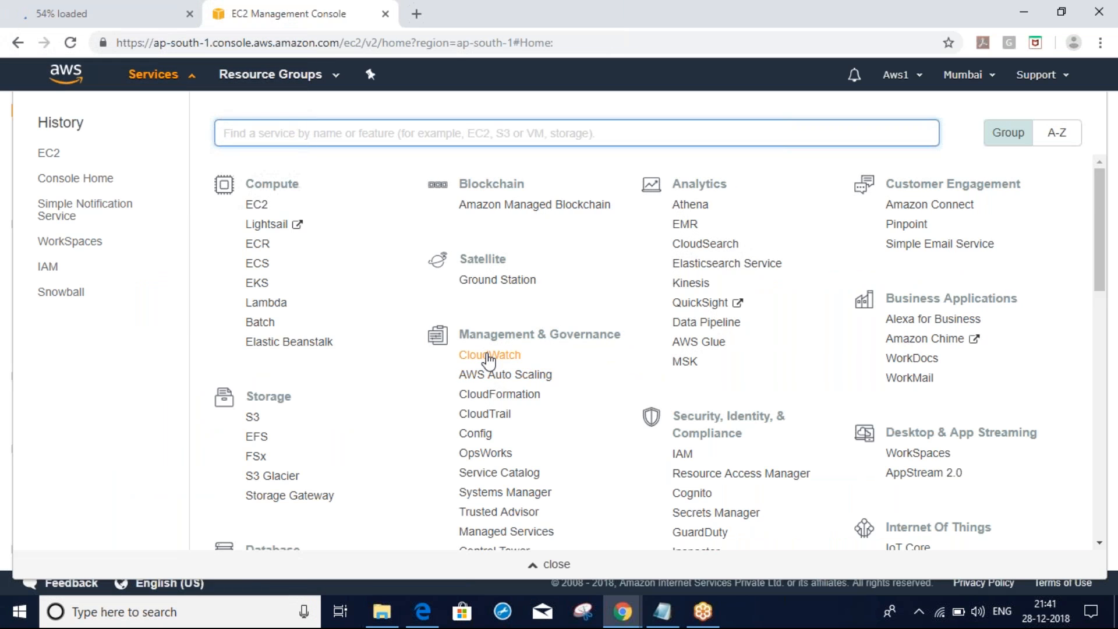
# Open the CloudWatch service, then switch to the Project Orion Lucidchart browser tab
pyautogui.click(489, 354)
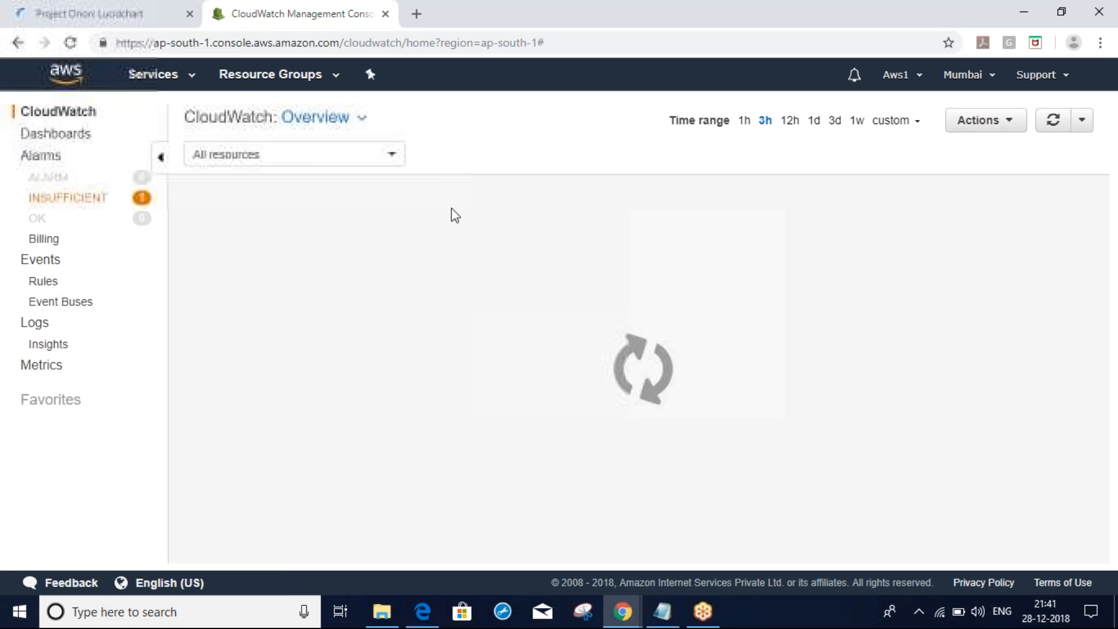
pyautogui.click(110, 14)
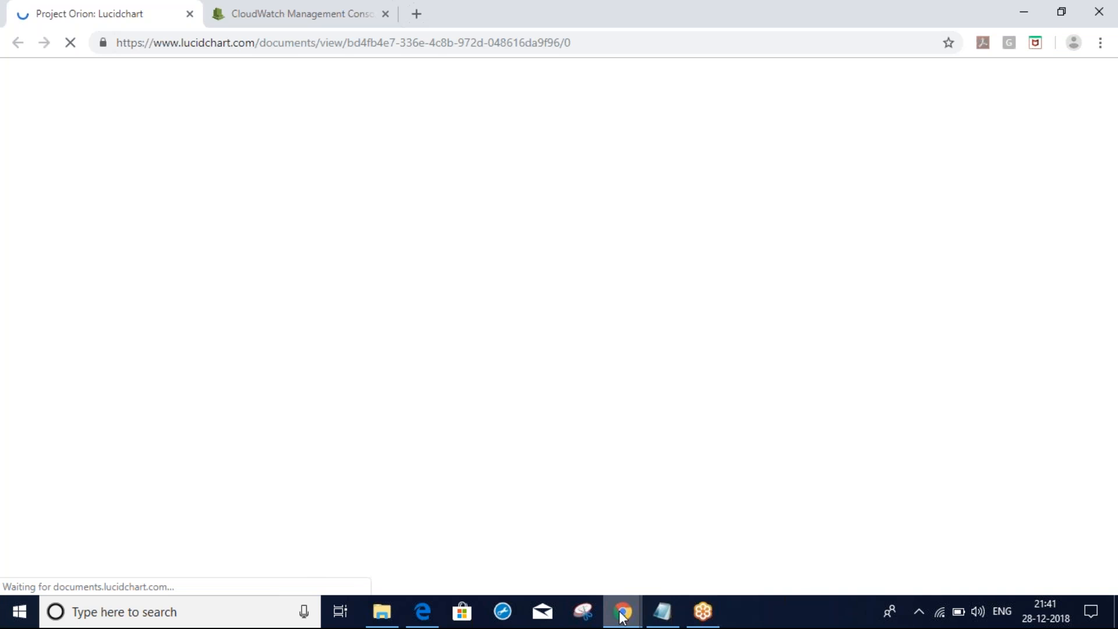
pyautogui.moveTo(622, 616)
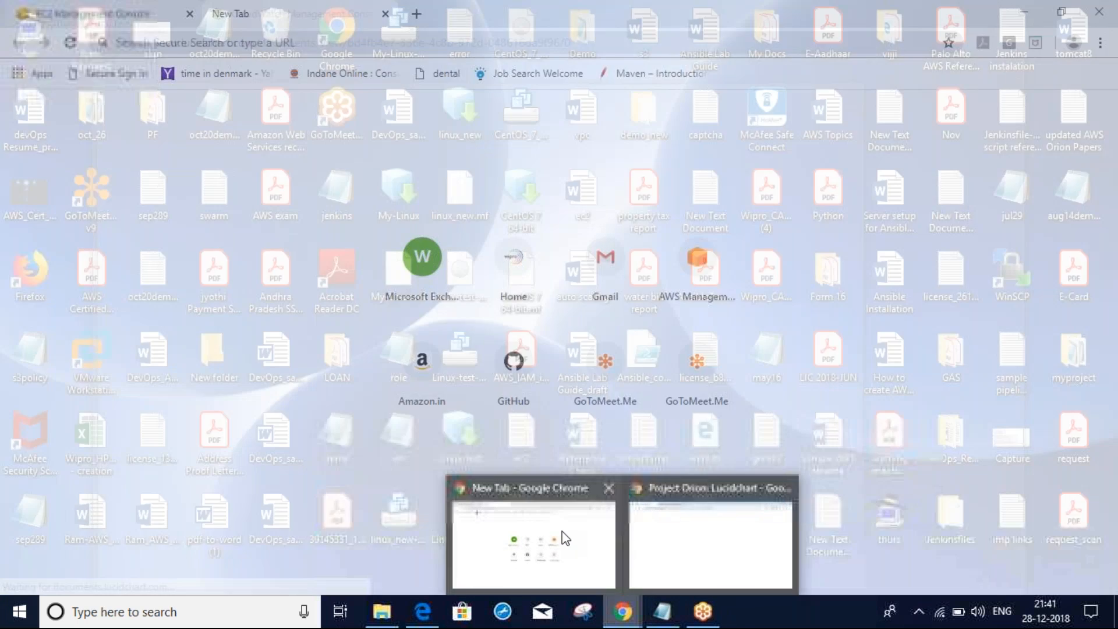
# Bring the Project Orion document window forward and go to its Monitoring page
pyautogui.click(564, 535)
pyautogui.click(120, 9)
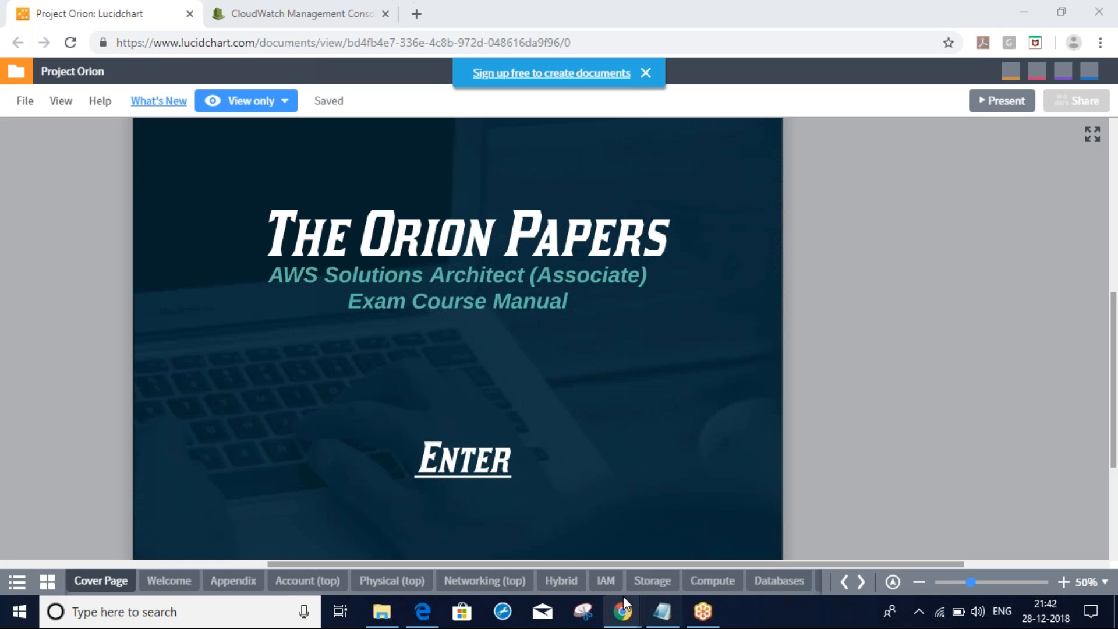
pyautogui.click(861, 581)
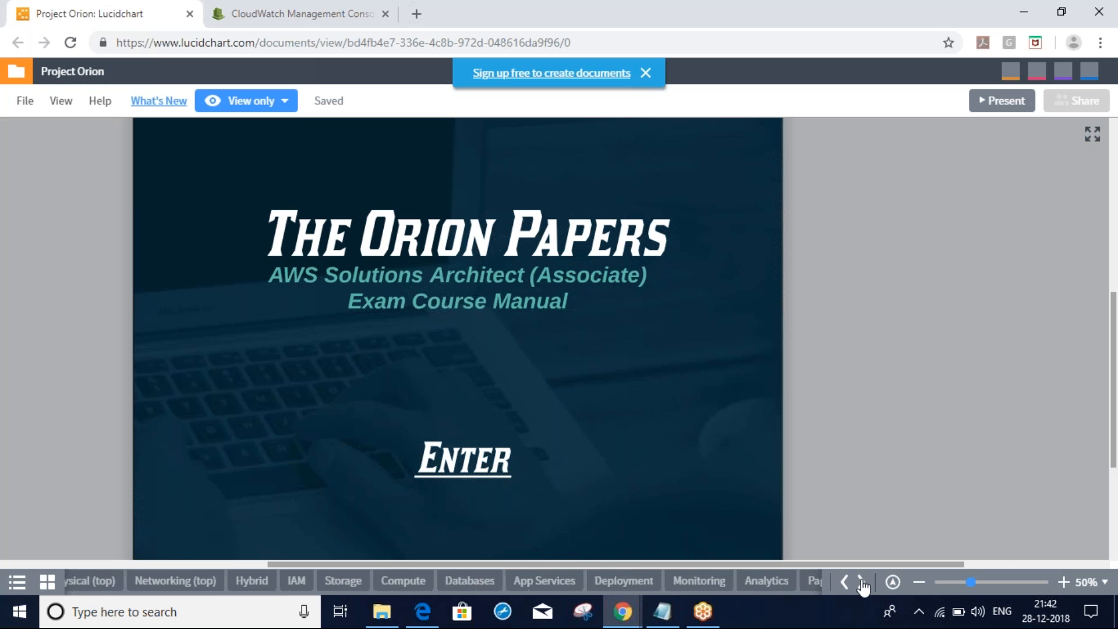
pyautogui.click(679, 582)
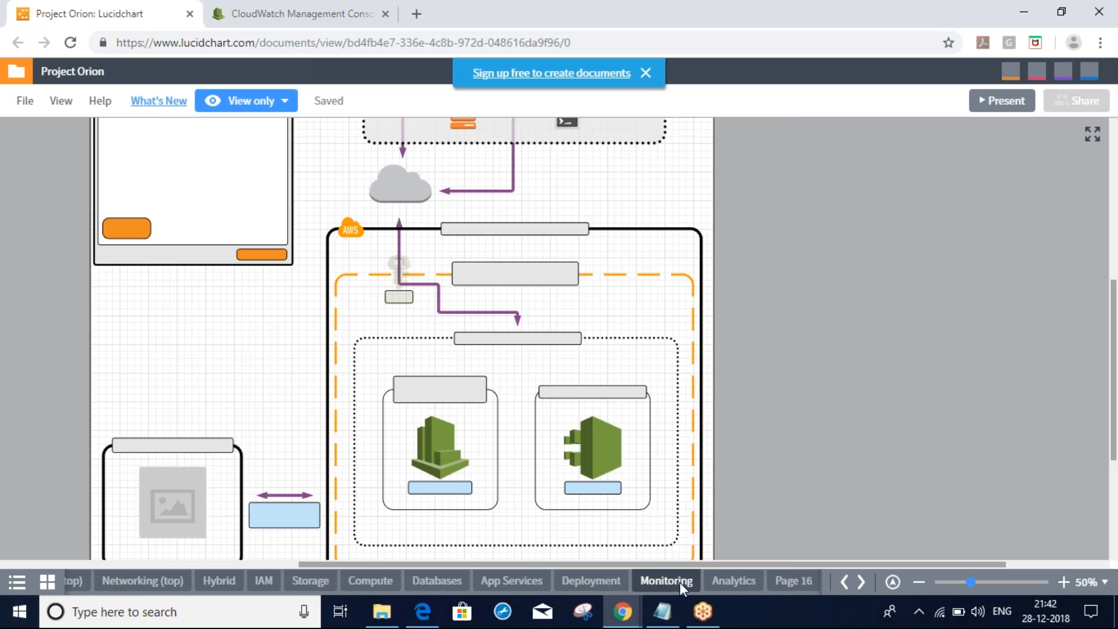
# Open the CloudWatch notes page and pan to the Monitoring Services heading
pyautogui.click(459, 493)
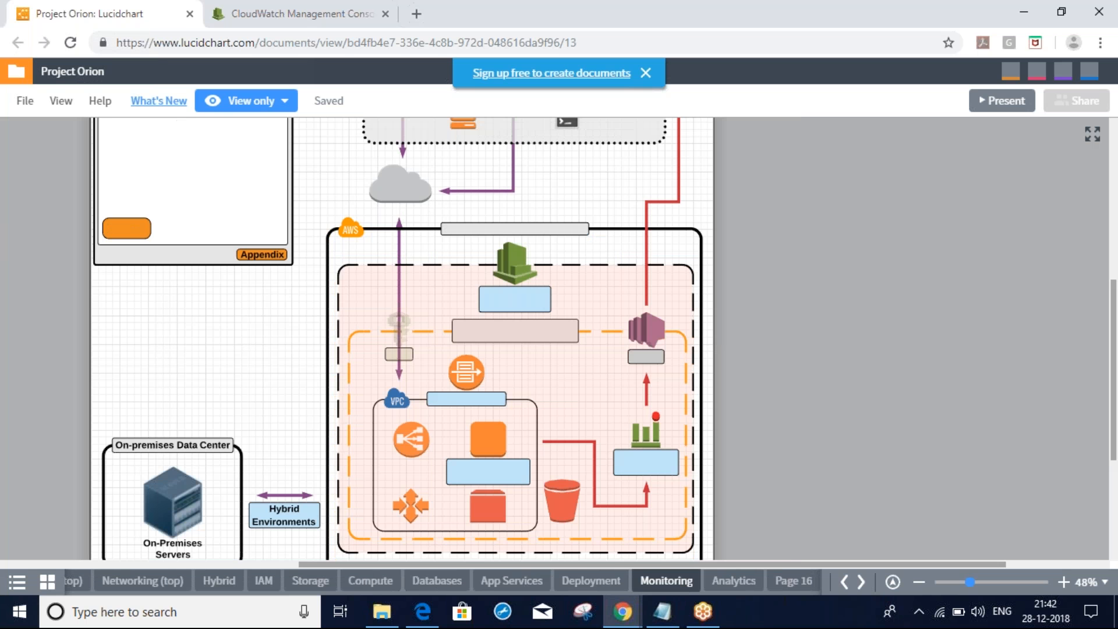
pyautogui.click(521, 321)
pyautogui.moveTo(489, 210); pyautogui.dragTo(519, 365)
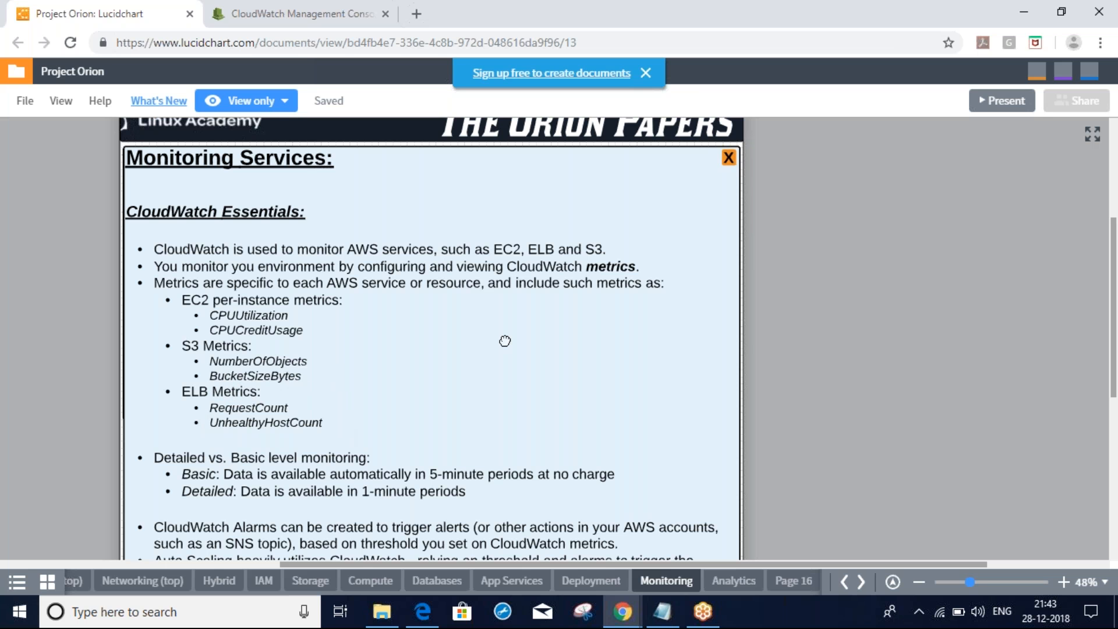
# Pan the CloudWatch Essentials notes up slightly, then switch back to the AWS console window
pyautogui.moveTo(505, 340); pyautogui.dragTo(510, 311)
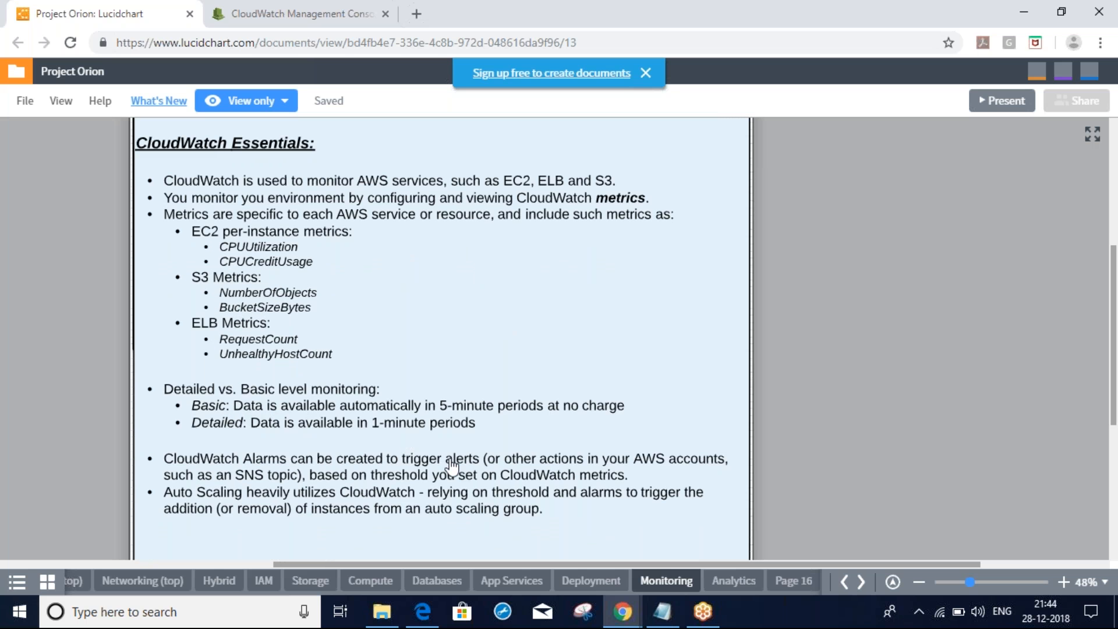
pyautogui.hotkey('alt', 'Tab')
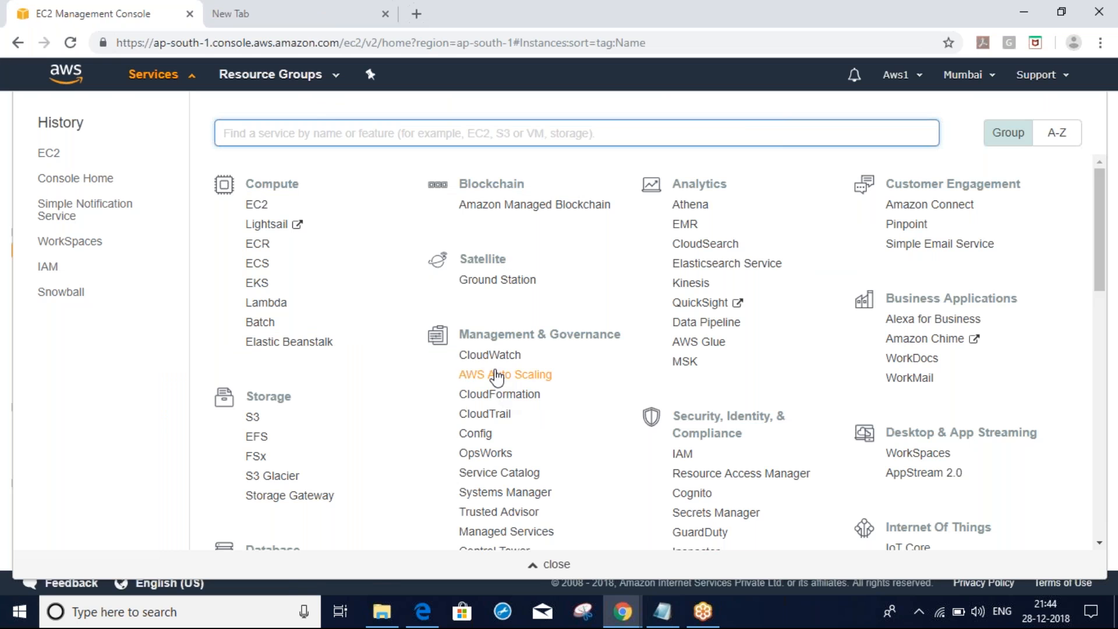
# Open CloudWatch, check the Lucidchart notes, then scroll the Overview showing the insufficient-data EC2 alarm
pyautogui.click(495, 361)
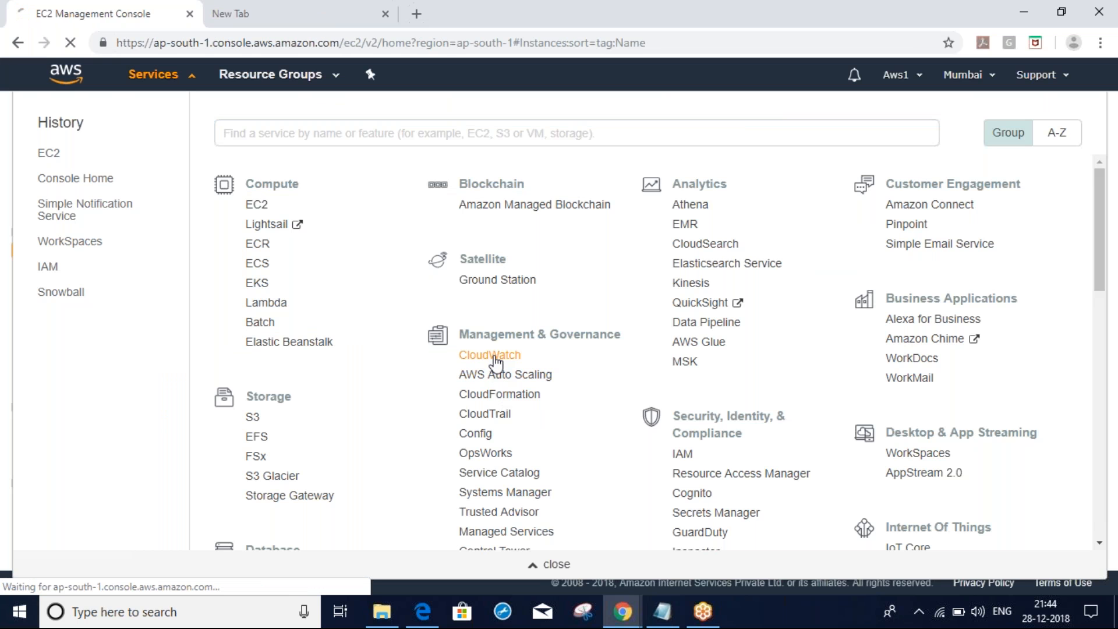
pyautogui.hotkey('alt', 'Tab')
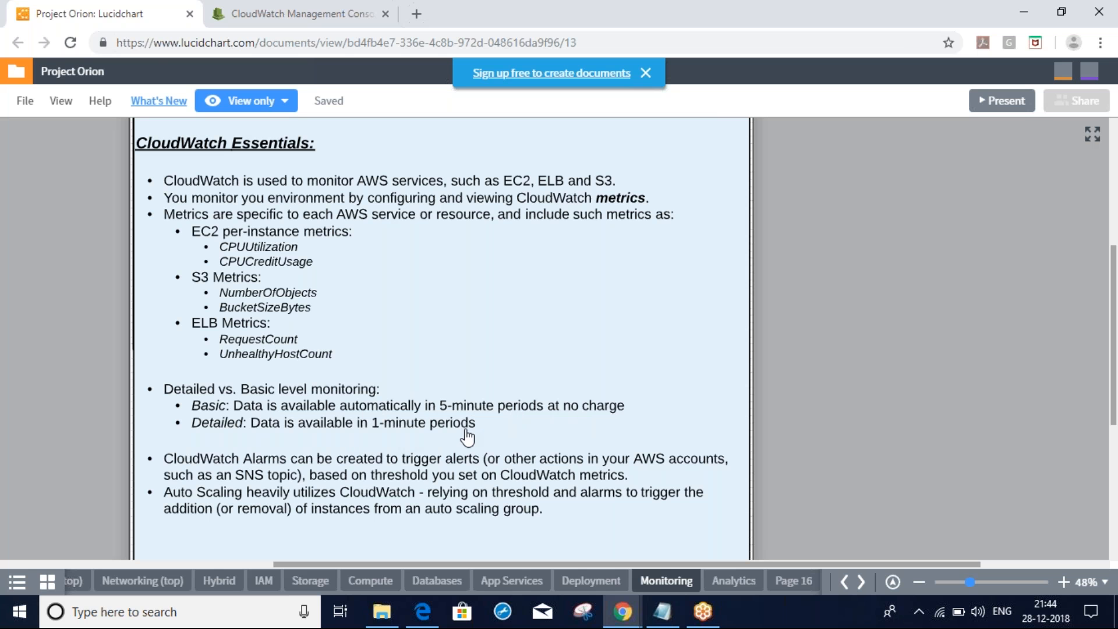
pyautogui.hotkey('alt', 'Tab')
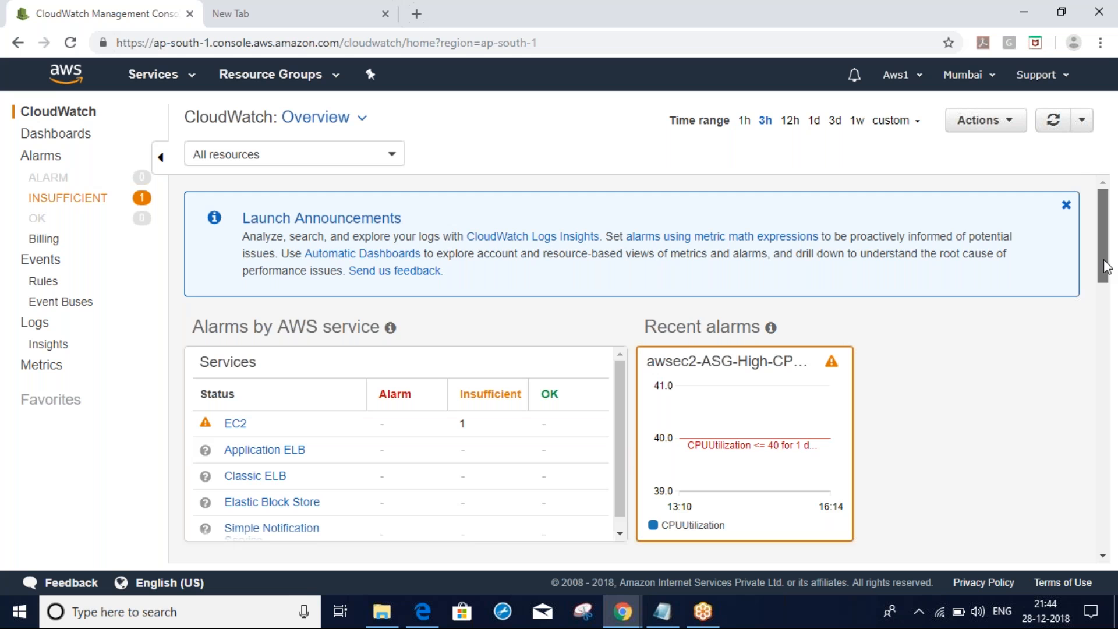
pyautogui.scroll(-1, 1105, 262)
pyautogui.scroll(-3, 1105, 262)
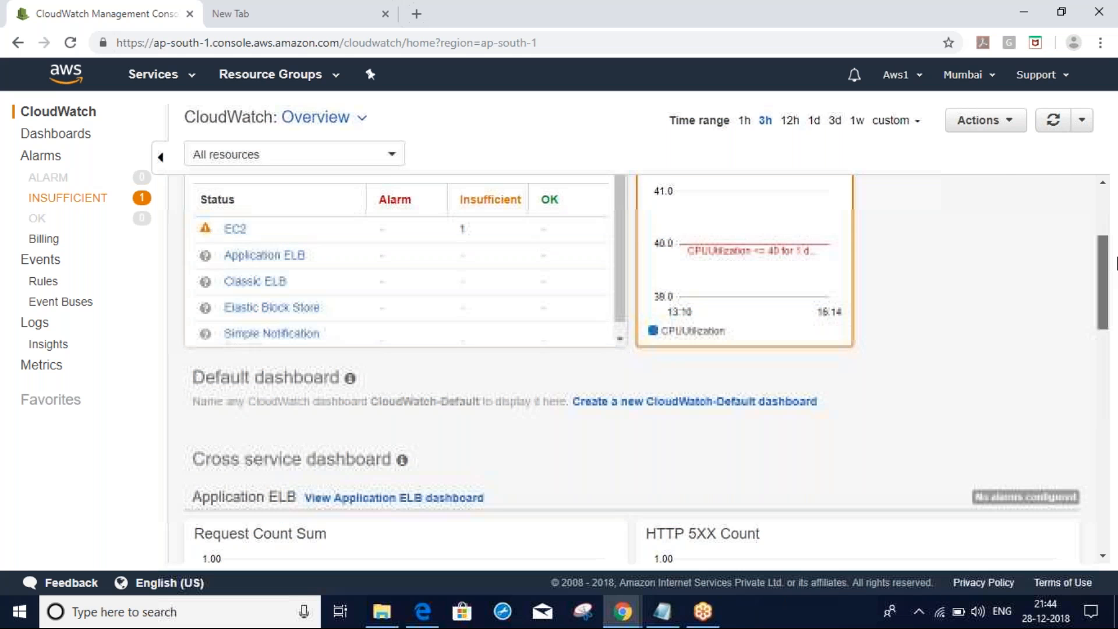
pyautogui.scroll(2, 1115, 236)
pyautogui.scroll(1, 1115, 236)
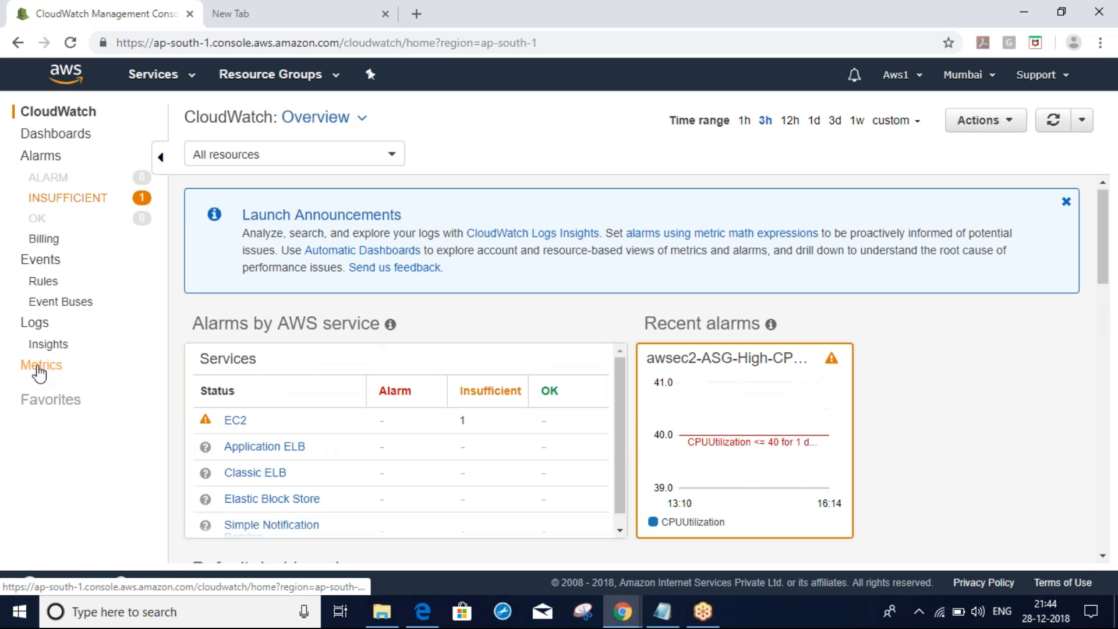
# Browse Metrics > EC2 > Per-Instance Metrics and make the metrics table taller
pyautogui.click(40, 367)
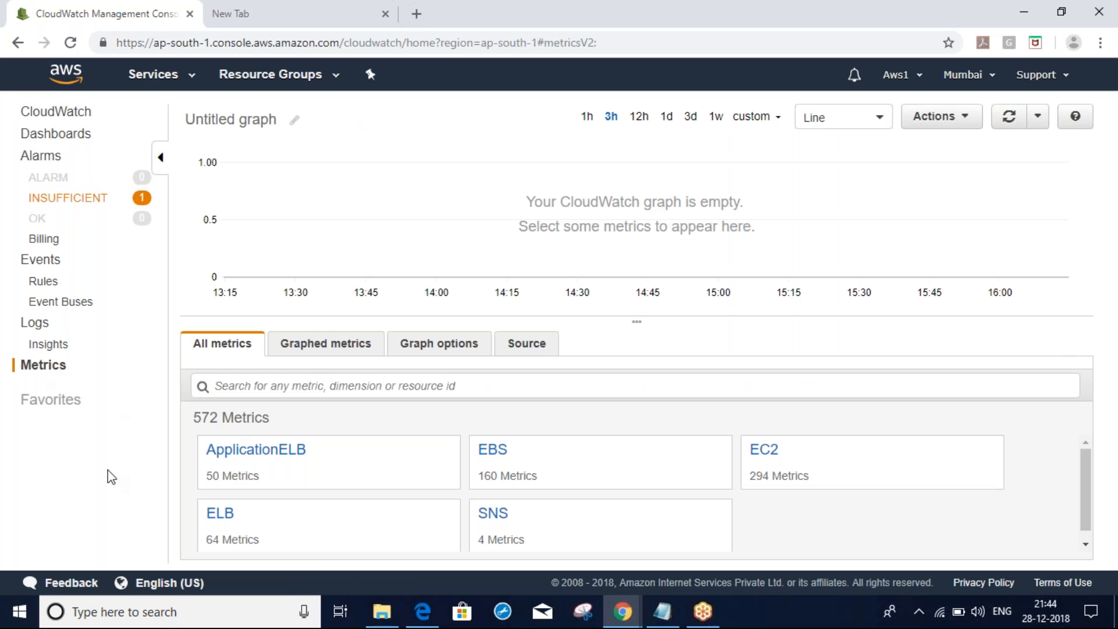
pyautogui.moveTo(682, 483)
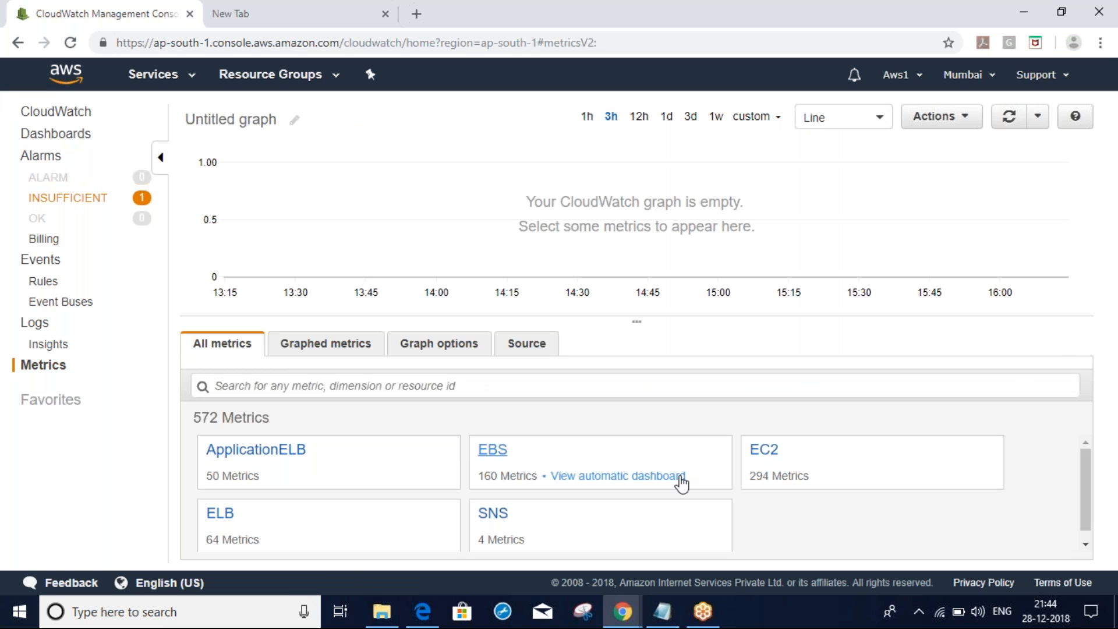
pyautogui.click(762, 457)
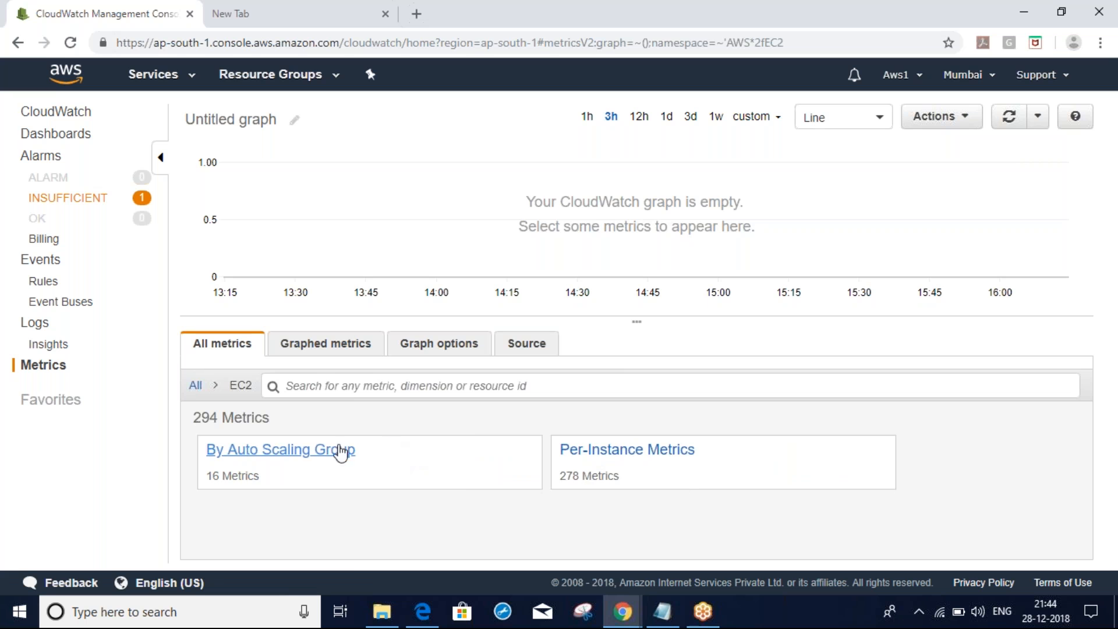
pyautogui.click(621, 455)
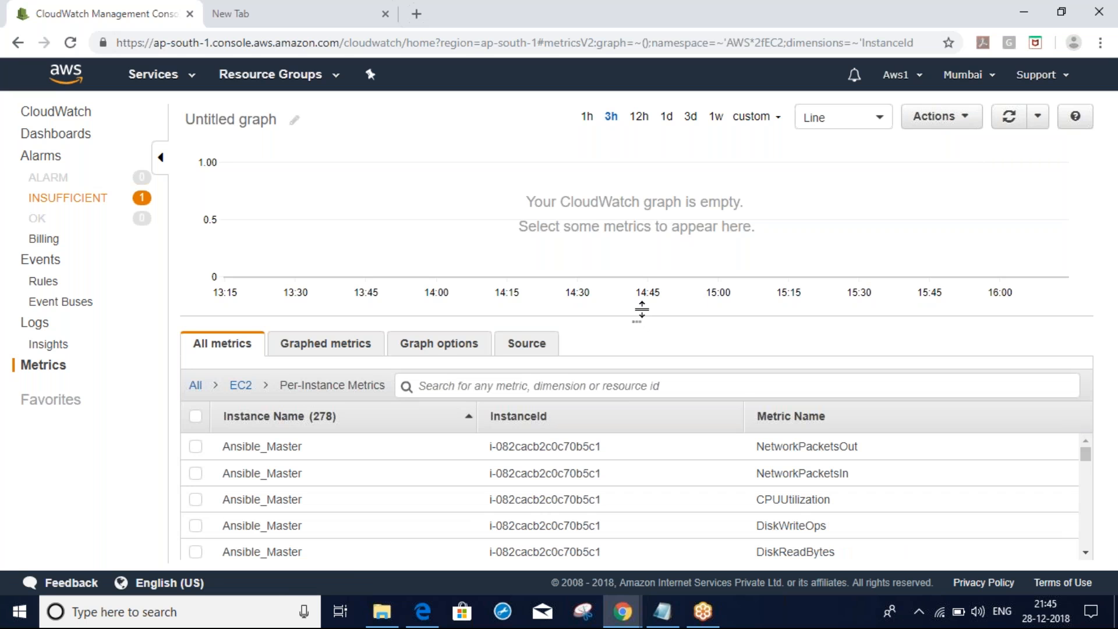
pyautogui.moveTo(641, 310); pyautogui.dragTo(637, 193)
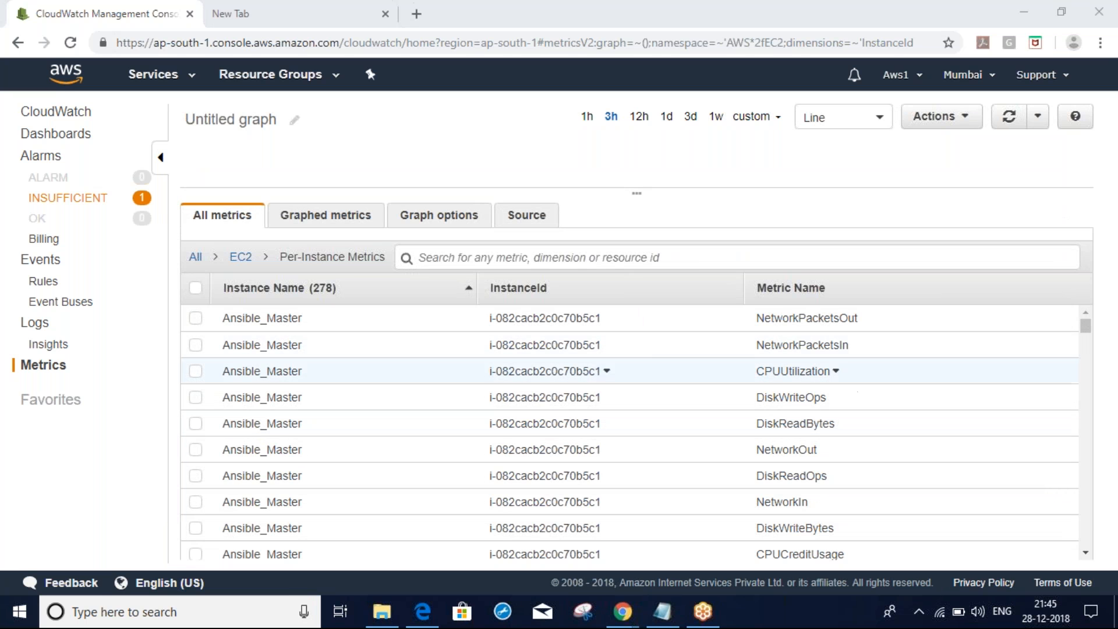
# Tick Ansible_Master's CPUUtilization row and enlarge the graph to see the roughly 0.47–0.6% line
pyautogui.click(196, 373)
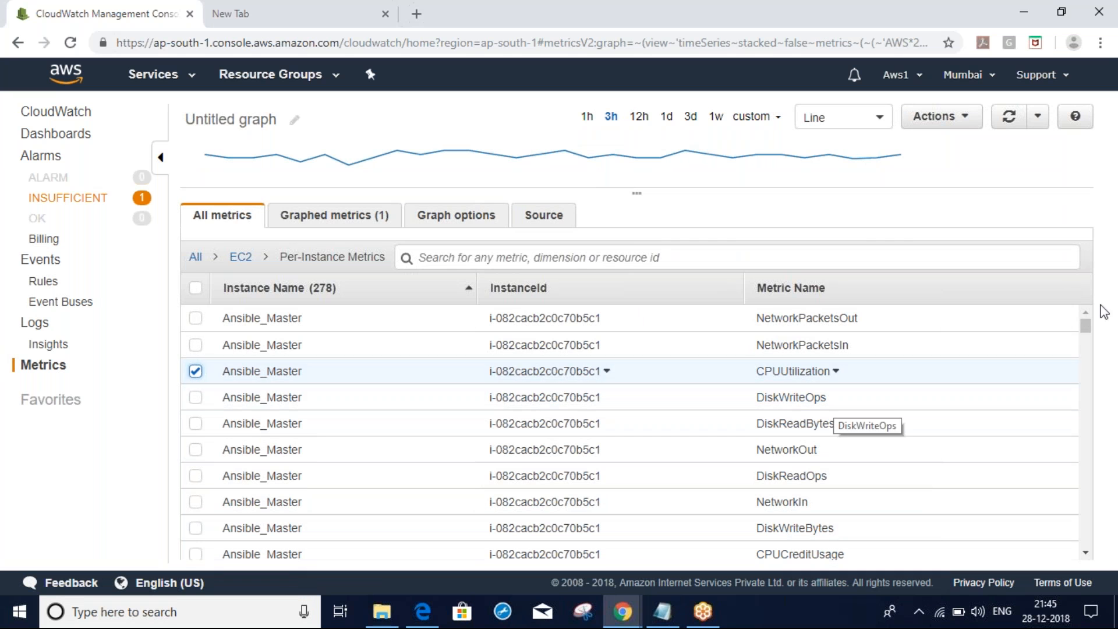
pyautogui.scroll(-1, 1083, 326)
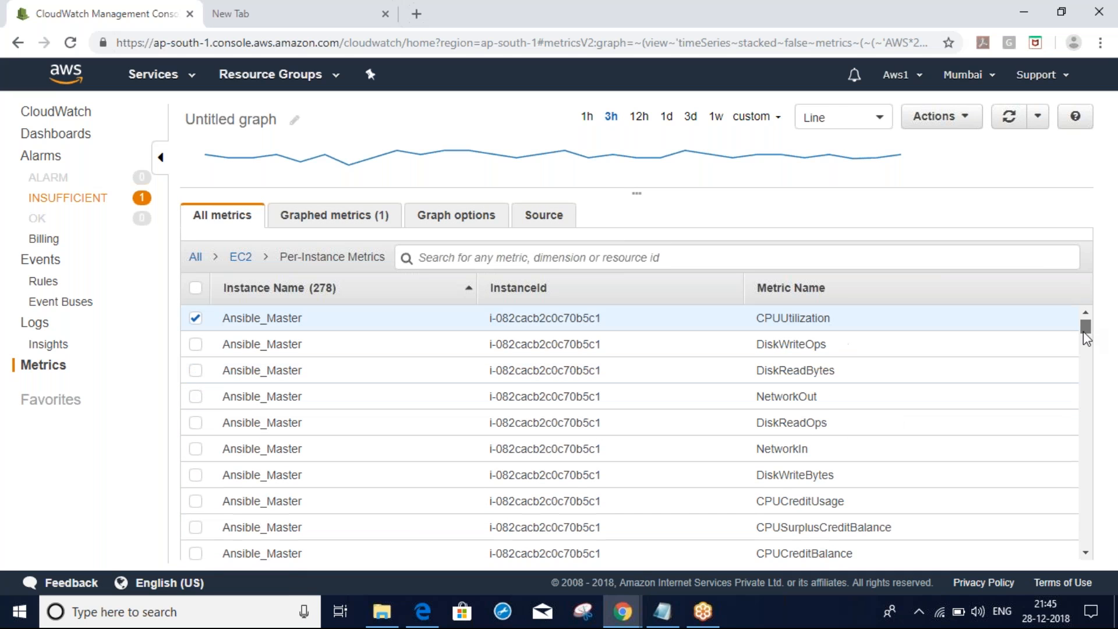
pyautogui.scroll(-3, 1083, 331)
pyautogui.moveTo(1083, 331); pyautogui.dragTo(1106, 328)
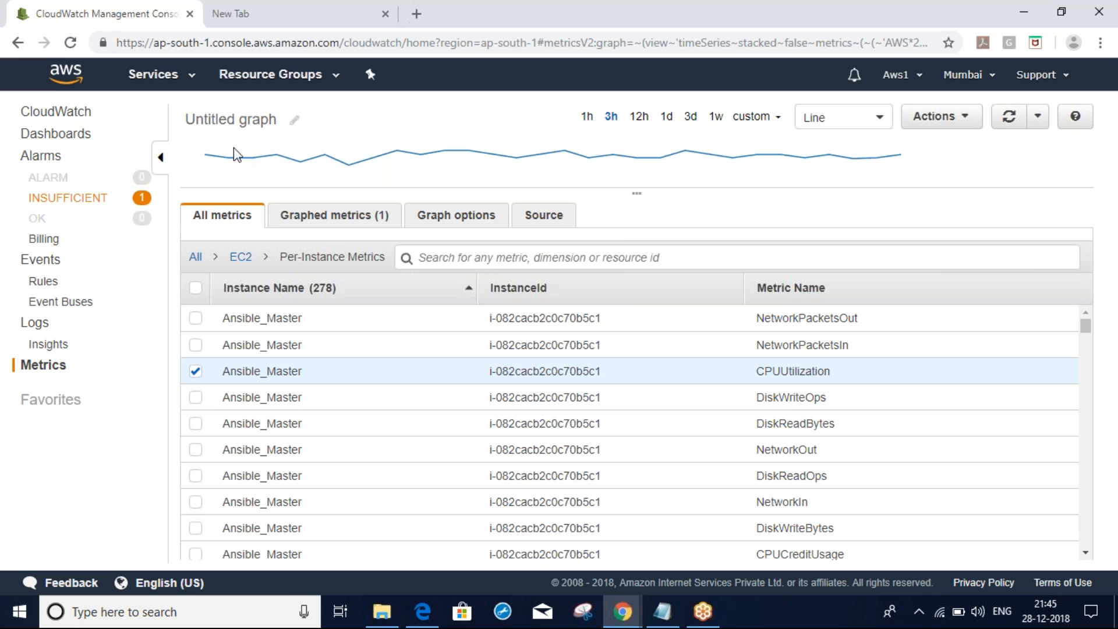
pyautogui.moveTo(648, 247); pyautogui.dragTo(637, 445)
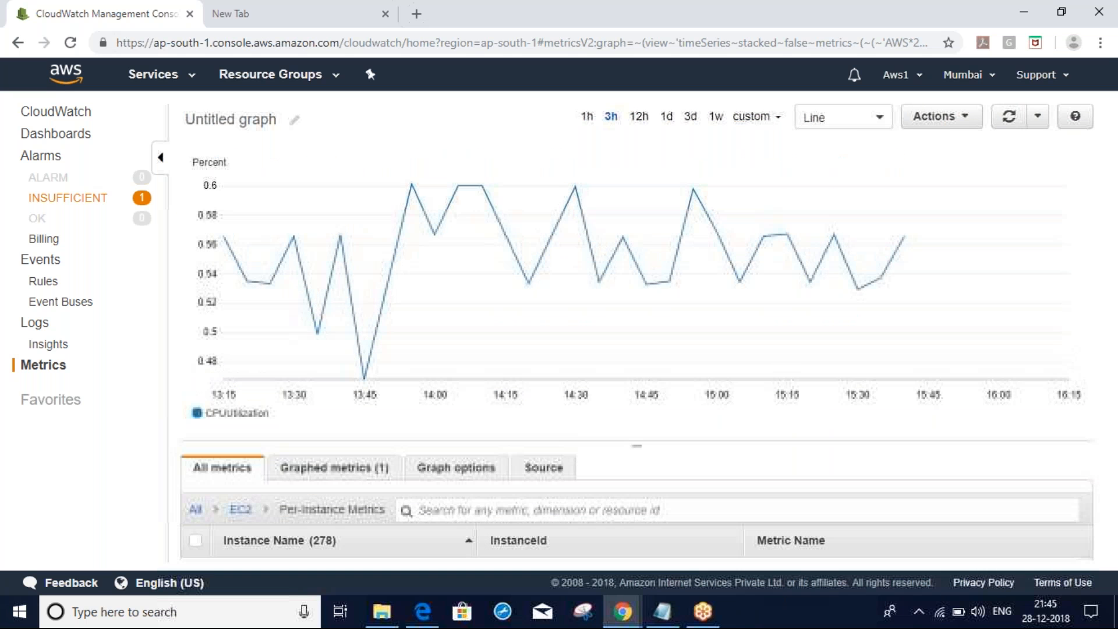
pyautogui.click(886, 116)
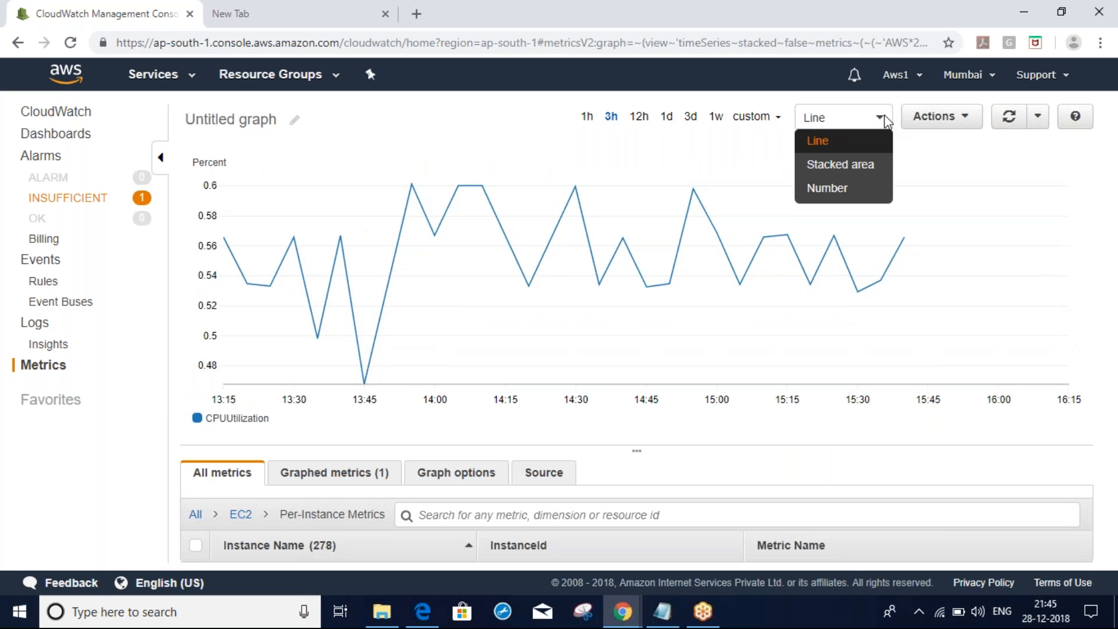
pyautogui.click(834, 188)
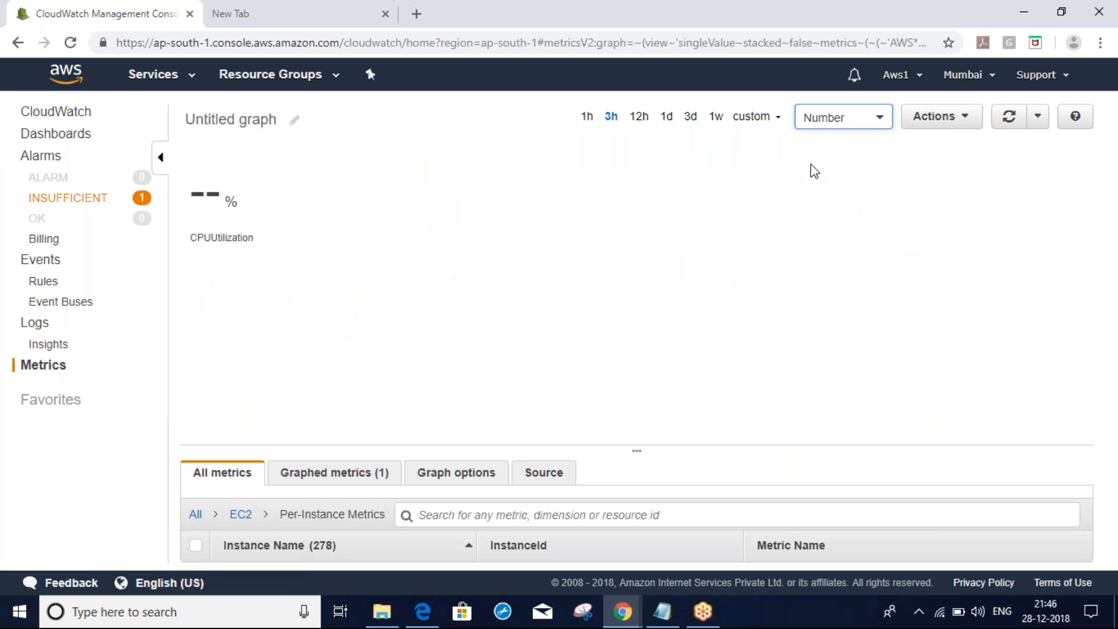
pyautogui.click(879, 119)
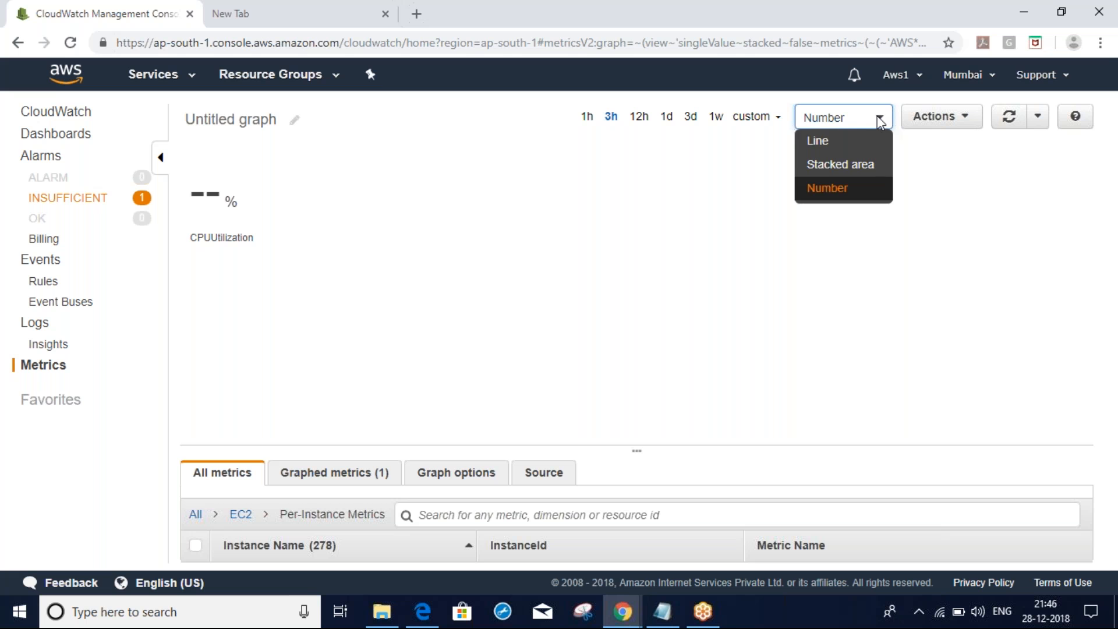
pyautogui.click(836, 149)
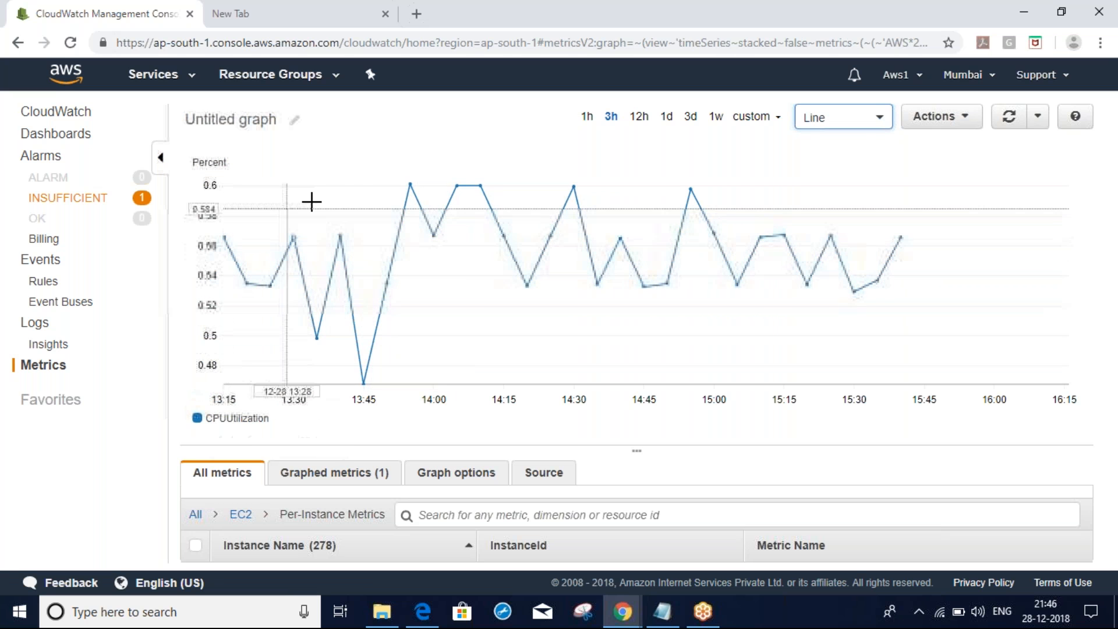
pyautogui.click(858, 125)
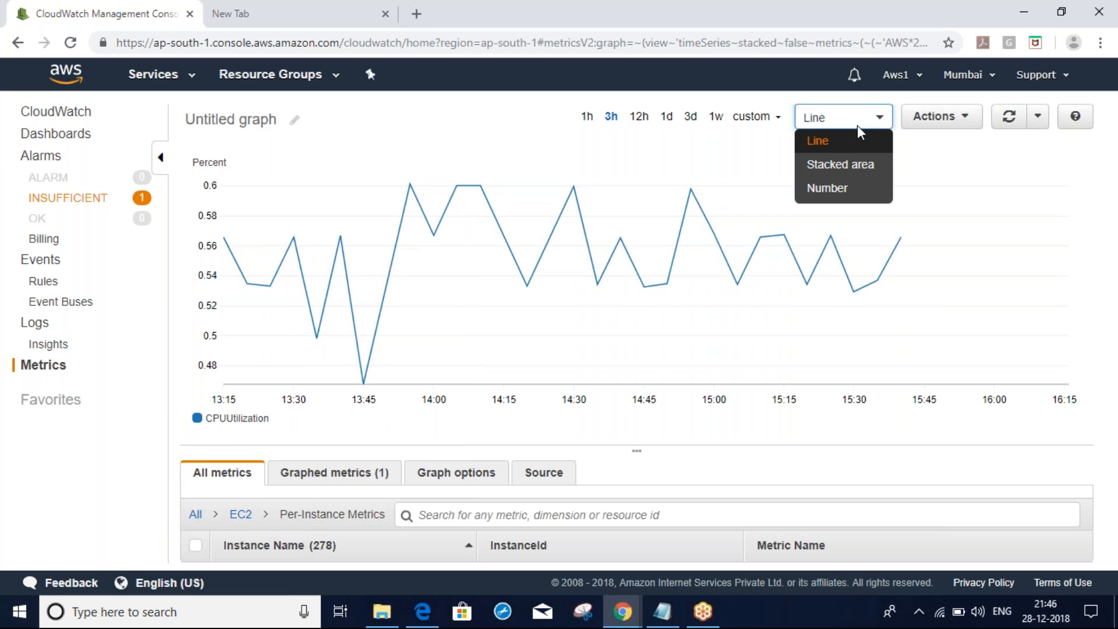
pyautogui.click(828, 187)
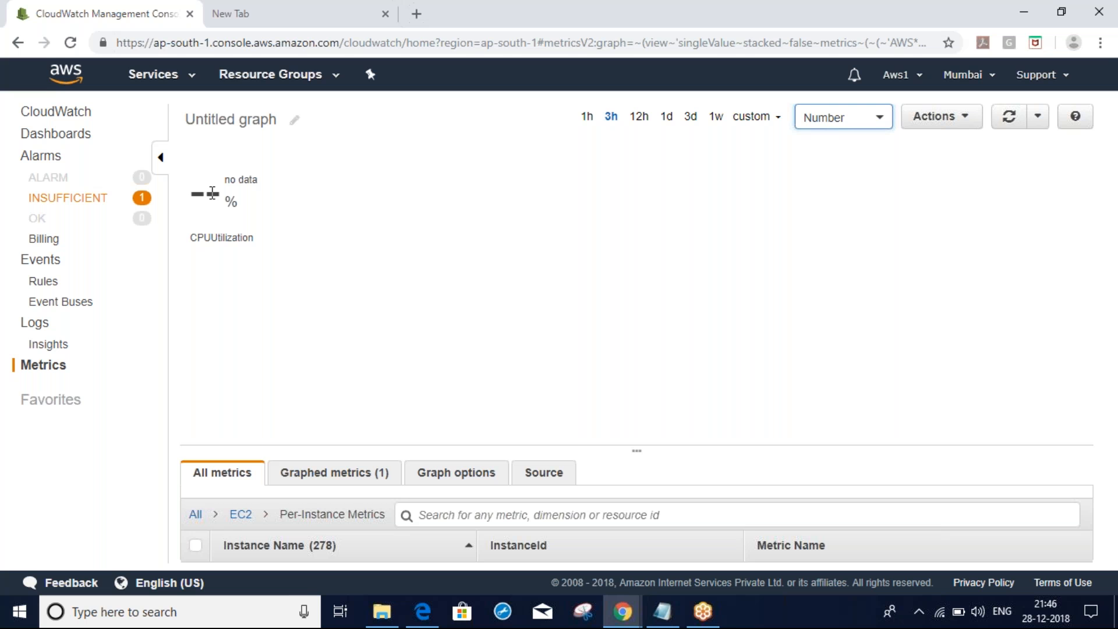
pyautogui.click(850, 121)
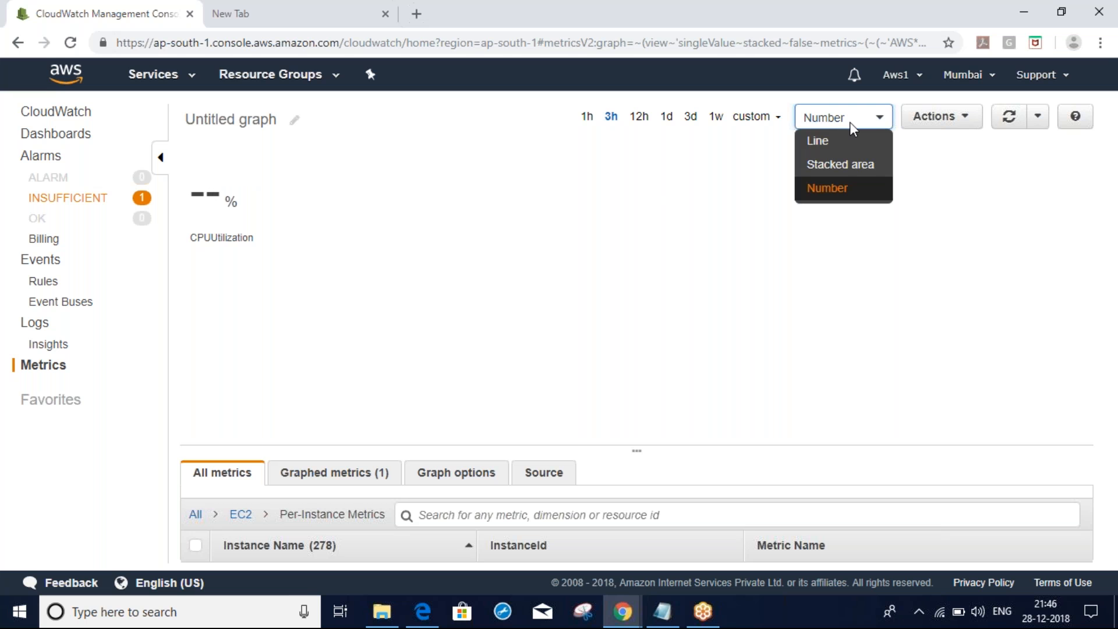
pyautogui.click(822, 146)
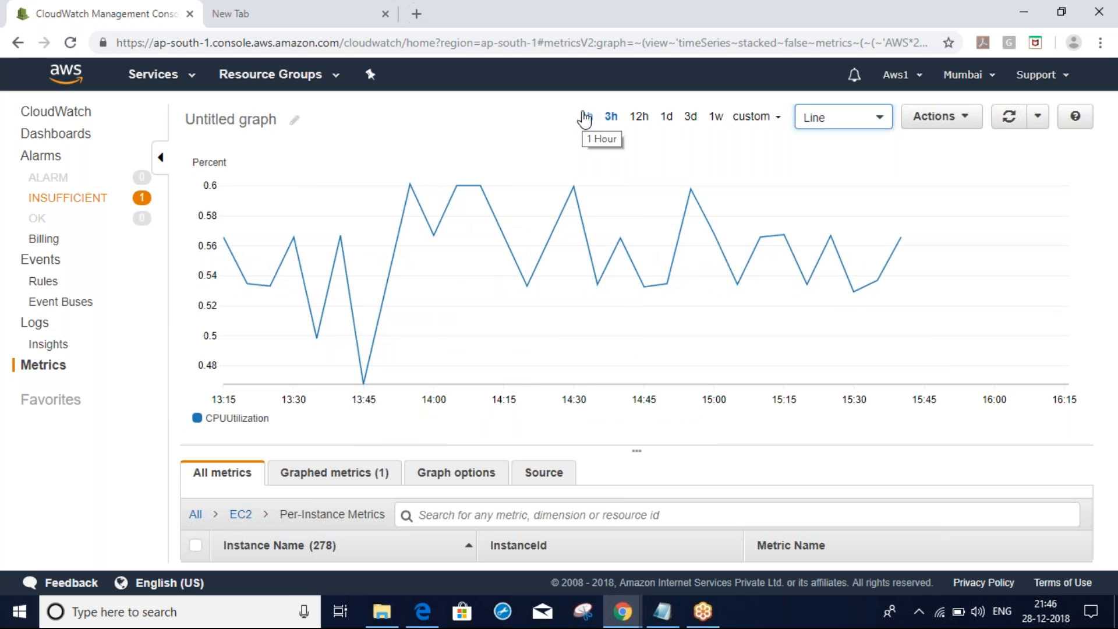
# Switch the CPUUtilization graph to the 1w time range and choose Actions > Add to dashboard
pyautogui.click(721, 122)
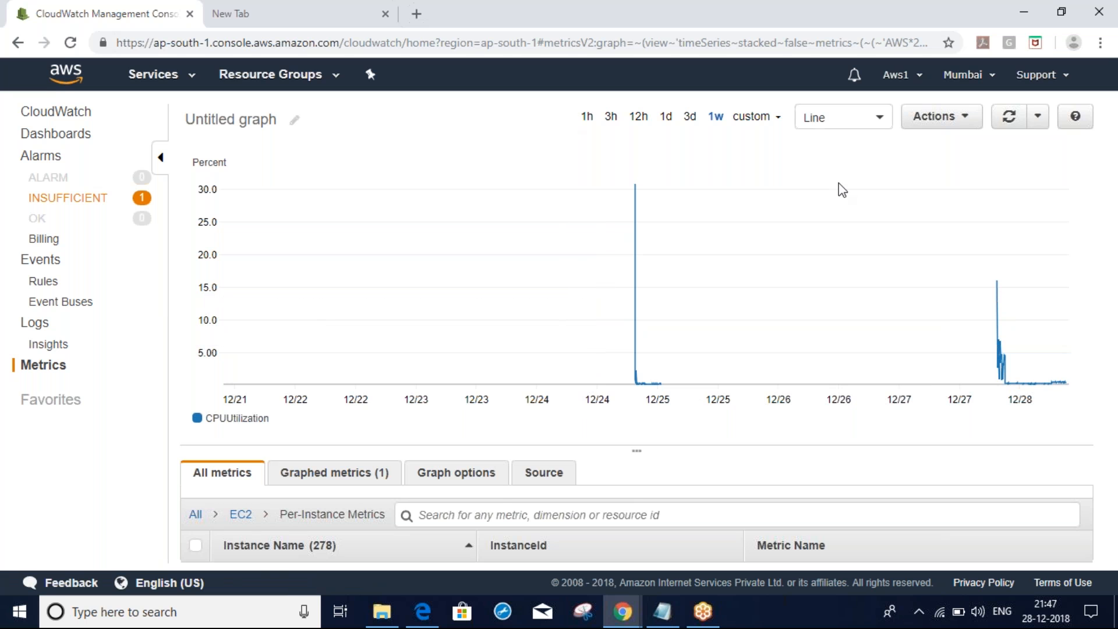
pyautogui.click(965, 119)
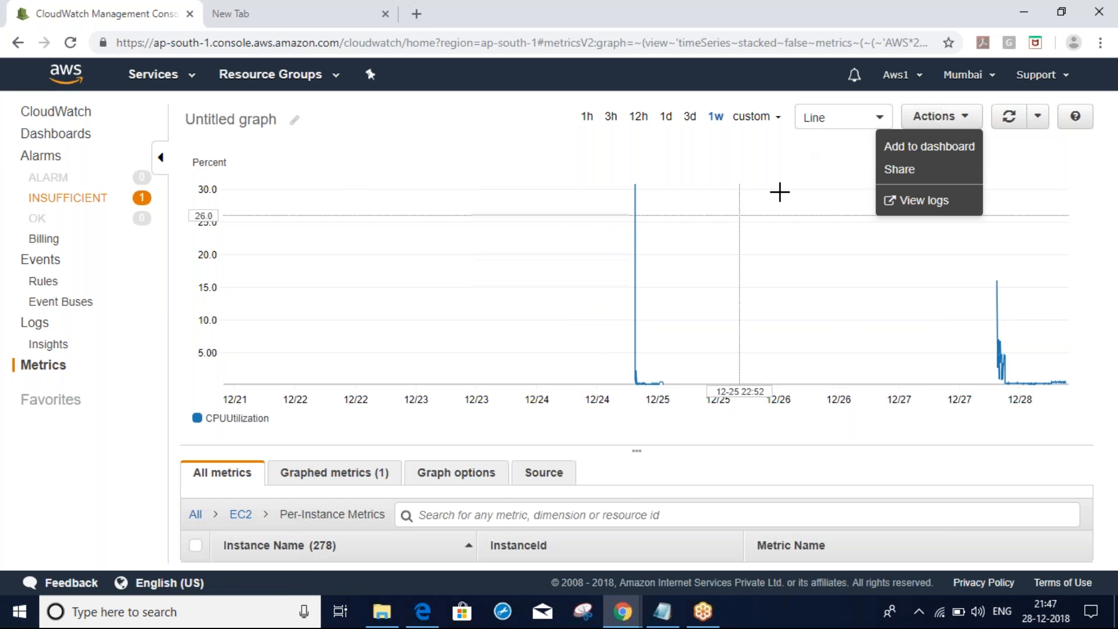
pyautogui.click(779, 120)
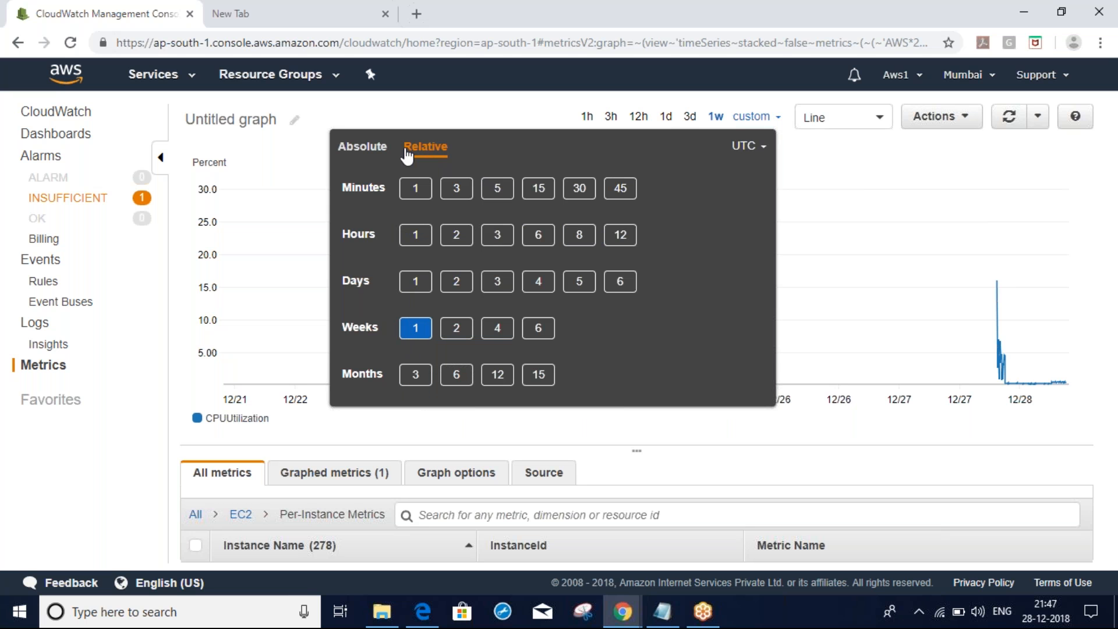
pyautogui.click(763, 87)
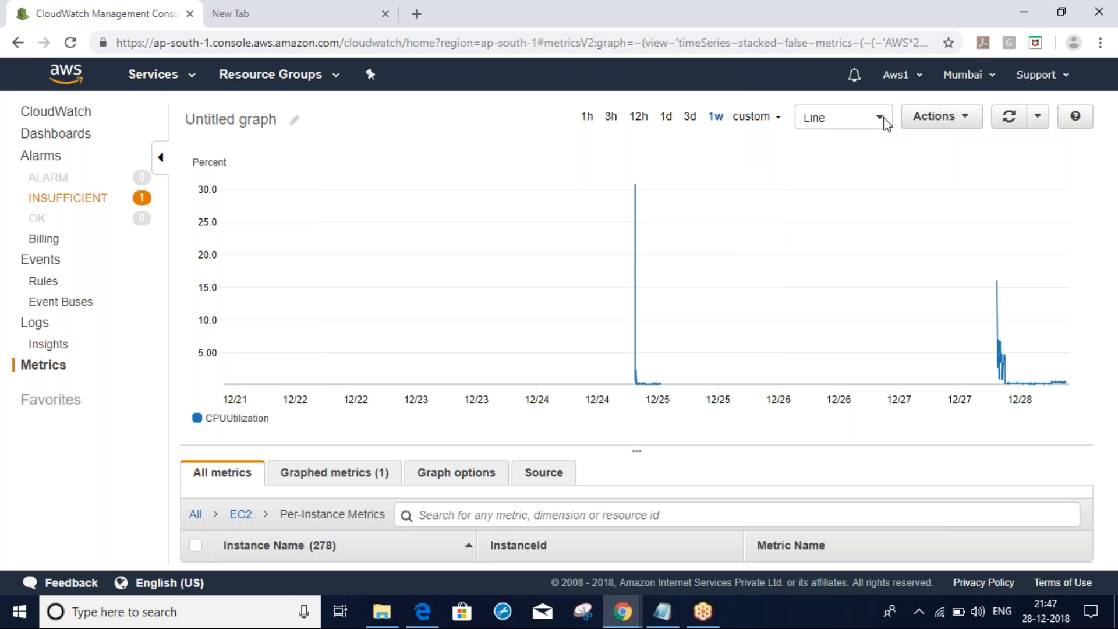
pyautogui.click(967, 121)
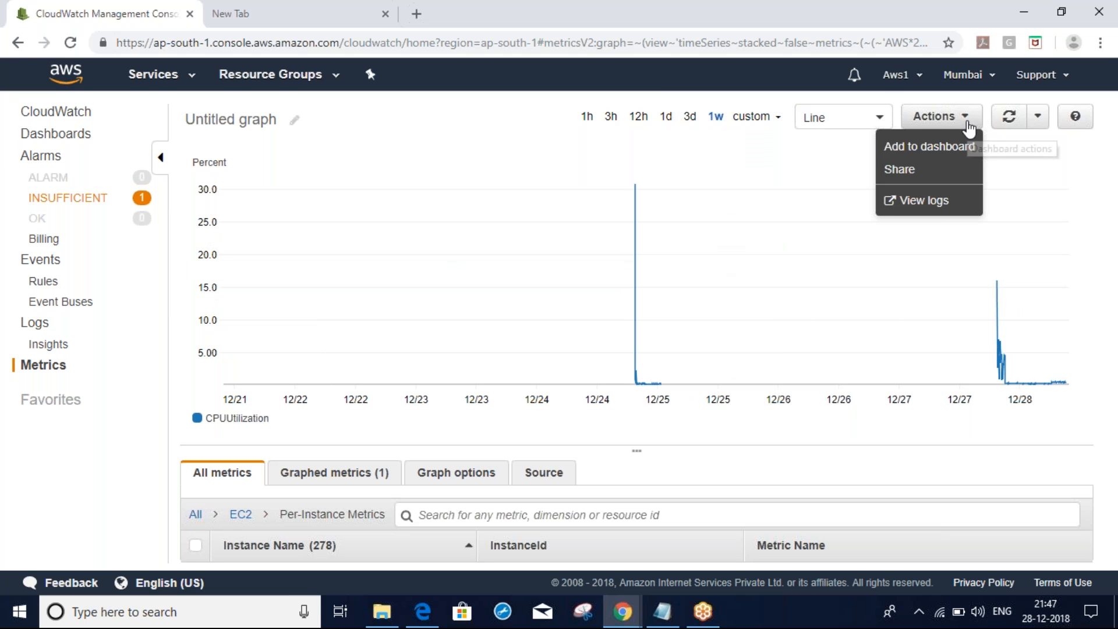
pyautogui.click(920, 147)
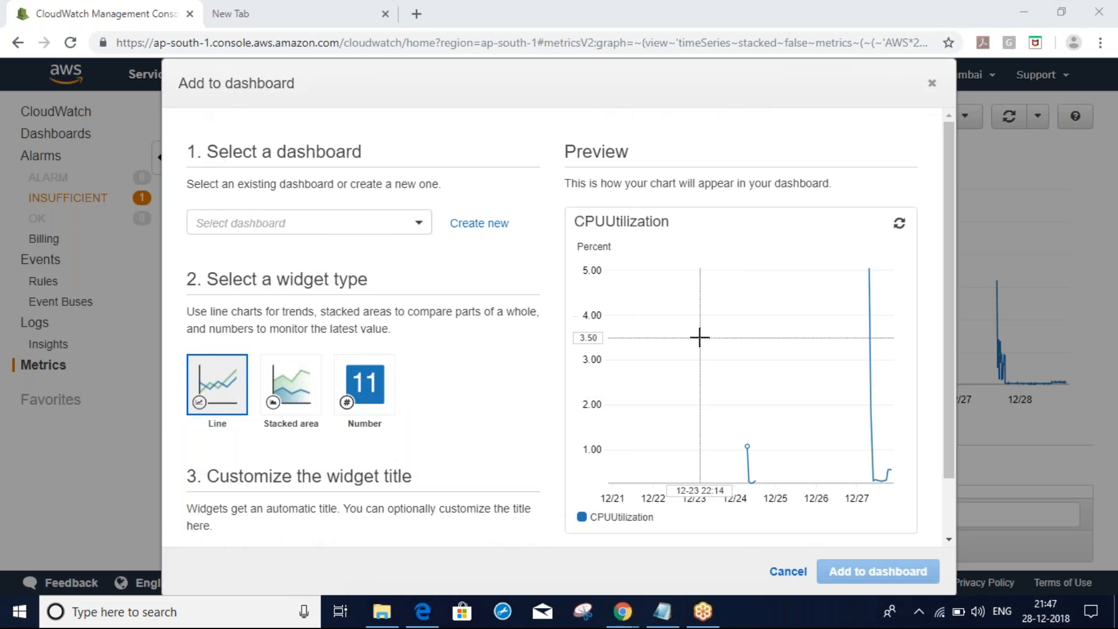
# Create a new dashboard named 'test' and add the CPUUtilization line chart widget to it
pyautogui.click(299, 224)
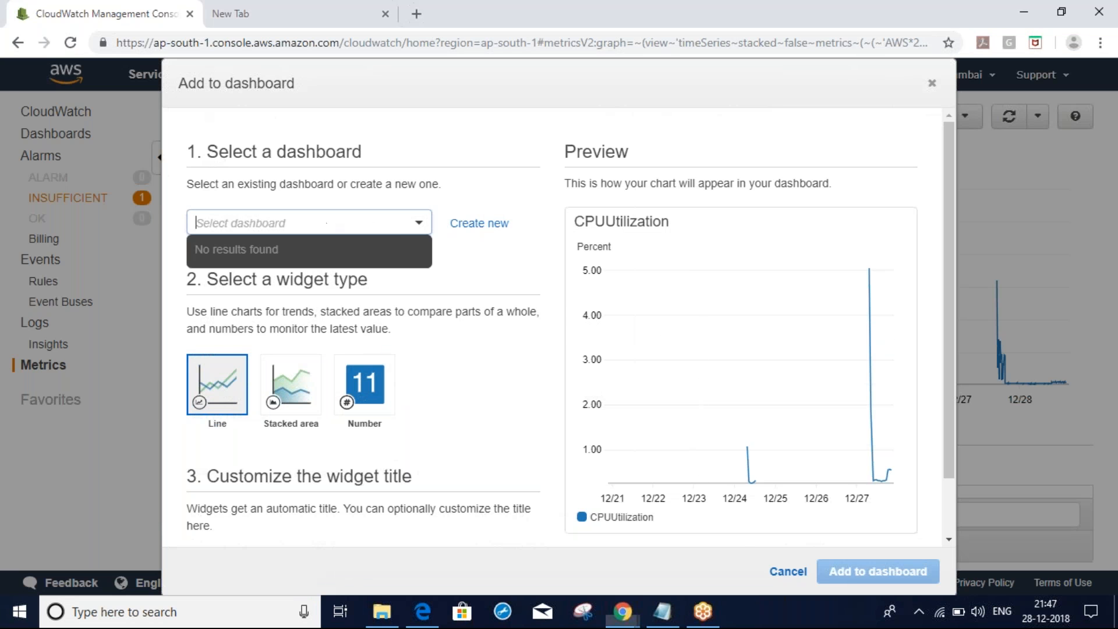
pyautogui.click(480, 231)
pyautogui.click(479, 231)
pyautogui.write('test')
pyautogui.click(458, 224)
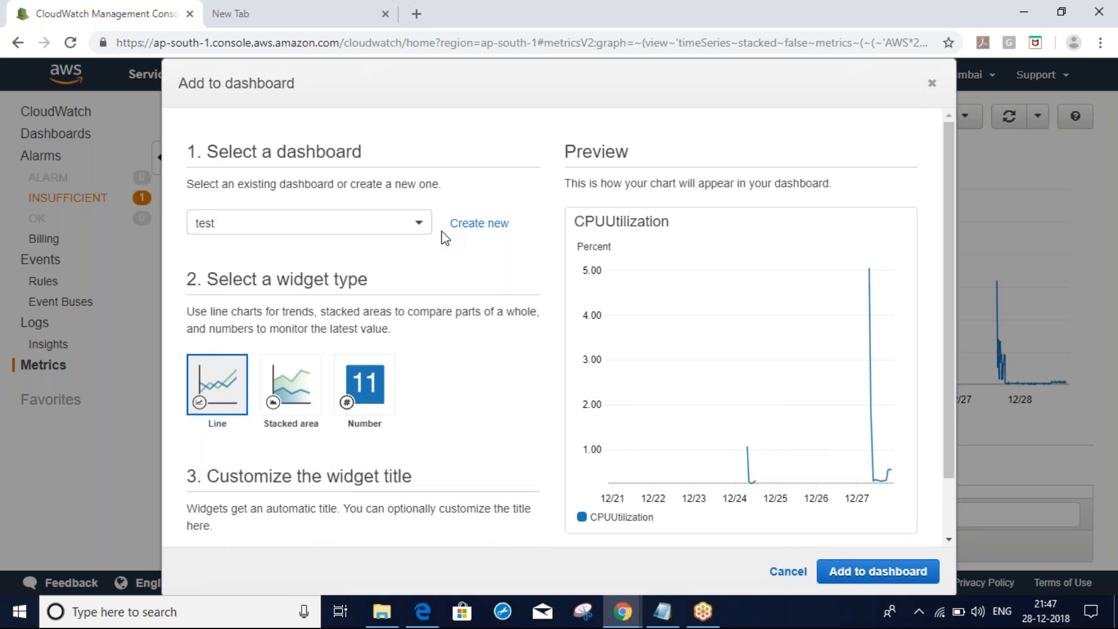
pyautogui.click(885, 583)
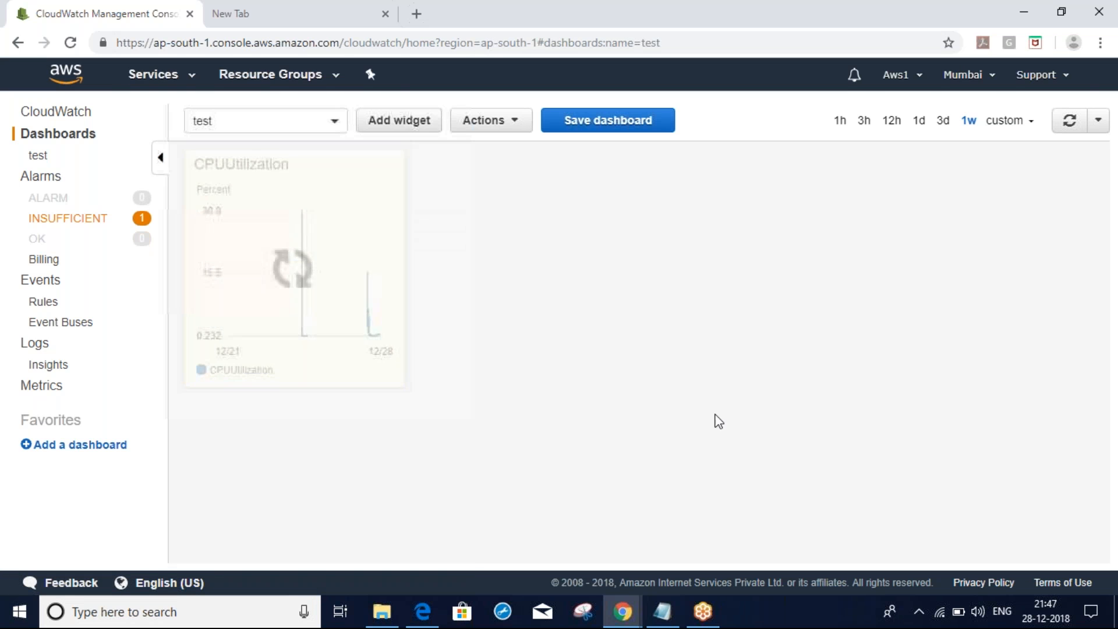
# Open the 'test' dashboard from the Dashboards list to view its 12/21–12/28 CPUUtilization widget
pyautogui.click(45, 136)
pyautogui.click(207, 222)
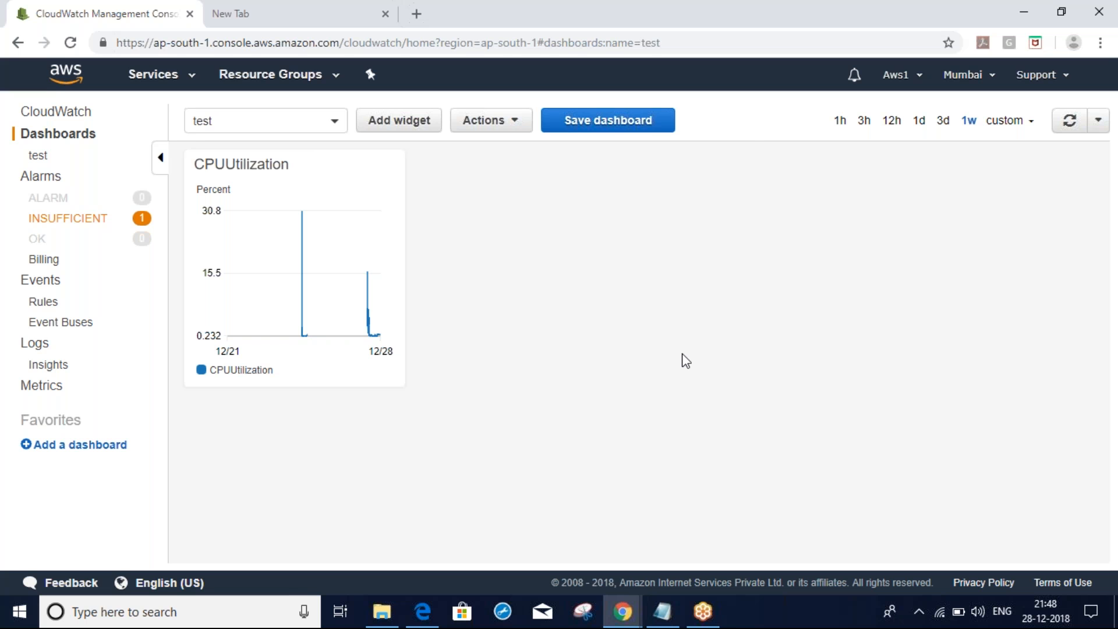
pyautogui.click(993, 19)
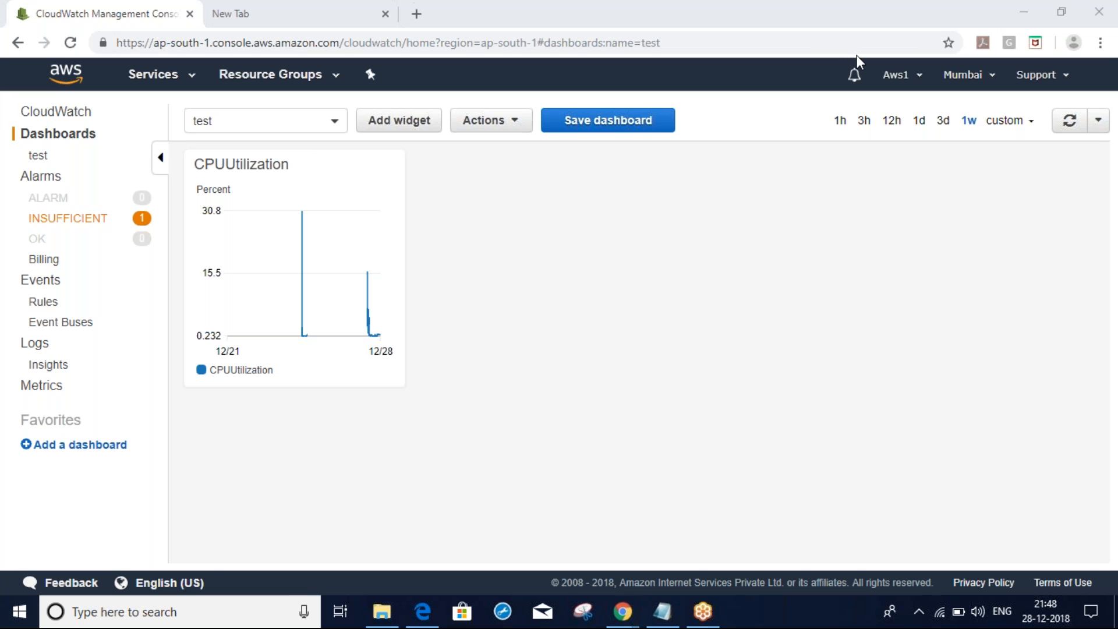
pyautogui.moveTo(431, 171)
pyautogui.mouseDown()
pyautogui.moveTo(663, 367)
pyautogui.moveTo(453, 166)
pyautogui.mouseUp()
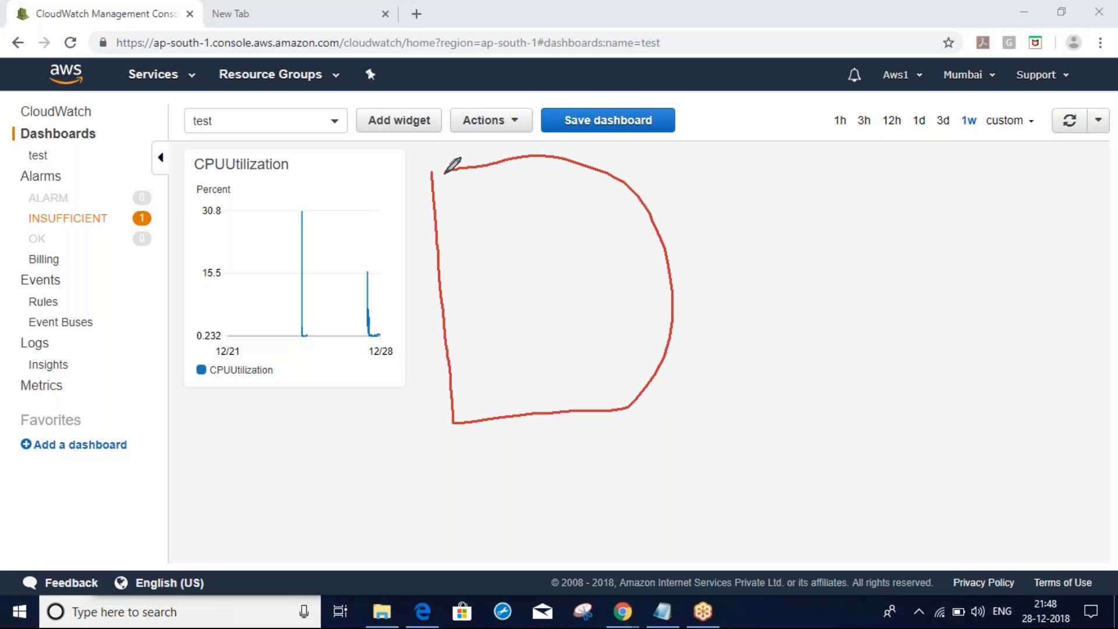
pyautogui.moveTo(734, 197)
pyautogui.mouseDown()
pyautogui.moveTo(924, 379)
pyautogui.moveTo(720, 213)
pyautogui.mouseUp()
pyautogui.moveTo(237, 430)
pyautogui.mouseDown()
pyautogui.moveTo(237, 537)
pyautogui.moveTo(256, 424)
pyautogui.moveTo(249, 431)
pyautogui.mouseUp()
pyautogui.moveTo(561, 434)
pyautogui.mouseDown()
pyautogui.moveTo(693, 563)
pyautogui.moveTo(564, 469)
pyautogui.mouseUp()
pyautogui.moveTo(732, 415)
pyautogui.mouseDown()
pyautogui.moveTo(769, 546)
pyautogui.moveTo(662, 413)
pyautogui.mouseUp()
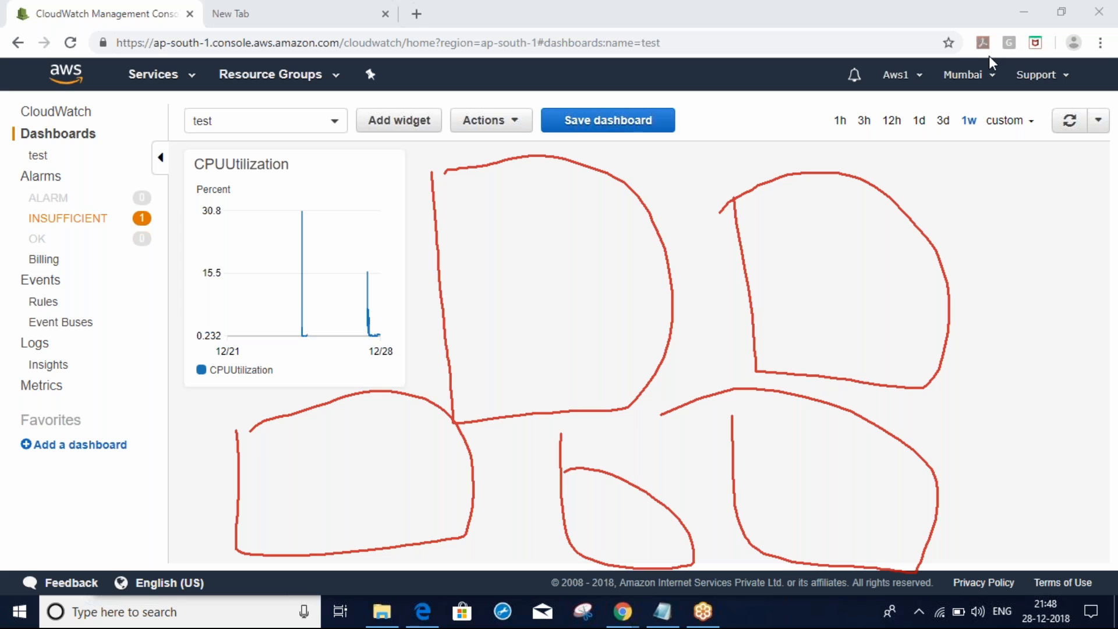
pyautogui.click(965, 60)
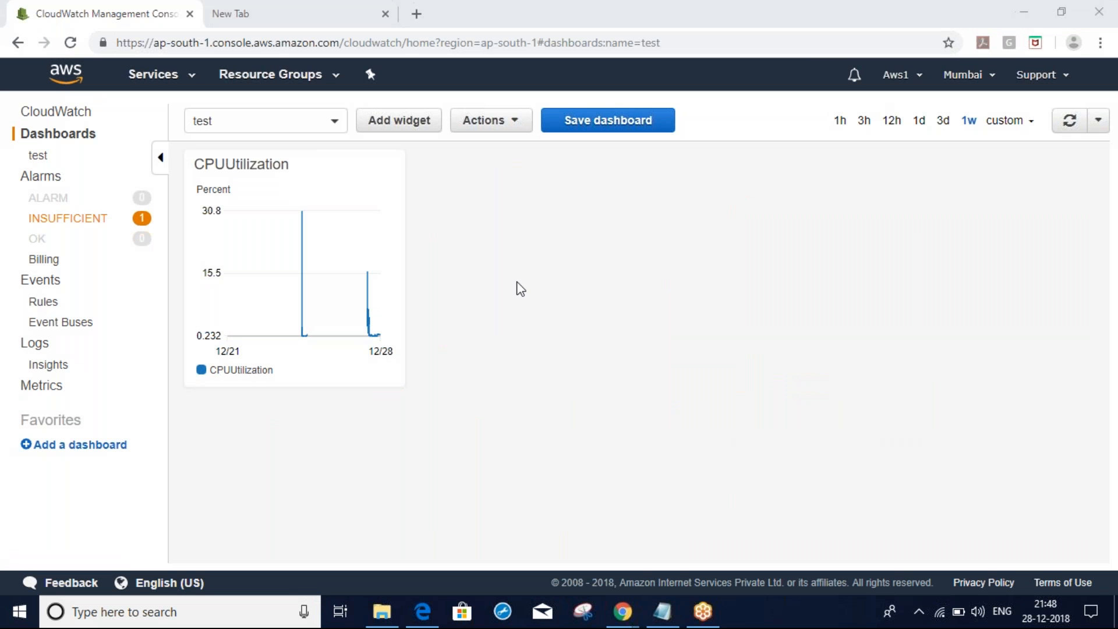
pyautogui.hotkey('alt', 'Tab')
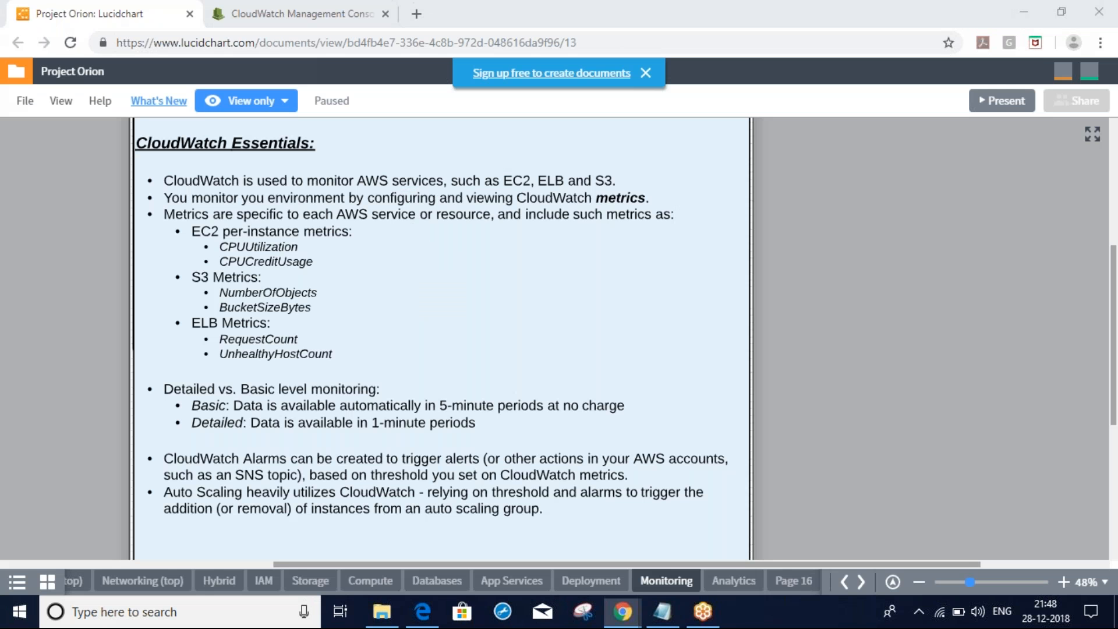
pyautogui.moveTo(332, 434); pyautogui.dragTo(397, 402)
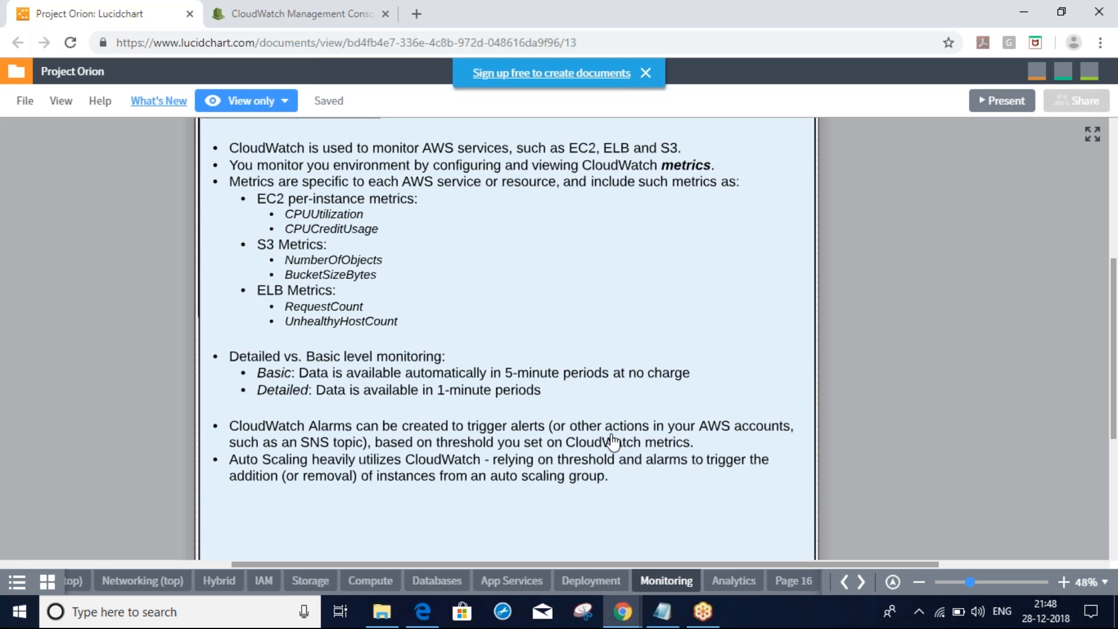
pyautogui.hotkey('alt', 'Tab')
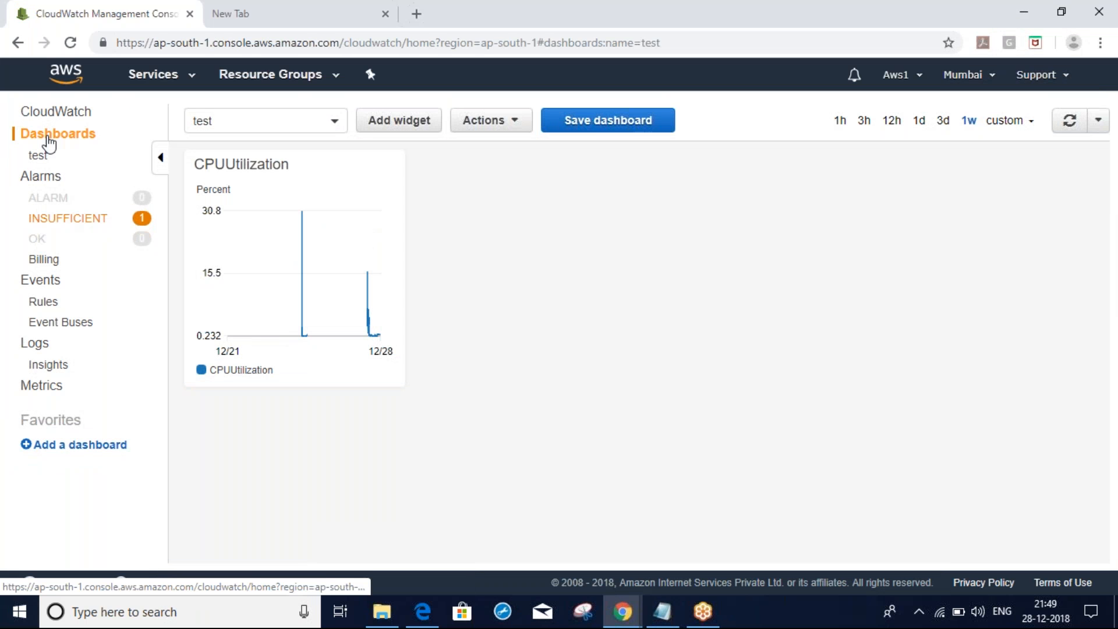
pyautogui.click(48, 143)
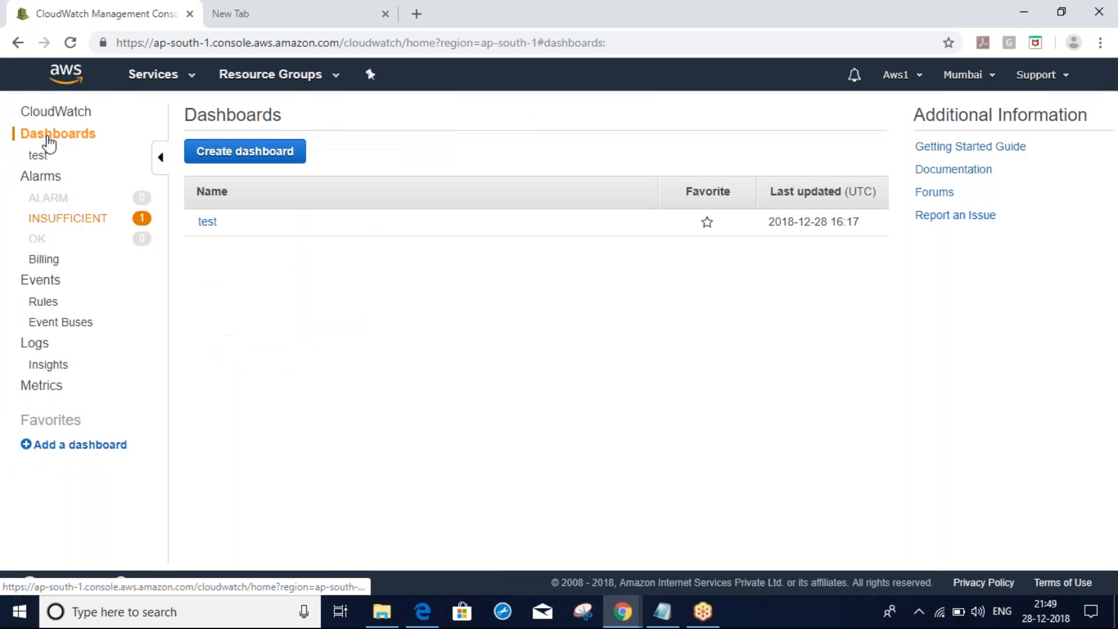
# Start a new alarm from the Alarms list and open its metric selection
pyautogui.click(48, 180)
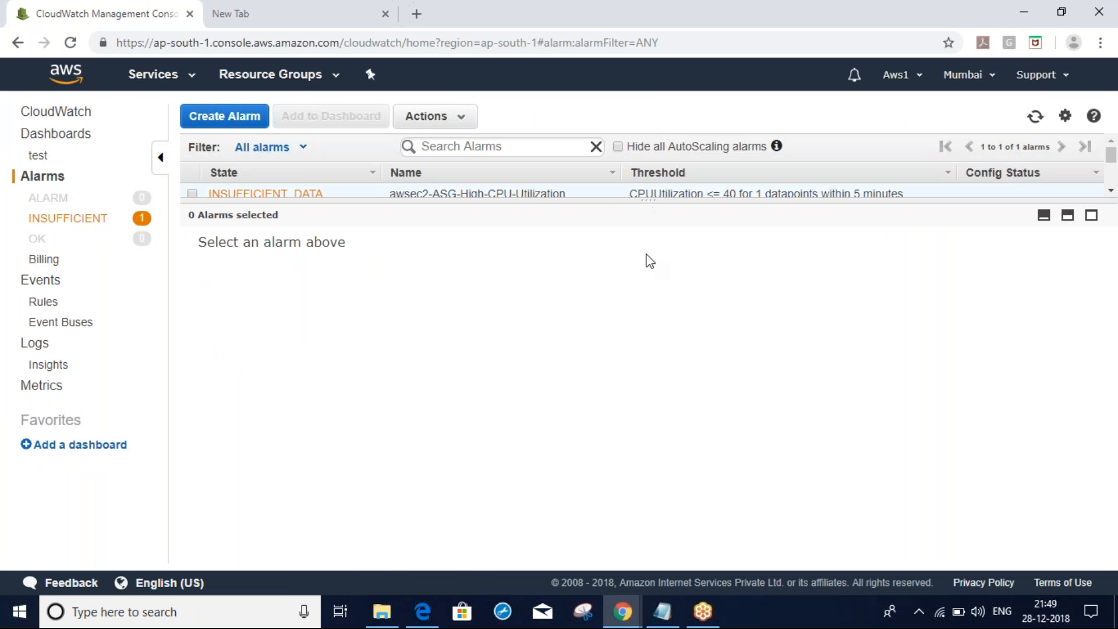
pyautogui.click(225, 116)
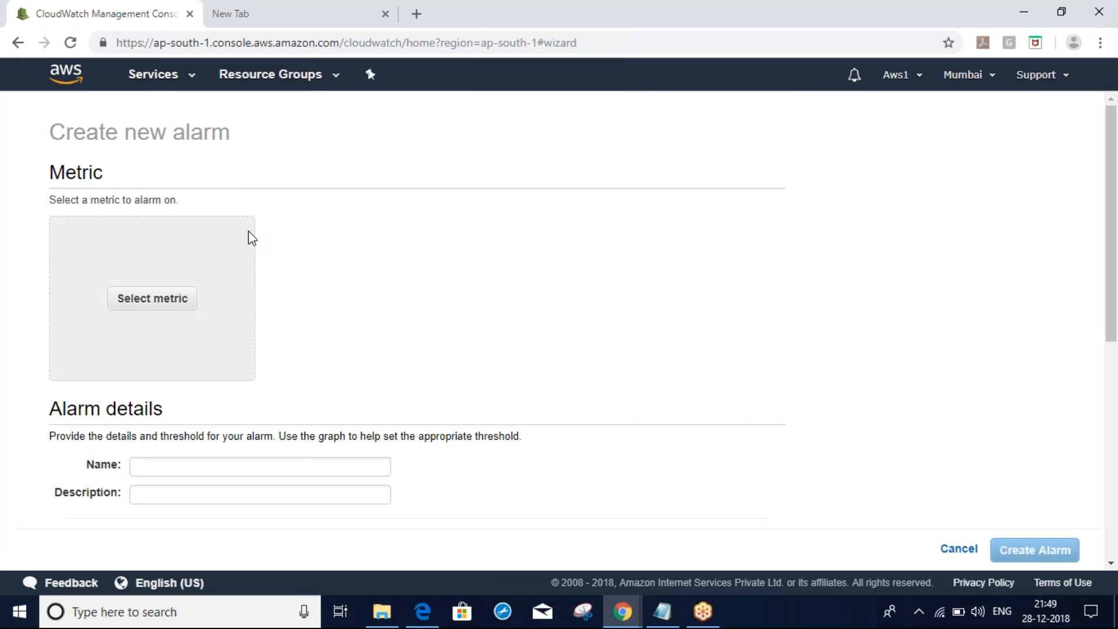
pyautogui.click(163, 313)
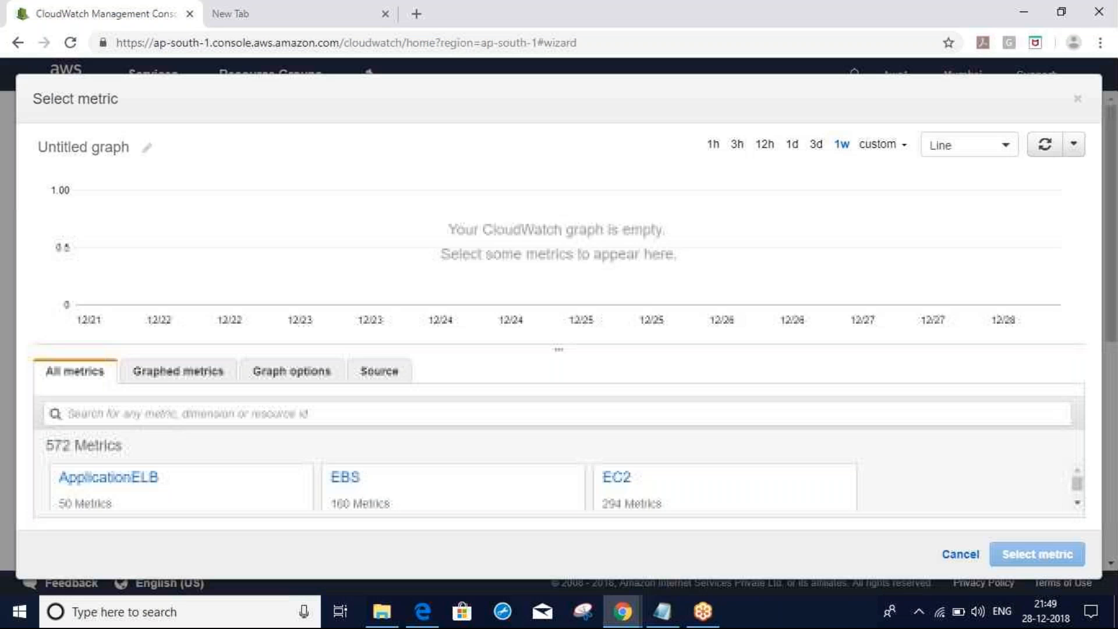
# Graph Ansible_Master's EC2 CPUUtilization, check refresh settings, then close without selecting a metric
pyautogui.click(616, 477)
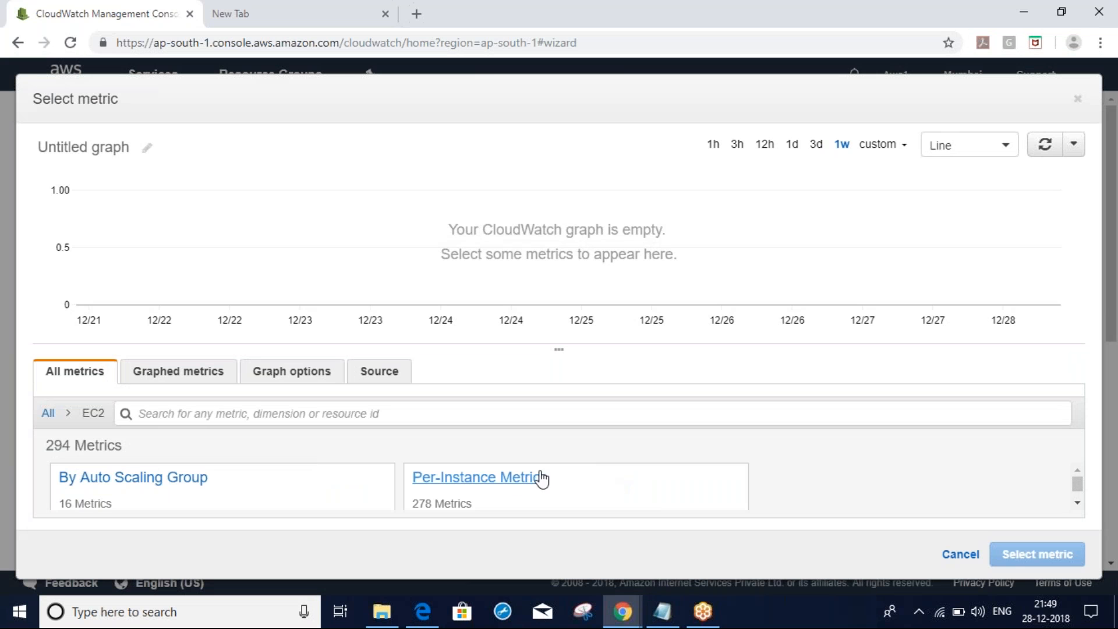
pyautogui.click(497, 480)
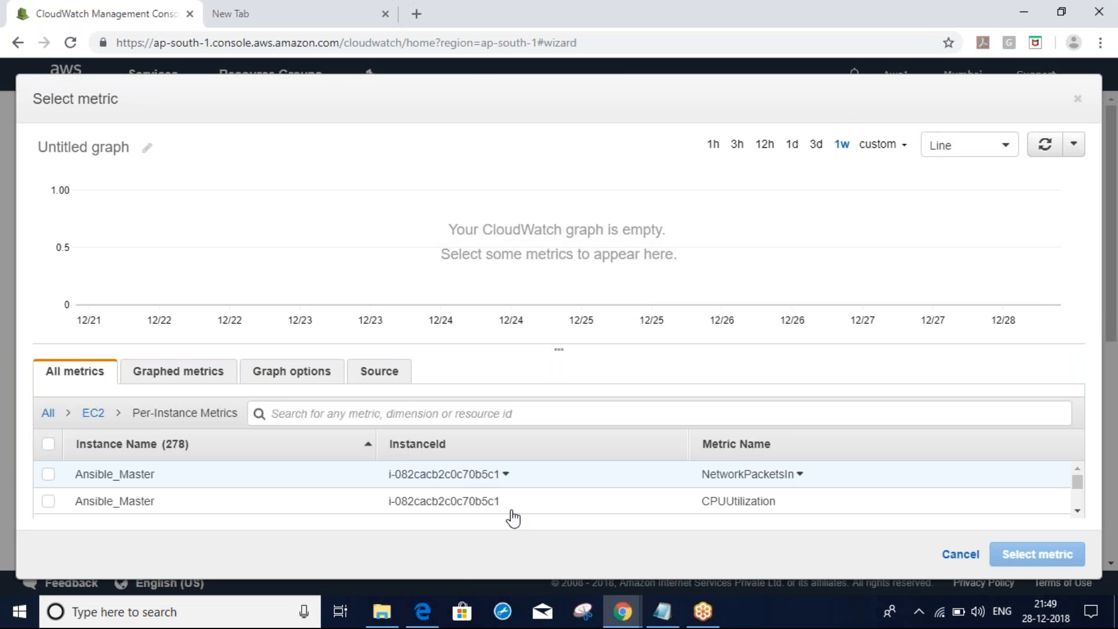
pyautogui.click(49, 502)
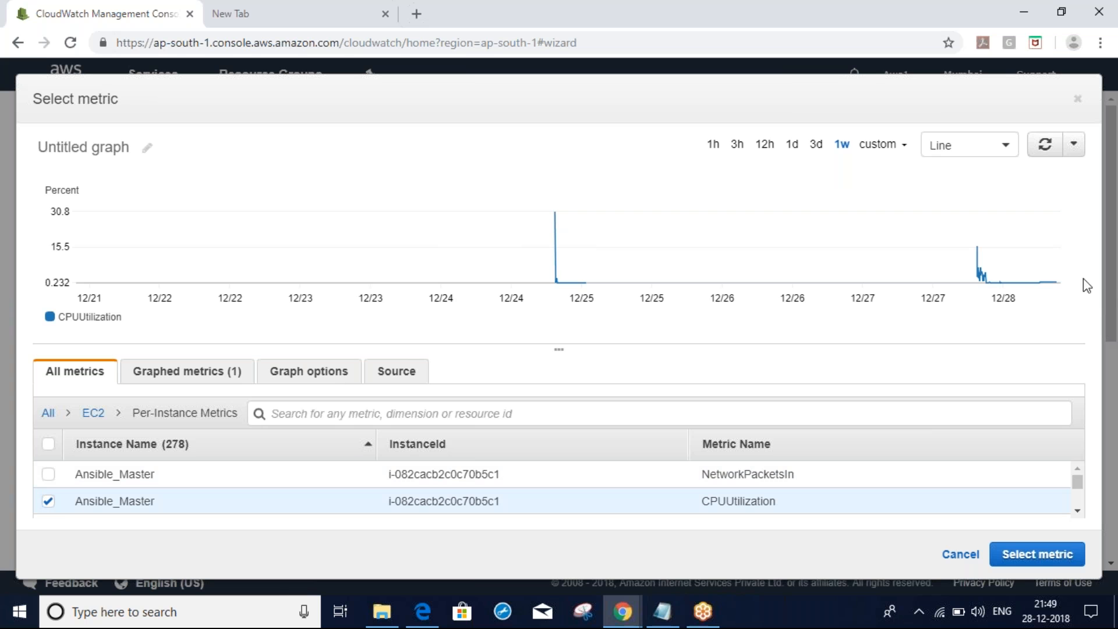
pyautogui.click(1074, 151)
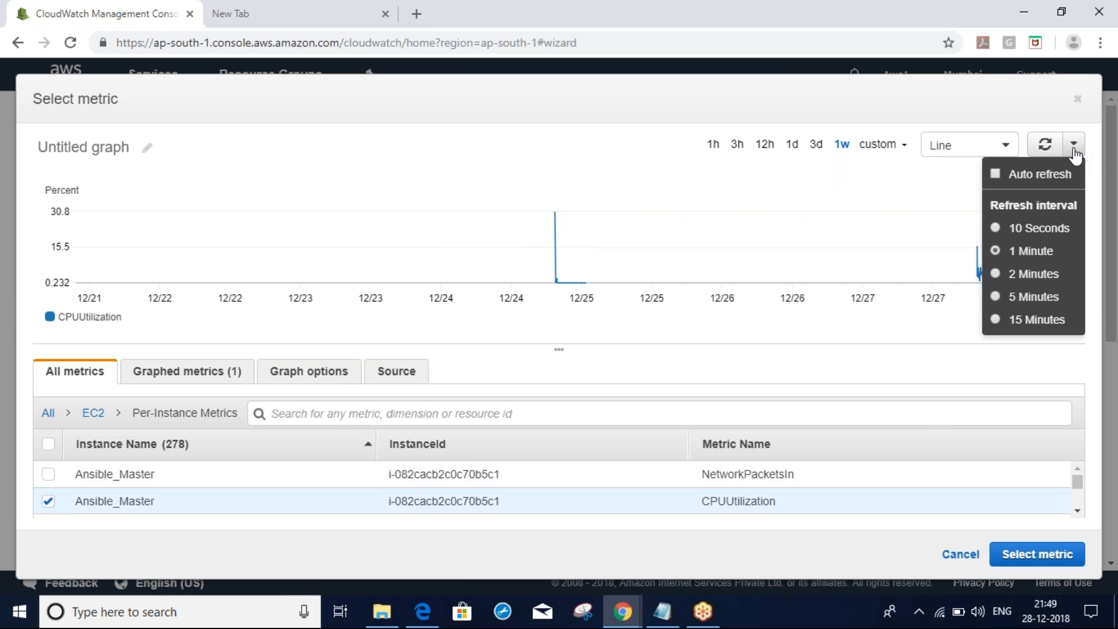
pyautogui.click(1066, 371)
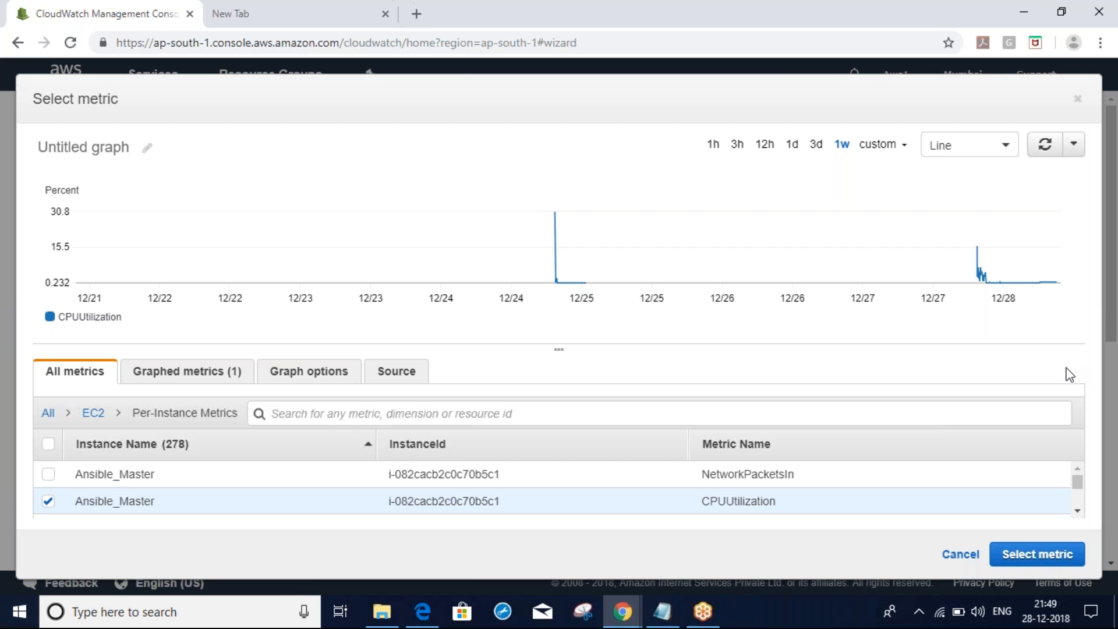
pyautogui.click(1077, 99)
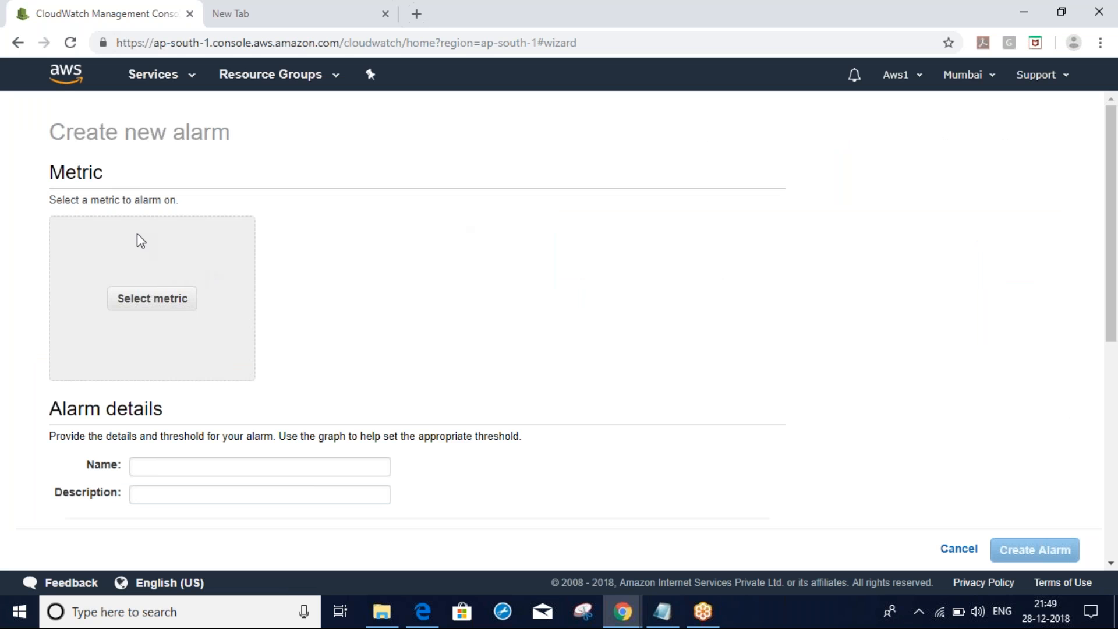
# Enter 'test' as the alarm name and bring up the metric picker listing 572 metrics
pyautogui.moveTo(1113, 229)
pyautogui.mouseDown()
pyautogui.moveTo(1113, 426)
pyautogui.moveTo(1107, 211)
pyautogui.moveTo(1116, 453)
pyautogui.moveTo(1115, 204)
pyautogui.moveTo(1116, 235)
pyautogui.mouseUp()
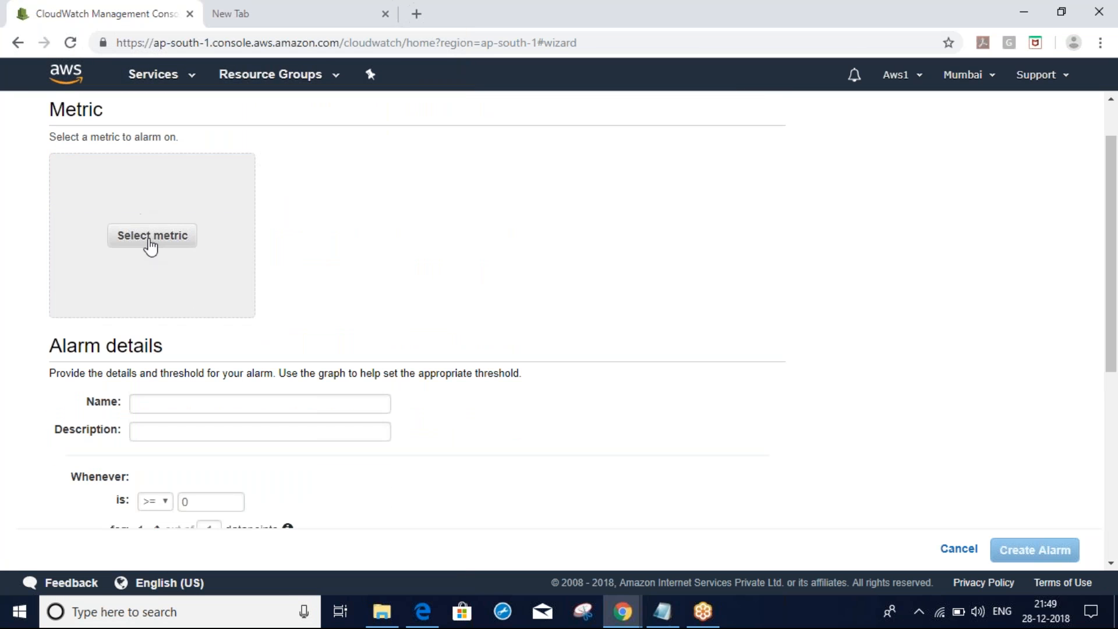
pyautogui.click(168, 407)
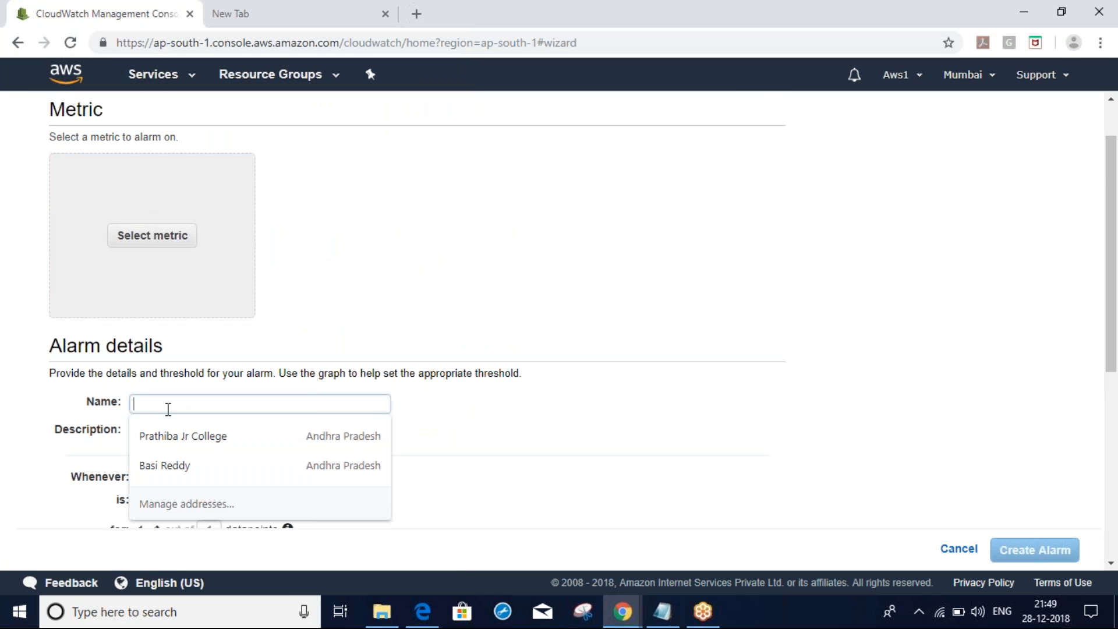
pyautogui.write('test')
pyautogui.click(540, 414)
pyautogui.scroll(-1, 540, 414)
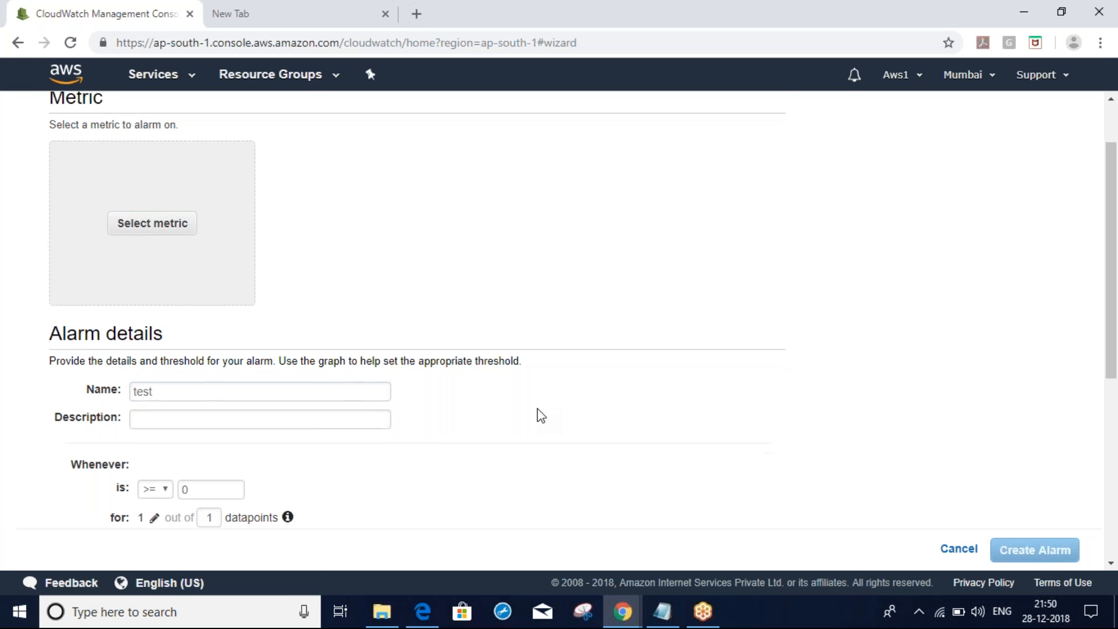
pyautogui.click(147, 175)
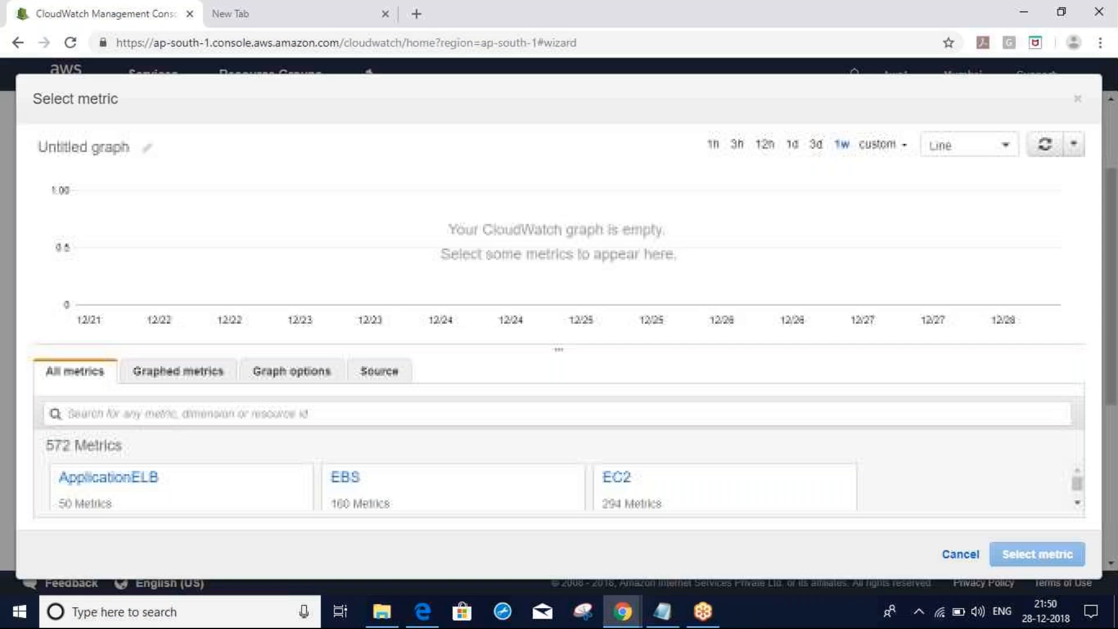
# Choose Ansible_Master's CPUUtilization from EC2 Per-Instance Metrics as the alarm's metric
pyautogui.click(616, 477)
pyautogui.click(495, 477)
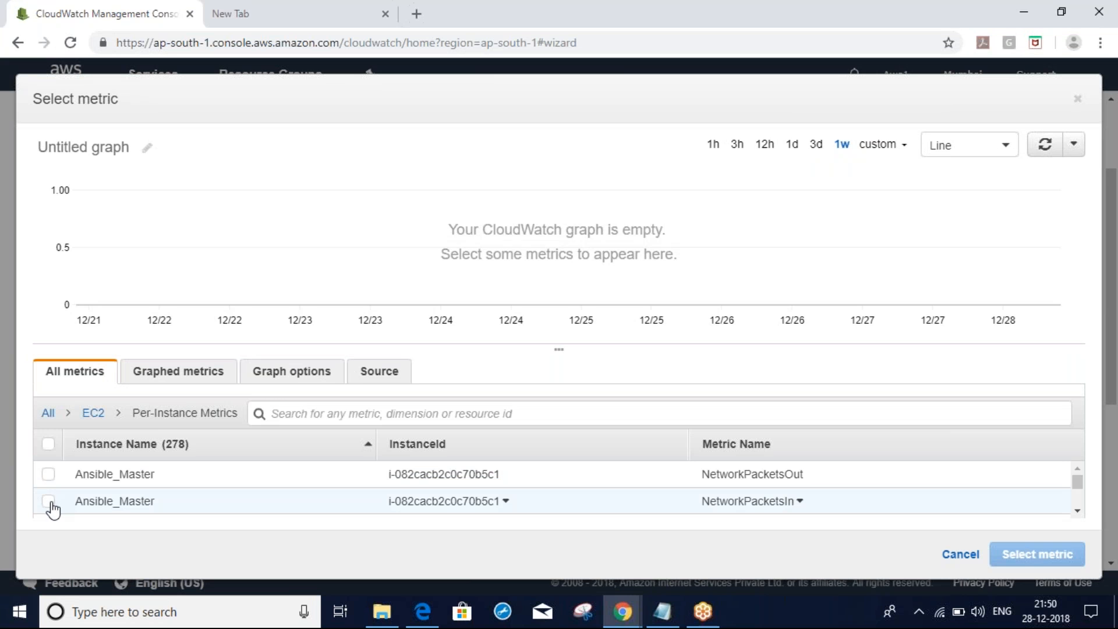
pyautogui.click(48, 502)
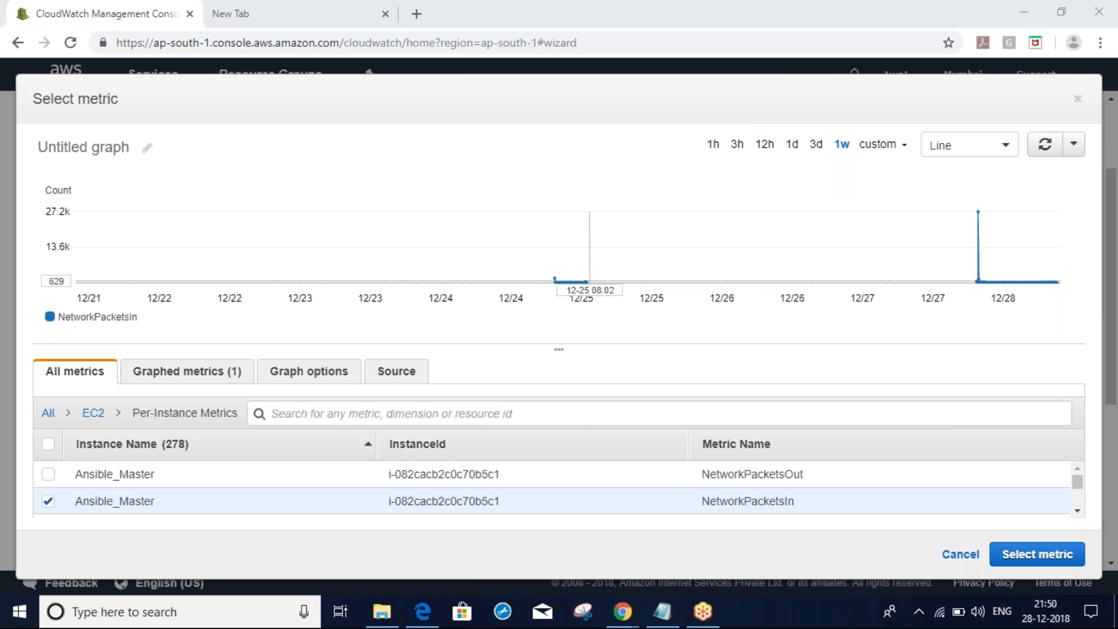
pyautogui.click(48, 502)
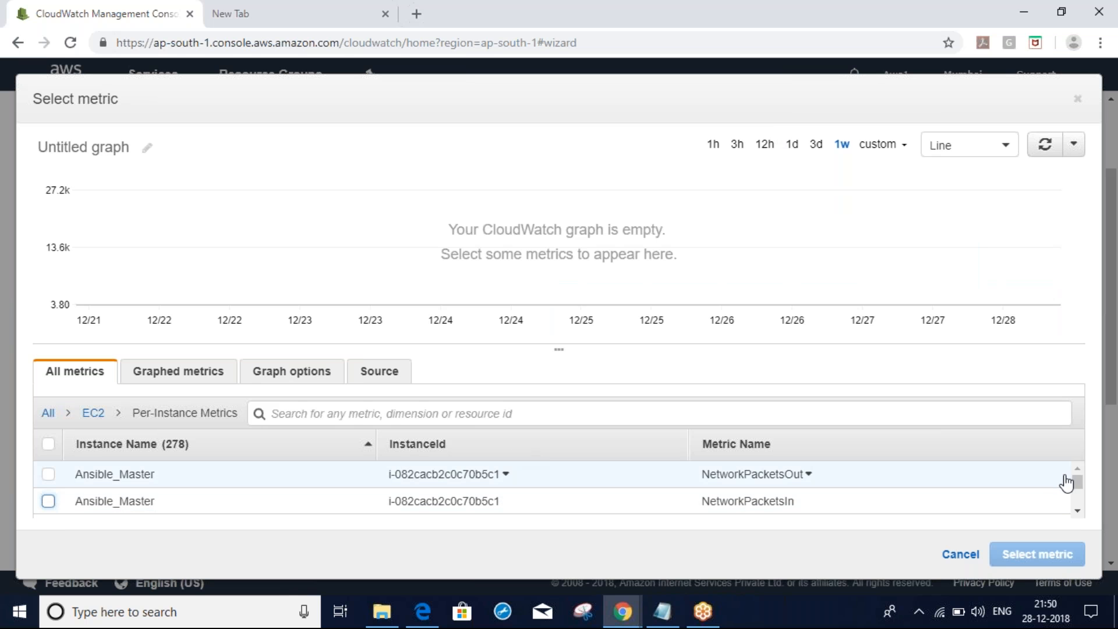
pyautogui.click(1078, 510)
pyautogui.click(1078, 510)
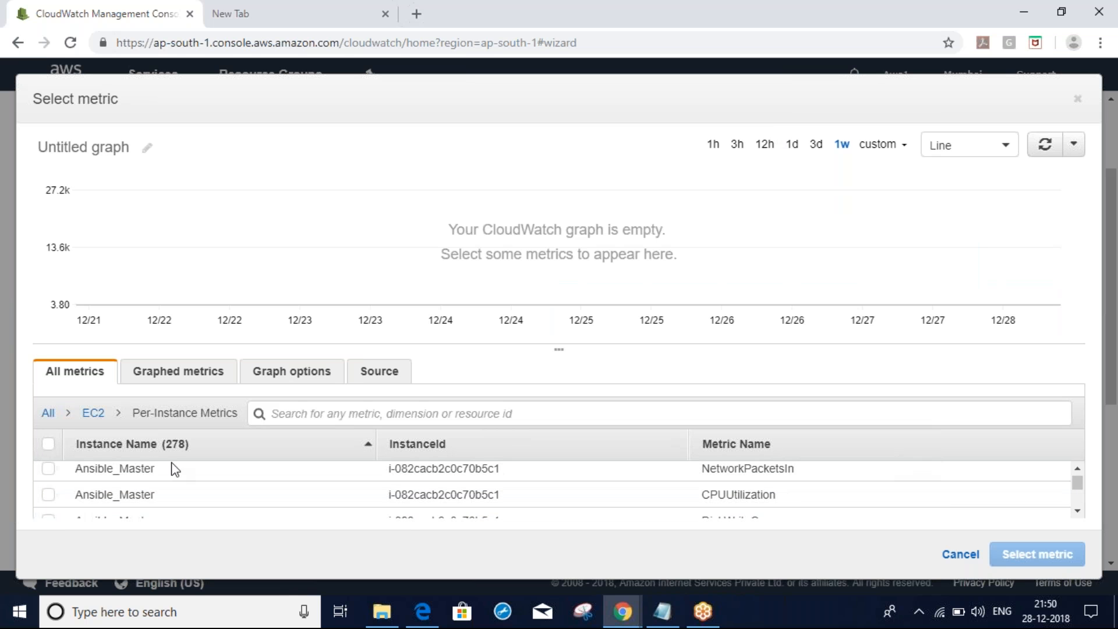
pyautogui.click(49, 495)
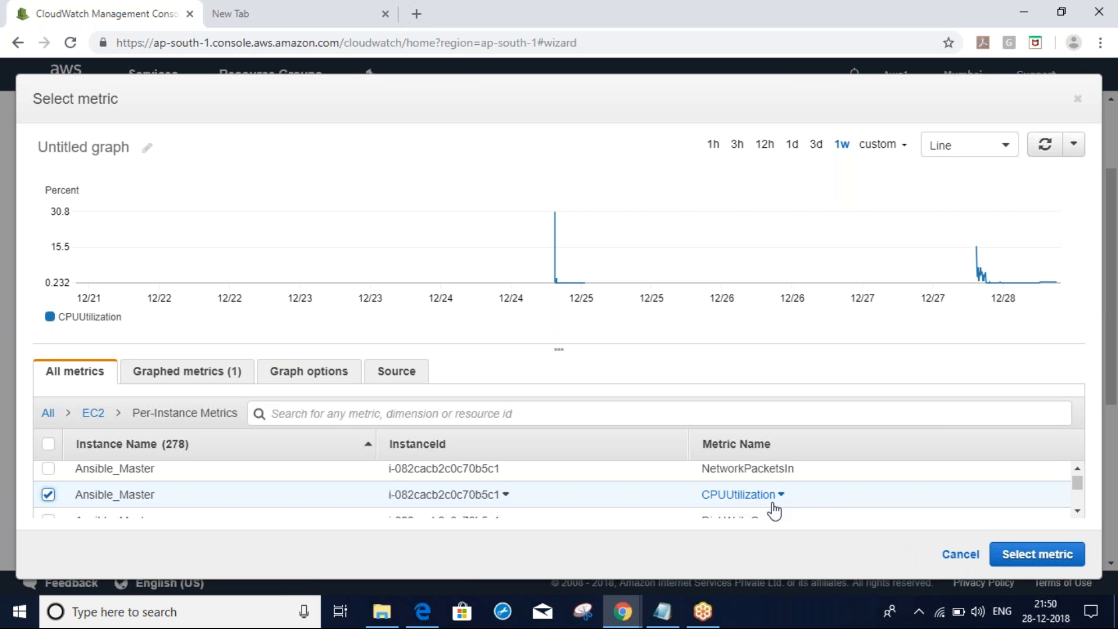
pyautogui.click(1036, 556)
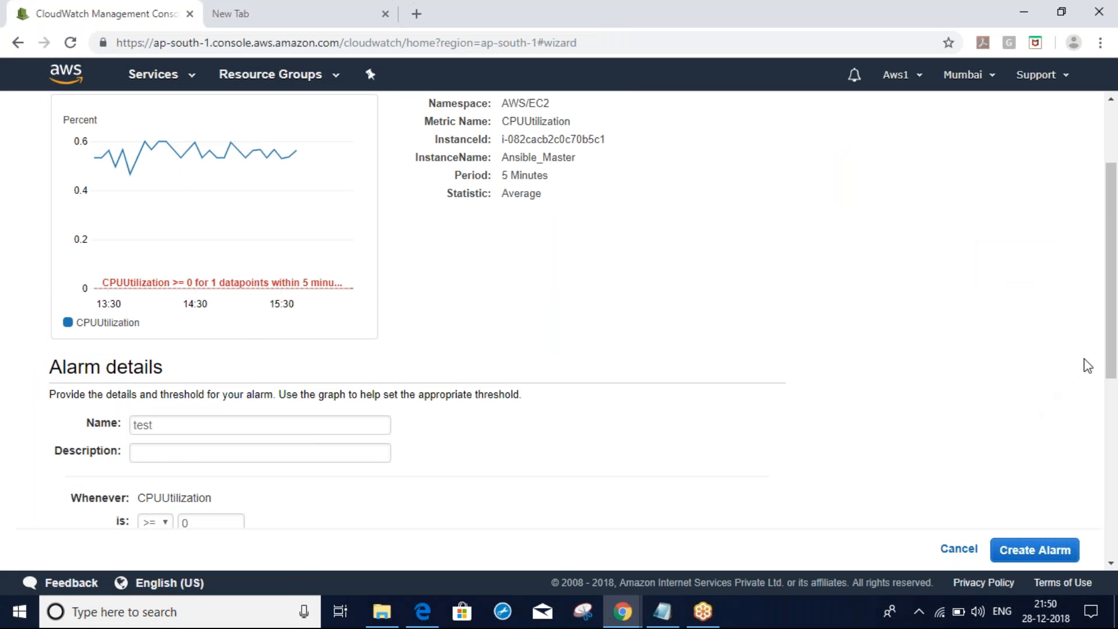
# Set the alarm condition to CPUUtilization >= 90 for 1 out of 1 datapoints
pyautogui.moveTo(1112, 375); pyautogui.dragTo(1114, 423)
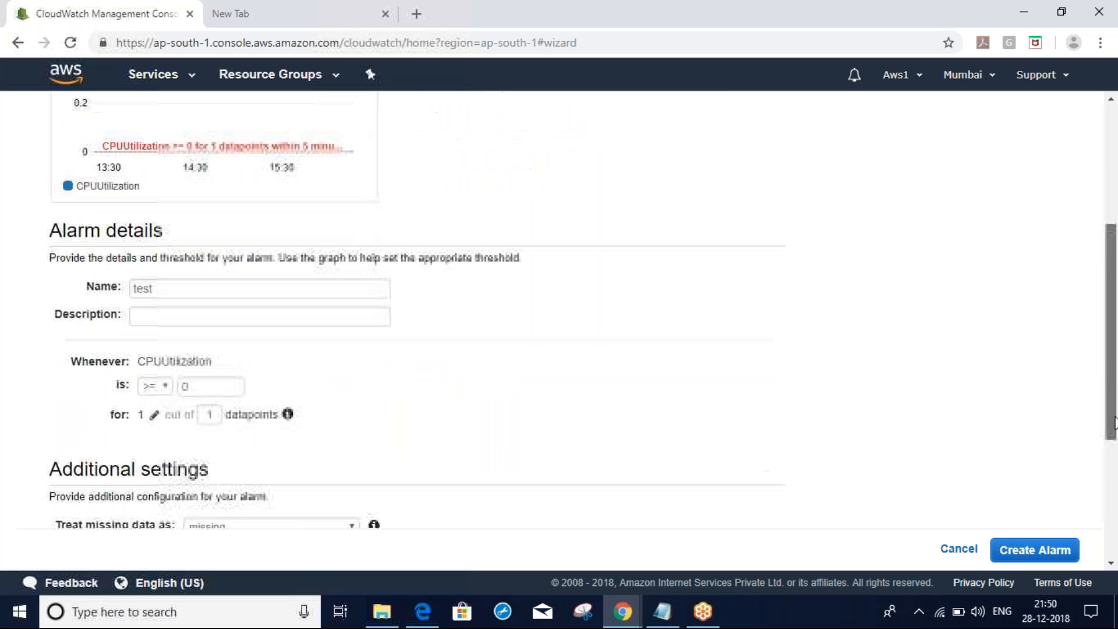
pyautogui.click(169, 391)
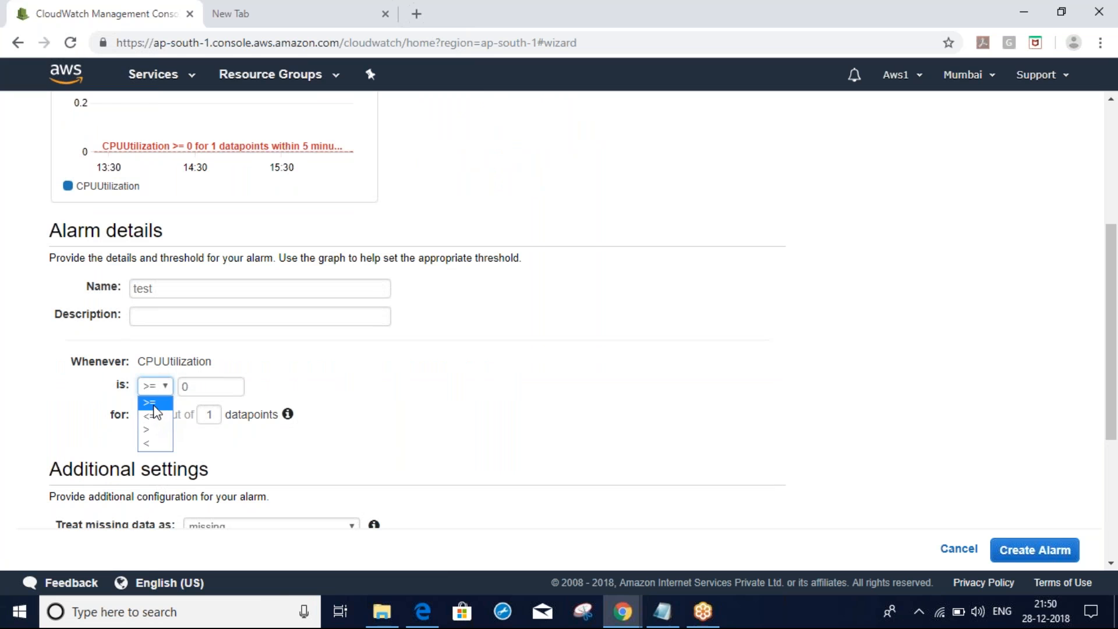
pyautogui.click(152, 406)
pyautogui.click(195, 391)
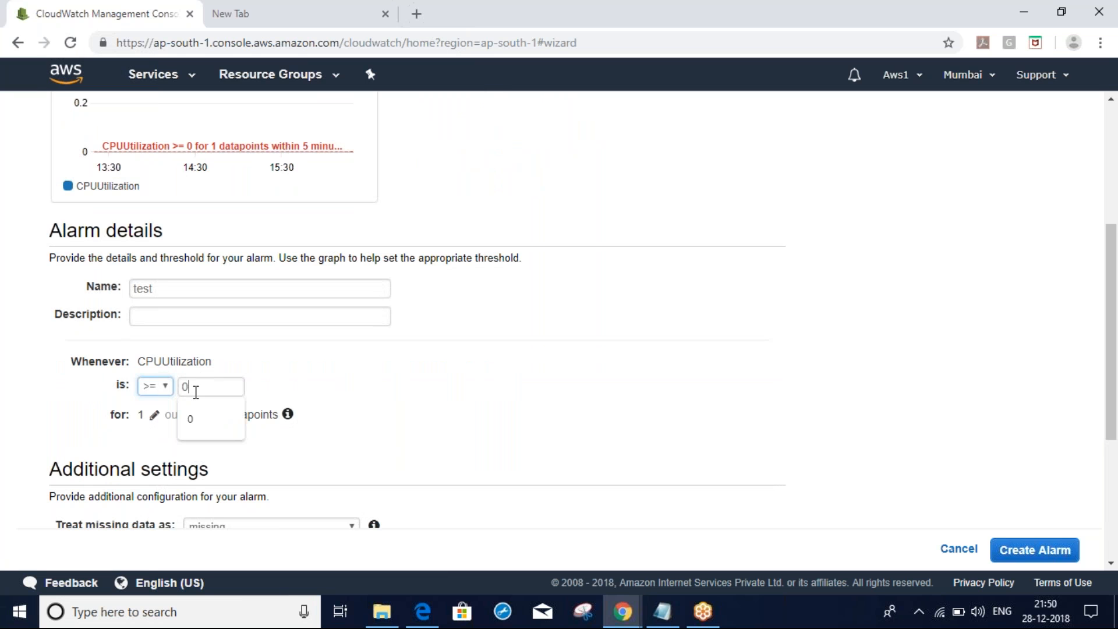
pyautogui.doubleClick(196, 391)
pyautogui.write('90')
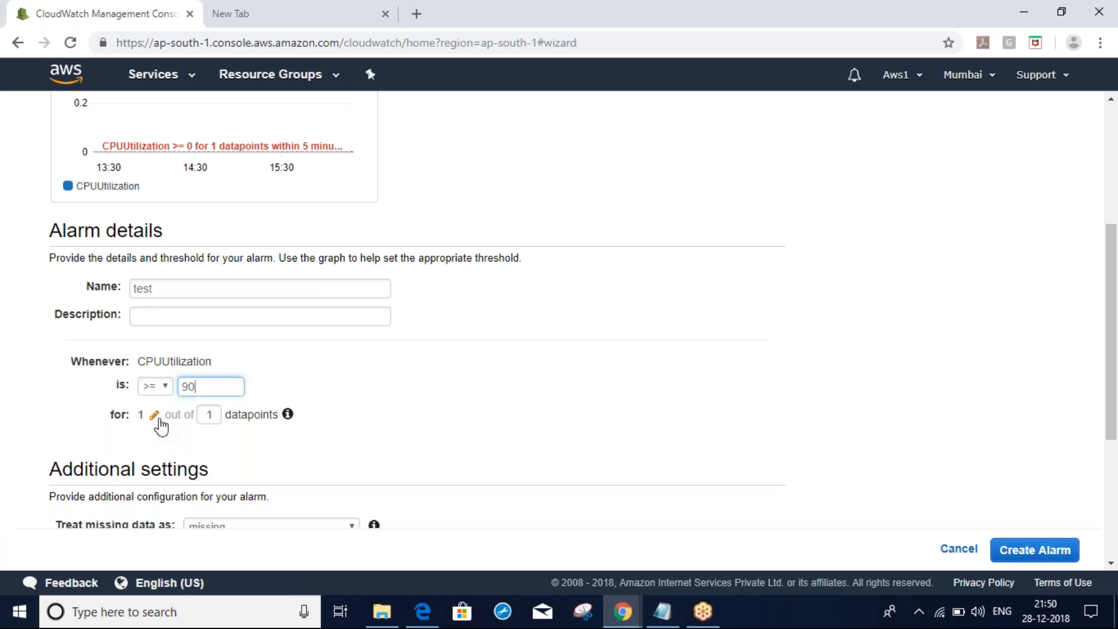
pyautogui.click(489, 437)
pyautogui.scroll(-2, 489, 437)
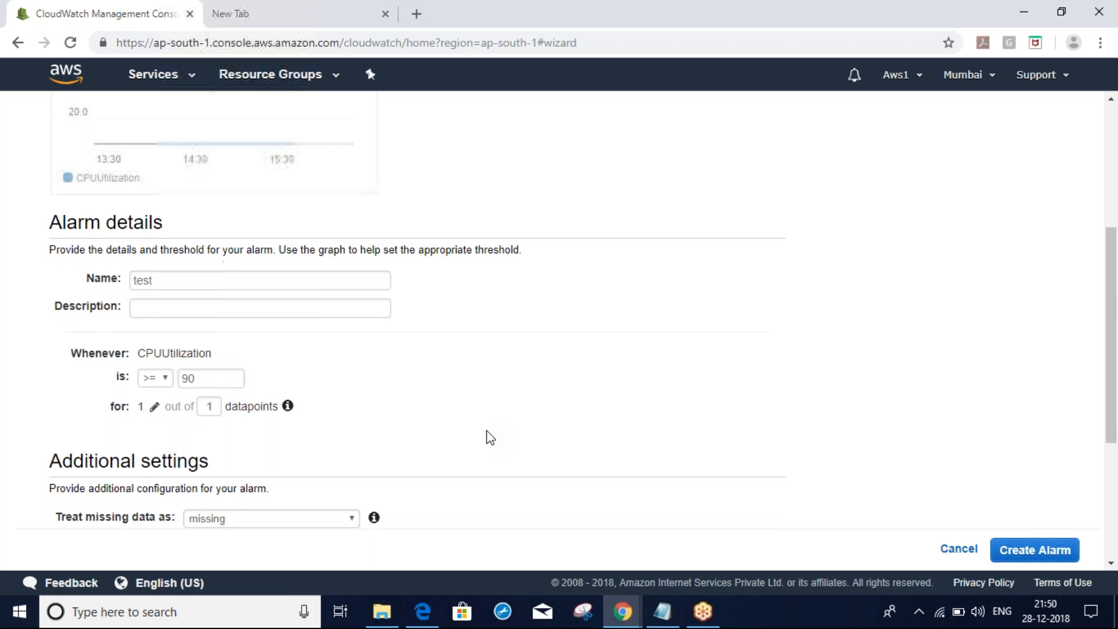
pyautogui.scroll(-1, 489, 437)
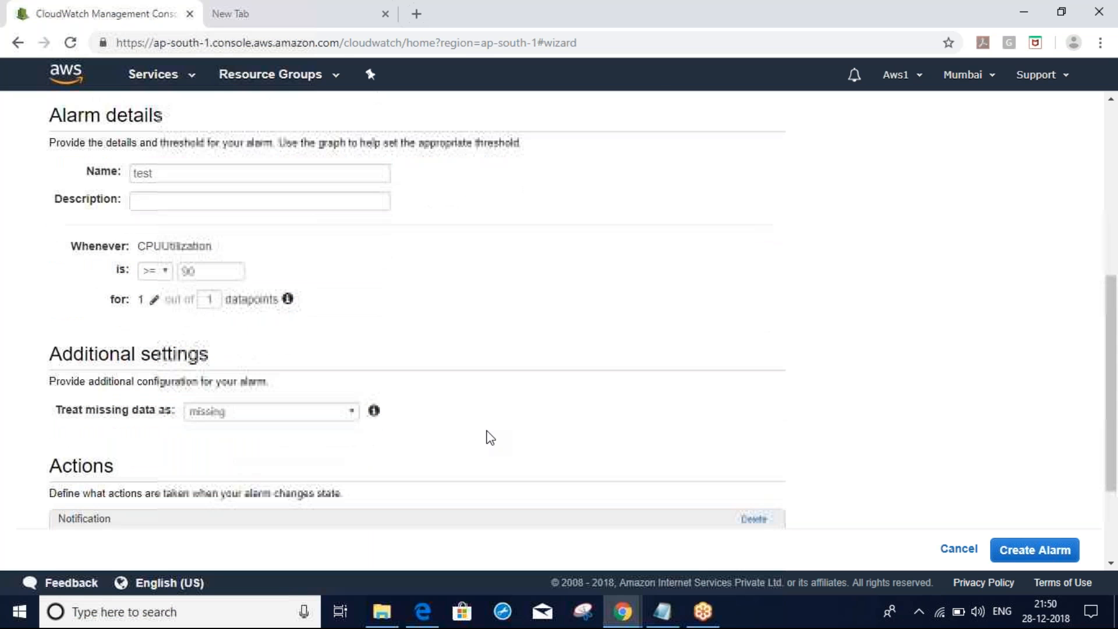
pyautogui.click(250, 397)
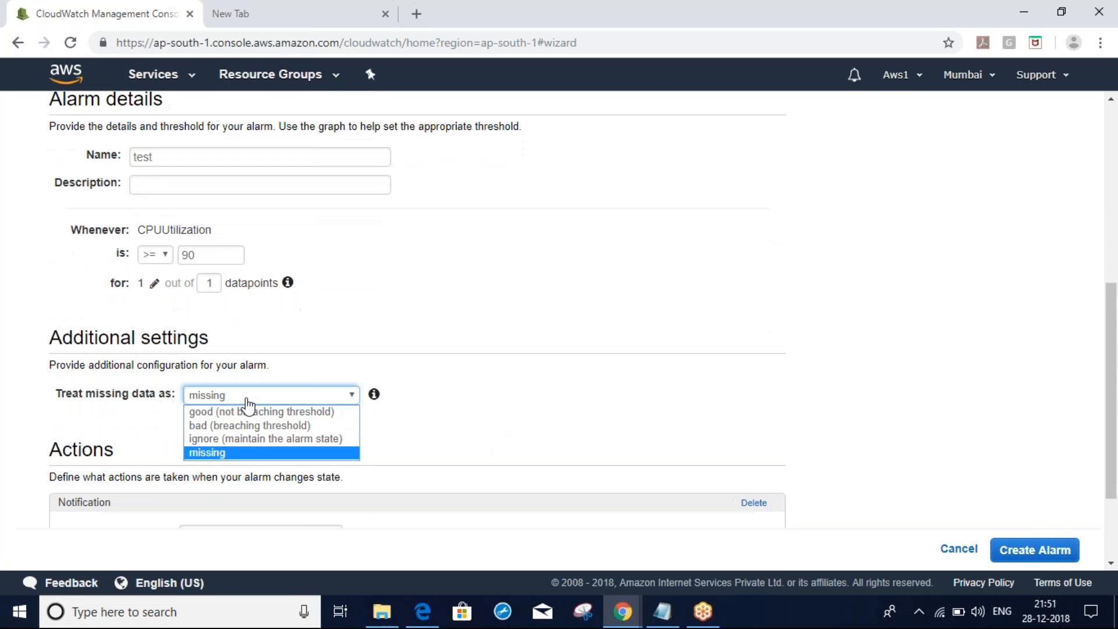
# Treat missing data as bad (breaching threshold)
pyautogui.click(222, 430)
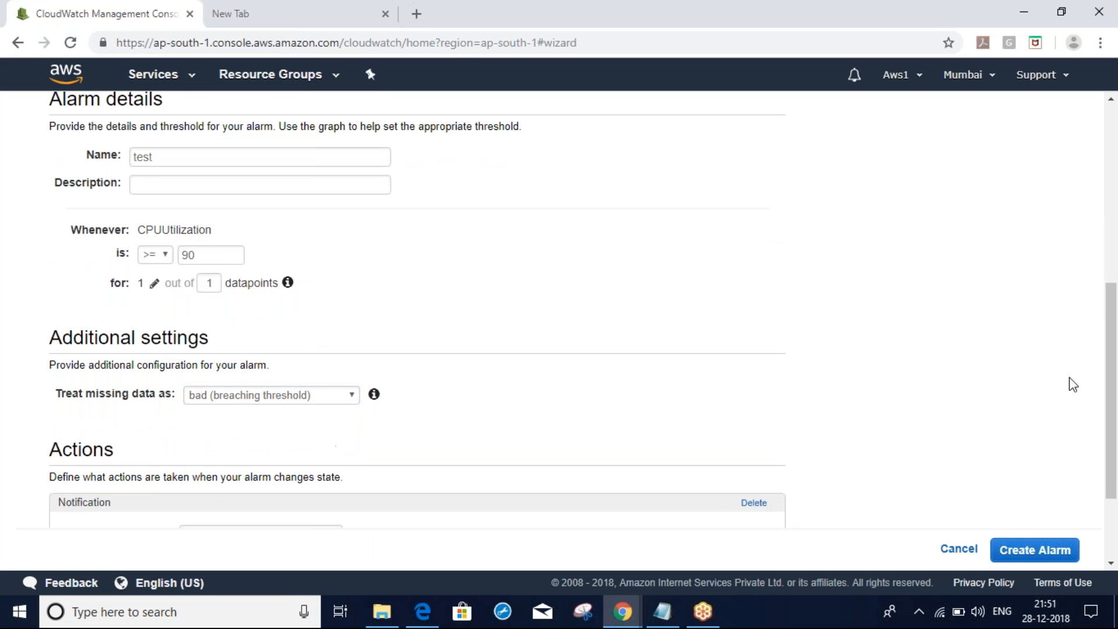
pyautogui.moveTo(1116, 359); pyautogui.dragTo(1113, 311)
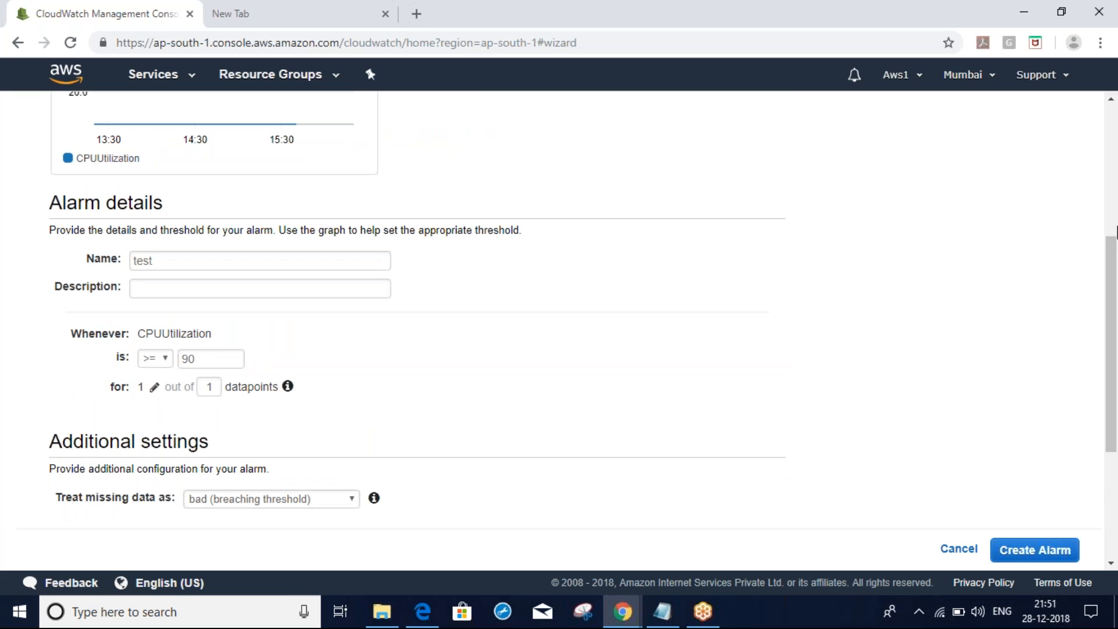
pyautogui.moveTo(1115, 278); pyautogui.dragTo(1113, 341)
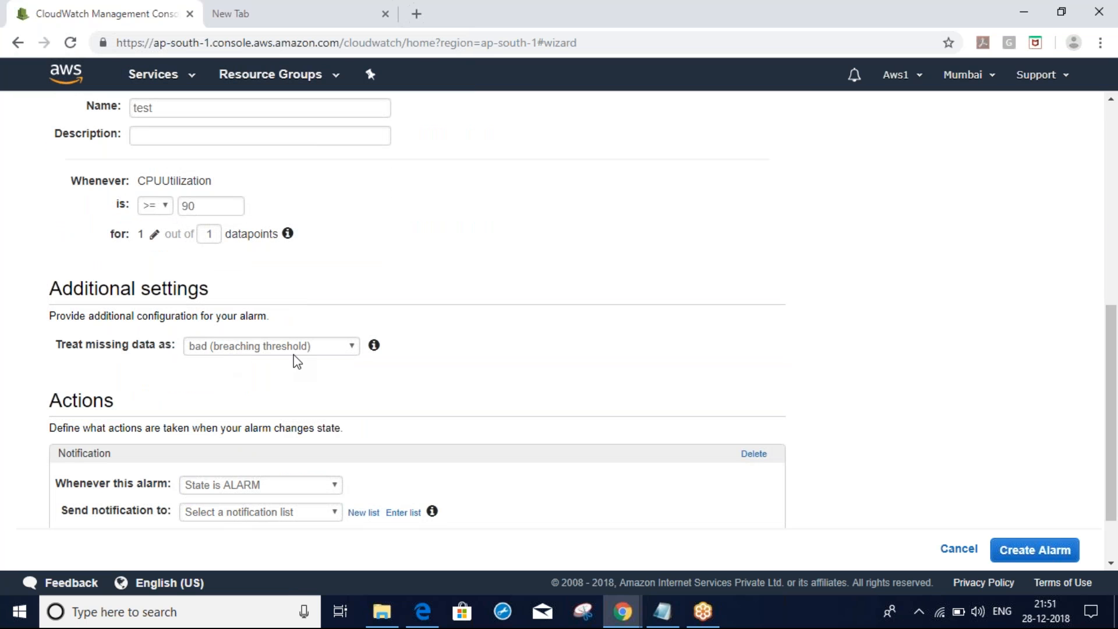
pyautogui.moveTo(1114, 367); pyautogui.dragTo(1114, 402)
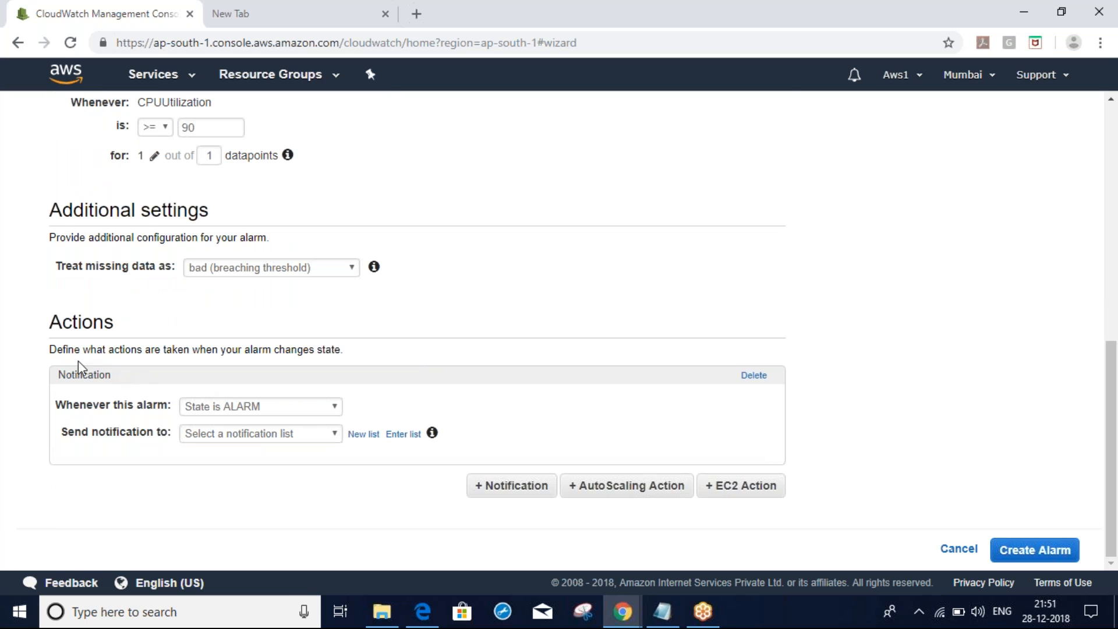
# Send ALARM-state notifications to the test list and create the alarm
pyautogui.click(228, 410)
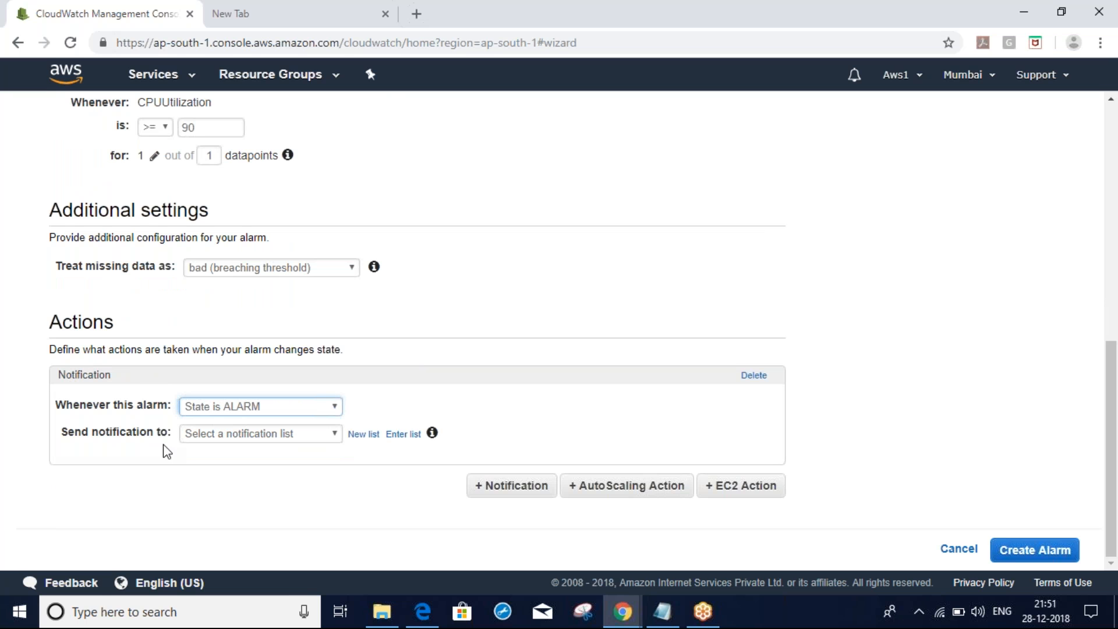
pyautogui.click(227, 439)
pyautogui.click(200, 464)
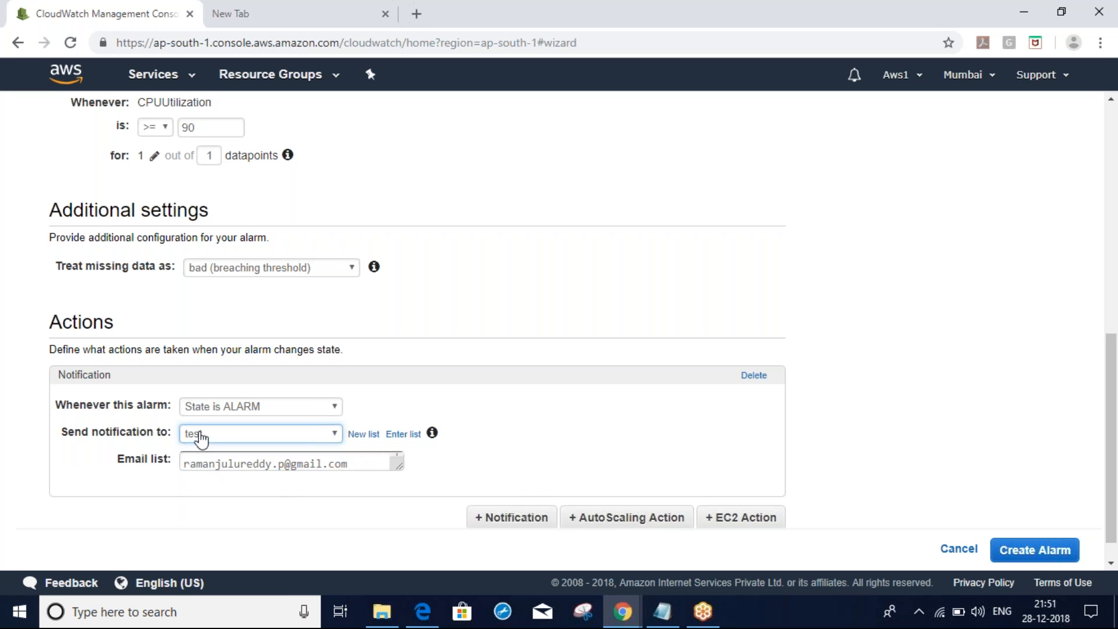
pyautogui.click(1033, 551)
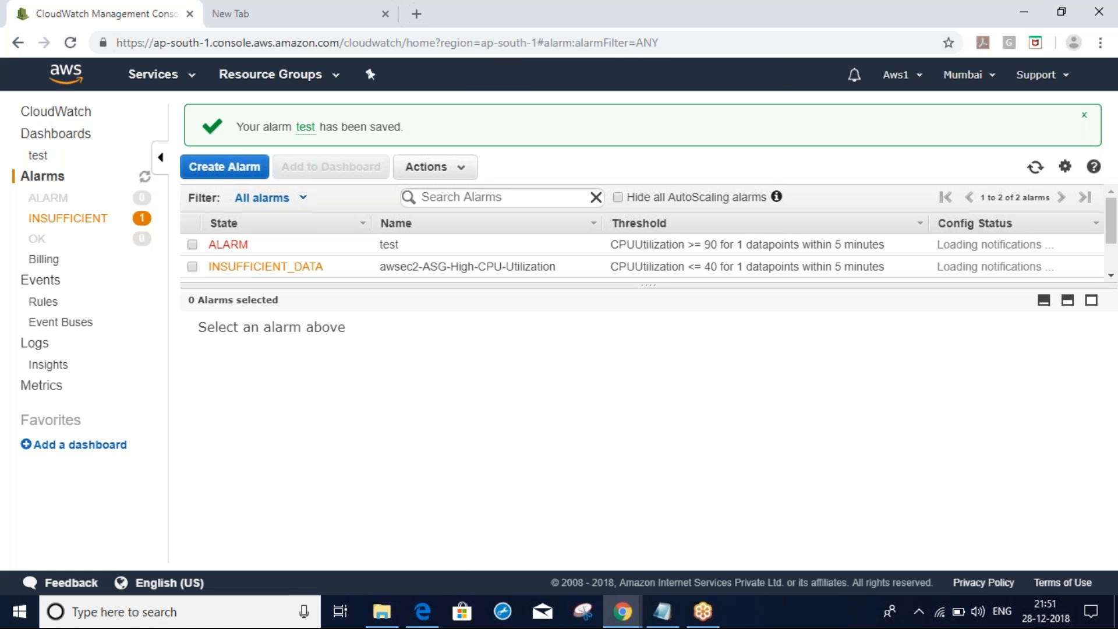
# Review the test alarm's details: Ansible_Master average CPUUtilization over 5 minutes, missing data breaching
pyautogui.moveTo(644, 285); pyautogui.dragTo(651, 325)
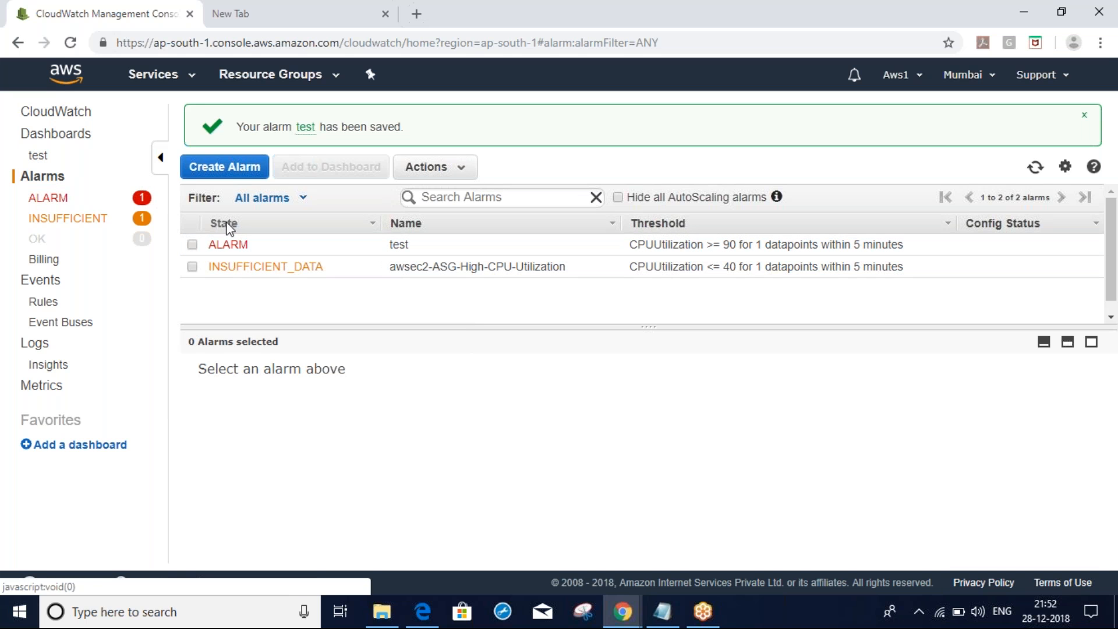
pyautogui.click(192, 246)
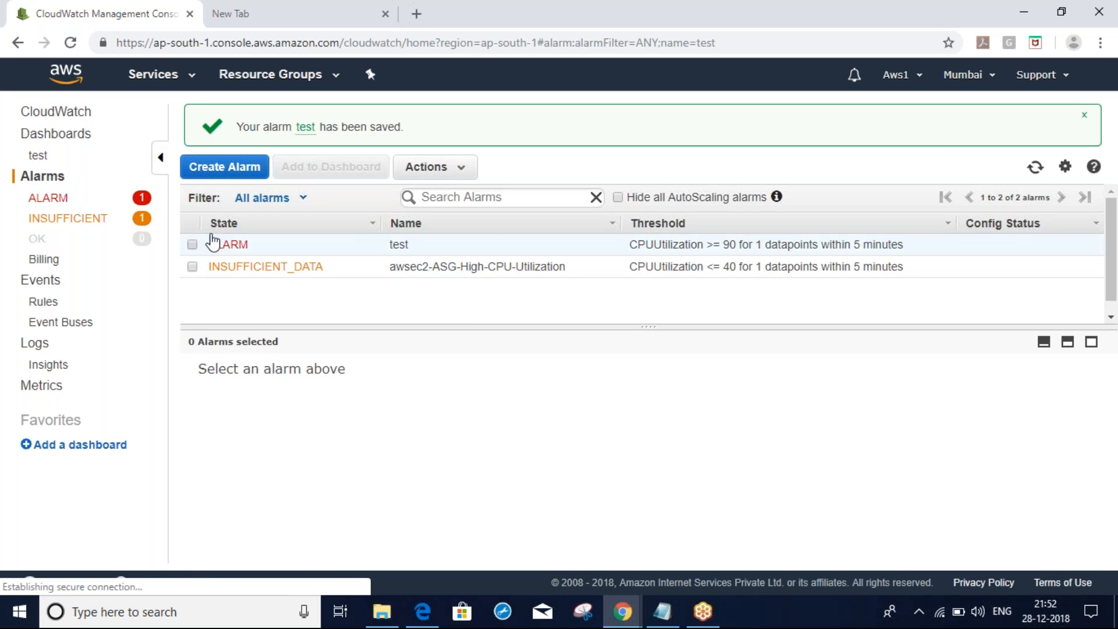
pyautogui.click(458, 172)
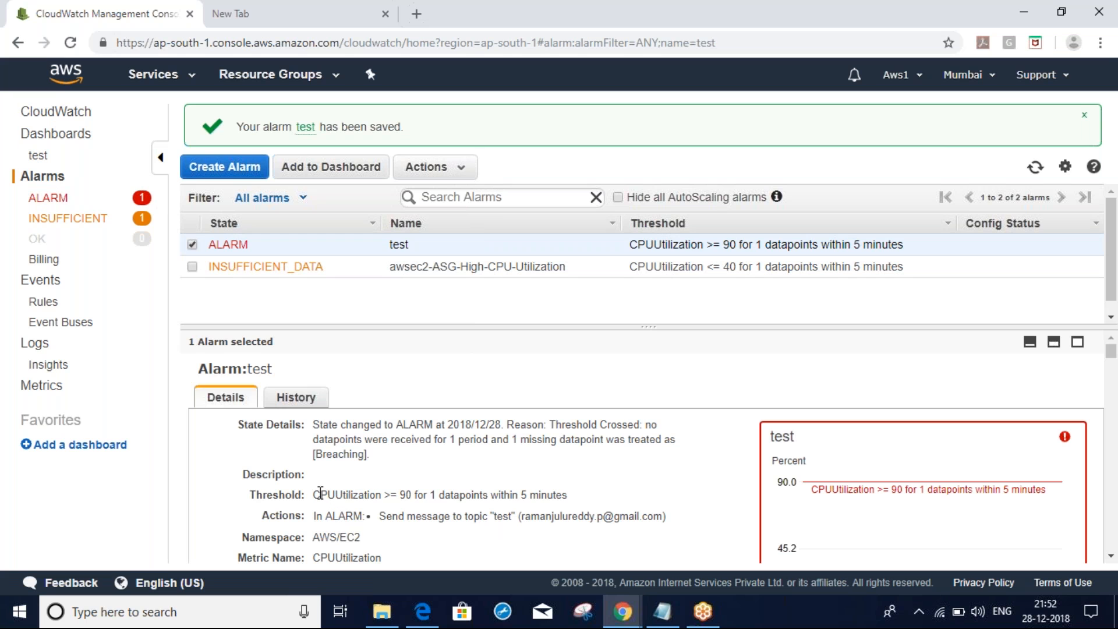
pyautogui.moveTo(320, 493); pyautogui.dragTo(662, 519)
pyautogui.click(560, 535)
pyautogui.scroll(-3, 560, 536)
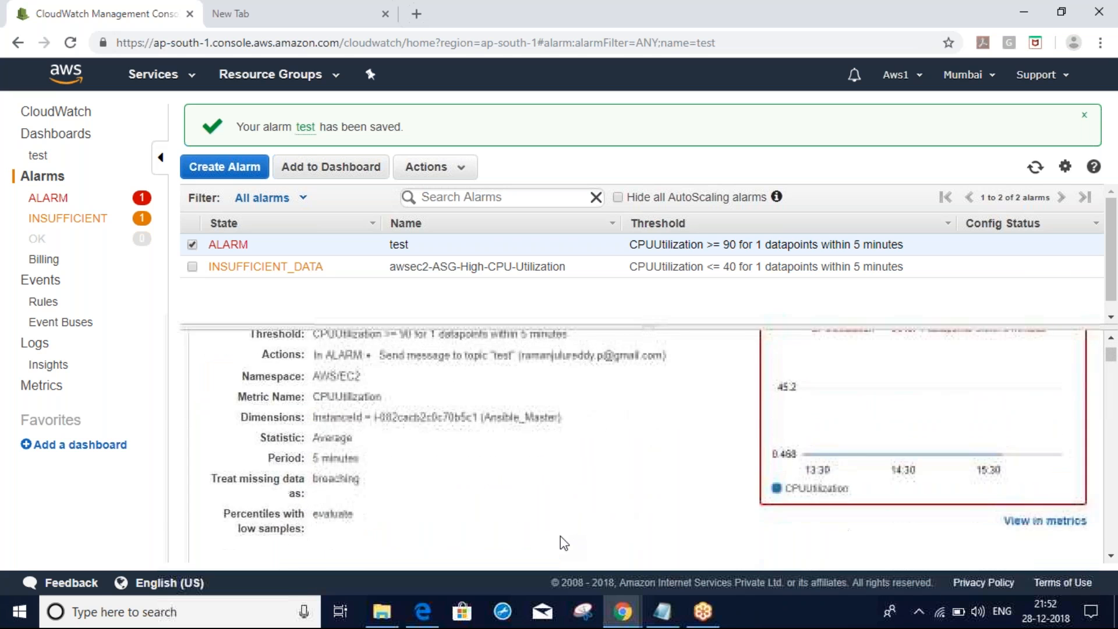
pyautogui.scroll(4, 561, 536)
# Modify the test alarm and add an EC2 action for the ALARM state
pyautogui.click(471, 168)
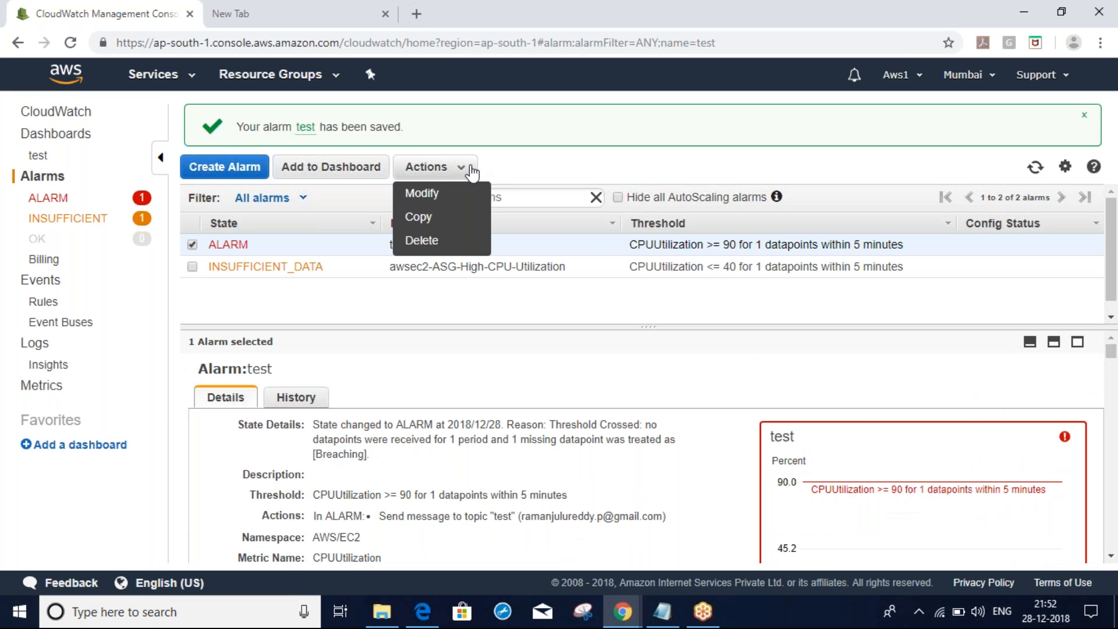
pyautogui.click(428, 203)
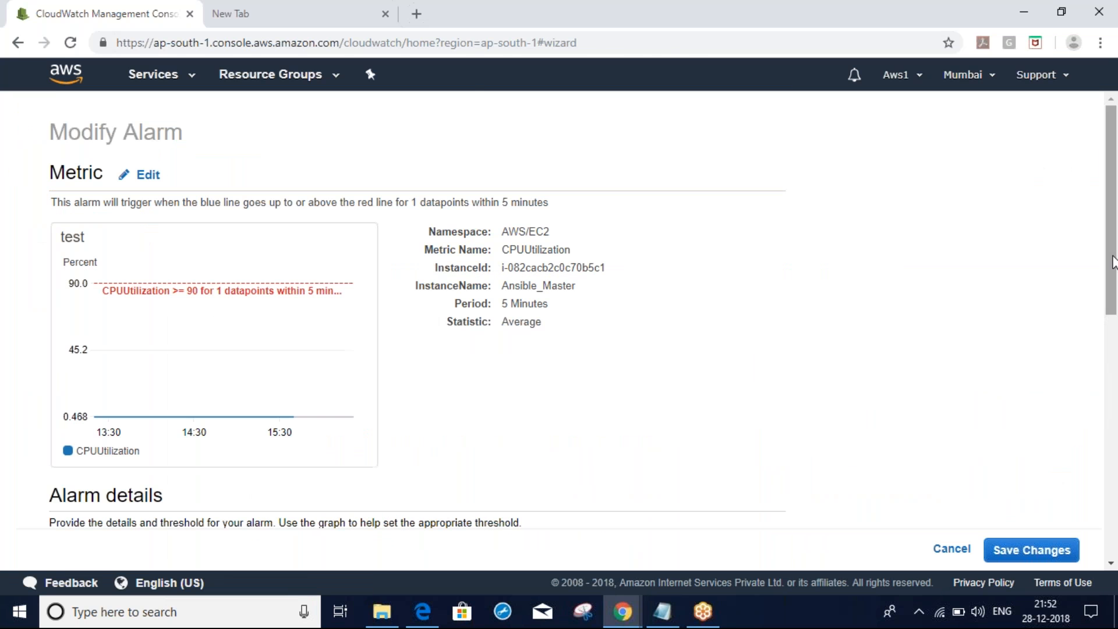
pyautogui.moveTo(1113, 269); pyautogui.dragTo(1078, 528)
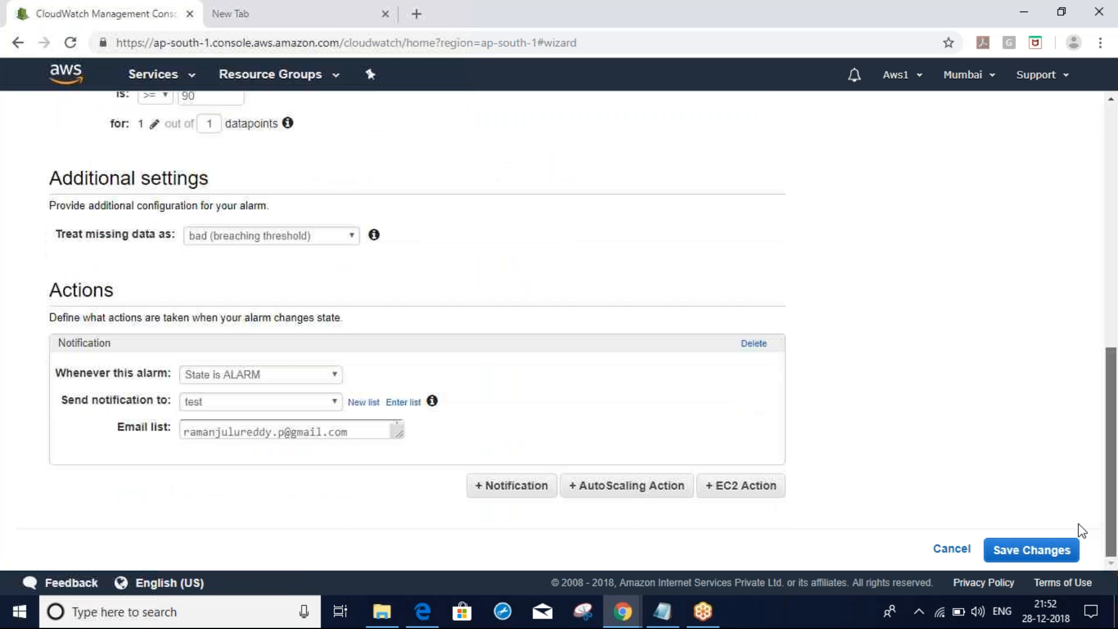
pyautogui.click(737, 495)
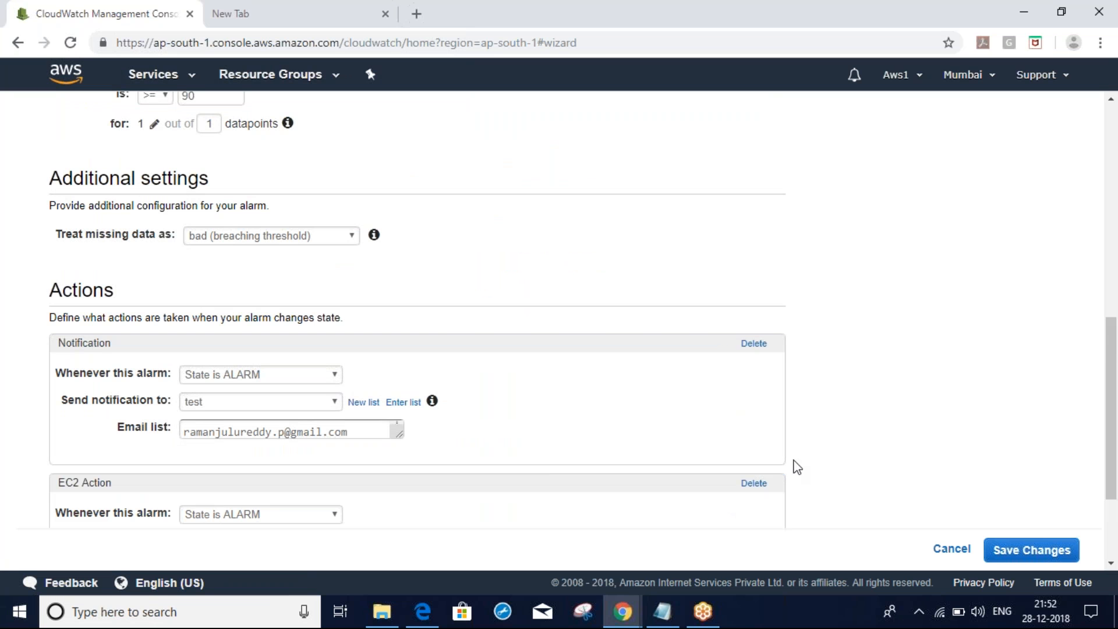
pyautogui.moveTo(1112, 351); pyautogui.dragTo(1111, 424)
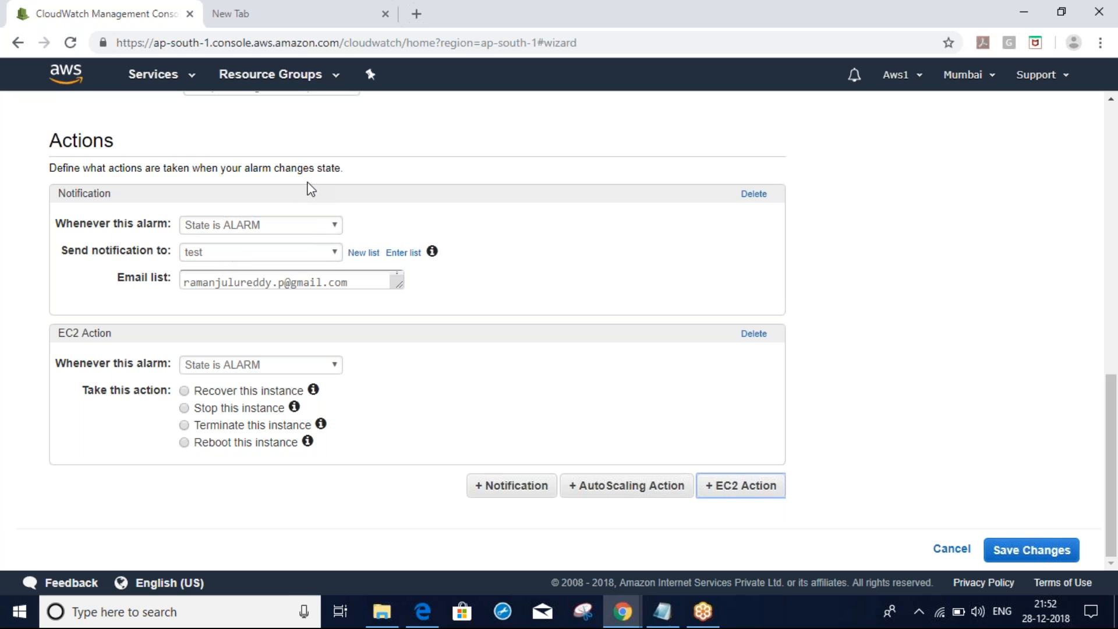
pyautogui.moveTo(1113, 464); pyautogui.dragTo(1112, 460)
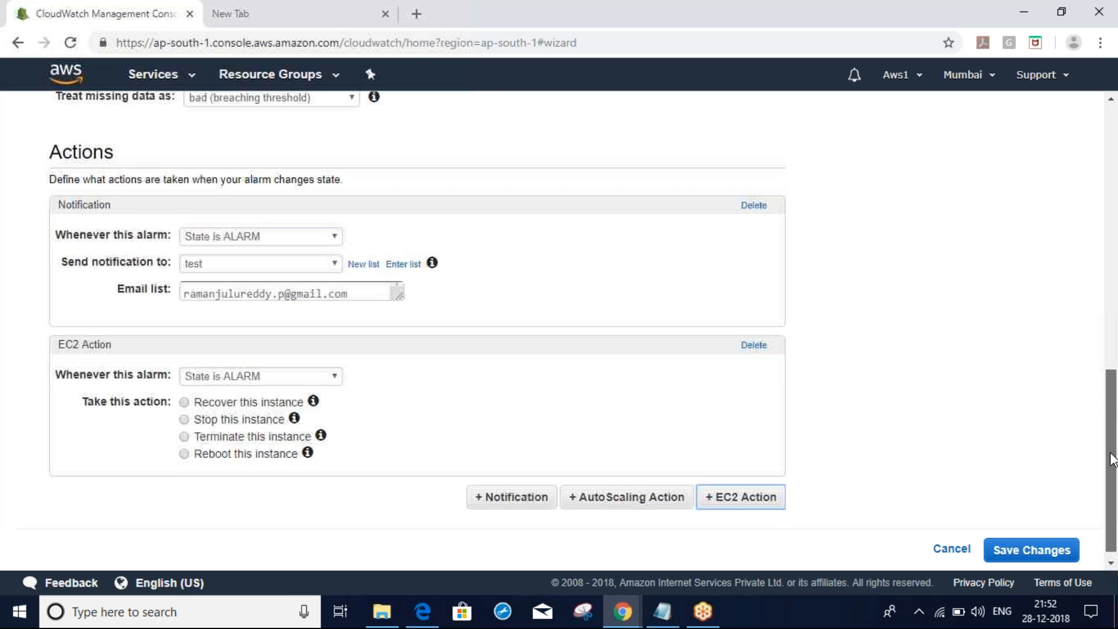
pyautogui.scroll(5, 1112, 460)
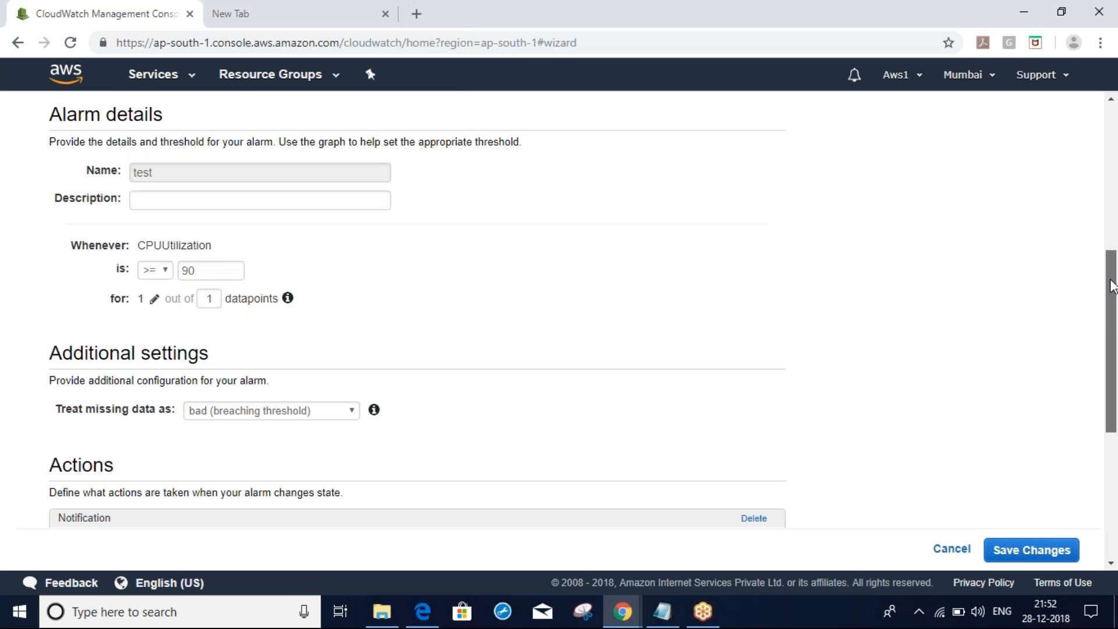
pyautogui.moveTo(1113, 288); pyautogui.dragTo(1095, 414)
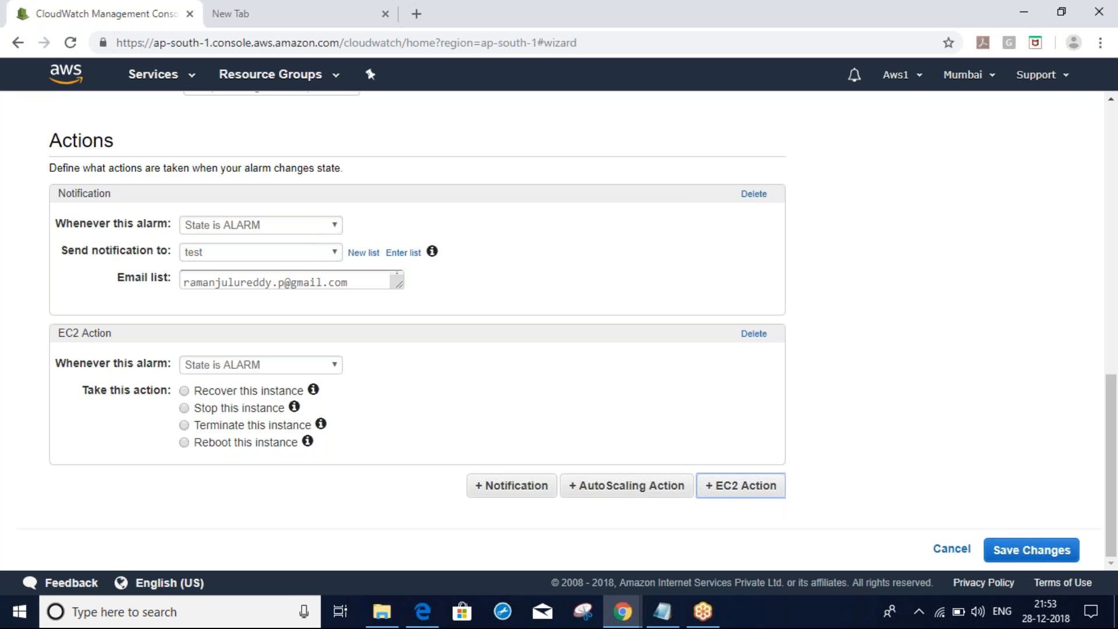
pyautogui.moveTo(315, 395)
pyautogui.moveTo(1112, 457); pyautogui.dragTo(1113, 342)
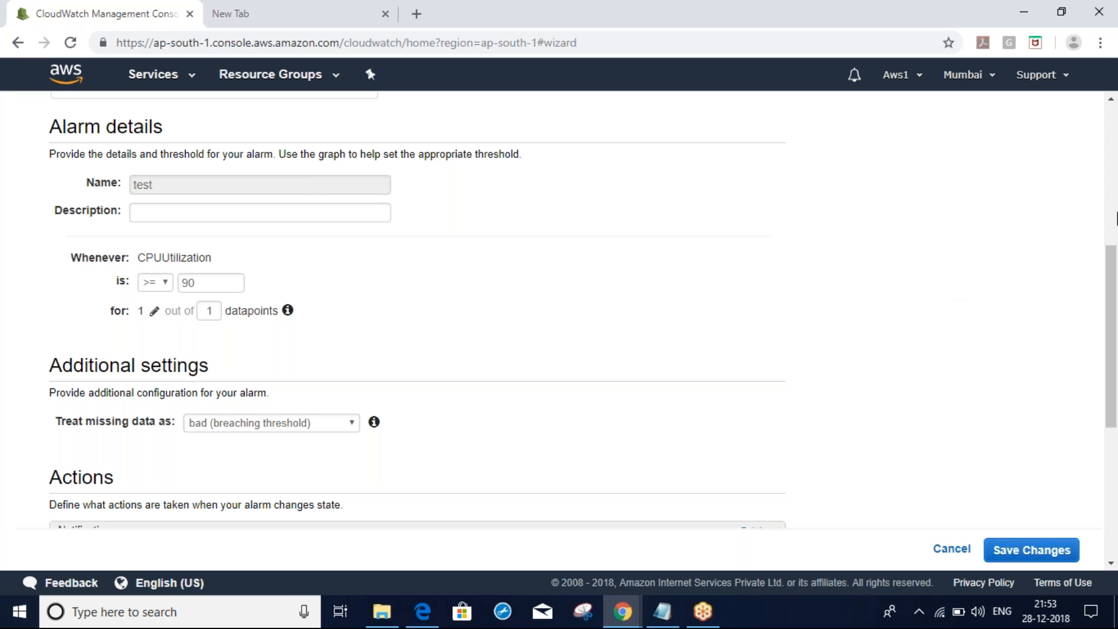
pyautogui.moveTo(1115, 264); pyautogui.dragTo(1116, 415)
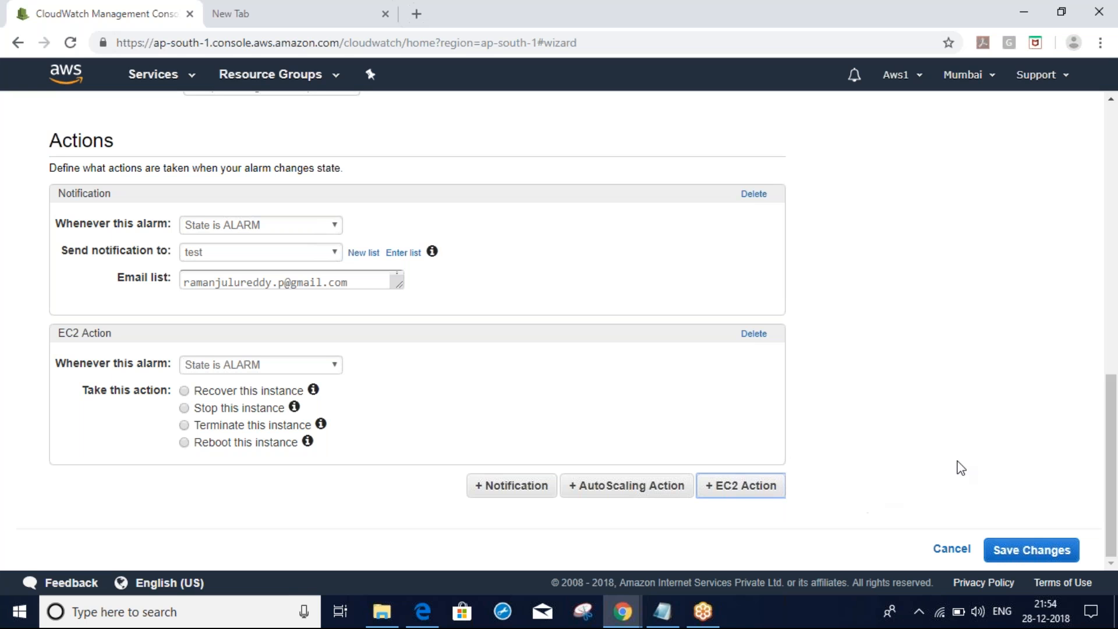
# Add an AutoScaling action on ALARM with resource type AutoScaling; no scaling groups are available
pyautogui.click(610, 486)
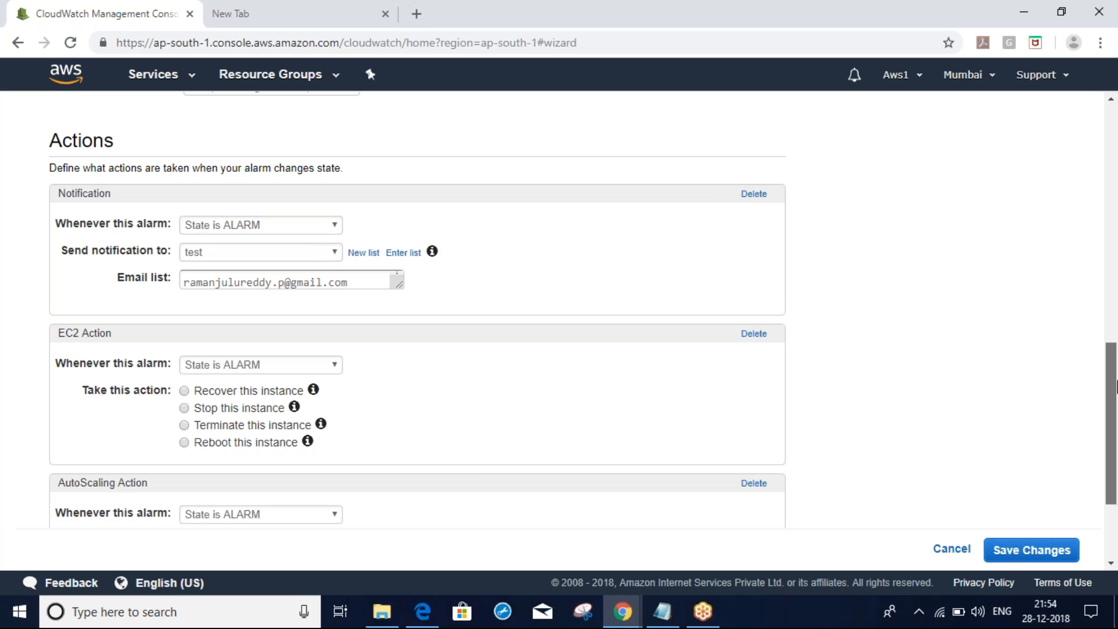
pyautogui.scroll(-3, 1115, 387)
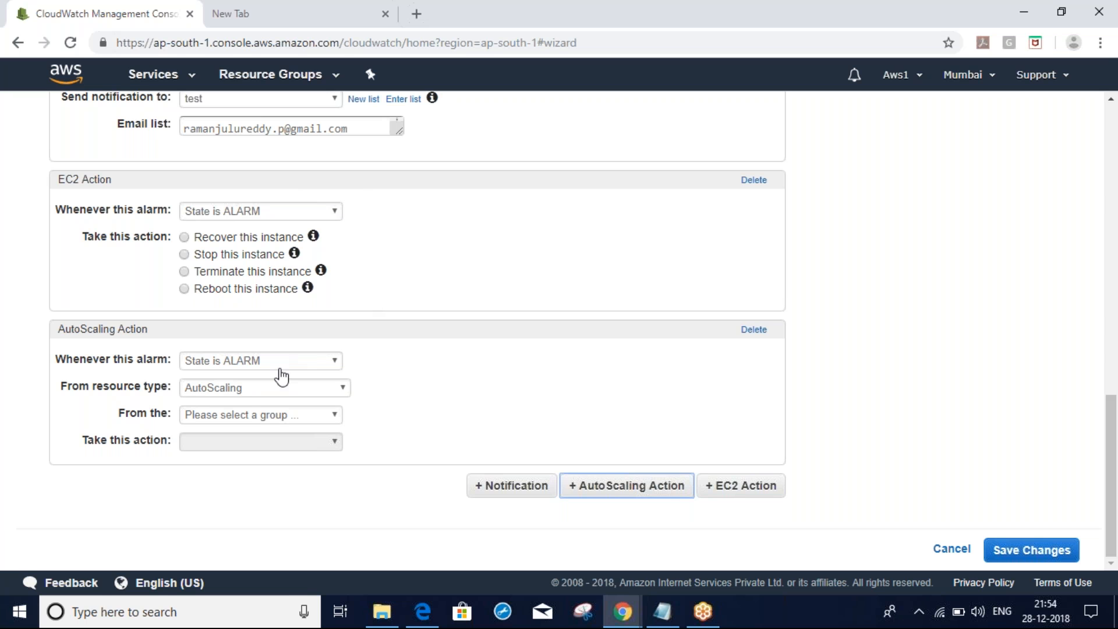
pyautogui.click(232, 365)
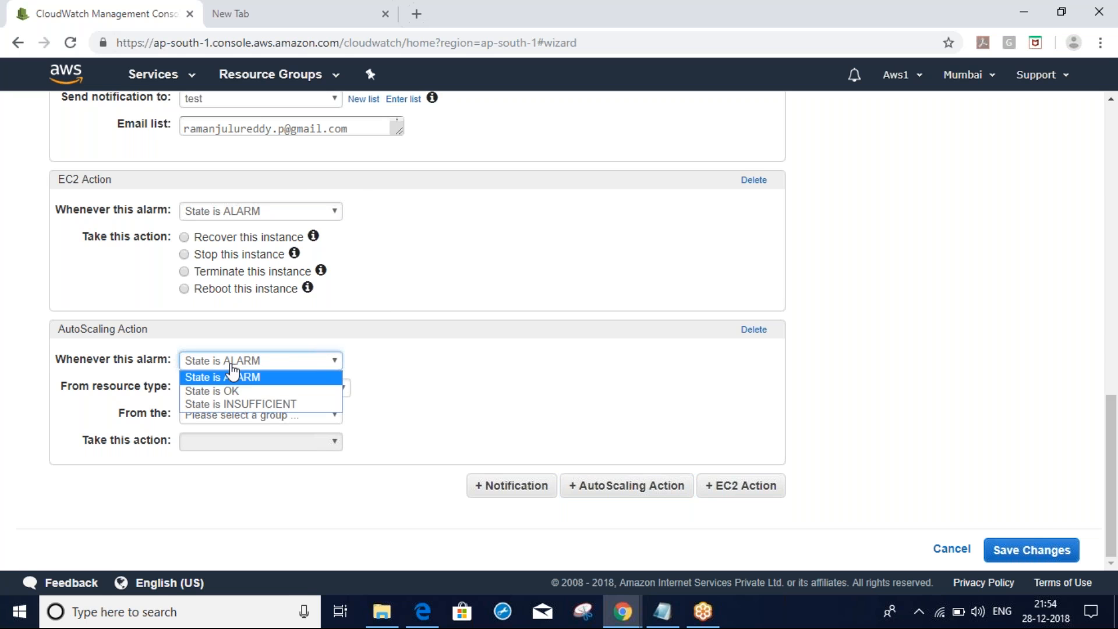
pyautogui.click(221, 377)
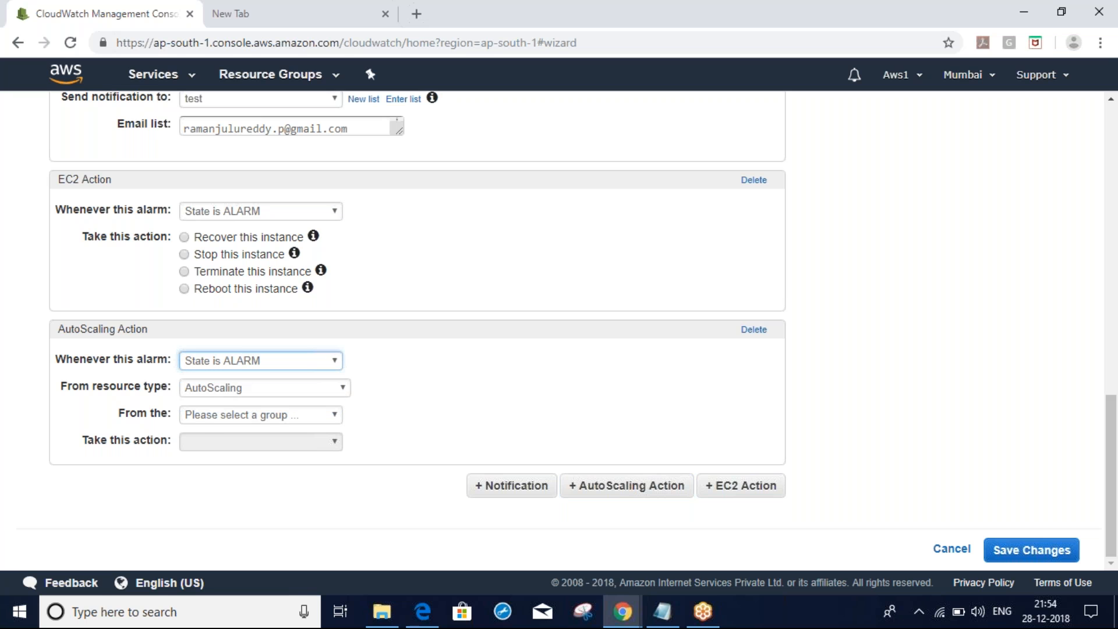
pyautogui.click(226, 387)
pyautogui.click(236, 422)
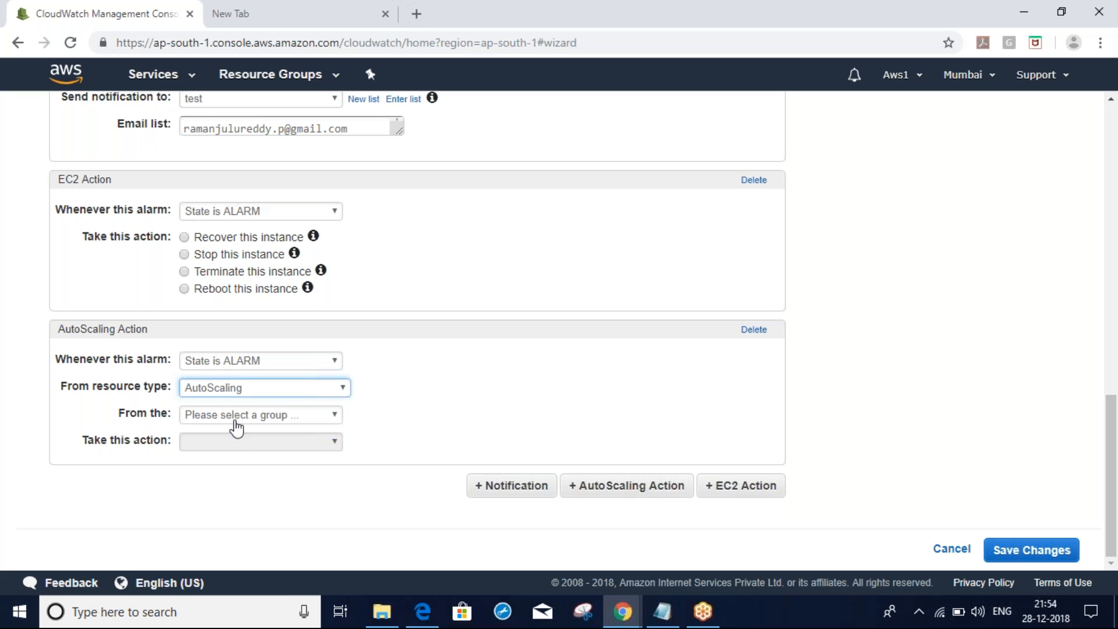
pyautogui.click(235, 420)
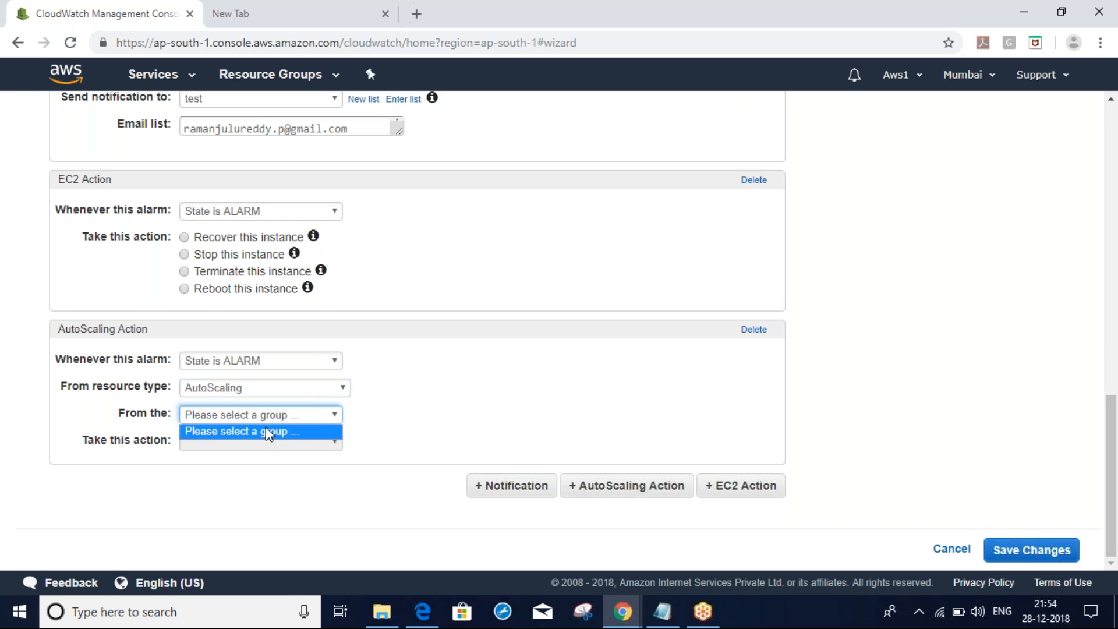
pyautogui.click(207, 508)
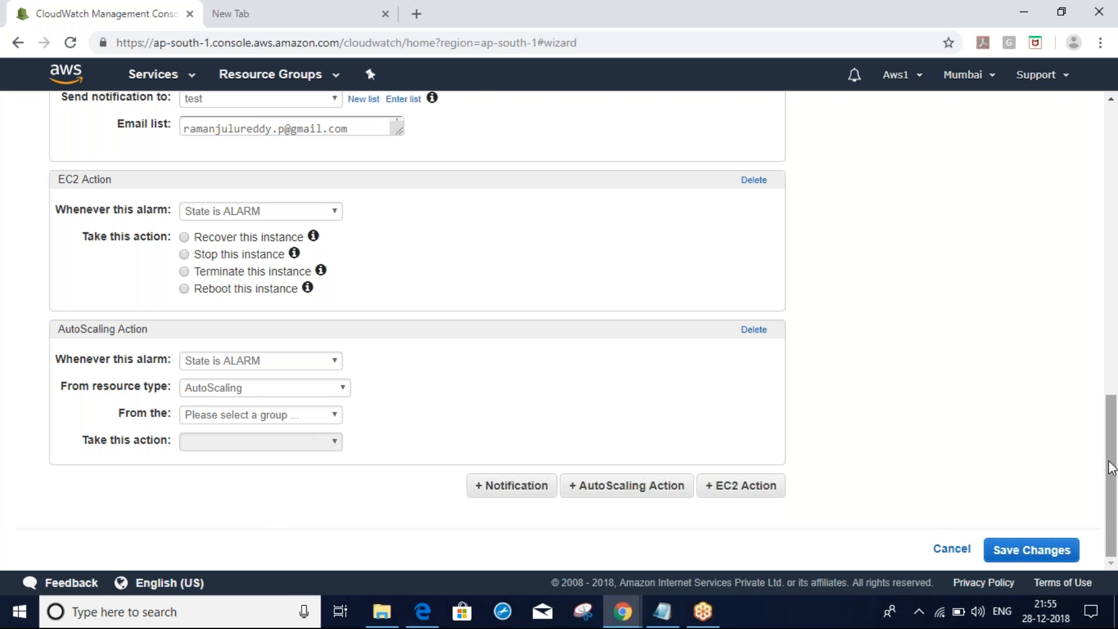
# Discard the alarm edits and return to the alarms list
pyautogui.moveTo(1112, 468)
pyautogui.mouseDown()
pyautogui.moveTo(1112, 398)
pyautogui.moveTo(1112, 456)
pyautogui.mouseUp()
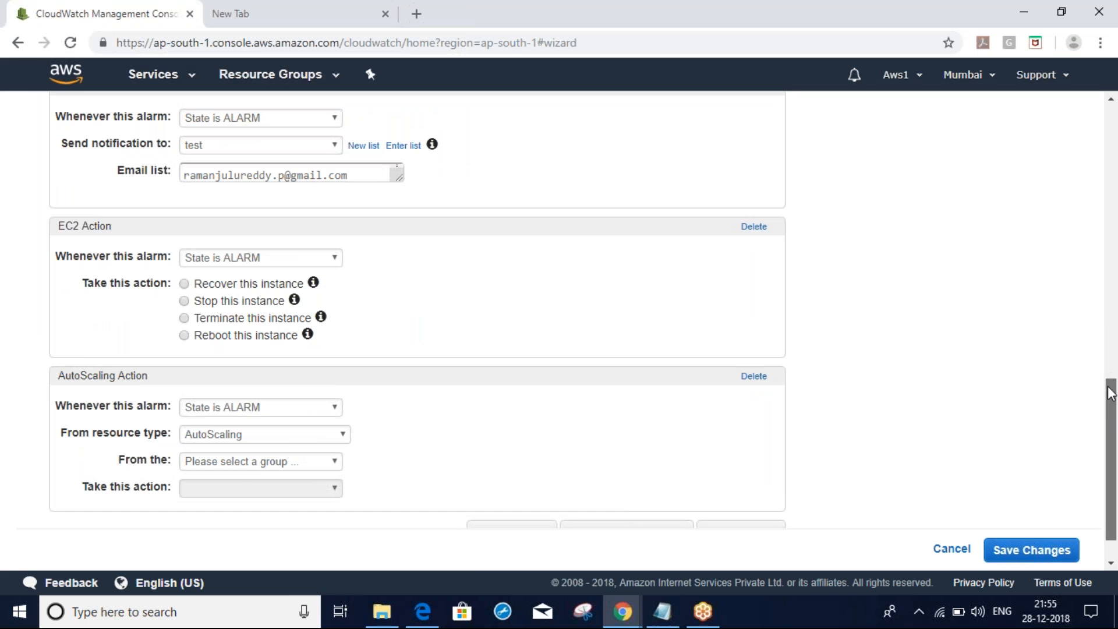
pyautogui.moveTo(1111, 393); pyautogui.dragTo(1111, 258)
pyautogui.moveTo(137, 262); pyautogui.dragTo(200, 262)
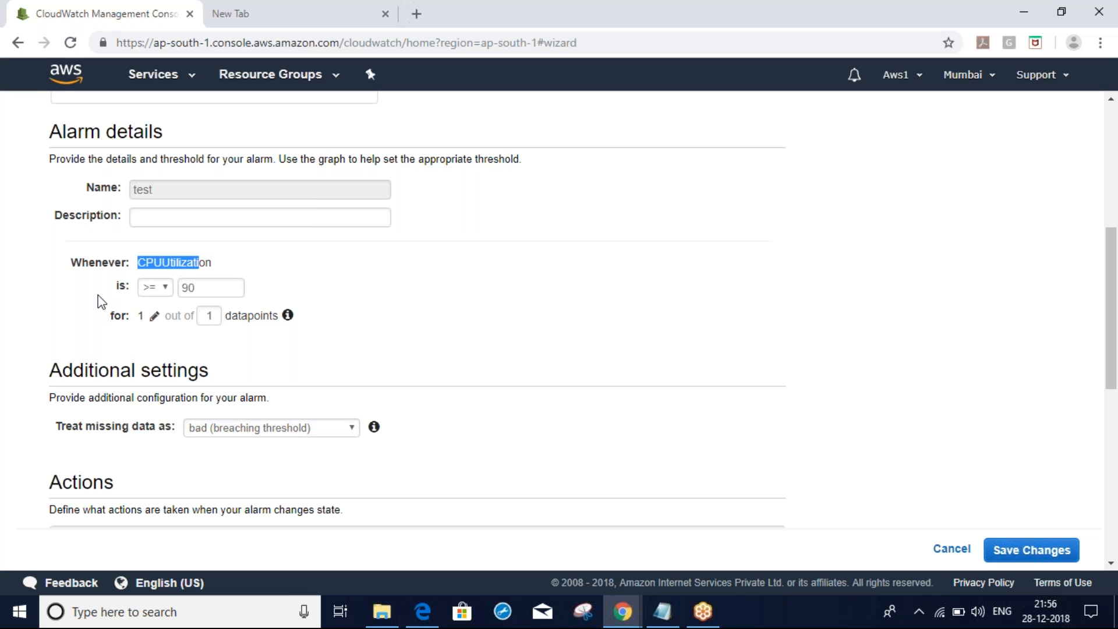
pyautogui.click(949, 553)
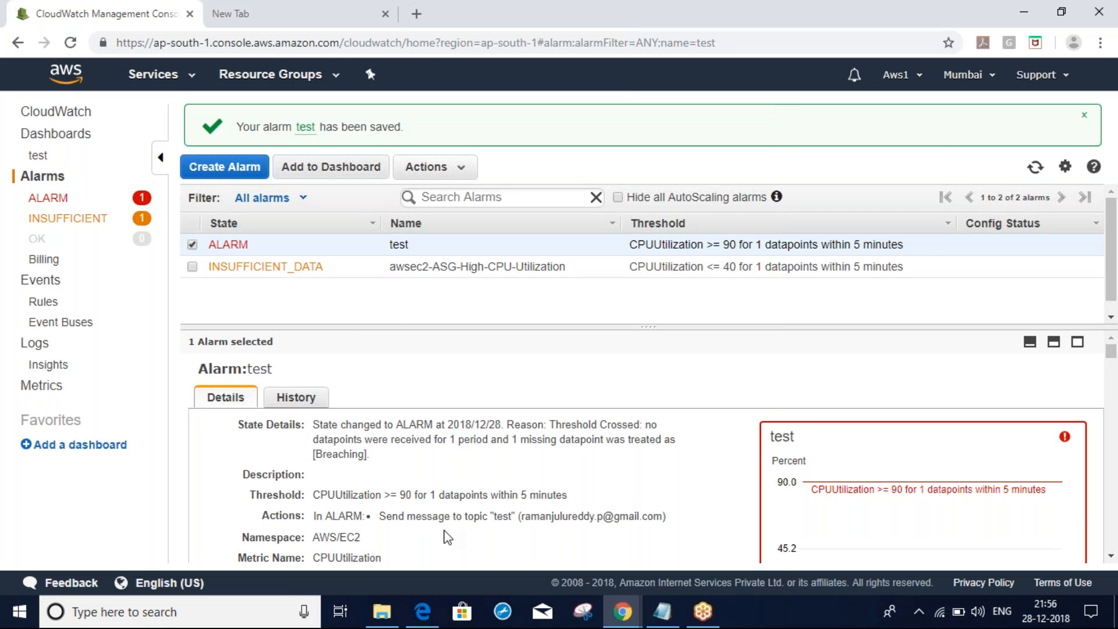
# In Lucidchart, close the Monitoring Services panel and view the CloudWatch EC2 Monitoring notes
pyautogui.hotkey('alt', 'Tab')
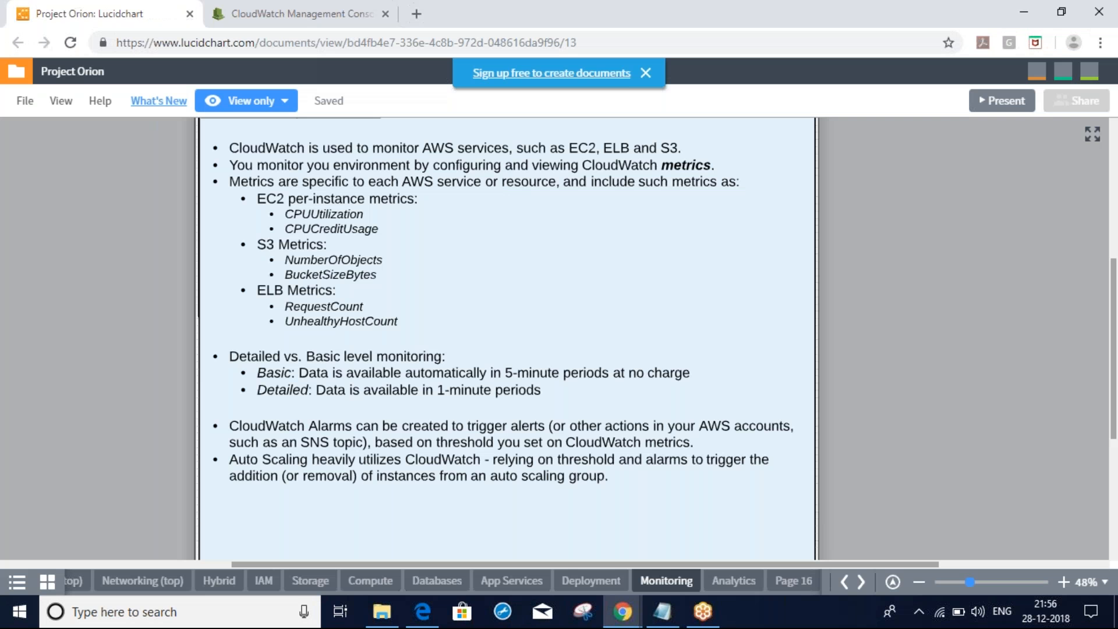
pyautogui.moveTo(640, 291); pyautogui.dragTo(713, 365)
pyautogui.click(878, 132)
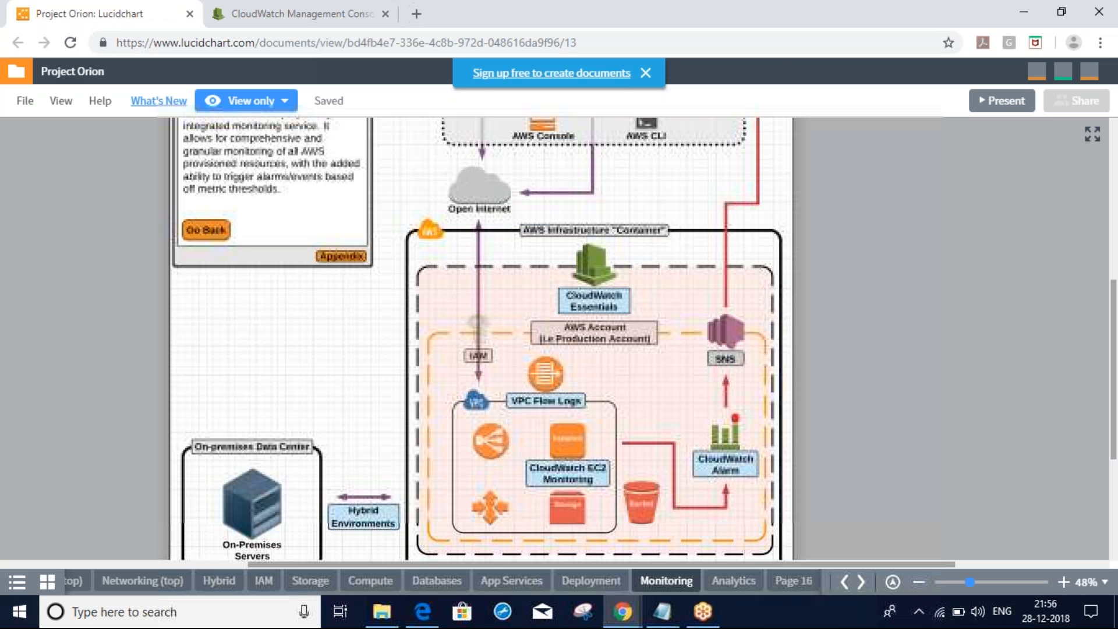
pyautogui.click(589, 481)
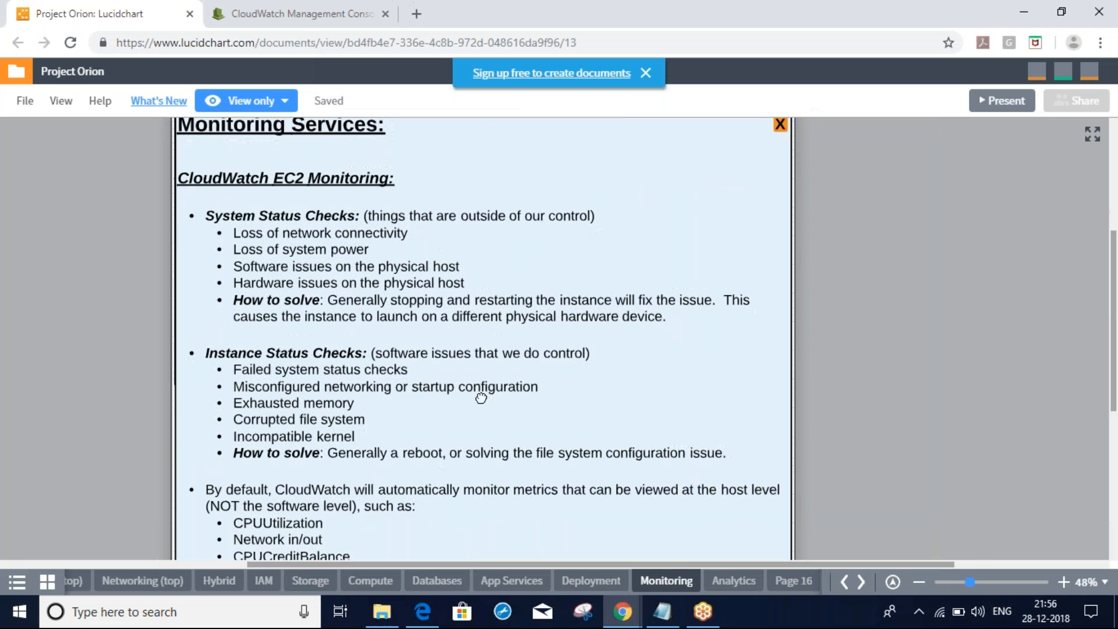
pyautogui.moveTo(481, 399); pyautogui.dragTo(465, 391)
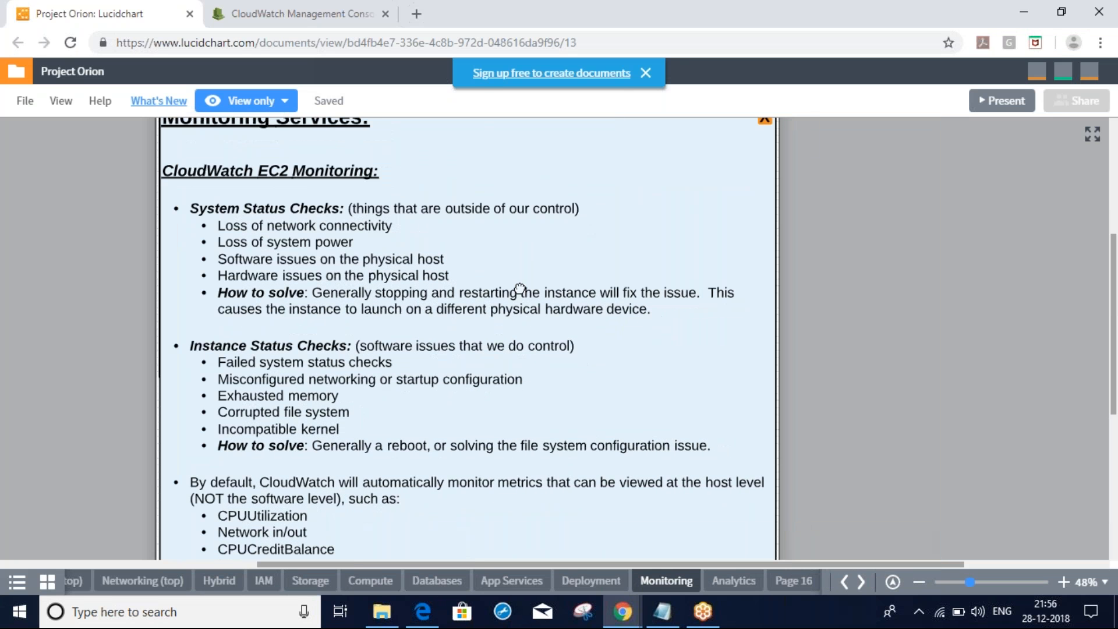
pyautogui.moveTo(570, 325); pyautogui.dragTo(545, 321)
pyautogui.scroll(1, 696, 315)
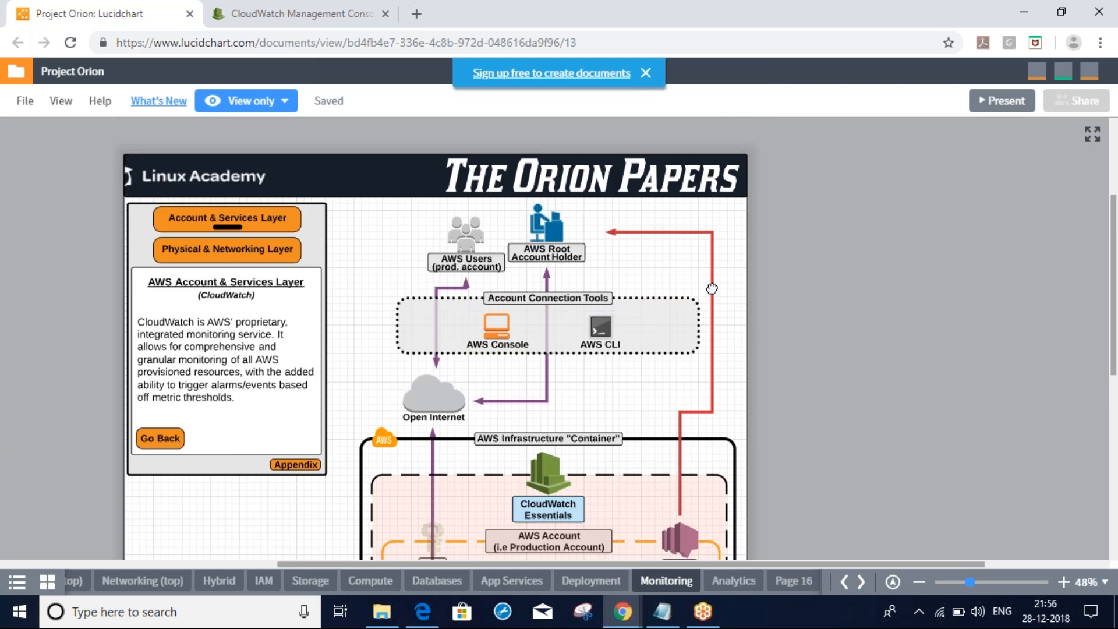
pyautogui.moveTo(712, 289); pyautogui.dragTo(677, 73)
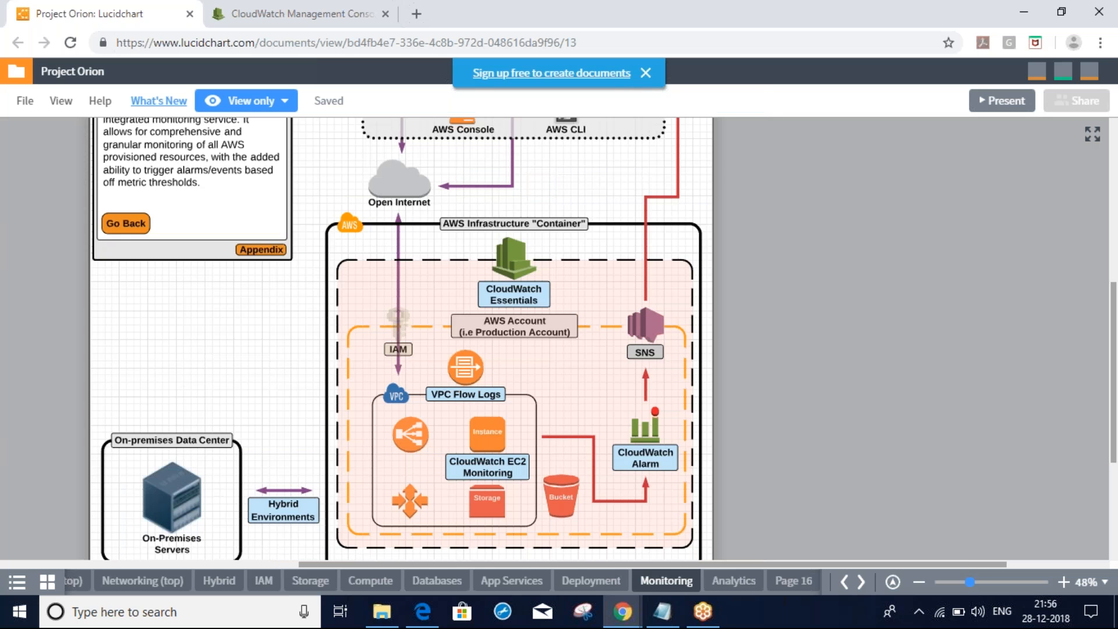
# View the CloudWatch Alarms notes, then close the Monitoring Services overlay
pyautogui.click(645, 458)
pyautogui.moveTo(502, 356); pyautogui.dragTo(531, 552)
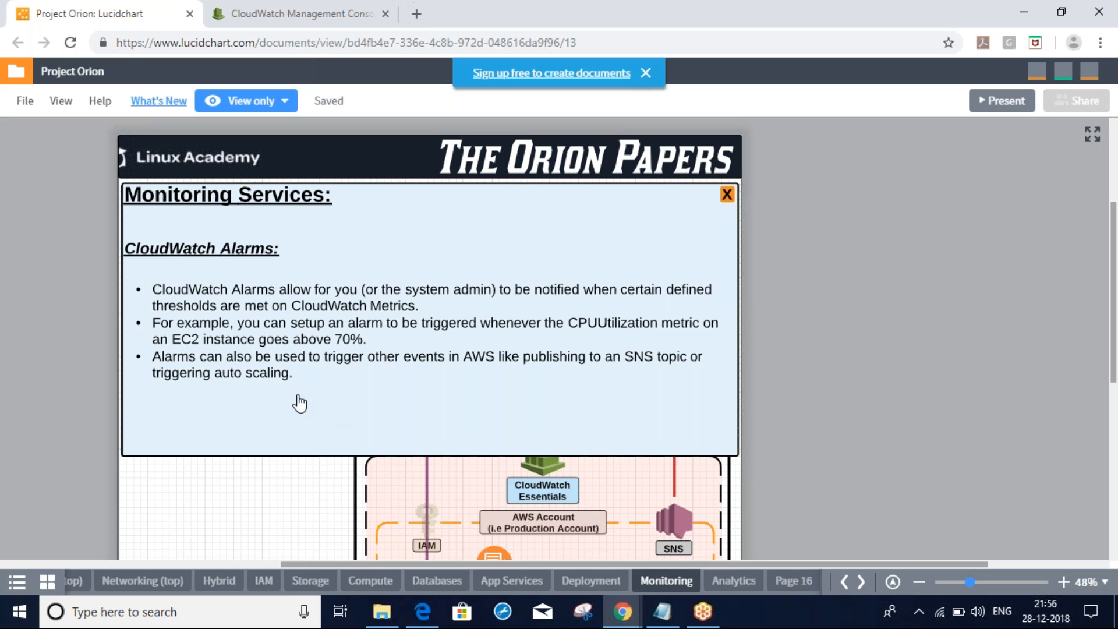
pyautogui.click(726, 195)
pyautogui.scroll(-1, 621, 292)
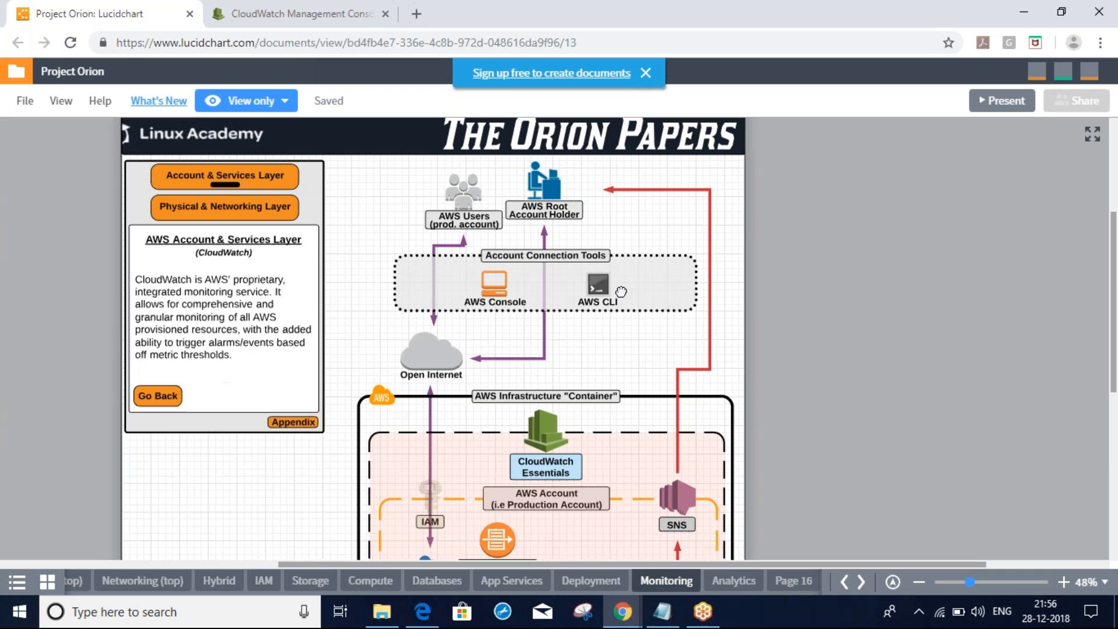
pyautogui.scroll(-5, 621, 292)
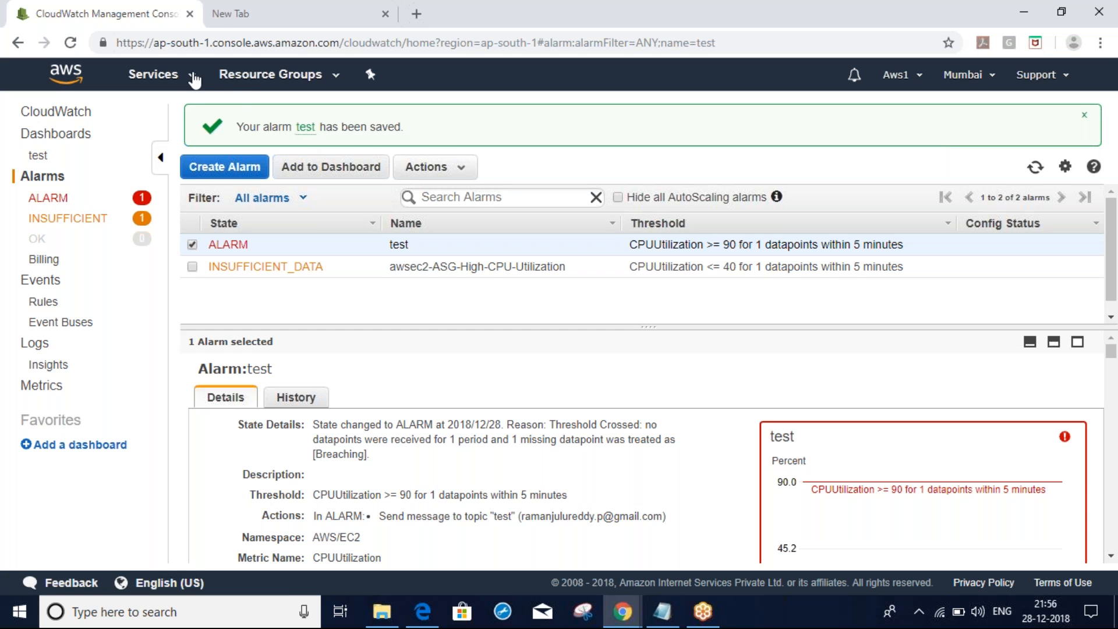
# Revisit the CloudWatch EC2 Monitoring notes and head to the EC2 service
pyautogui.click(194, 79)
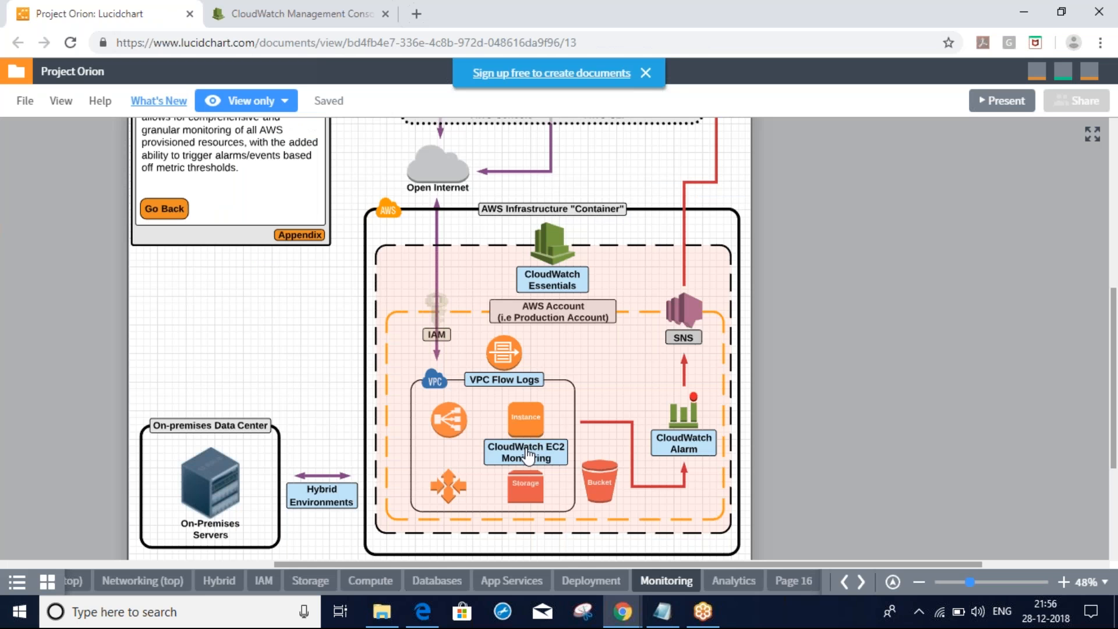
pyautogui.click(528, 456)
pyautogui.moveTo(514, 374); pyautogui.dragTo(542, 518)
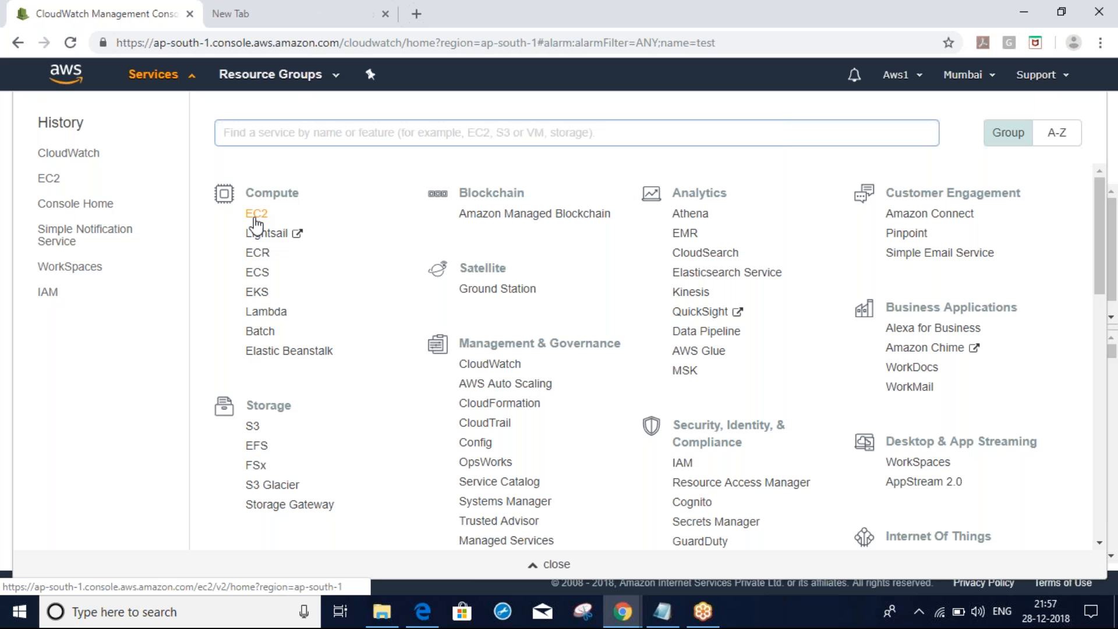
pyautogui.click(256, 213)
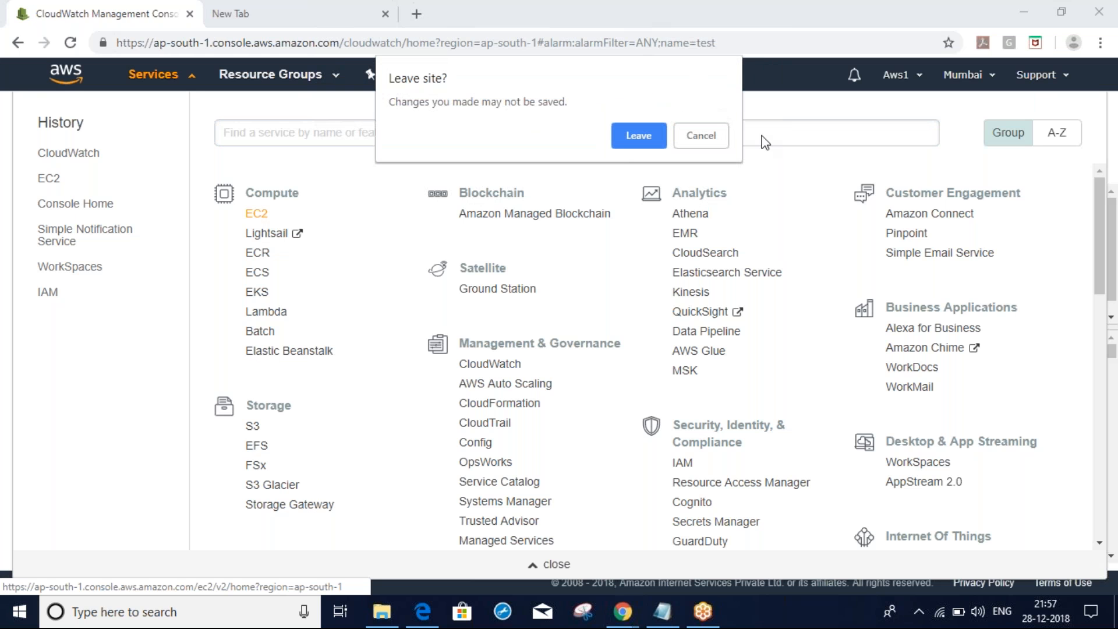
# Start the stopped Ansible_Master instance via Actions > Instance State > Start
pyautogui.click(640, 138)
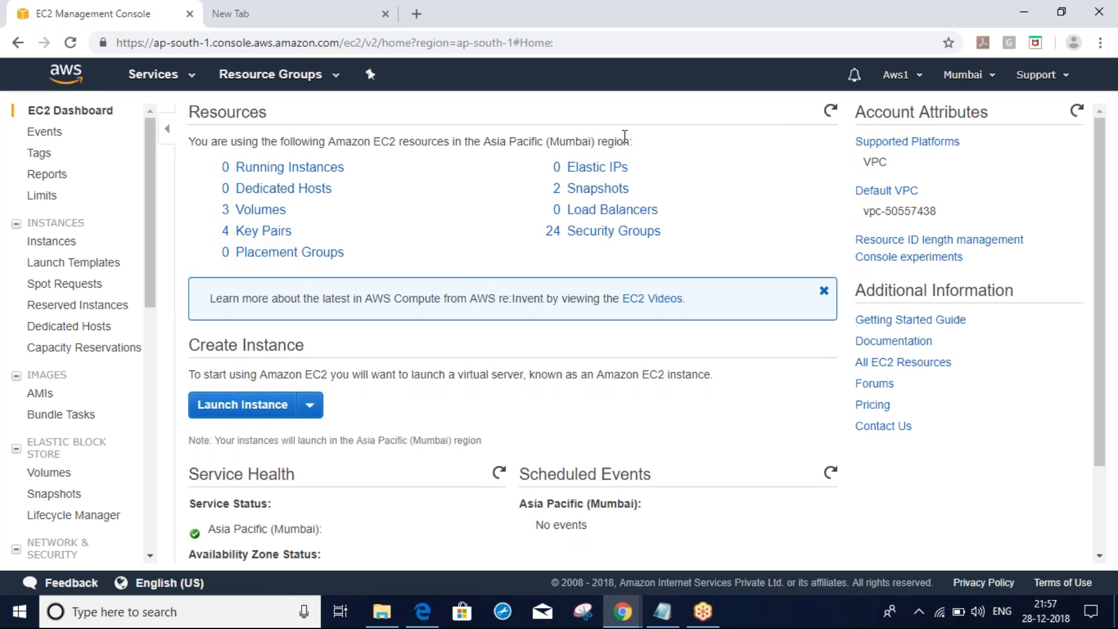
pyautogui.click(263, 168)
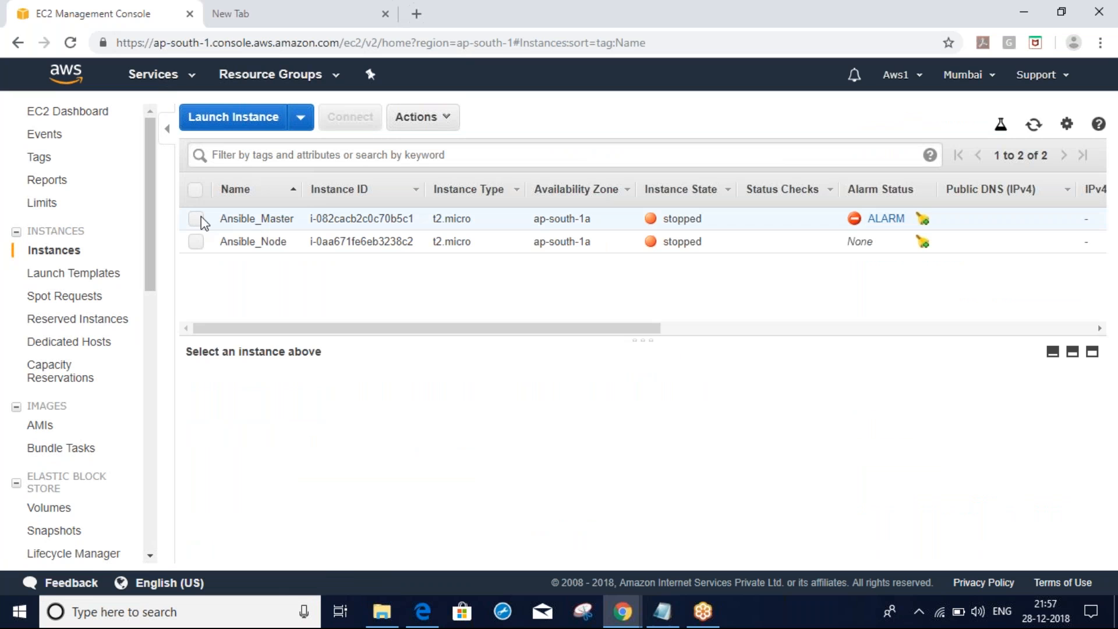
pyautogui.click(197, 220)
pyautogui.click(442, 117)
pyautogui.moveTo(478, 227)
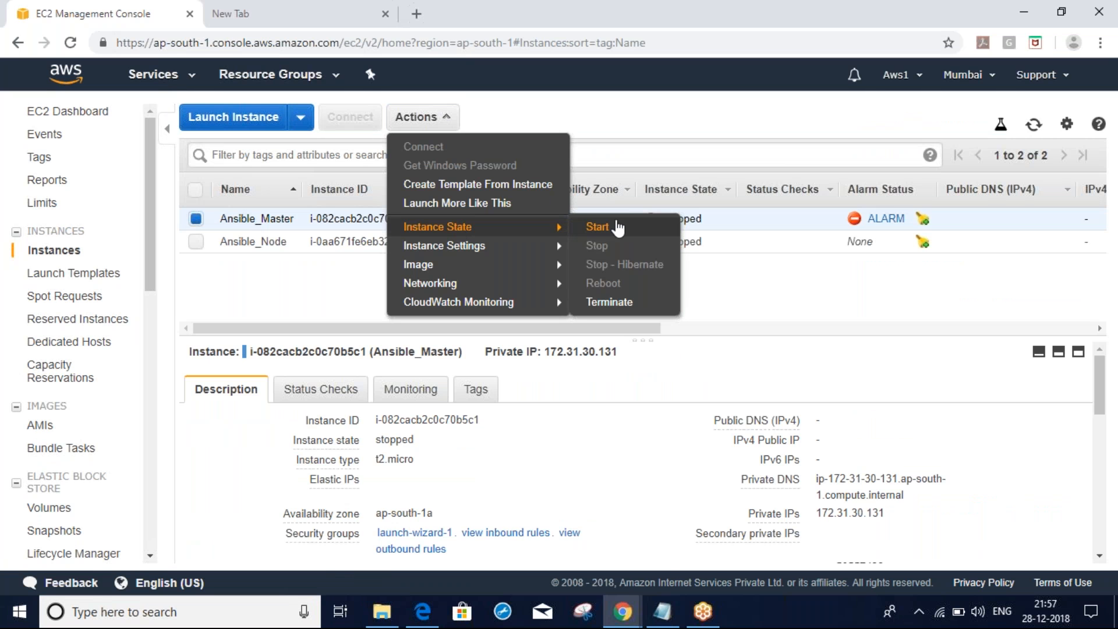
pyautogui.click(600, 228)
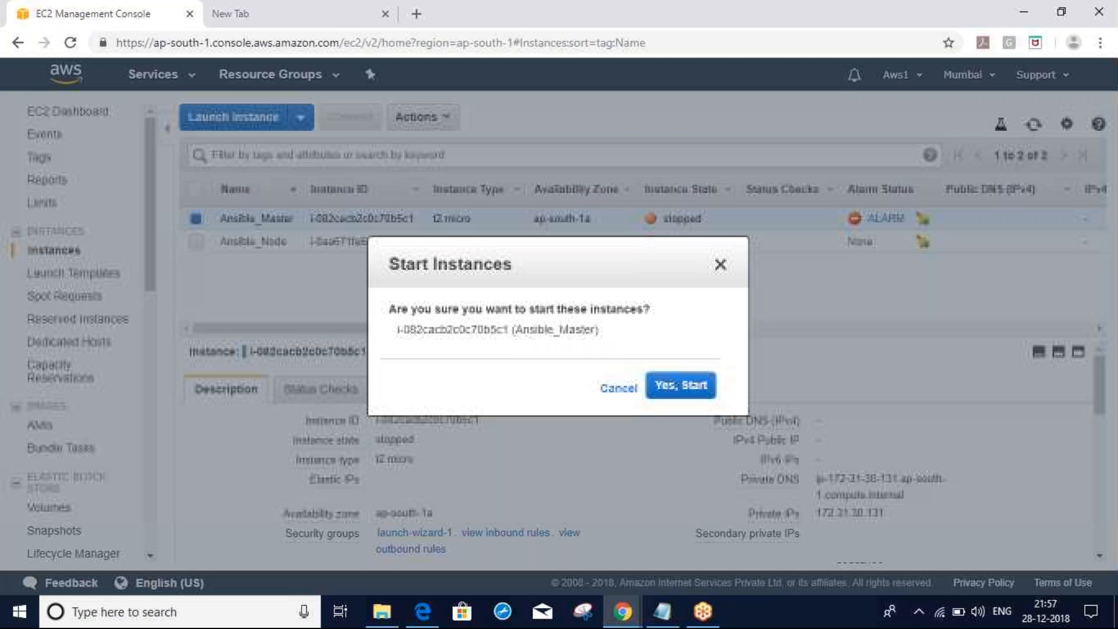
pyautogui.click(681, 385)
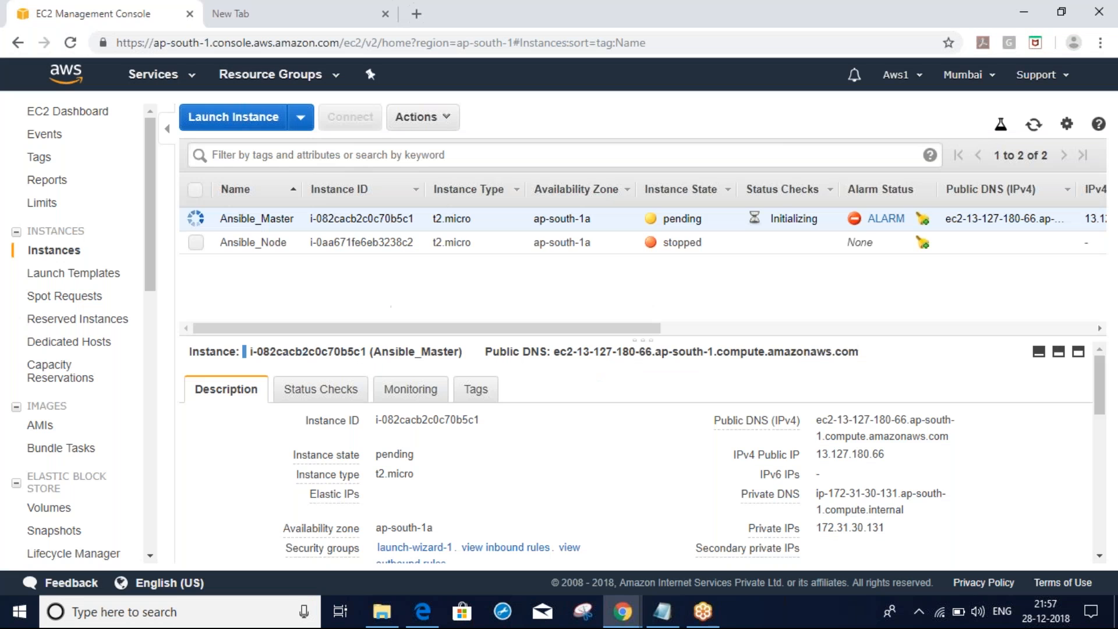
# Refresh the instances and show Ansible_Master's System and Instance Status Checks
pyautogui.click(1035, 127)
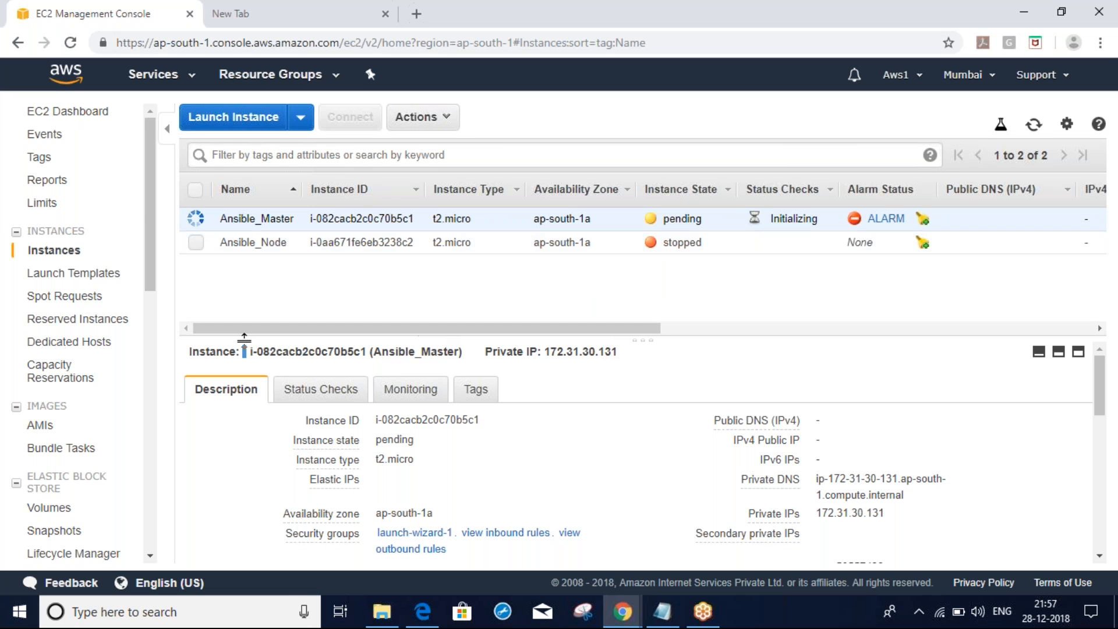
pyautogui.click(320, 396)
pyautogui.moveTo(651, 340); pyautogui.dragTo(632, 281)
pyautogui.moveTo(199, 432); pyautogui.dragTo(304, 432)
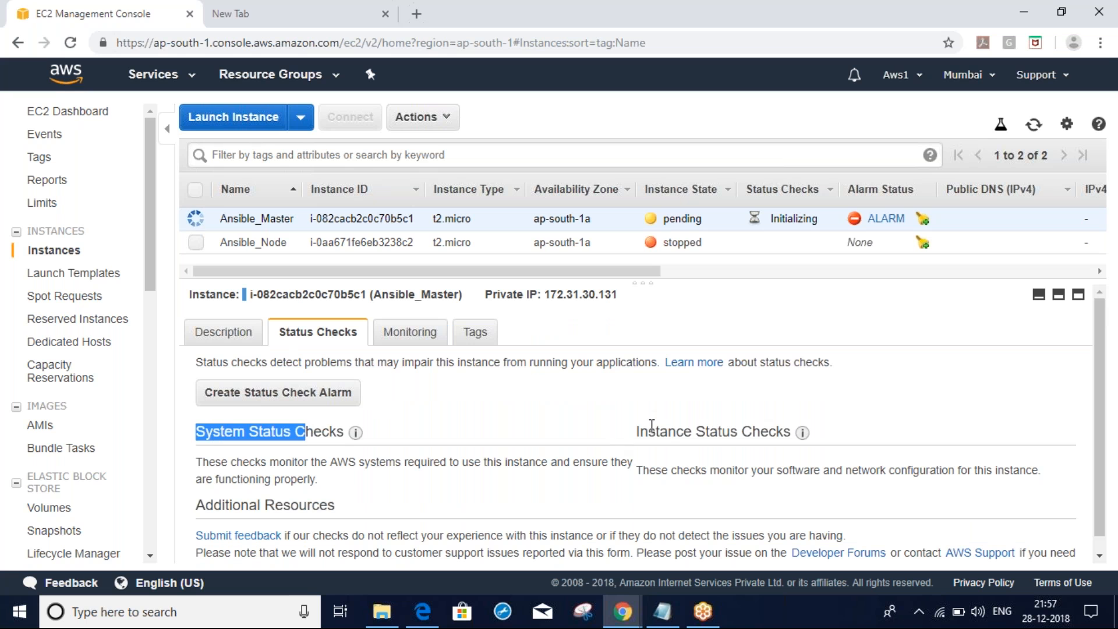
pyautogui.moveTo(640, 431); pyautogui.dragTo(752, 431)
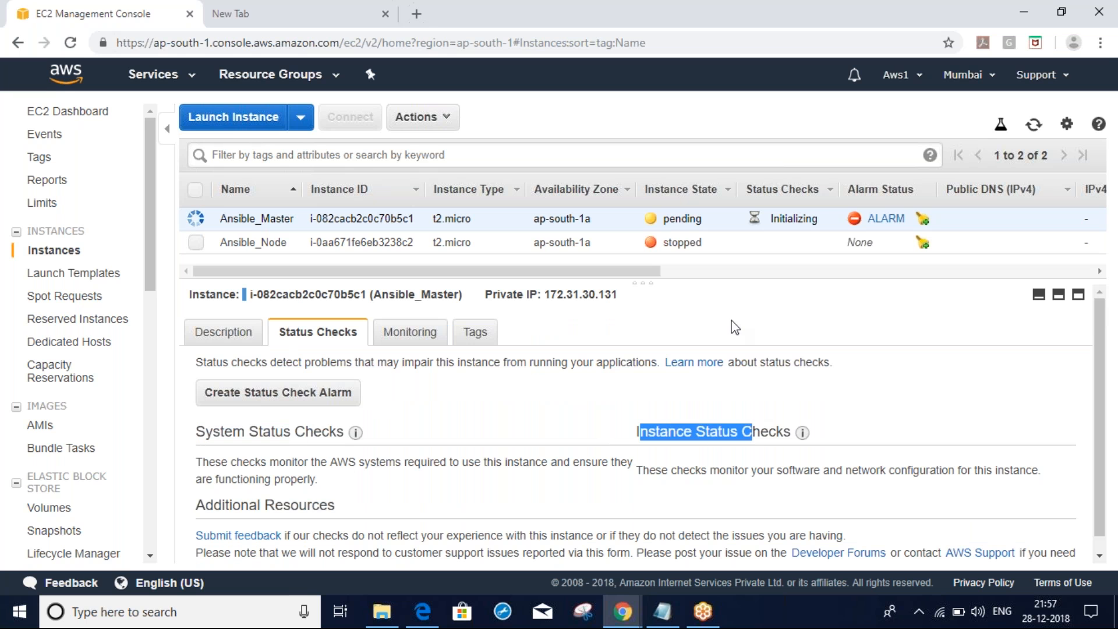
# Refresh again and point out both status checks still Initializing
pyautogui.click(1034, 124)
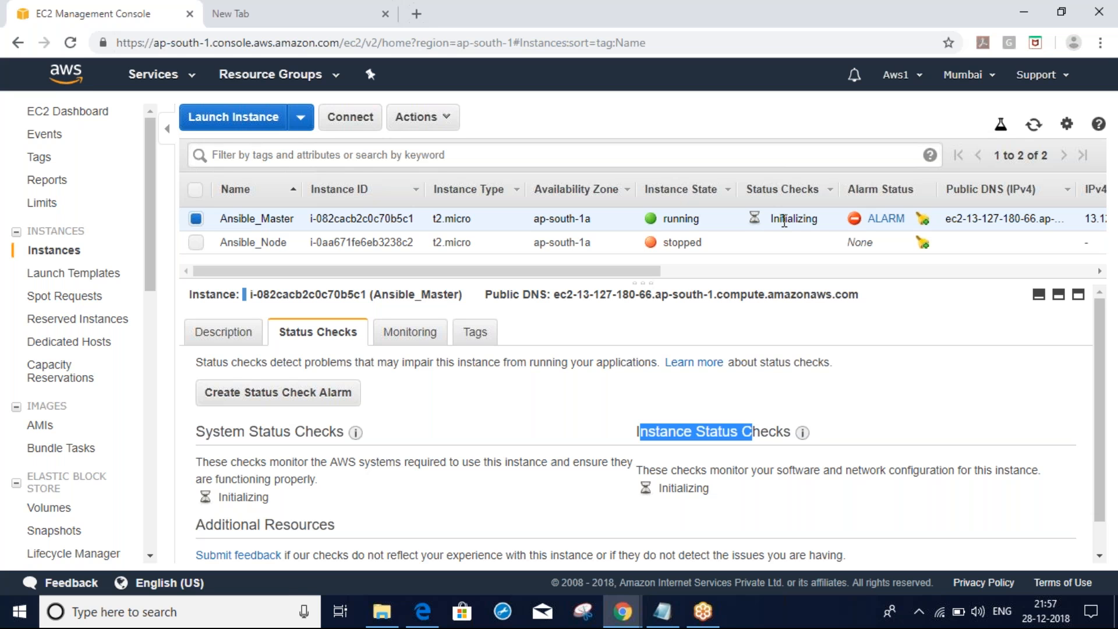
pyautogui.click(1033, 129)
pyautogui.tripleClick(244, 497)
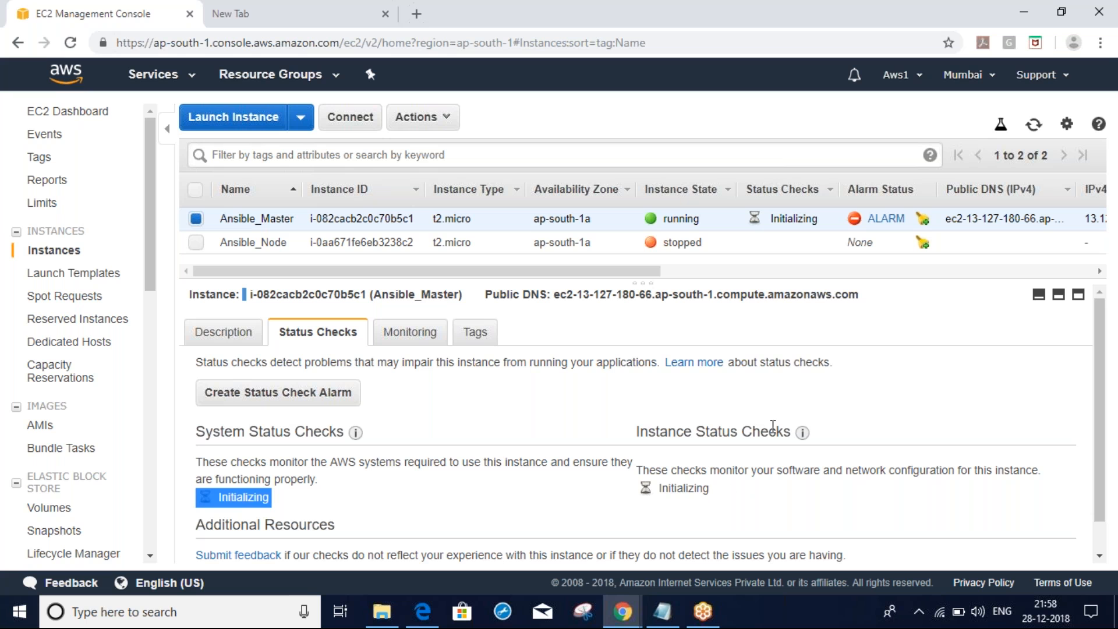
pyautogui.tripleClick(686, 489)
pyautogui.click(572, 502)
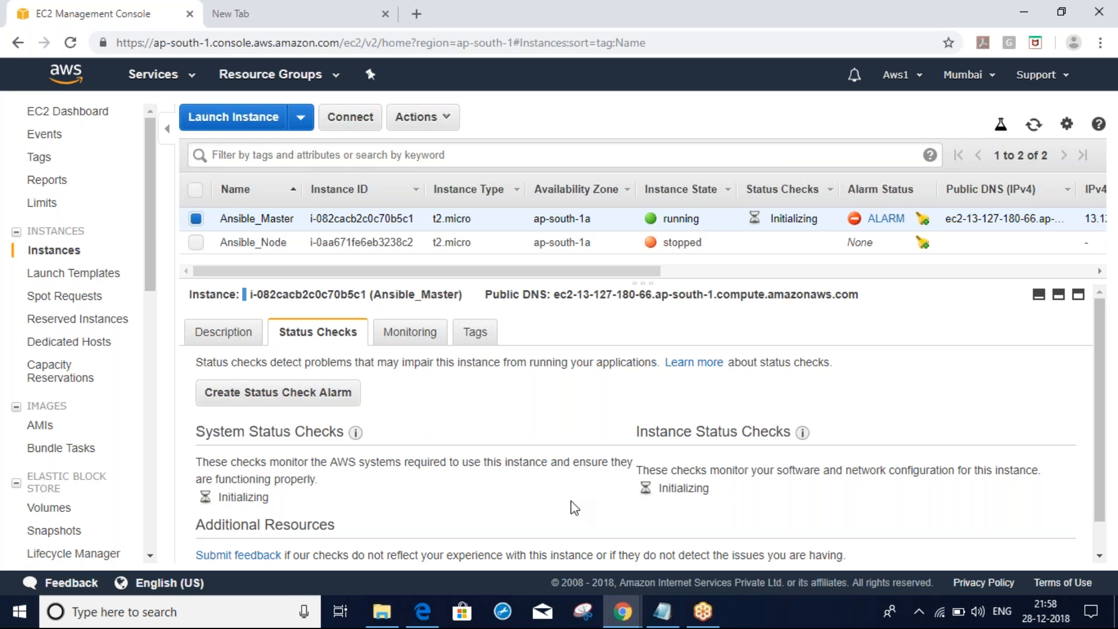
# Refresh the instance list repeatedly; Ansible_Master's status checks are still initializing
pyautogui.click(1036, 131)
pyautogui.click(1037, 133)
pyautogui.click(1033, 131)
pyautogui.click(1031, 132)
pyautogui.click(1031, 132)
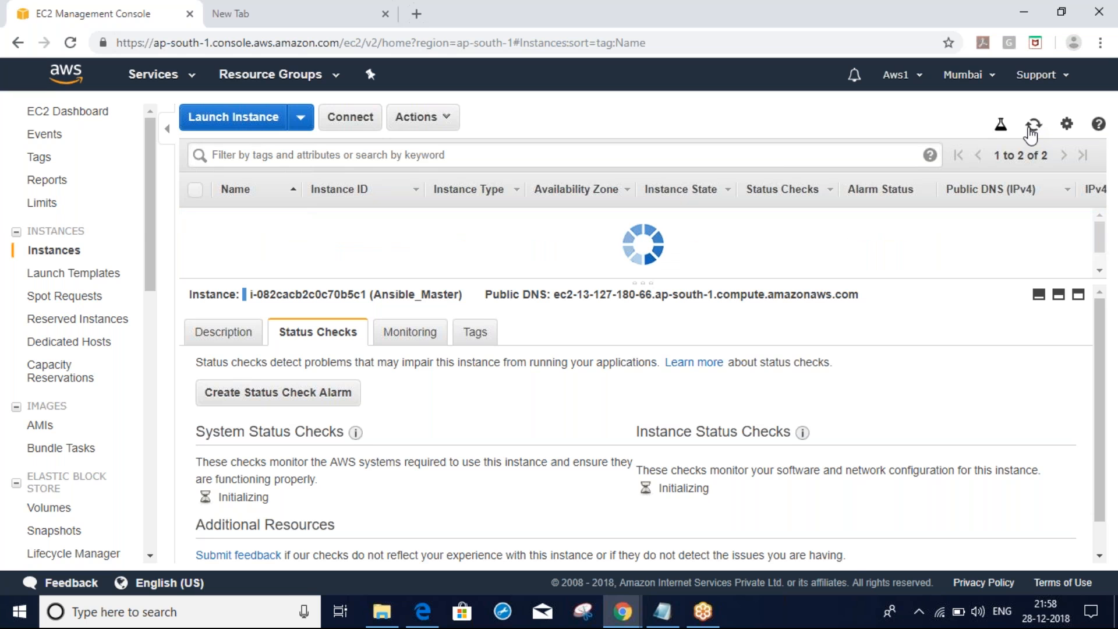
pyautogui.click(1031, 131)
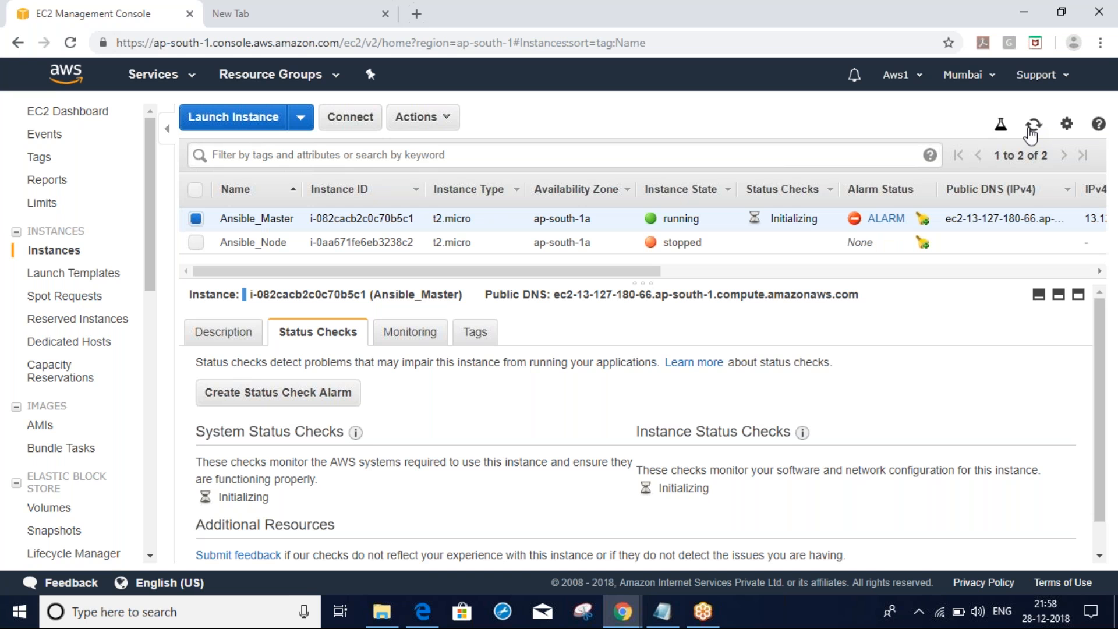
pyautogui.click(1031, 132)
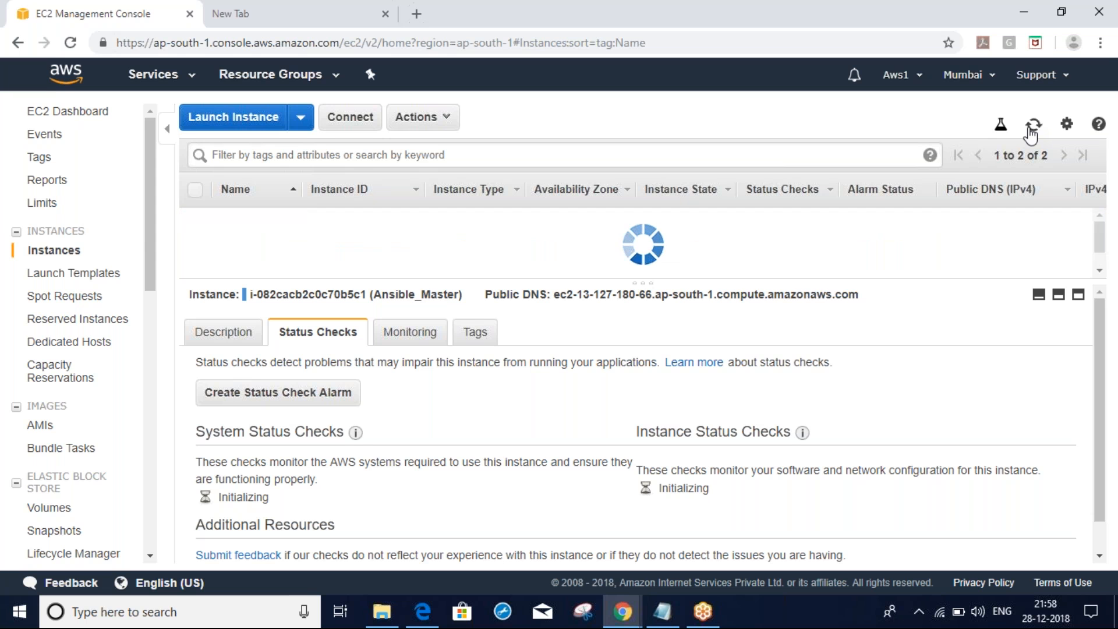
pyautogui.click(1031, 132)
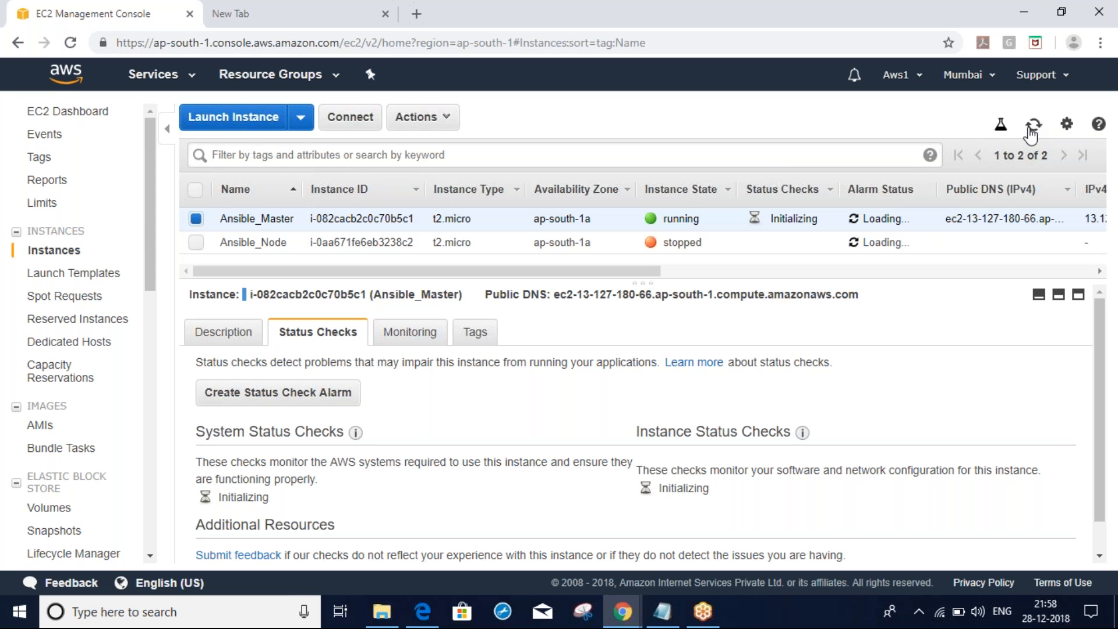
# Open a second EC2 console tab, refresh the instance list once more, then switch to the new tab
pyautogui.moveTo(627, 599)
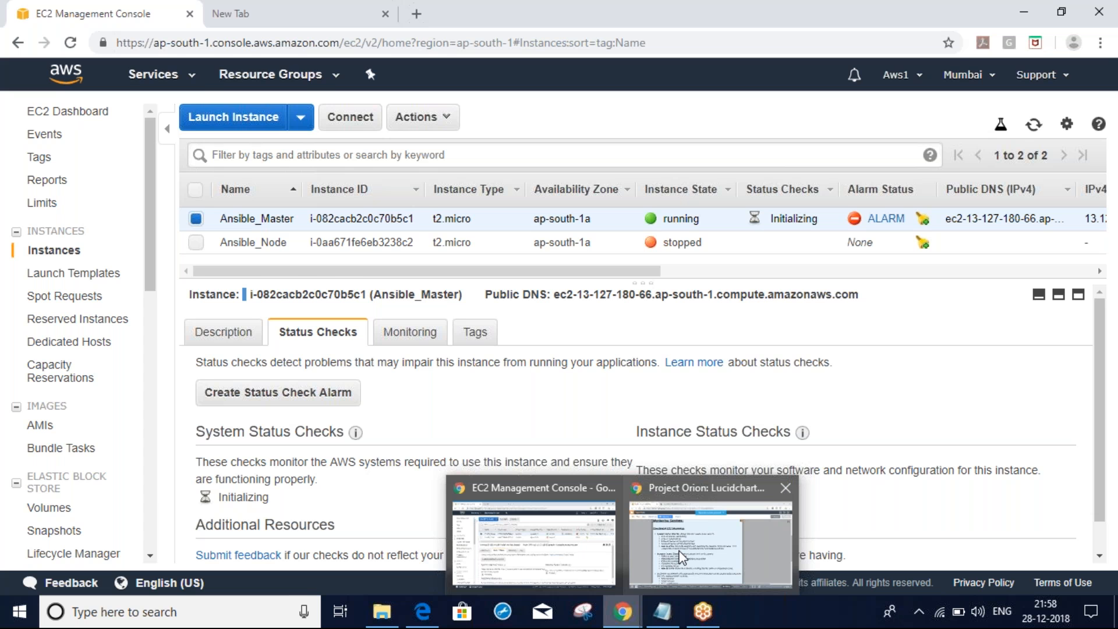
pyautogui.moveTo(703, 551)
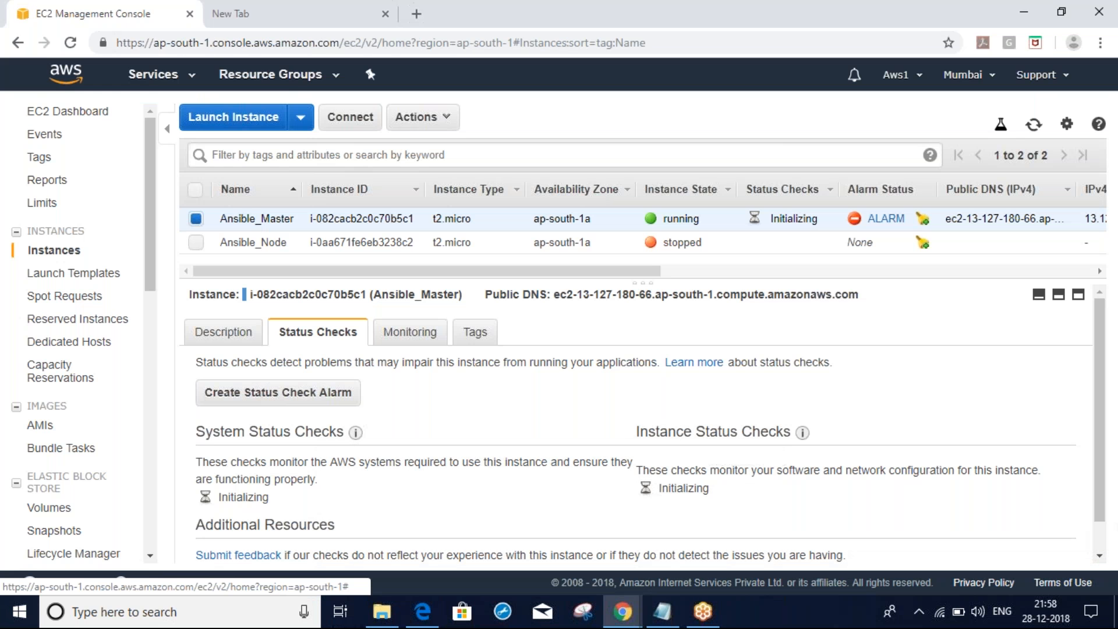
pyautogui.rightClick(147, 73)
pyautogui.click(198, 83)
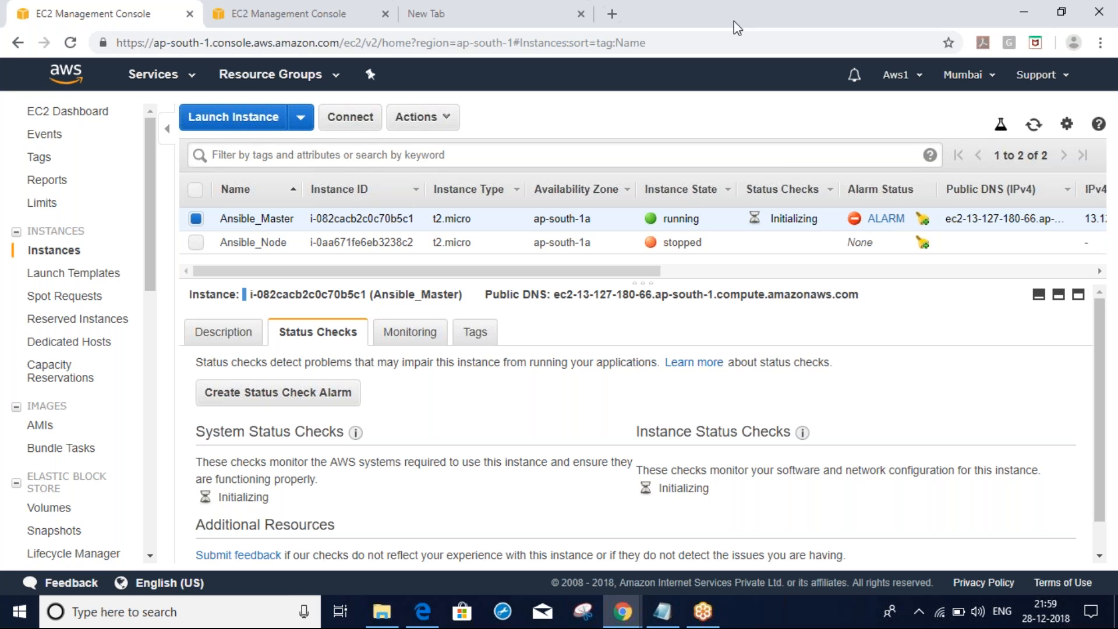
pyautogui.click(1034, 125)
pyautogui.click(324, 3)
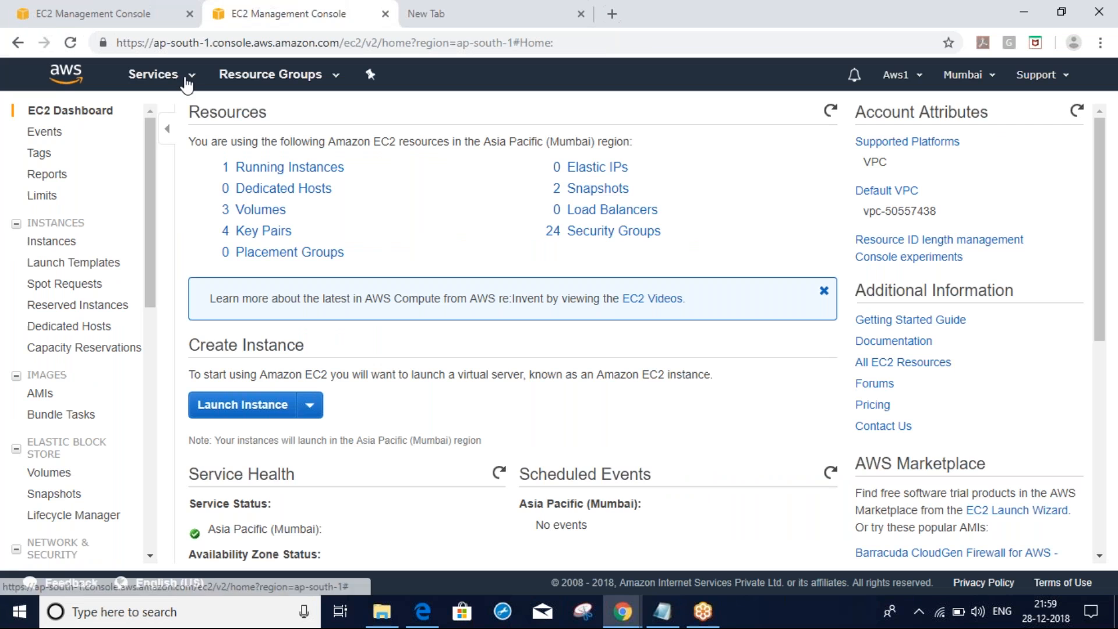
# Go to CloudWatch from Services and filter alarms to ALARM, showing the CPUUtilization >= 90 test alarm
pyautogui.click(190, 80)
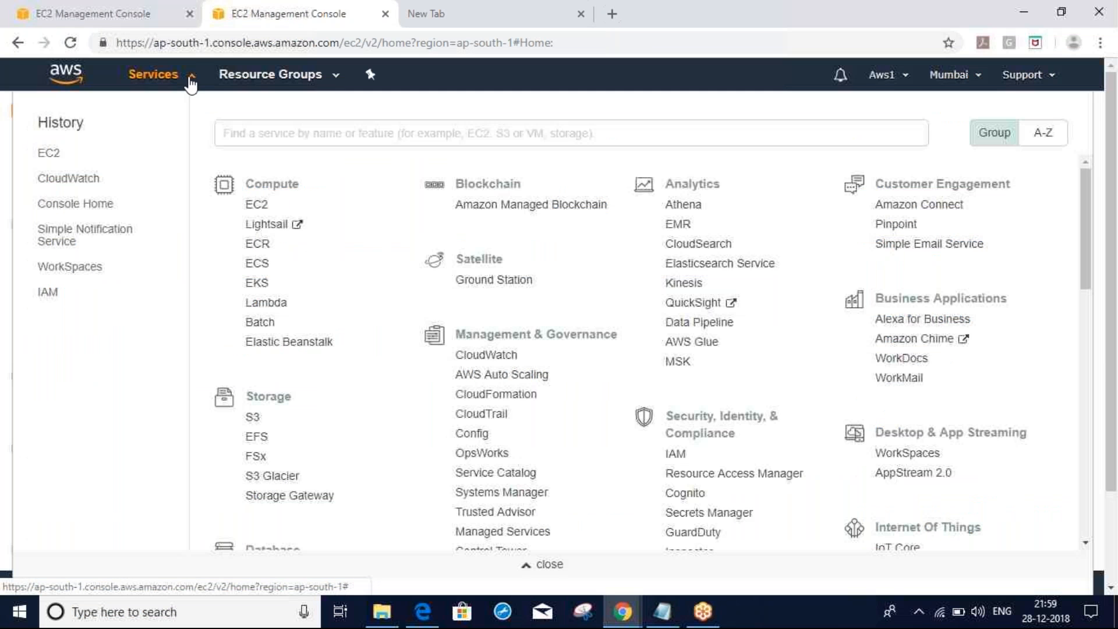
pyautogui.click(494, 356)
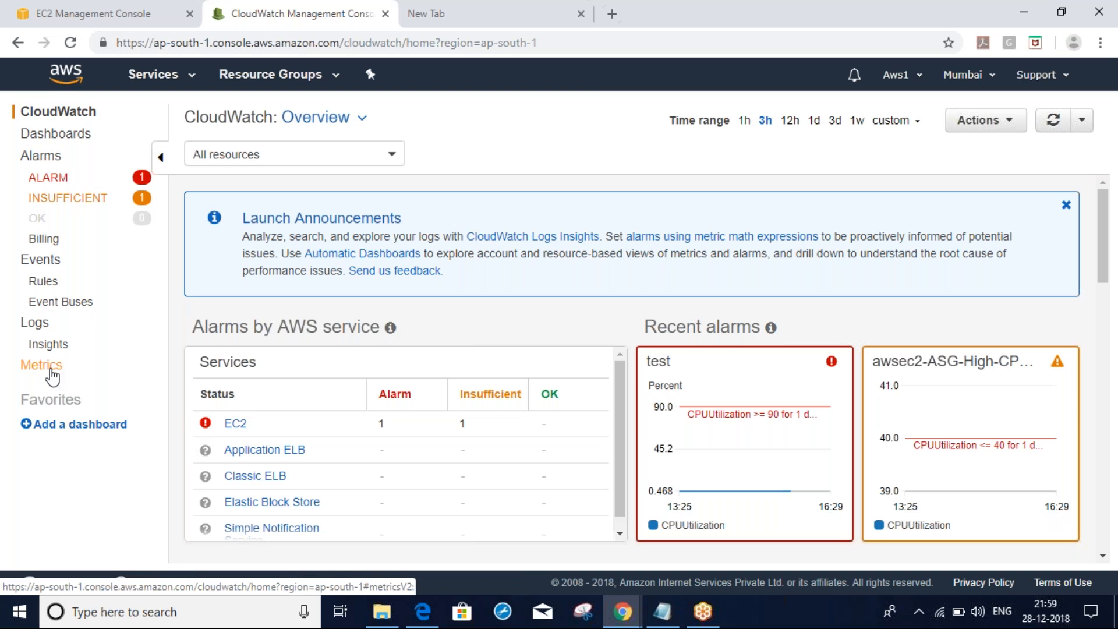
pyautogui.click(65, 181)
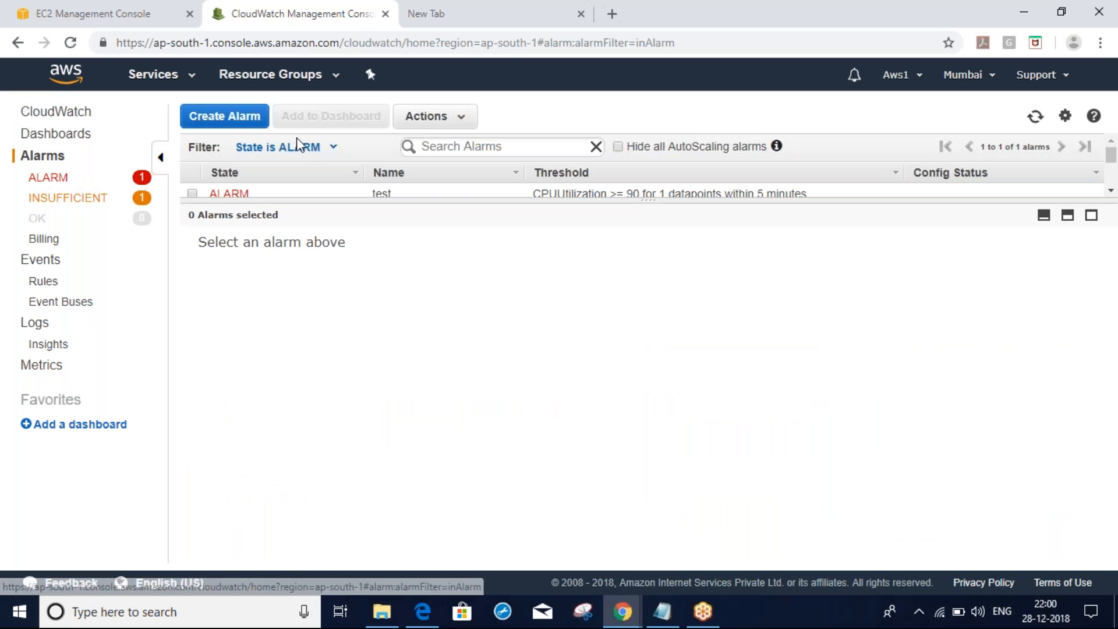
# Start a new alarm and browse the EC2 Per-Instance Metrics list in the metric picker
pyautogui.click(233, 121)
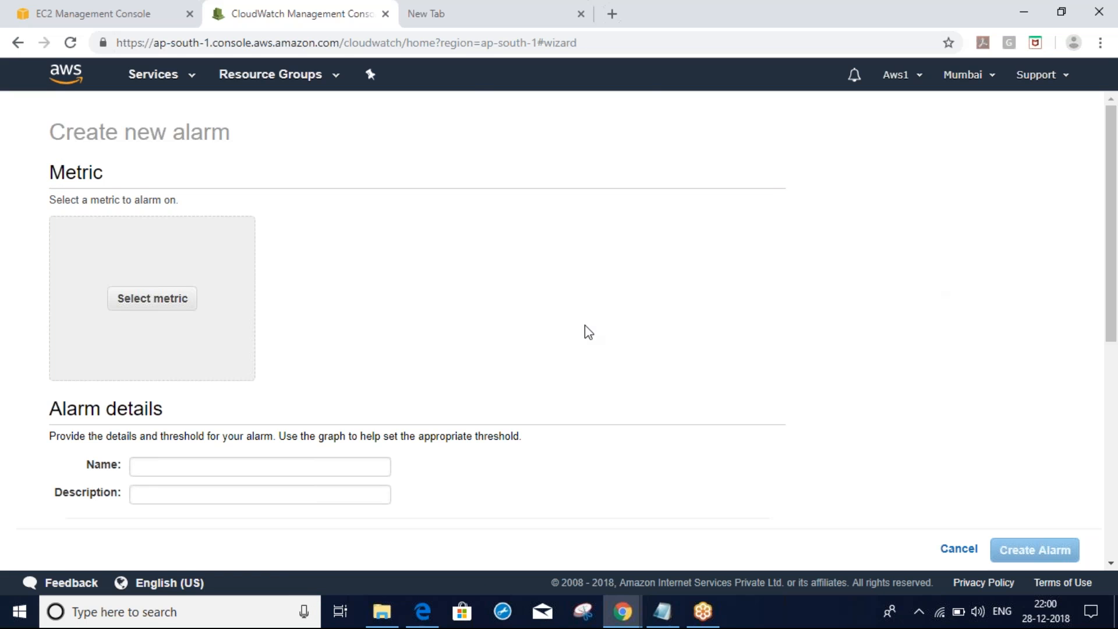
pyautogui.click(145, 300)
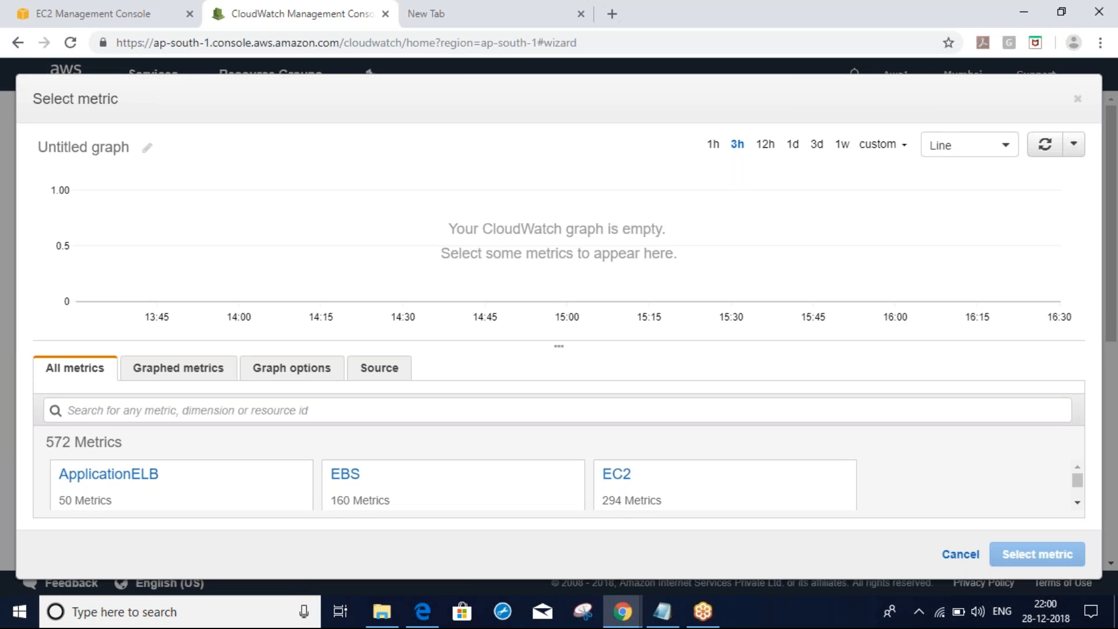
pyautogui.click(617, 343)
pyautogui.click(616, 348)
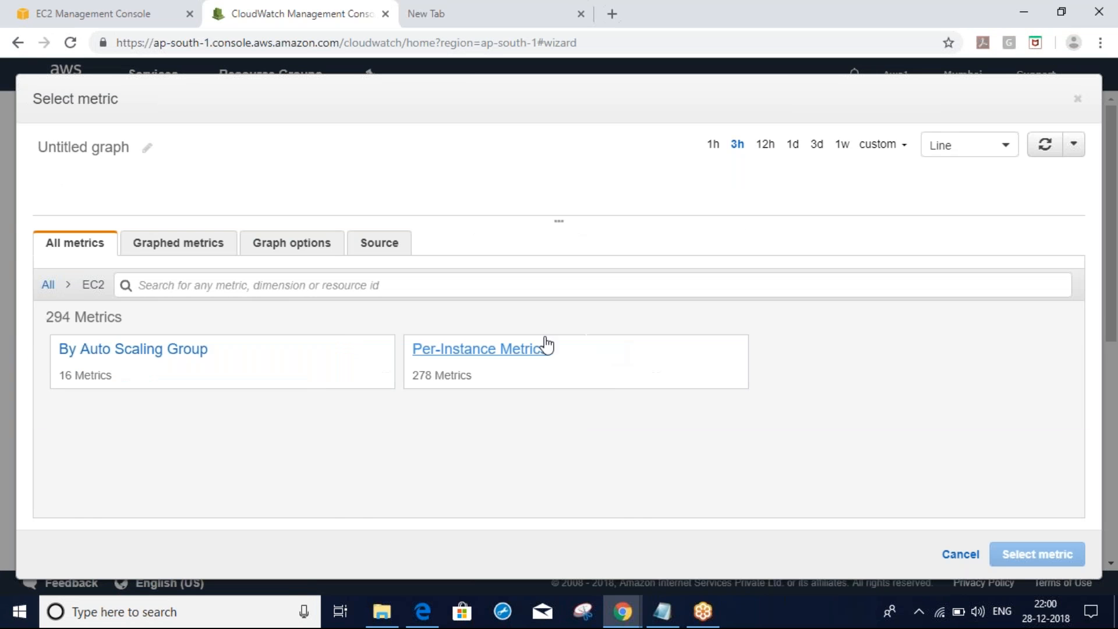
pyautogui.click(498, 361)
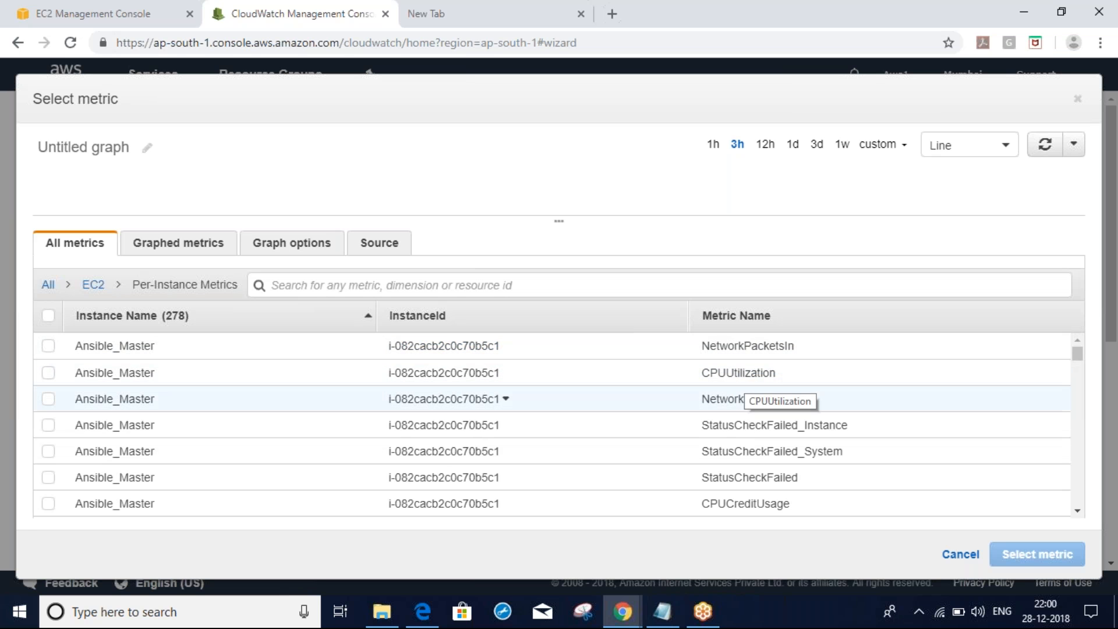
pyautogui.click(1078, 513)
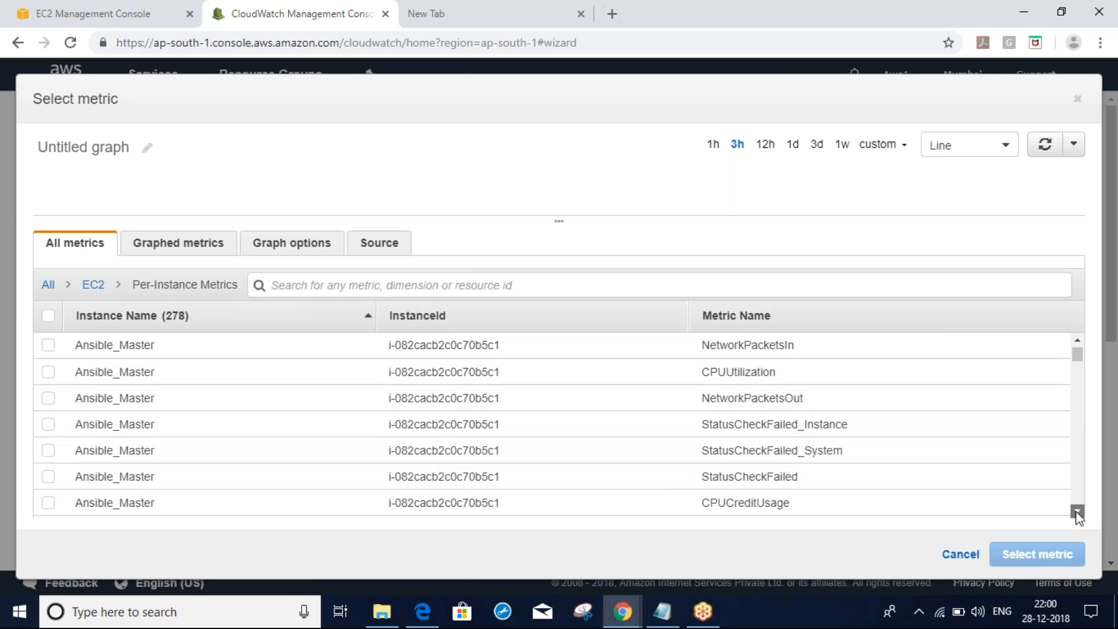
pyautogui.click(1078, 514)
pyautogui.click(1078, 513)
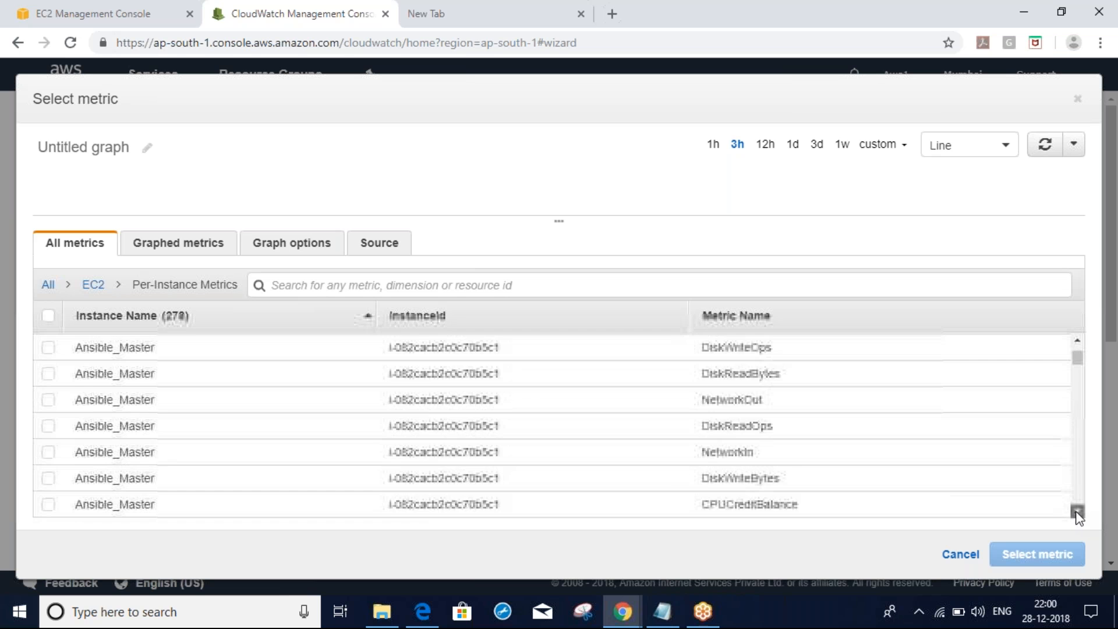
pyautogui.click(1079, 513)
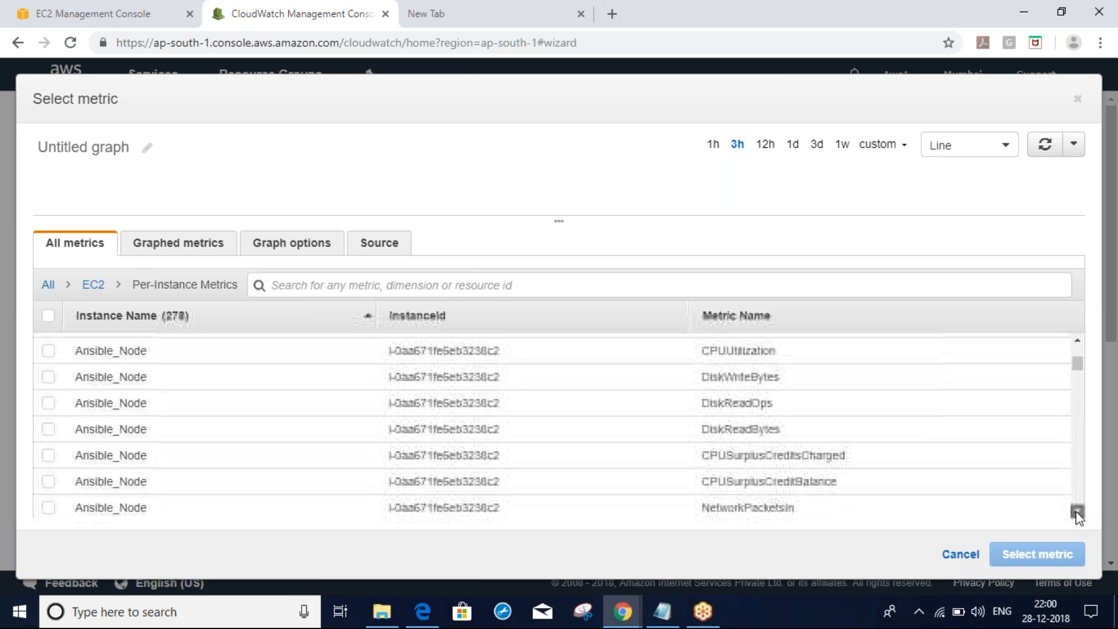
pyautogui.click(1078, 513)
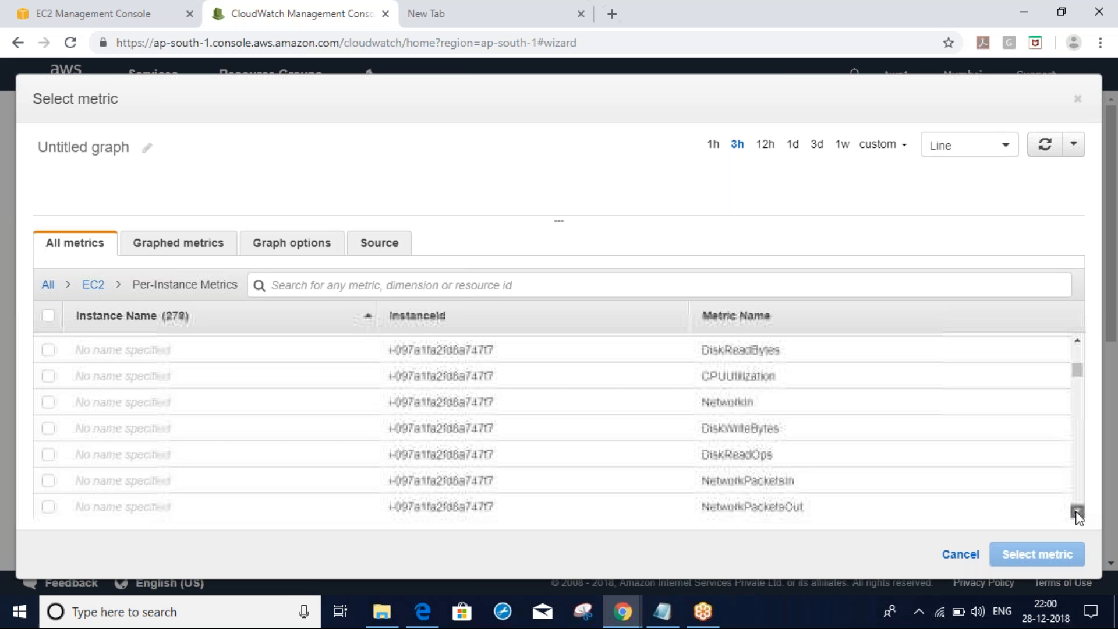
pyautogui.click(1078, 514)
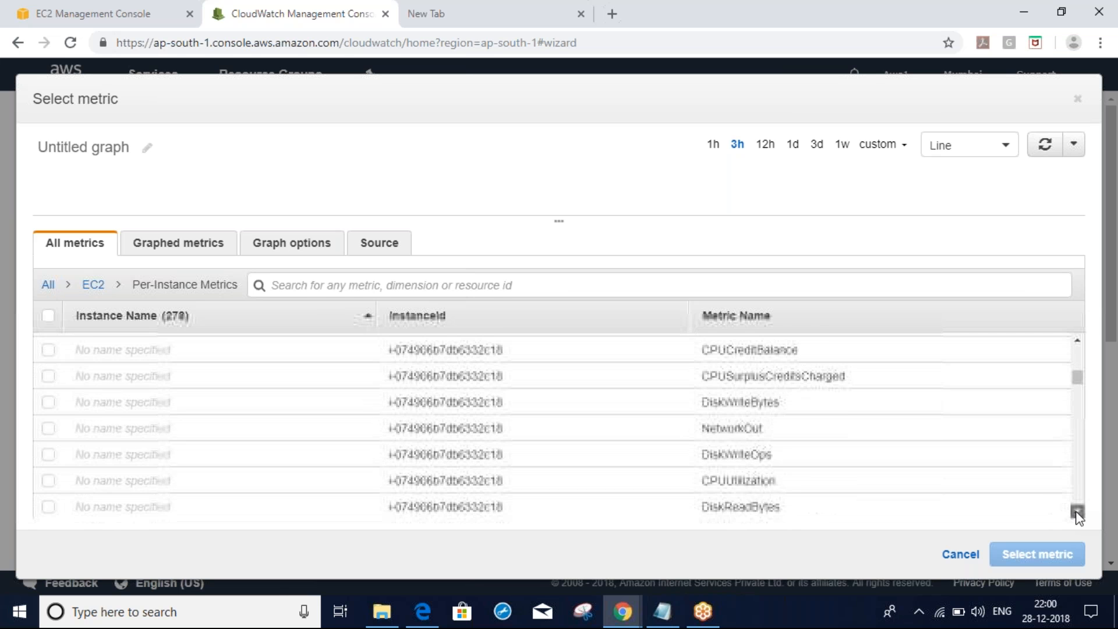
pyautogui.click(1078, 513)
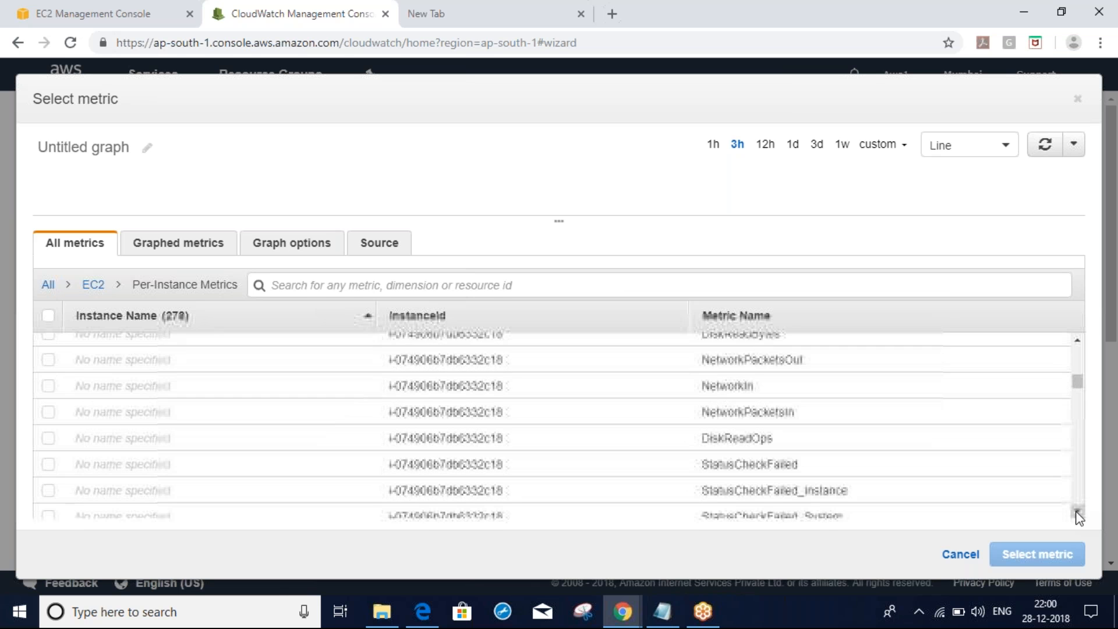
# Search the metrics for 'latency', find no matches, and clear the search
pyautogui.click(563, 281)
pyautogui.write('latg')
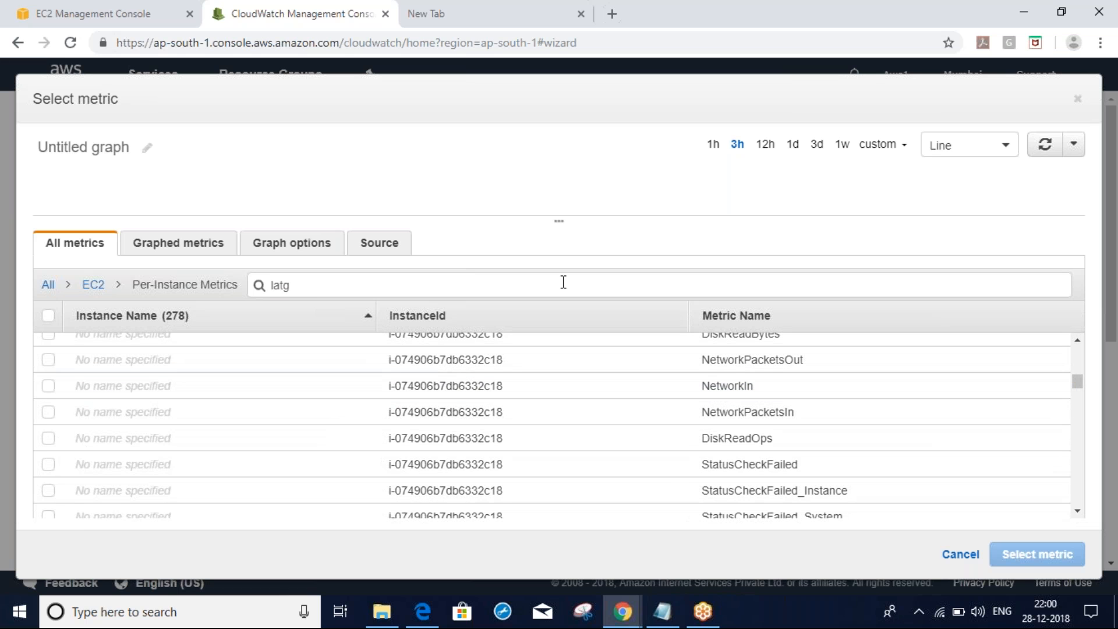
pyautogui.press('BackSpace')
pyautogui.write('ency')
pyautogui.press('Return')
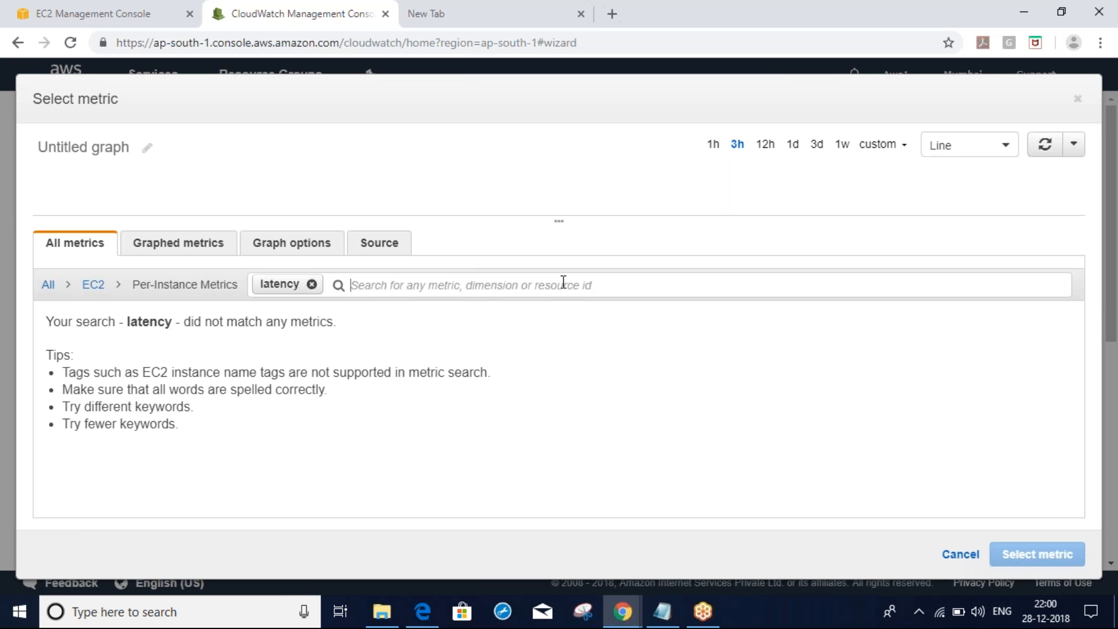
pyautogui.click(312, 284)
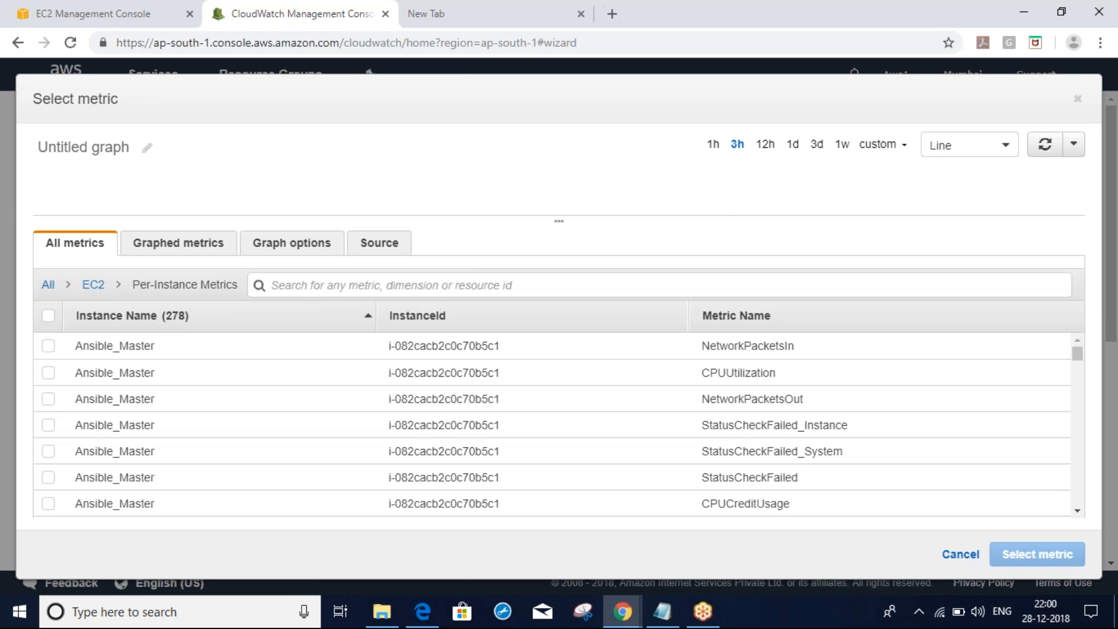
pyautogui.click(1076, 511)
pyautogui.click(1077, 512)
pyautogui.click(1076, 511)
pyautogui.click(1076, 512)
pyautogui.click(1077, 512)
pyautogui.click(1077, 511)
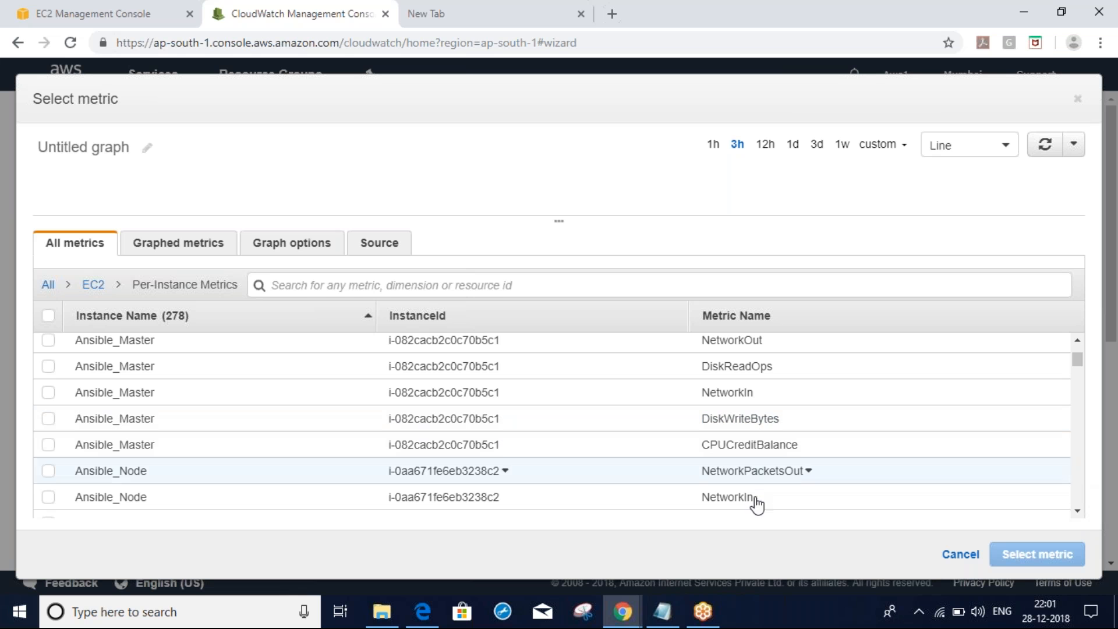
pyautogui.click(1078, 513)
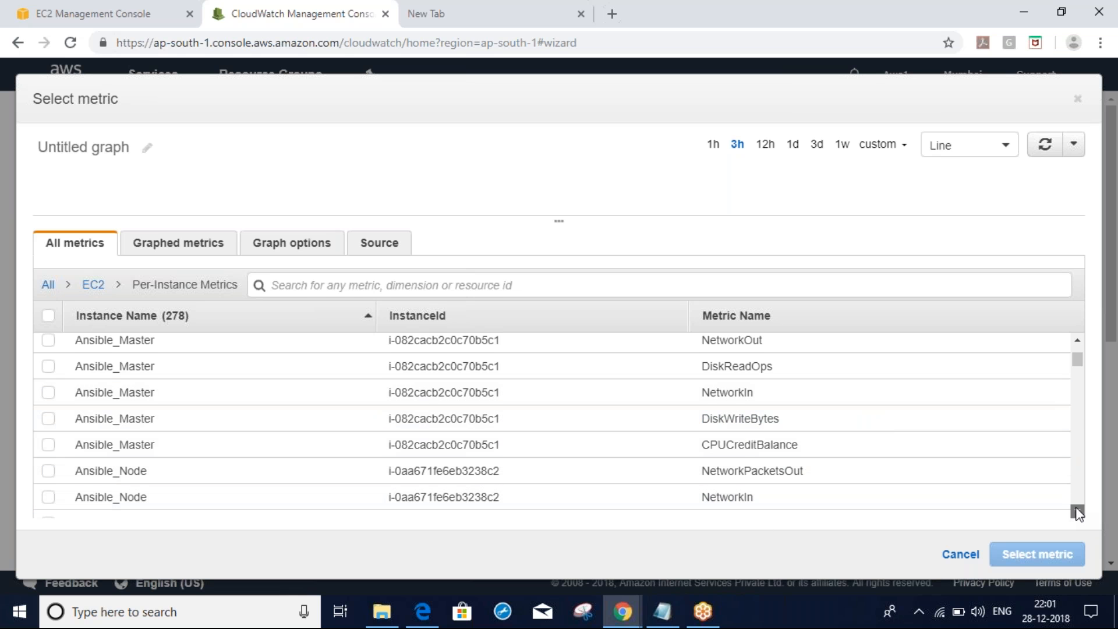
pyautogui.moveTo(1077, 513); pyautogui.dragTo(1079, 513)
pyautogui.moveTo(1077, 513); pyautogui.dragTo(1077, 513)
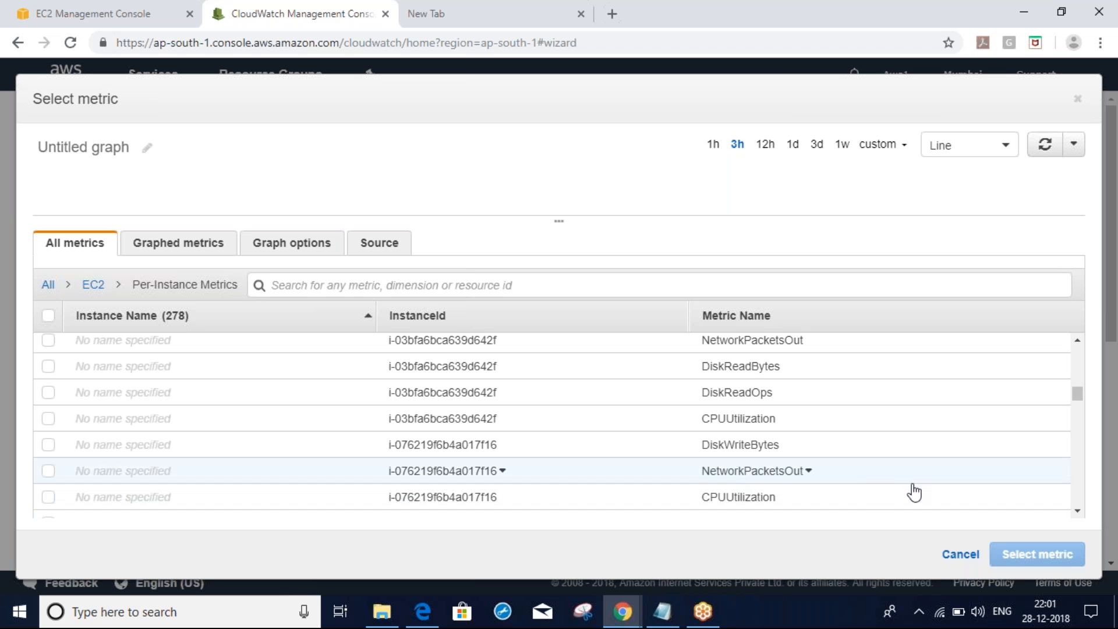
pyautogui.moveTo(1078, 512); pyautogui.dragTo(1078, 512)
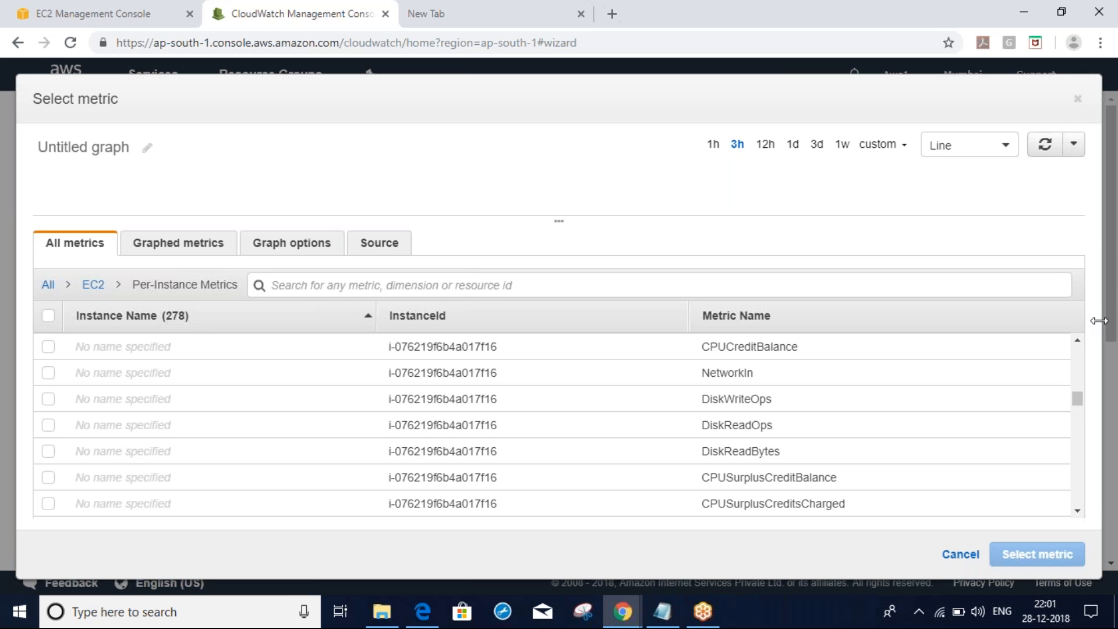
pyautogui.scroll(5, 1079, 357)
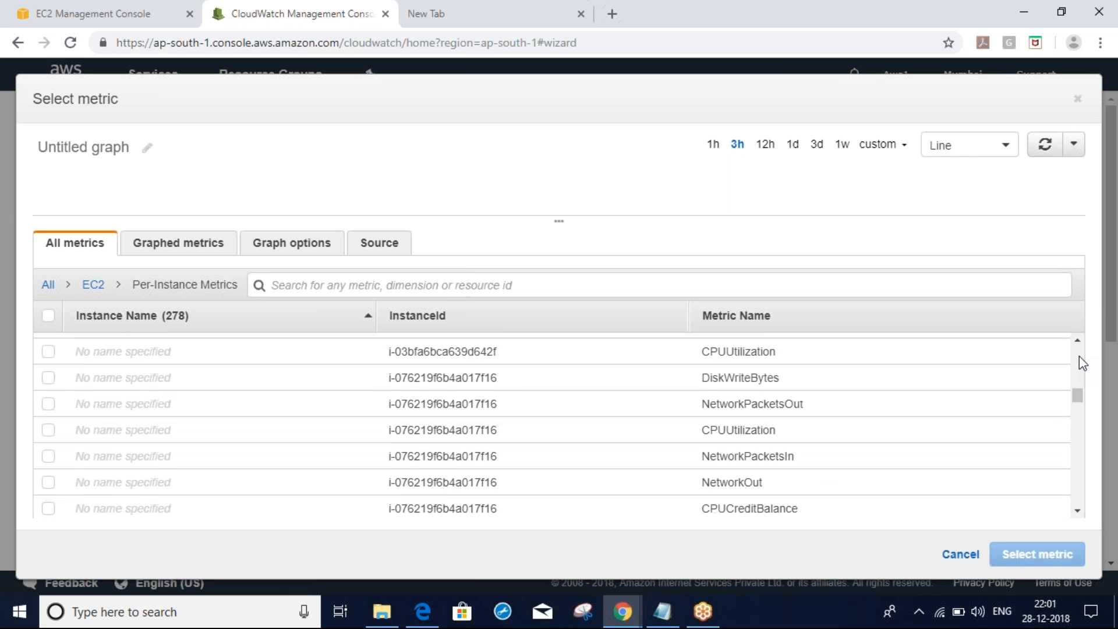
pyautogui.scroll(6, 1079, 357)
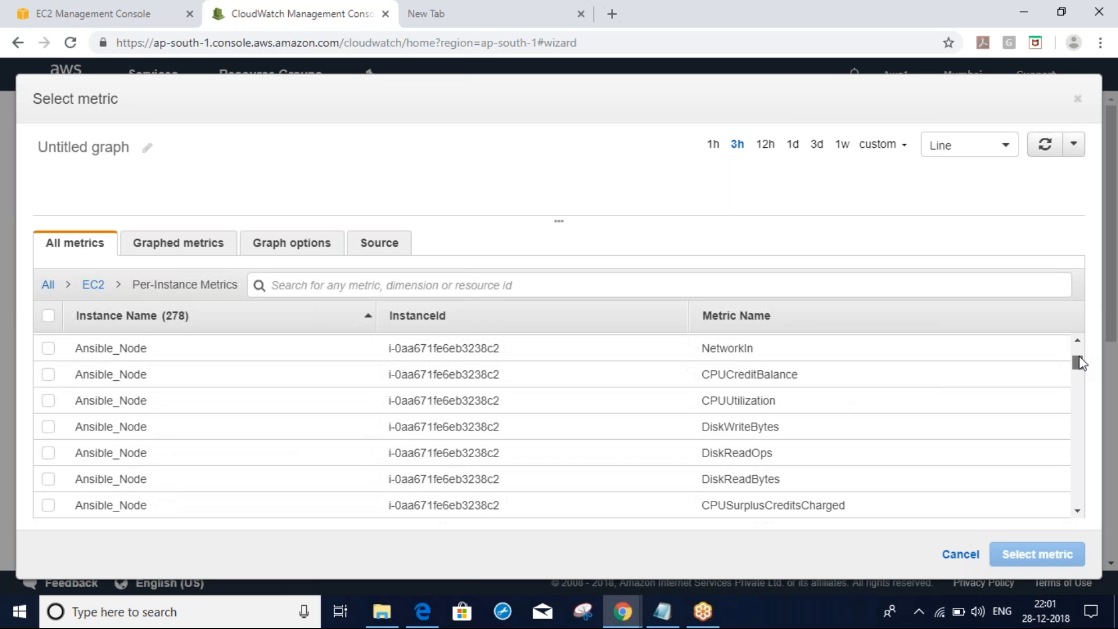
# Widen the Status Checks column to show 2/2 checks passed, then highlight the reachability check results
pyautogui.click(107, 23)
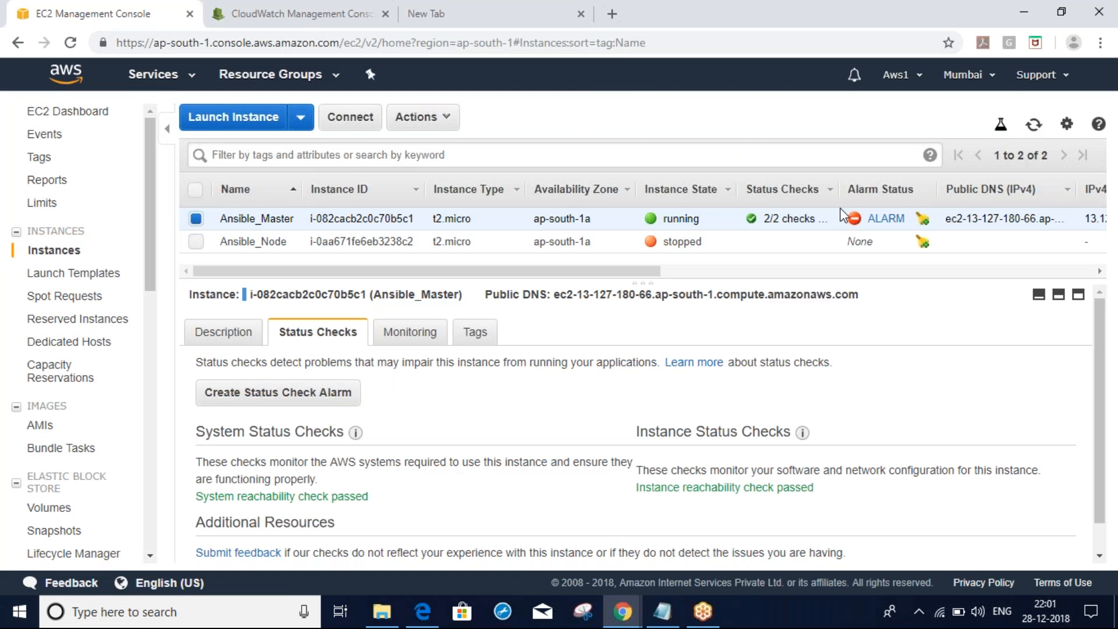
pyautogui.moveTo(837, 185); pyautogui.dragTo(919, 186)
pyautogui.moveTo(764, 218); pyautogui.dragTo(861, 221)
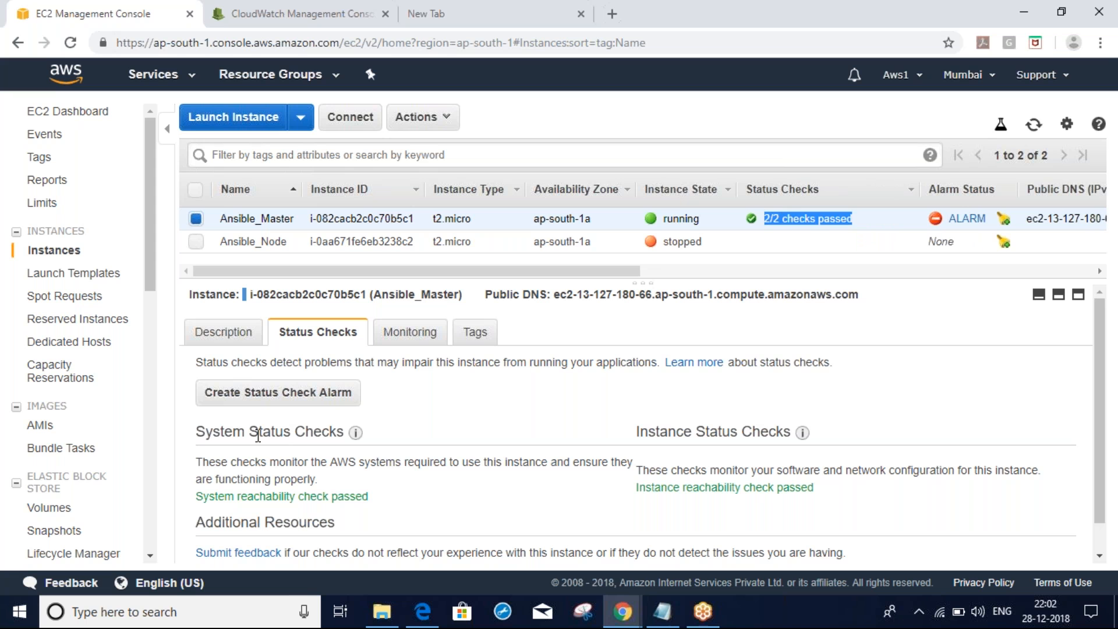
pyautogui.moveTo(197, 432); pyautogui.dragTo(322, 425)
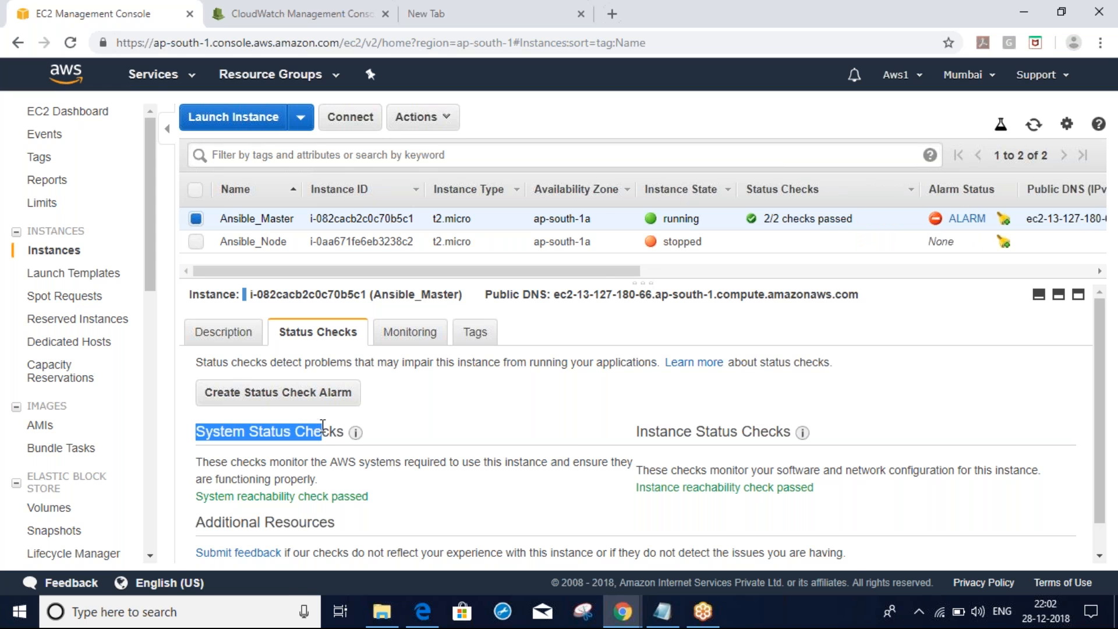
pyautogui.moveTo(636, 432); pyautogui.dragTo(735, 432)
pyautogui.moveTo(201, 497); pyautogui.dragTo(356, 496)
pyautogui.click(633, 486)
pyautogui.moveTo(634, 492); pyautogui.dragTo(807, 488)
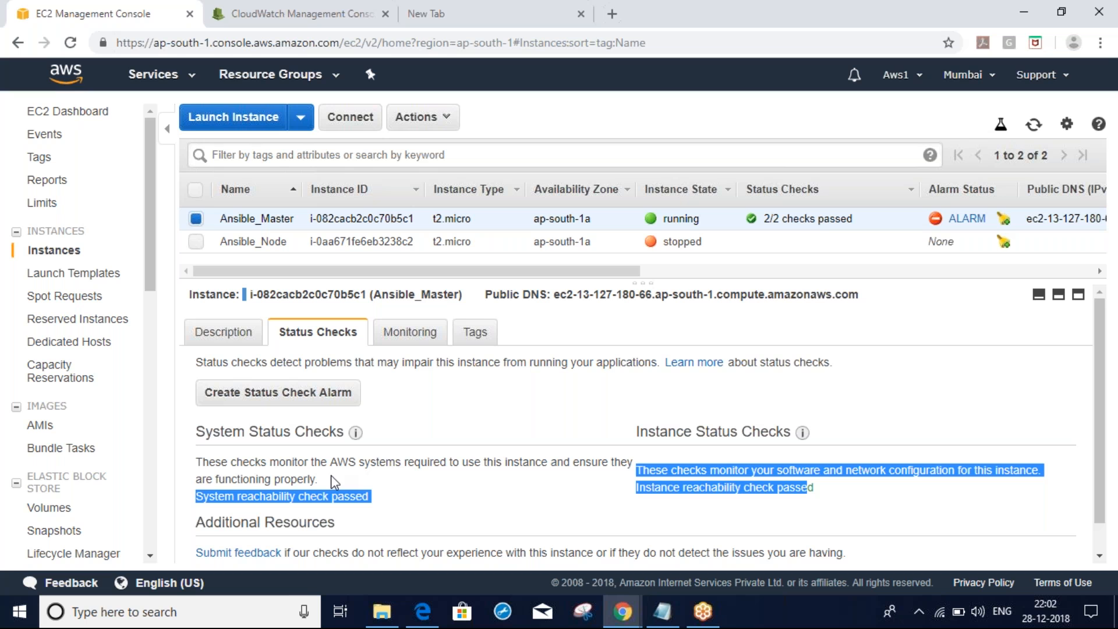
pyautogui.tripleClick(264, 499)
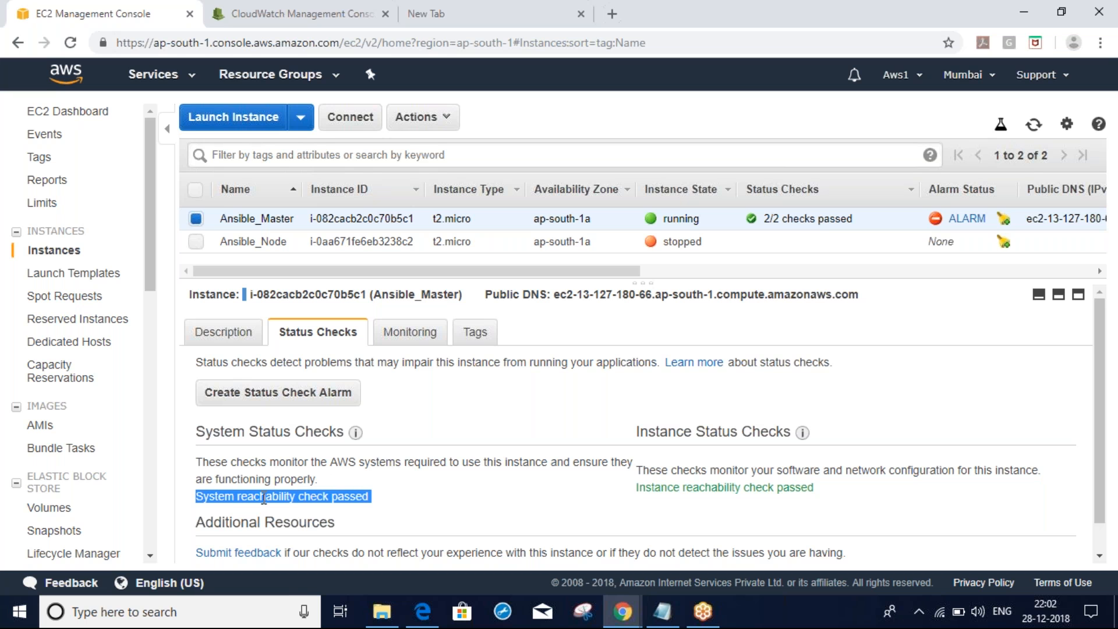
# Flip between the Lucidchart notes and EC2, highlighting 'passed', 'Status' and 'Instance' in the status checks
pyautogui.hotkey('alt', 'Tab')
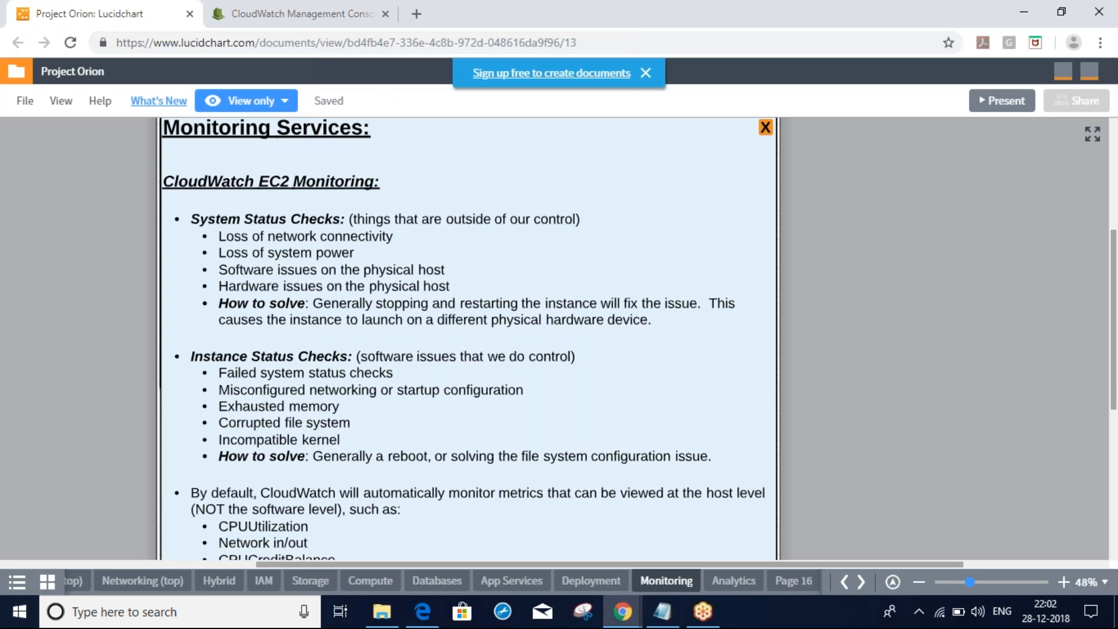
pyautogui.hotkey('alt', 'Tab')
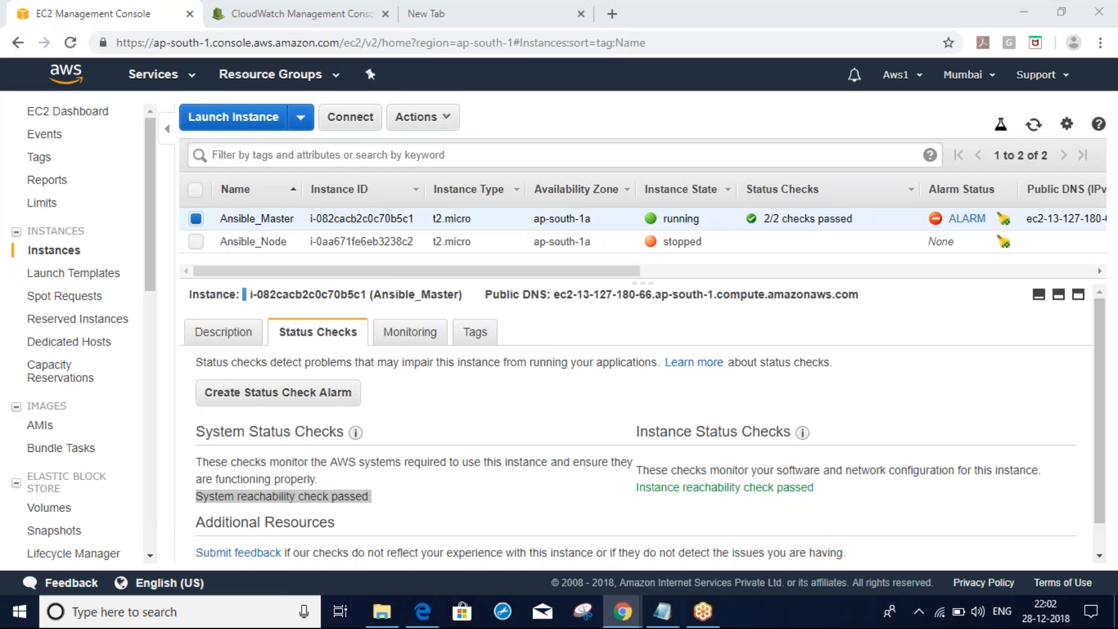
pyautogui.hotkey('alt', 'Tab')
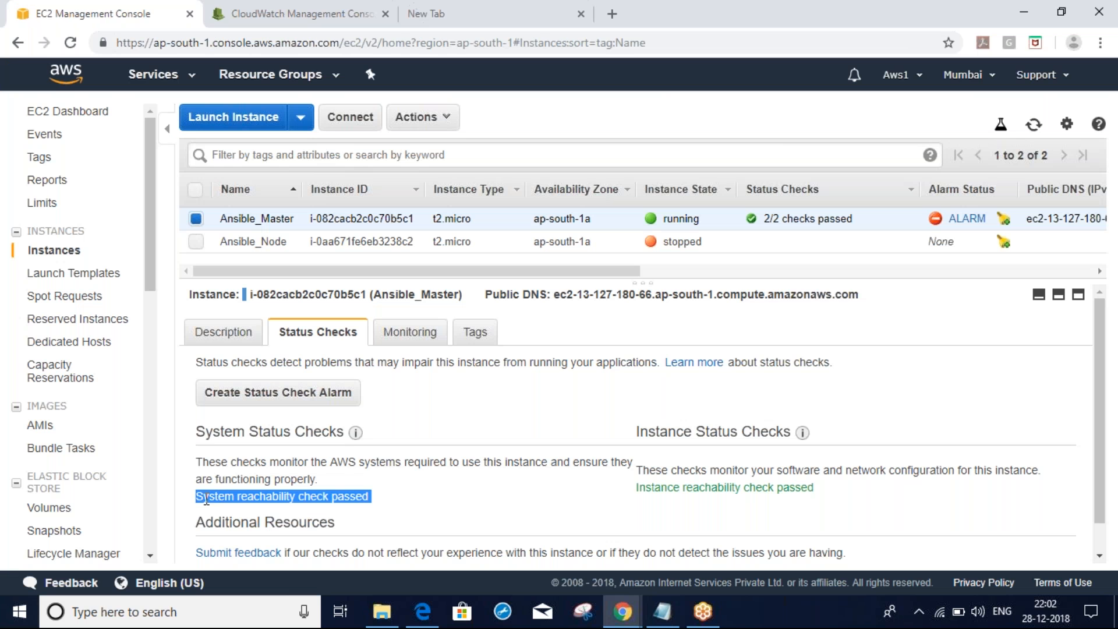
pyautogui.moveTo(206, 497); pyautogui.dragTo(309, 497)
pyautogui.doubleClick(350, 496)
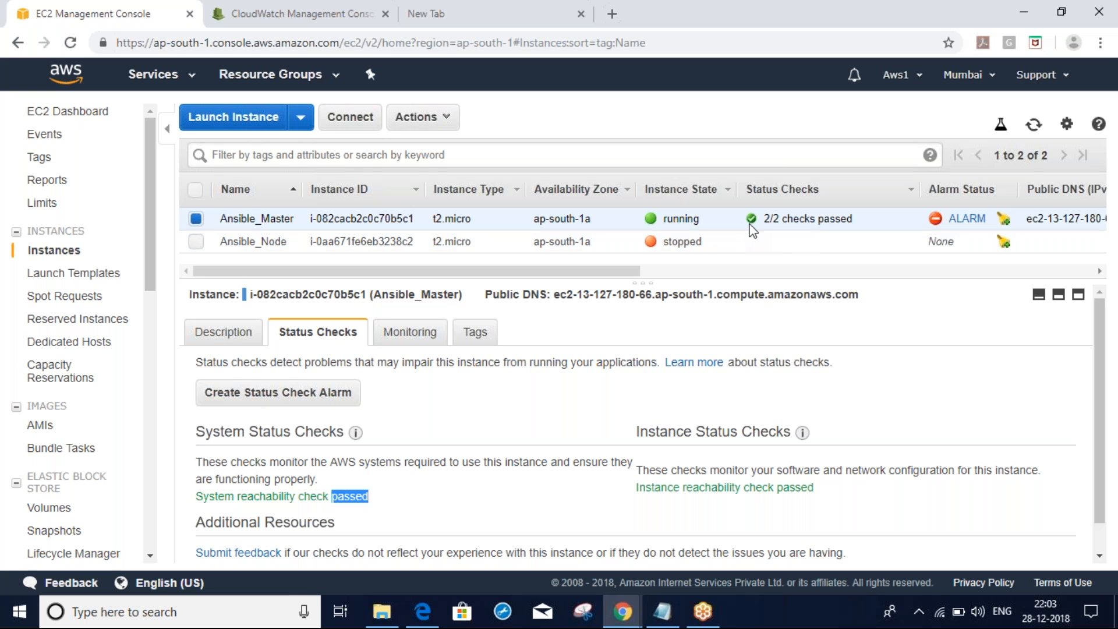
pyautogui.doubleClick(273, 432)
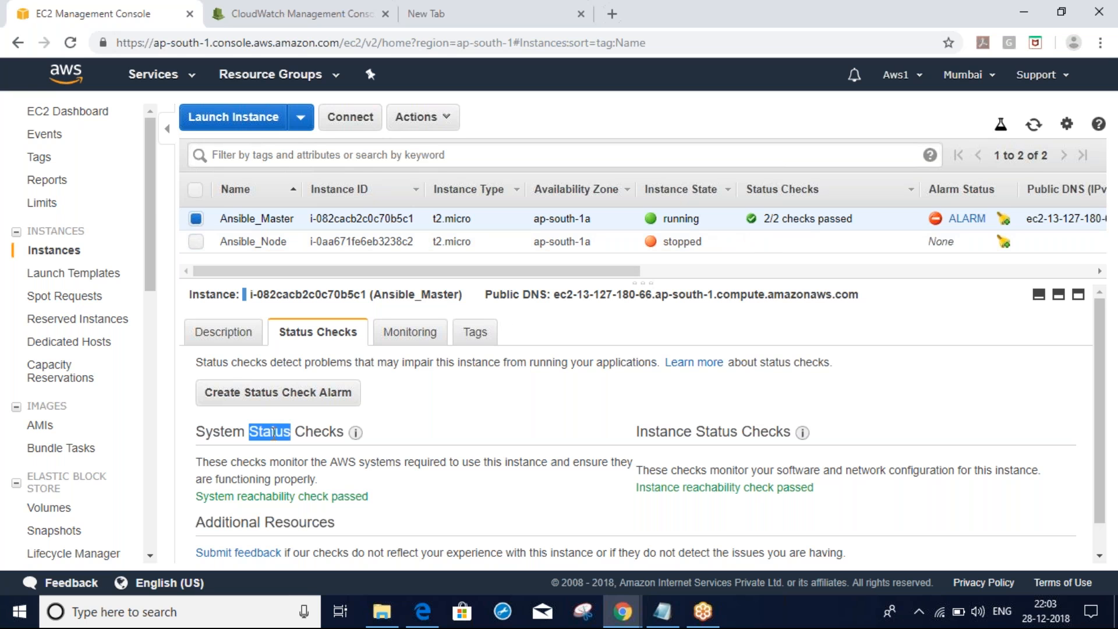
pyautogui.doubleClick(666, 431)
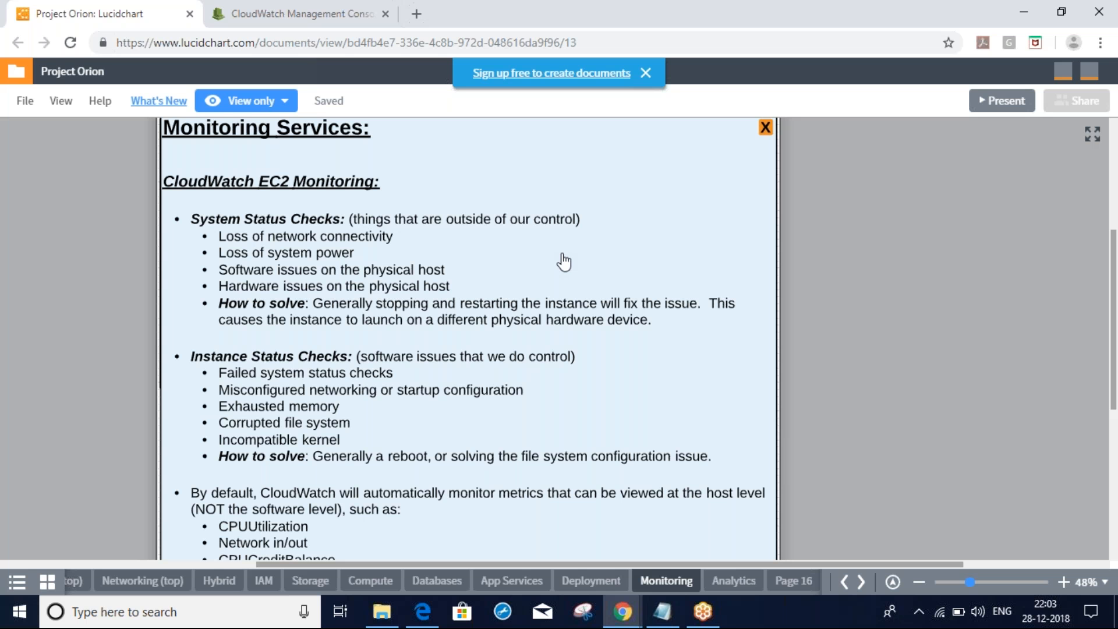
# Highlight the instance's status check details in EC2, then return to the Lucidchart monitoring notes
pyautogui.hotkey('alt', 'Tab')
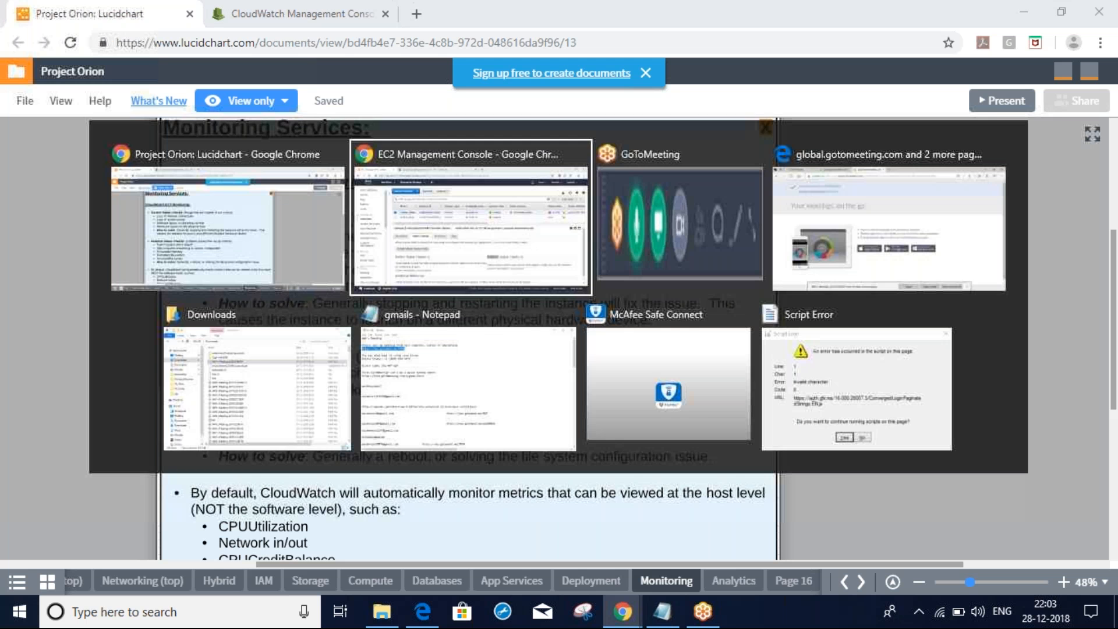
pyautogui.moveTo(191, 294); pyautogui.dragTo(331, 490)
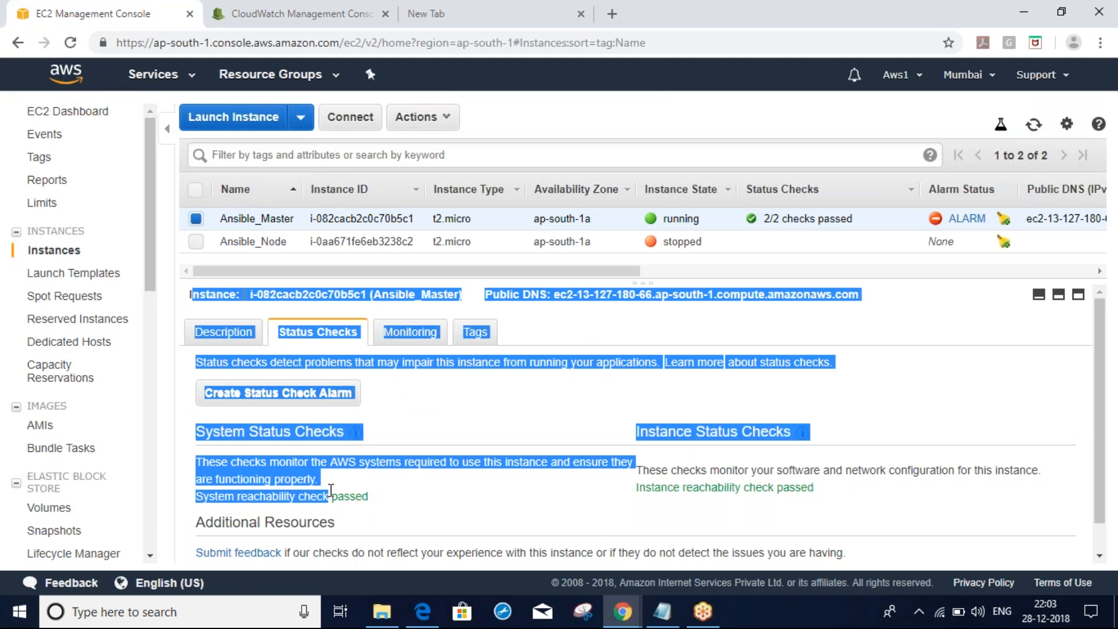
pyautogui.hotkey('alt', 'Tab')
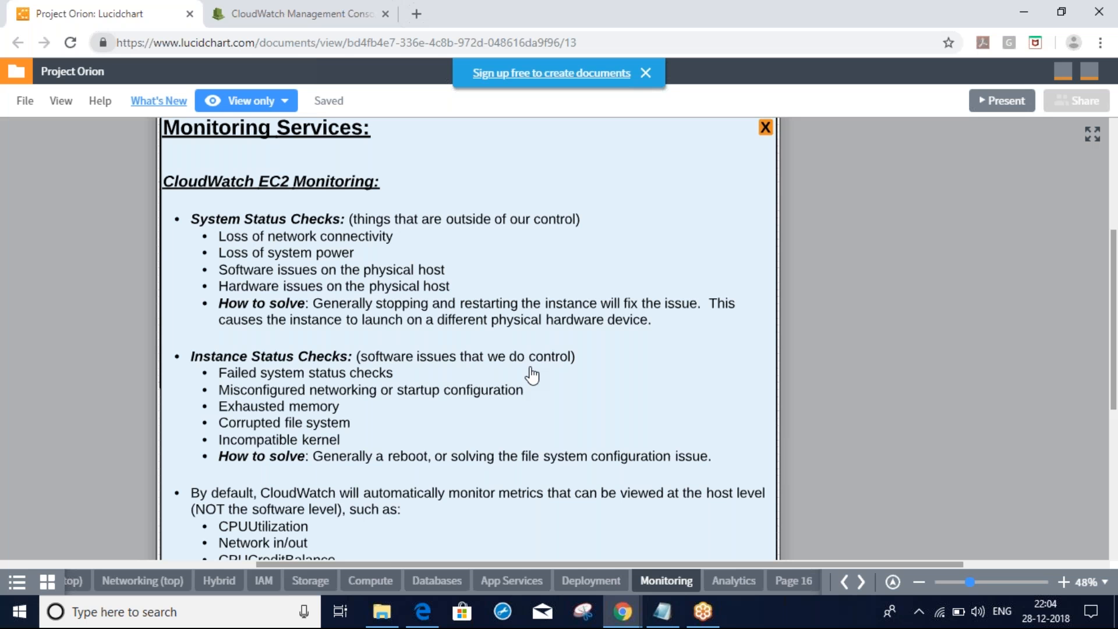
# In CloudWatch, filter alarms to INSUFFICIENT, compare with OK, then return to INSUFFICIENT
pyautogui.click(276, 13)
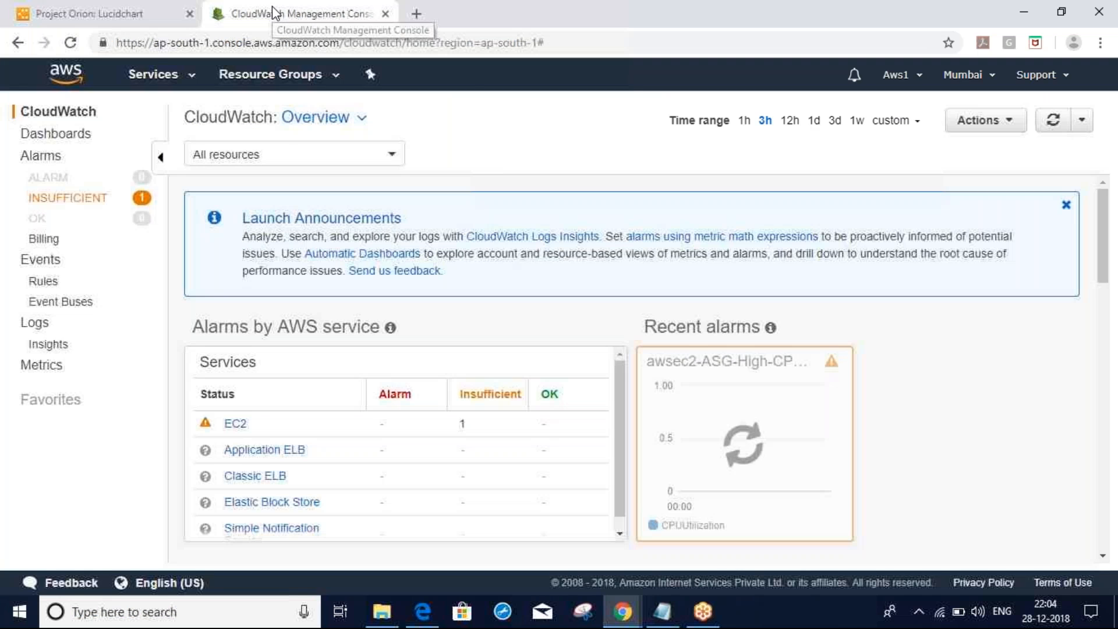
pyautogui.click(62, 198)
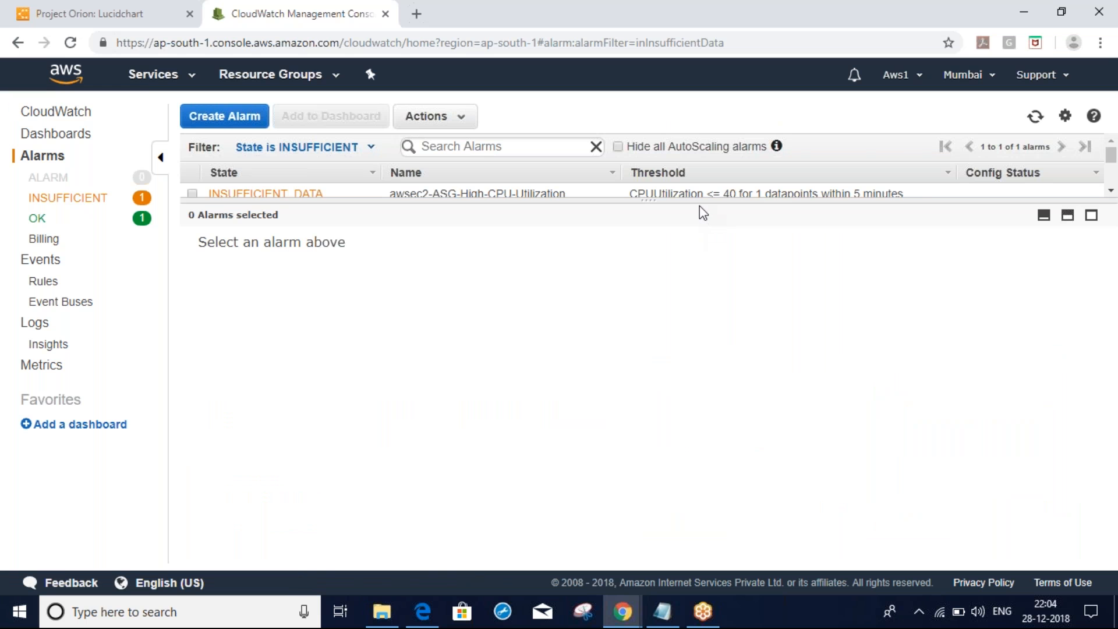
pyautogui.moveTo(649, 210); pyautogui.dragTo(648, 310)
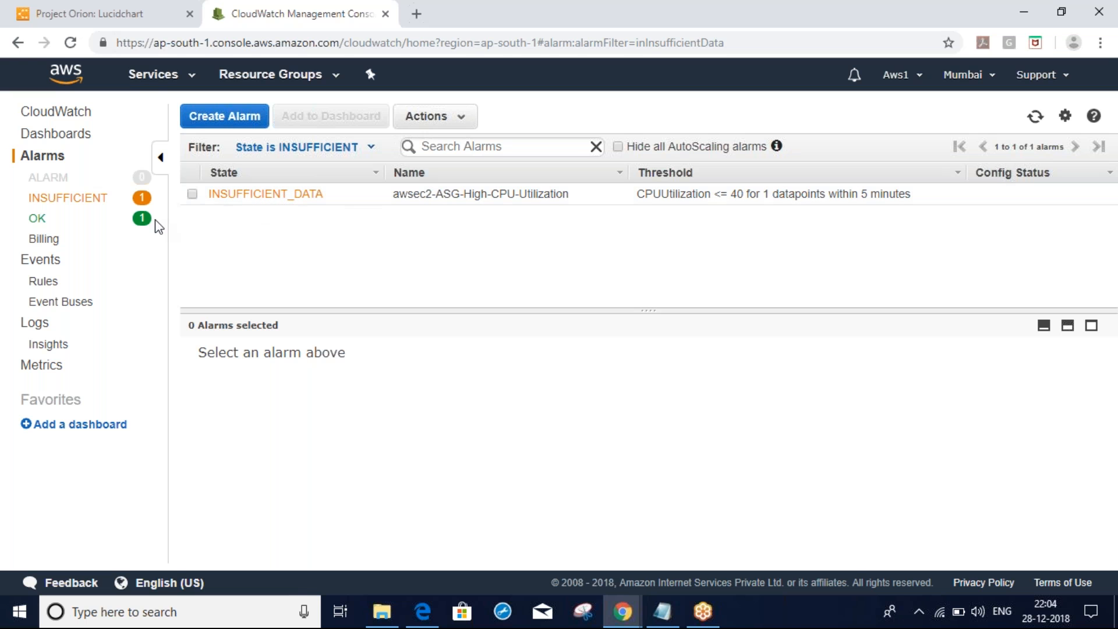
pyautogui.click(38, 219)
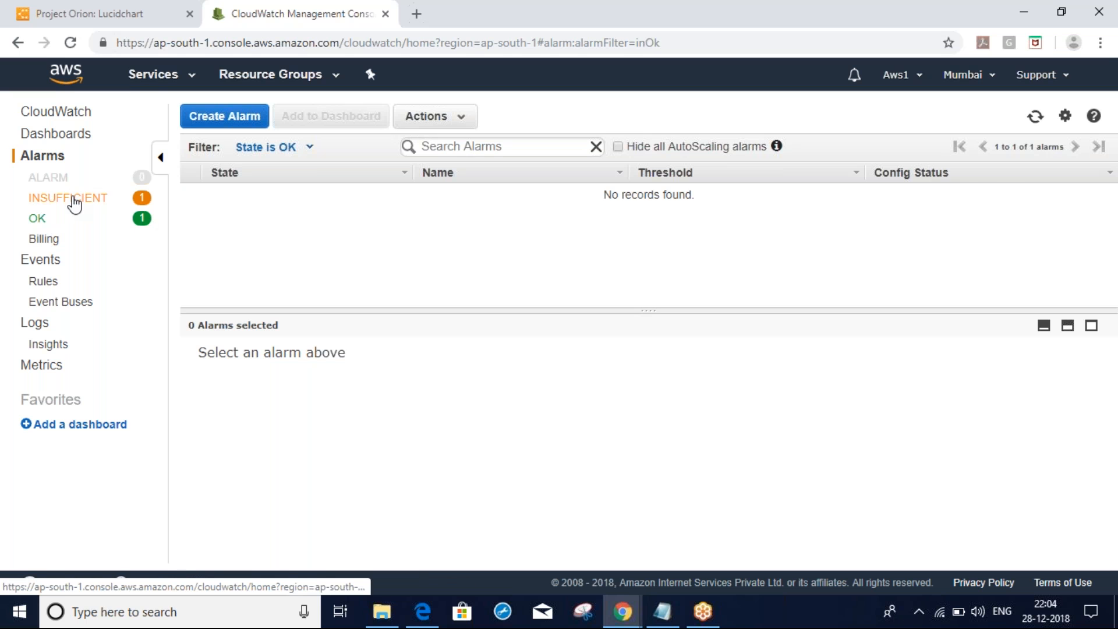
pyautogui.click(74, 202)
# Highlight the Instance Status Checks heading in EC2, then cycle through the Lucidchart notes and CloudWatch windows
pyautogui.hotkey('alt', 'Tab')
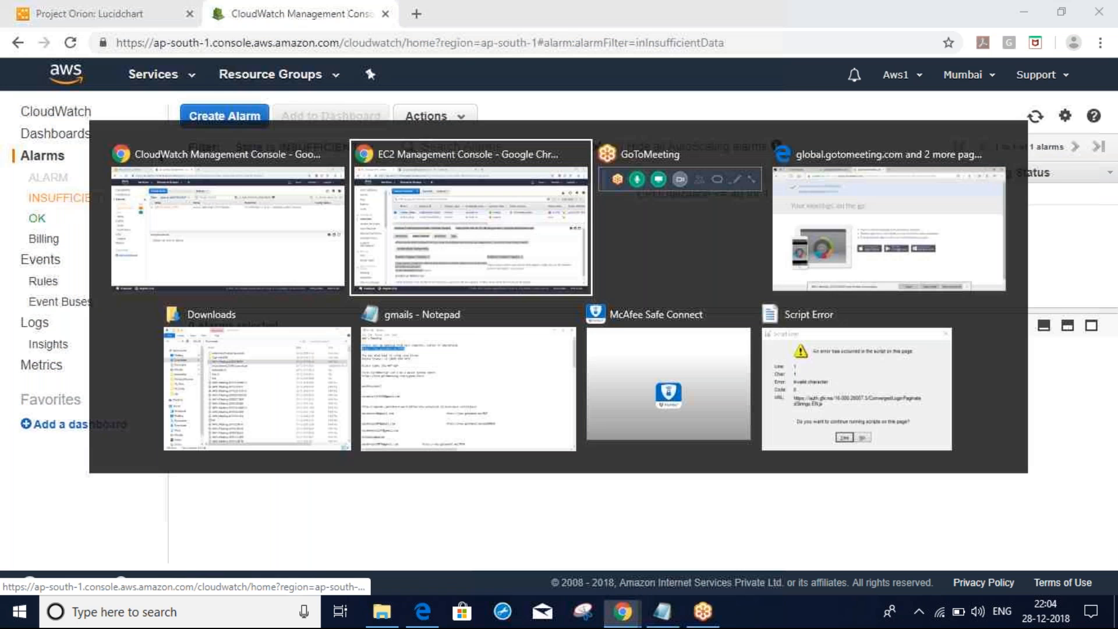
pyautogui.moveTo(640, 431); pyautogui.dragTo(758, 427)
pyautogui.hotkey('alt', 'Tab')
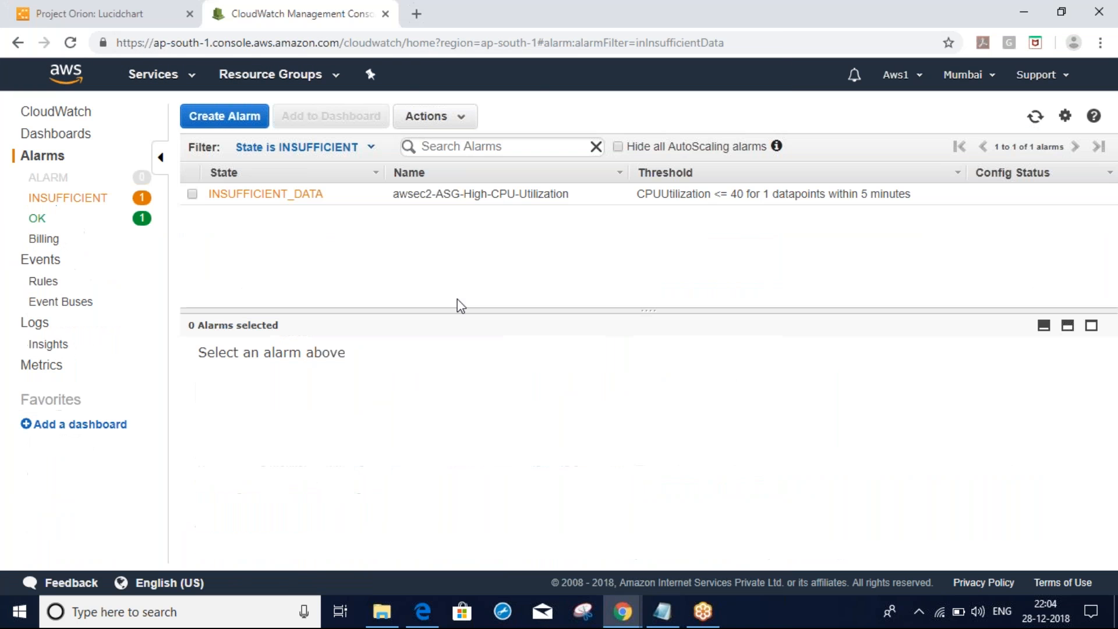
pyautogui.hotkey('alt', 'Tab')
pyautogui.hotkey('alt', 'Tab')
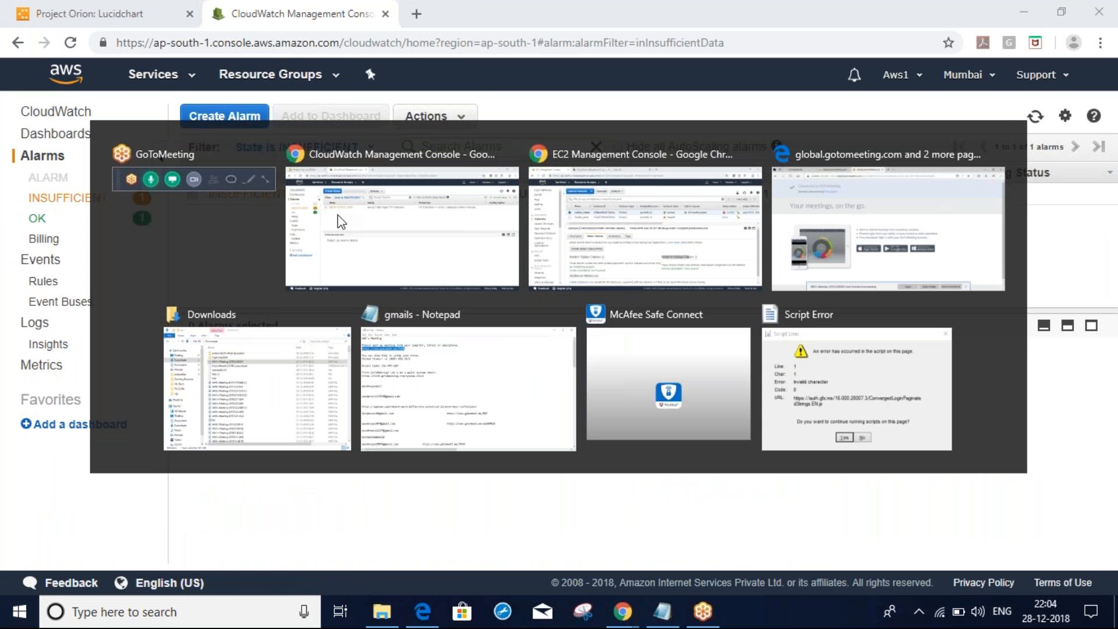
pyautogui.click(341, 221)
pyautogui.click(140, 13)
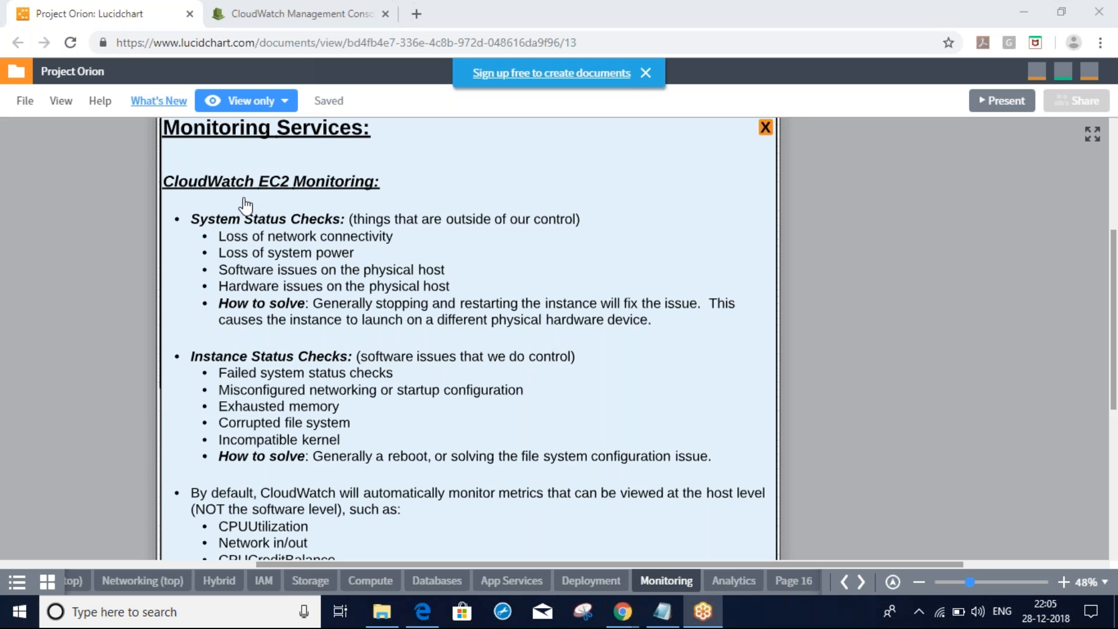
pyautogui.click(282, 16)
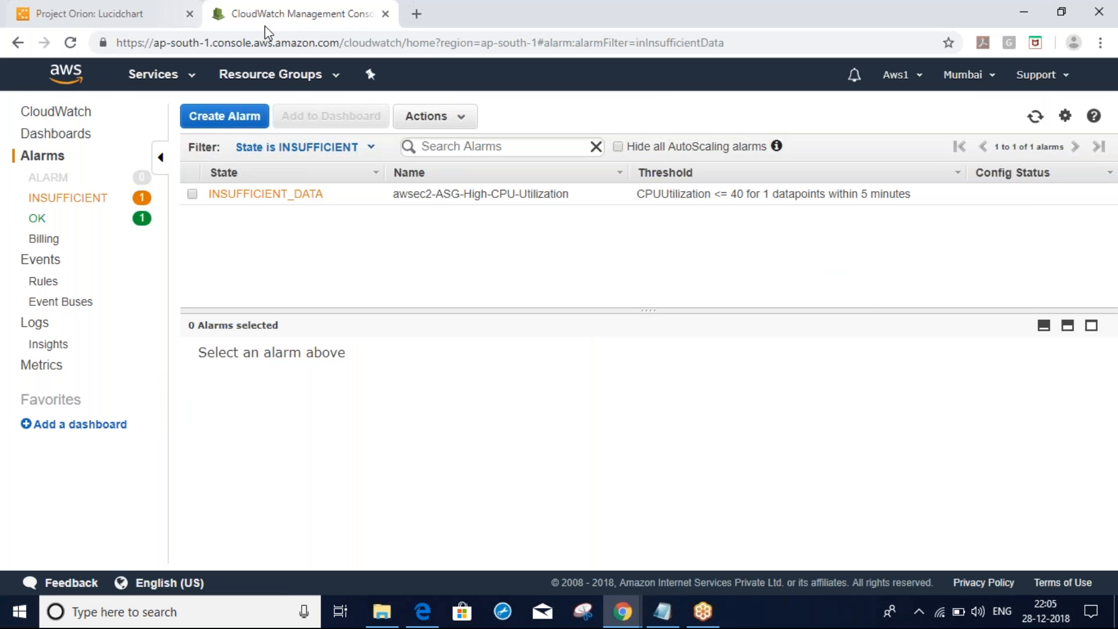
pyautogui.hotkey('alt', 'Tab')
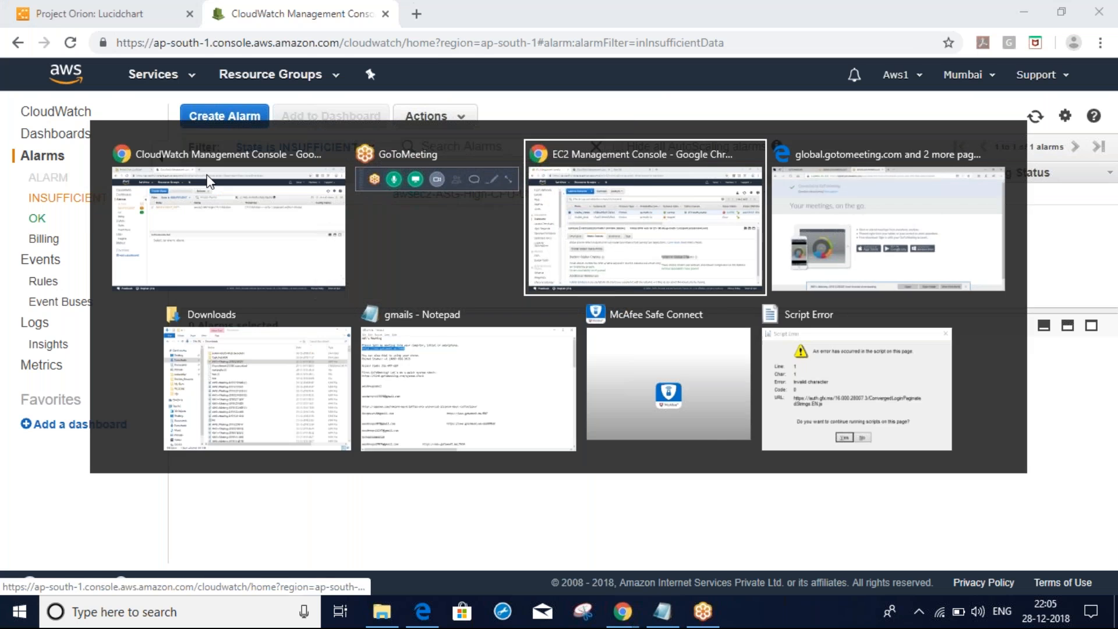
pyautogui.hotkey('alt', 'Tab')
# Highlight the Instance Status Checks heading in the EC2 console, then switch to the Lucidchart notes
pyautogui.click(559, 500)
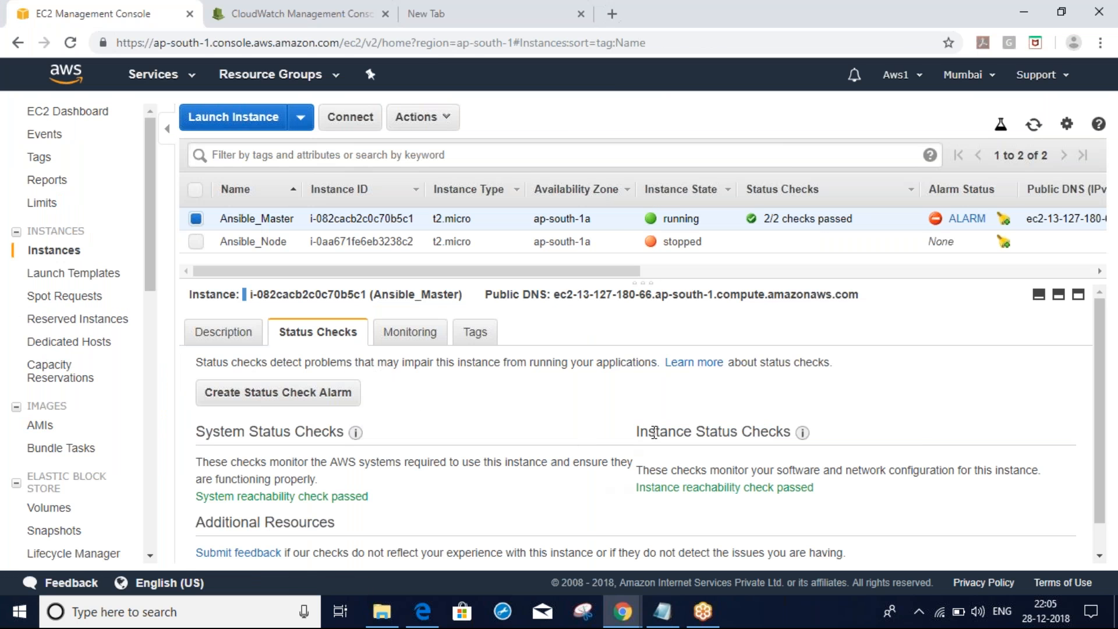
pyautogui.moveTo(639, 432); pyautogui.dragTo(760, 437)
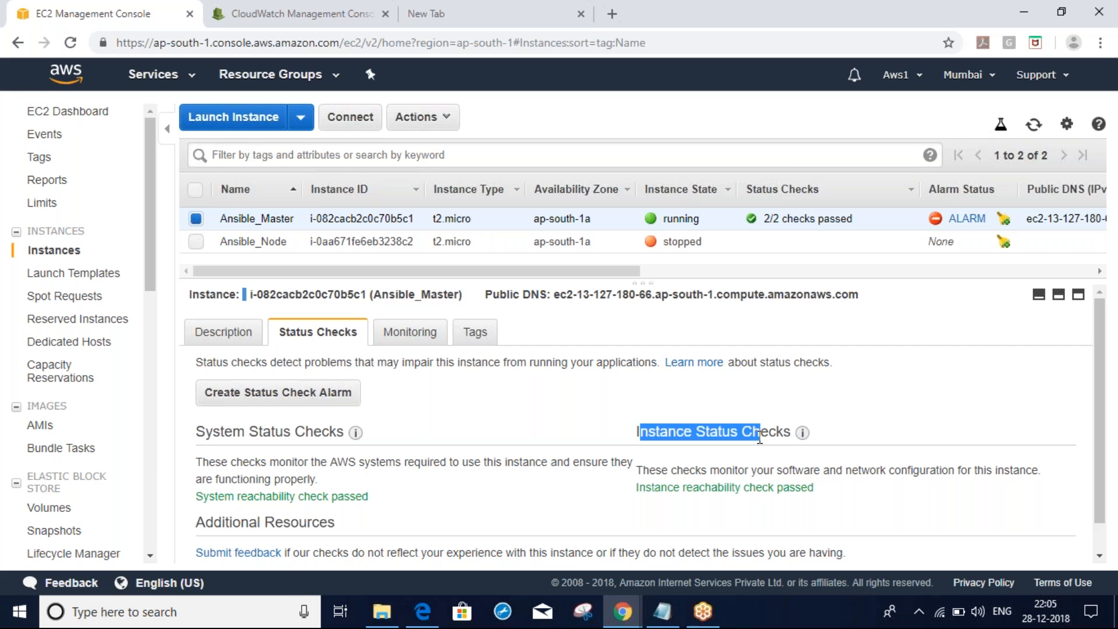
pyautogui.hotkey('alt', 'Tab')
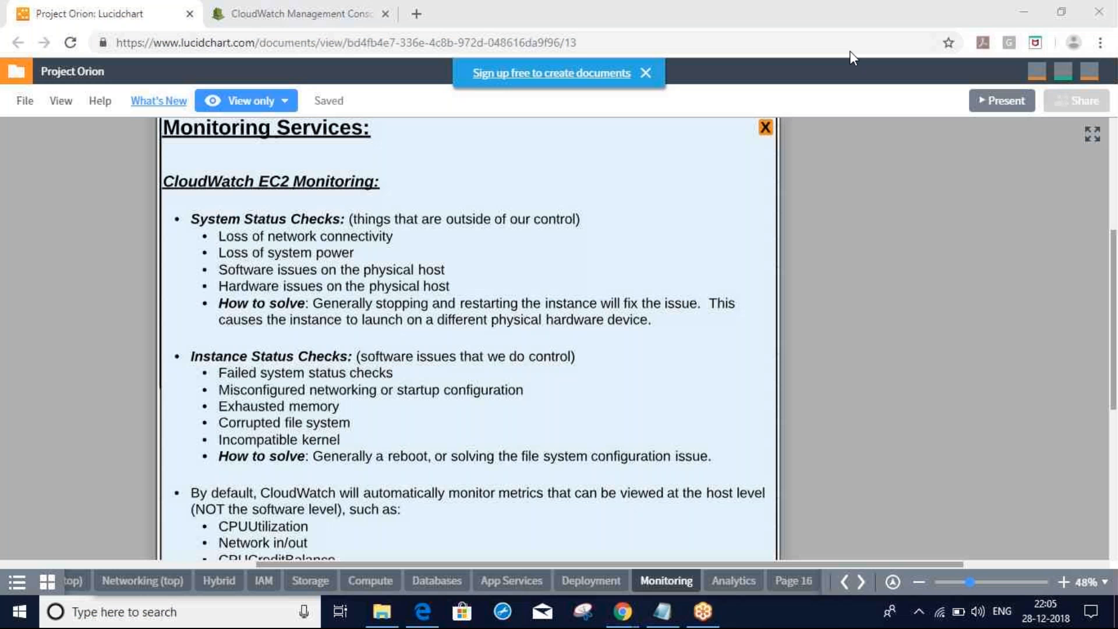
# Mark up the System and Instance Status Checks notes with red presenter-pen circles, arrows and strokes
pyautogui.moveTo(196, 303)
pyautogui.mouseDown()
pyautogui.moveTo(213, 328)
pyautogui.moveTo(190, 337)
pyautogui.mouseUp()
pyautogui.moveTo(253, 203); pyautogui.dragTo(389, 228)
pyautogui.moveTo(318, 360)
pyautogui.mouseDown()
pyautogui.moveTo(350, 460)
pyautogui.moveTo(338, 360)
pyautogui.mouseUp()
pyautogui.moveTo(527, 316)
pyautogui.mouseDown()
pyautogui.moveTo(561, 383)
pyautogui.moveTo(500, 402)
pyautogui.mouseUp()
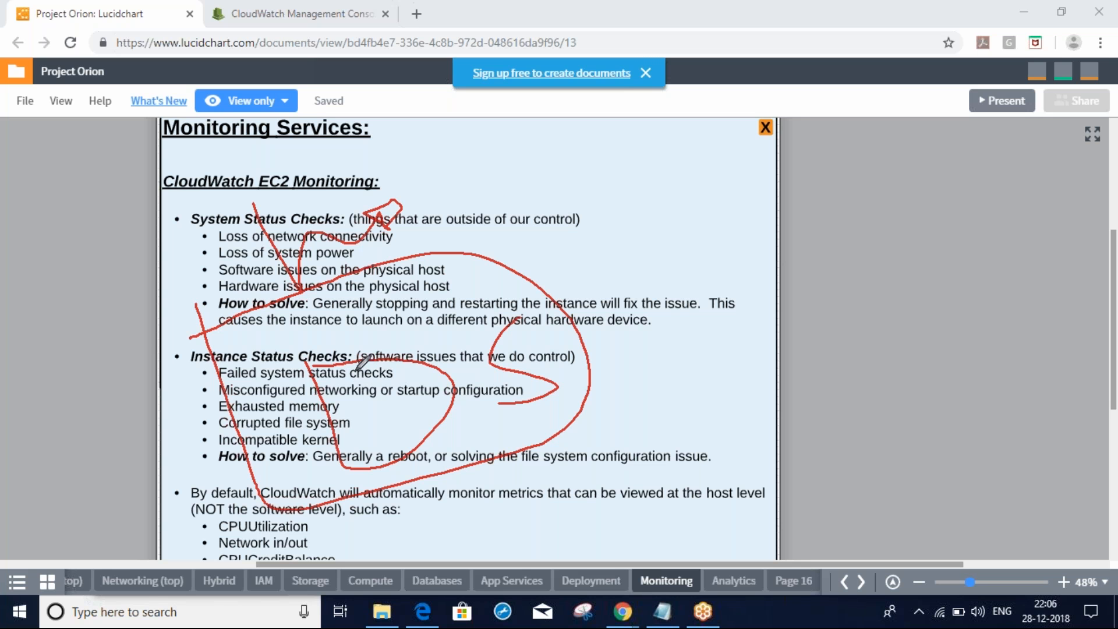
pyautogui.moveTo(392, 389)
pyautogui.mouseDown()
pyautogui.moveTo(731, 344)
pyautogui.moveTo(715, 318)
pyautogui.mouseUp()
pyautogui.moveTo(727, 236); pyautogui.dragTo(755, 308)
pyautogui.moveTo(772, 384)
pyautogui.mouseDown()
pyautogui.moveTo(1049, 387)
pyautogui.moveTo(841, 228)
pyautogui.moveTo(739, 239)
pyautogui.mouseUp()
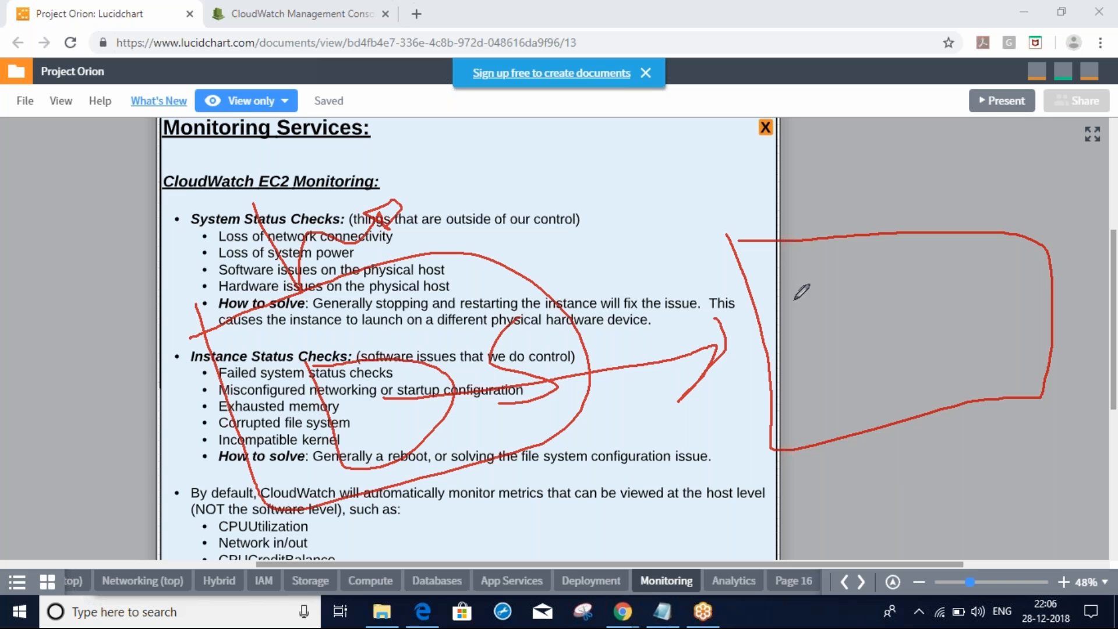
pyautogui.moveTo(821, 300)
pyautogui.mouseDown()
pyautogui.moveTo(838, 303)
pyautogui.moveTo(806, 300)
pyautogui.mouseUp()
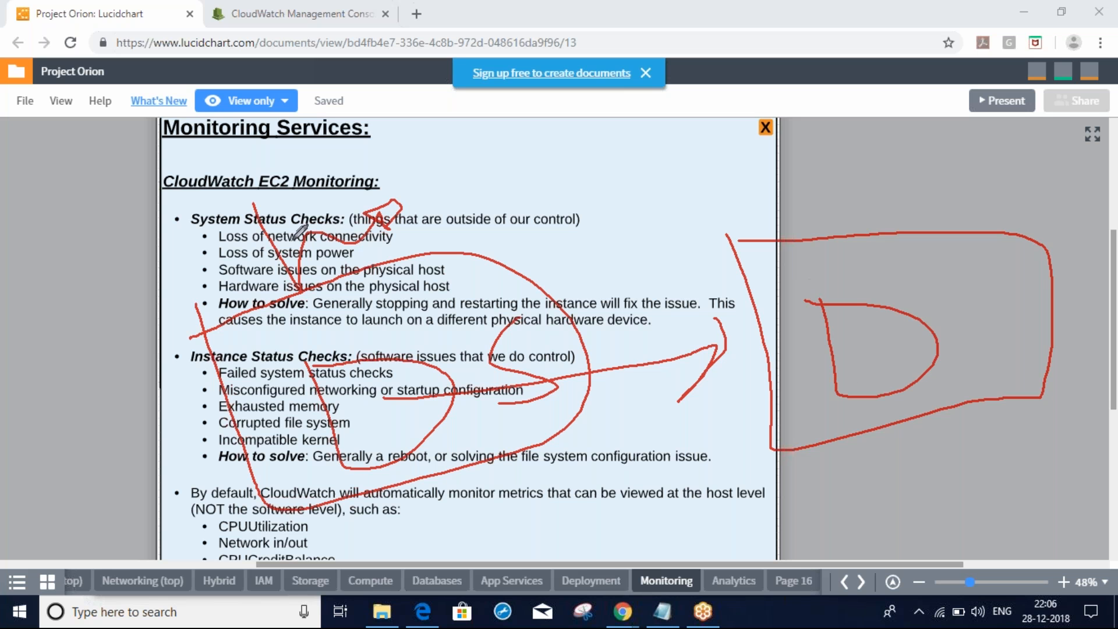
pyautogui.moveTo(205, 270)
pyautogui.mouseDown()
pyautogui.moveTo(292, 278)
pyautogui.moveTo(395, 171)
pyautogui.mouseUp()
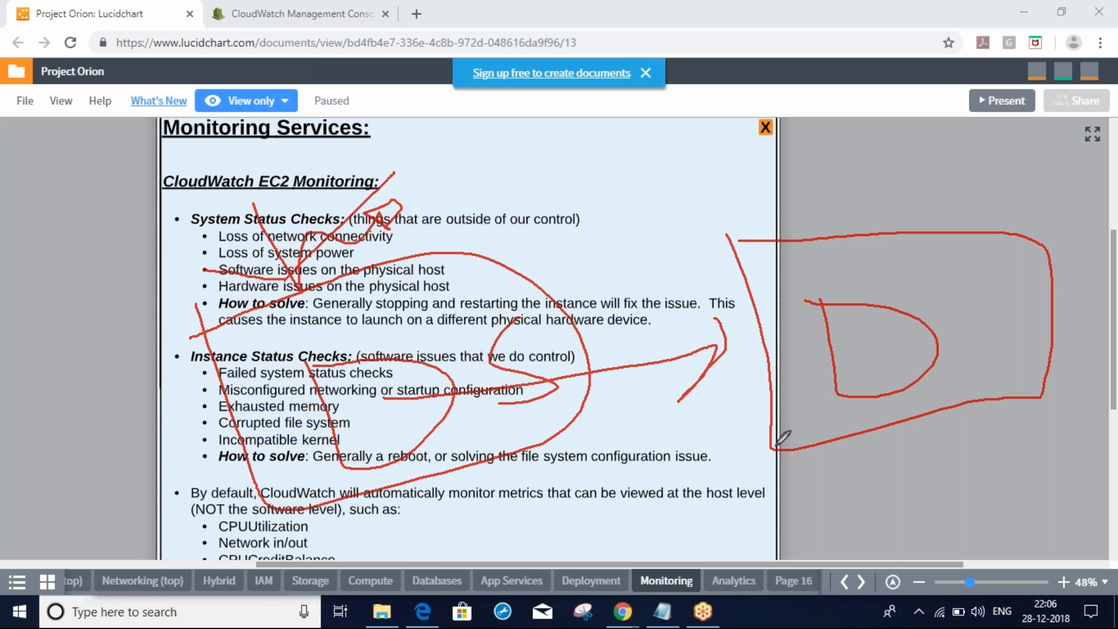
pyautogui.moveTo(872, 302); pyautogui.dragTo(931, 293)
# Clear the red annotations, scroll down to reveal the remaining default metrics like CPUCreditUsage, then return to EC2
pyautogui.click(942, 61)
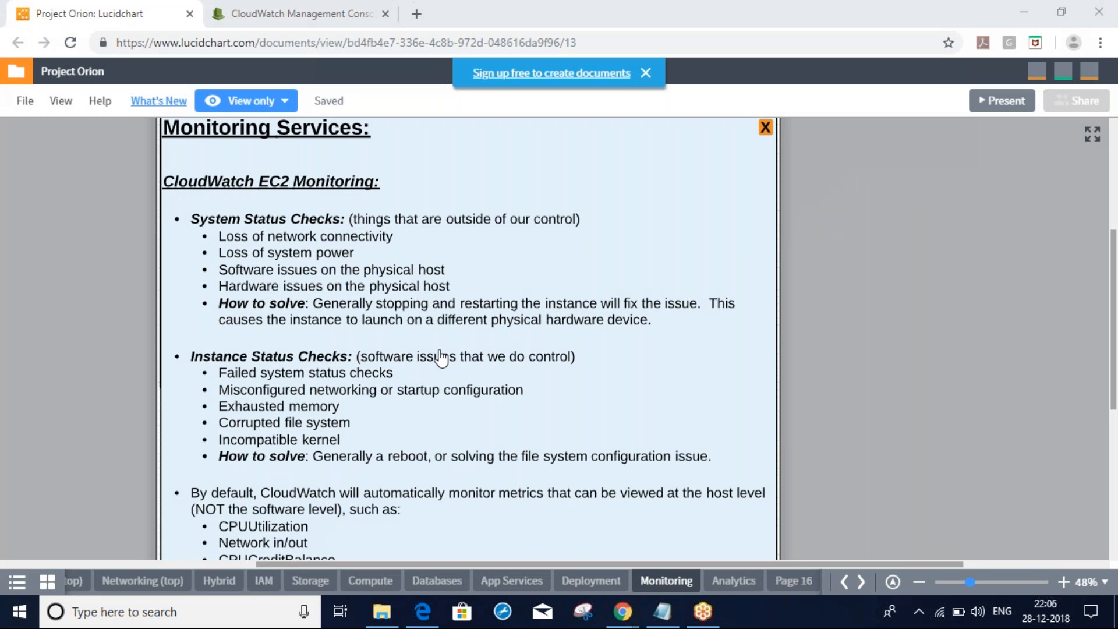
pyautogui.click(411, 444)
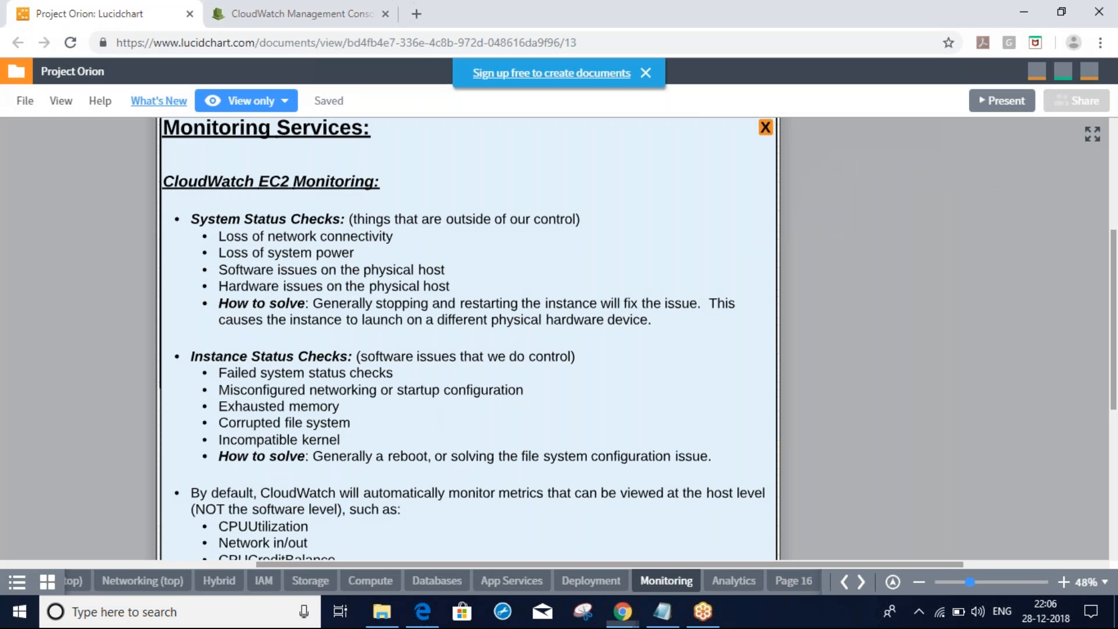
pyautogui.moveTo(411, 444); pyautogui.dragTo(410, 413)
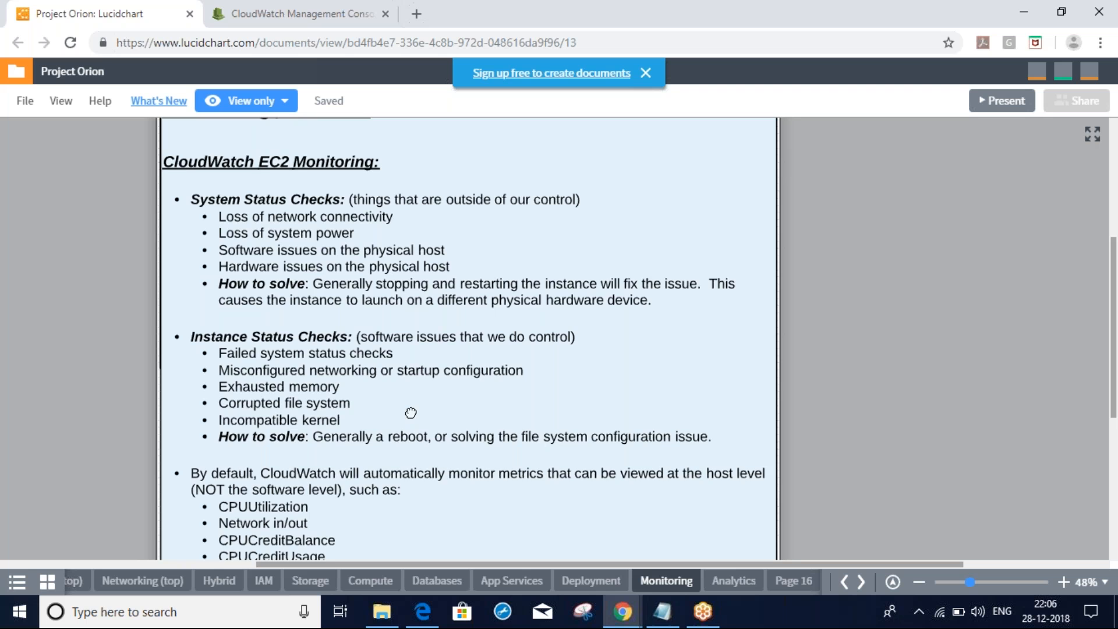
pyautogui.scroll(-1, 410, 412)
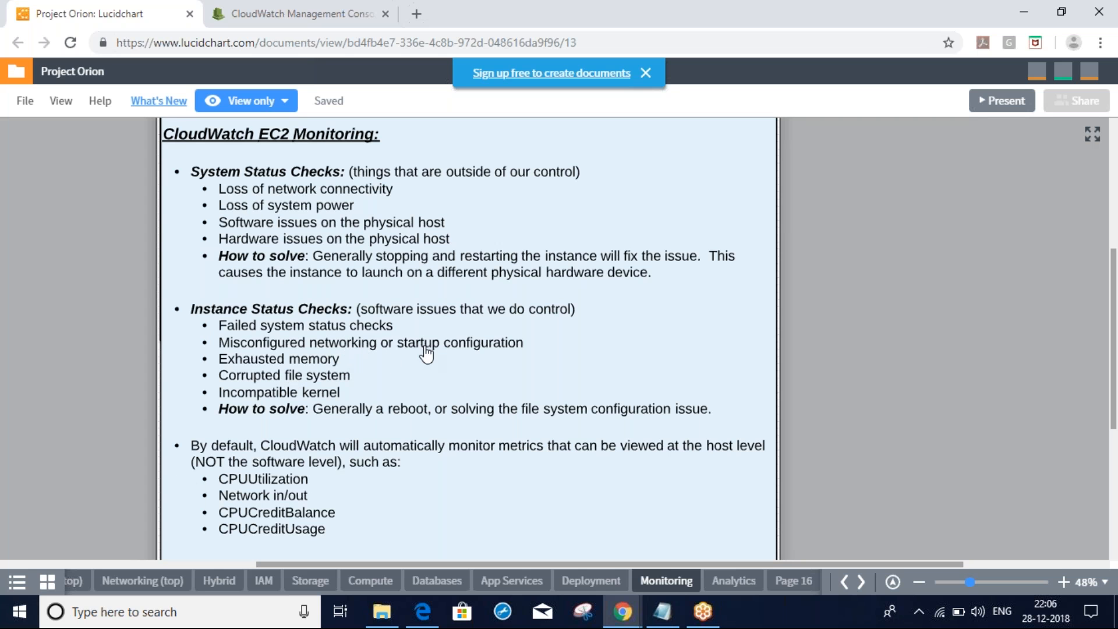
pyautogui.hotkey('alt', 'Tab')
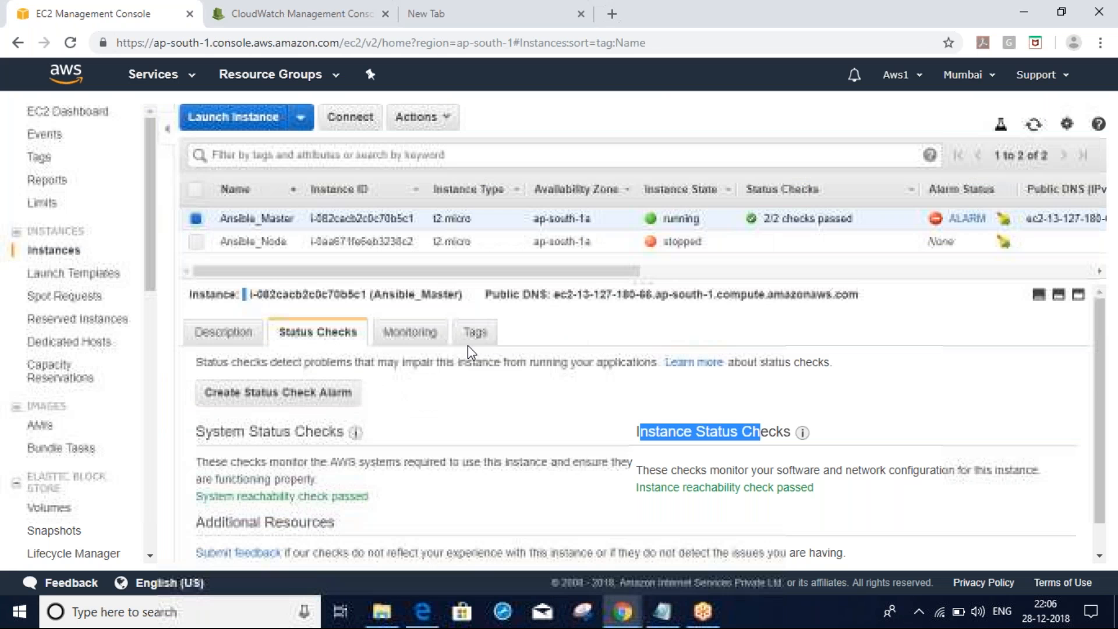
# Clear the text highlight in Ansible_Master's Status Checks tab and review the passed checks
pyautogui.click(526, 495)
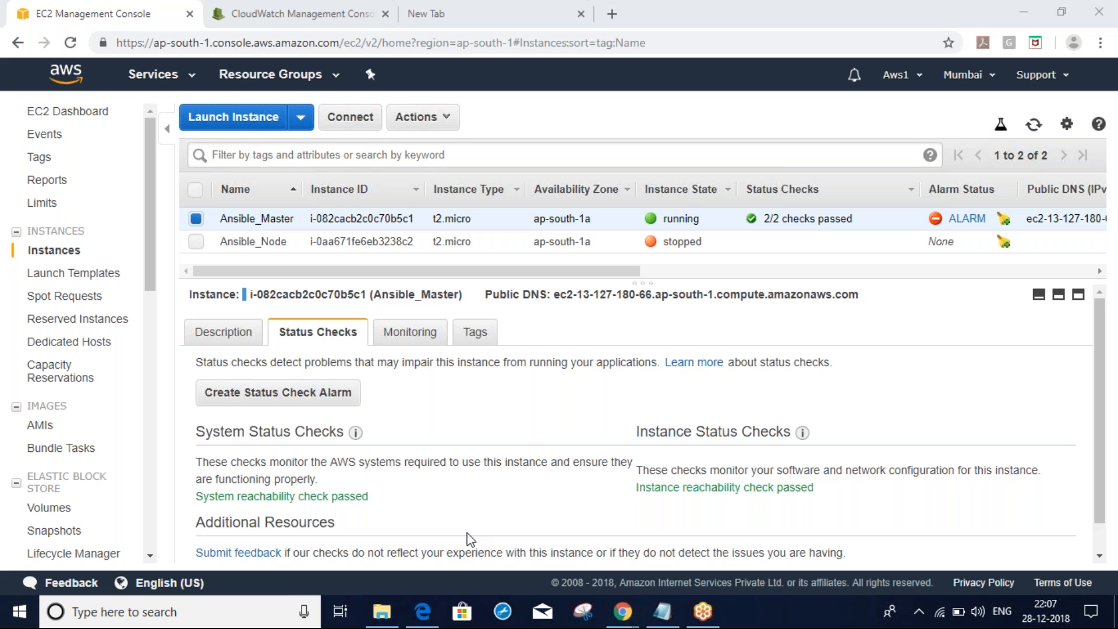
pyautogui.click(434, 531)
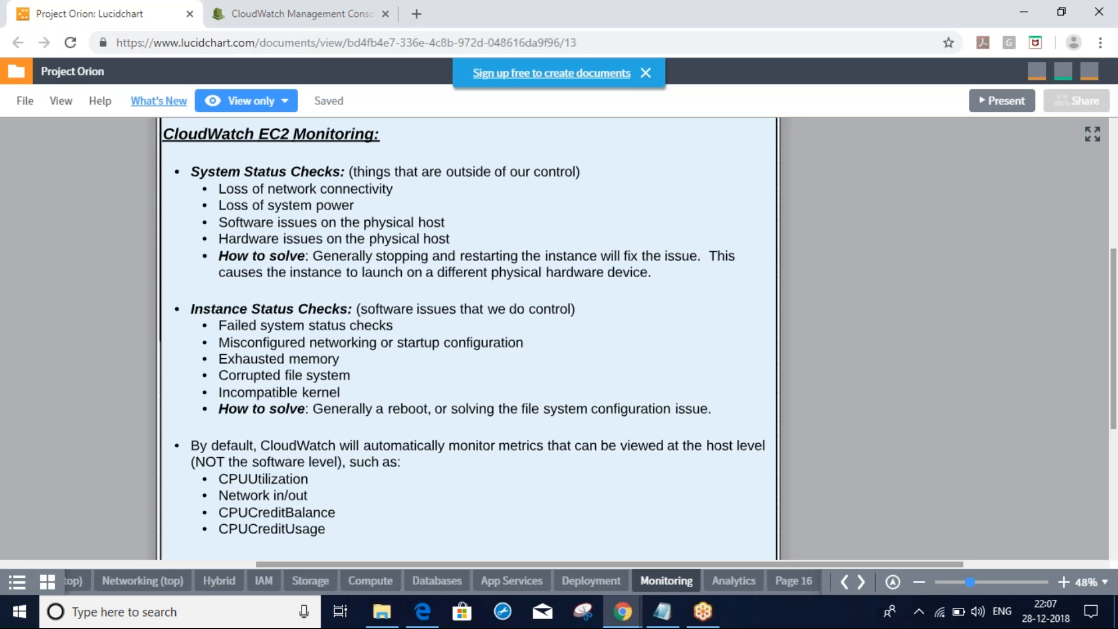
pyautogui.hotkey('alt', 'Tab')
pyautogui.press('Escape')
pyautogui.click(273, 6)
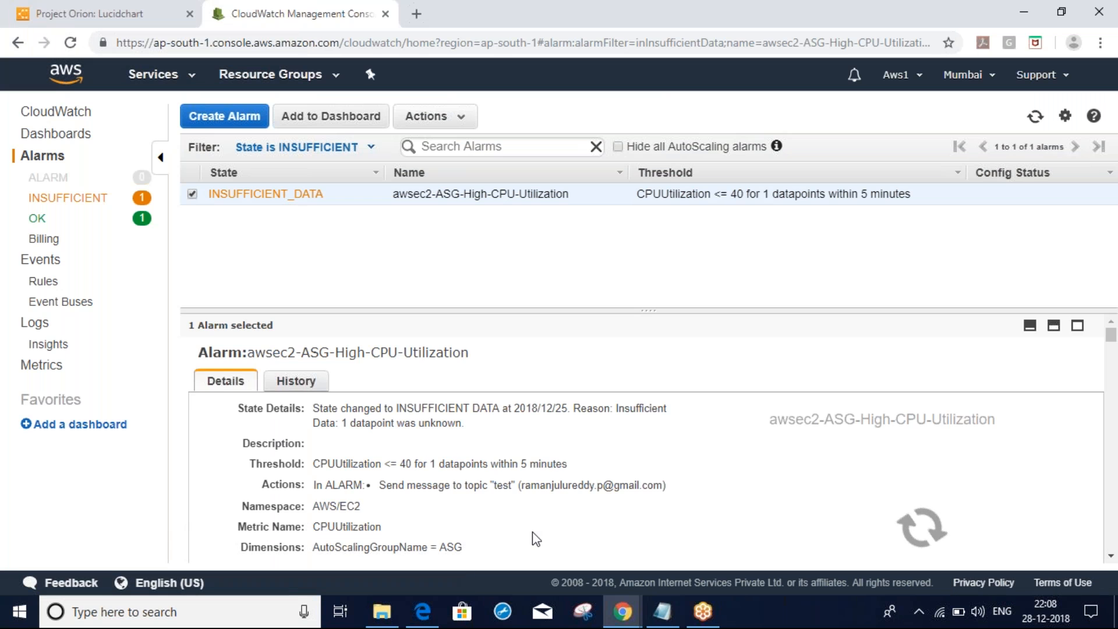
# Scroll the alarm's Details down to Metric Name, the CPUUtilization threshold graph and the Treat missing data help
pyautogui.scroll(-3, 533, 532)
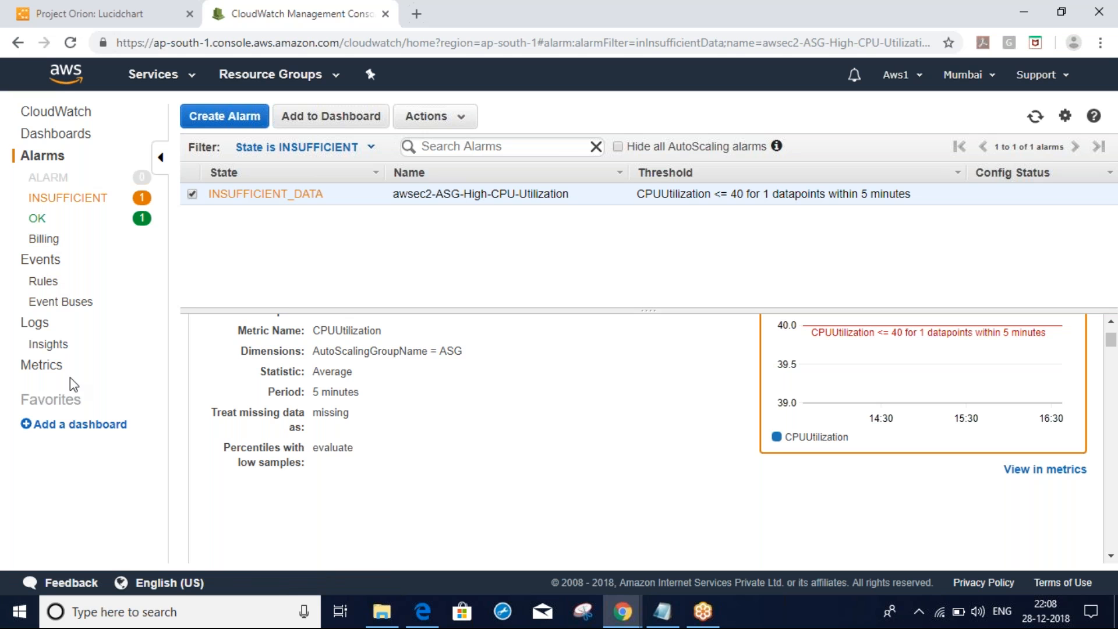
pyautogui.moveTo(340, 469)
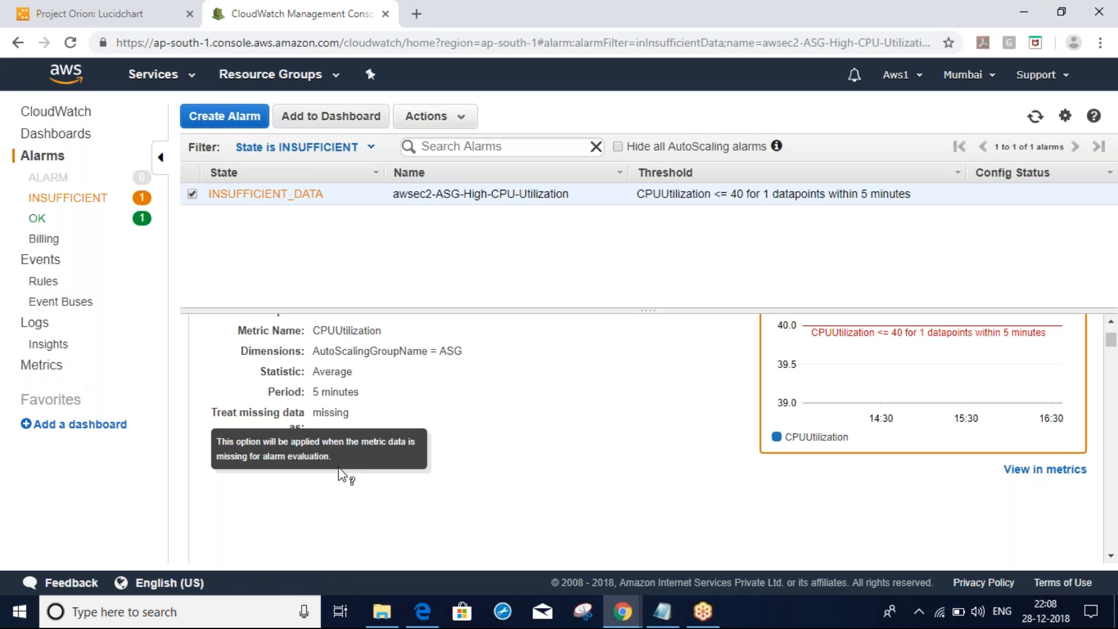
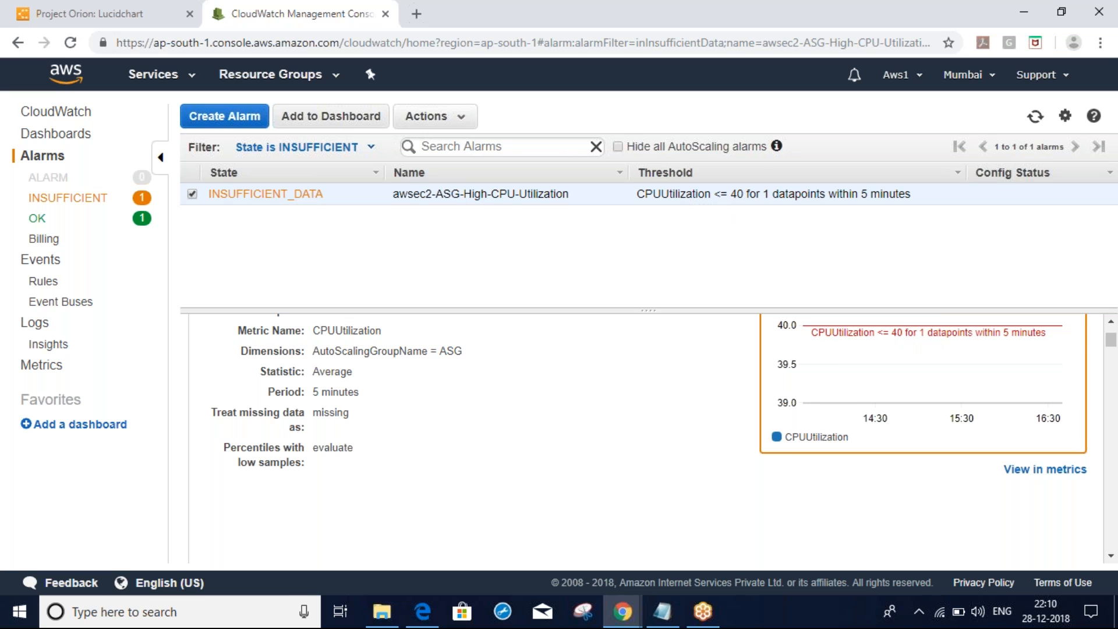
# Filter CloudWatch alarms to OK state, then list all alarms: awsec2-ASG-High-CPU-Utilization and test
pyautogui.moveTo(815, 326)
pyautogui.moveTo(820, 444)
pyautogui.click(39, 221)
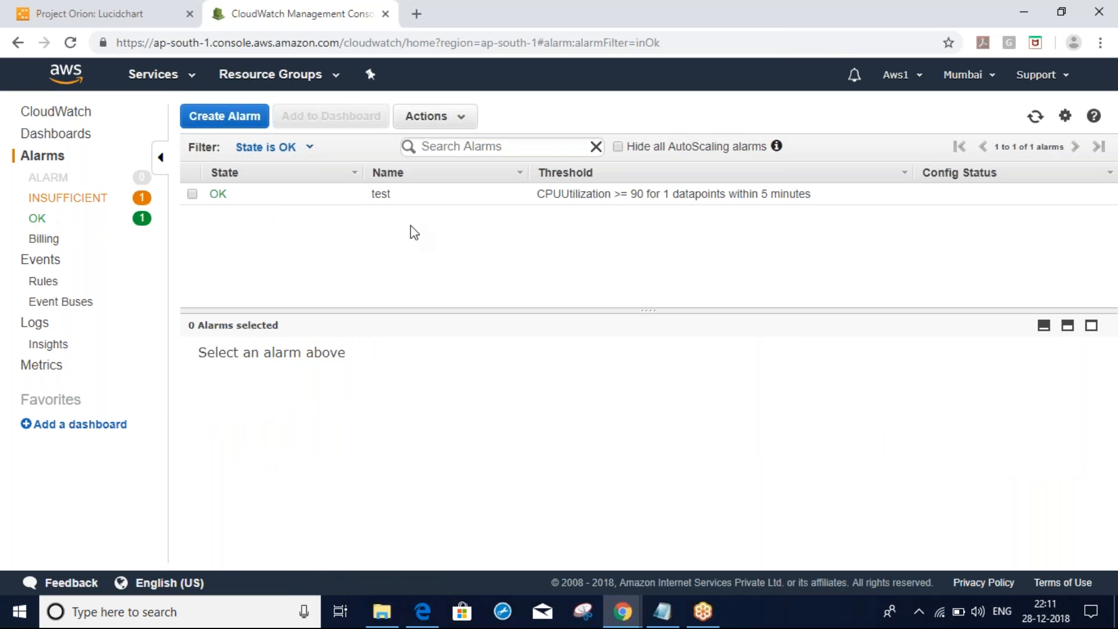
pyautogui.click(38, 161)
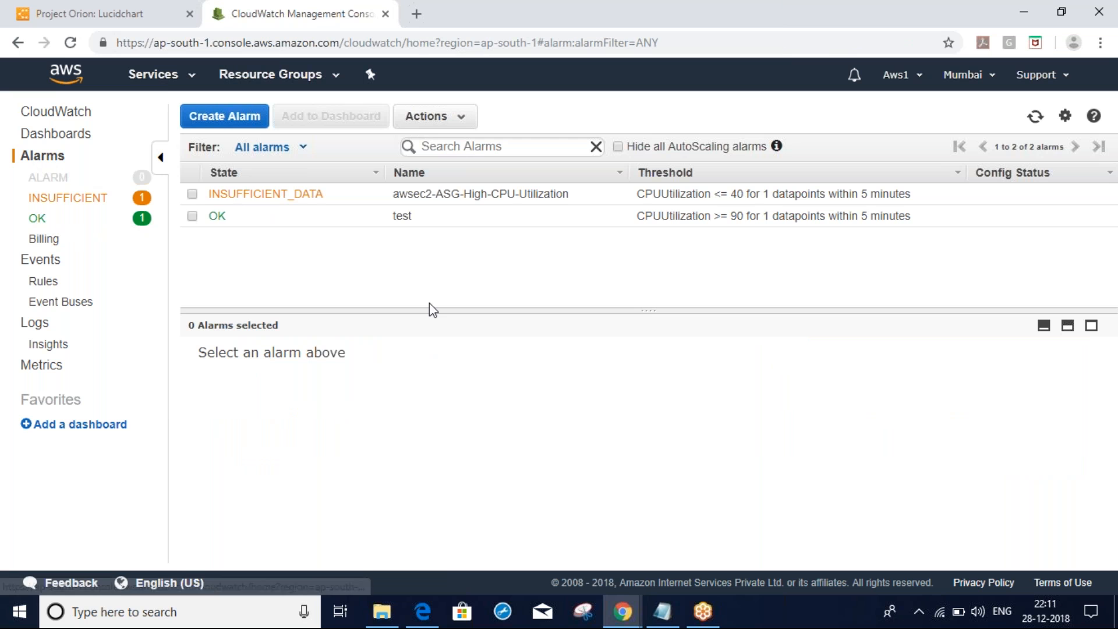
# Look over the EC2 instances' status checks, then bring up the Project Orion Lucidchart notes
pyautogui.hotkey('alt', 'Tab')
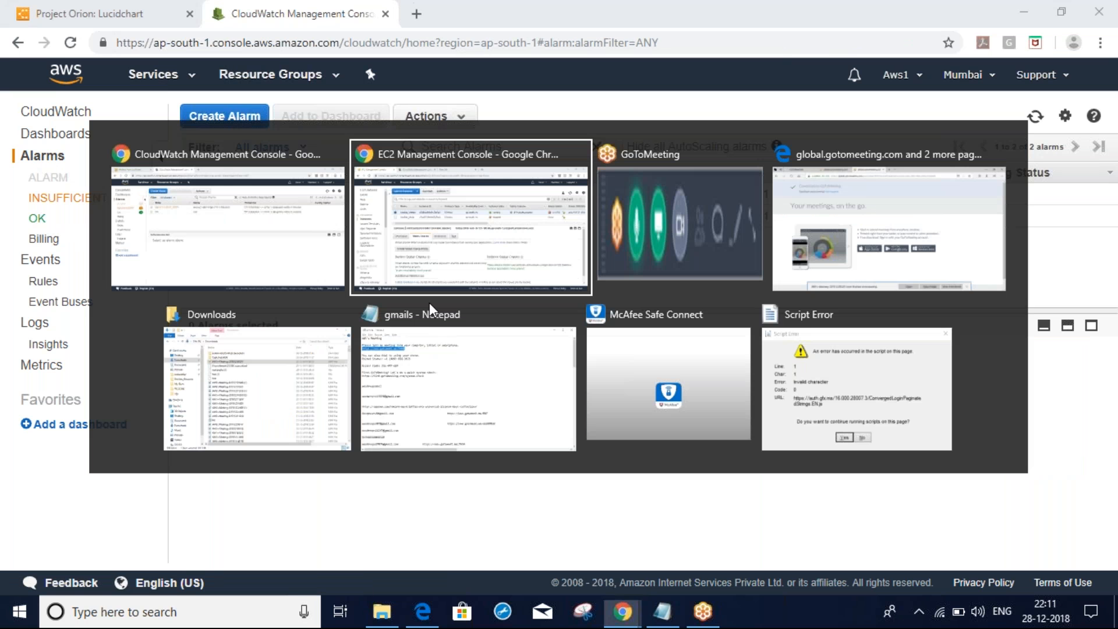
pyautogui.hotkey('alt', 'Tab')
pyautogui.hotkey('alt', 'Tab')
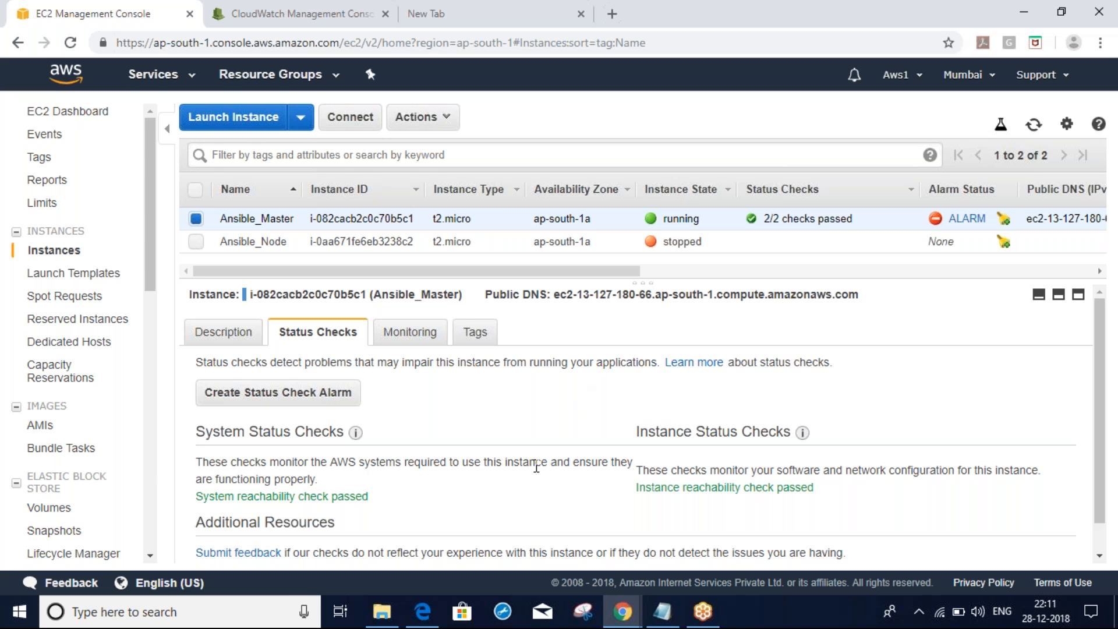
pyautogui.hotkey('alt', 'Tab')
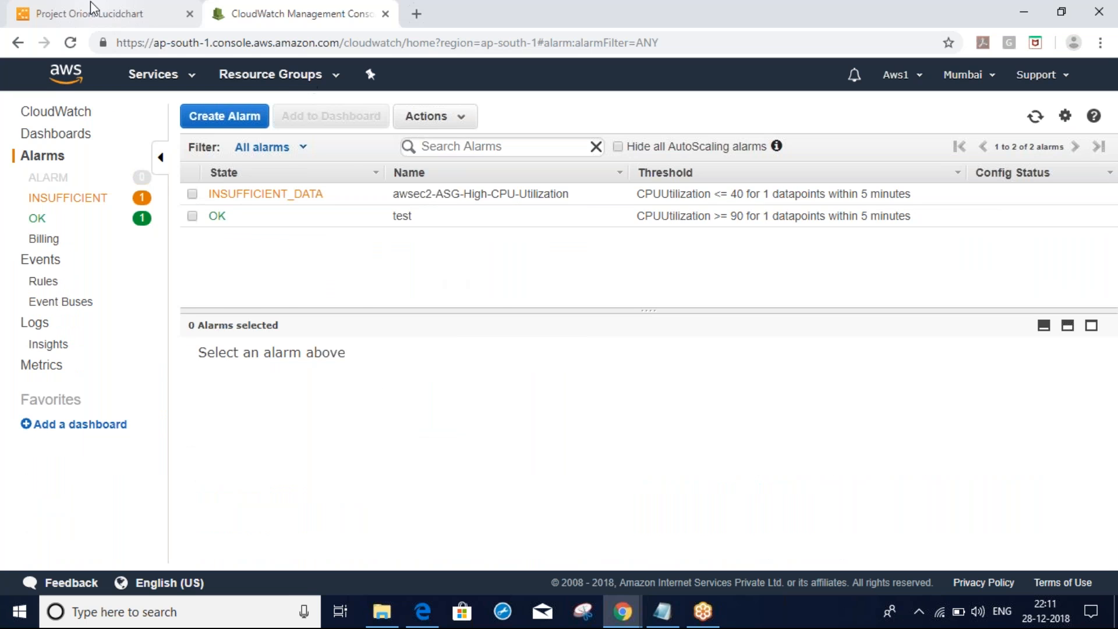
pyautogui.click(90, 9)
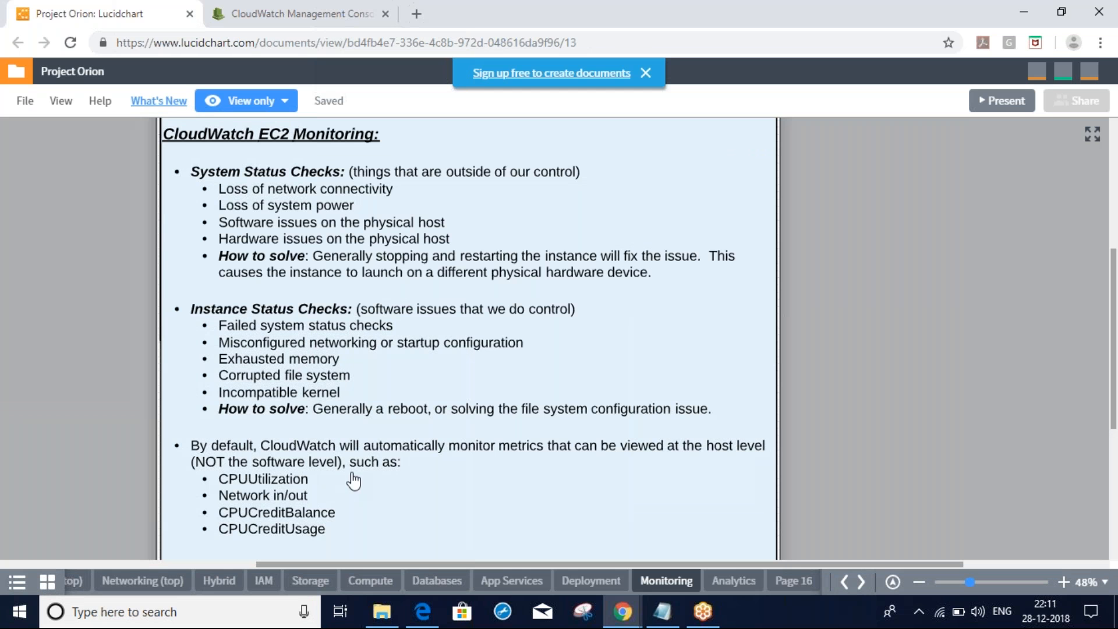
# Pan the Monitoring Services notes up to the Orion Papers header, then close that overlay
pyautogui.moveTo(352, 466); pyautogui.dragTo(337, 361)
pyautogui.moveTo(581, 296); pyautogui.dragTo(493, 522)
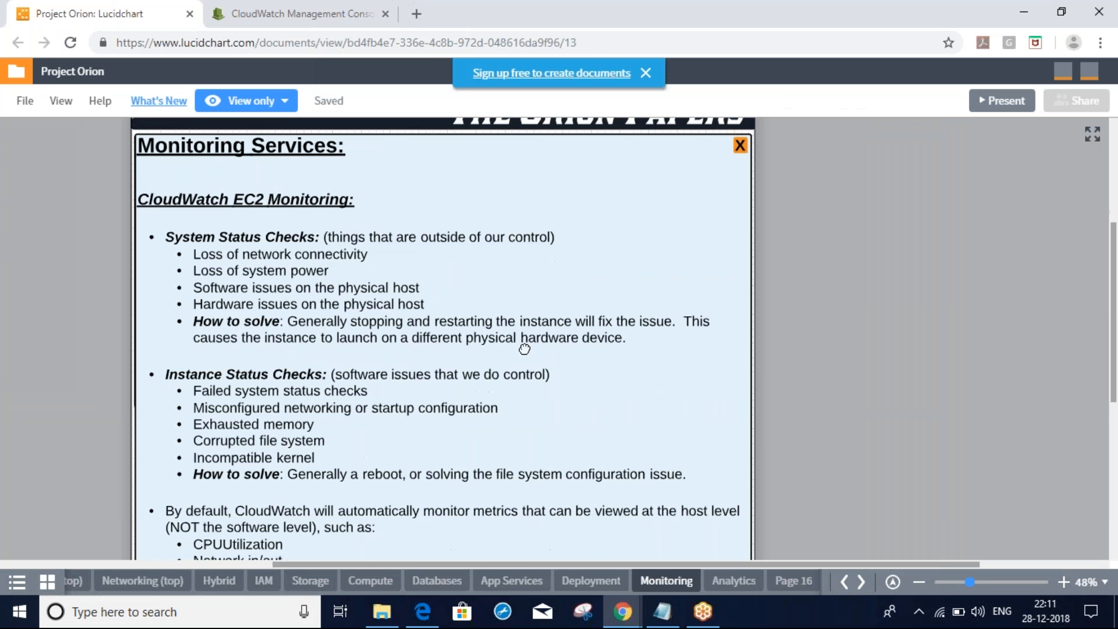
pyautogui.moveTo(524, 348); pyautogui.dragTo(524, 381)
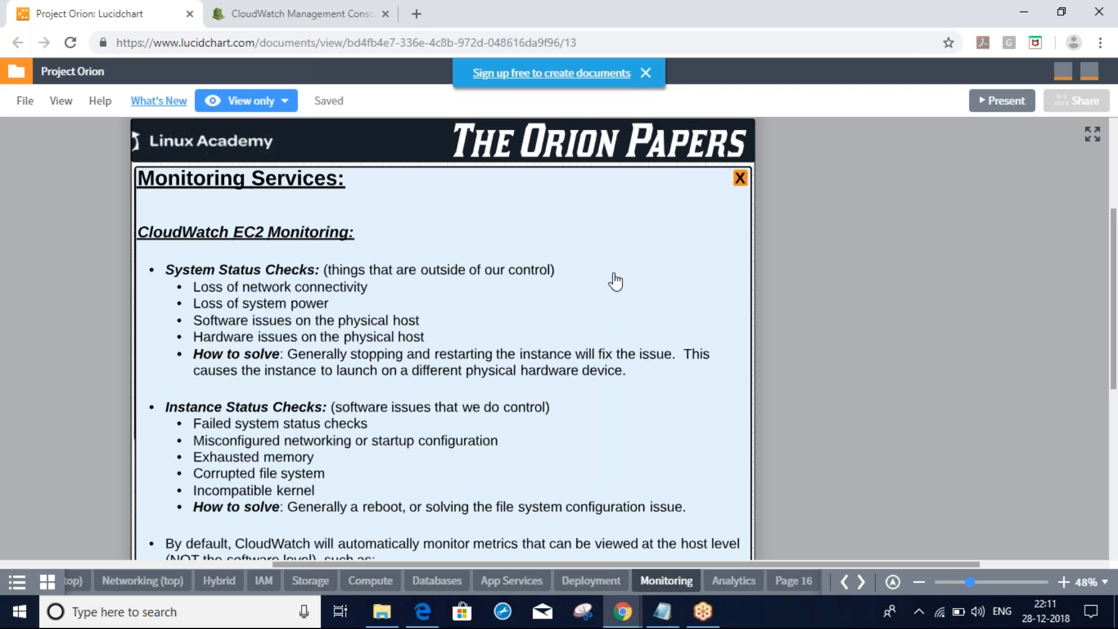
pyautogui.click(740, 179)
# Open the VPC Flow Logs notes page, then return to the AWS console's full services list
pyautogui.scroll(-1, 620, 249)
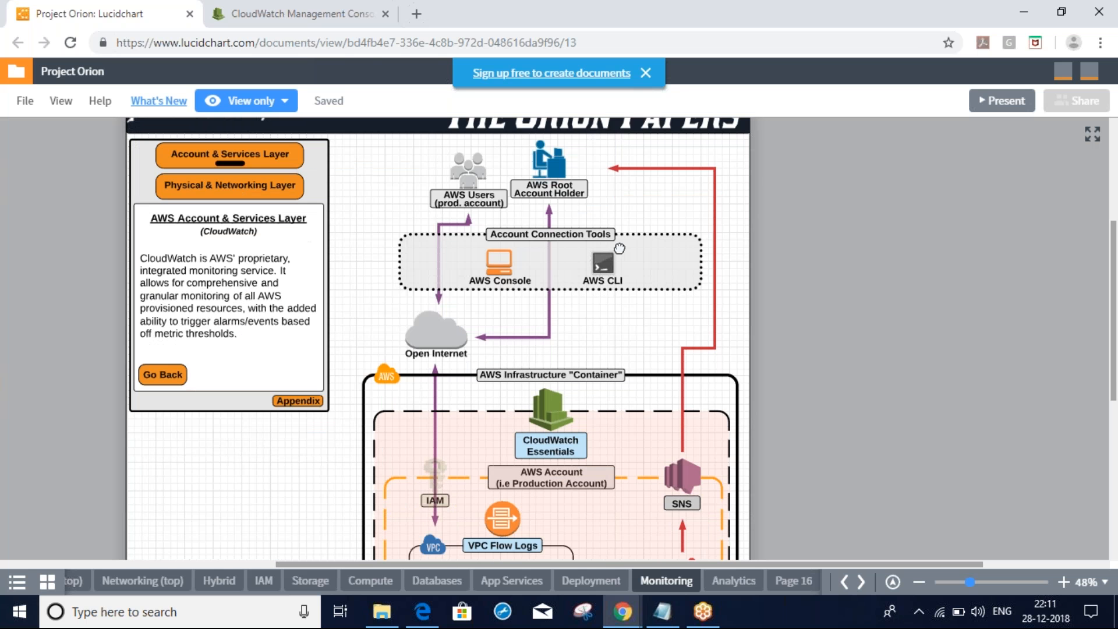
pyautogui.scroll(-3, 619, 249)
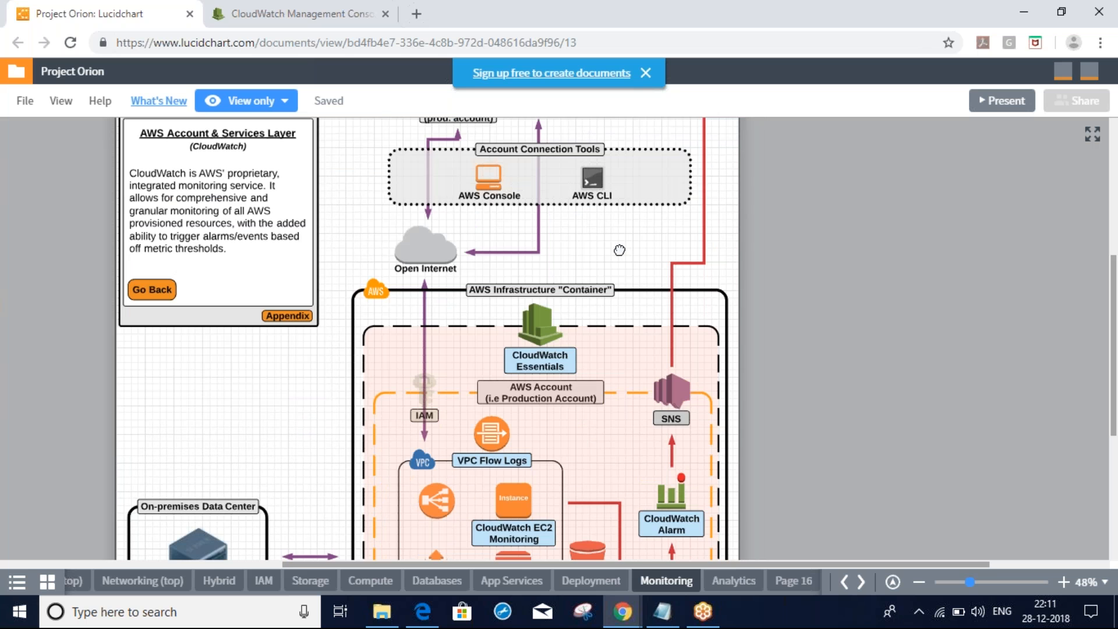
pyautogui.scroll(-2, 619, 249)
pyautogui.click(477, 399)
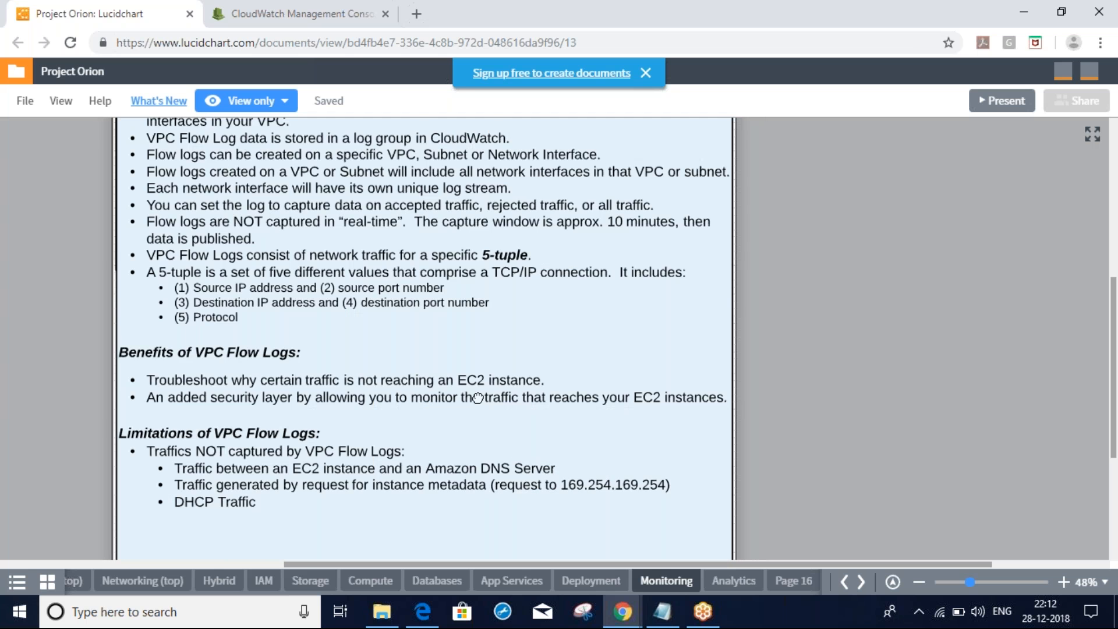
pyautogui.moveTo(478, 398); pyautogui.dragTo(498, 517)
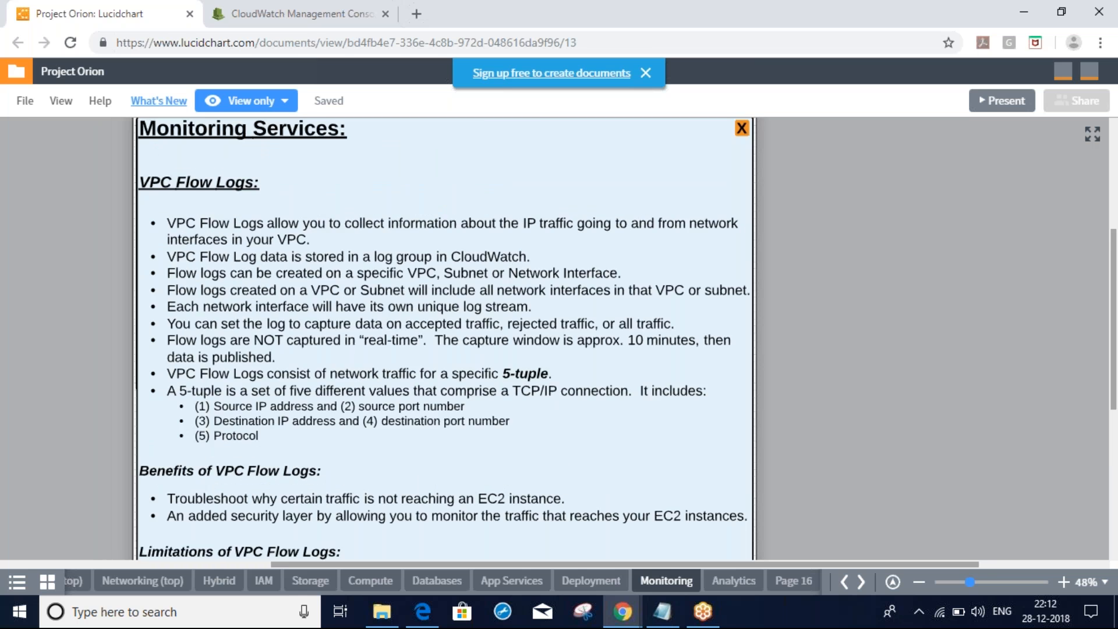
pyautogui.click(300, 14)
pyautogui.click(192, 80)
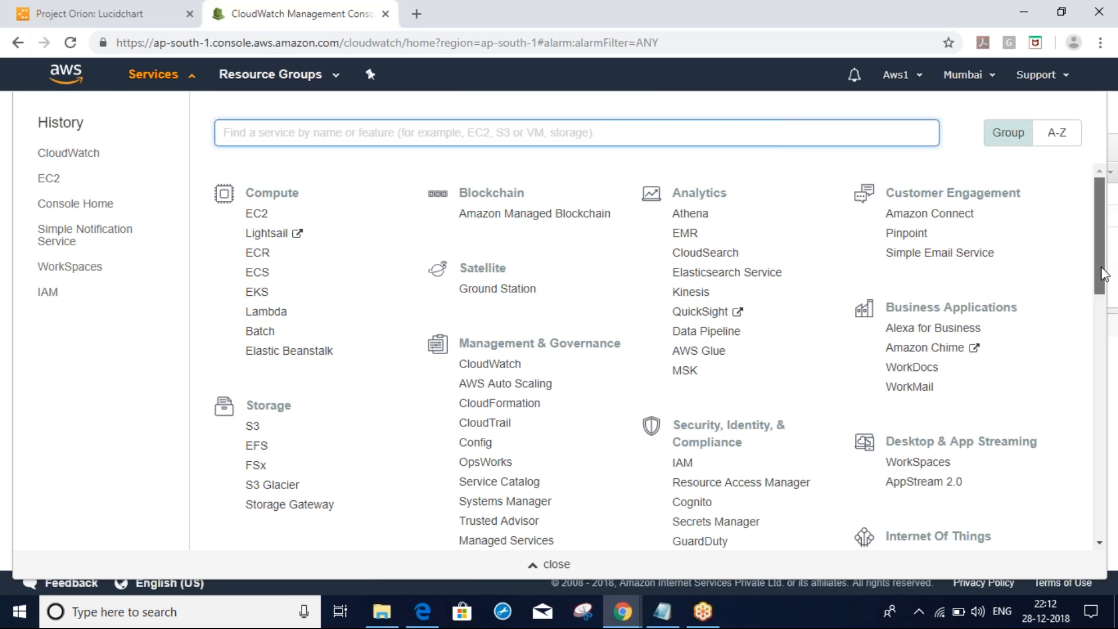
# Go to VPC and list Your VPCs, showing default vpc-50557438 with CIDR 172.31.0.0/16
pyautogui.moveTo(1105, 274); pyautogui.dragTo(1112, 422)
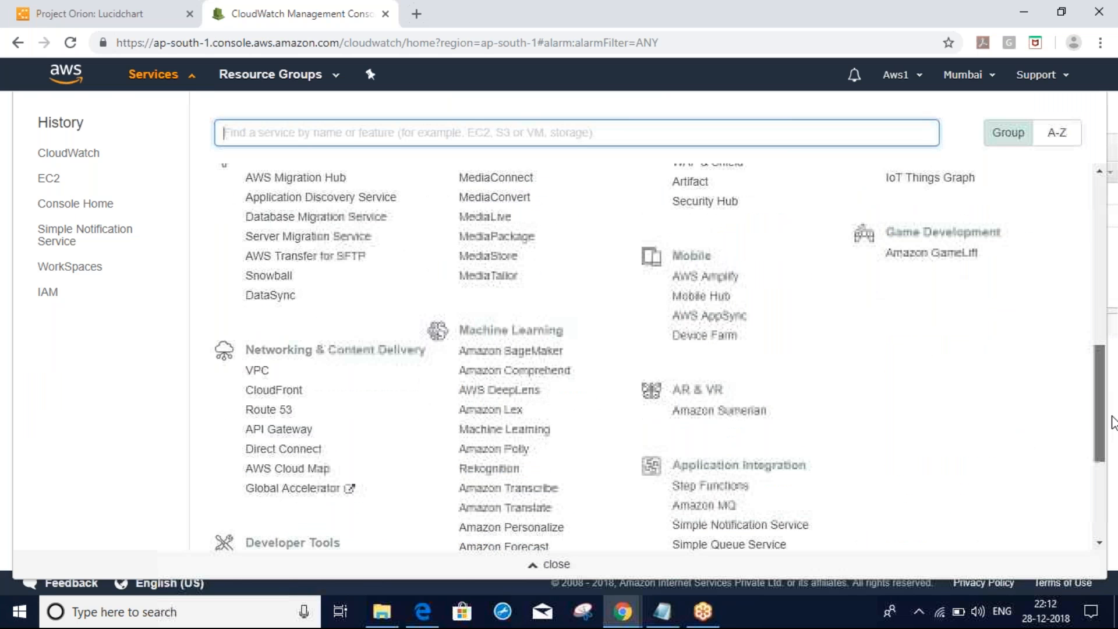
pyautogui.click(258, 375)
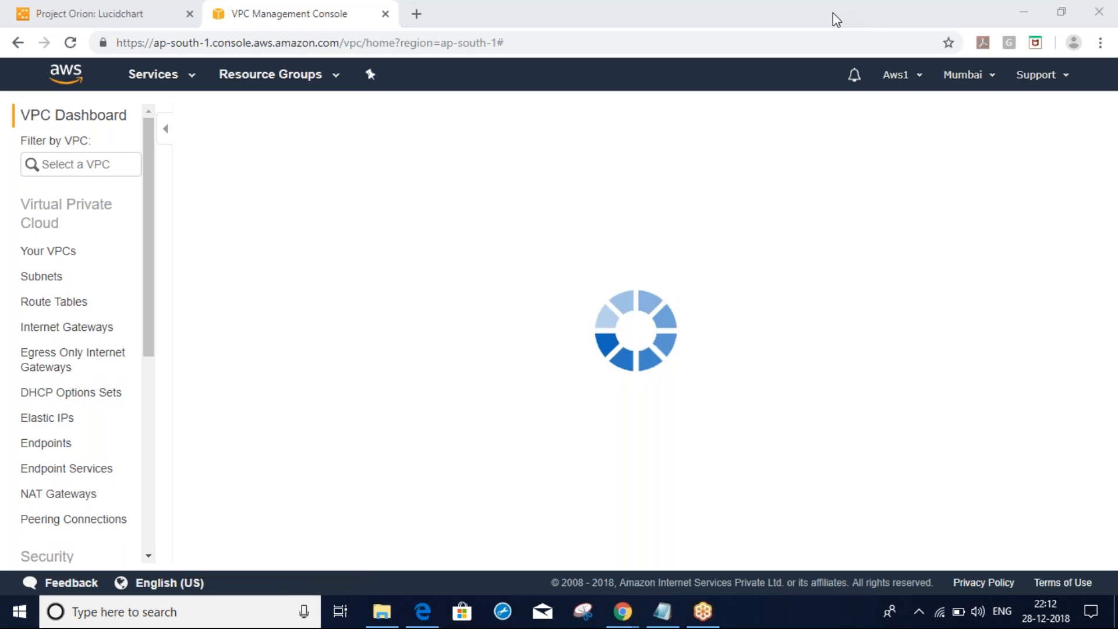
pyautogui.click(55, 251)
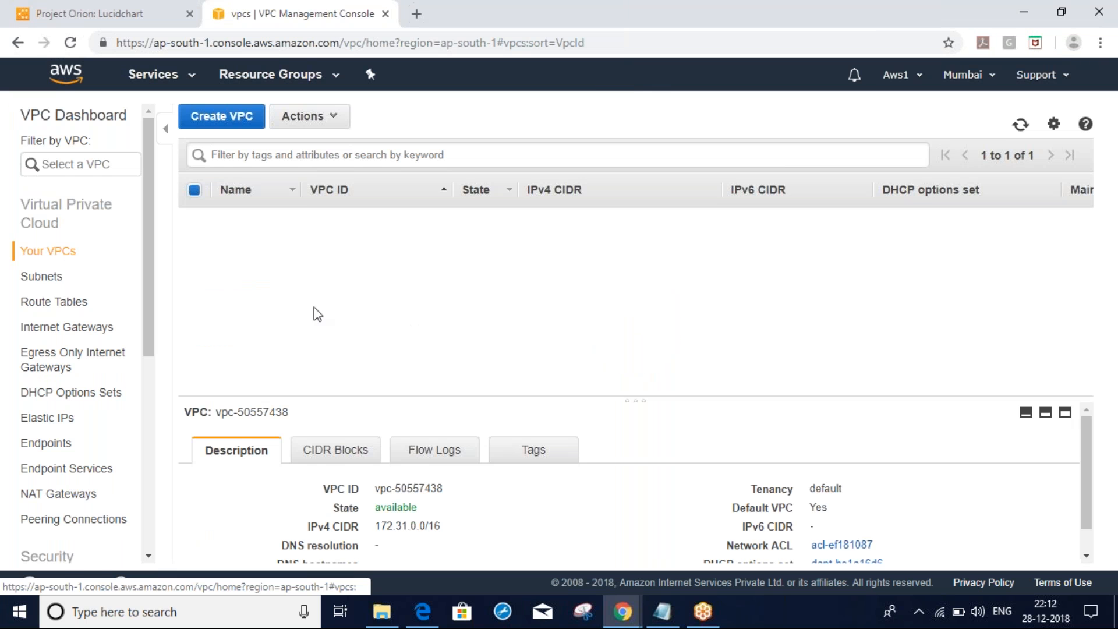
# Show vpc-50557438's Flow Logs tab in an enlarged details pane and highlight its description
pyautogui.click(437, 455)
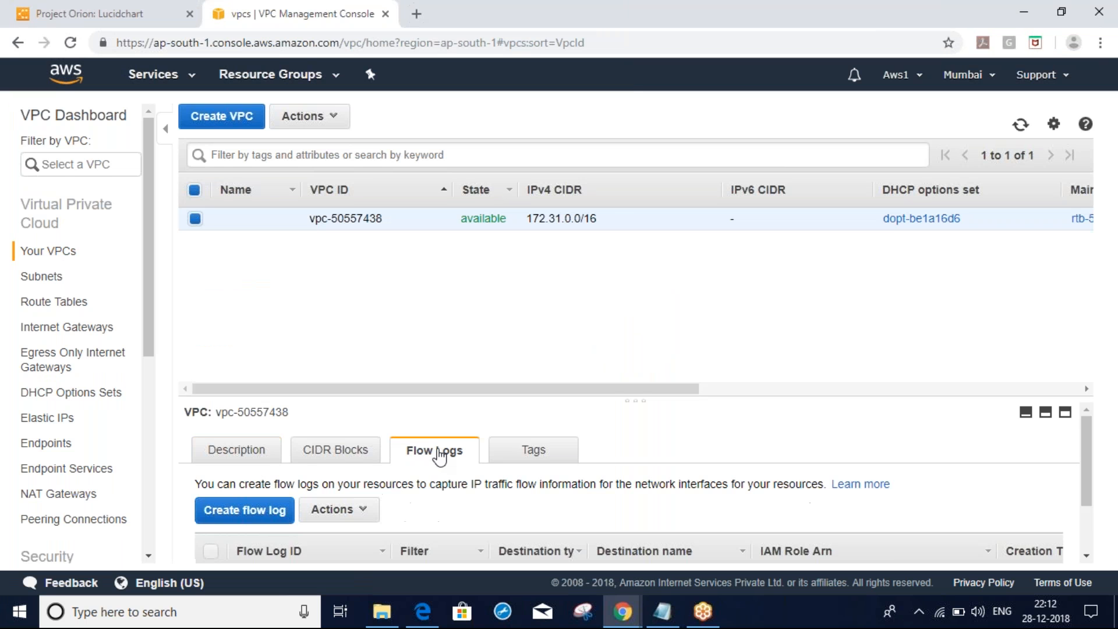
pyautogui.moveTo(633, 404); pyautogui.dragTo(597, 301)
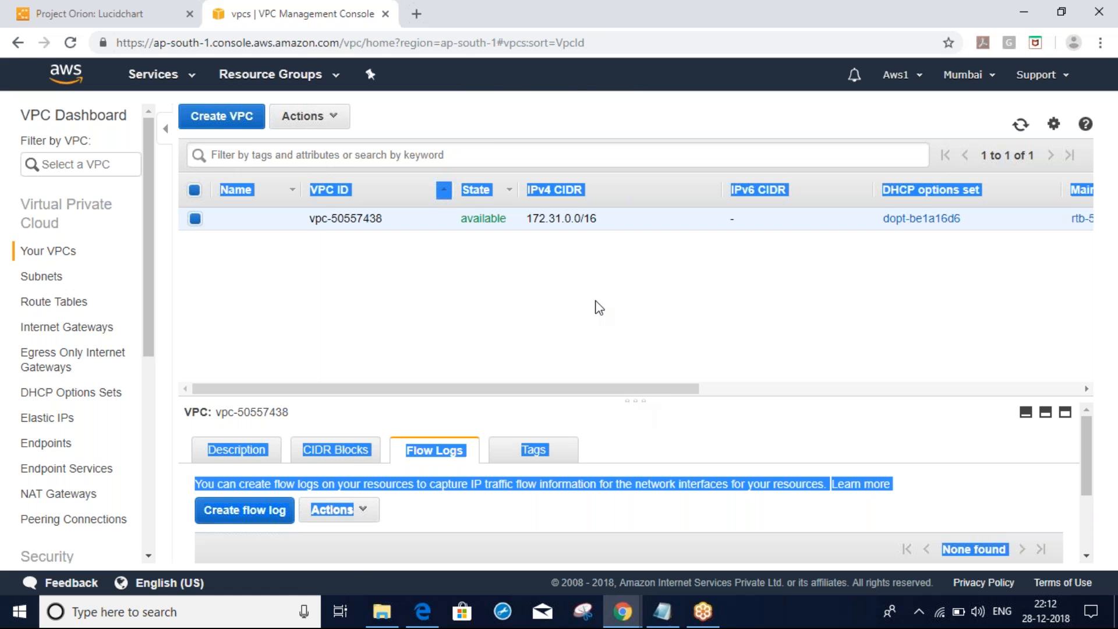
pyautogui.click(668, 409)
pyautogui.moveTo(632, 400); pyautogui.dragTo(630, 292)
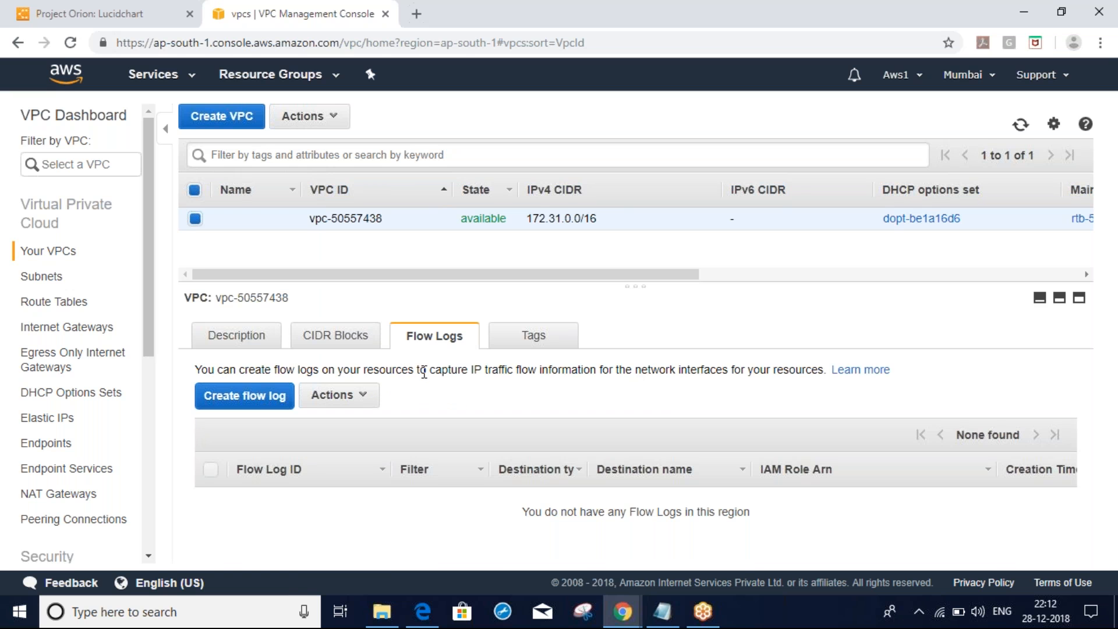
pyautogui.moveTo(373, 370); pyautogui.dragTo(830, 371)
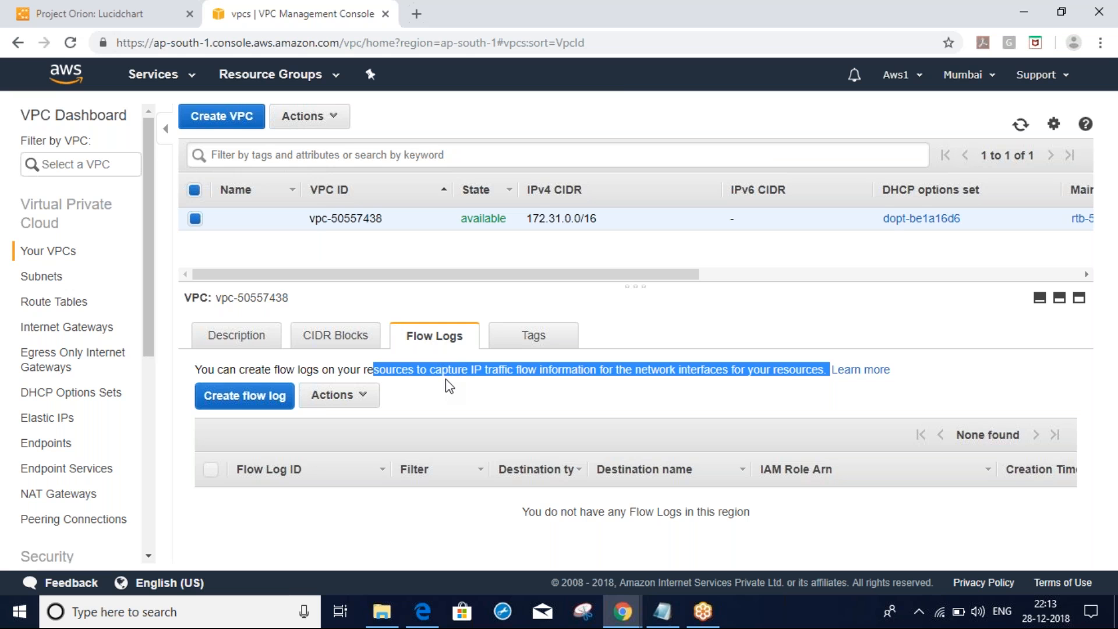
# Return the other window to the CloudWatch home, then start a new flow log for the VPC
pyautogui.hotkey('alt', 'Tab')
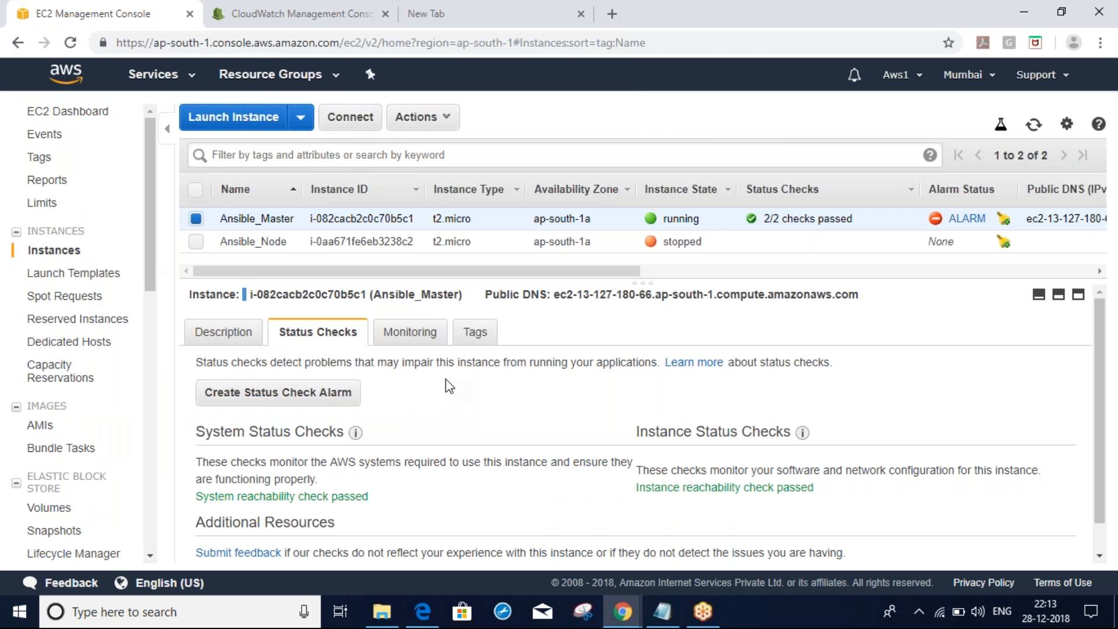
pyautogui.click(301, 14)
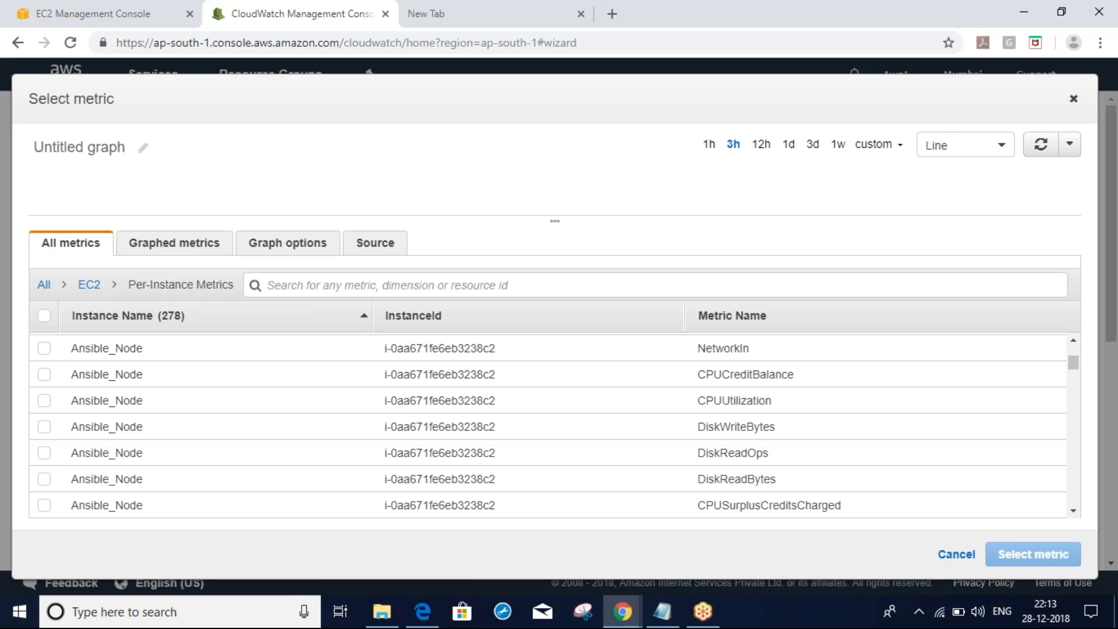
pyautogui.click(1077, 98)
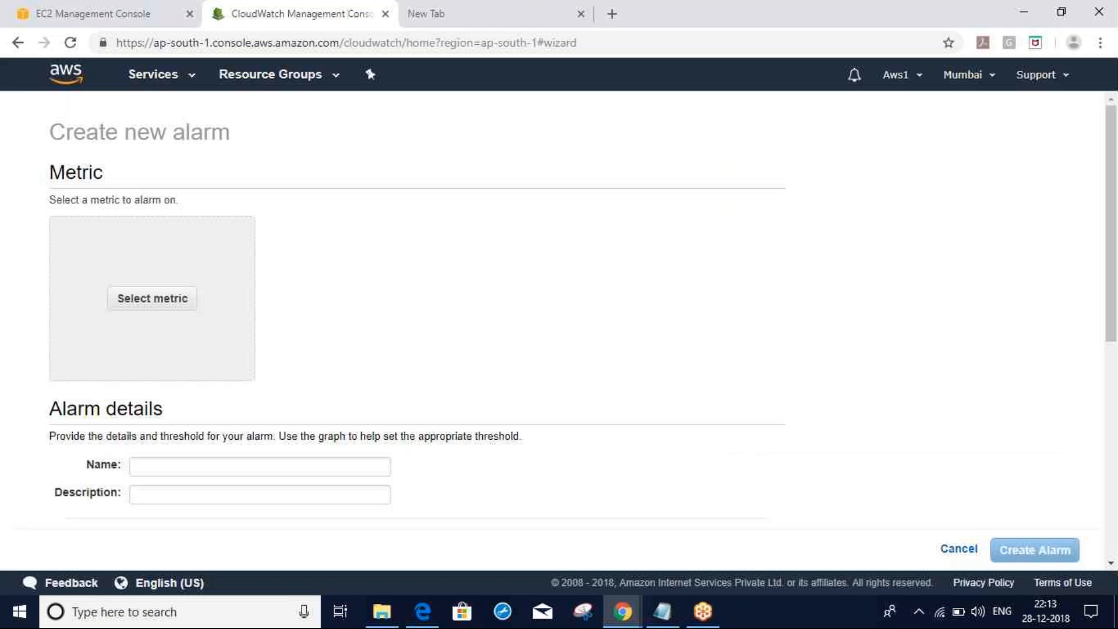
pyautogui.click(191, 77)
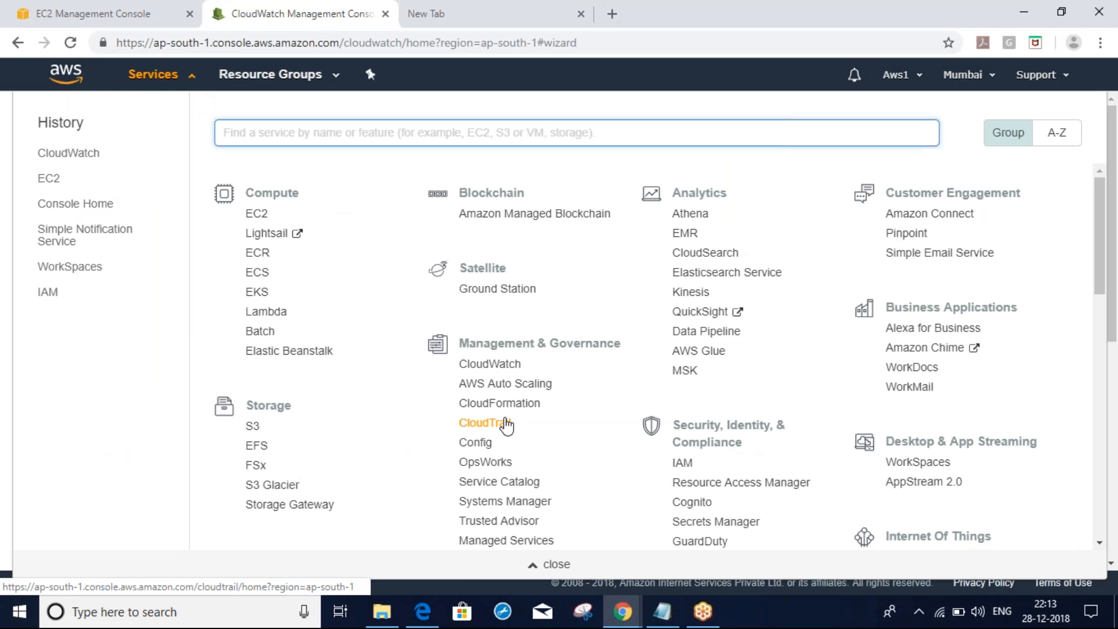
pyautogui.click(490, 366)
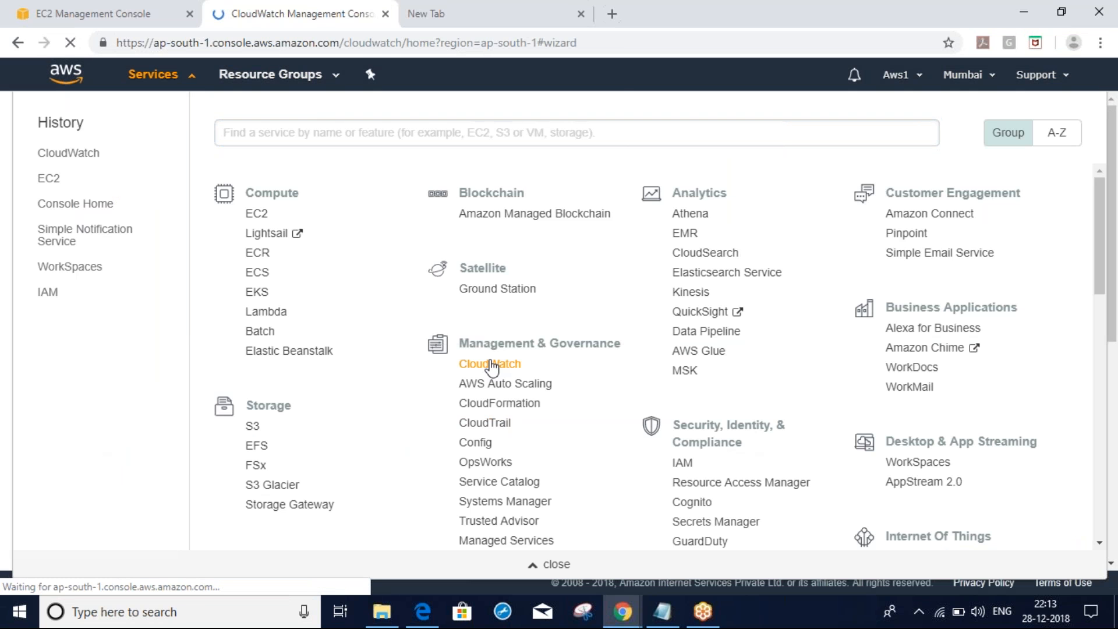
pyautogui.hotkey('alt', 'Tab')
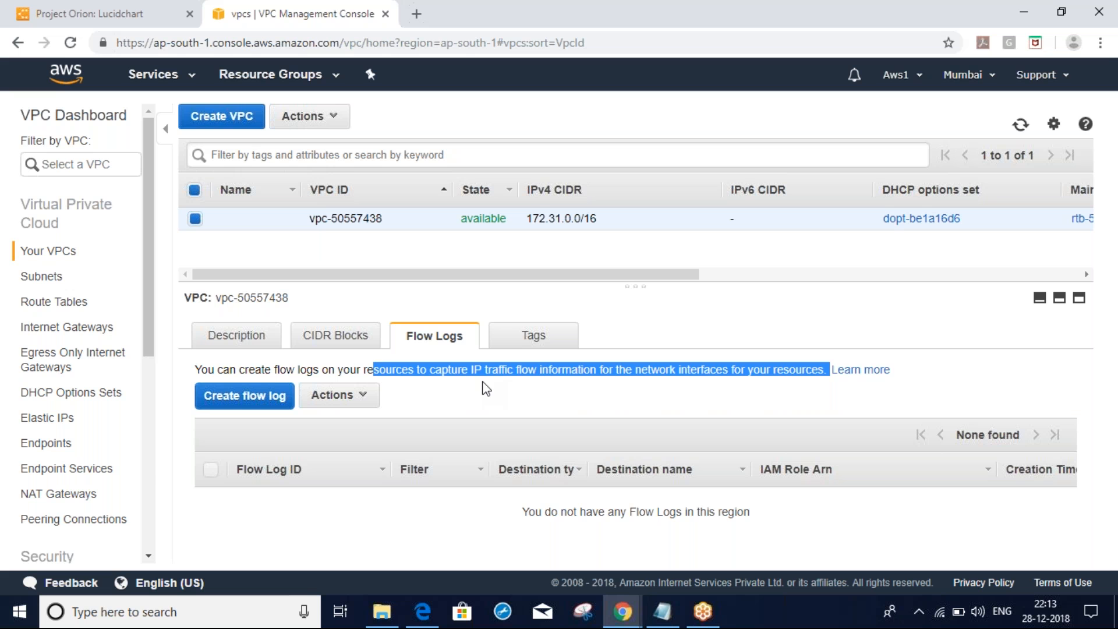
pyautogui.hotkey('alt', 'Tab')
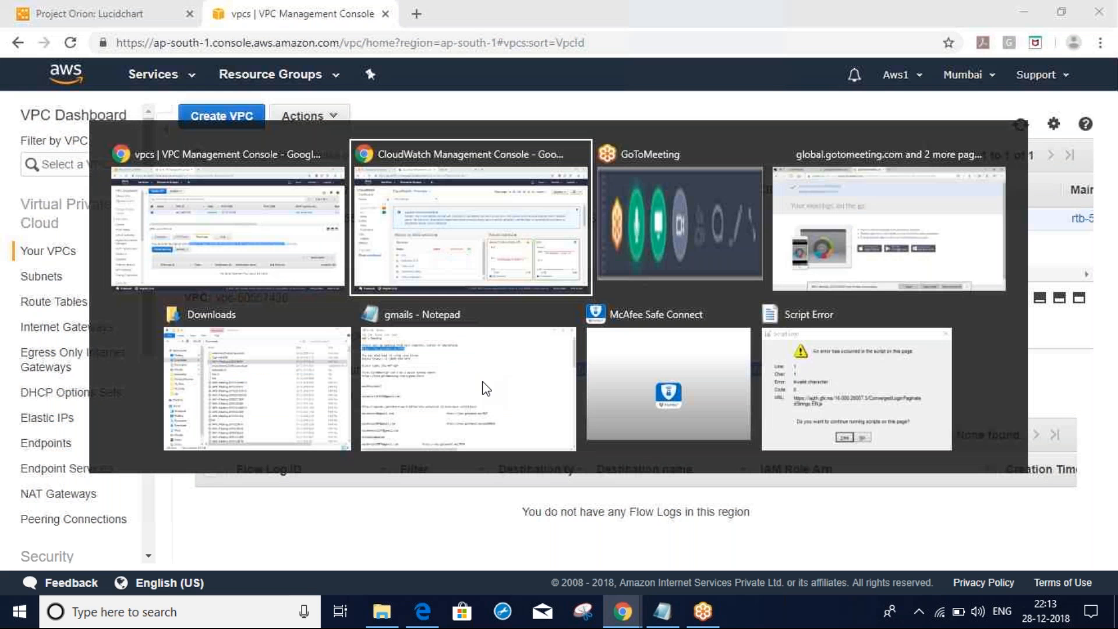
pyautogui.hotkey('alt', 'Tab')
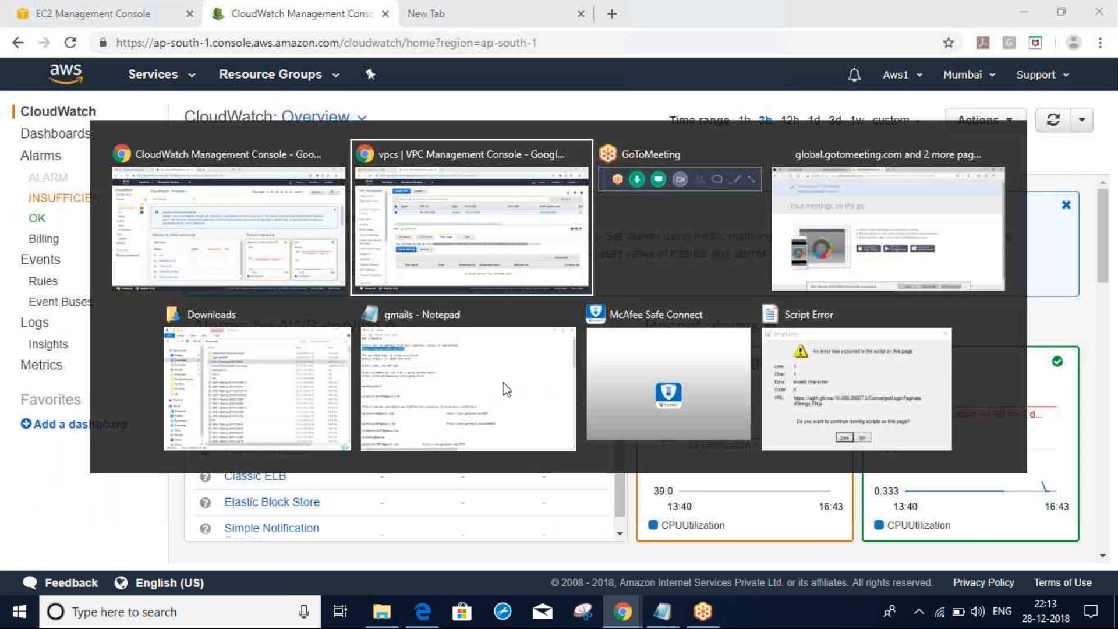
pyautogui.click(250, 403)
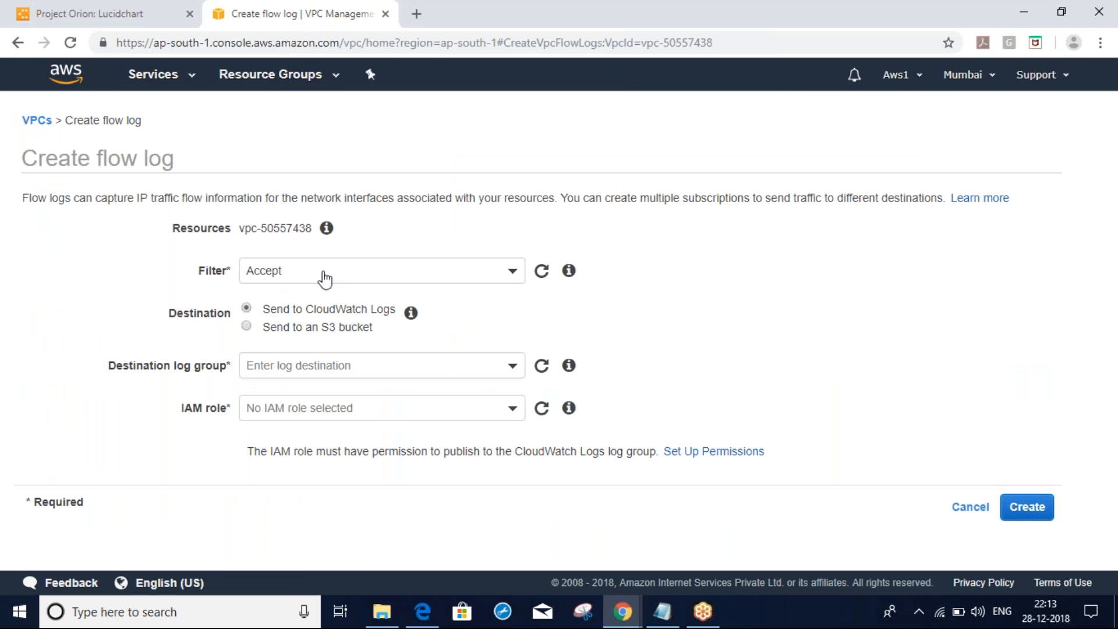
# Set the flow log filter to All and find the destination log group list empty
pyautogui.click(138, 8)
pyautogui.click(303, 274)
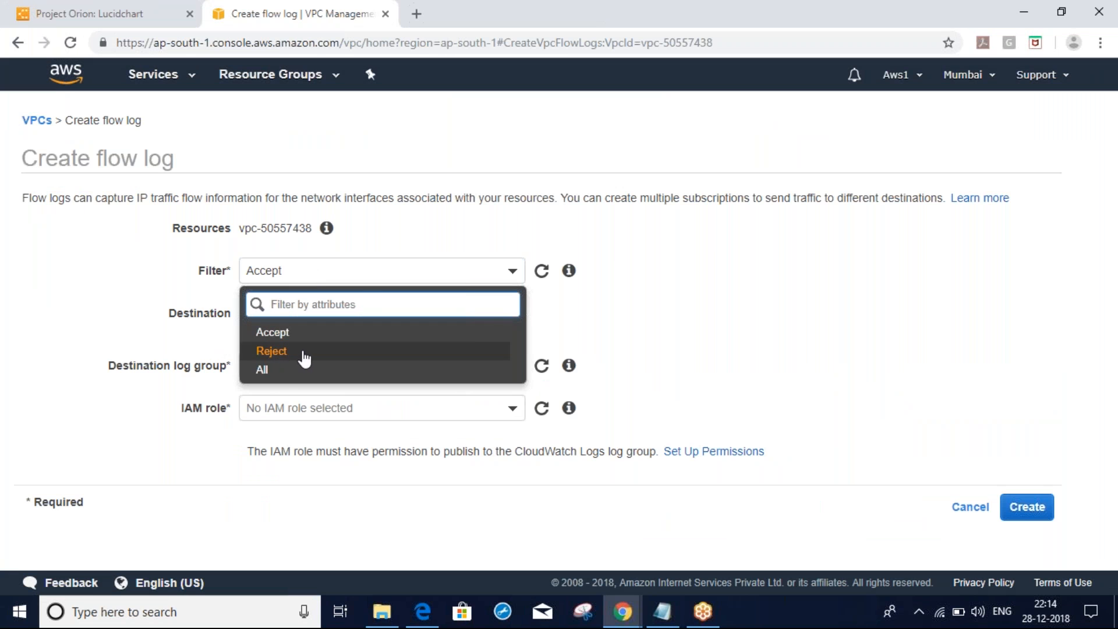
pyautogui.click(282, 374)
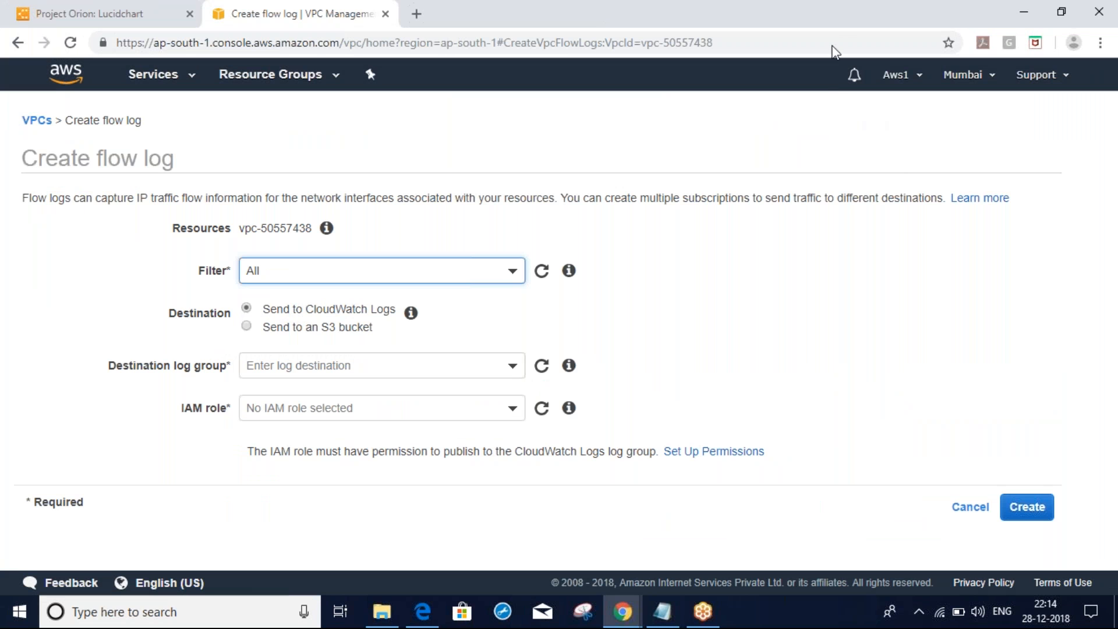
pyautogui.click(822, 17)
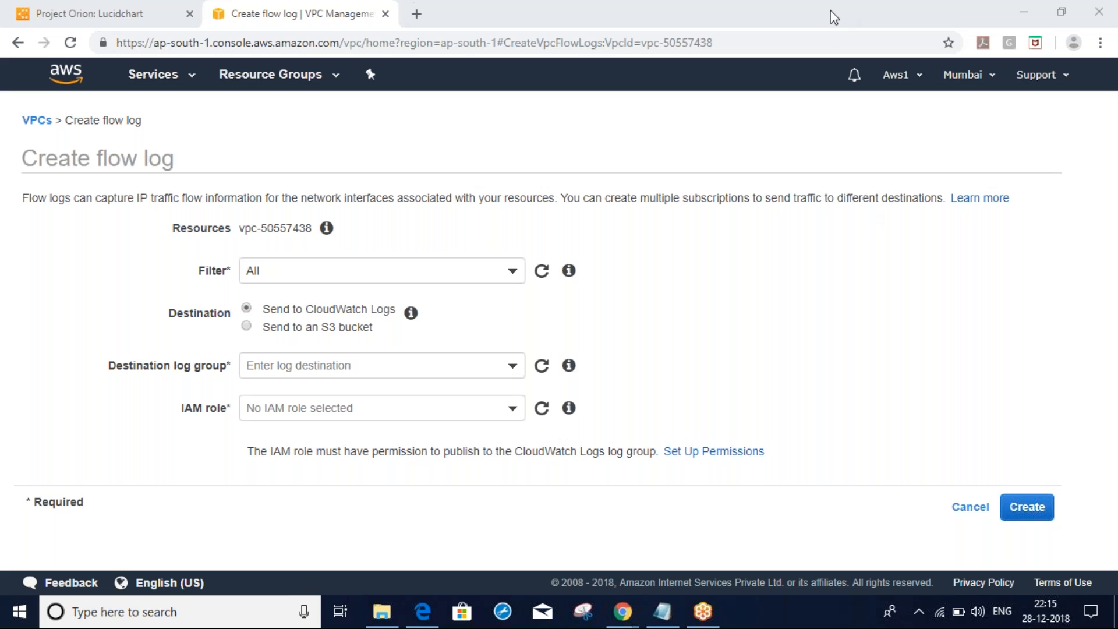
pyautogui.click(759, 343)
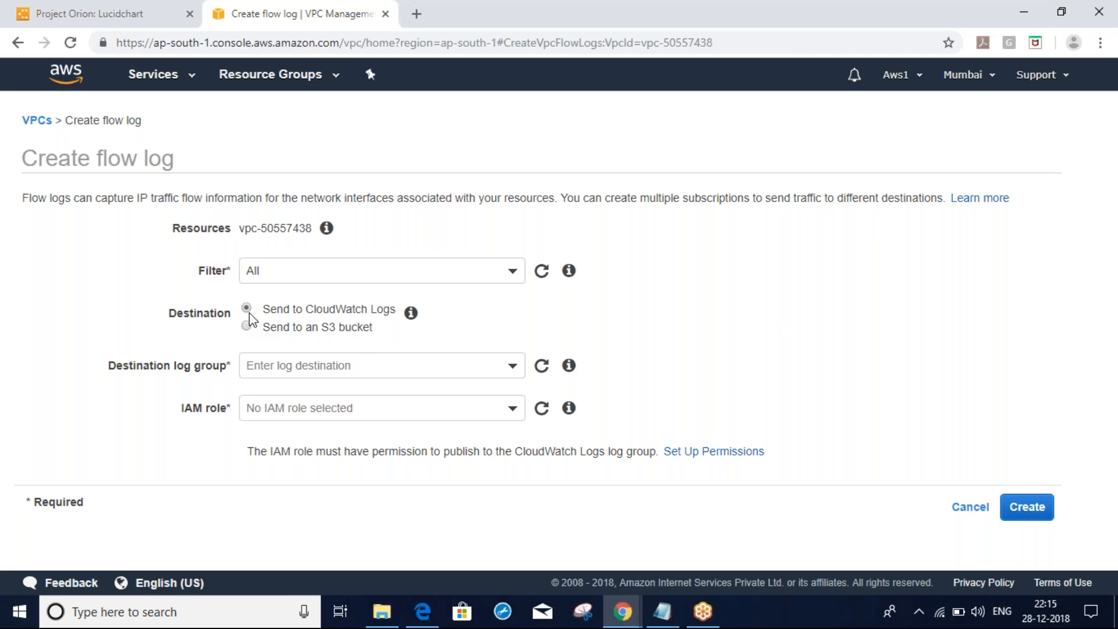
pyautogui.click(286, 365)
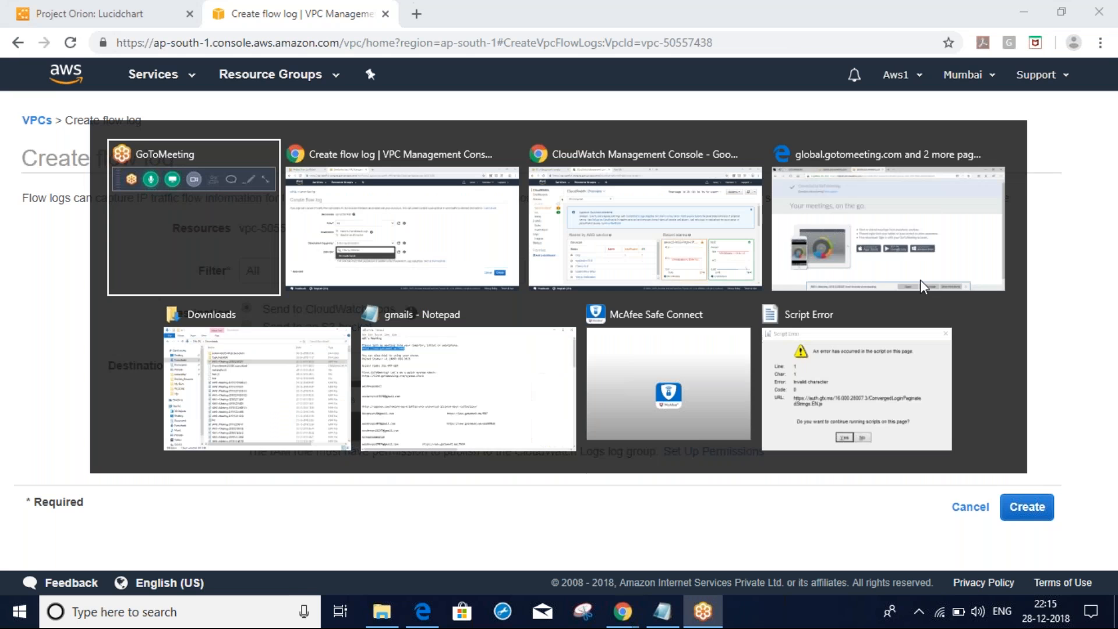
# Create the CloudWatch Logs log group 'testlog' and spot it in the log groups list
pyautogui.hotkey('alt', 'Tab')
pyautogui.hotkey('alt', 'Tab')
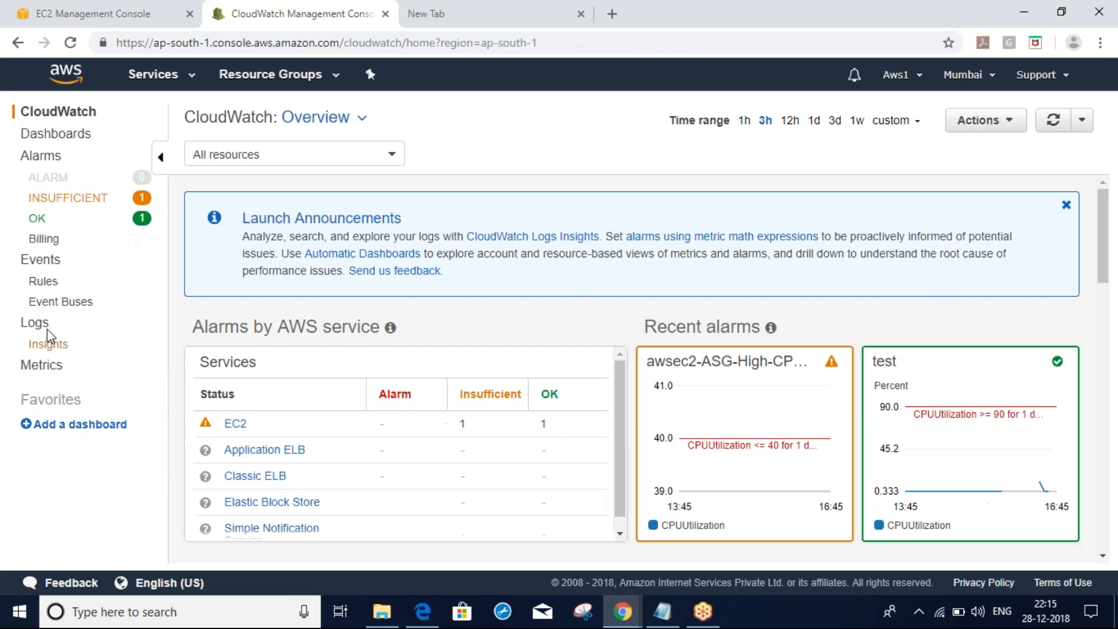
pyautogui.click(37, 323)
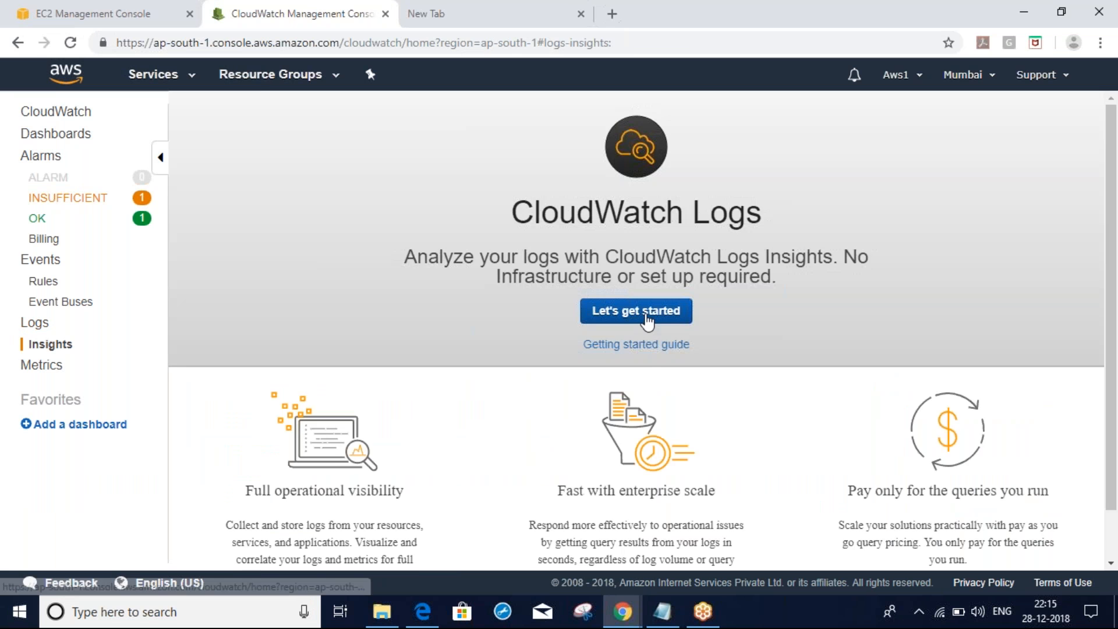
pyautogui.click(646, 315)
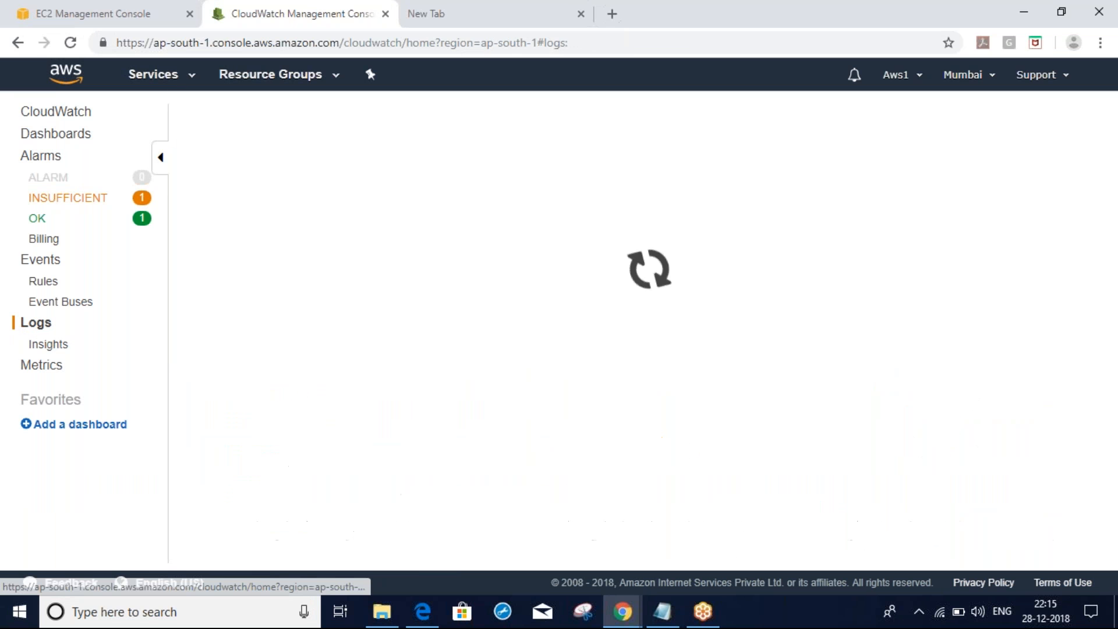
pyautogui.click(377, 314)
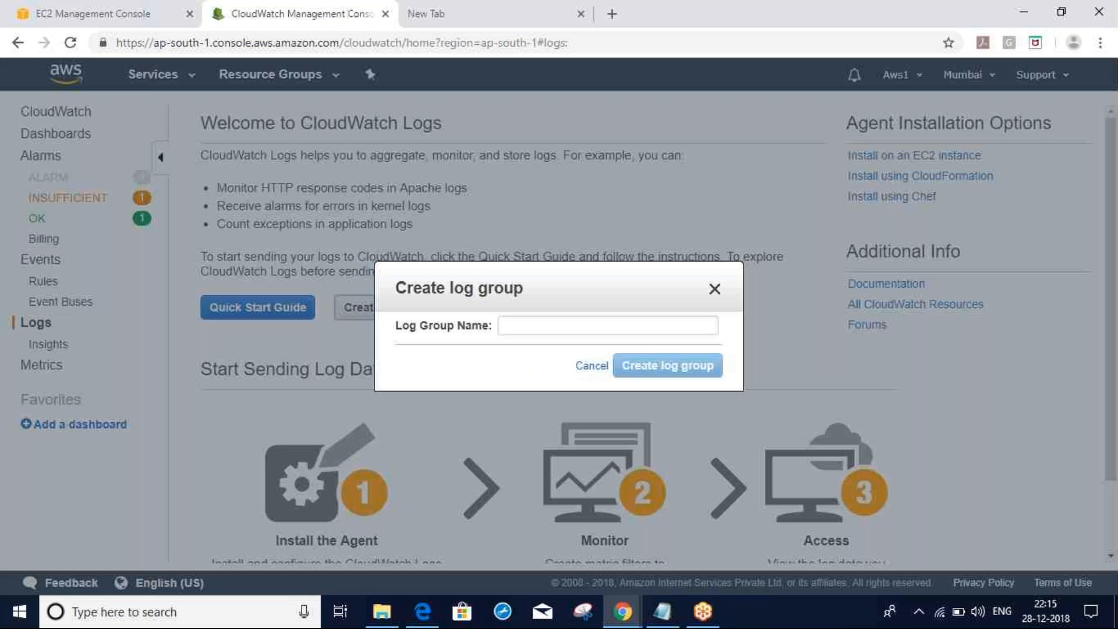
pyautogui.click(511, 329)
pyautogui.write('testlog')
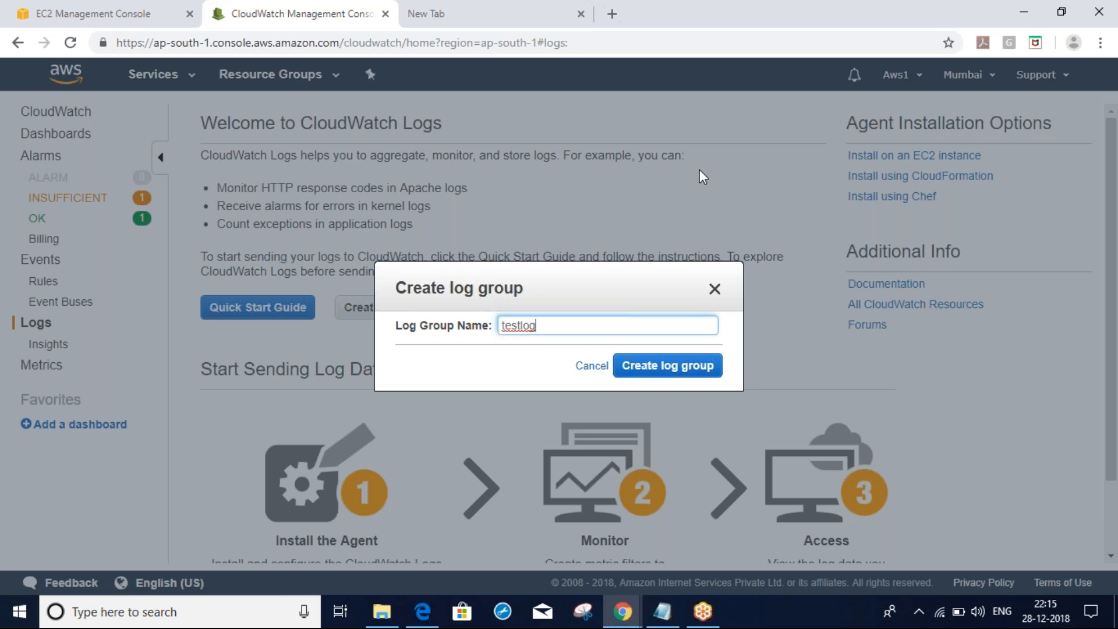
pyautogui.click(675, 368)
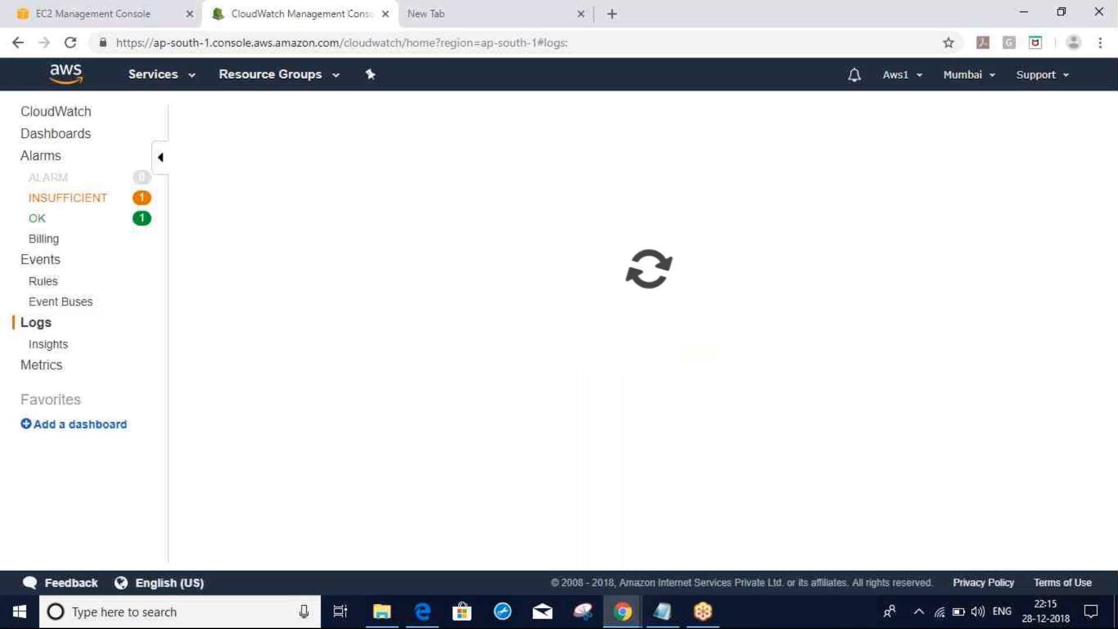
pyautogui.moveTo(245, 389); pyautogui.dragTo(211, 389)
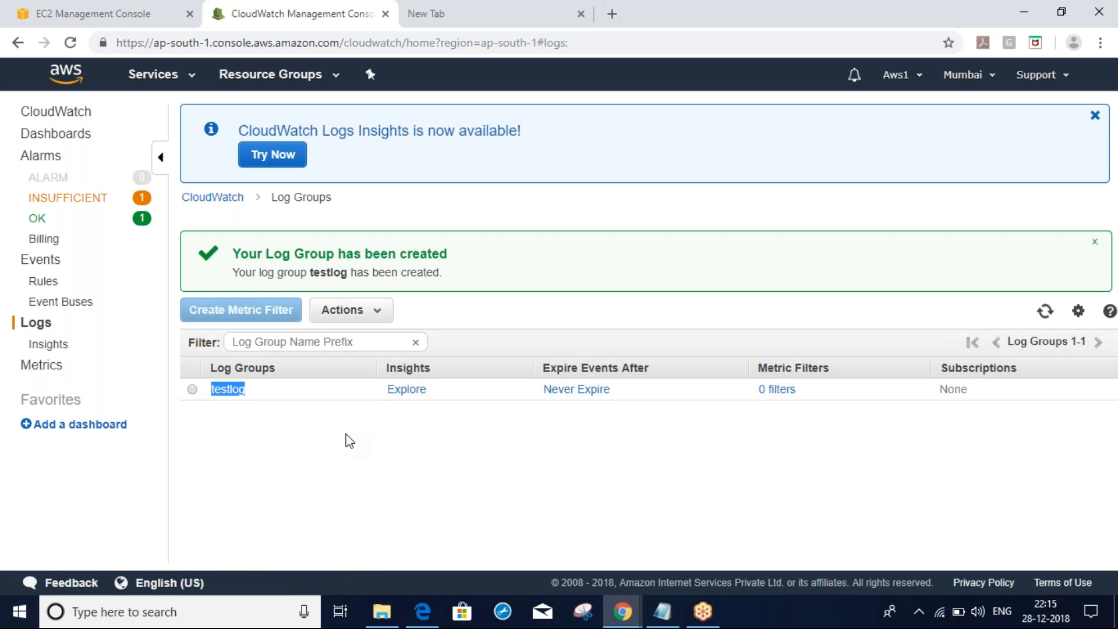
# Back on Create flow log, choose testlog as the destination log group
pyautogui.hotkey('alt', 'Tab')
pyautogui.click(679, 312)
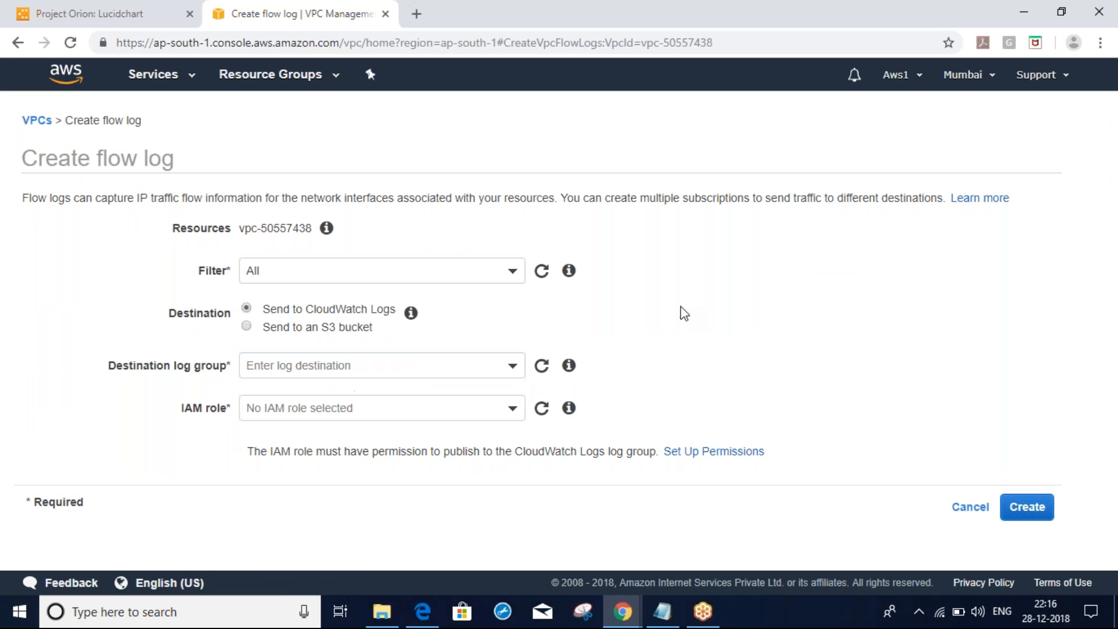
pyautogui.click(437, 365)
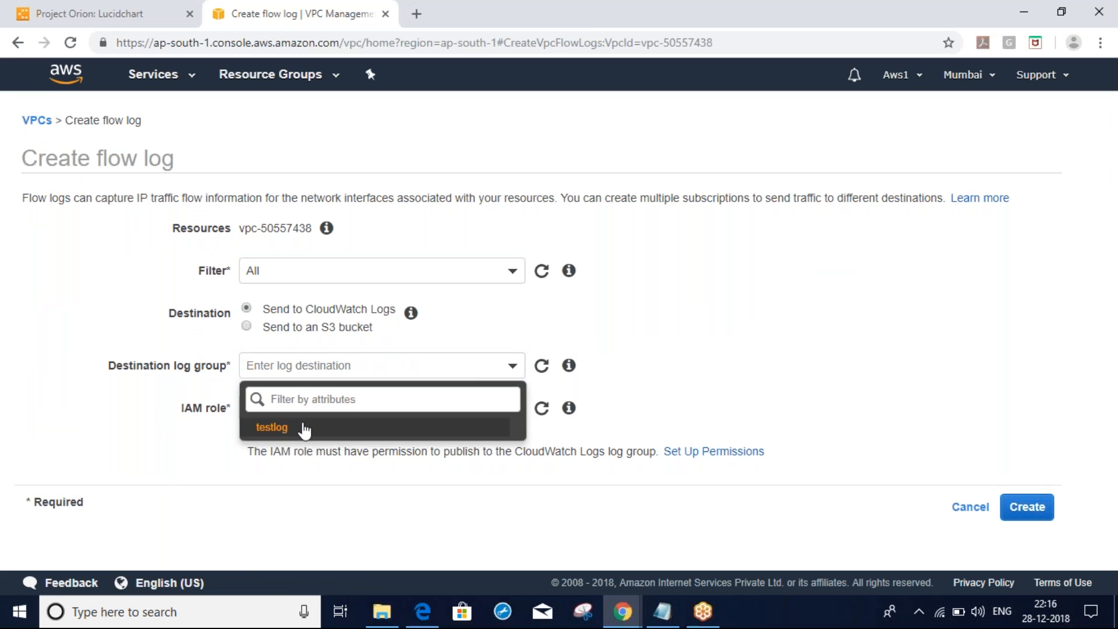
pyautogui.click(304, 428)
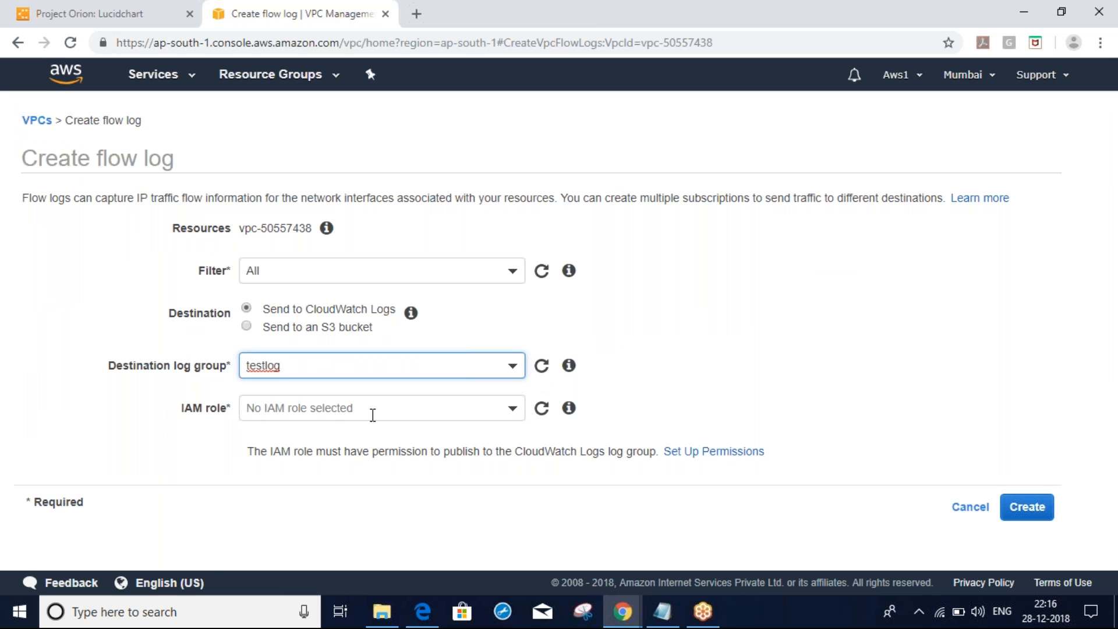
pyautogui.click(741, 373)
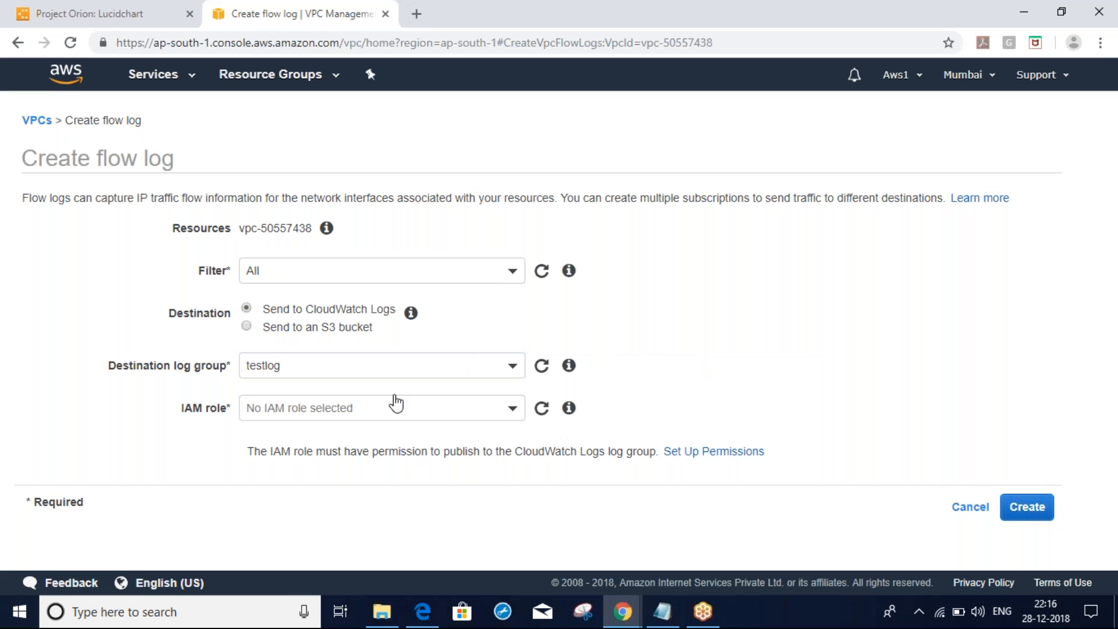
pyautogui.doubleClick(230, 409)
pyautogui.click(816, 353)
pyautogui.click(852, 55)
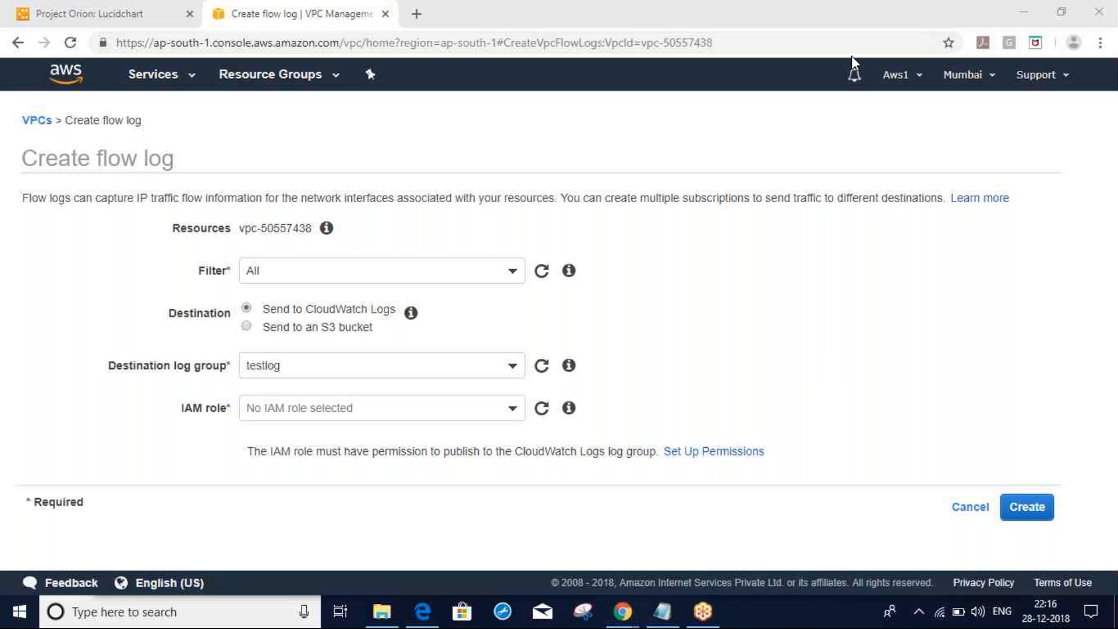
pyautogui.moveTo(21, 331)
pyautogui.mouseDown()
pyautogui.moveTo(79, 364)
pyautogui.moveTo(78, 315)
pyautogui.moveTo(101, 284)
pyautogui.moveTo(114, 326)
pyautogui.mouseUp()
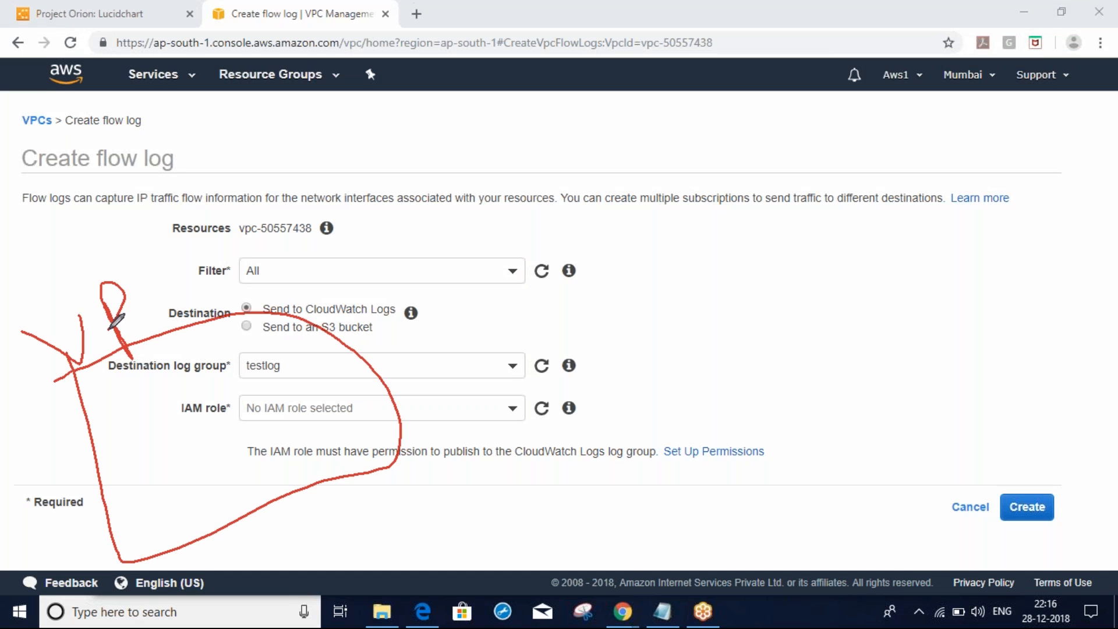
pyautogui.moveTo(172, 284)
pyautogui.mouseDown()
pyautogui.moveTo(150, 331)
pyautogui.moveTo(206, 321)
pyautogui.mouseUp()
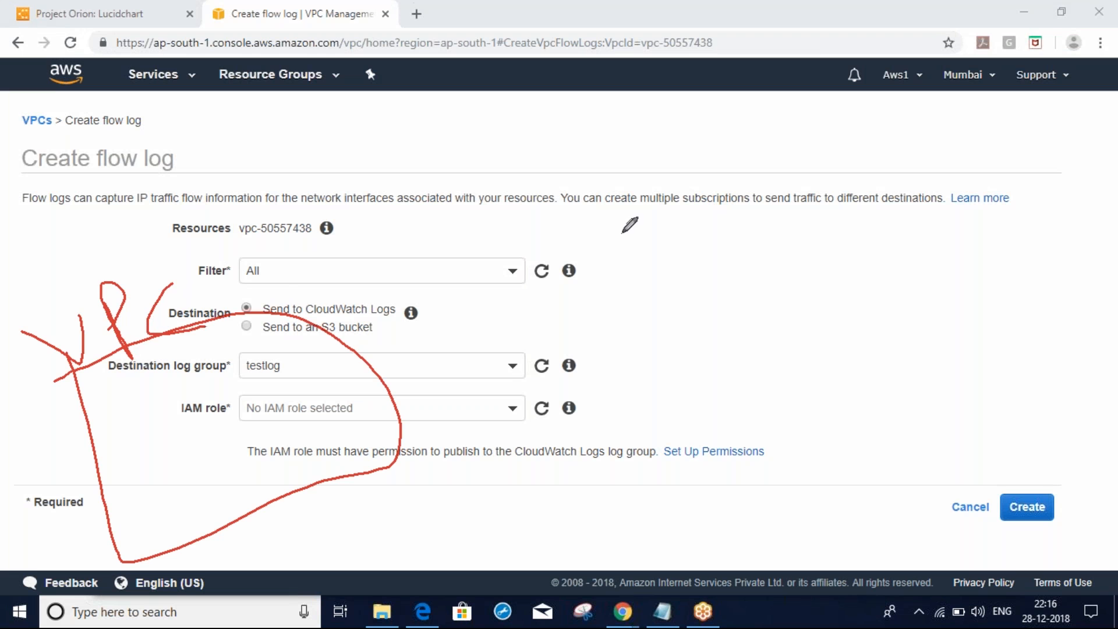
pyautogui.moveTo(687, 201)
pyautogui.mouseDown()
pyautogui.moveTo(752, 408)
pyautogui.moveTo(887, 173)
pyautogui.moveTo(702, 207)
pyautogui.mouseUp()
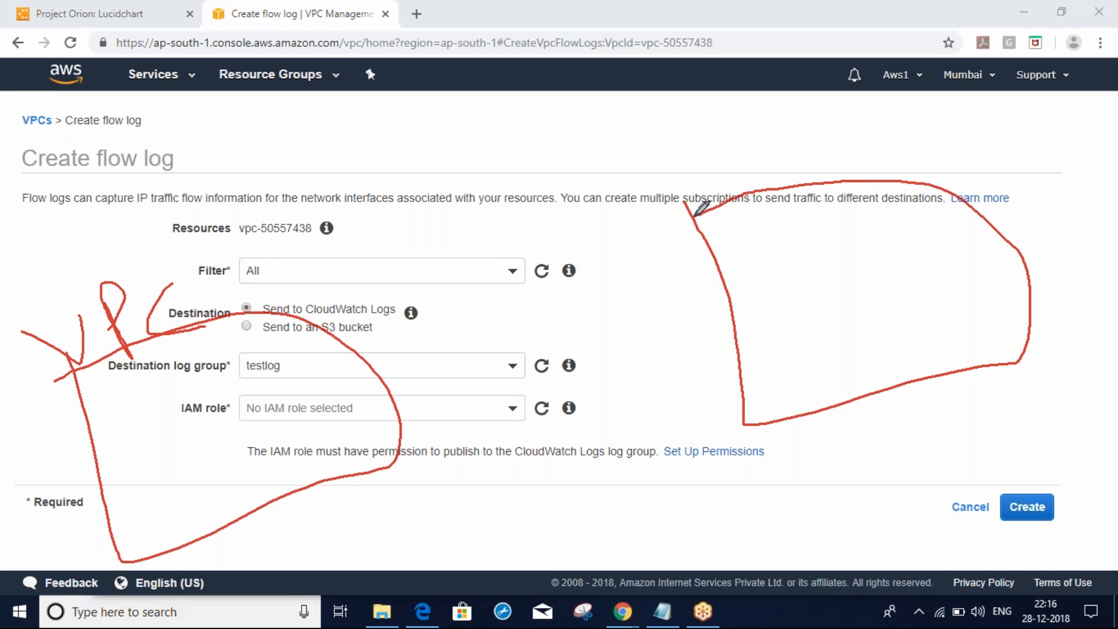
pyautogui.moveTo(720, 134)
pyautogui.mouseDown()
pyautogui.moveTo(697, 170)
pyautogui.moveTo(755, 177)
pyautogui.mouseUp()
pyautogui.moveTo(777, 137)
pyautogui.mouseDown()
pyautogui.moveTo(809, 167)
pyautogui.moveTo(873, 129)
pyautogui.mouseUp()
pyautogui.click(859, 102)
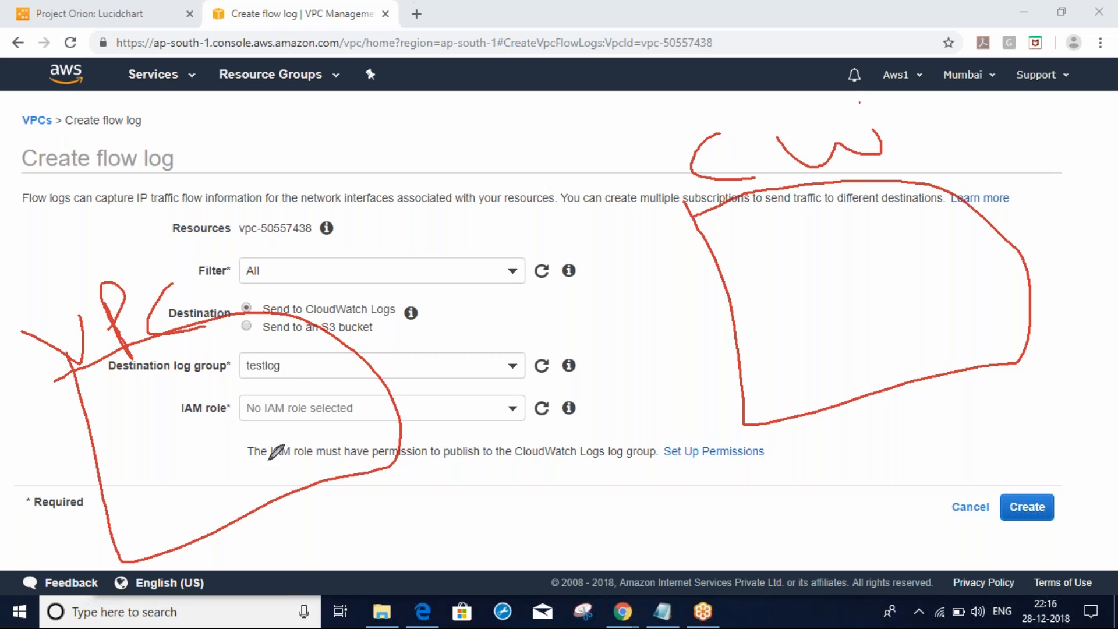
pyautogui.moveTo(261, 418)
pyautogui.mouseDown()
pyautogui.moveTo(327, 357)
pyautogui.moveTo(813, 275)
pyautogui.moveTo(779, 314)
pyautogui.moveTo(811, 256)
pyautogui.mouseUp()
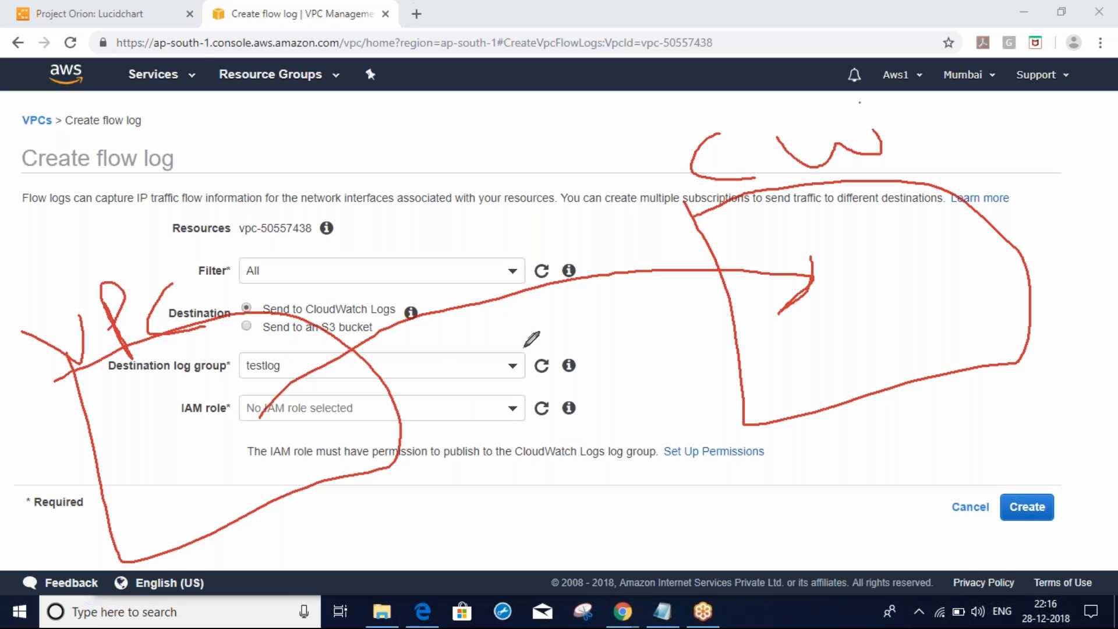
pyautogui.moveTo(472, 288)
pyautogui.mouseDown()
pyautogui.moveTo(487, 277)
pyautogui.moveTo(507, 306)
pyautogui.moveTo(509, 338)
pyautogui.mouseUp()
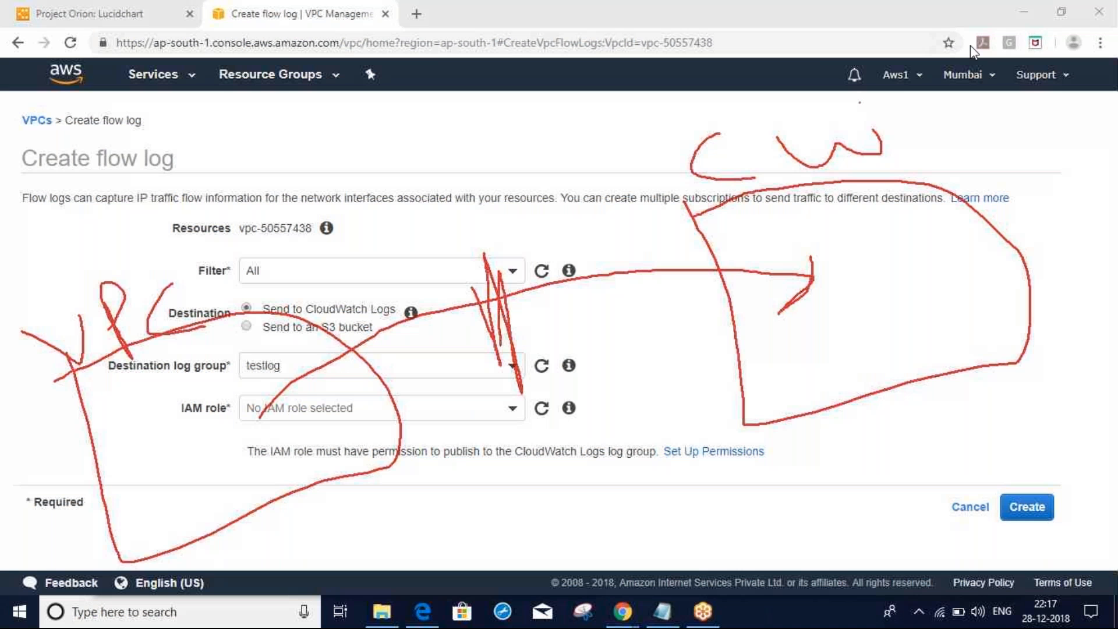
pyautogui.click(948, 50)
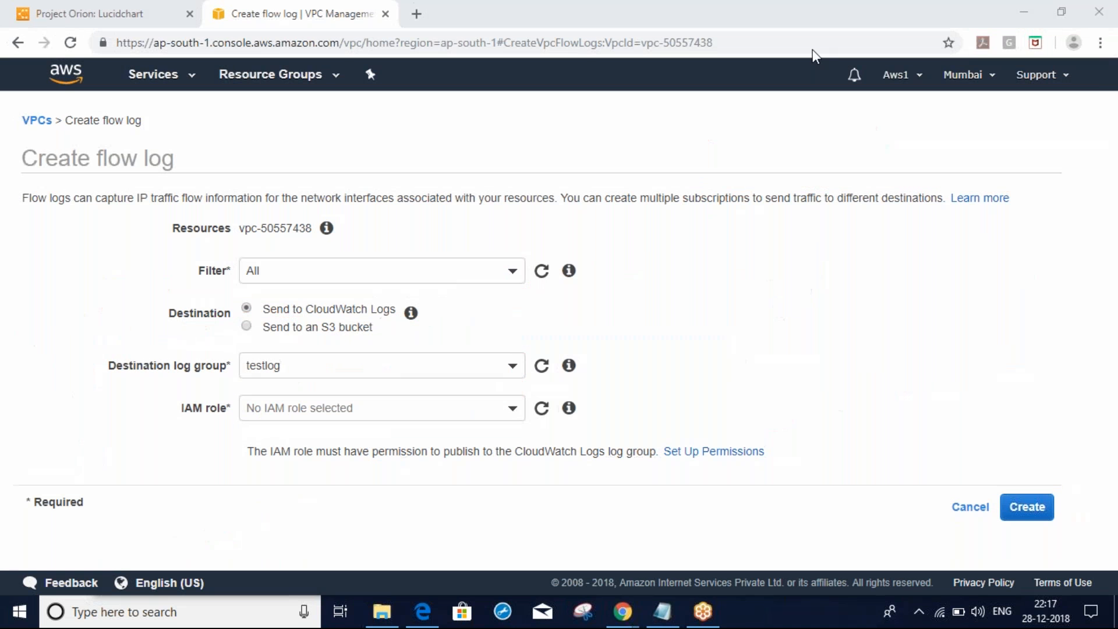
pyautogui.click(448, 407)
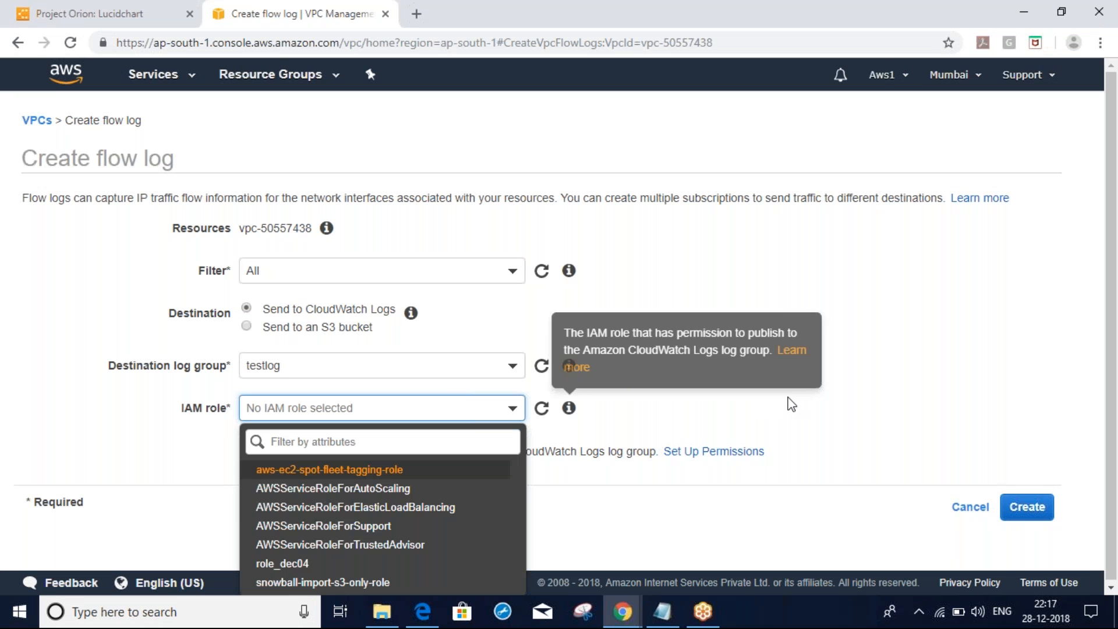
pyautogui.click(1101, 278)
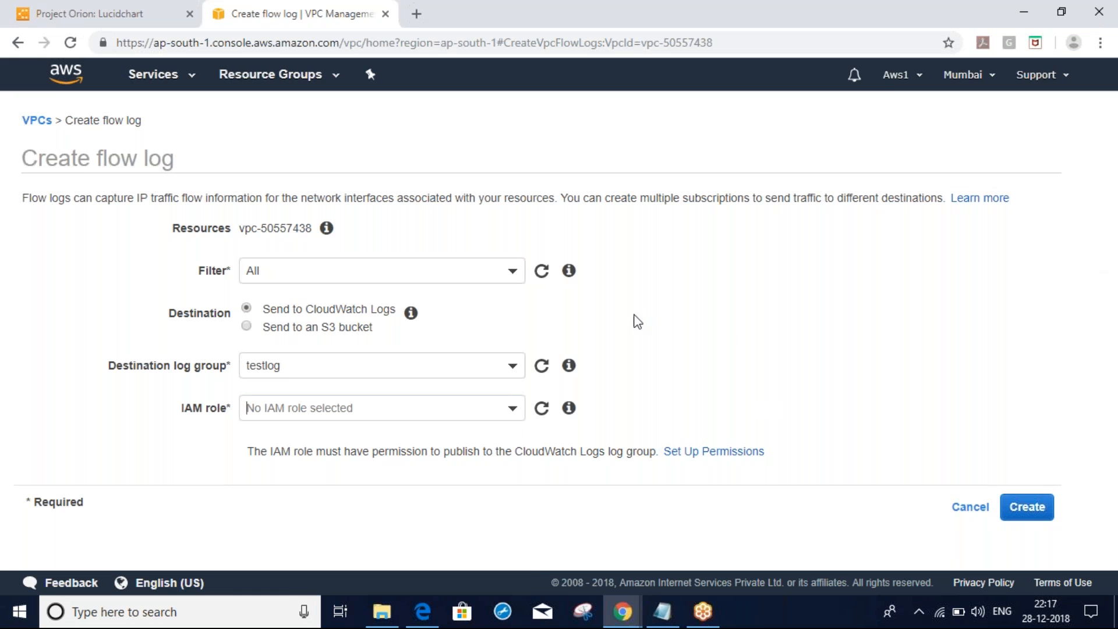
pyautogui.click(516, 407)
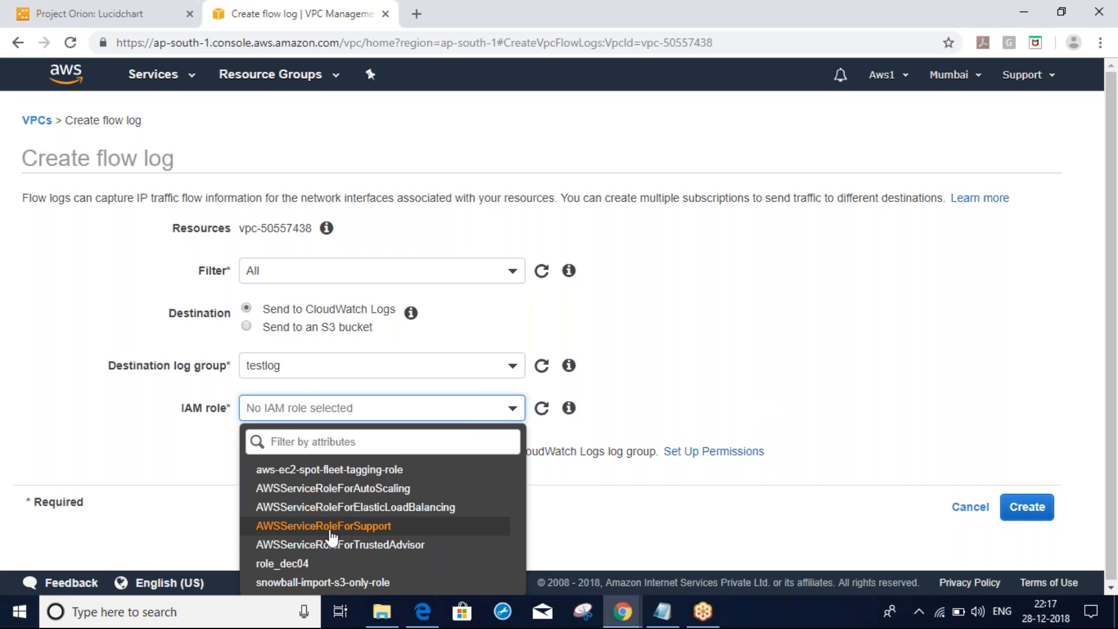
pyautogui.click(751, 406)
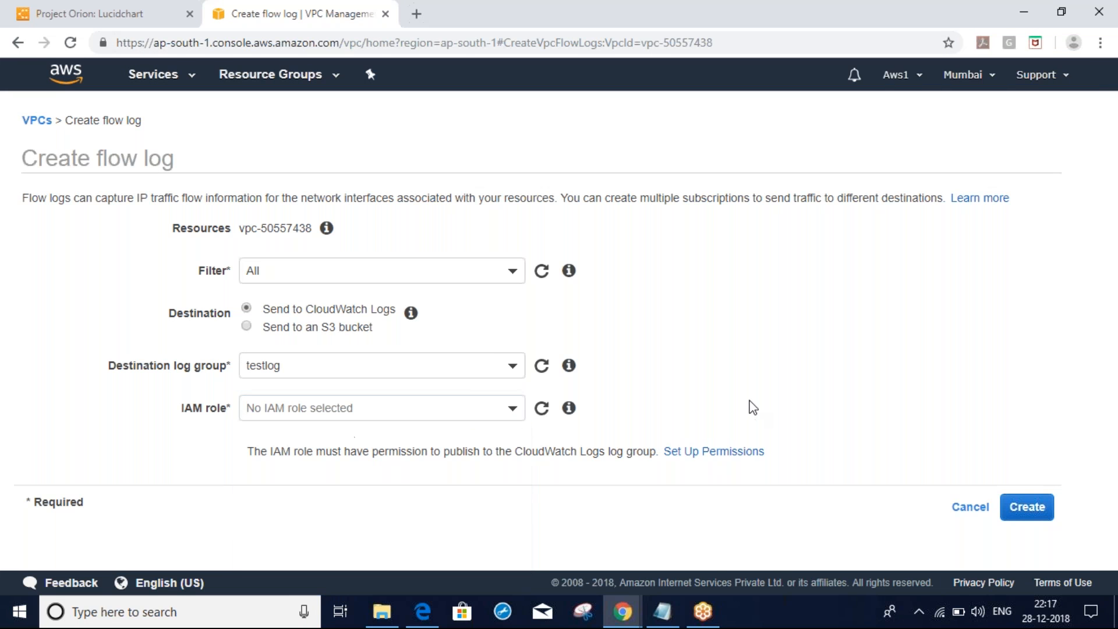
# Allow creation of the new IAM role flowlogsRole, then return to the flow log's IAM role field
pyautogui.click(722, 453)
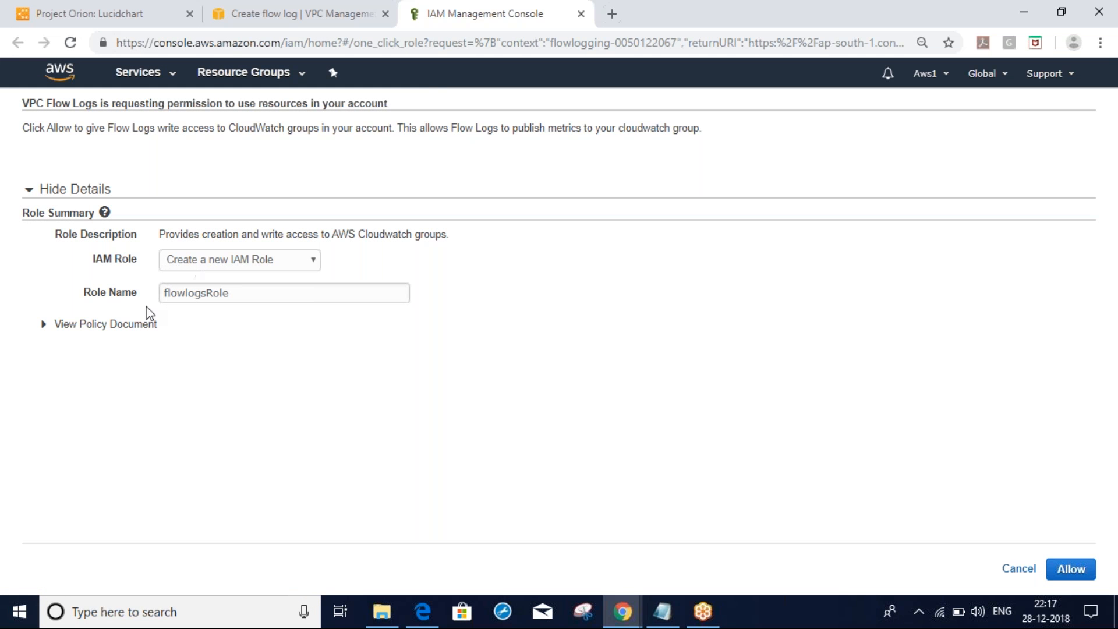
pyautogui.click(207, 293)
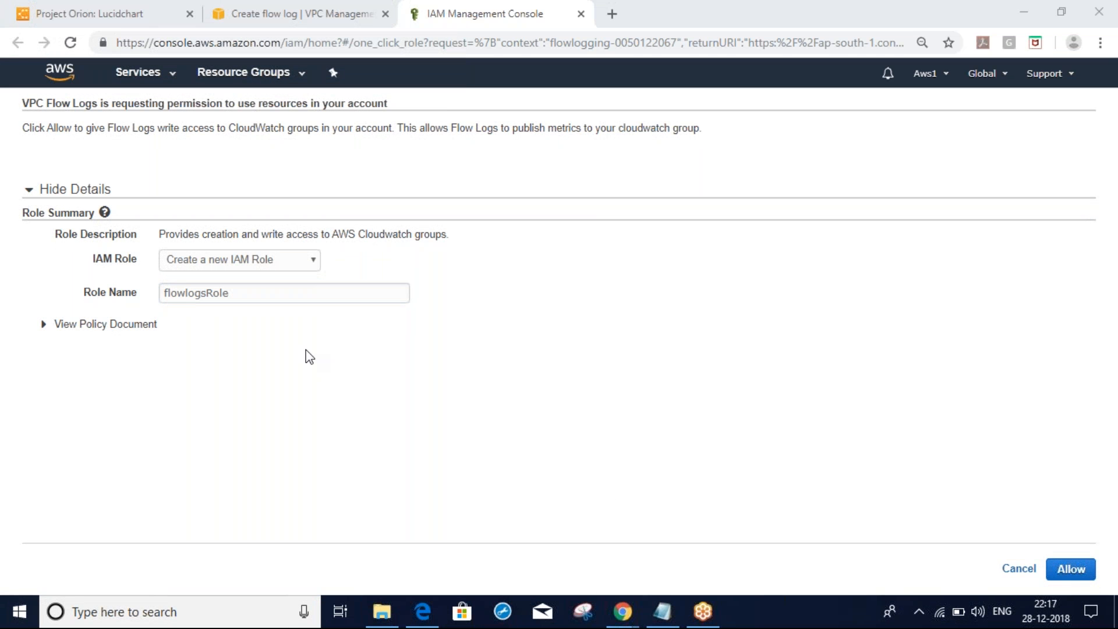
pyautogui.click(1073, 577)
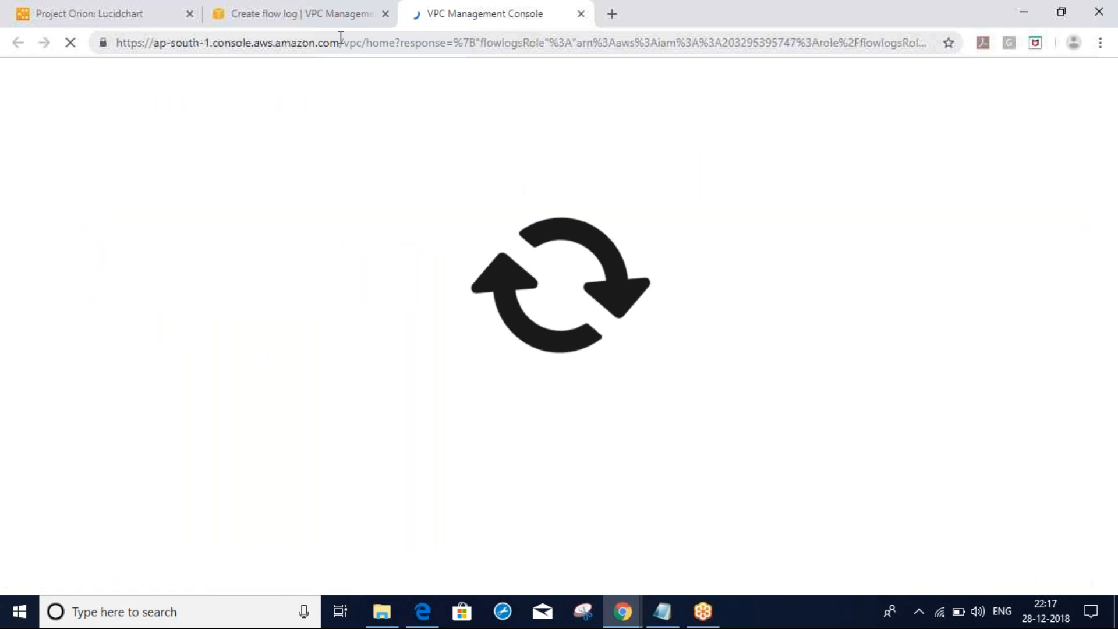
pyautogui.click(309, 17)
pyautogui.moveTo(569, 410)
pyautogui.click(460, 404)
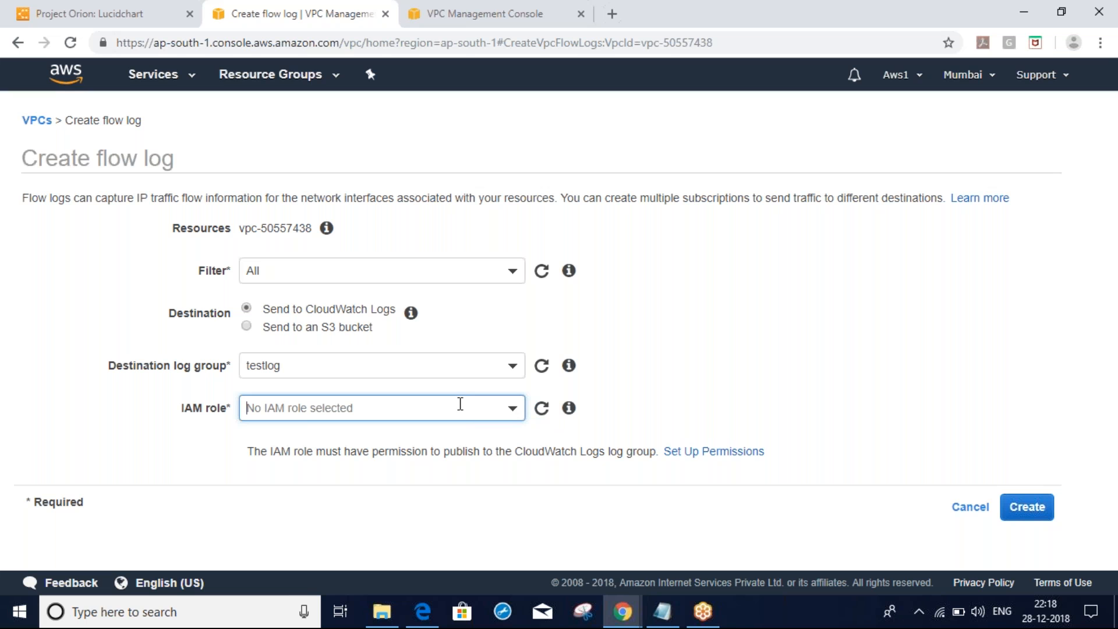
# Pick flowlogsRole as the IAM role, filtering by 'flow', and create the flow log
pyautogui.click(513, 413)
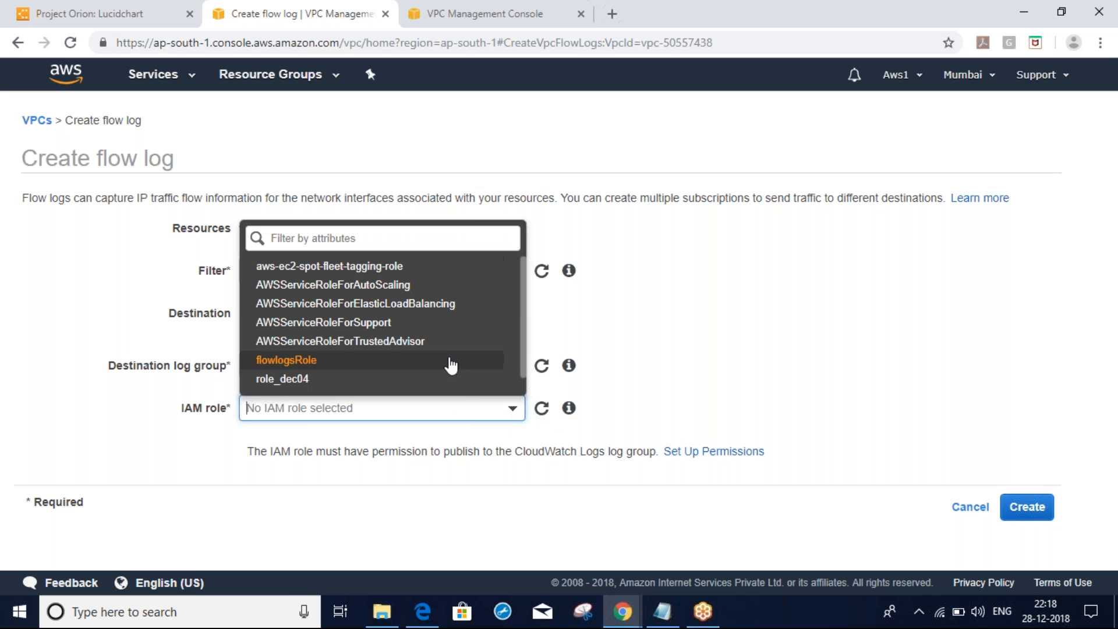
pyautogui.click(371, 239)
pyautogui.write('flow')
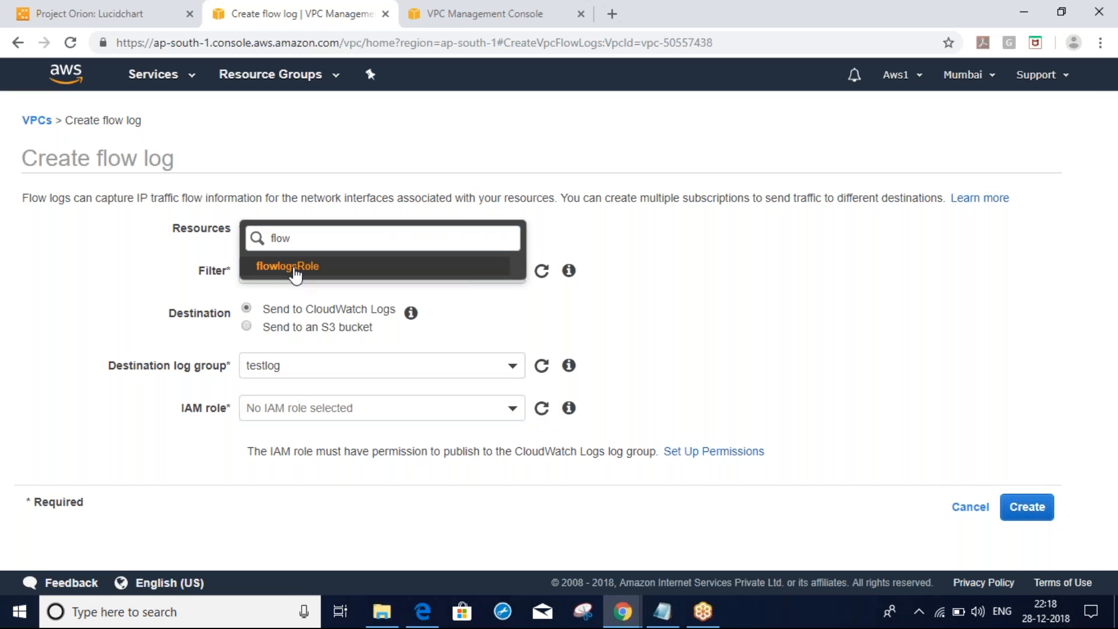
pyautogui.click(295, 269)
pyautogui.click(1021, 556)
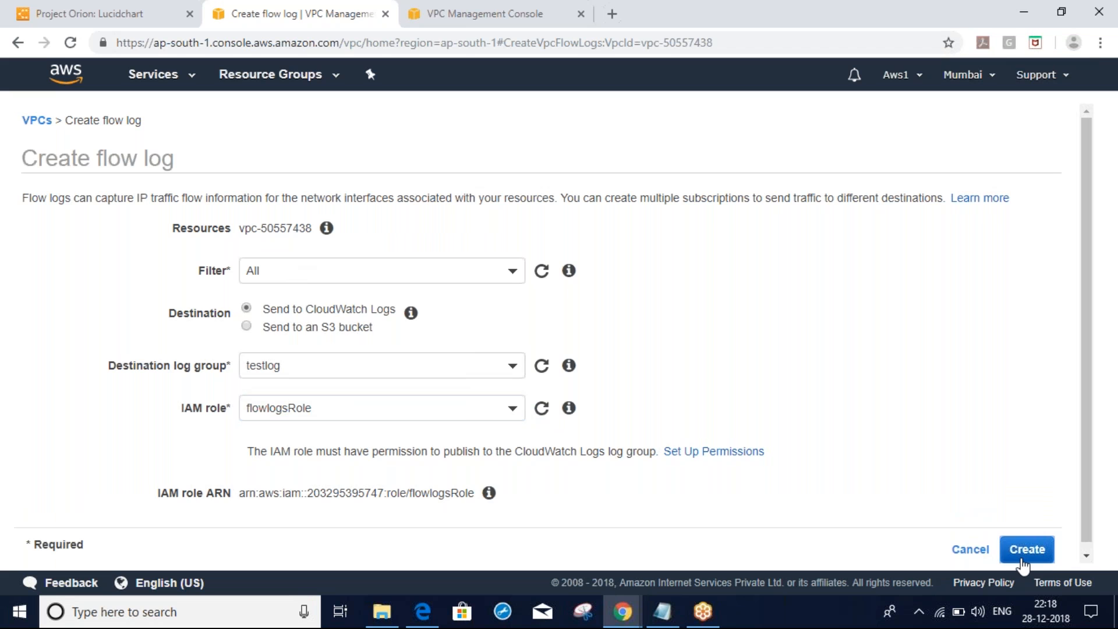
pyautogui.click(780, 305)
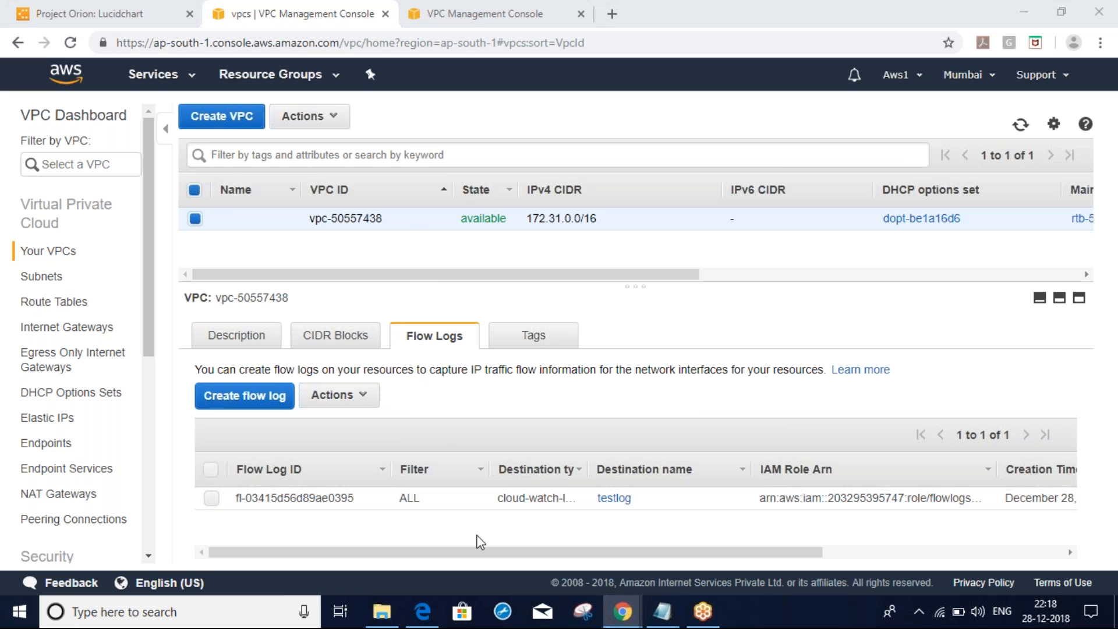
# Check the testlog log group's log streams in CloudWatch, then return to the VPC console
pyautogui.hotkey('alt', 'Tab')
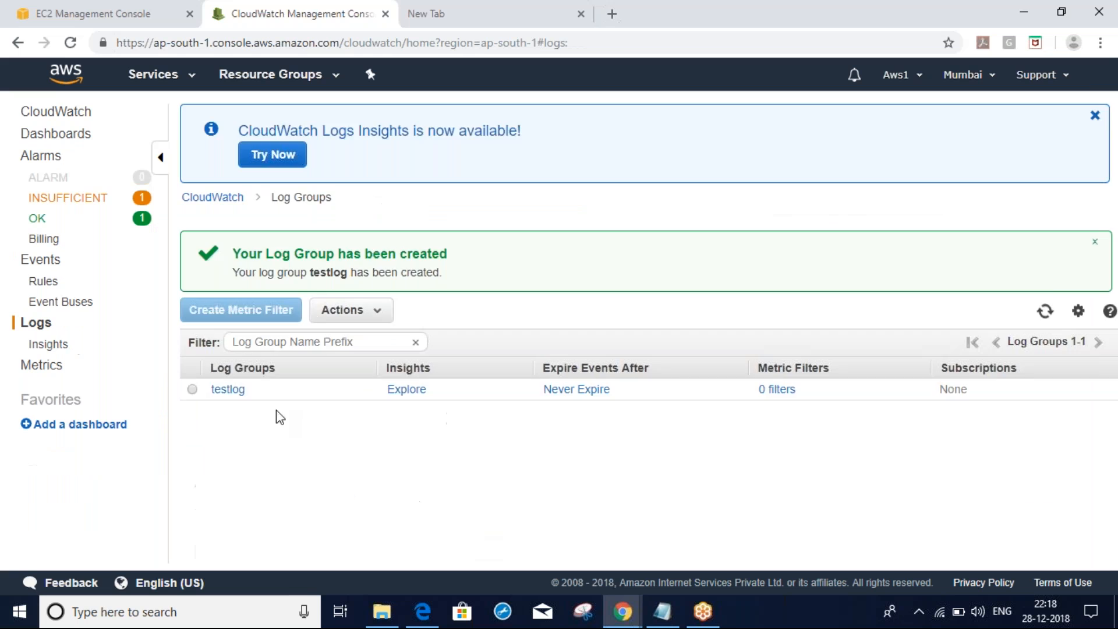
pyautogui.click(228, 389)
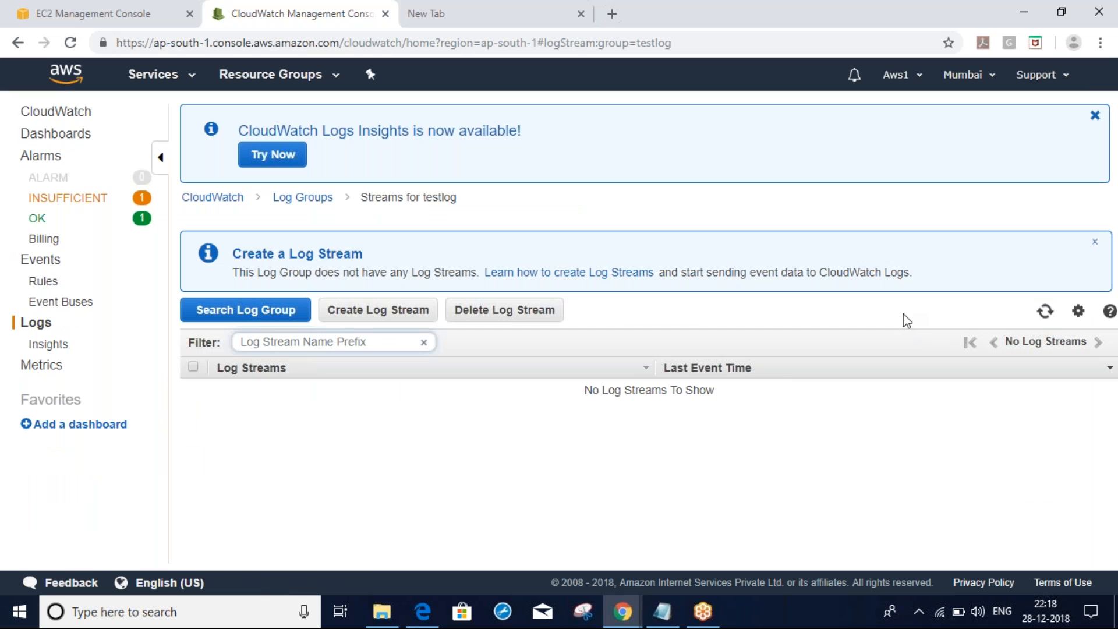
pyautogui.hotkey('alt', 'Tab')
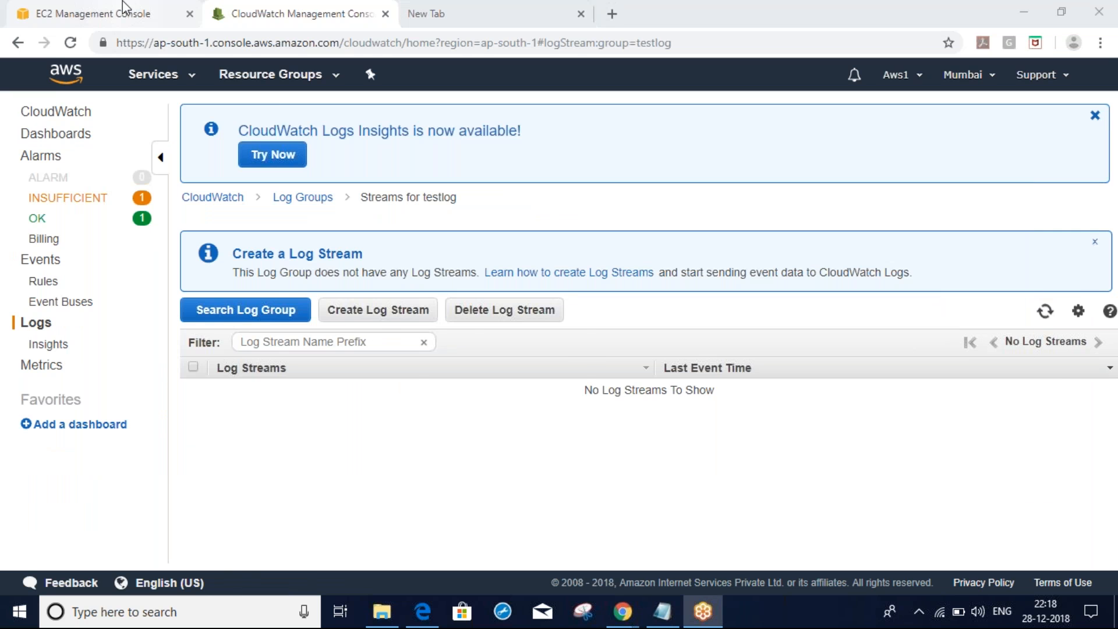
pyautogui.hotkey('alt', 'Tab')
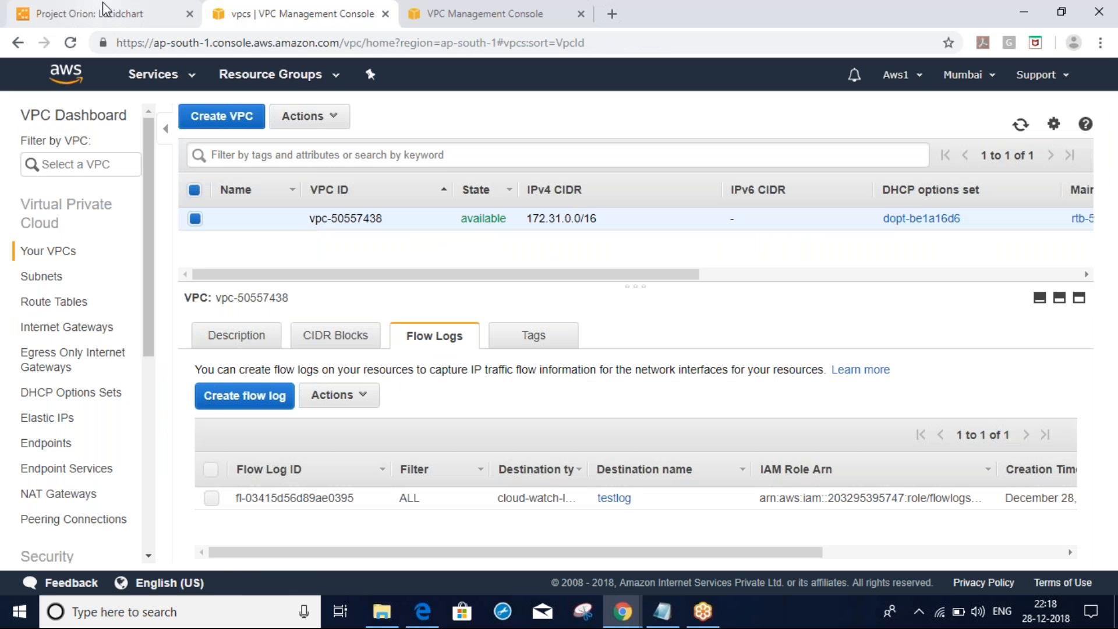
# Scroll the Project Orion Lucidchart notes to the VPC Flow Logs benefits and limitations
pyautogui.click(102, 3)
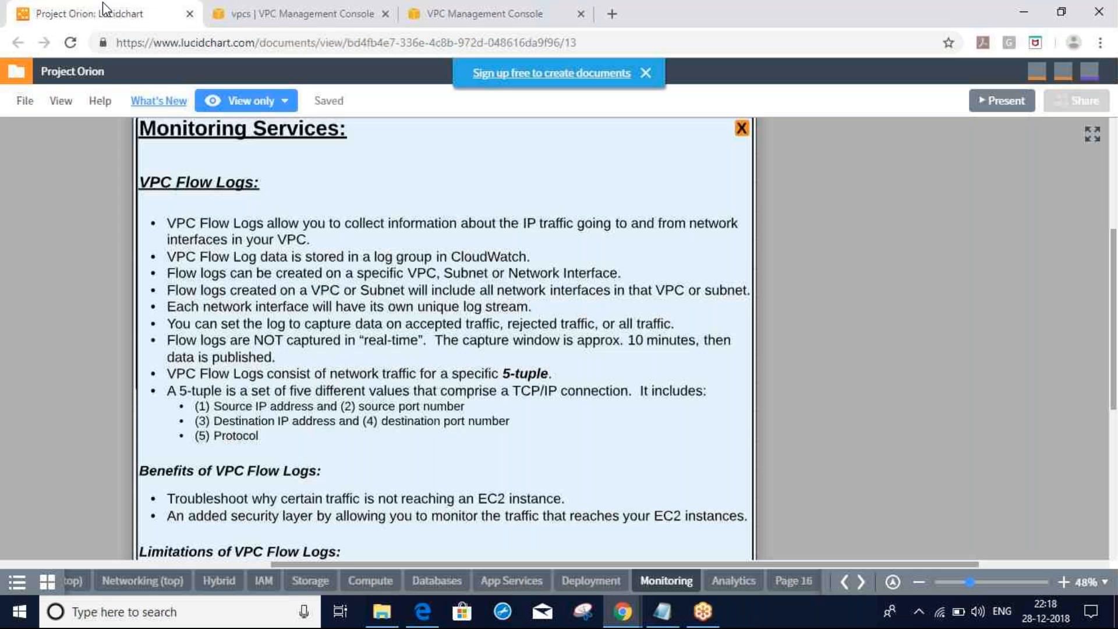
pyautogui.scroll(-1, 452, 356)
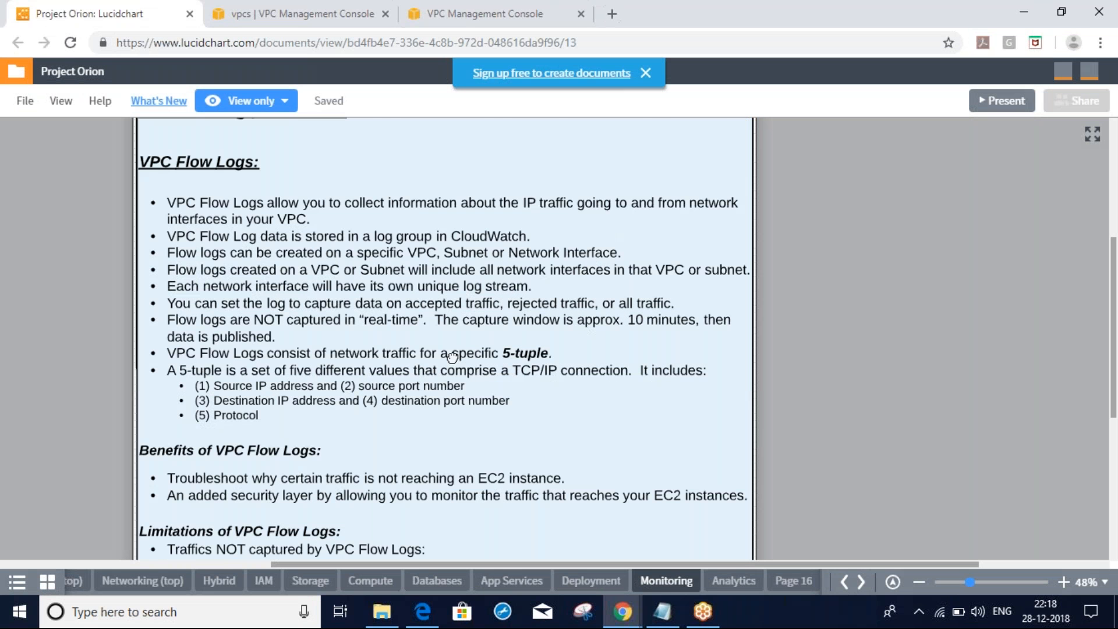
pyautogui.scroll(-3, 452, 357)
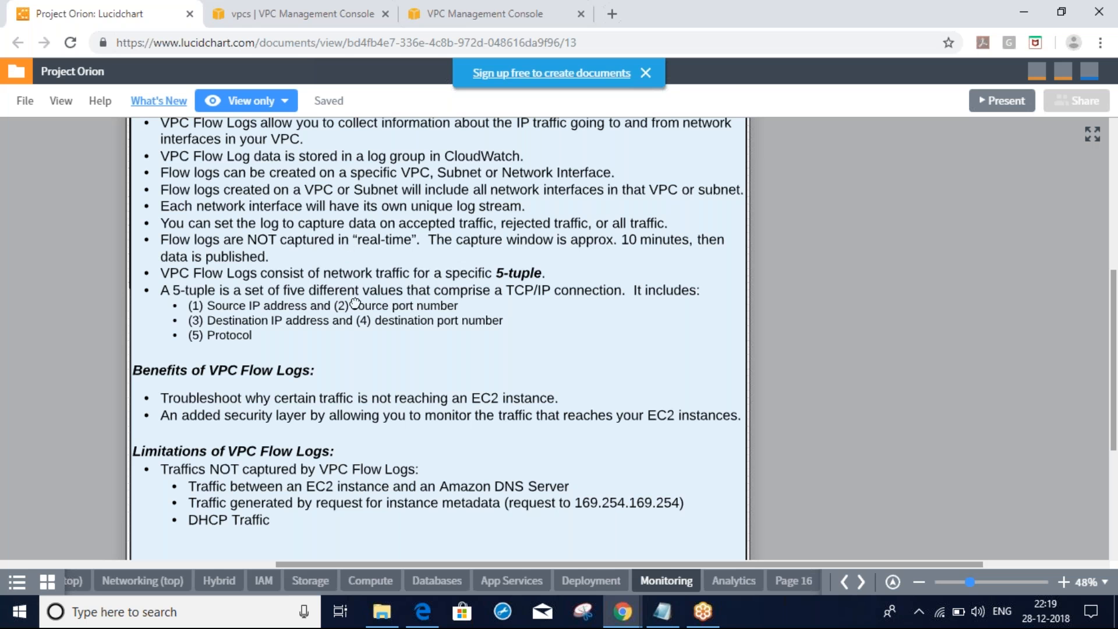
pyautogui.moveTo(355, 302); pyautogui.dragTo(368, 380)
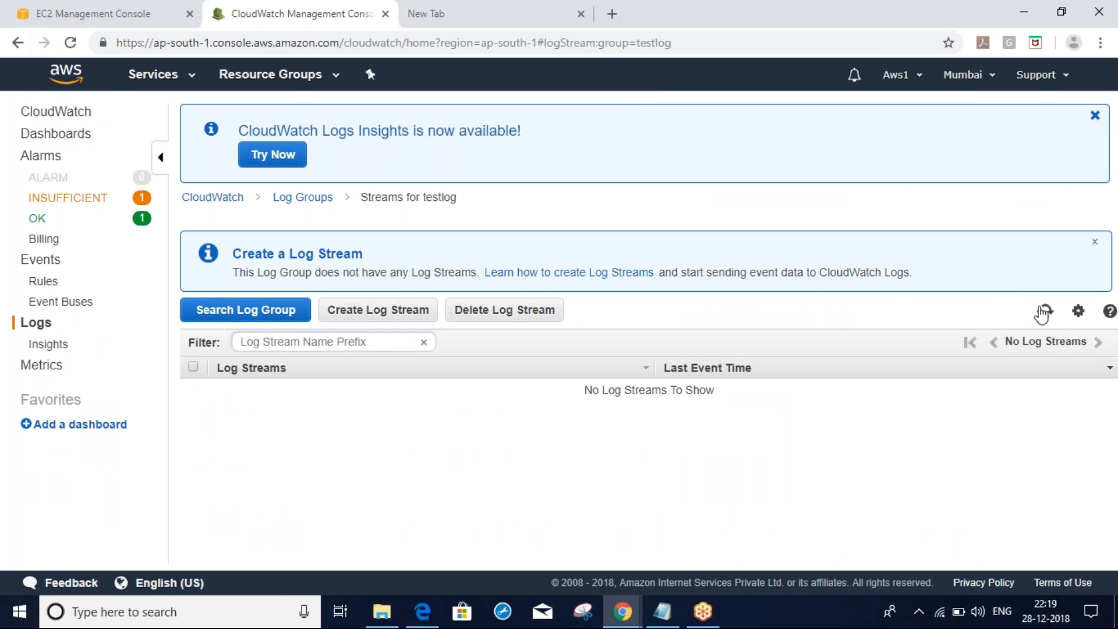
pyautogui.click(1044, 312)
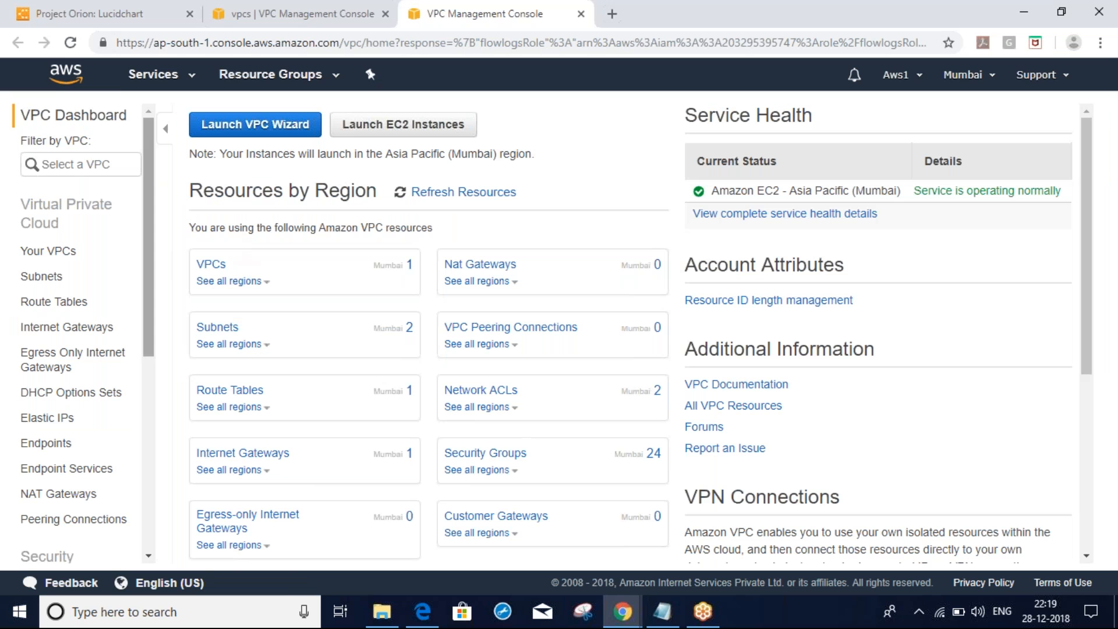
pyautogui.click(115, 263)
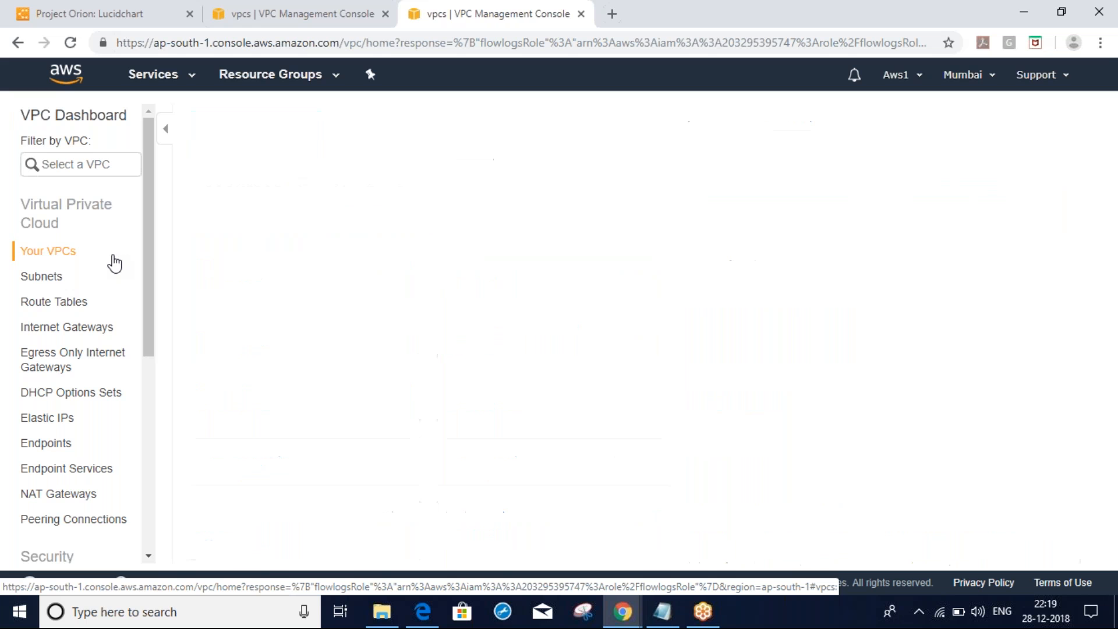
pyautogui.hotkey('alt', 'Tab')
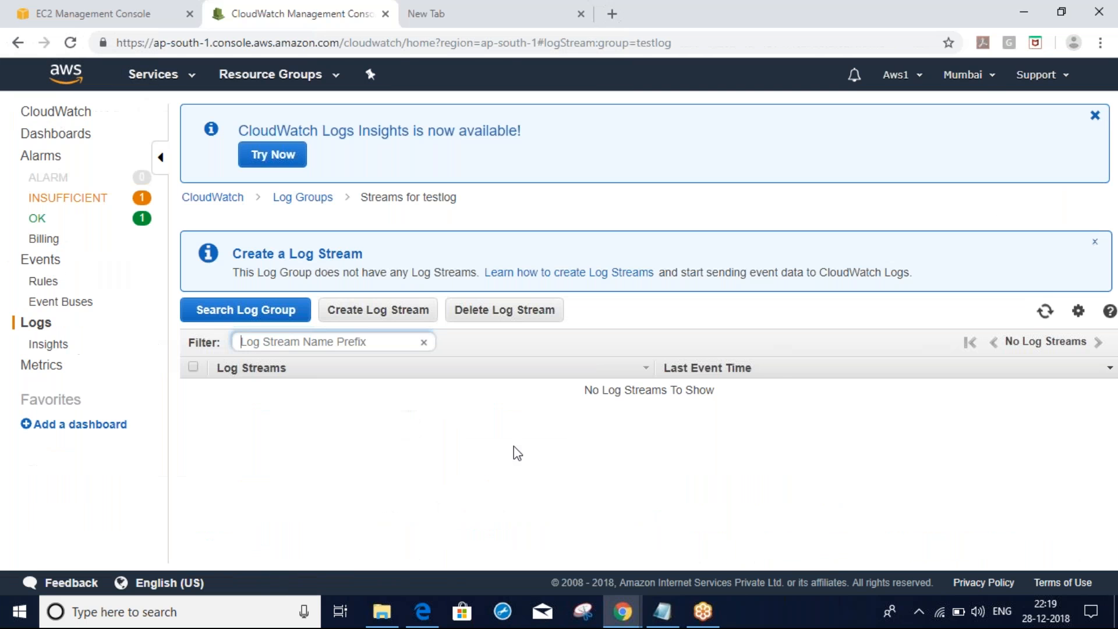
pyautogui.hotkey('alt', 'Tab')
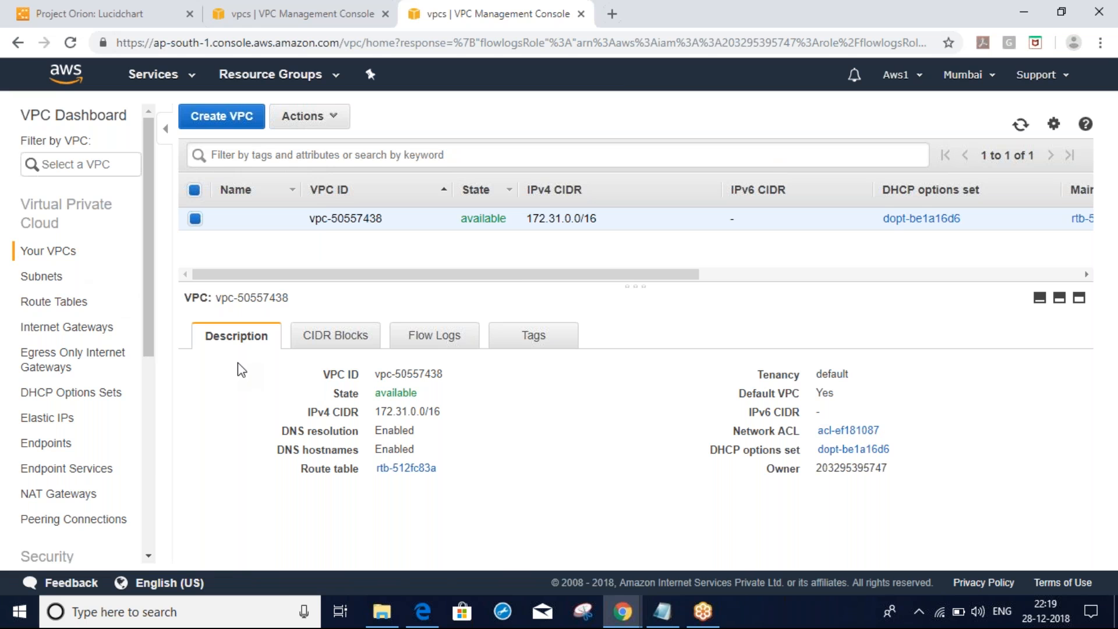
pyautogui.hotkey('alt', 'Tab')
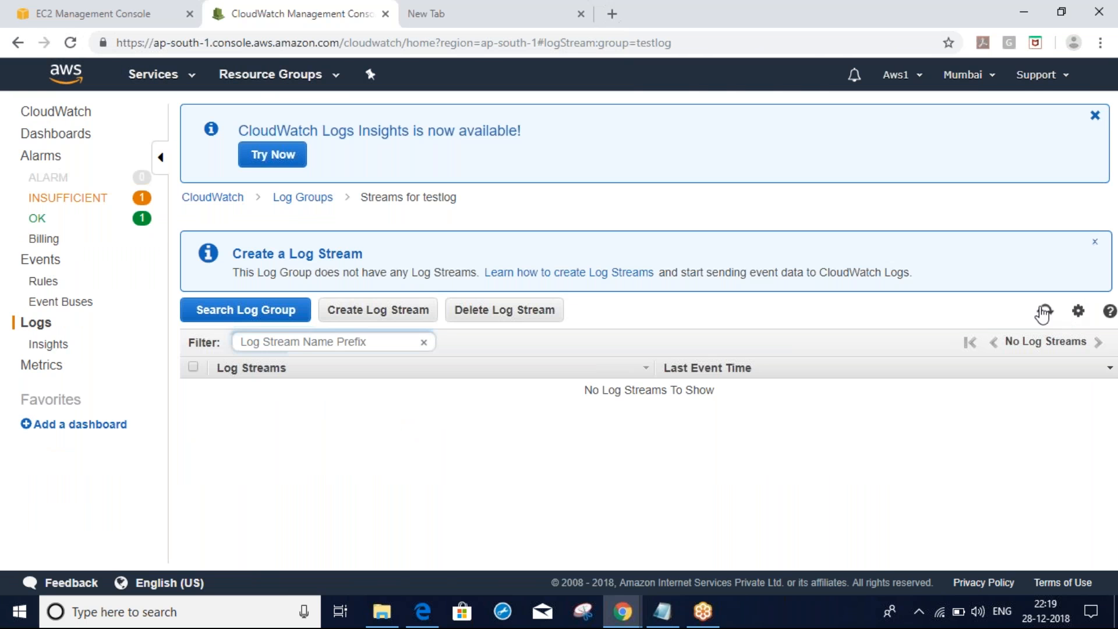
pyautogui.click(1043, 315)
# Set the testlog log group's retention to 3 months (90 days)
pyautogui.click(297, 199)
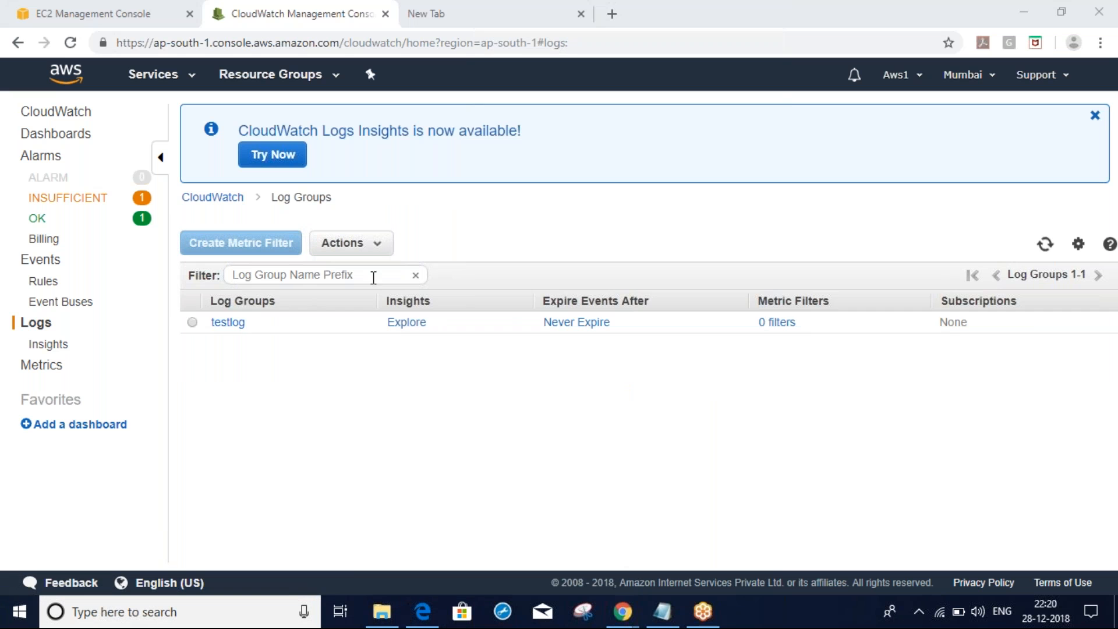
pyautogui.click(576, 330)
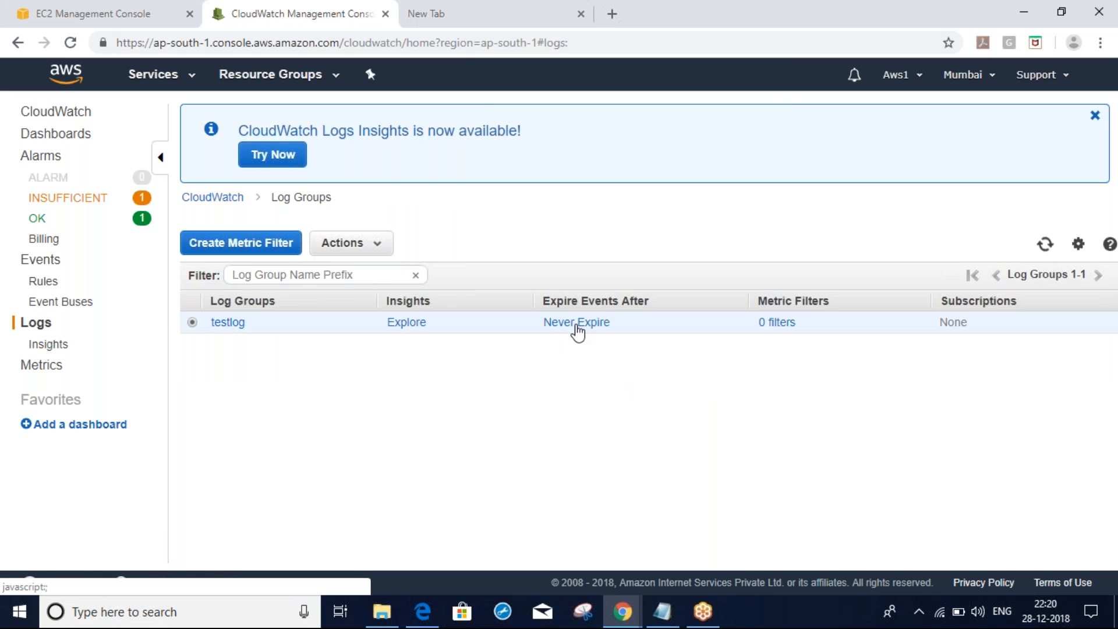
pyautogui.click(636, 329)
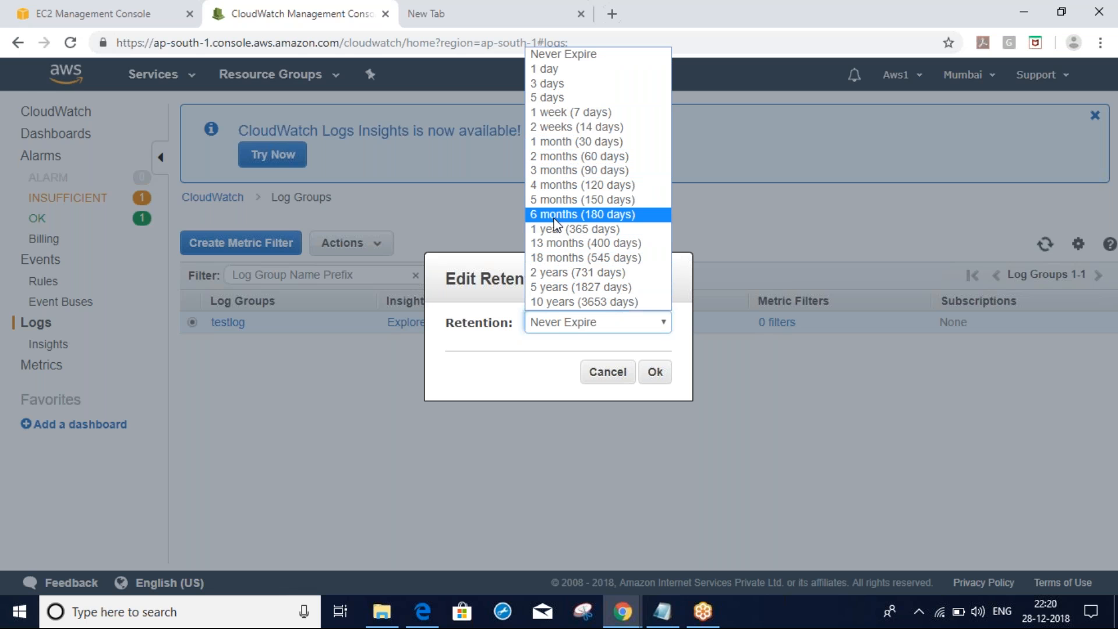
pyautogui.click(554, 171)
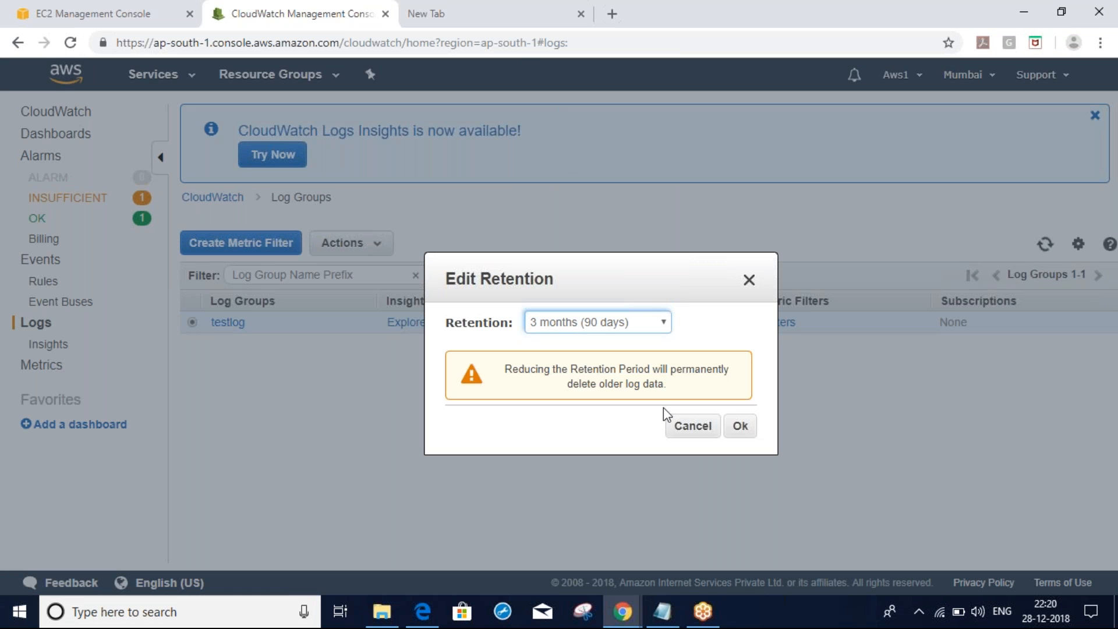
pyautogui.click(740, 427)
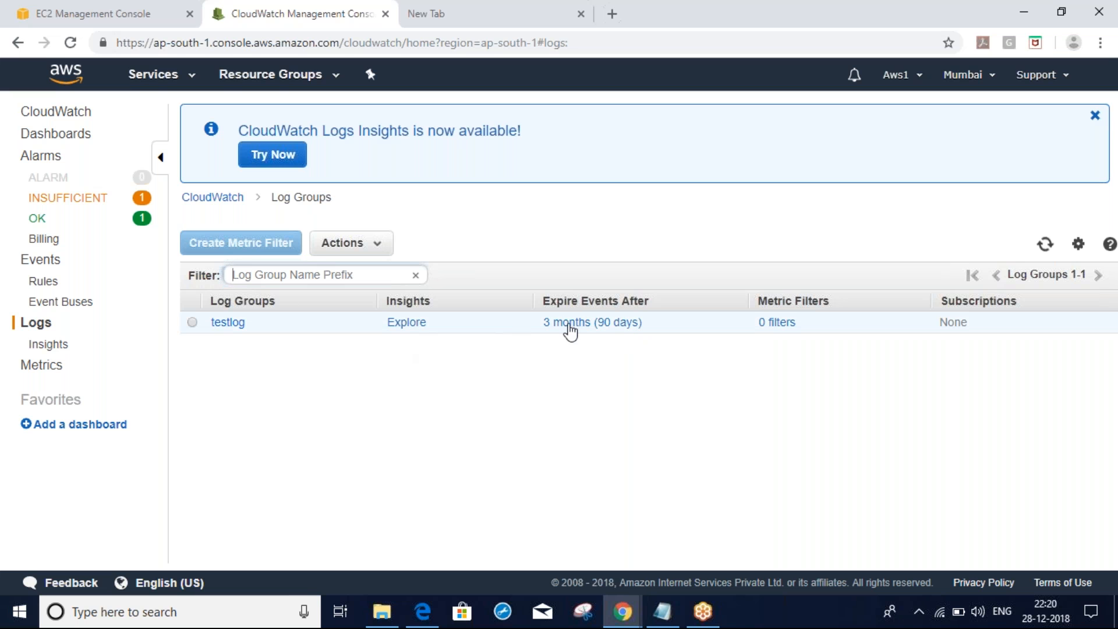
# Recheck testlog's retention options, cancel without changes, and open its log streams
pyautogui.click(592, 333)
pyautogui.click(641, 324)
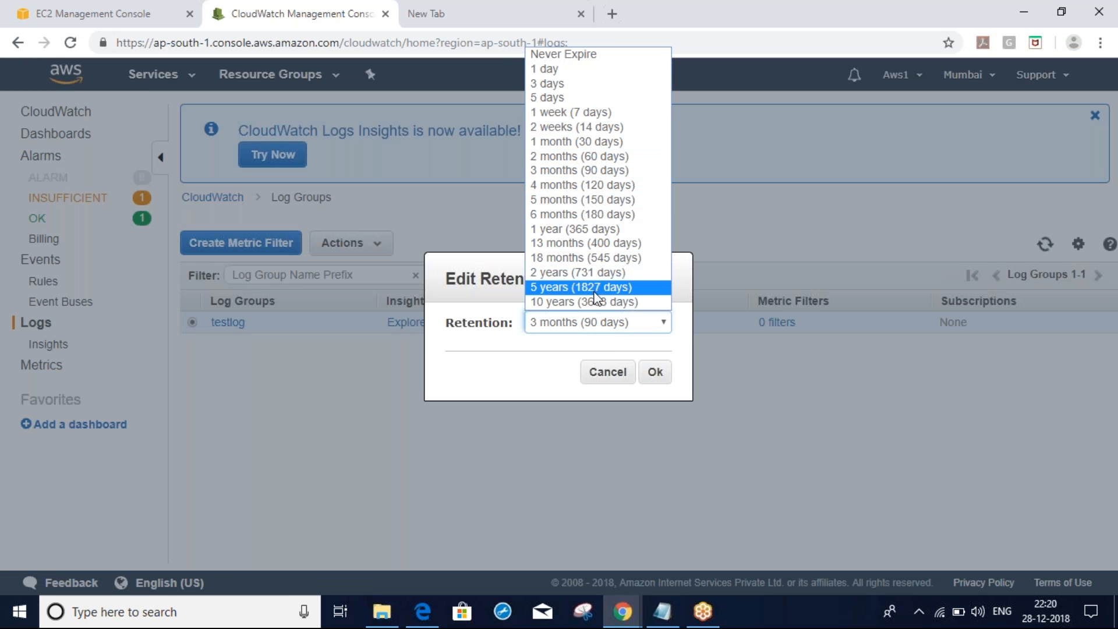
pyautogui.click(606, 380)
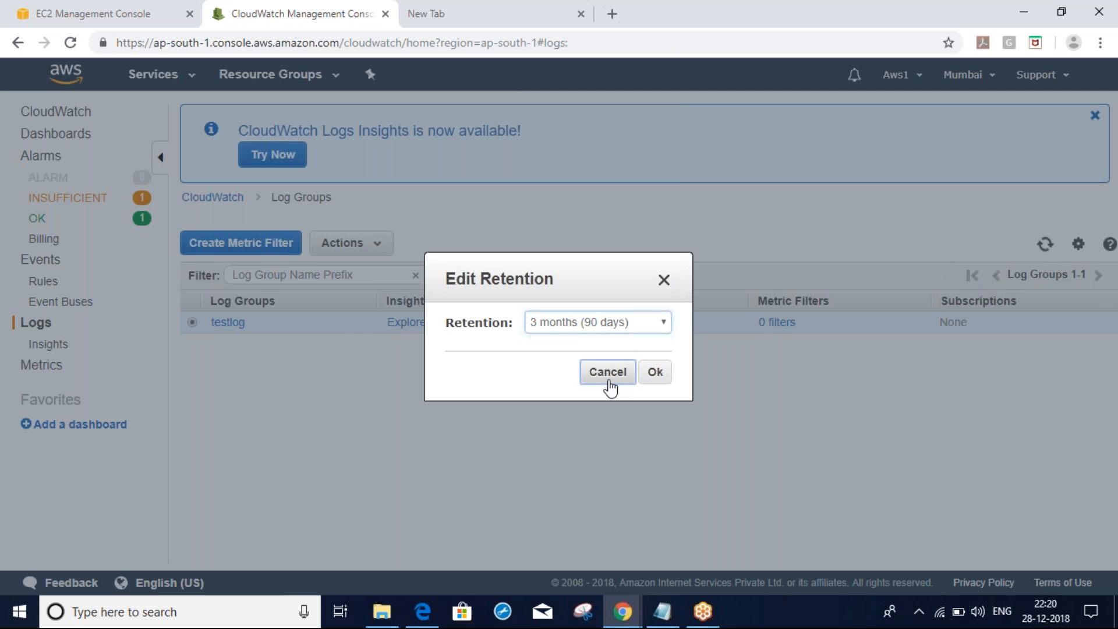
pyautogui.click(606, 379)
pyautogui.click(241, 323)
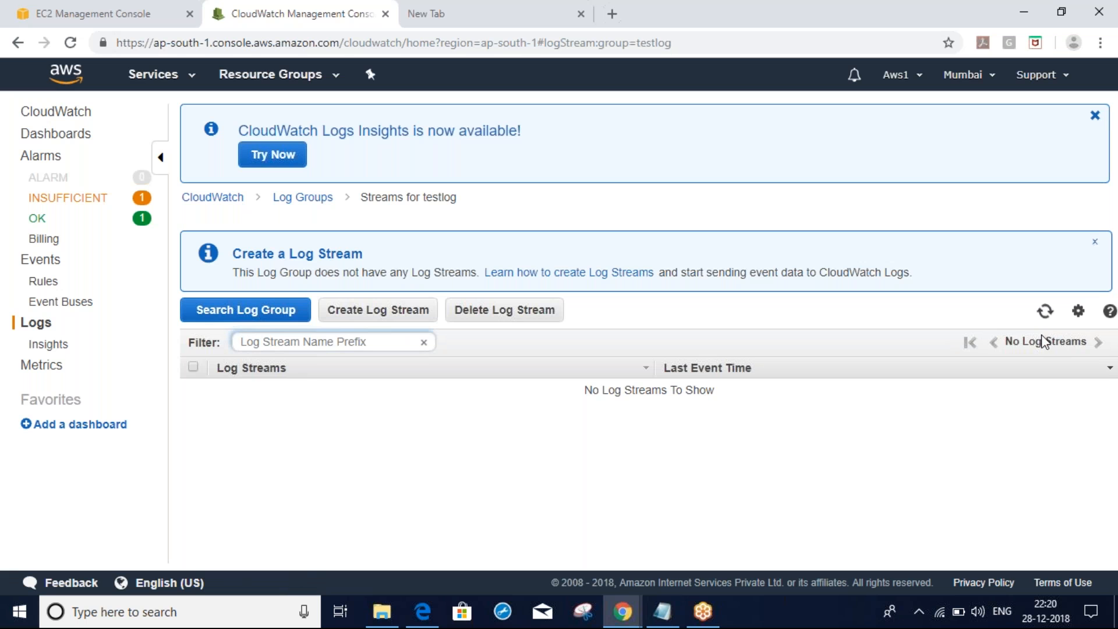
# Return to the log groups list, then bring up the VPC console and Project Orion notes
pyautogui.click(1045, 312)
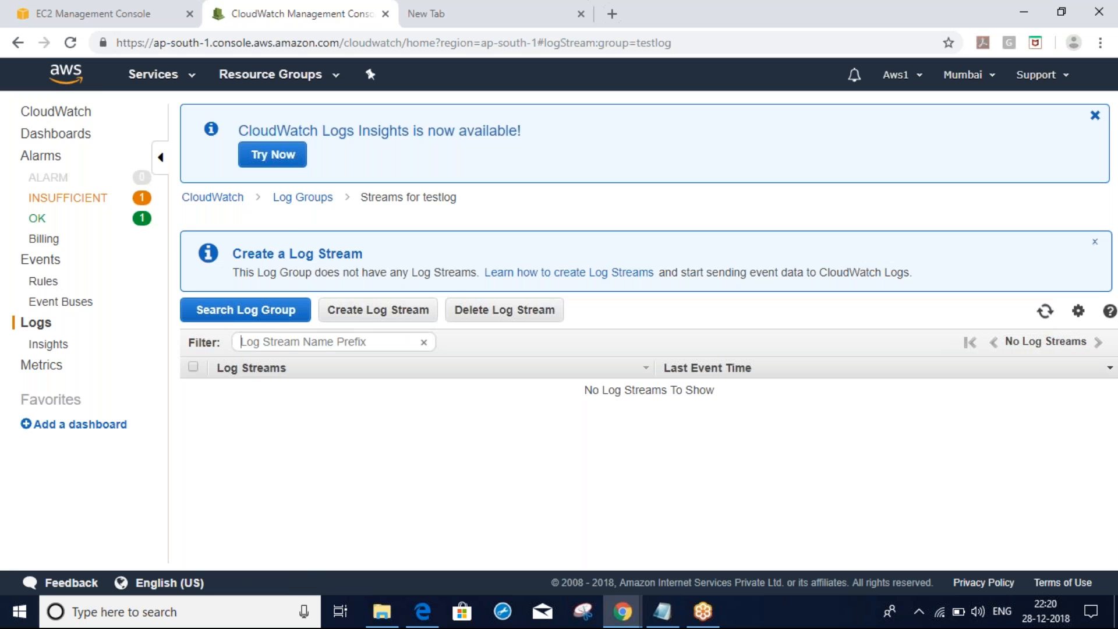
pyautogui.click(290, 200)
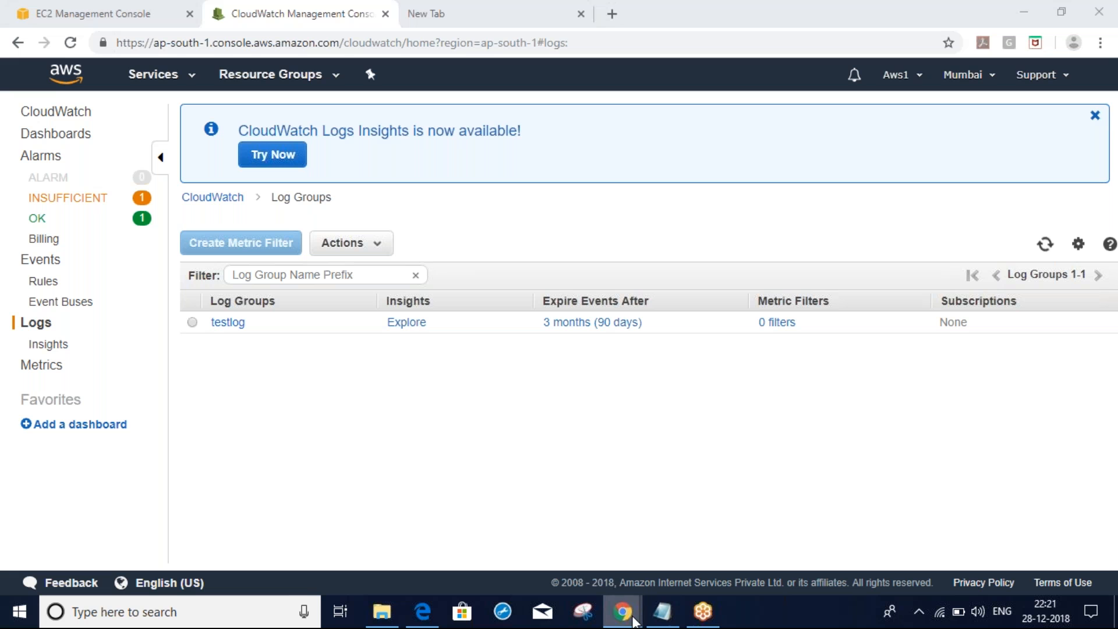
pyautogui.moveTo(622, 611)
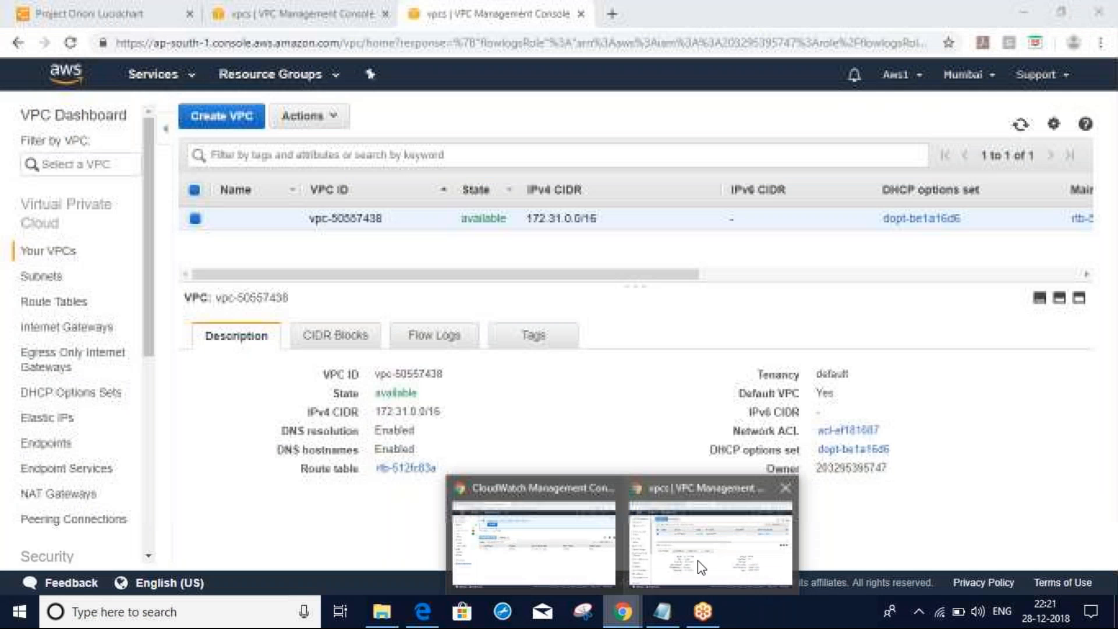
pyautogui.click(697, 560)
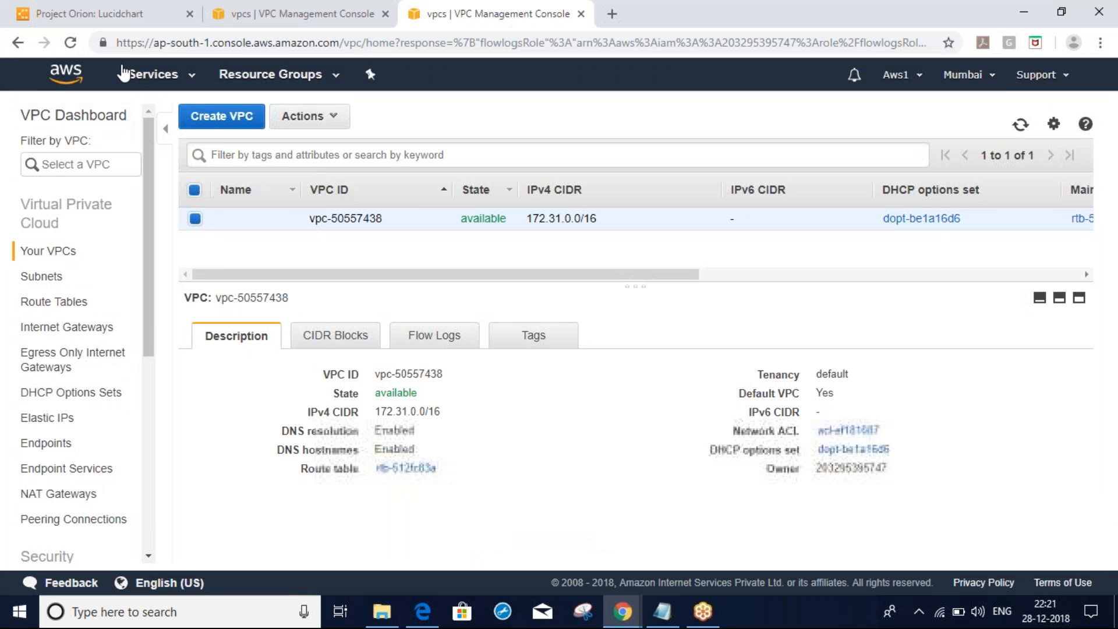
pyautogui.click(100, 14)
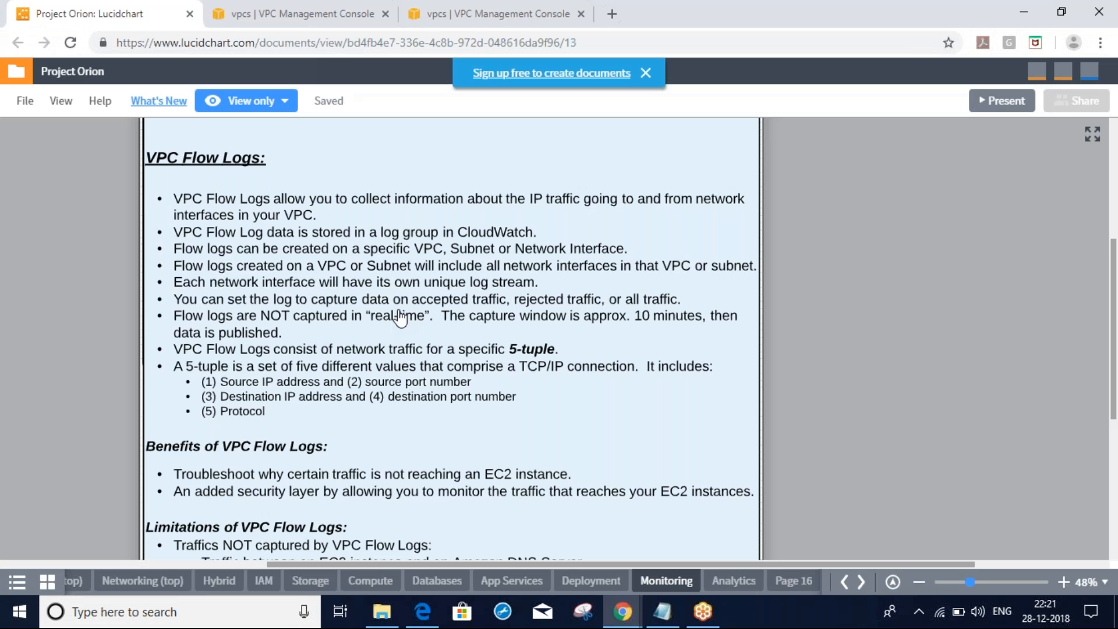
# Scroll the VPC Flow Logs notes and close the Monitoring Services text overlay
pyautogui.scroll(1, 400, 318)
pyautogui.scroll(-1, 746, 172)
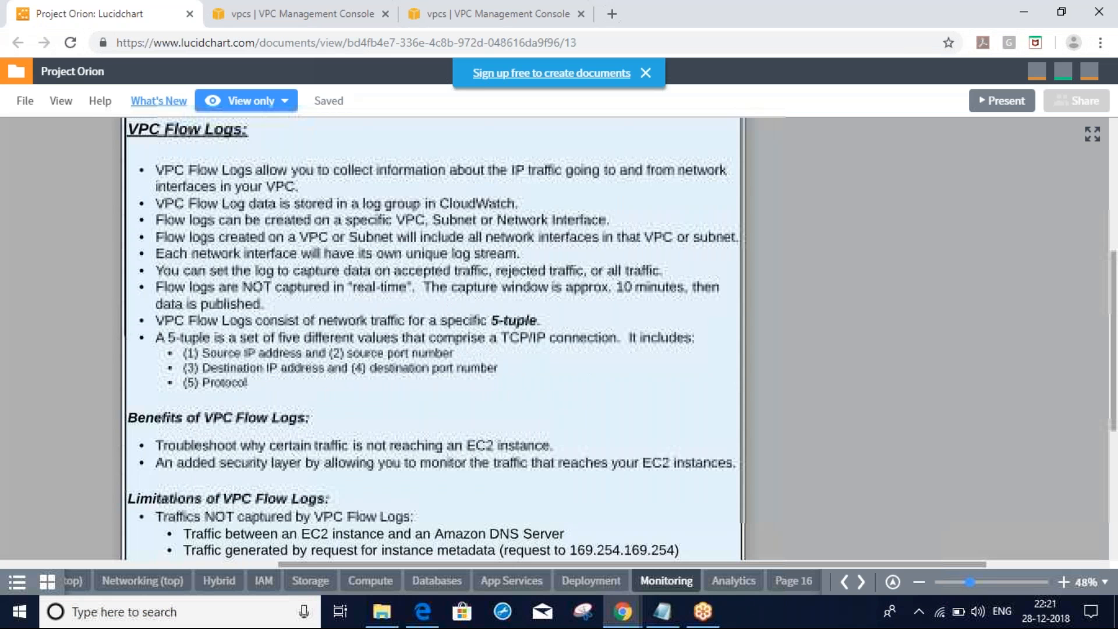
pyautogui.moveTo(631, 353); pyautogui.dragTo(632, 357)
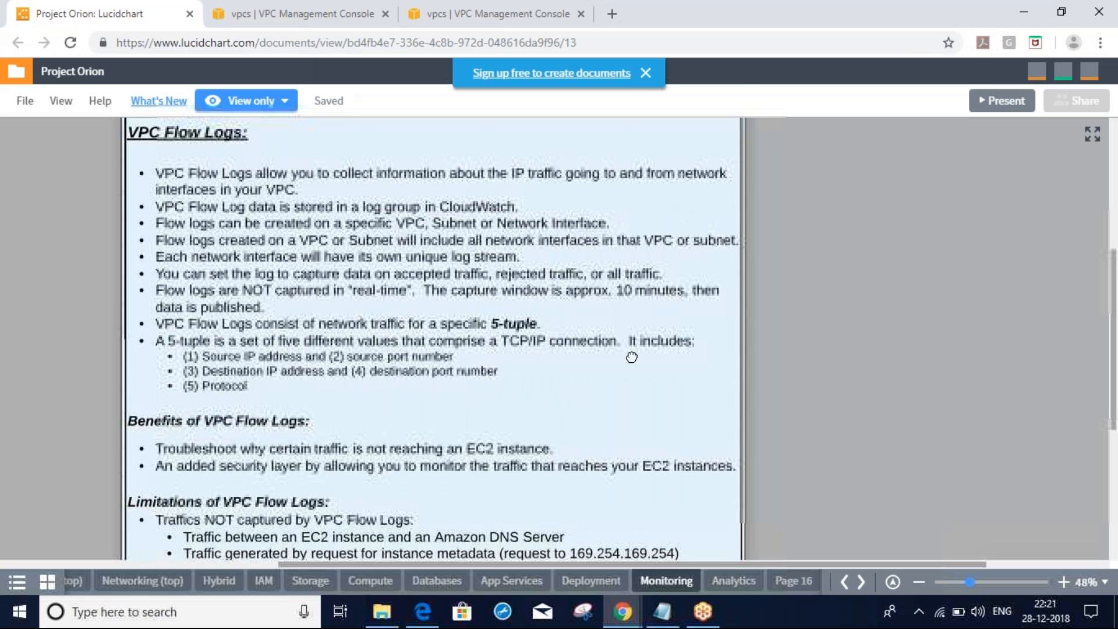
pyautogui.scroll(2, 715, 196)
pyautogui.click(713, 190)
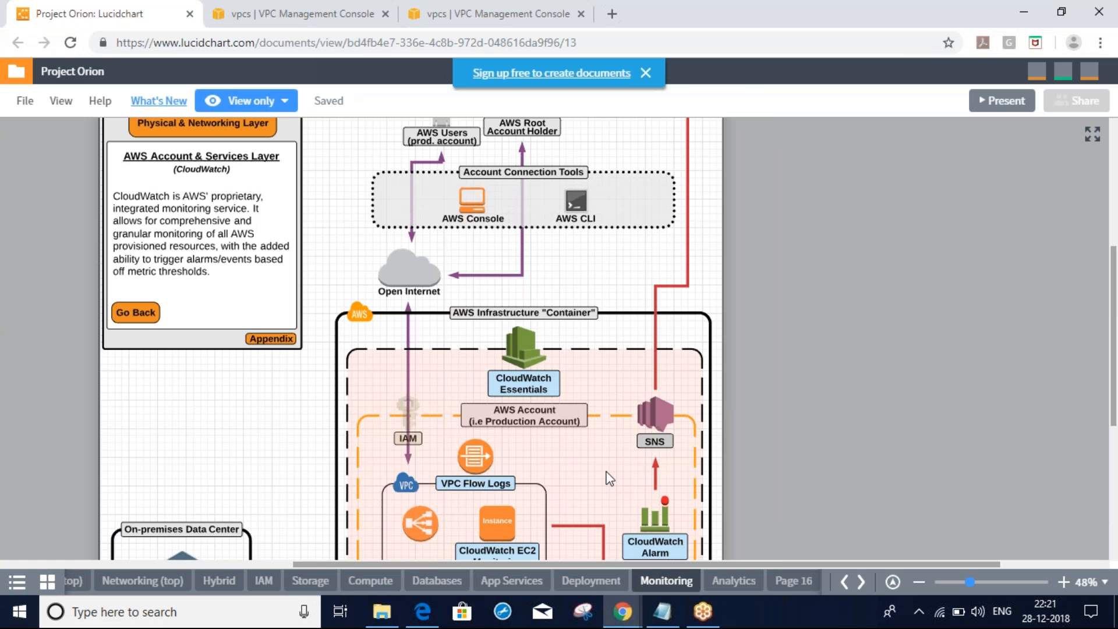
pyautogui.scroll(-1, 502, 518)
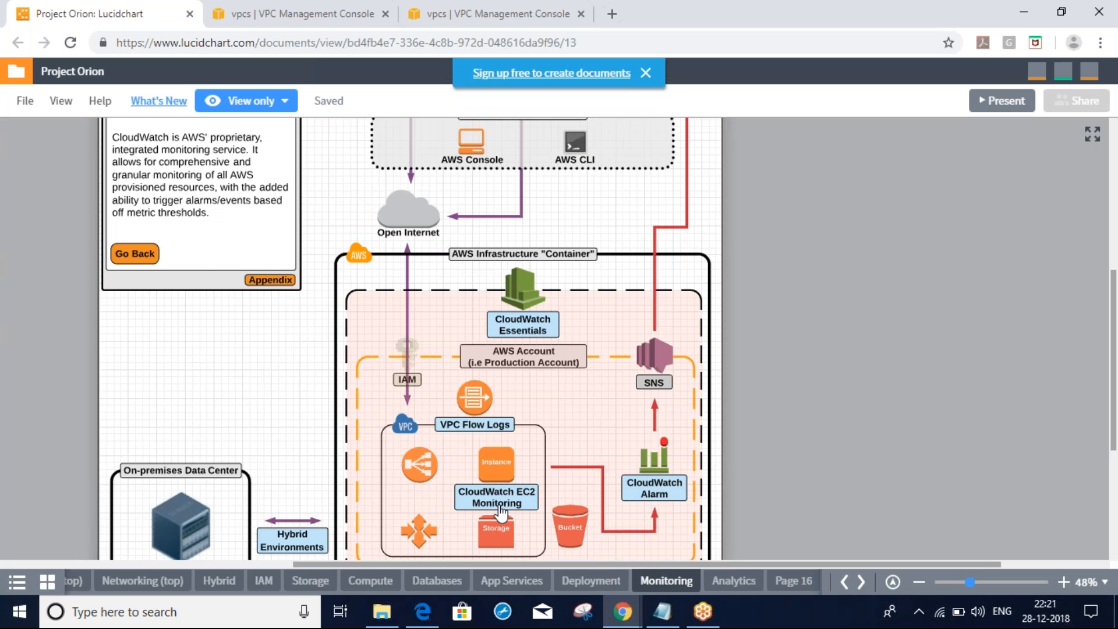
# Show the CloudWatch EC2 Monitoring notes on status checks and default metrics alongside CloudWatch Metrics
pyautogui.click(498, 509)
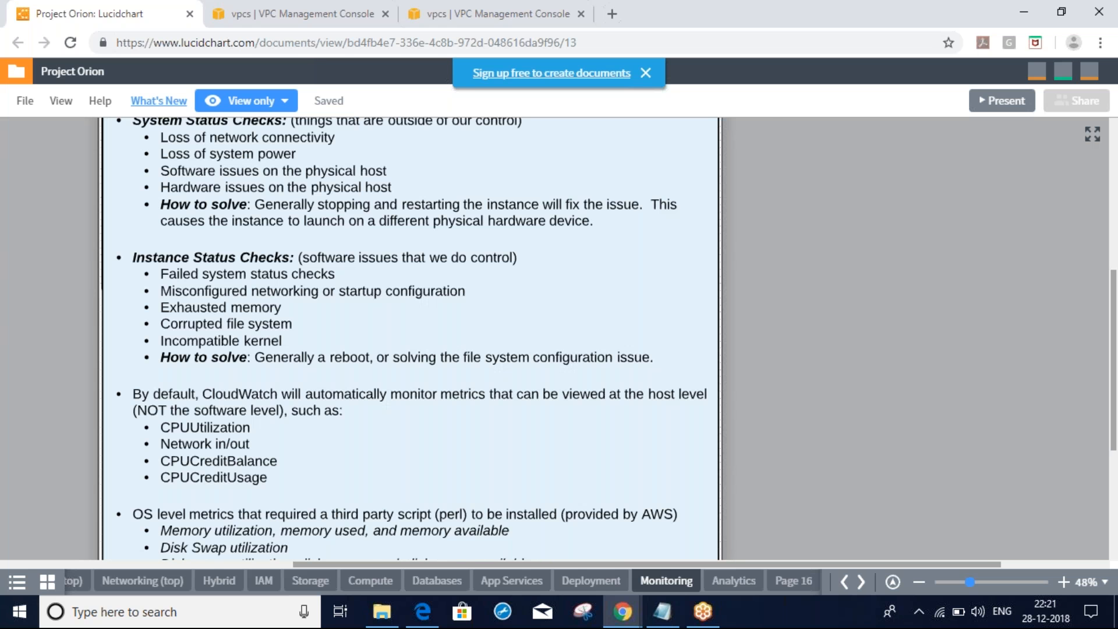
pyautogui.moveTo(482, 391); pyautogui.dragTo(539, 447)
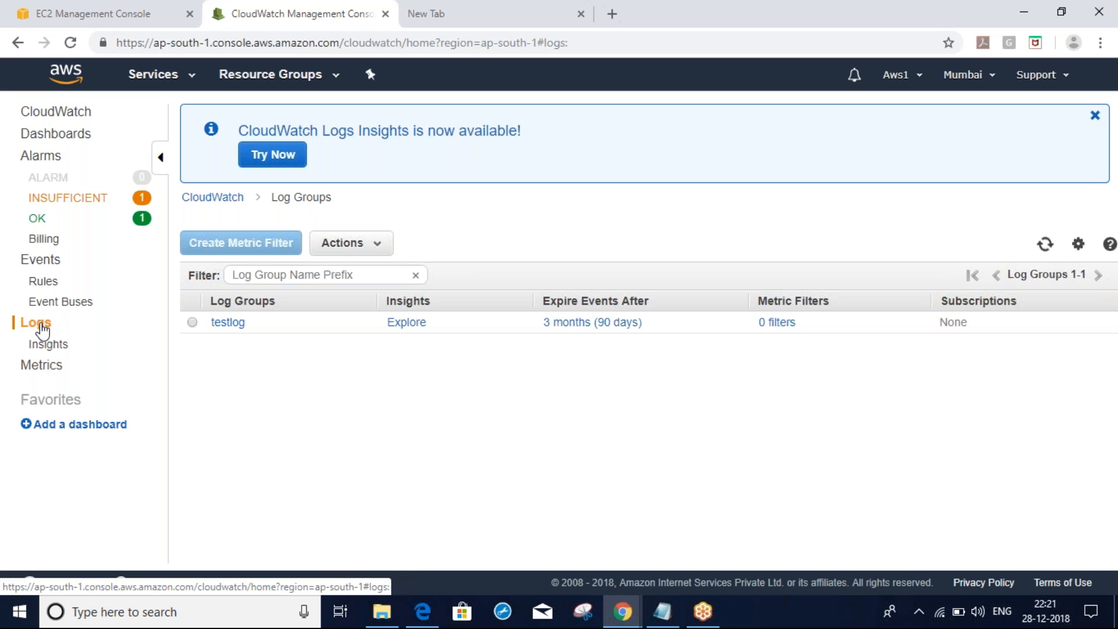
pyautogui.click(43, 380)
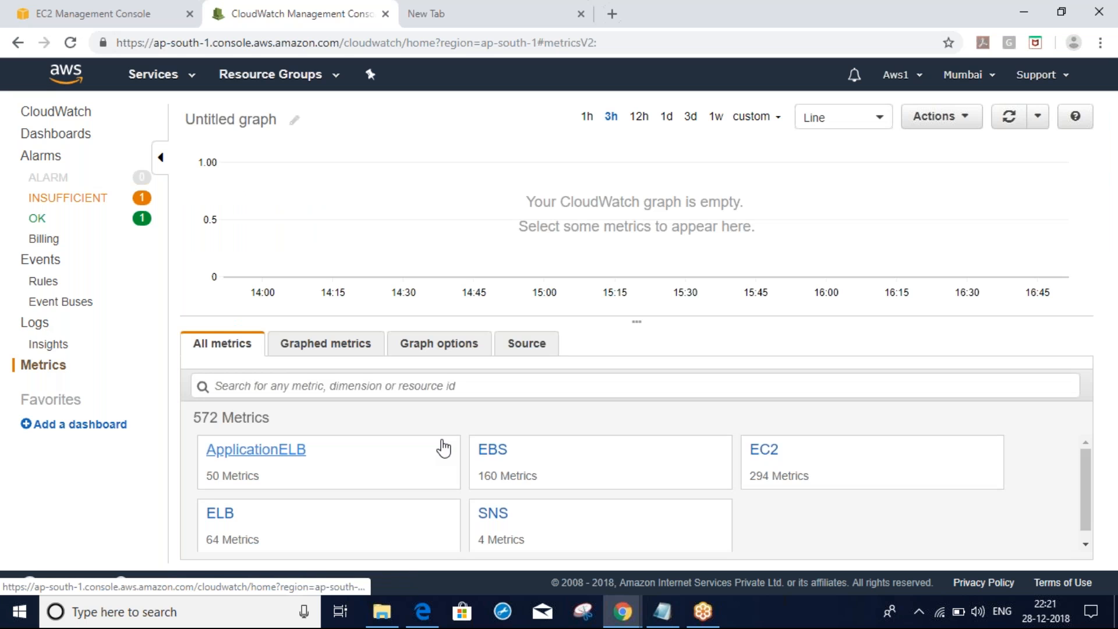
pyautogui.hotkey('alt', 'Tab')
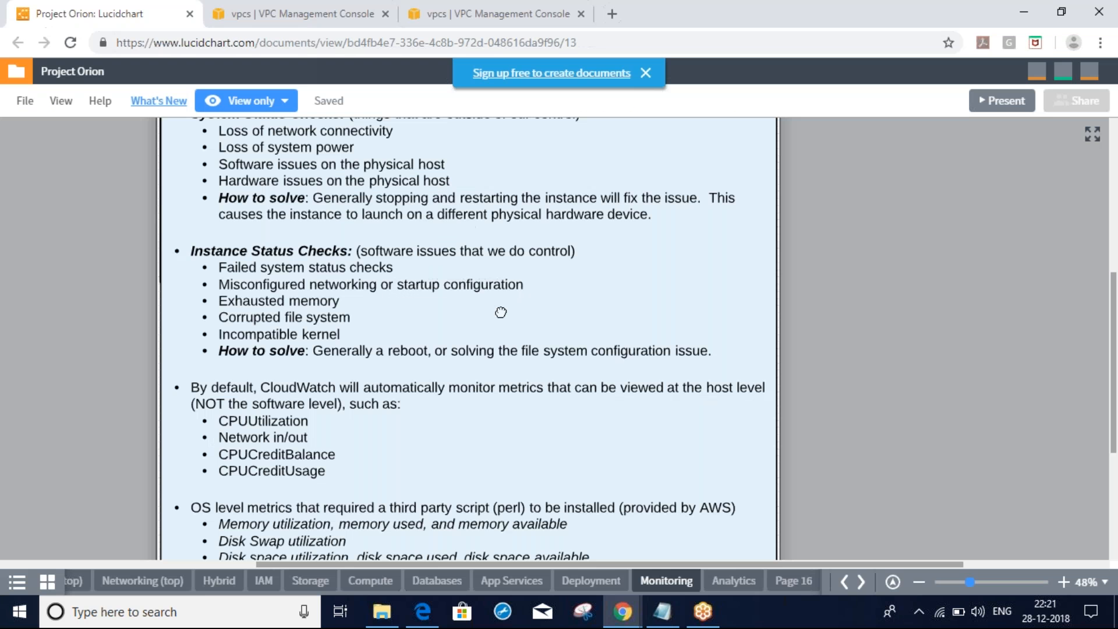
# Scroll to the note that memory, swap and disk metrics need an AWS perl script
pyautogui.scroll(-2, 501, 312)
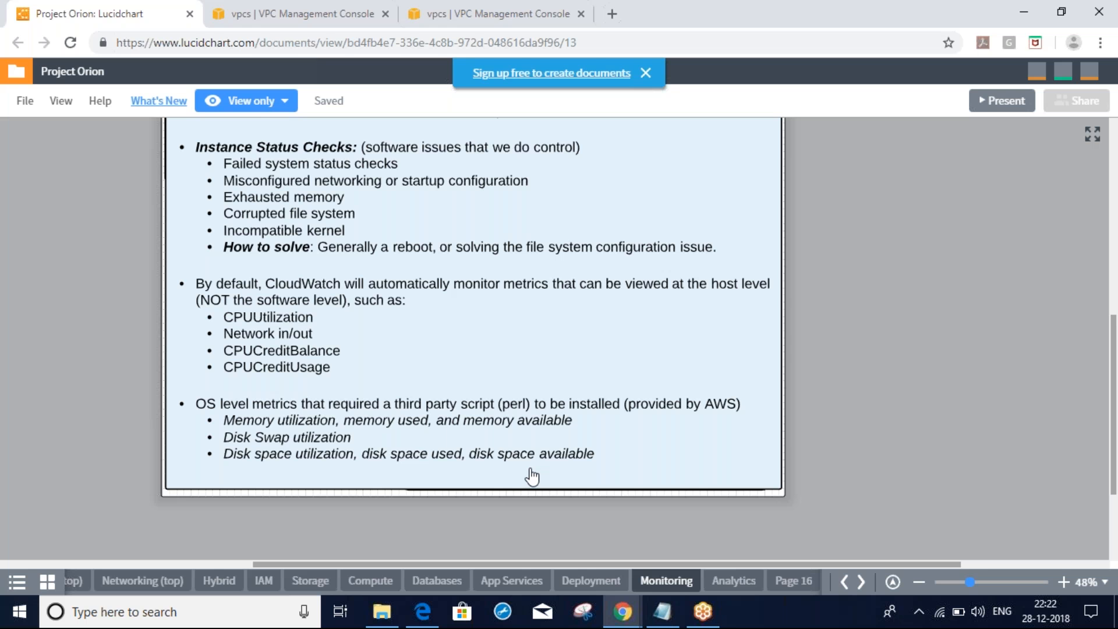
pyautogui.hotkey('alt', 'Tab')
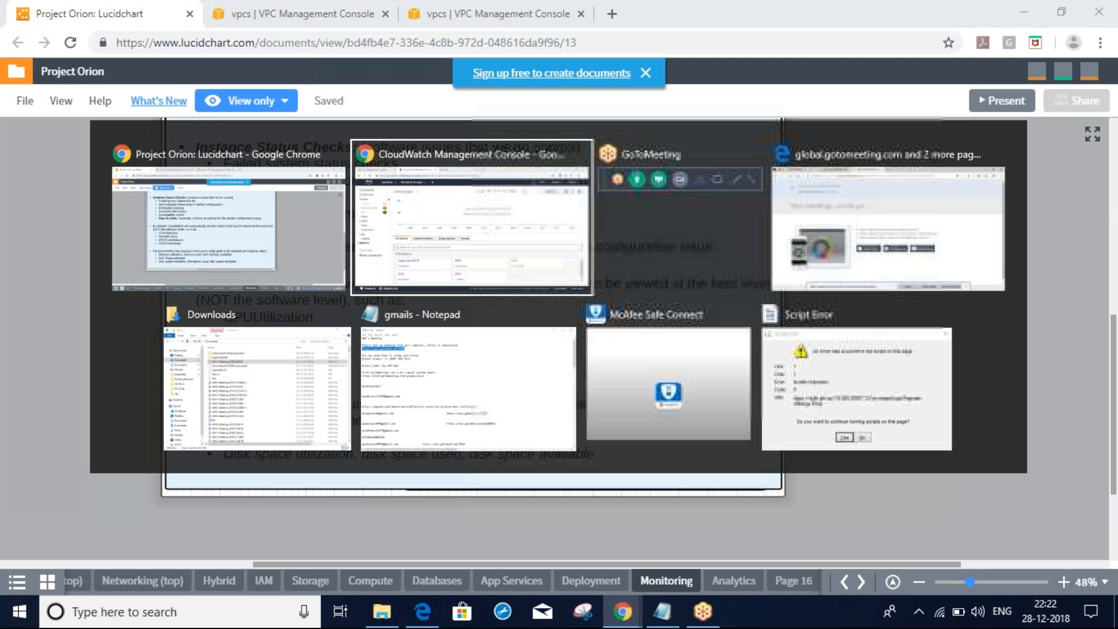
pyautogui.click(106, 10)
# Start a Red Hat Enterprise Linux t2.micro instance launch through to security groups
pyautogui.click(234, 117)
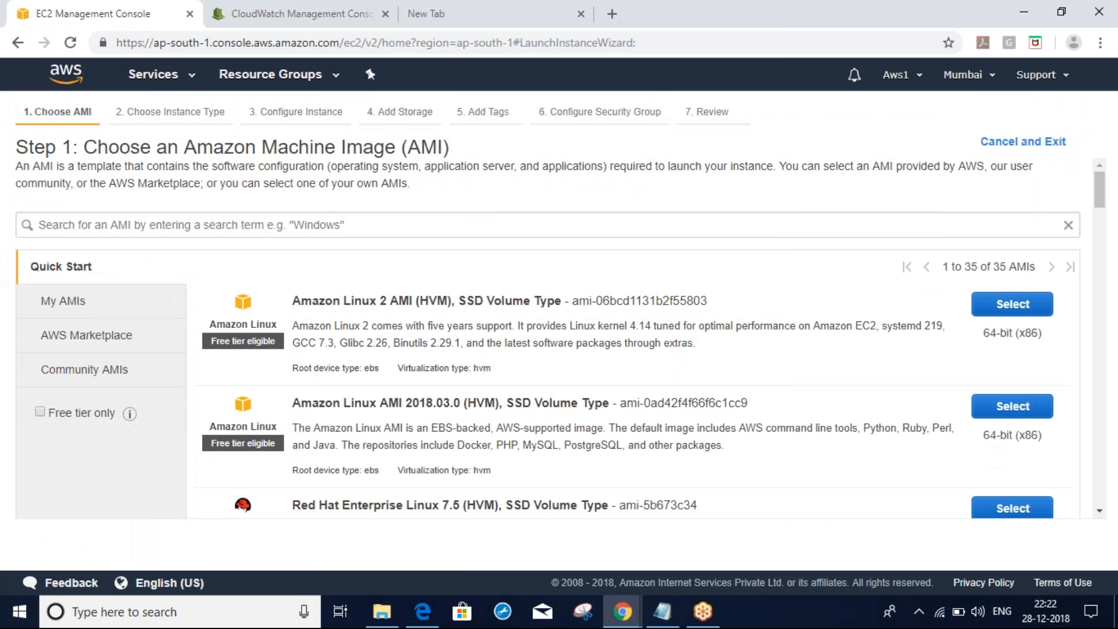
pyautogui.scroll(-3, 1100, 230)
pyautogui.click(1012, 224)
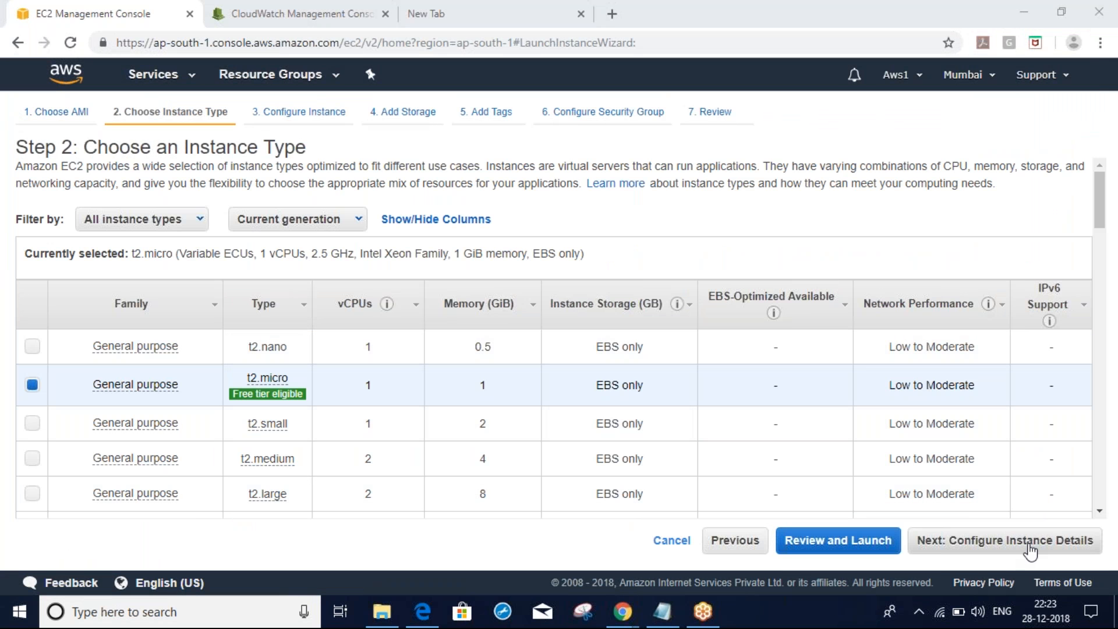
pyautogui.click(1030, 550)
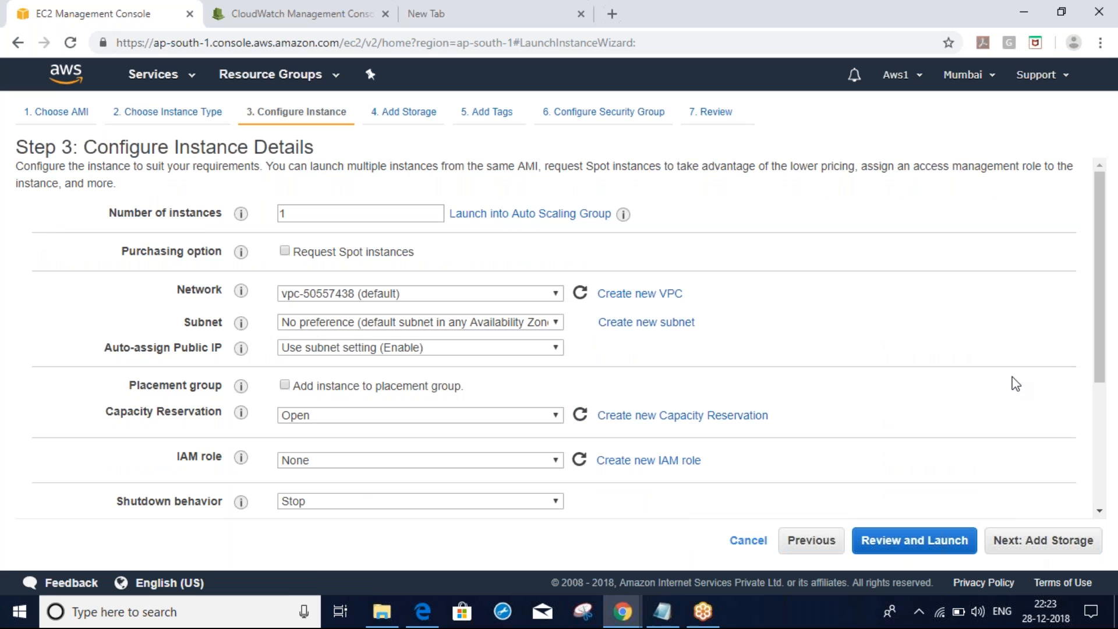
pyautogui.moveTo(1100, 253); pyautogui.dragTo(1097, 400)
pyautogui.click(1057, 540)
pyautogui.click(1057, 542)
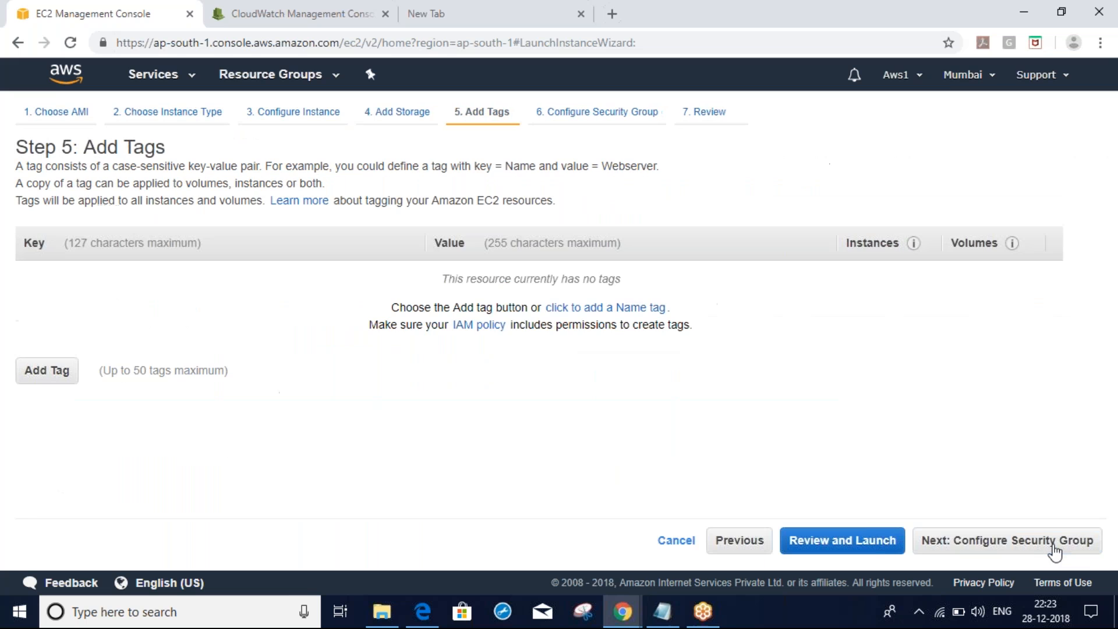
pyautogui.click(1040, 547)
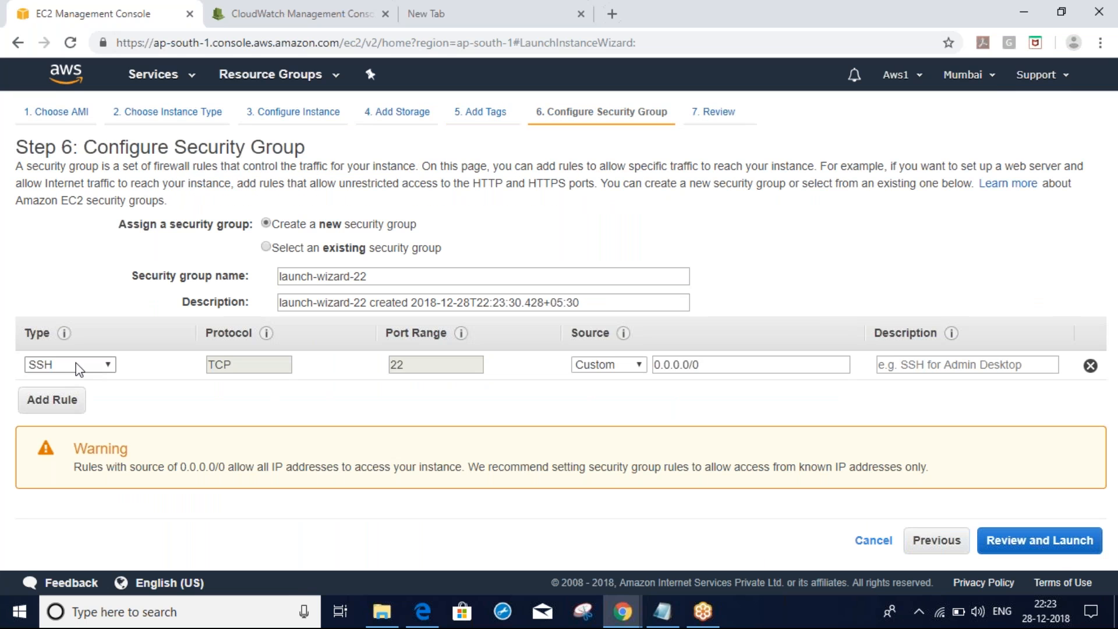
# Allow All traffic from Anywhere in the security group and launch the instance
pyautogui.click(78, 367)
pyautogui.click(67, 217)
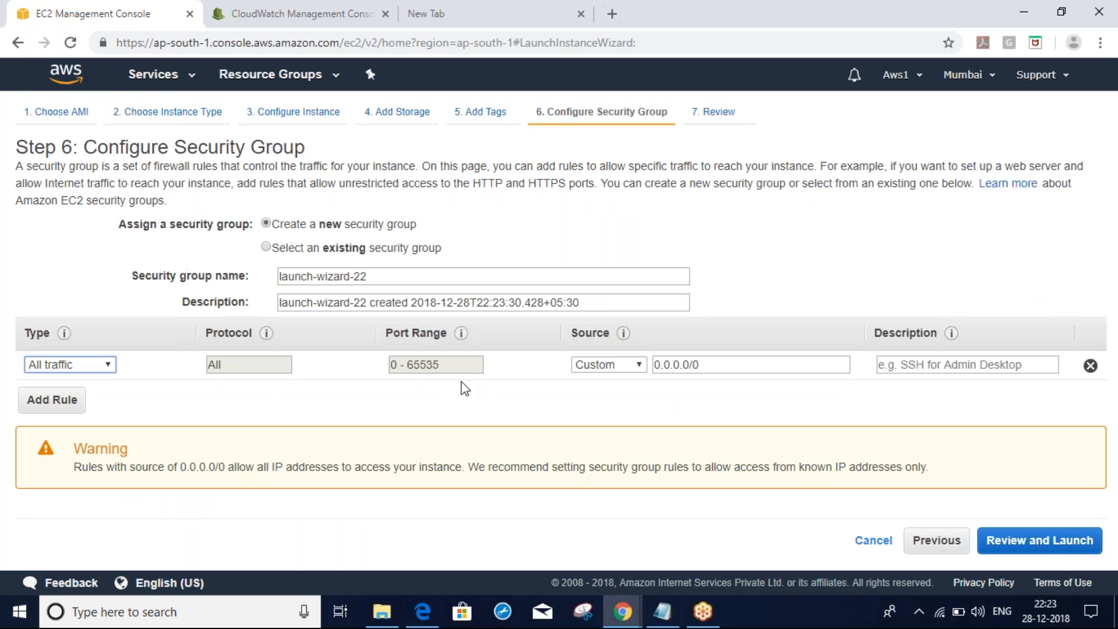
pyautogui.click(611, 367)
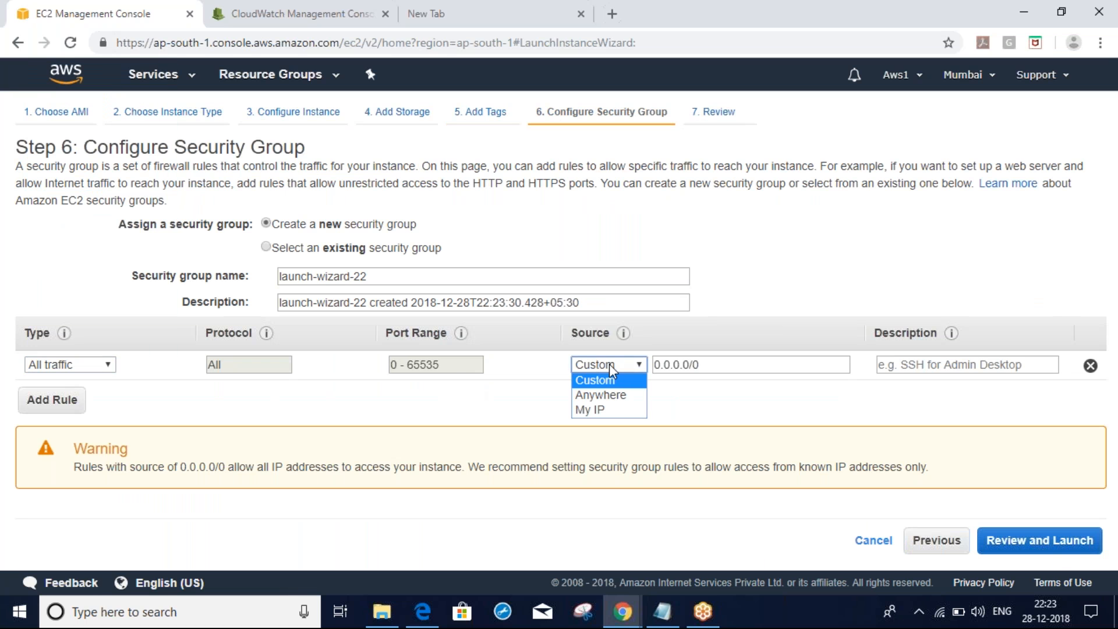
pyautogui.click(606, 394)
pyautogui.click(1084, 554)
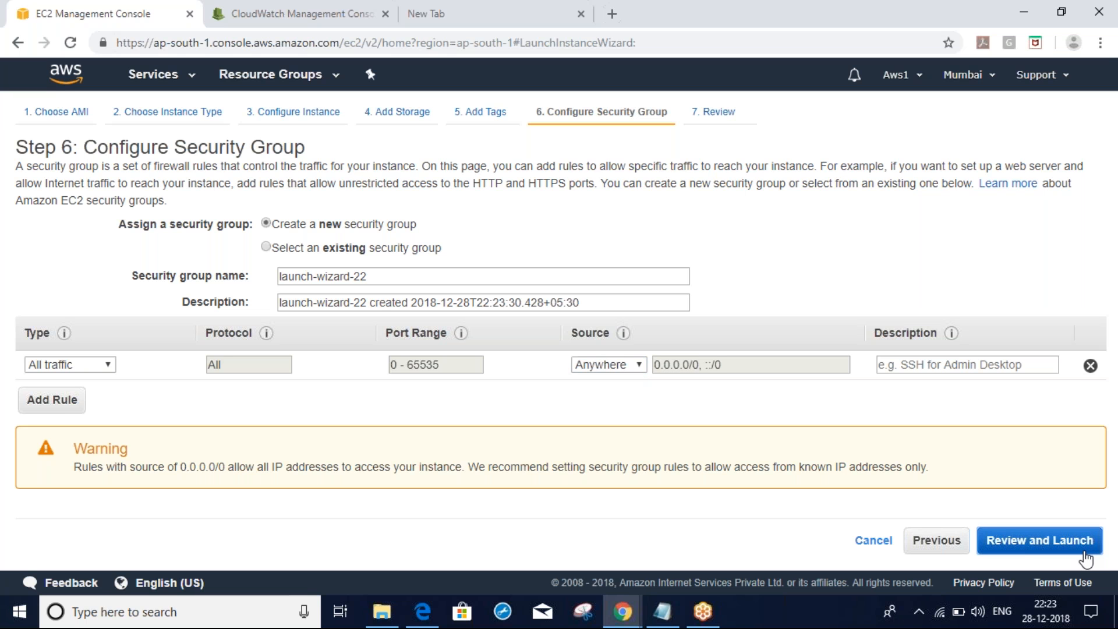
pyautogui.click(1080, 542)
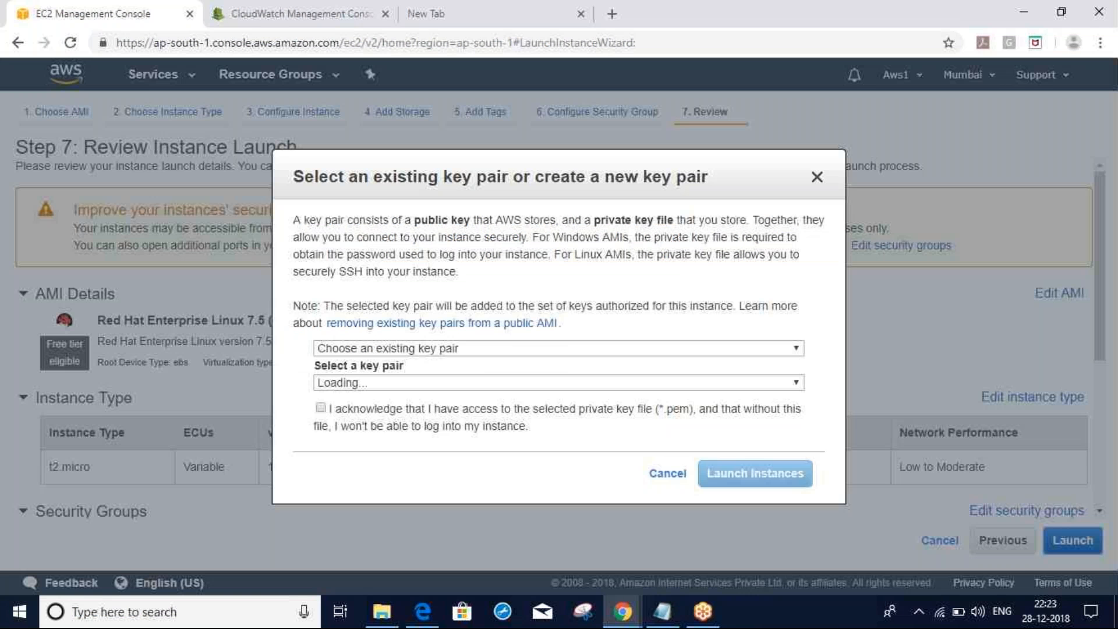
pyautogui.click(321, 408)
pyautogui.click(756, 473)
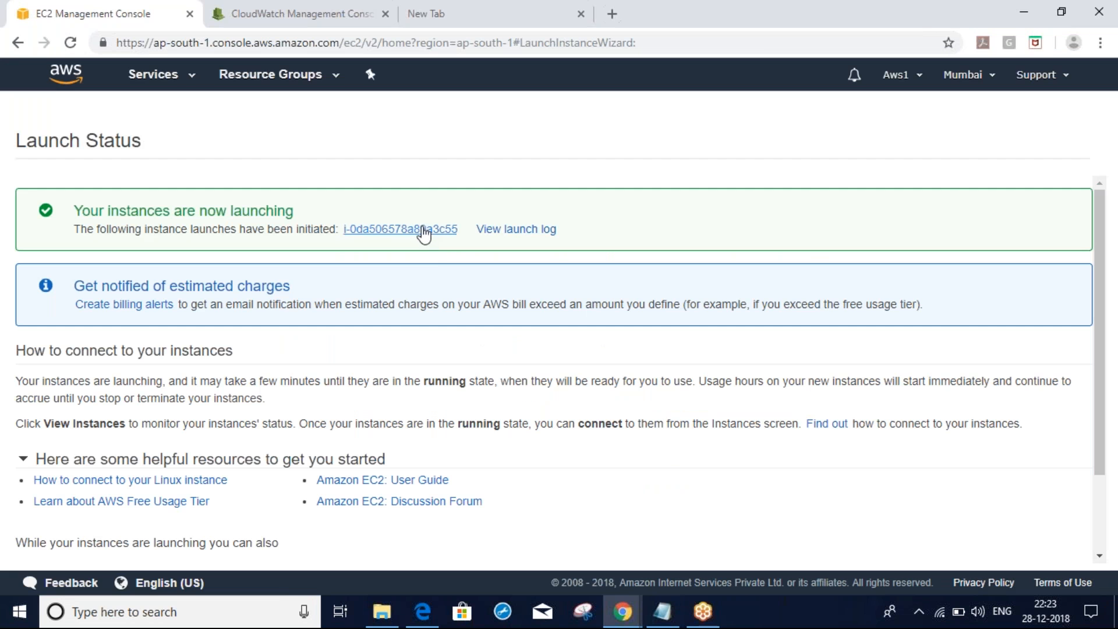
pyautogui.click(427, 233)
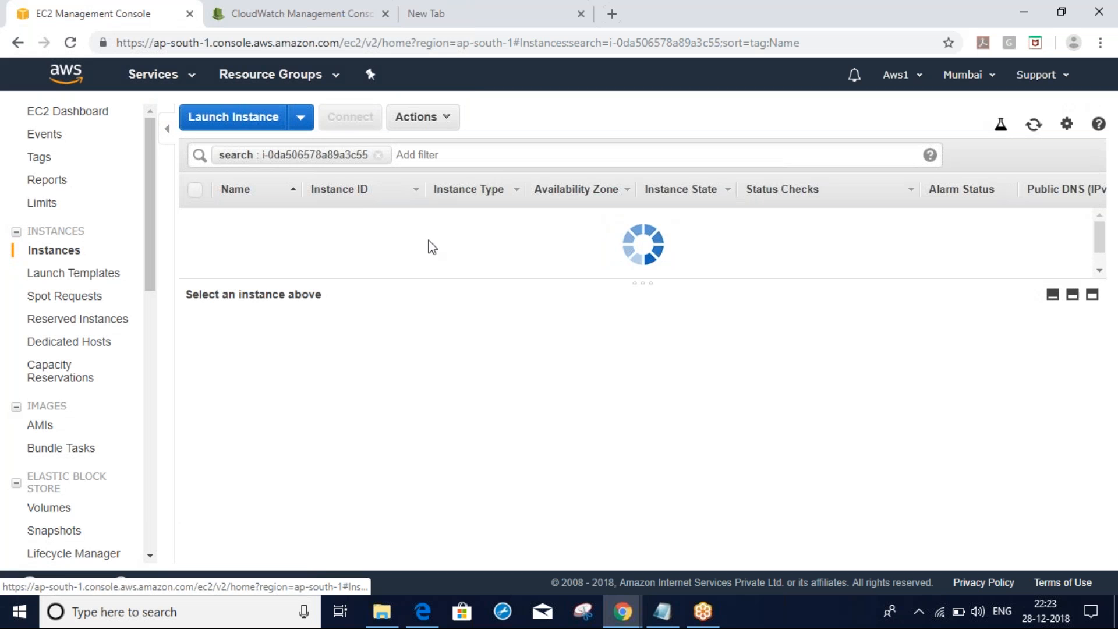
# Name the new instance cw, refresh the instance list, and open a new browser tab
pyautogui.click(274, 218)
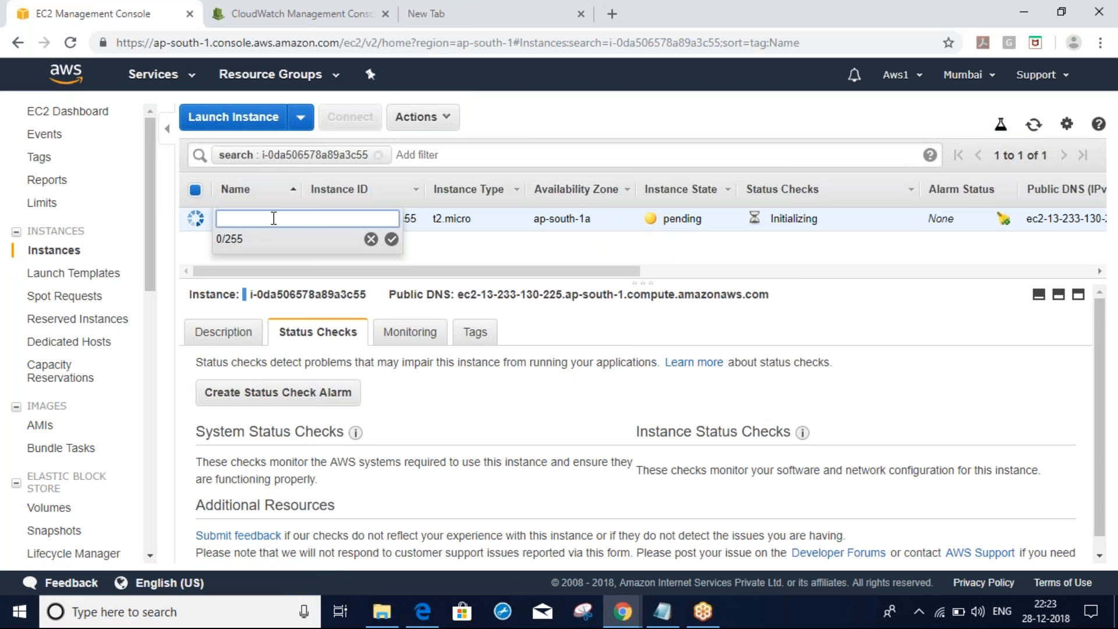
pyautogui.write('cw')
pyautogui.click(391, 239)
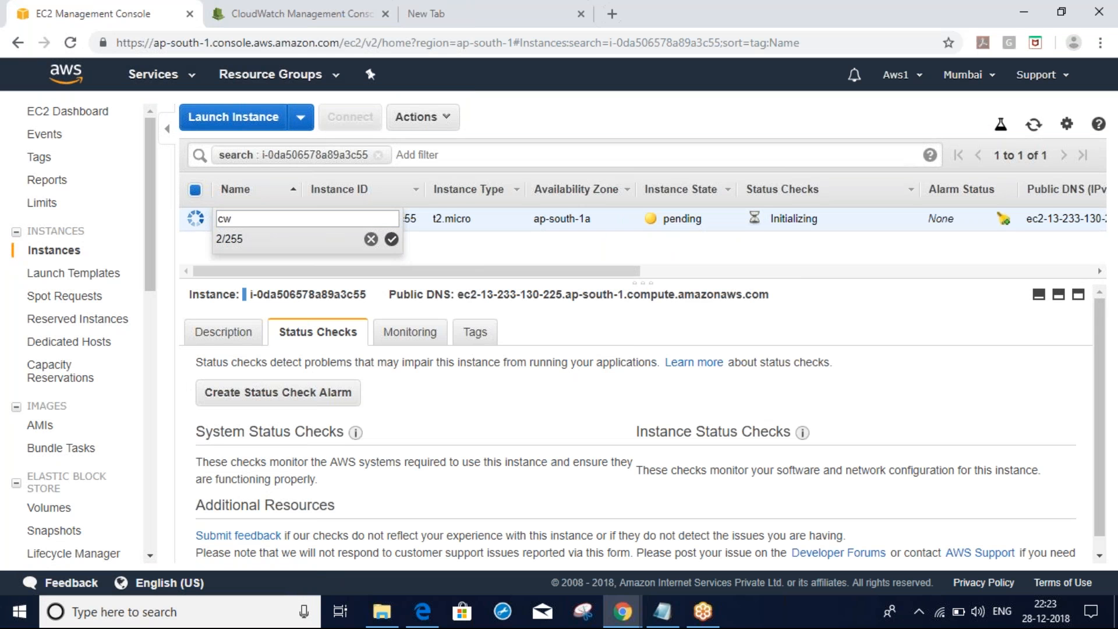
pyautogui.click(1034, 124)
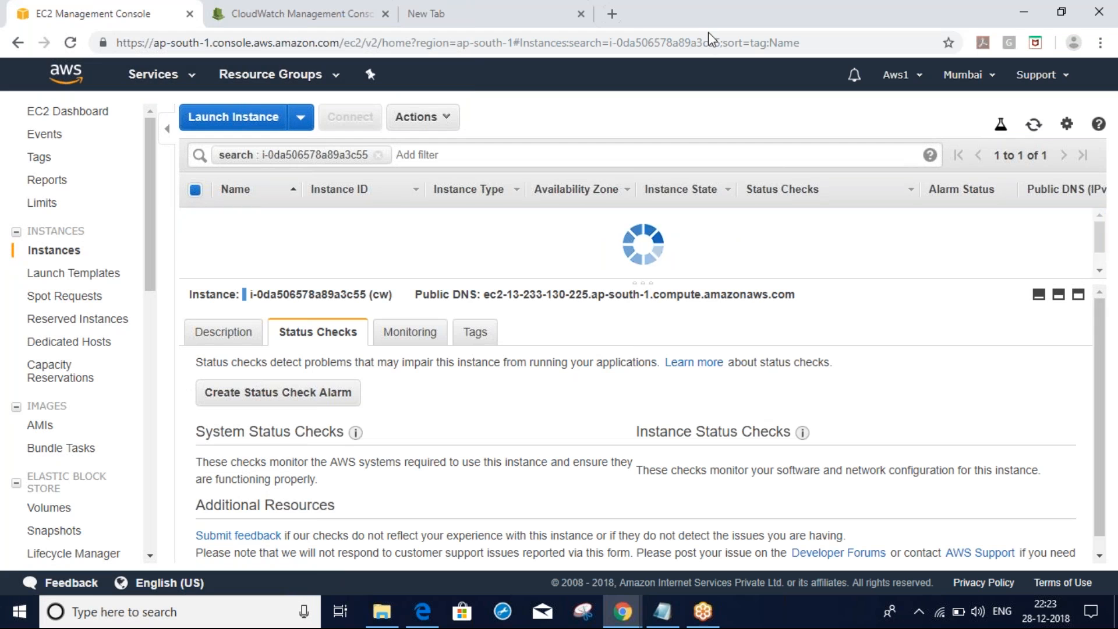
pyautogui.click(614, 14)
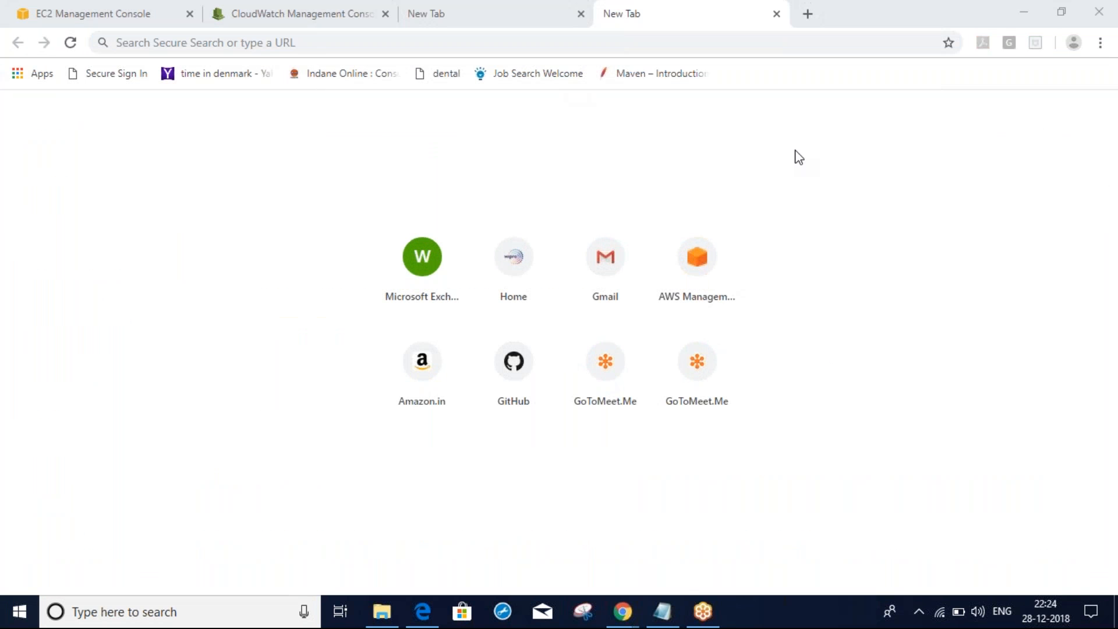
# Check the Lucidchart notes, then load Google in the new browser tab
pyautogui.hotkey('alt', 'Tab')
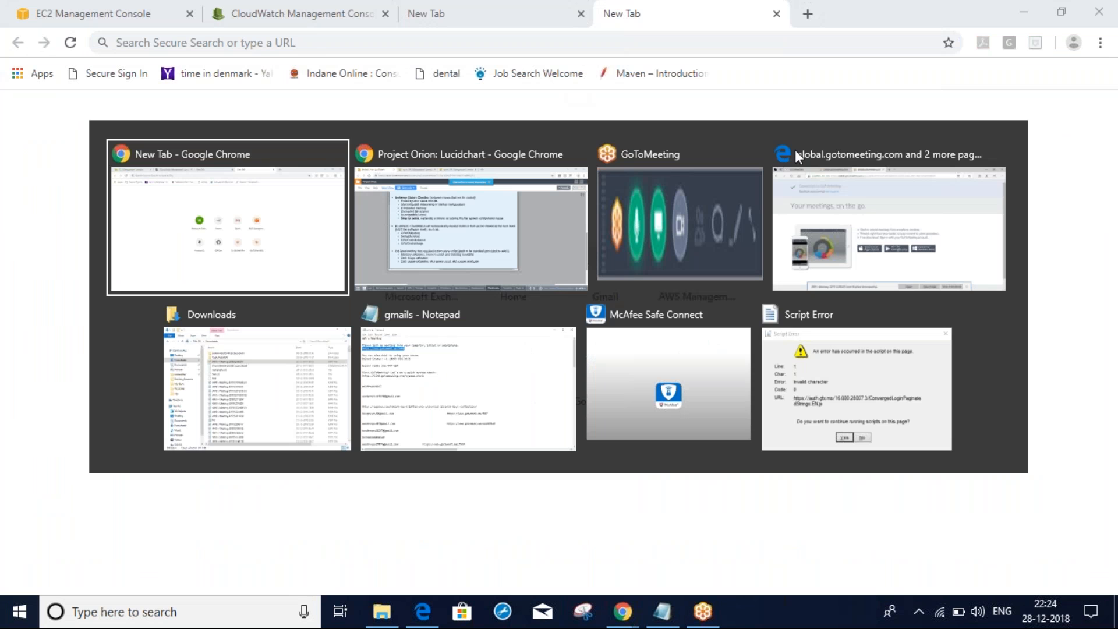
pyautogui.hotkey('alt', 'Tab')
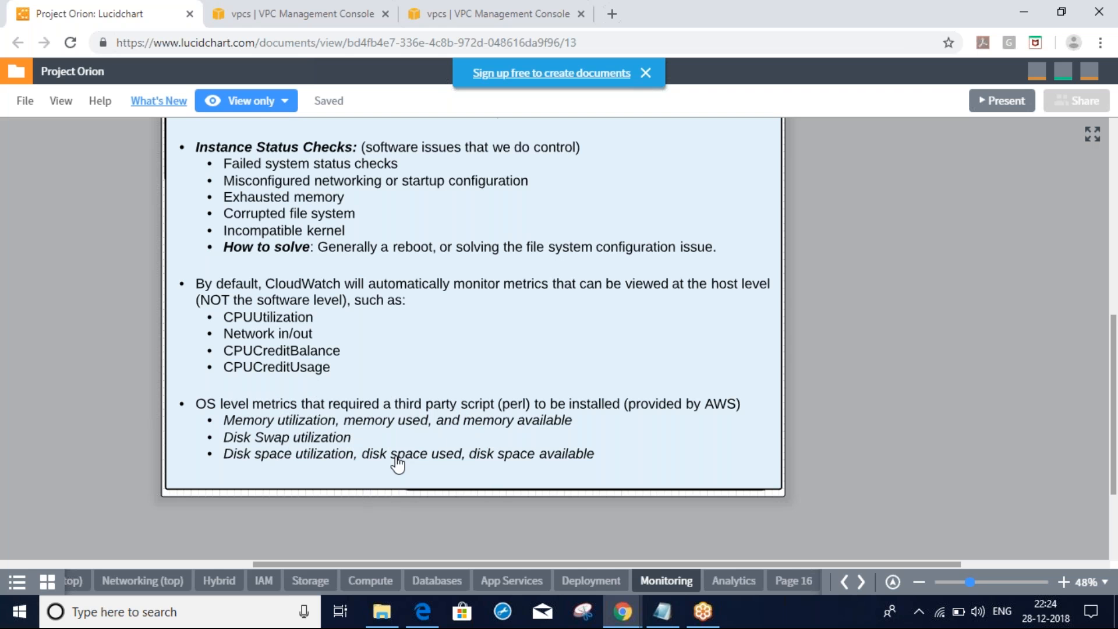
pyautogui.hotkey('alt', 'Tab')
pyautogui.write('go')
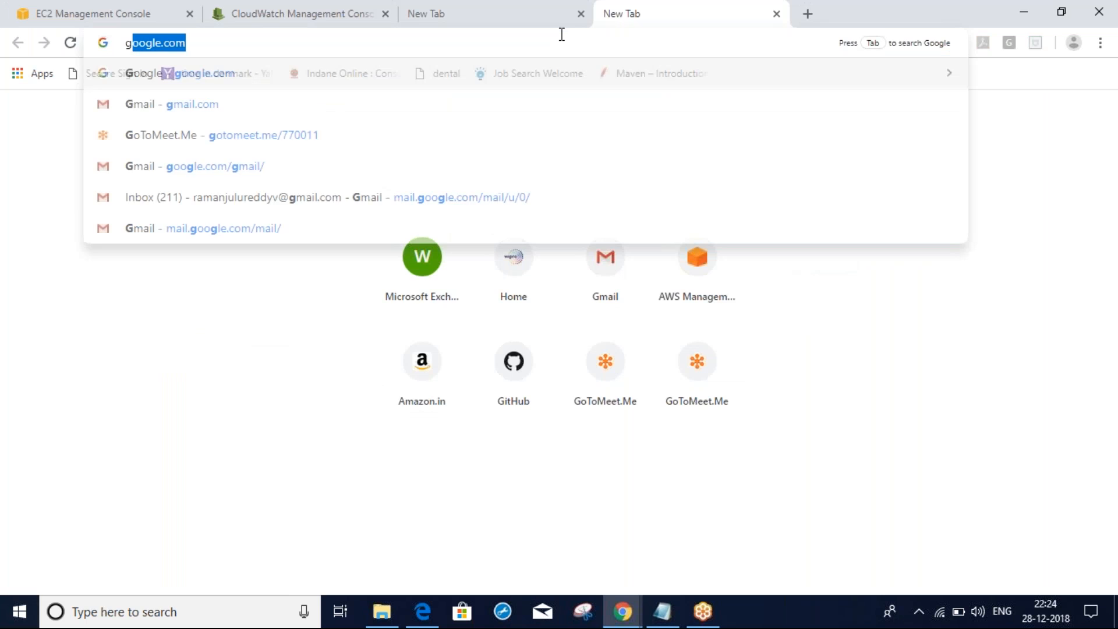
pyautogui.press('Return')
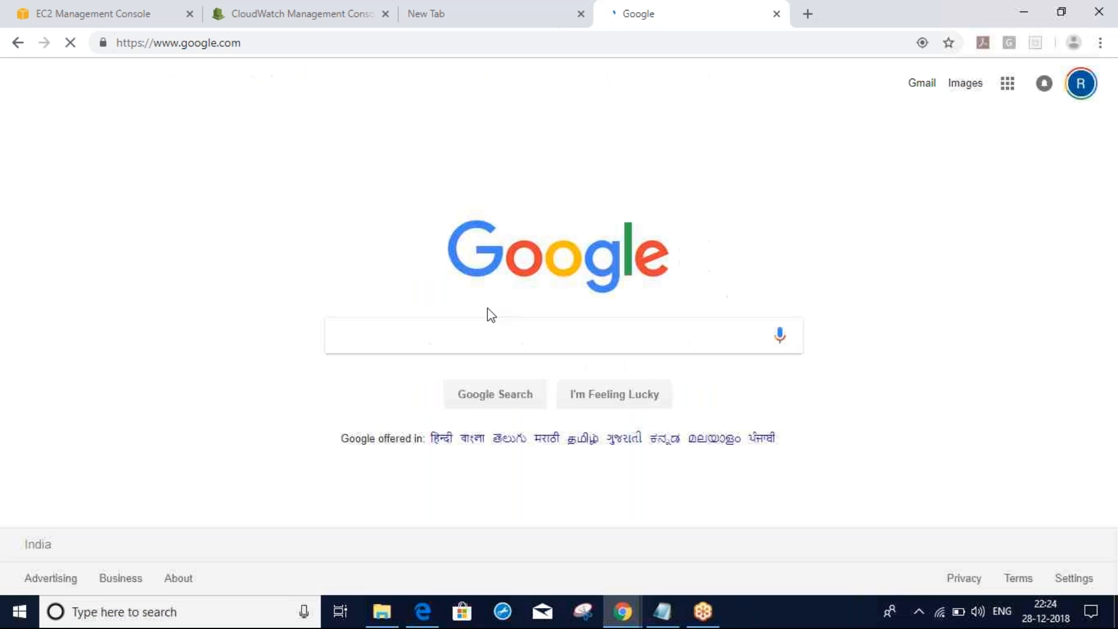
# Search Google for 'monitor memory usage in aws' and open the AWS mon-scripts docs in a new tab
pyautogui.click(477, 319)
pyautogui.write('monki')
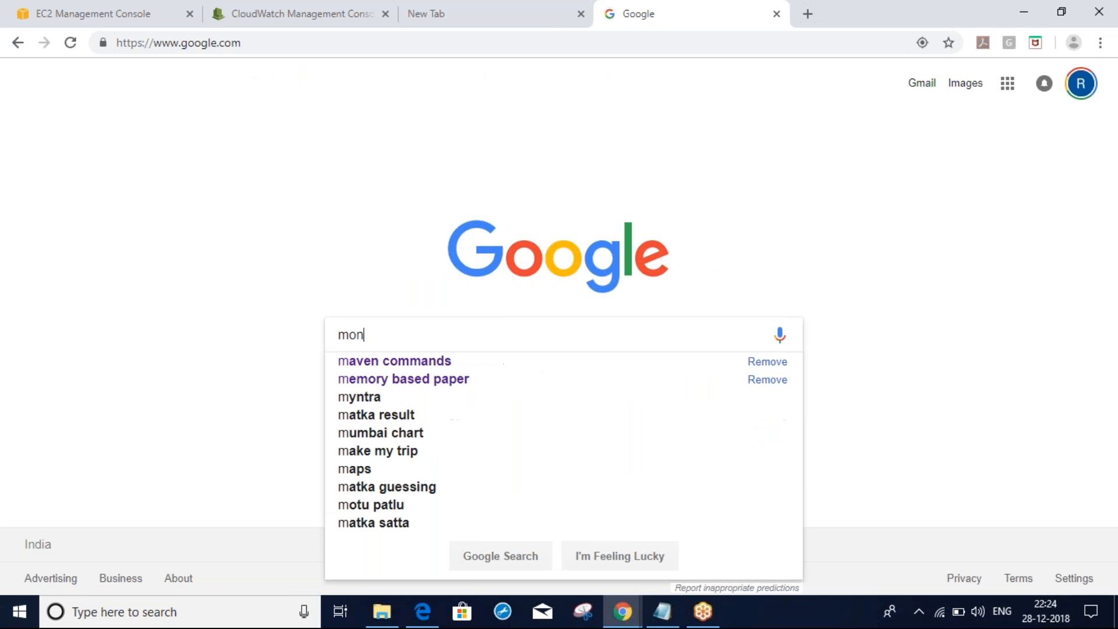
pyautogui.press('BackSpace')
pyautogui.press('BackSpace')
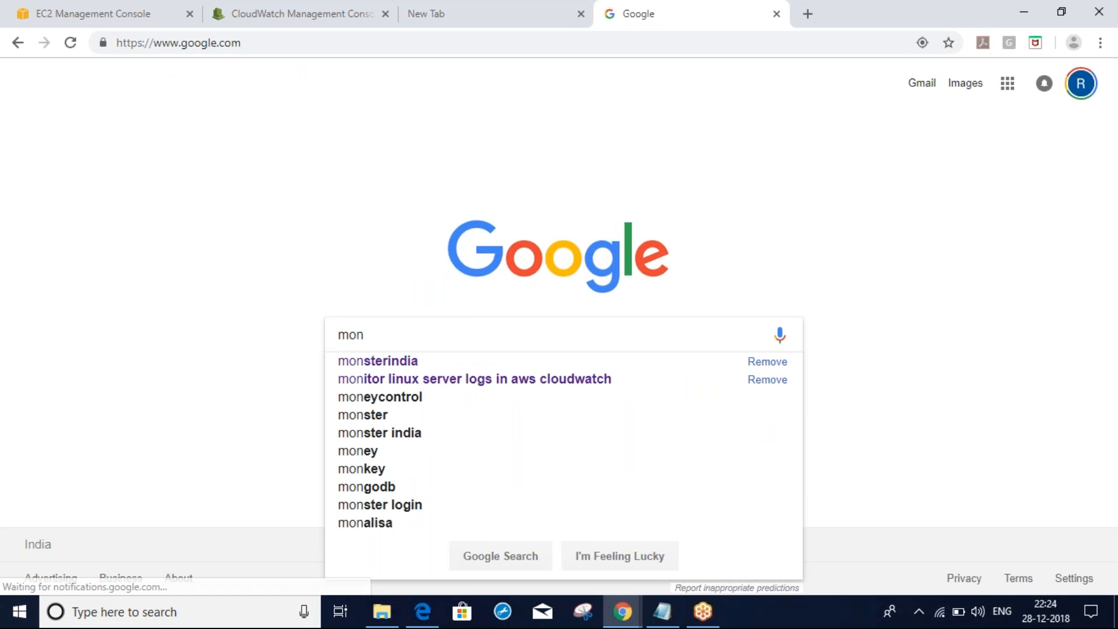
pyautogui.write('itor')
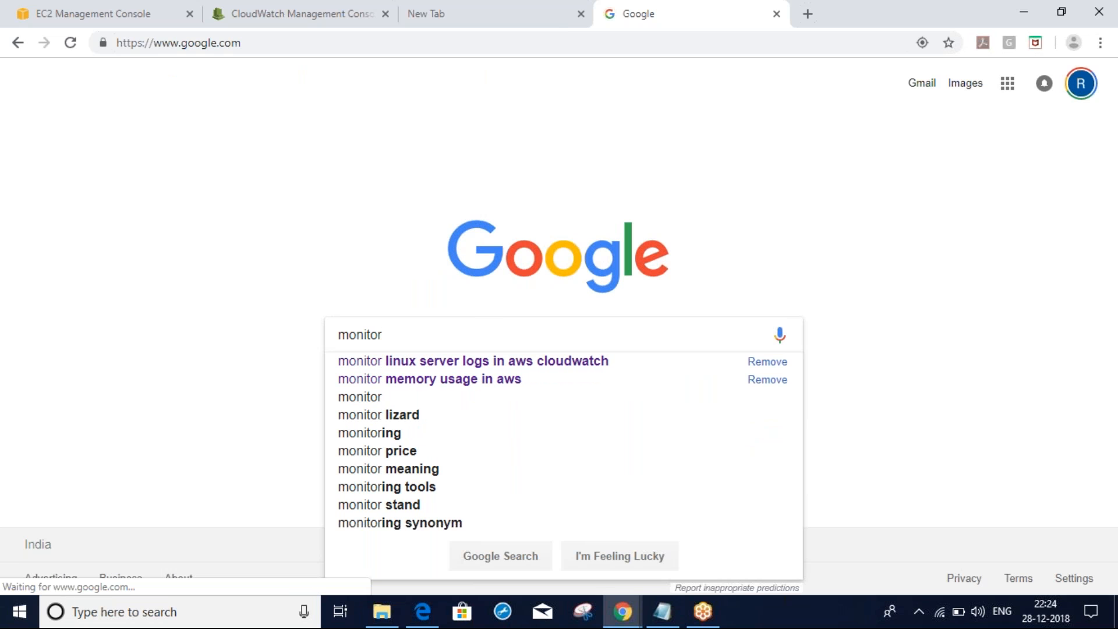
pyautogui.press('Down')
pyautogui.press('Down')
pyautogui.press('Return')
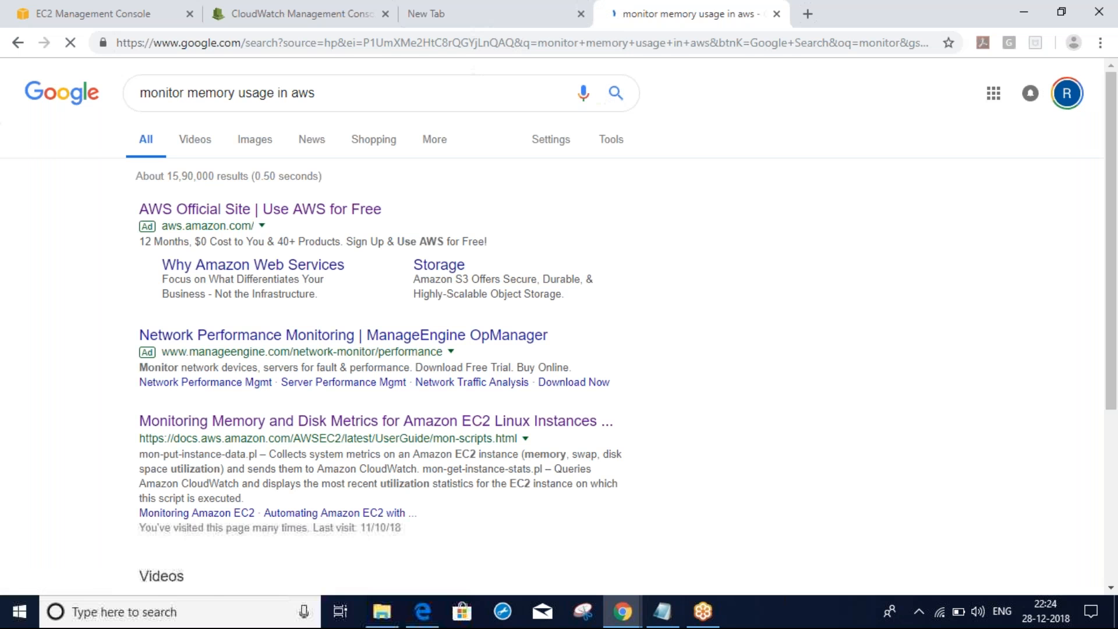
pyautogui.rightClick(407, 431)
pyautogui.click(446, 438)
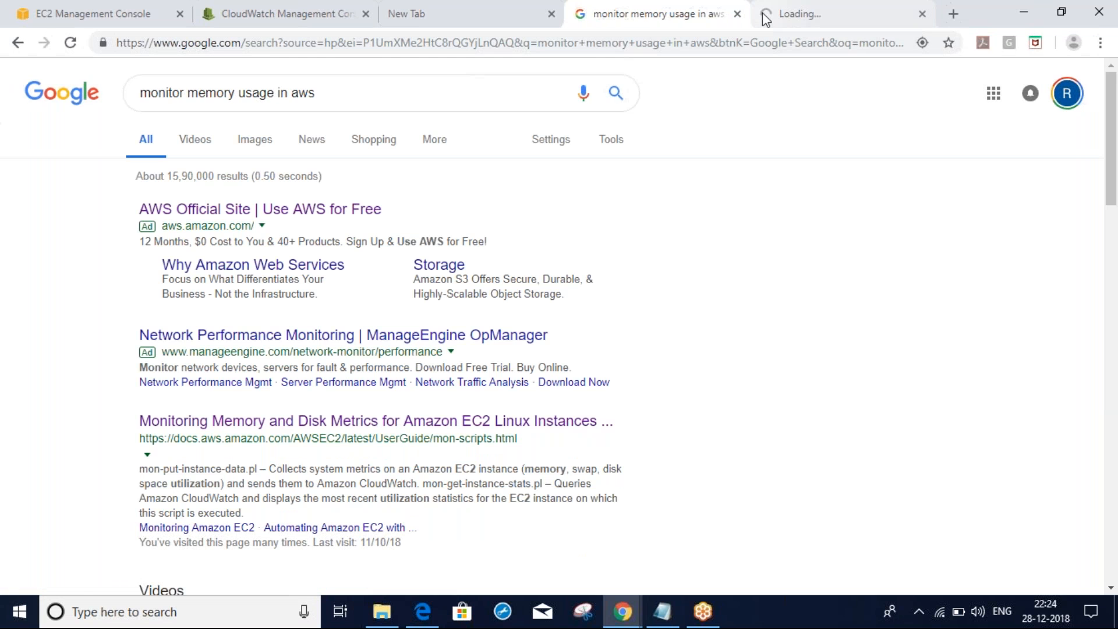
pyautogui.click(827, 14)
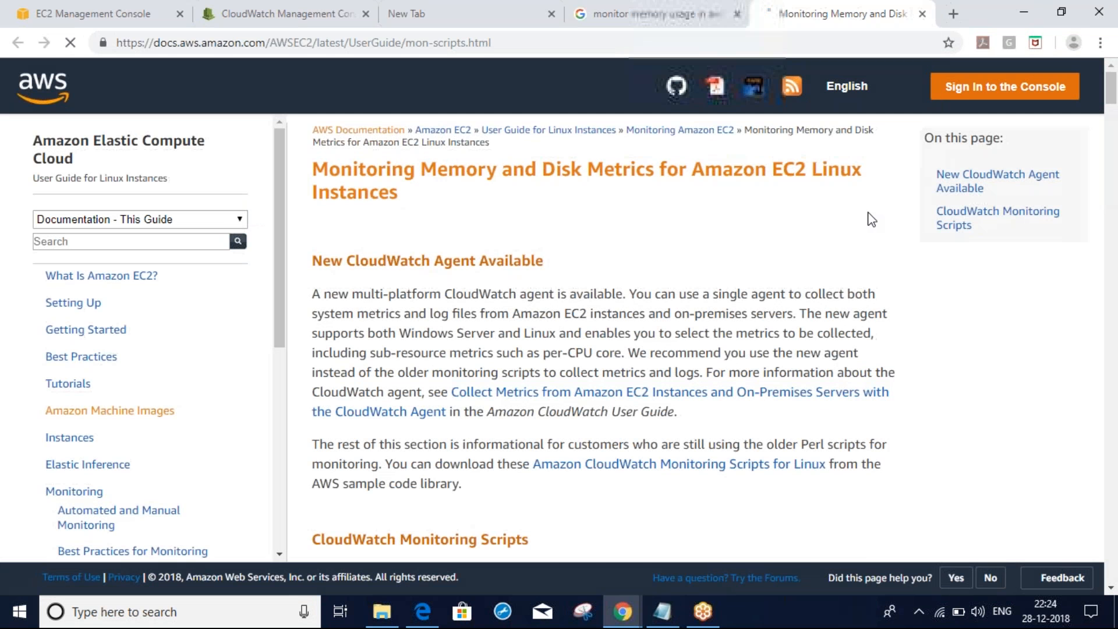
# Scroll the mon-scripts page to Prerequisites, move it into its own window, and minimize it
pyautogui.scroll(-10, 871, 219)
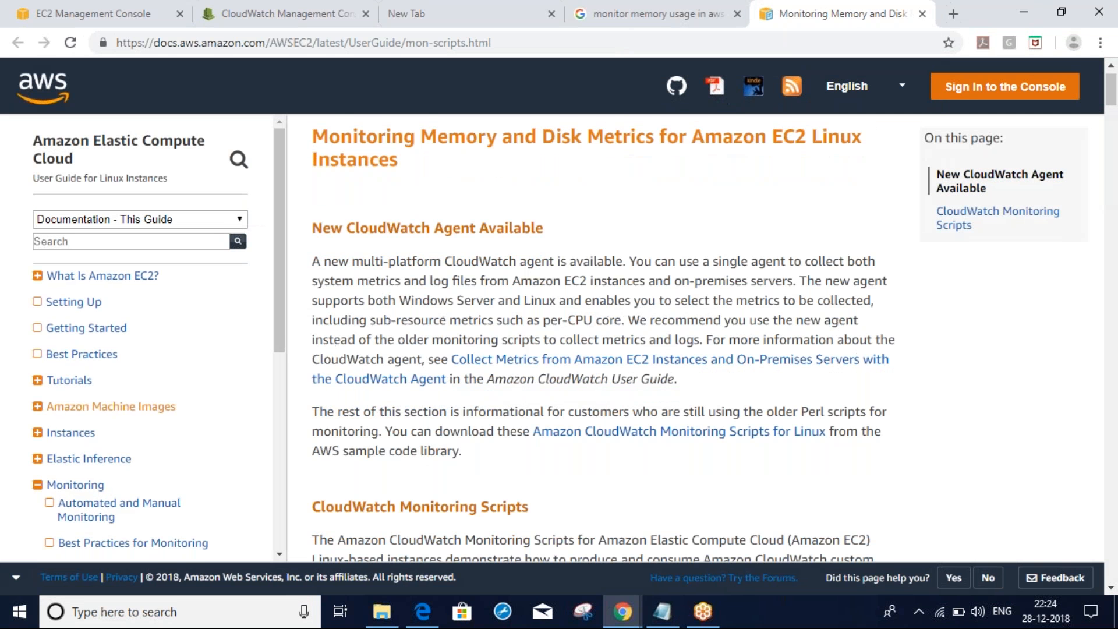
pyautogui.scroll(-2, 591, 337)
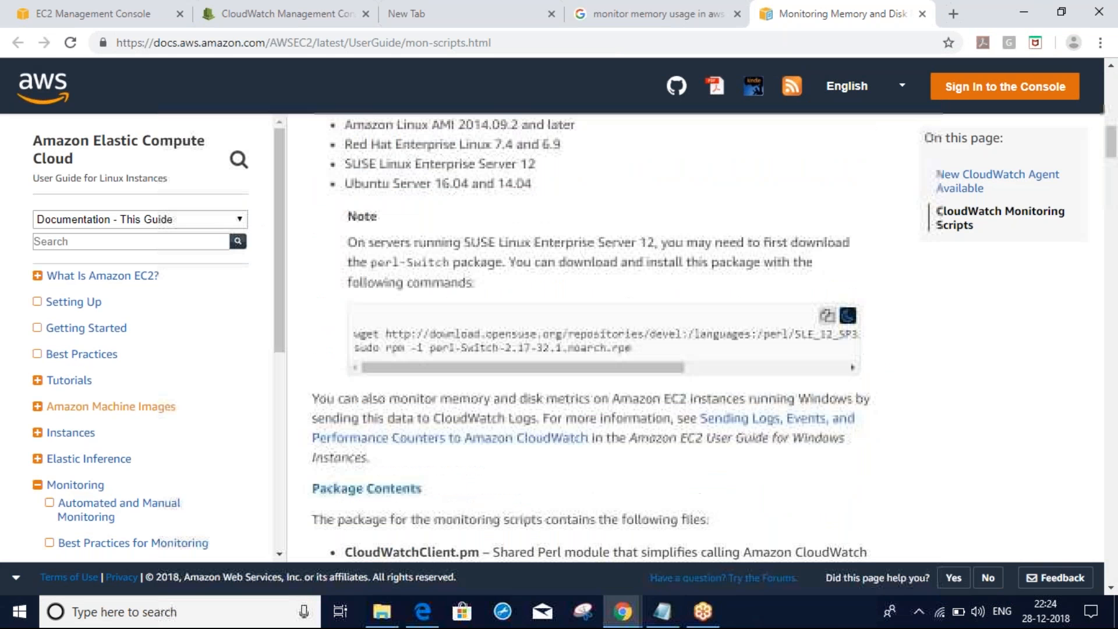
pyautogui.scroll(3, 591, 338)
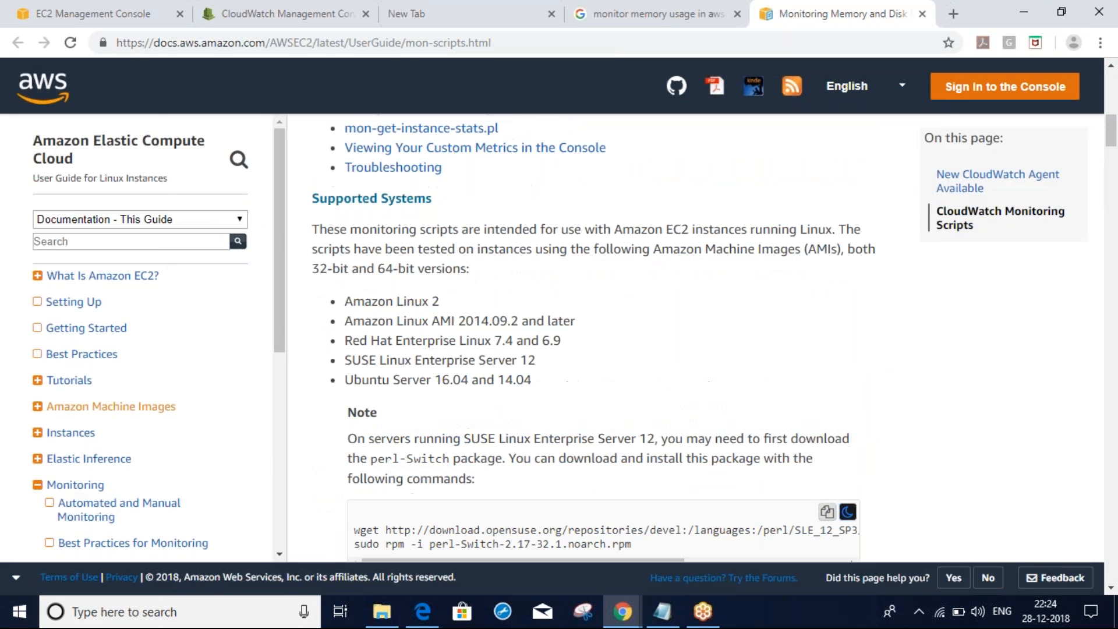
pyautogui.scroll(-5, 591, 338)
pyautogui.scroll(-3, 591, 338)
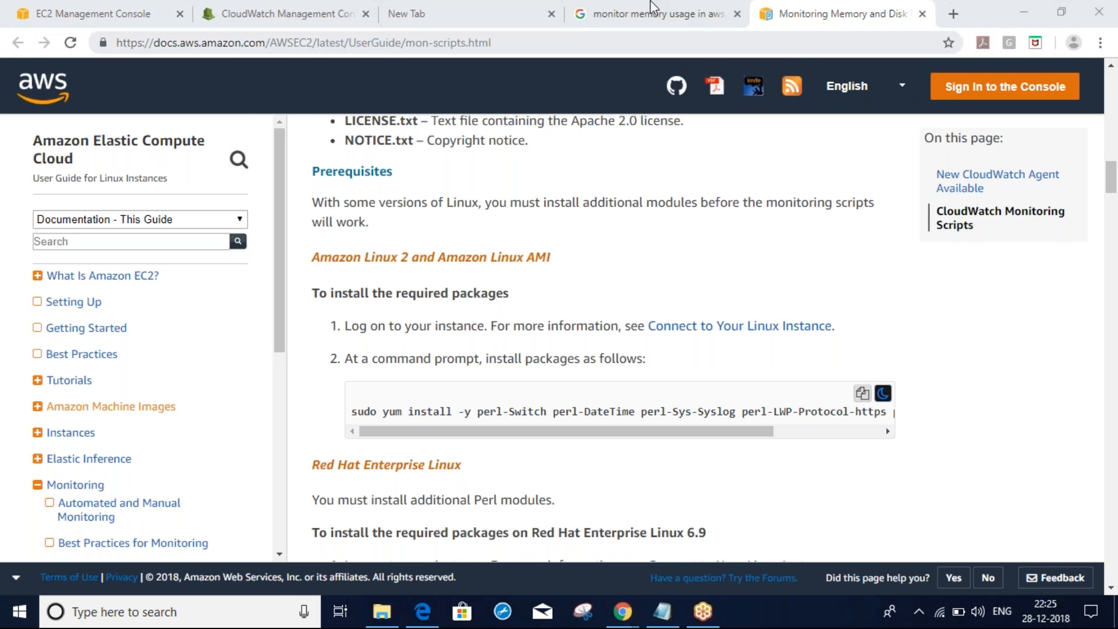
pyautogui.click(782, 13)
pyautogui.moveTo(752, 156); pyautogui.dragTo(692, 323)
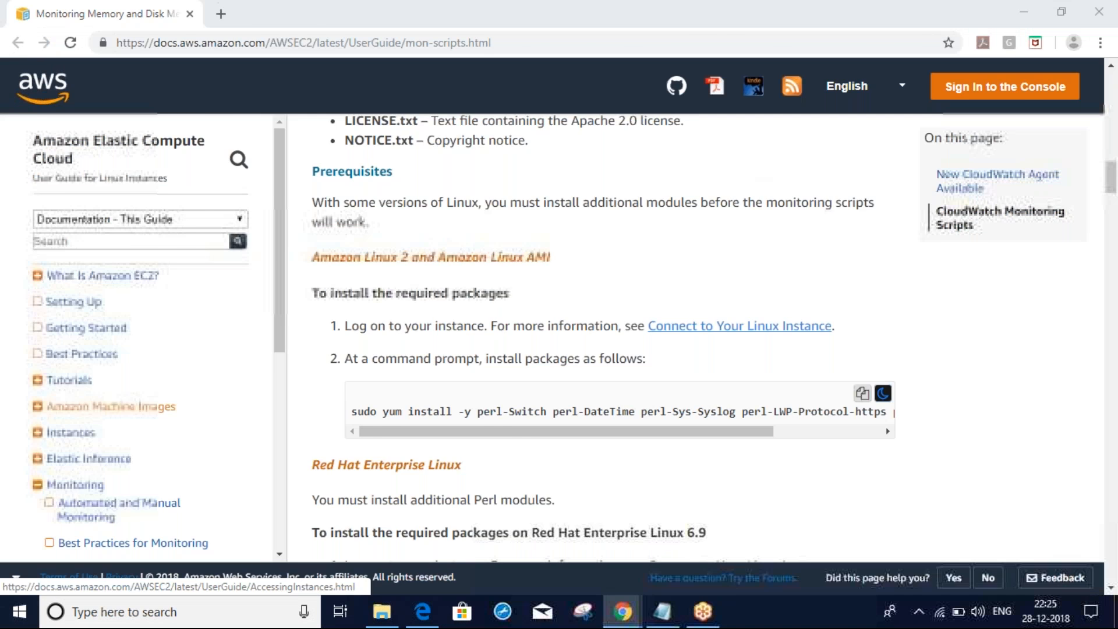
pyautogui.click(189, 14)
# Copy the cw instance's public IPv4 address 13.233.130.225 from its Description details
pyautogui.click(99, 8)
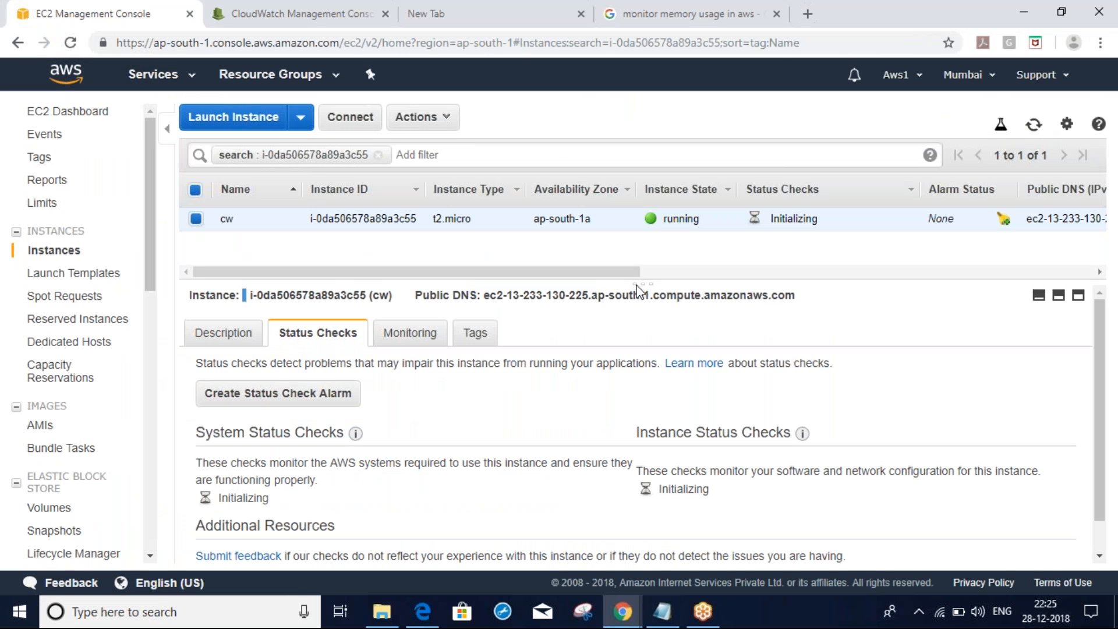
pyautogui.click(212, 338)
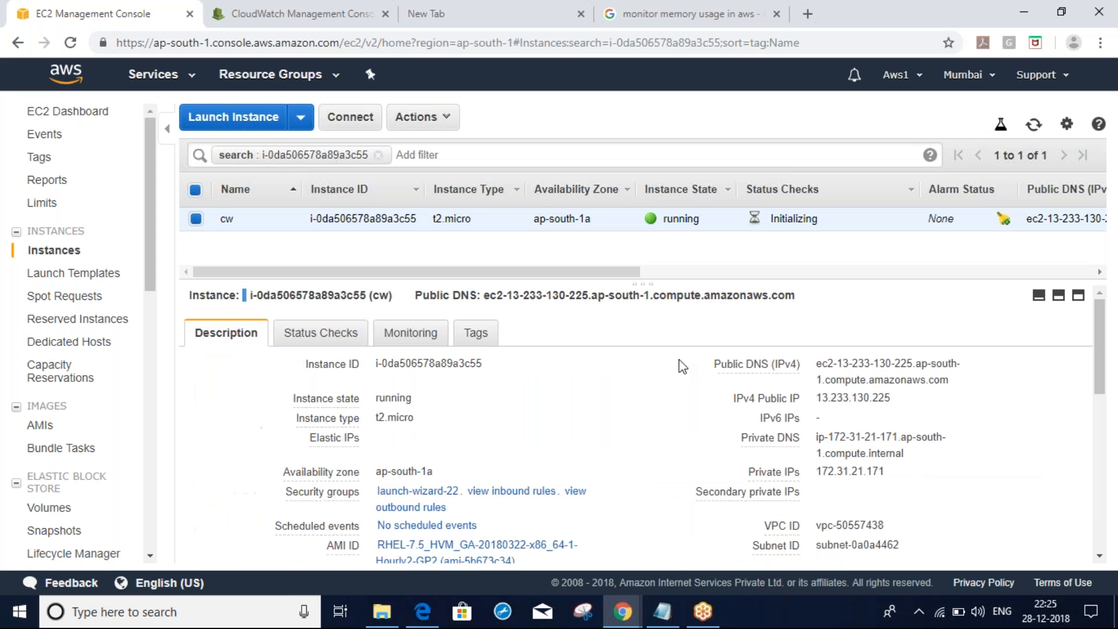
pyautogui.click(1032, 132)
pyautogui.click(1033, 133)
pyautogui.doubleClick(859, 399)
pyautogui.hotkey('ctrl', 'c')
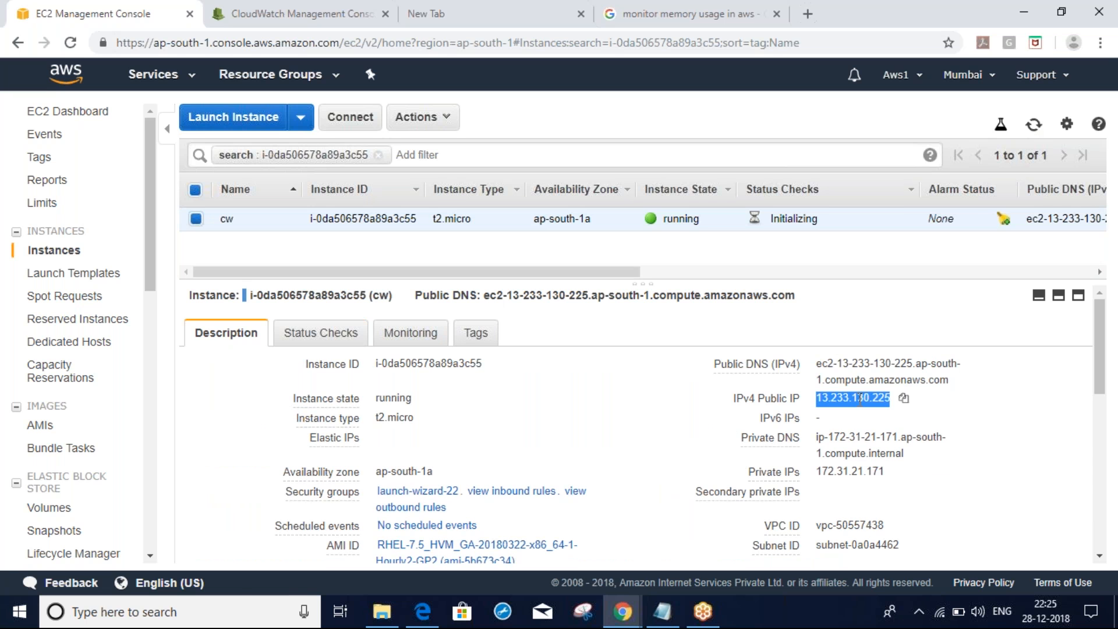
pyautogui.click(241, 600)
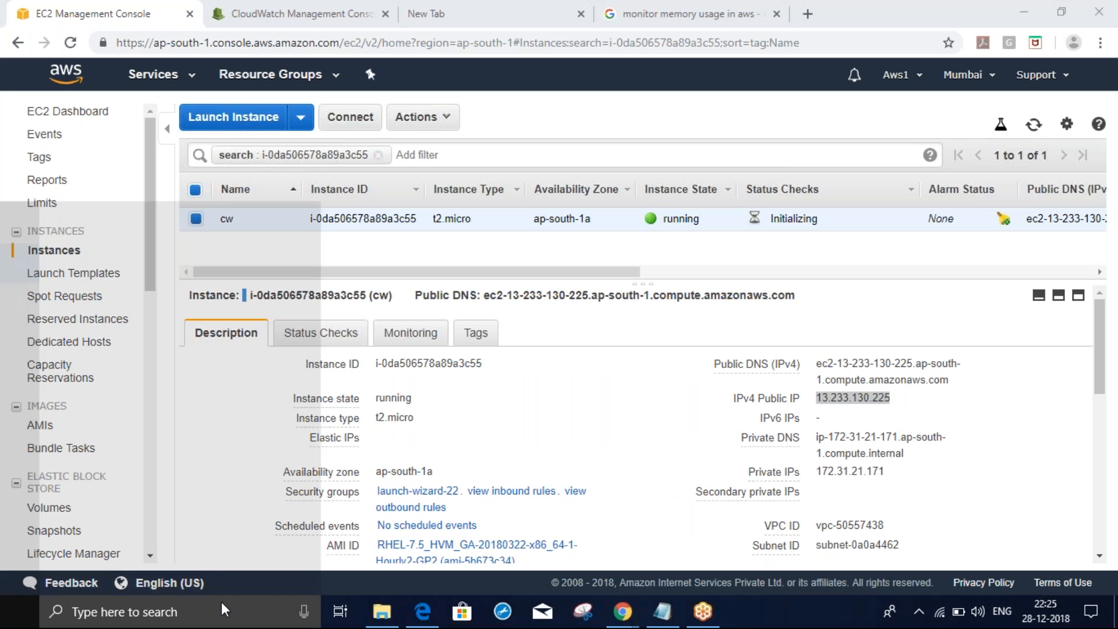
# Connect PuTTY over SSH to 13.233.130.225 using the hari.ppk private key
pyautogui.write('putty')
pyautogui.press('Return')
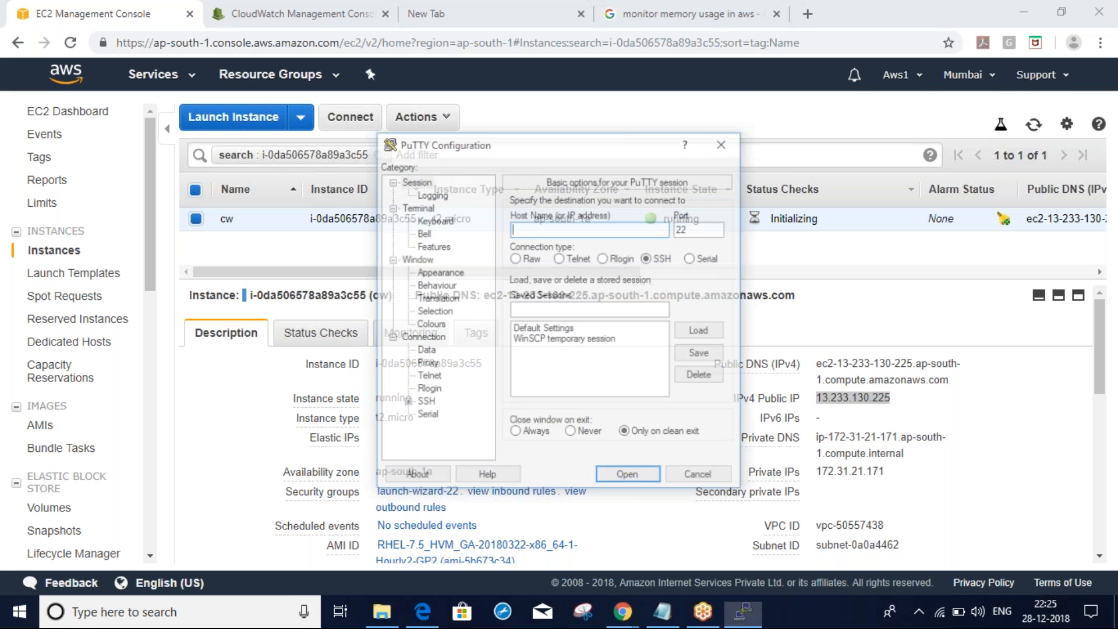
pyautogui.hotkey('ctrl', 'v')
pyautogui.click(408, 400)
pyautogui.click(440, 389)
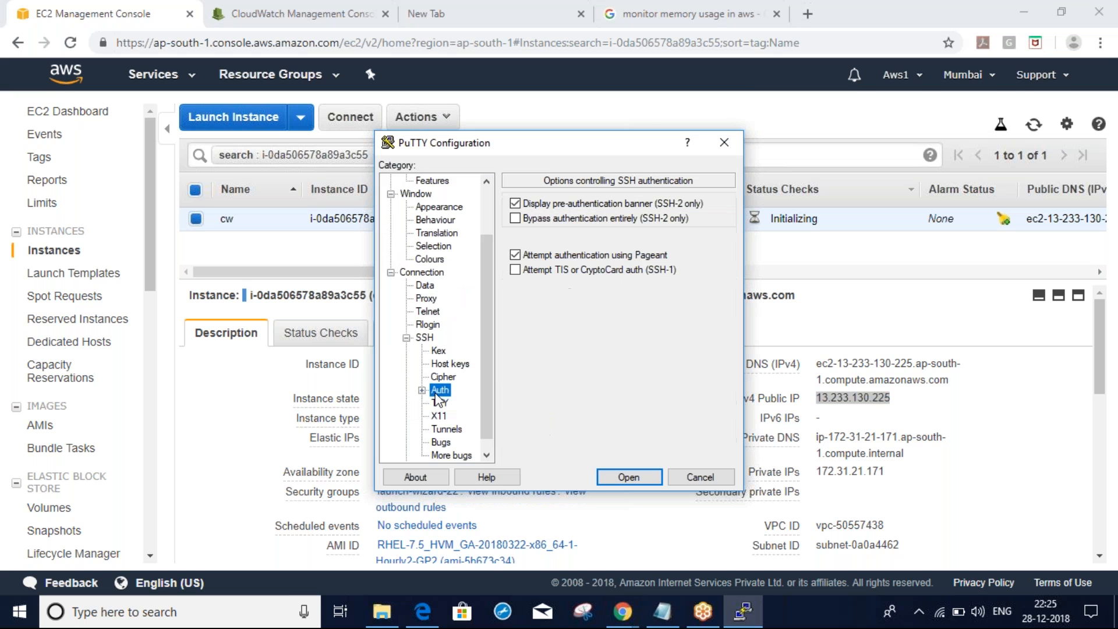
pyautogui.click(700, 362)
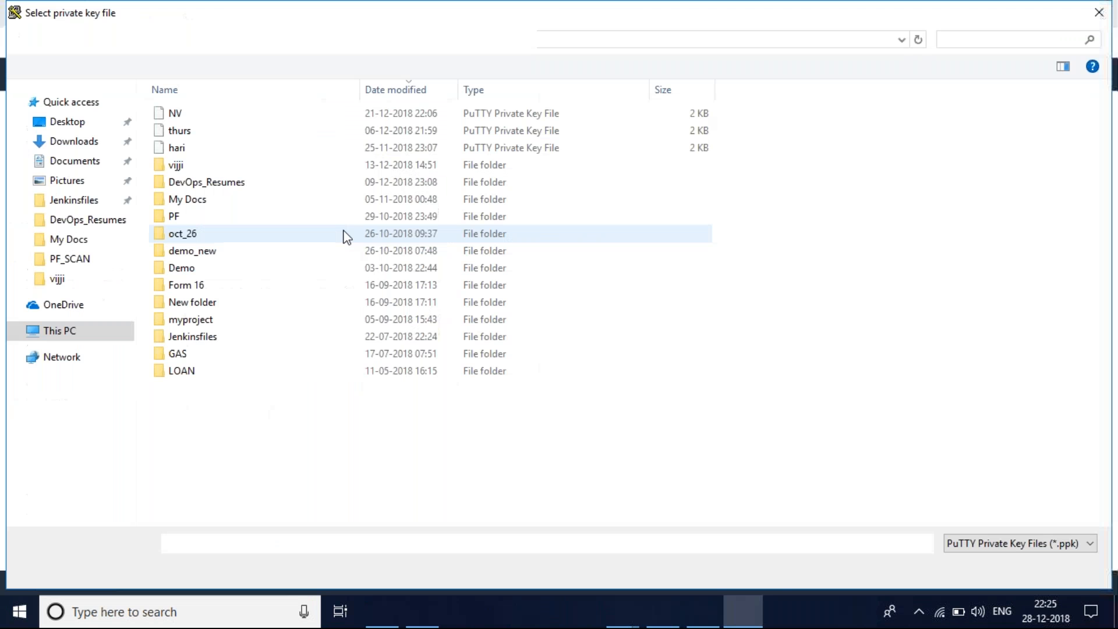
pyautogui.doubleClick(195, 152)
pyautogui.click(631, 407)
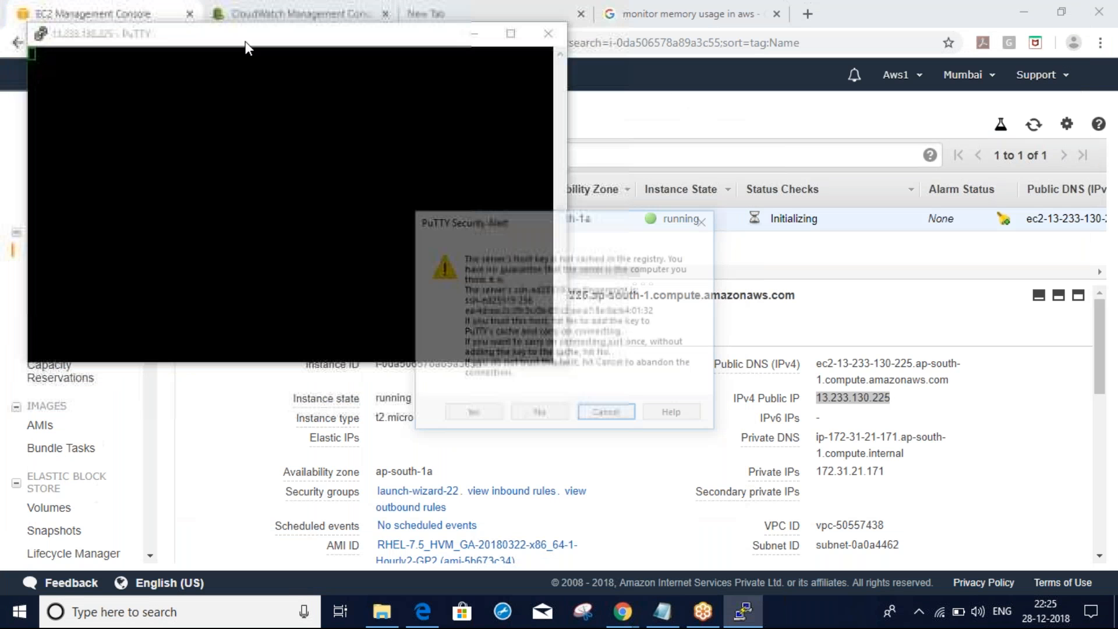
pyautogui.click(472, 410)
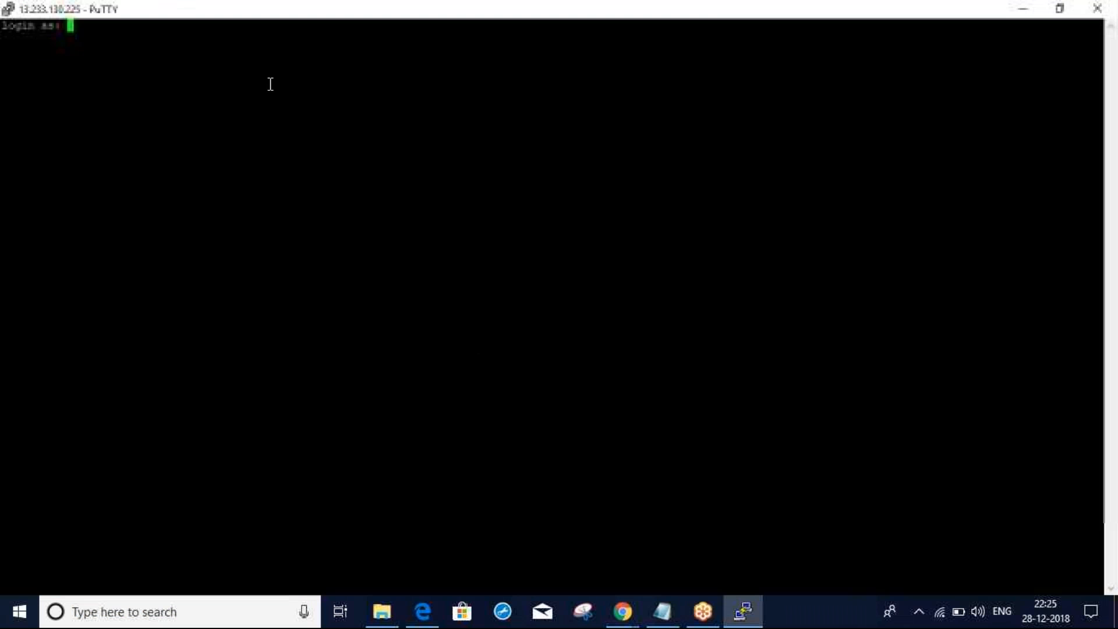
# Log in as ec2-user and switch to a root shell with sudo su -
pyautogui.write('ec')
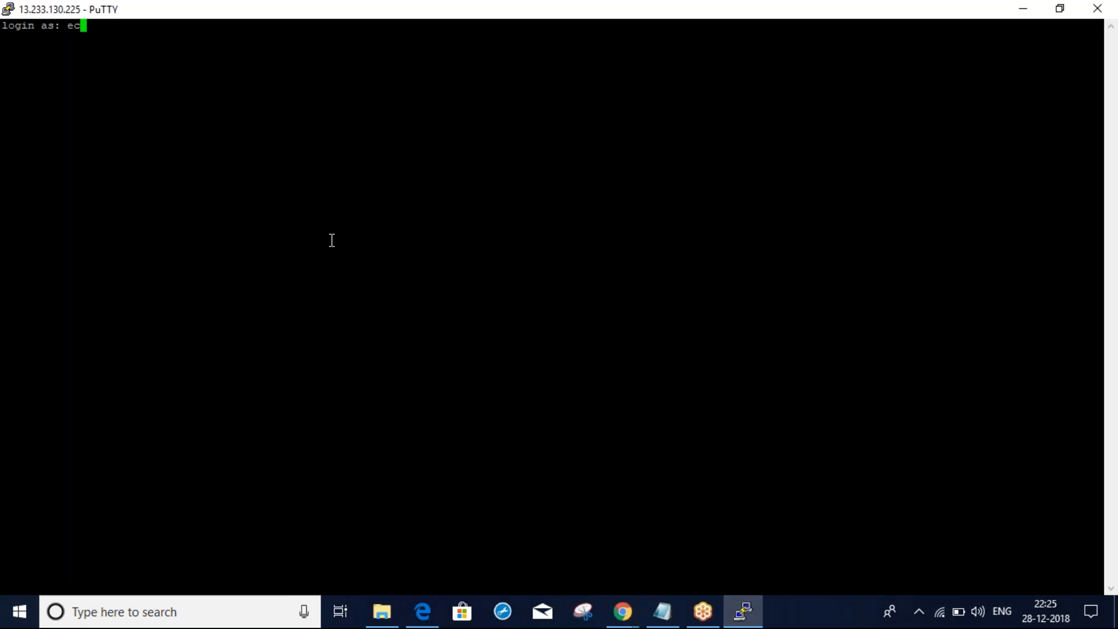
pyautogui.write('2-user')
pyautogui.press('Return')
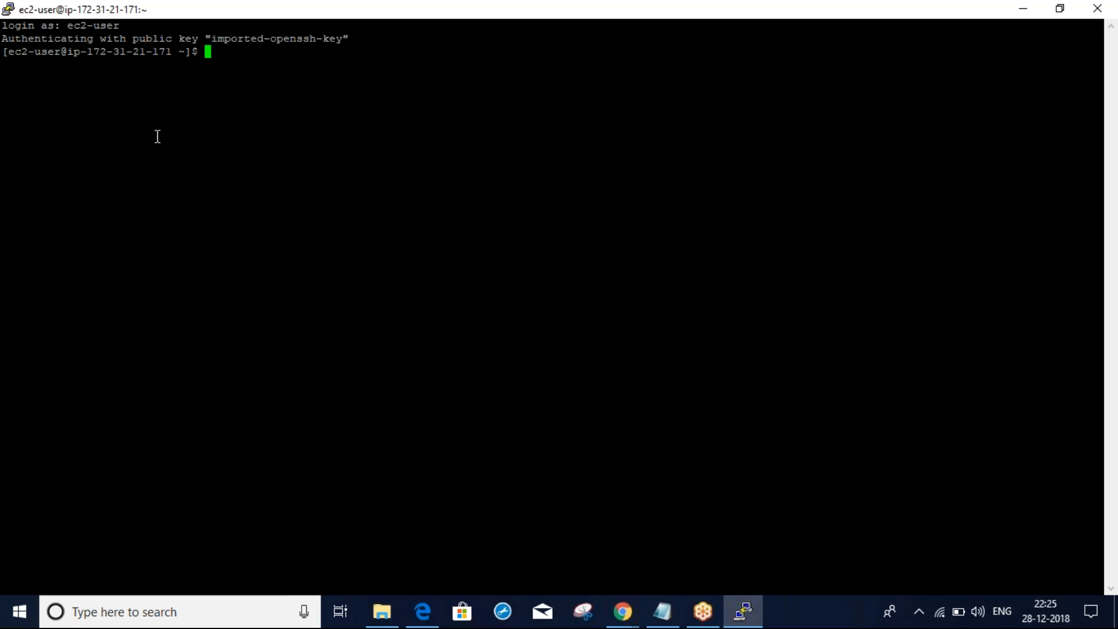
pyautogui.write('sudo su -')
pyautogui.press('Return')
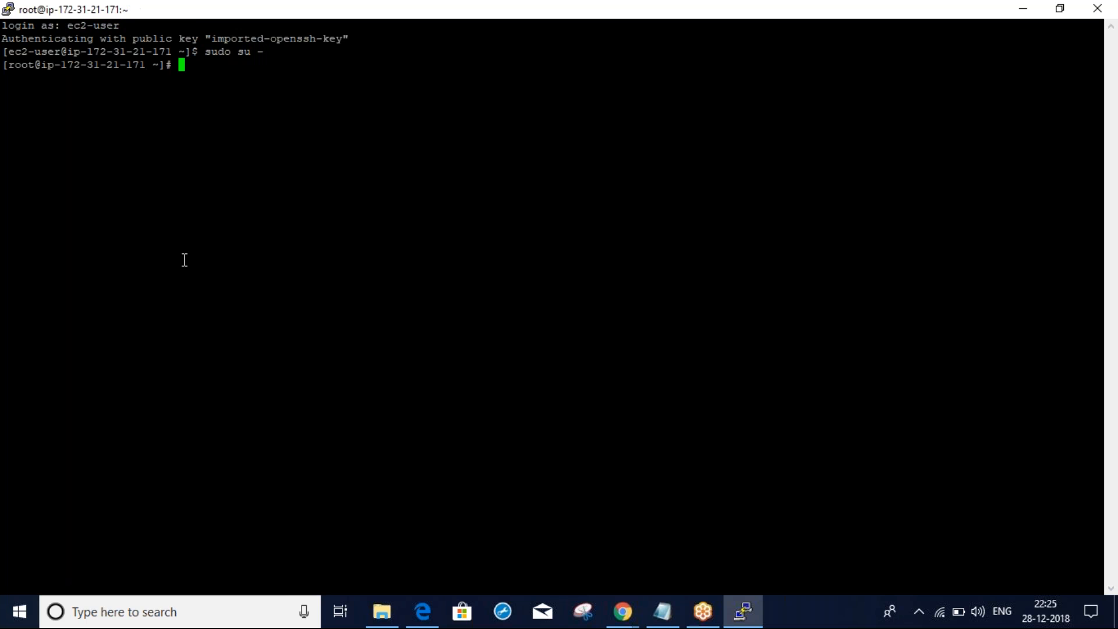
# Set PuTTY's Window > Appearance font to Courier New 20-point and apply it to the session
pyautogui.click(5, 13)
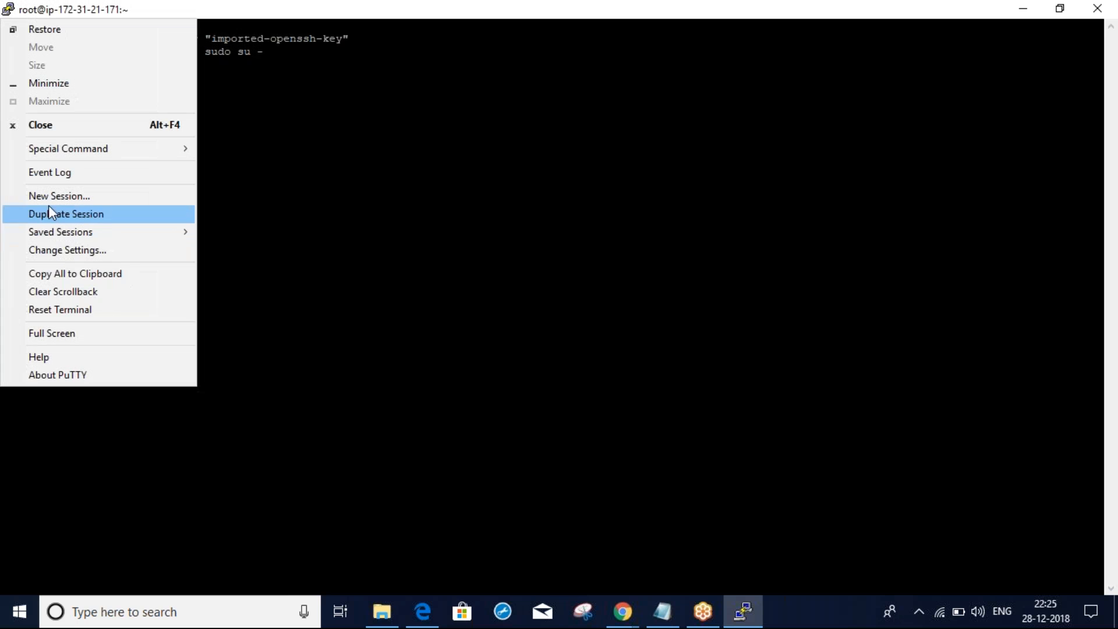
pyautogui.click(56, 254)
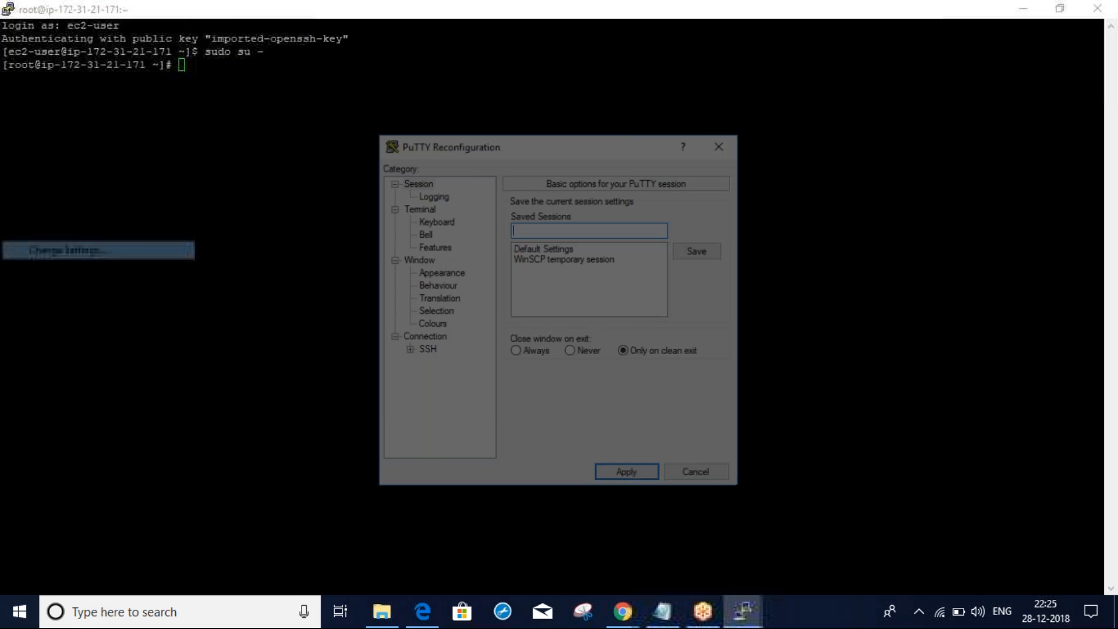
pyautogui.click(439, 272)
pyautogui.click(715, 299)
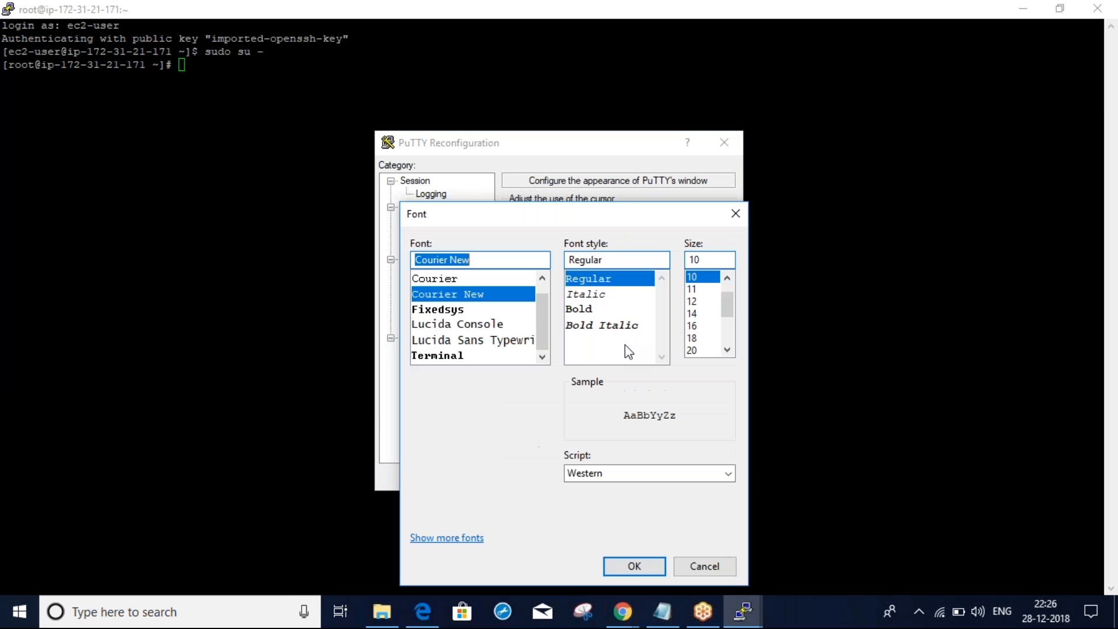
pyautogui.click(693, 352)
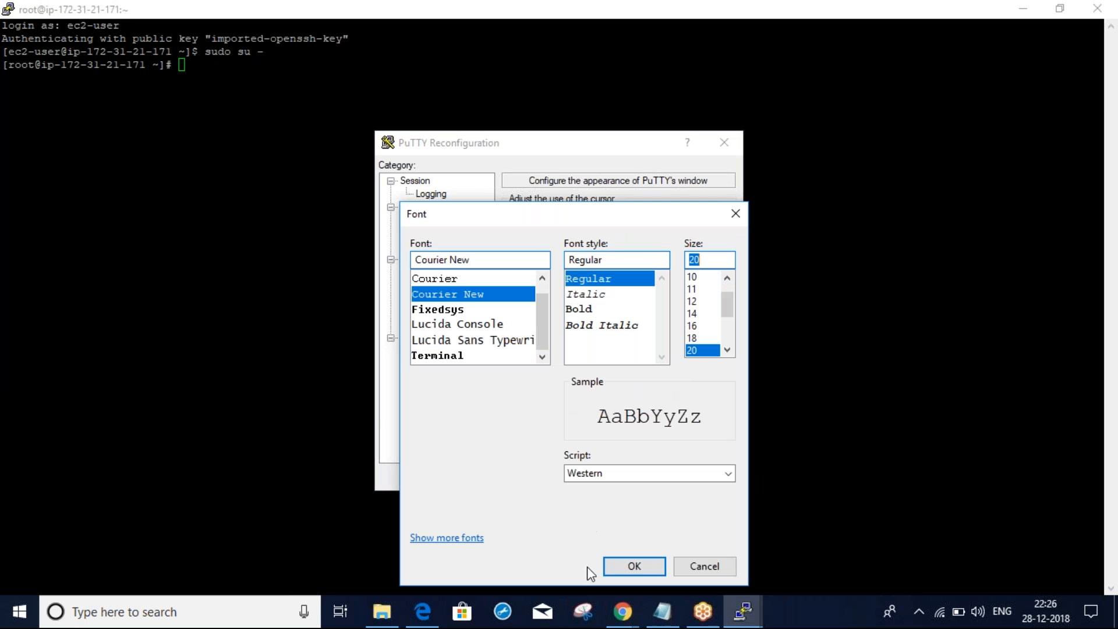
pyautogui.click(640, 568)
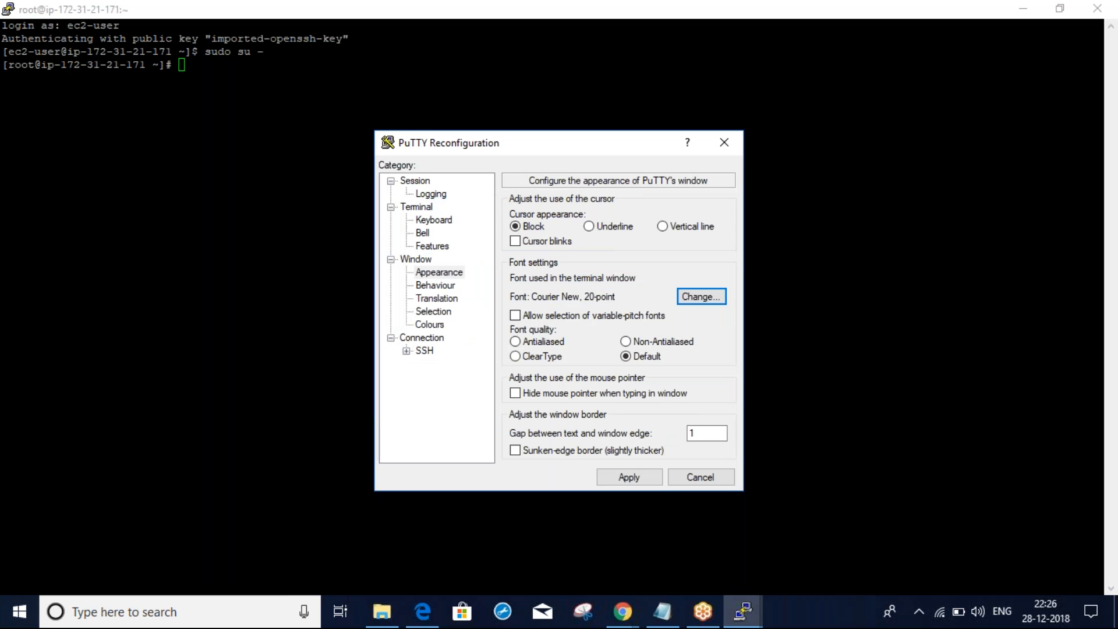
pyautogui.click(618, 478)
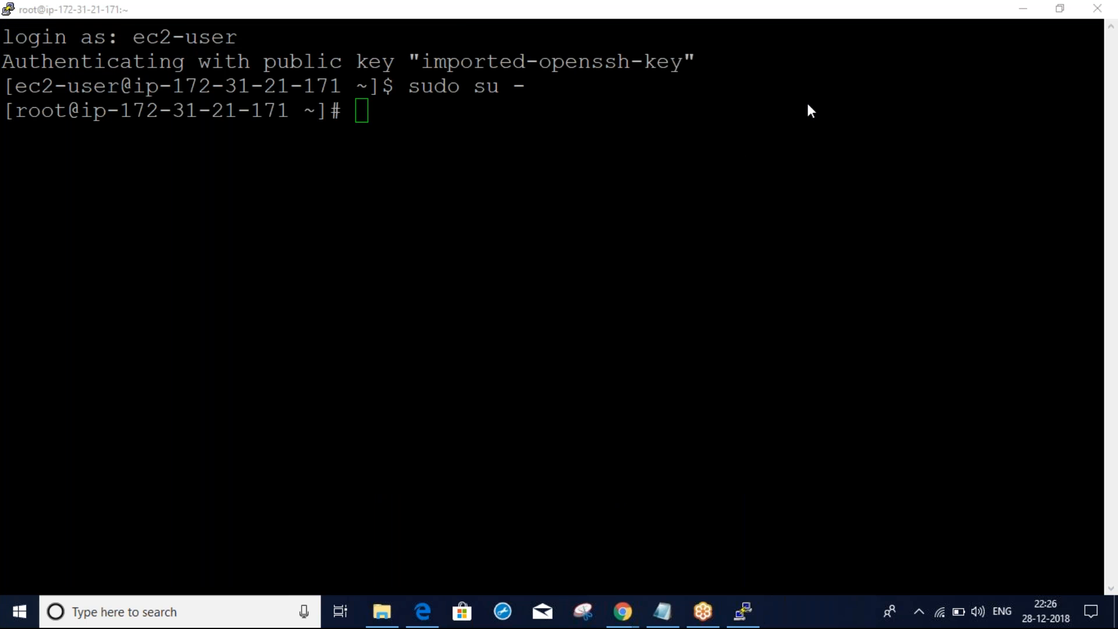
pyautogui.click(468, 205)
# In the mon-scripts docs, scroll past the Amazon Linux commands to the Red Hat Enterprise Linux install steps
pyautogui.click(1017, 107)
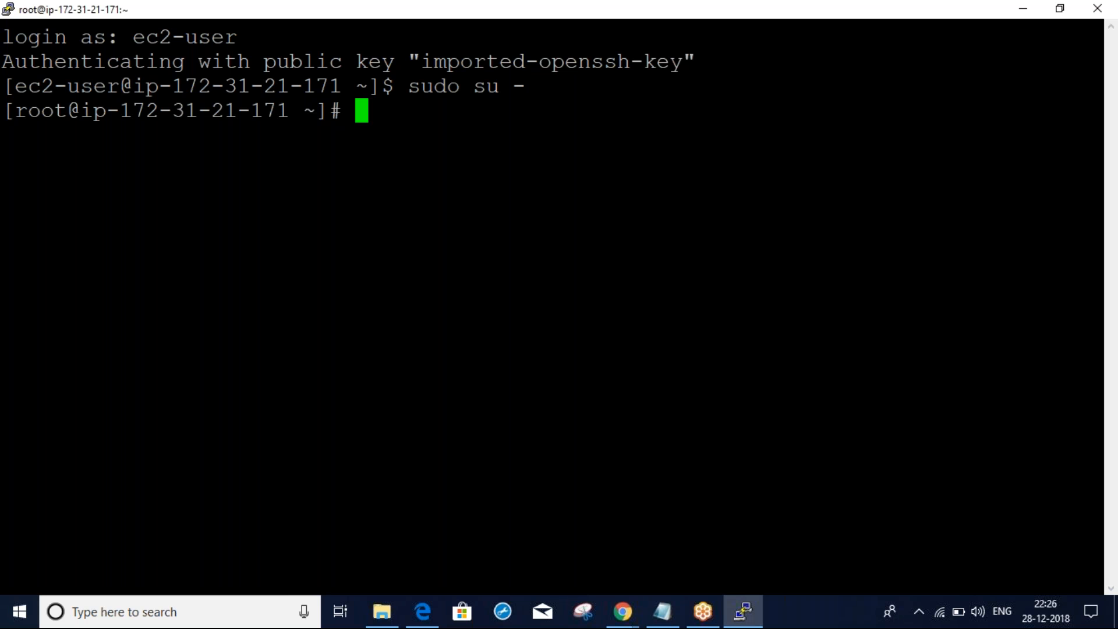
pyautogui.hotkey('alt', 'Tab')
pyautogui.hotkey('alt', 'Tab')
pyautogui.hotkey('alt', 'Tab')
pyautogui.press('Tab')
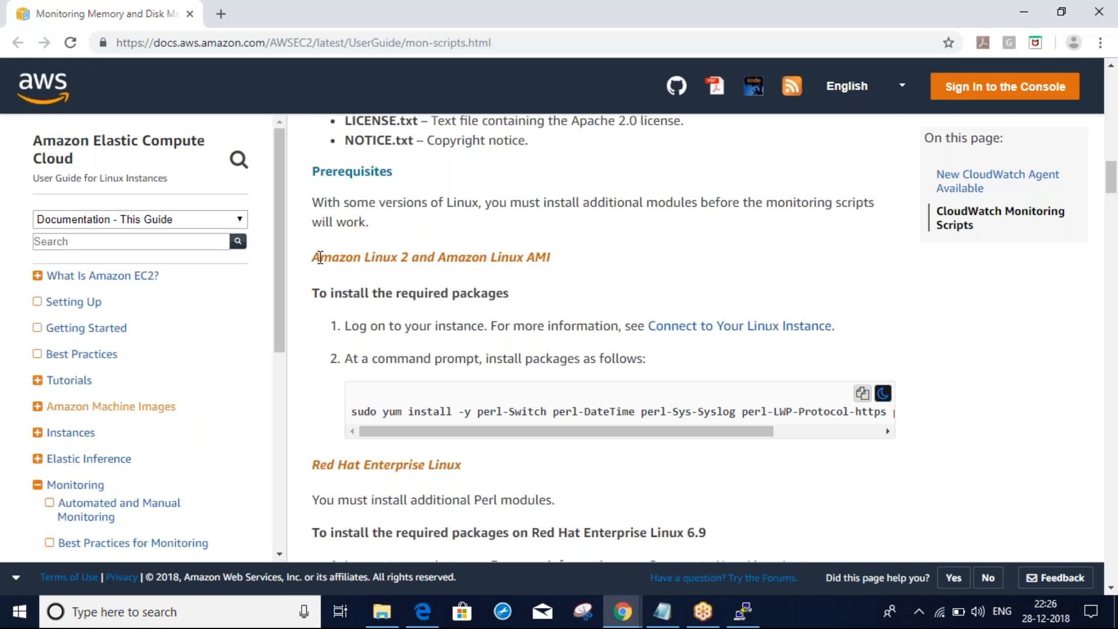
pyautogui.moveTo(313, 256); pyautogui.dragTo(450, 260)
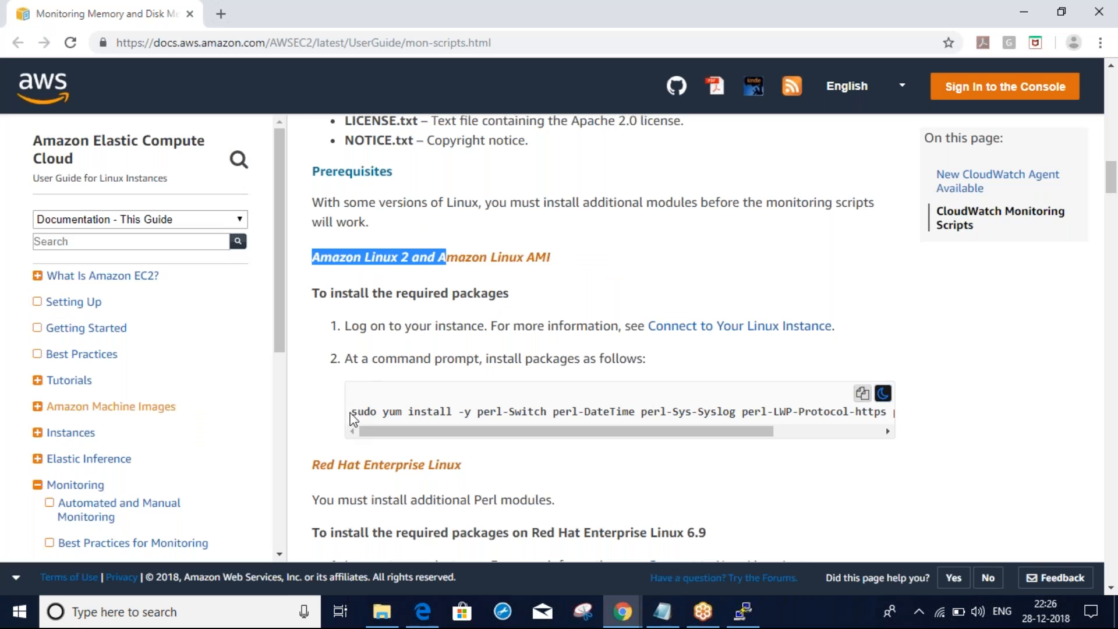
pyautogui.moveTo(351, 411); pyautogui.dragTo(361, 412)
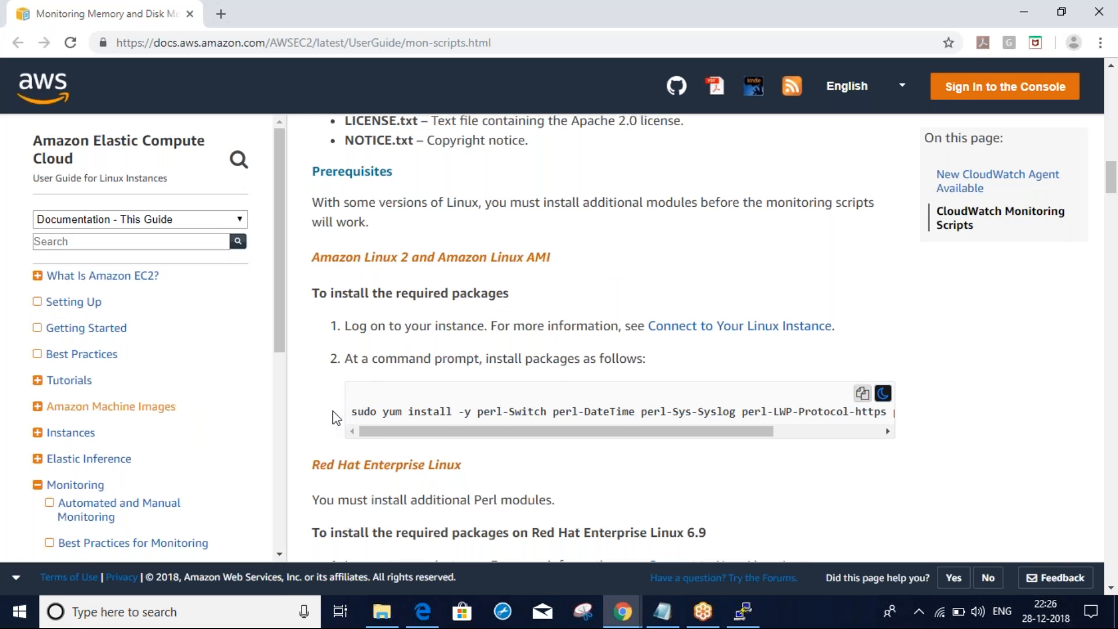
pyautogui.scroll(-2, 333, 411)
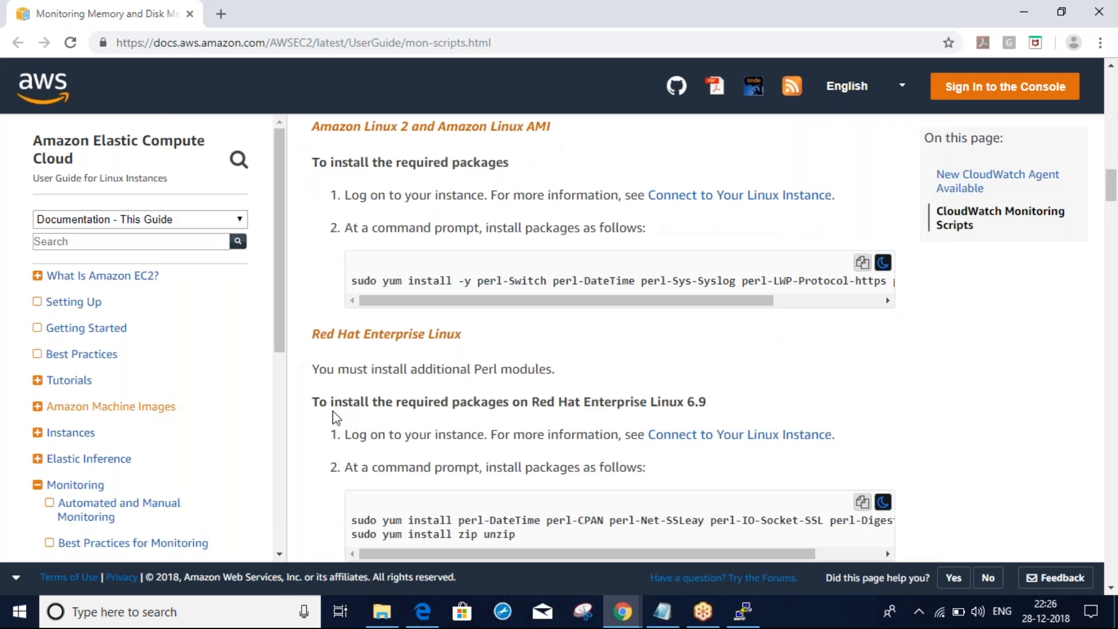
pyautogui.scroll(-1, 321, 403)
pyautogui.scroll(-1, 320, 404)
pyautogui.moveTo(513, 336); pyautogui.dragTo(554, 288)
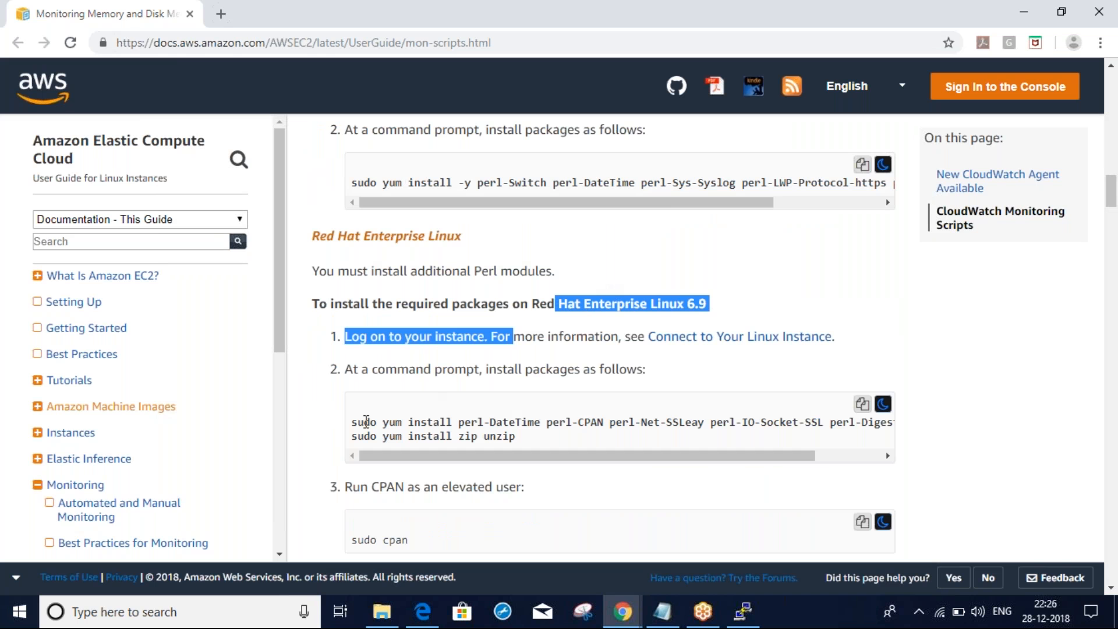
pyautogui.hotkey('alt', 'Tab')
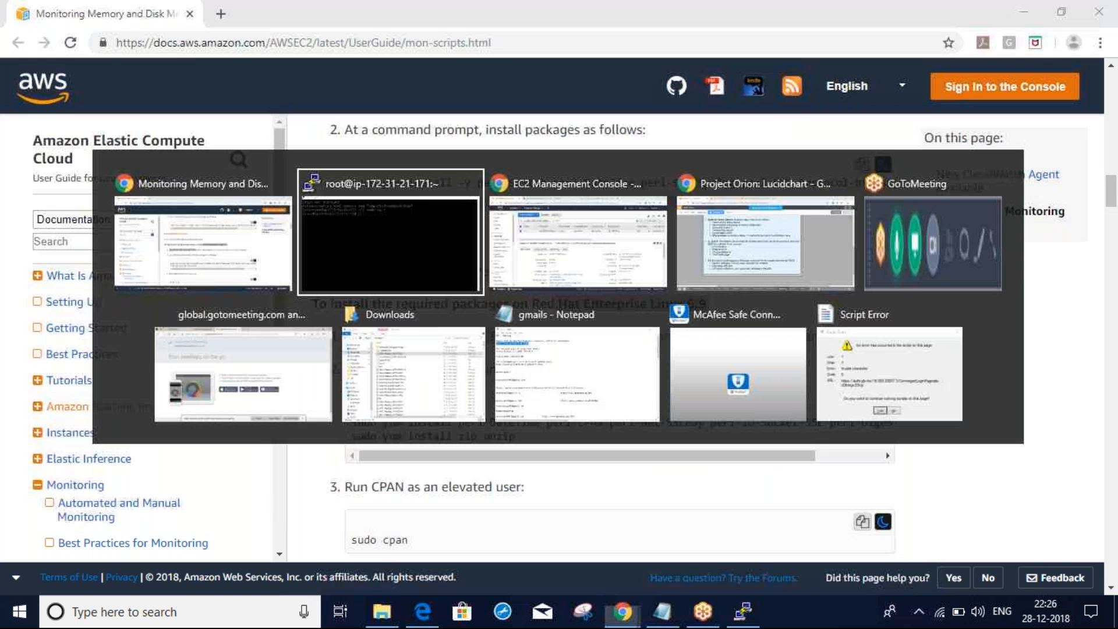
# Review the cw instance's Description tab in the EC2 console, noting that no IAM role is attached
pyautogui.hotkey('alt', 'Tab')
pyautogui.press('Tab')
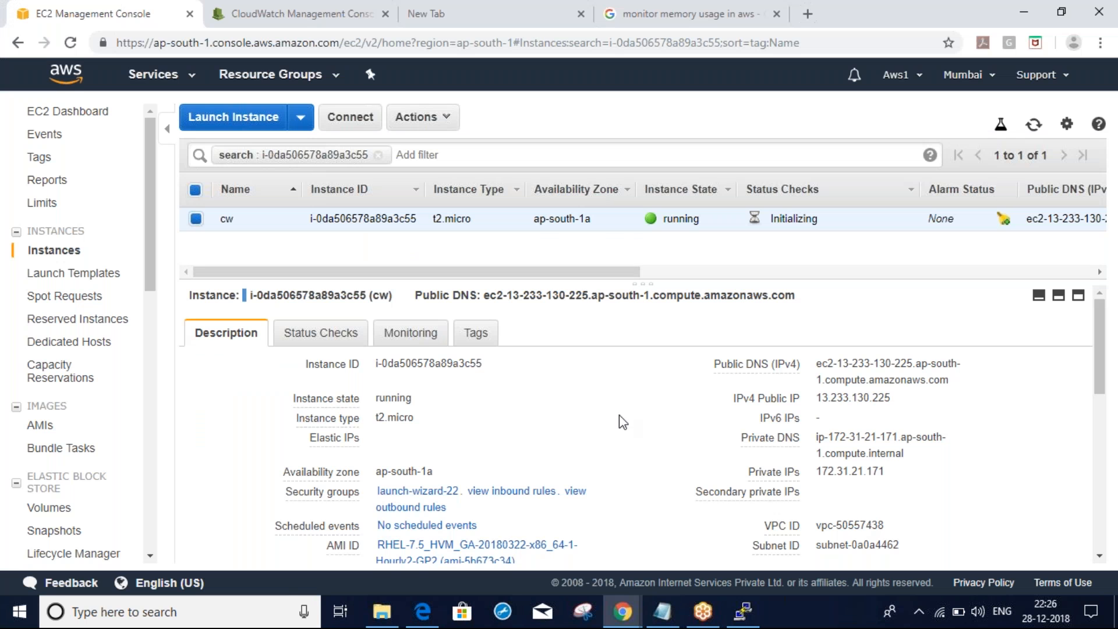
pyautogui.scroll(-1, 622, 421)
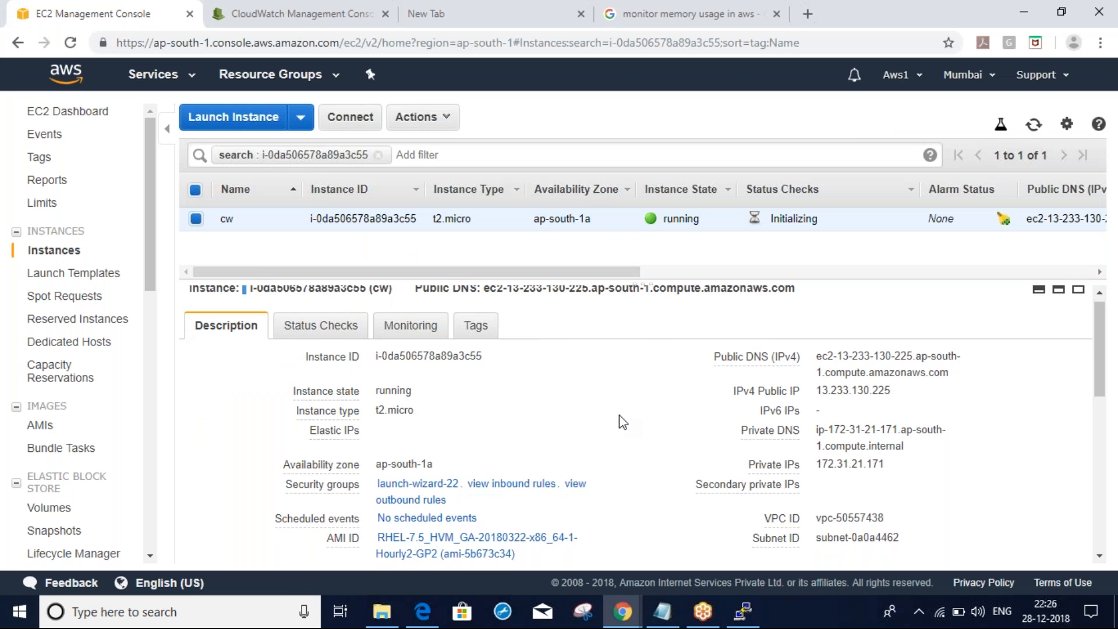
pyautogui.scroll(-3, 620, 416)
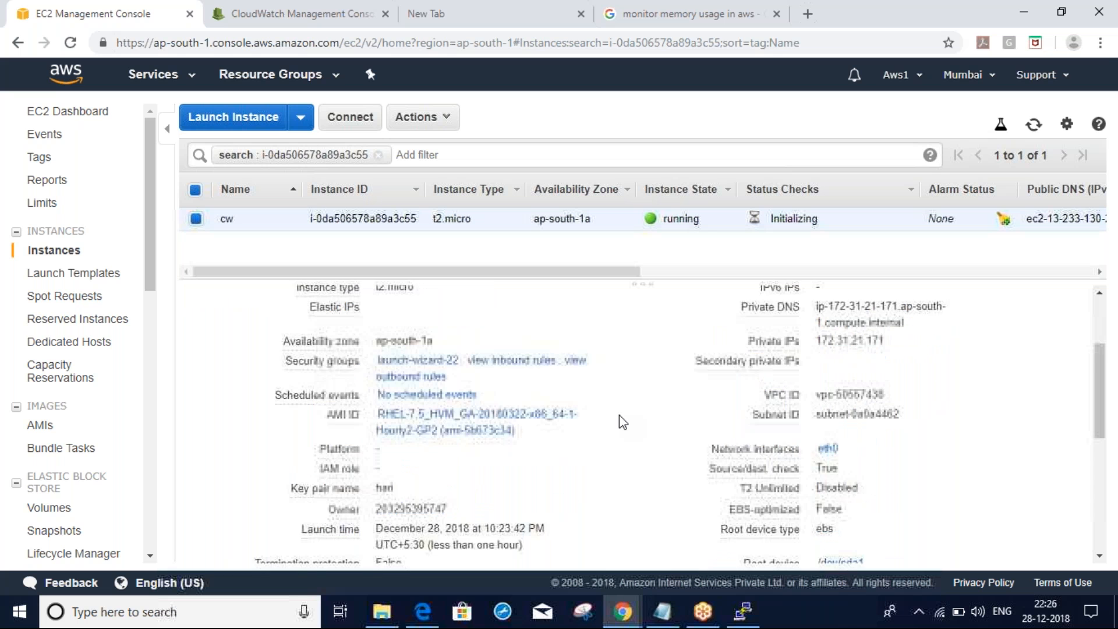
pyautogui.scroll(-8, 622, 422)
pyautogui.scroll(6, 619, 415)
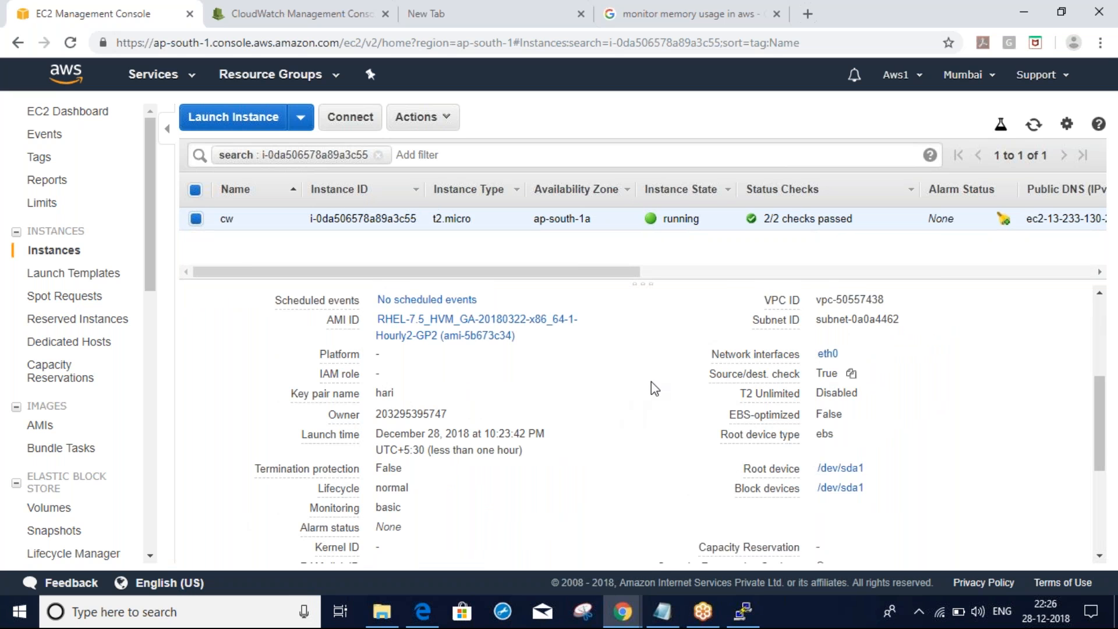
pyautogui.scroll(2, 651, 382)
pyautogui.scroll(4, 651, 382)
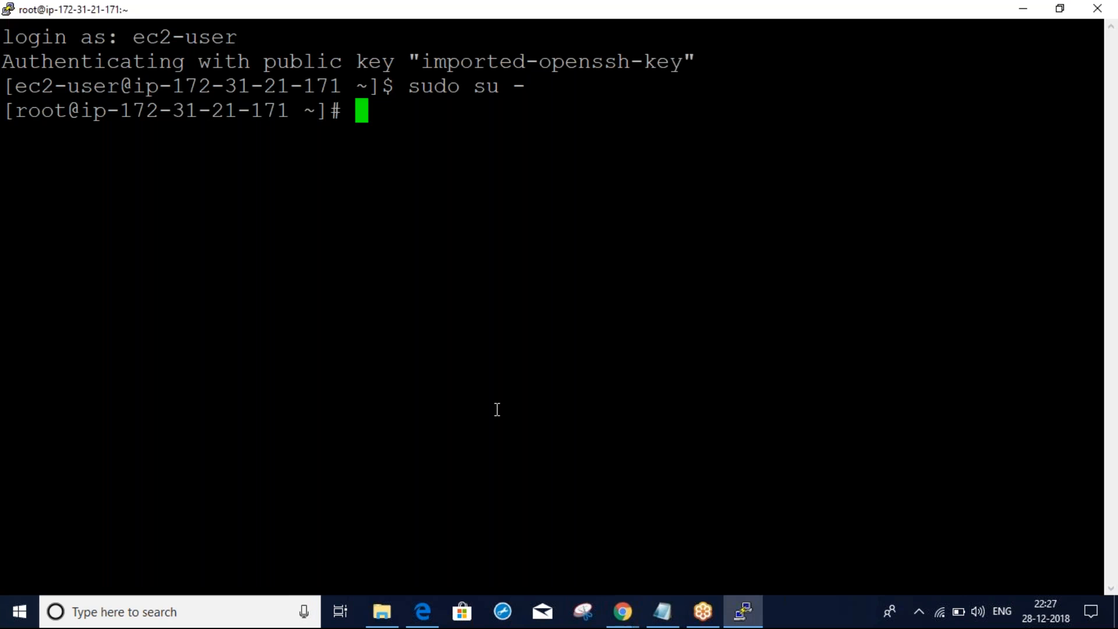
pyautogui.press('Return')
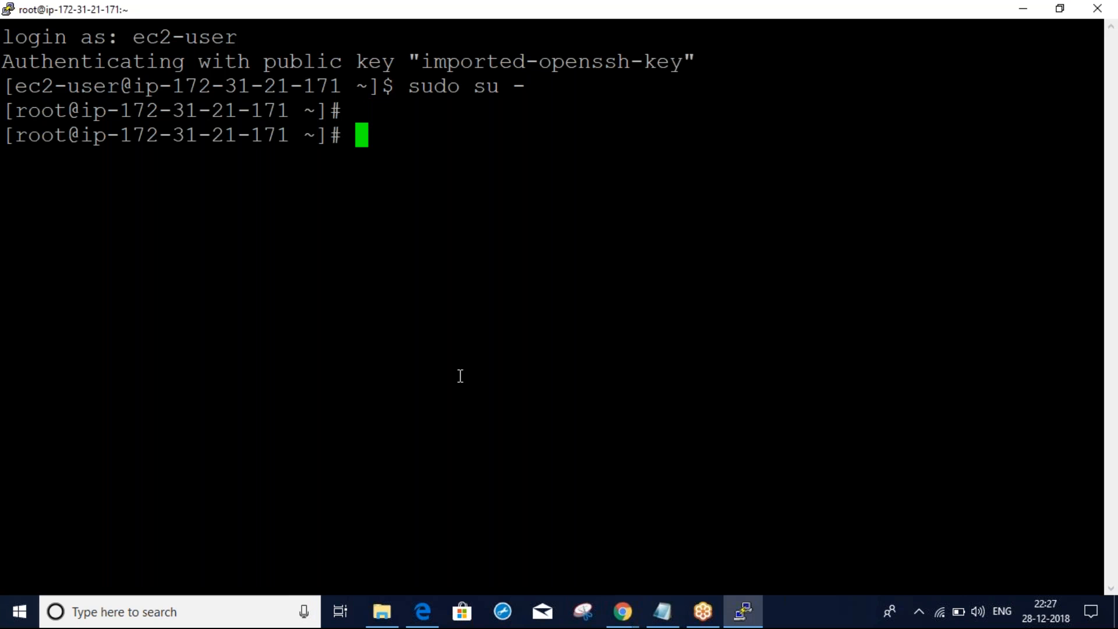
pyautogui.hotkey('alt', 'Tab')
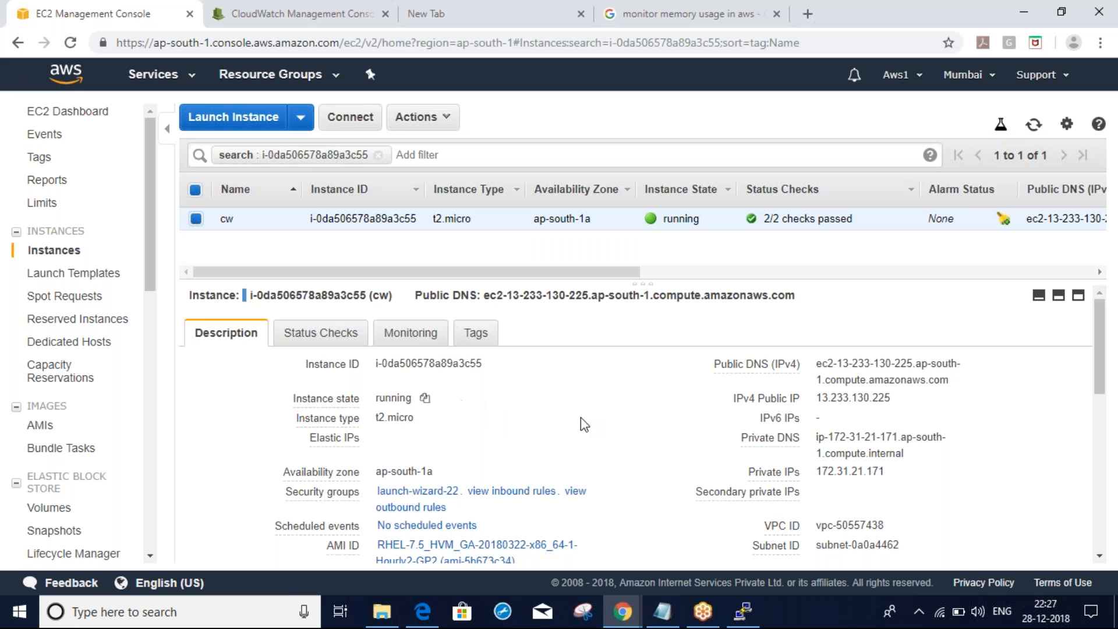
pyautogui.scroll(-1, 584, 424)
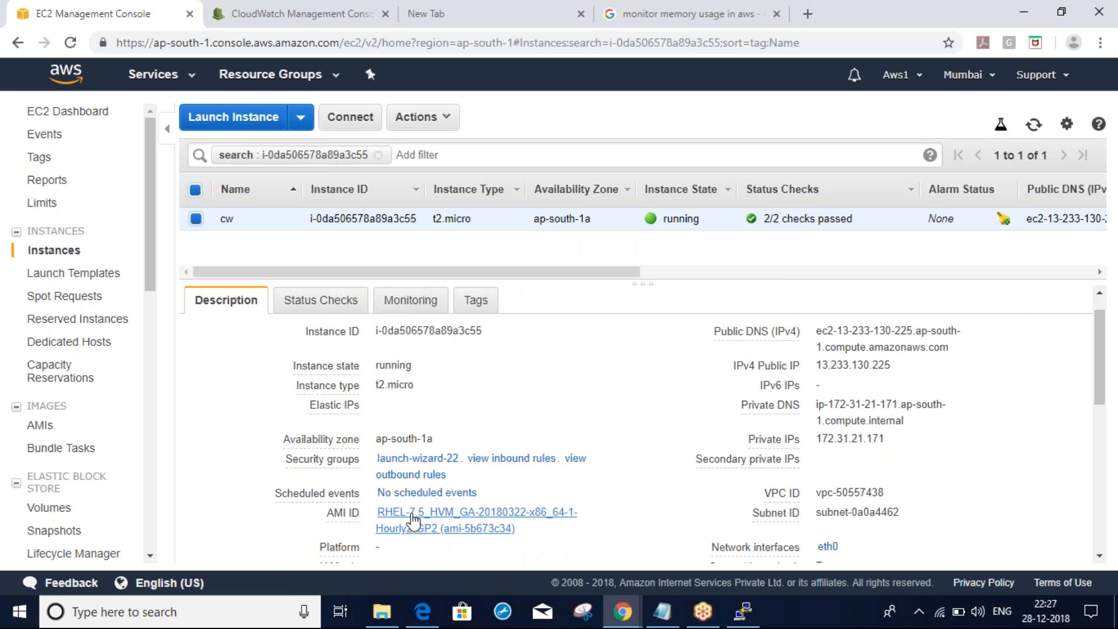
pyautogui.hotkey('alt', 'Tab')
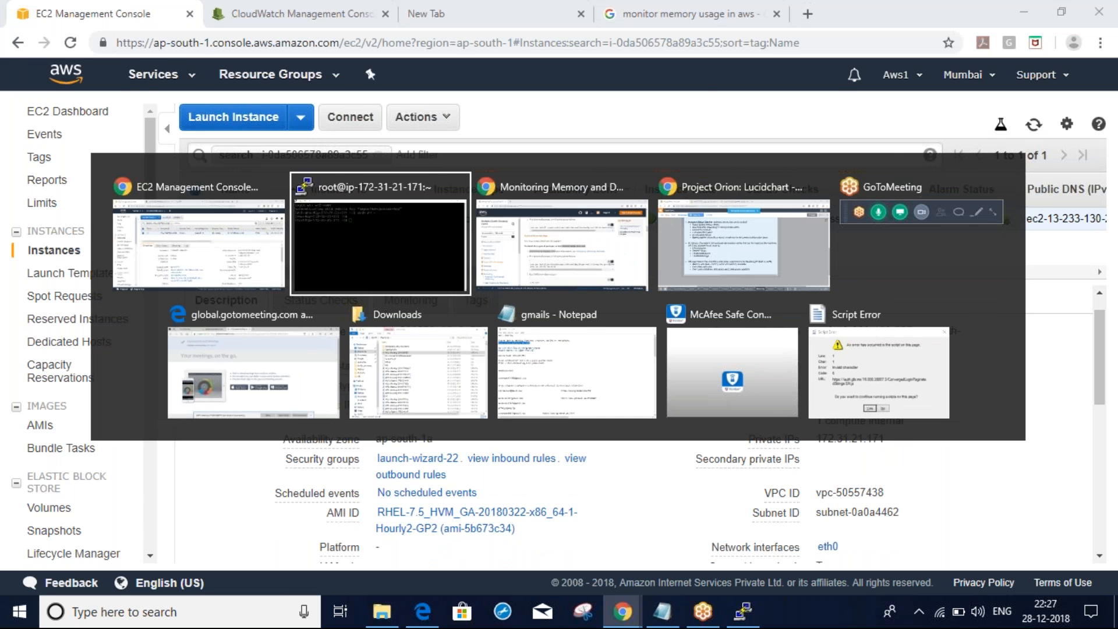
pyautogui.hotkey('alt', 'Tab')
# Scroll past the RHEL 6.9 commands to the Red Hat Enterprise Linux 7.4 Perl package install line
pyautogui.moveTo(708, 304); pyautogui.dragTo(648, 305)
pyautogui.moveTo(358, 420); pyautogui.dragTo(515, 437)
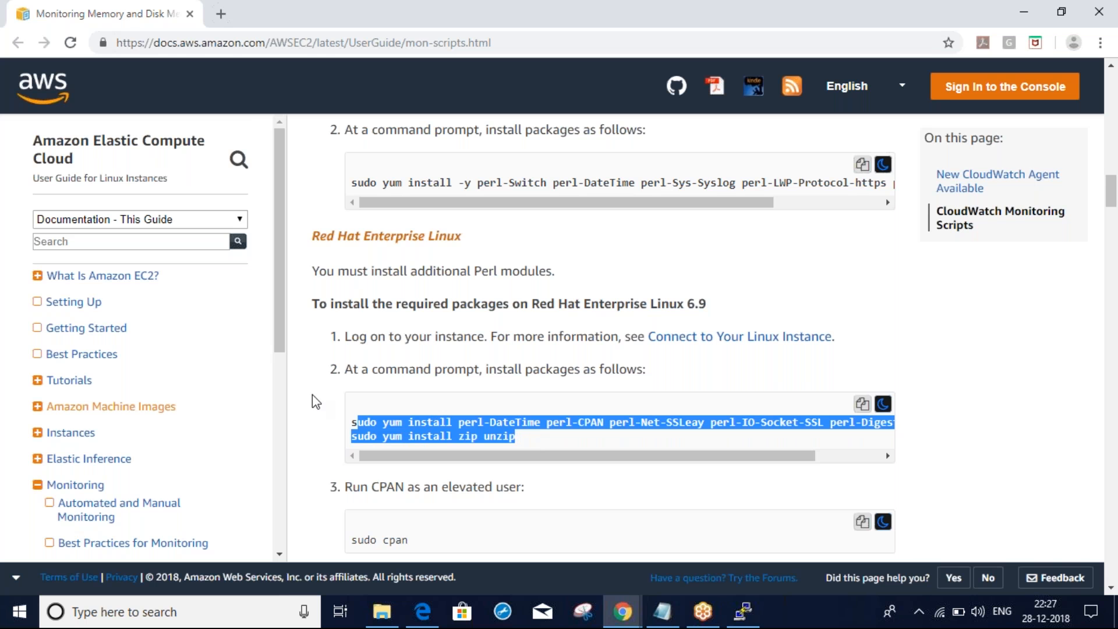
pyautogui.click(316, 401)
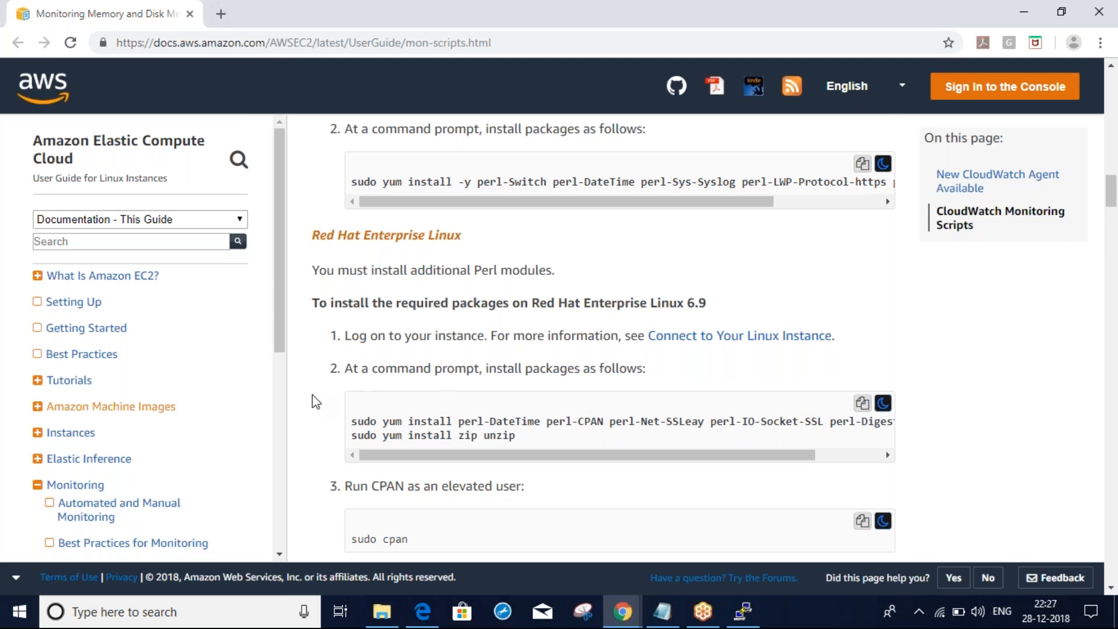
pyautogui.scroll(-5, 316, 401)
pyautogui.scroll(-5, 312, 395)
pyautogui.moveTo(634, 248); pyautogui.dragTo(720, 254)
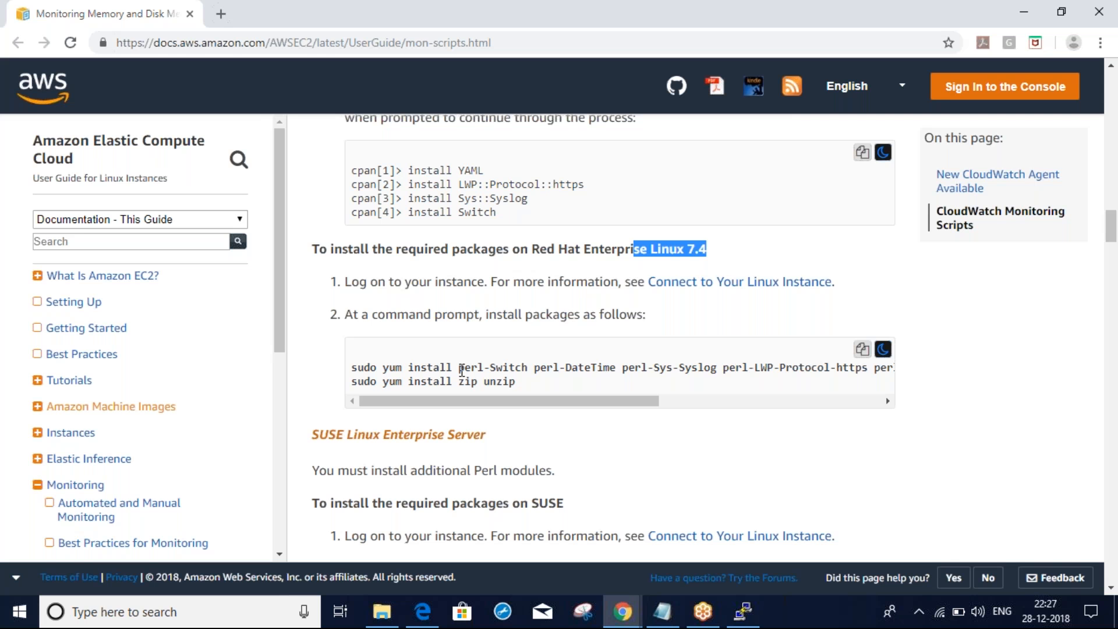
pyautogui.moveTo(460, 369); pyautogui.dragTo(691, 371)
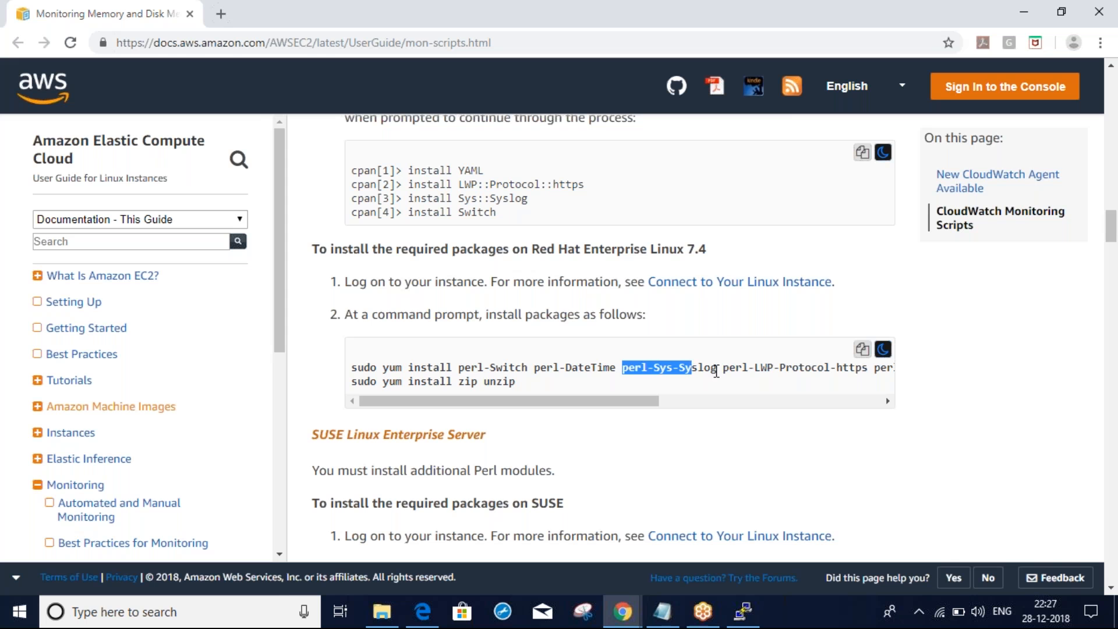
pyautogui.moveTo(656, 402); pyautogui.dragTo(594, 391)
# Copy the RHEL 7.4 sudo yum install Perl command and run it in the PuTTY root shell
pyautogui.doubleClick(354, 365)
pyautogui.tripleClick(354, 366)
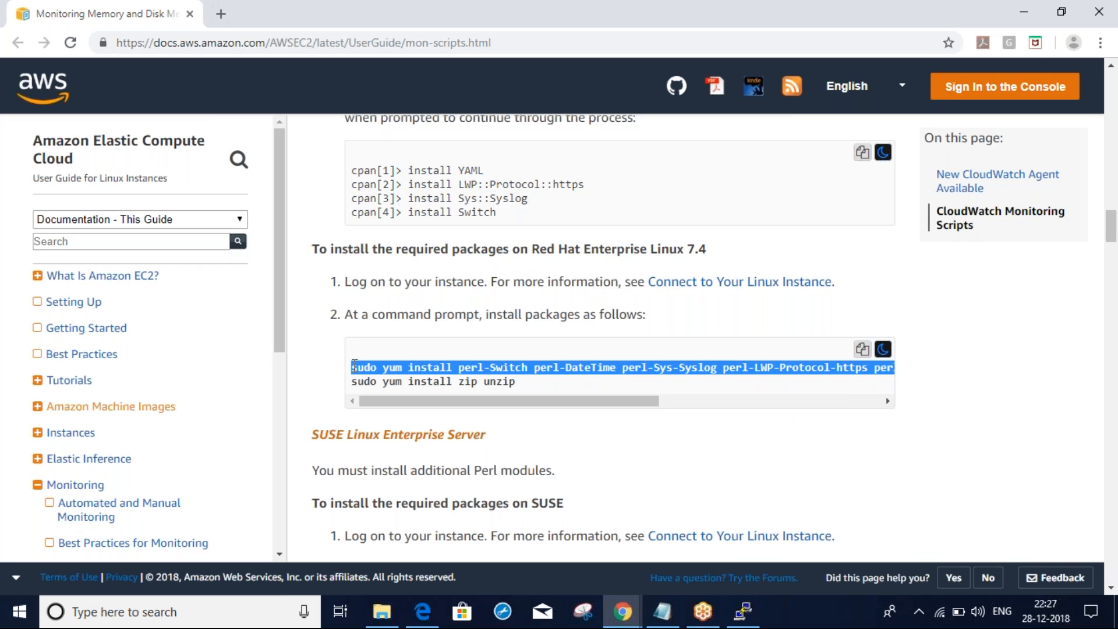
pyautogui.hotkey('alt', 'Tab')
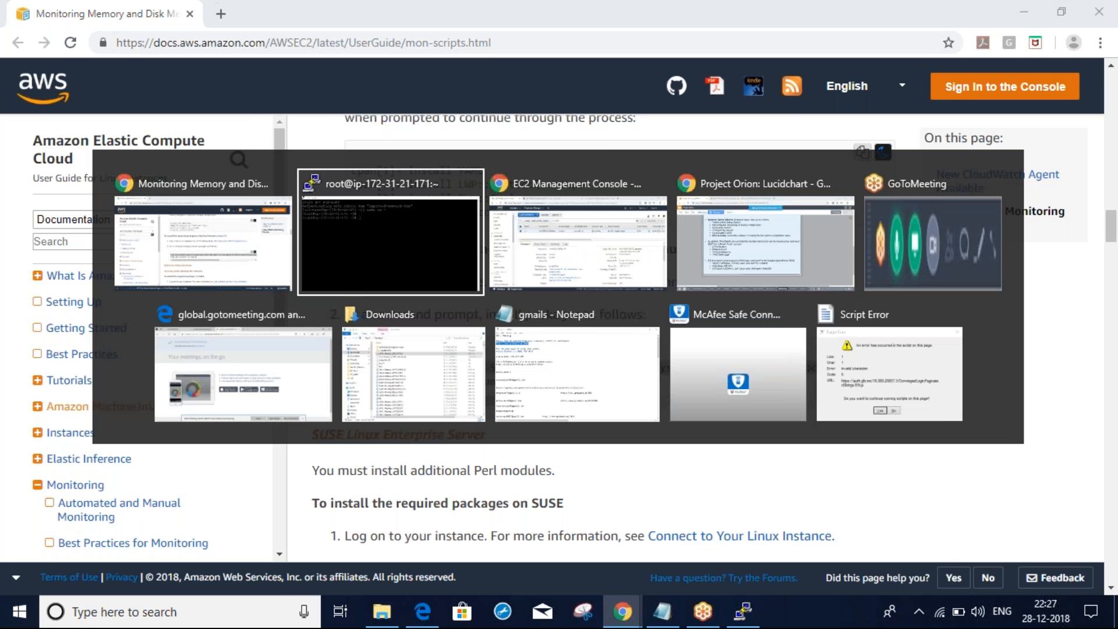
pyautogui.rightClick(447, 342)
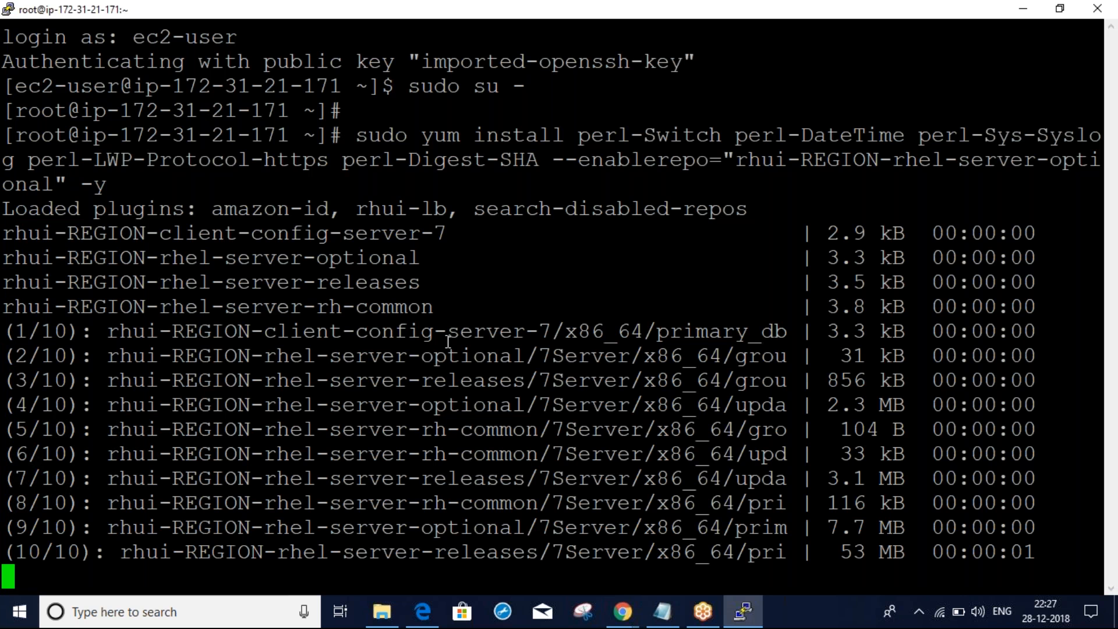
pyautogui.hotkey('alt', 'Tab')
pyautogui.hotkey('alt', 'Tab')
# Check the Perl package install progress in PuTTY until it completes
pyautogui.moveTo(629, 403); pyautogui.dragTo(693, 407)
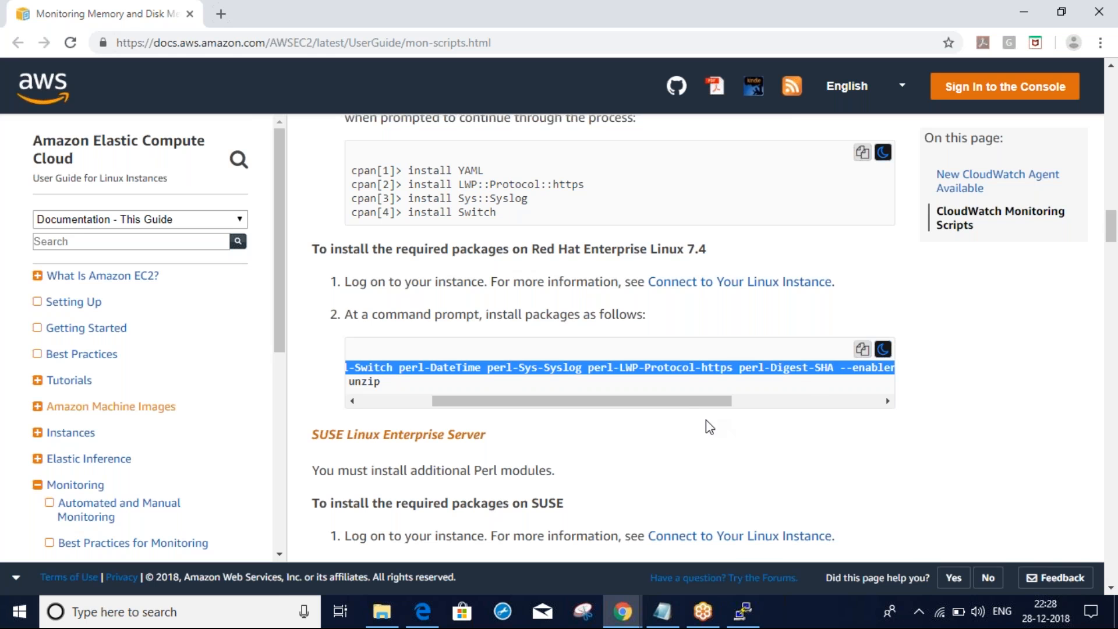
pyautogui.moveTo(689, 402); pyautogui.dragTo(489, 407)
pyautogui.hotkey('alt', 'Tab')
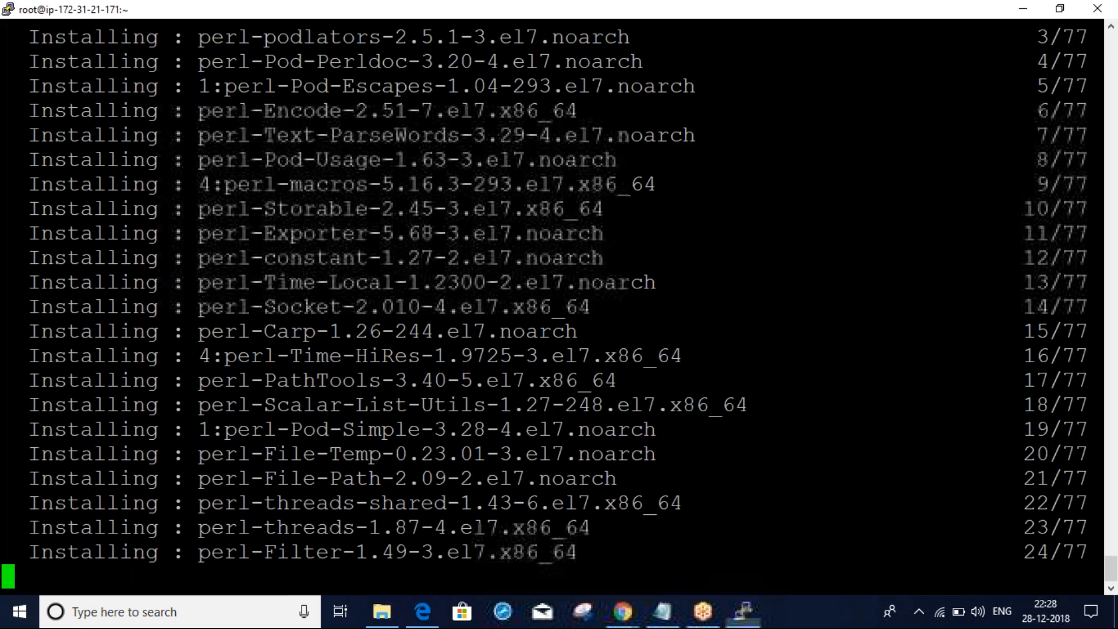
pyautogui.hotkey('alt', 'Tab')
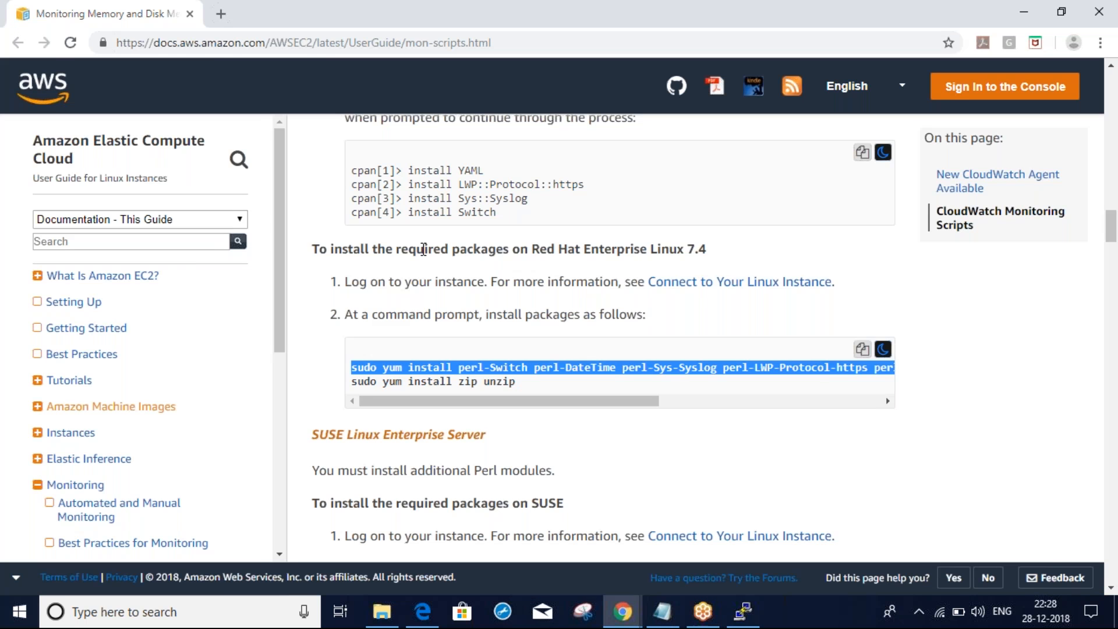
pyautogui.hotkey('alt', 'Tab')
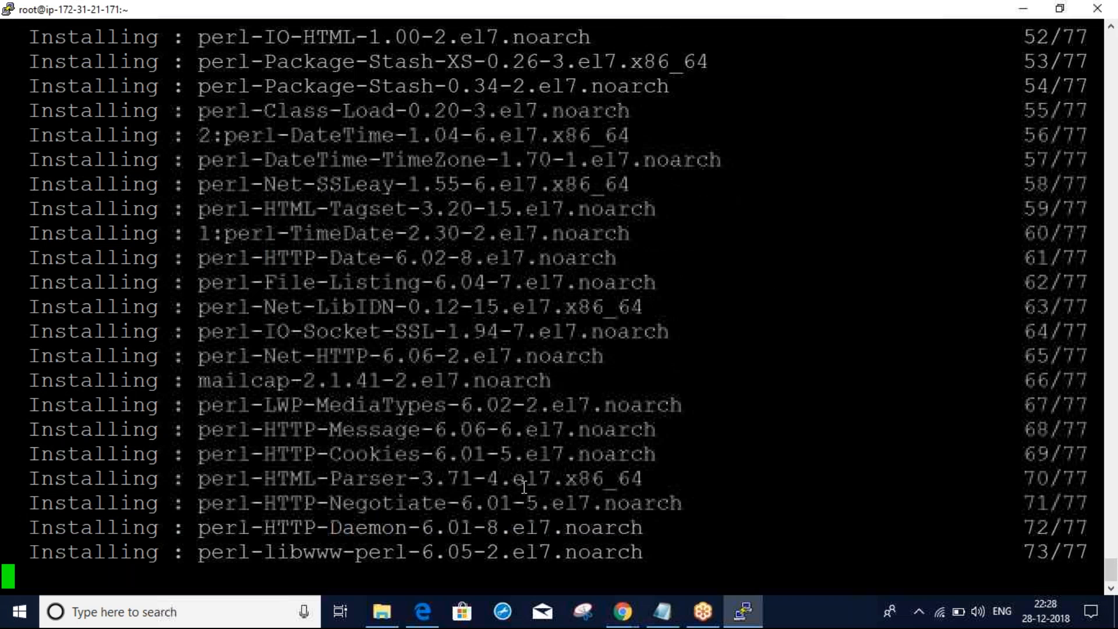
pyautogui.hotkey('alt', 'Tab')
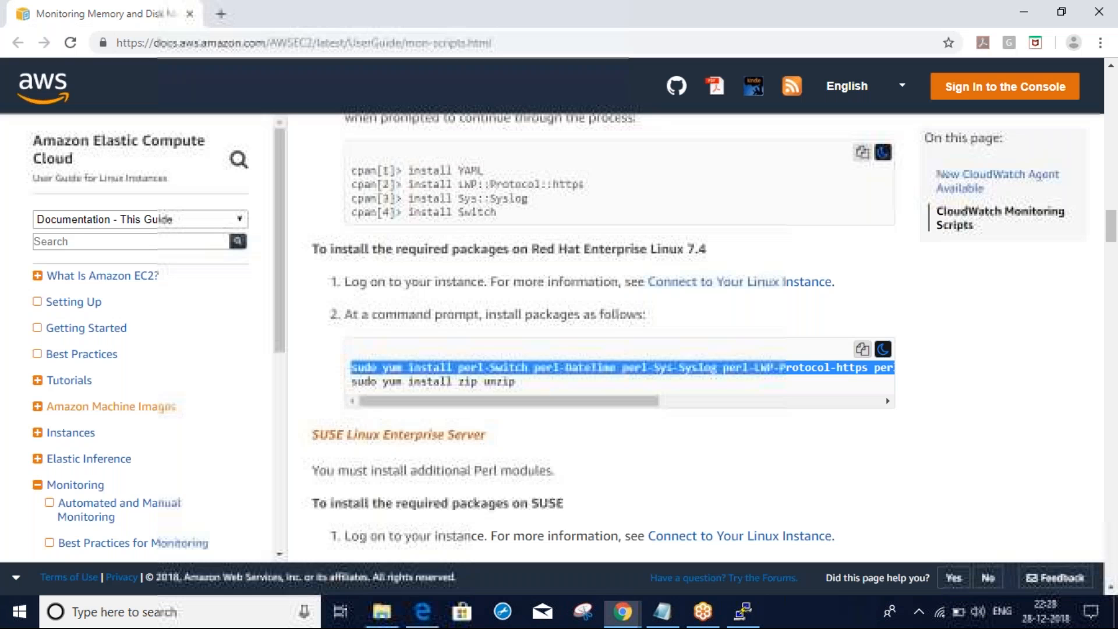
# Run 'sudo yum install zip unzip' from the docs in PuTTY and confirm the install with y
pyautogui.moveTo(516, 382); pyautogui.dragTo(349, 385)
pyautogui.hotkey('ctrl', 'c')
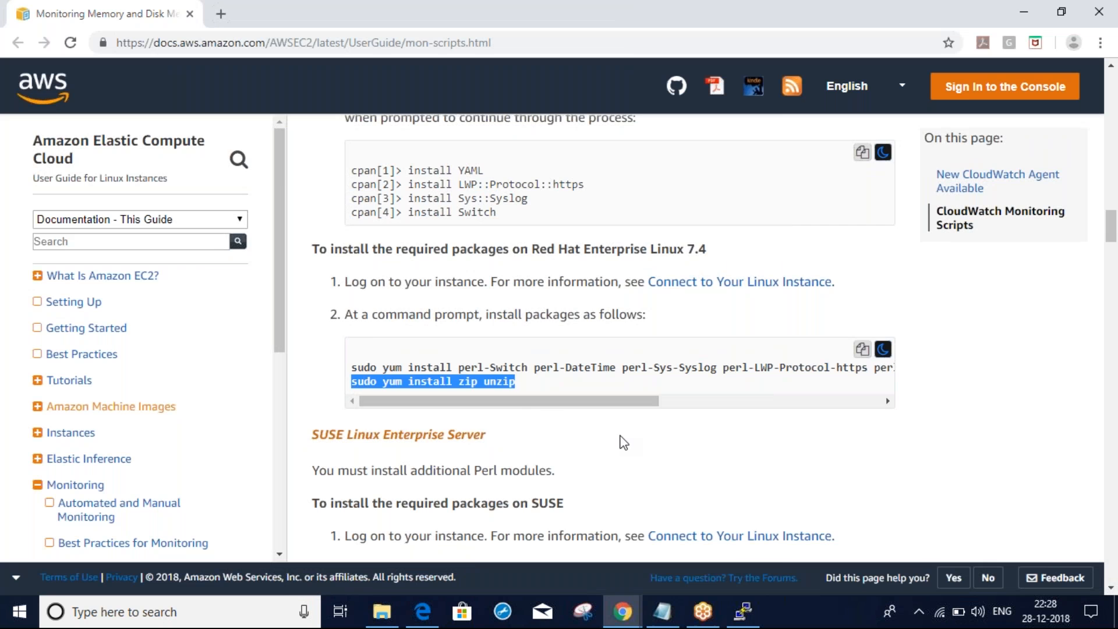
pyautogui.hotkey('alt', 'Tab')
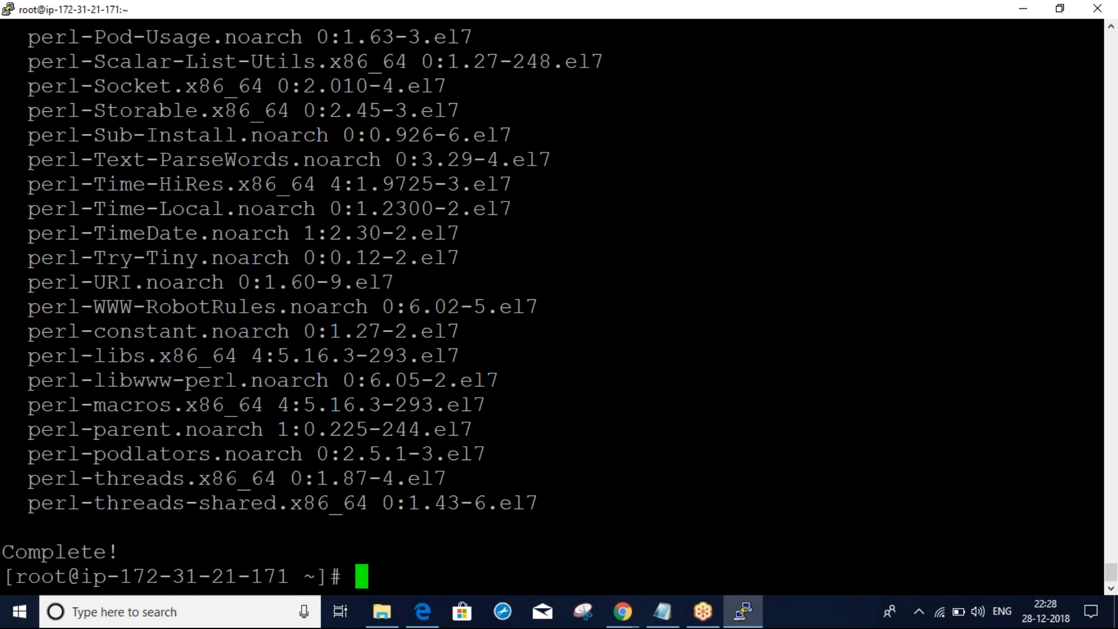
pyautogui.press('shift+Insert')
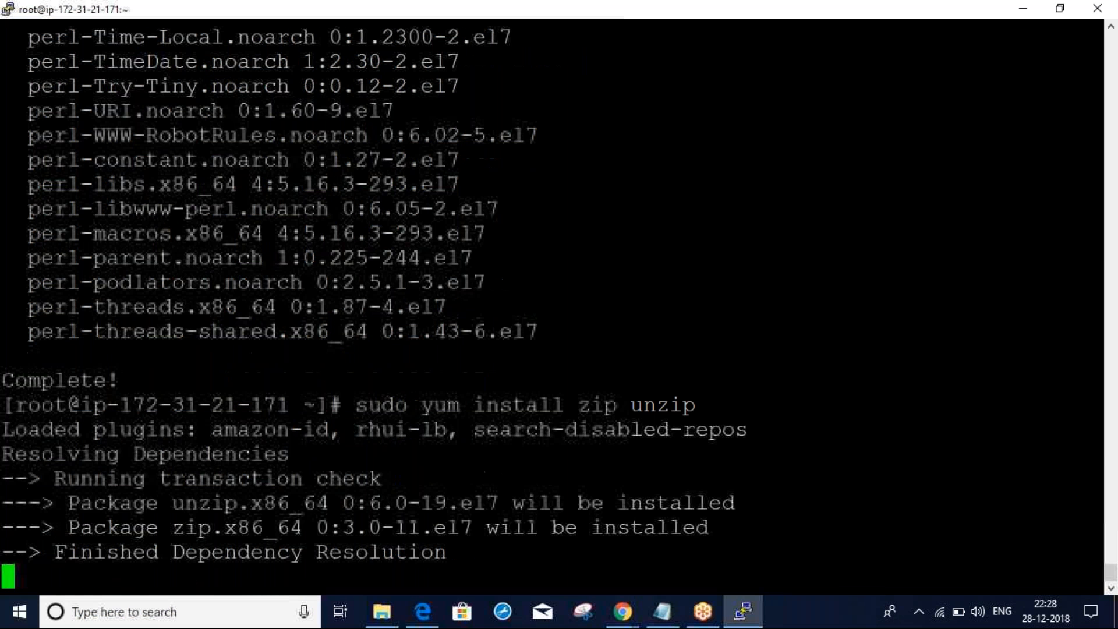
pyautogui.hotkey('alt', 'Tab')
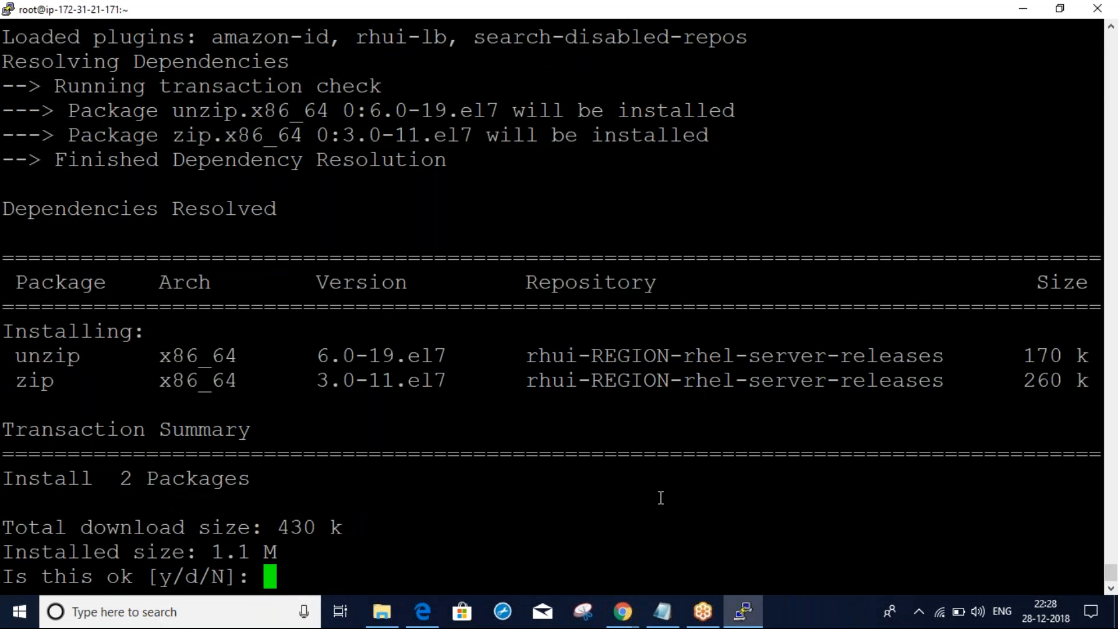
pyautogui.write('y')
pyautogui.press('Return')
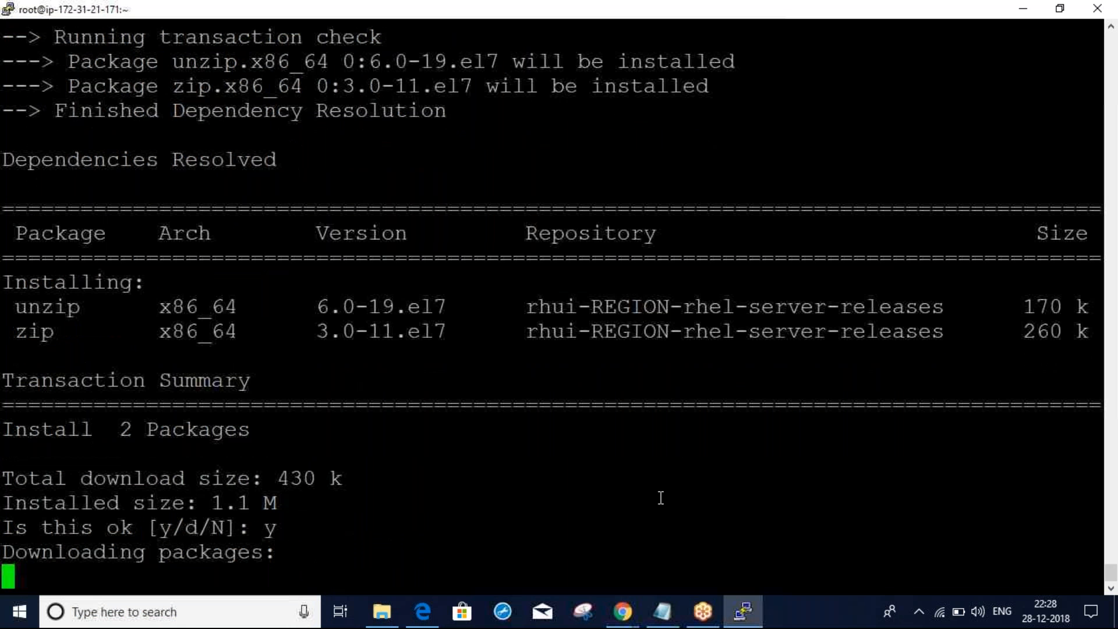
pyautogui.hotkey('alt', 'Tab')
pyautogui.scroll(-1, 661, 498)
# Scroll to the Getting Started steps and select the curl command downloading CloudWatchMonitoringScripts-1.2.2.zip
pyautogui.moveTo(322, 369); pyautogui.dragTo(558, 402)
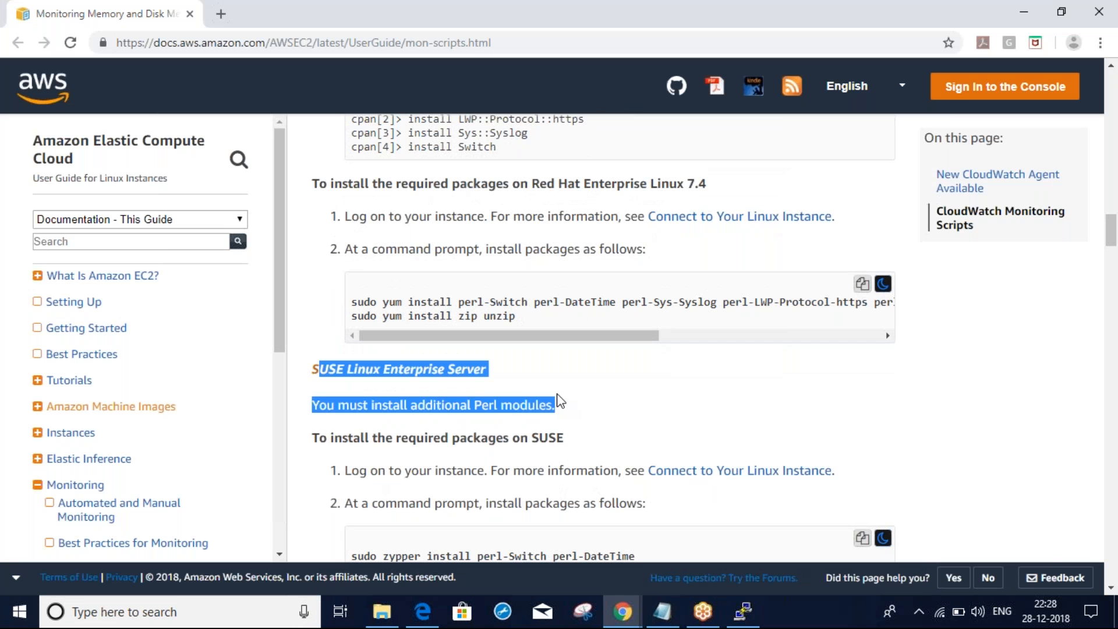
pyautogui.scroll(-5, 559, 400)
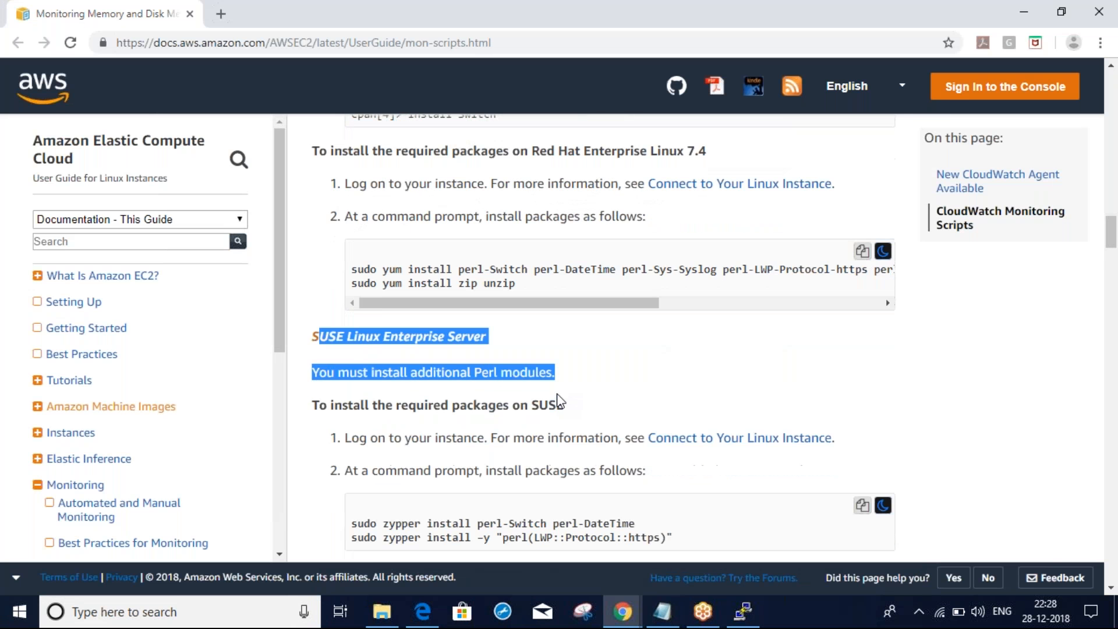
pyautogui.click(691, 379)
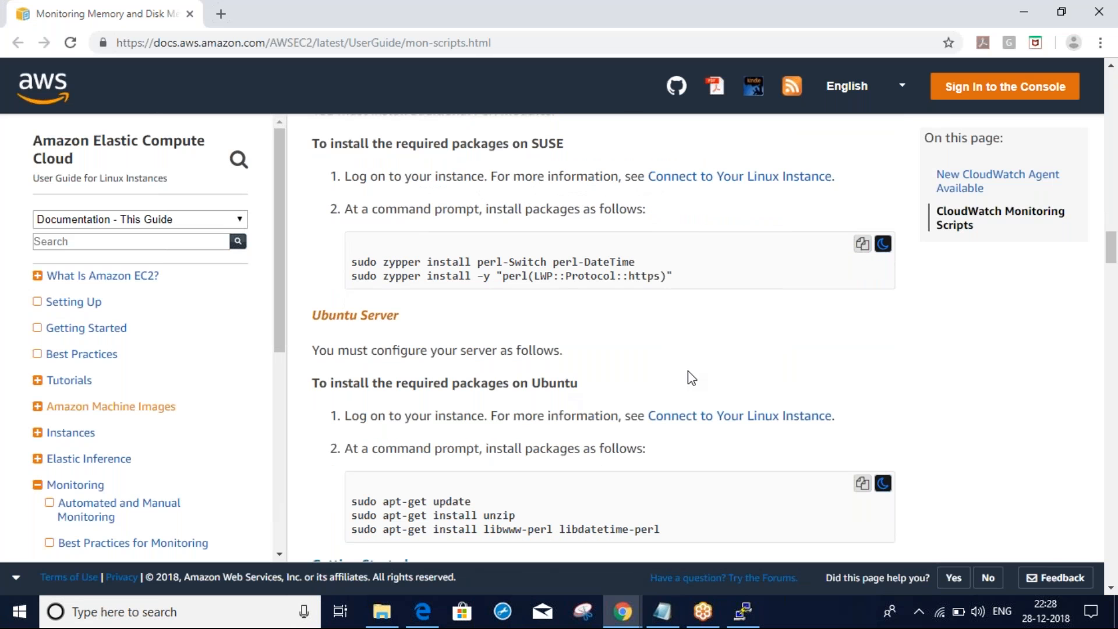
pyautogui.scroll(-8, 691, 379)
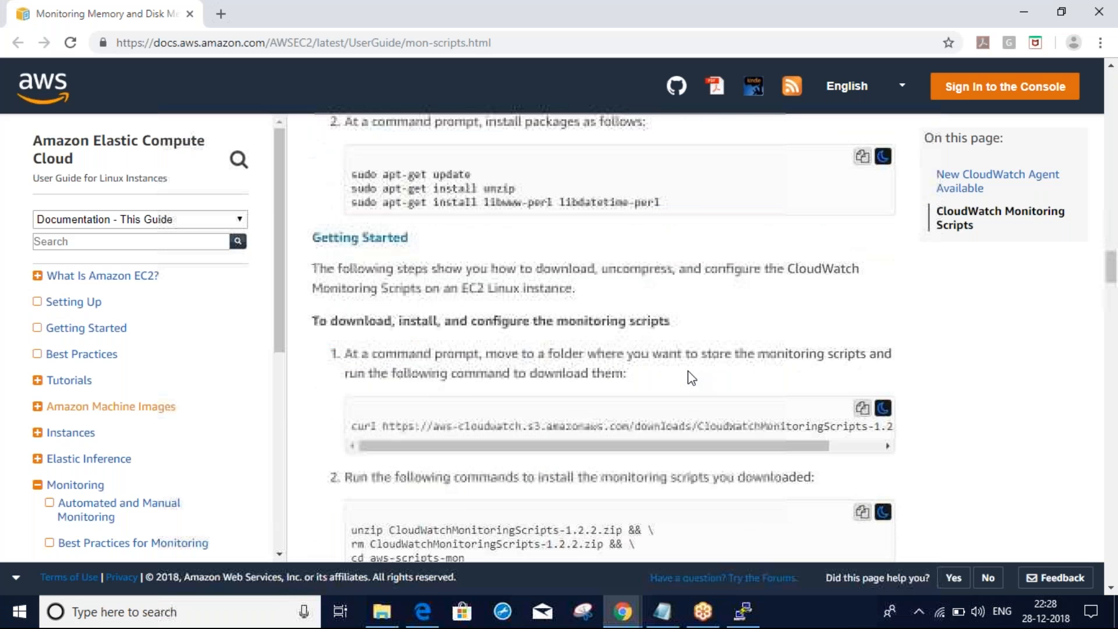
pyautogui.scroll(-1, 691, 379)
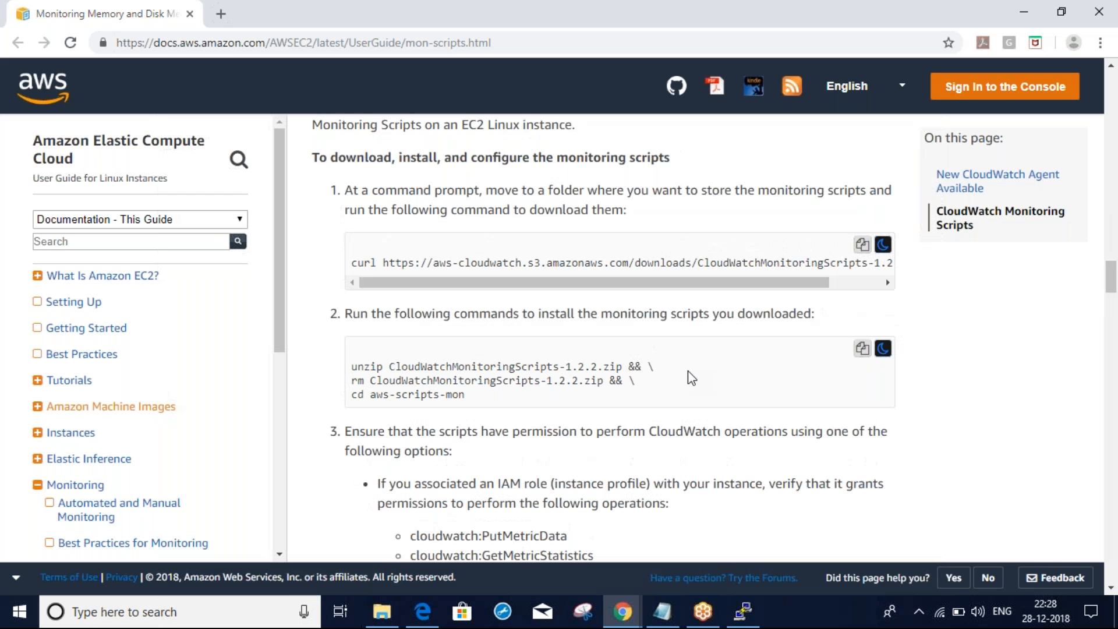
pyautogui.moveTo(462, 285); pyautogui.dragTo(639, 291)
pyautogui.moveTo(522, 285); pyautogui.dragTo(464, 283)
pyautogui.tripleClick(353, 262)
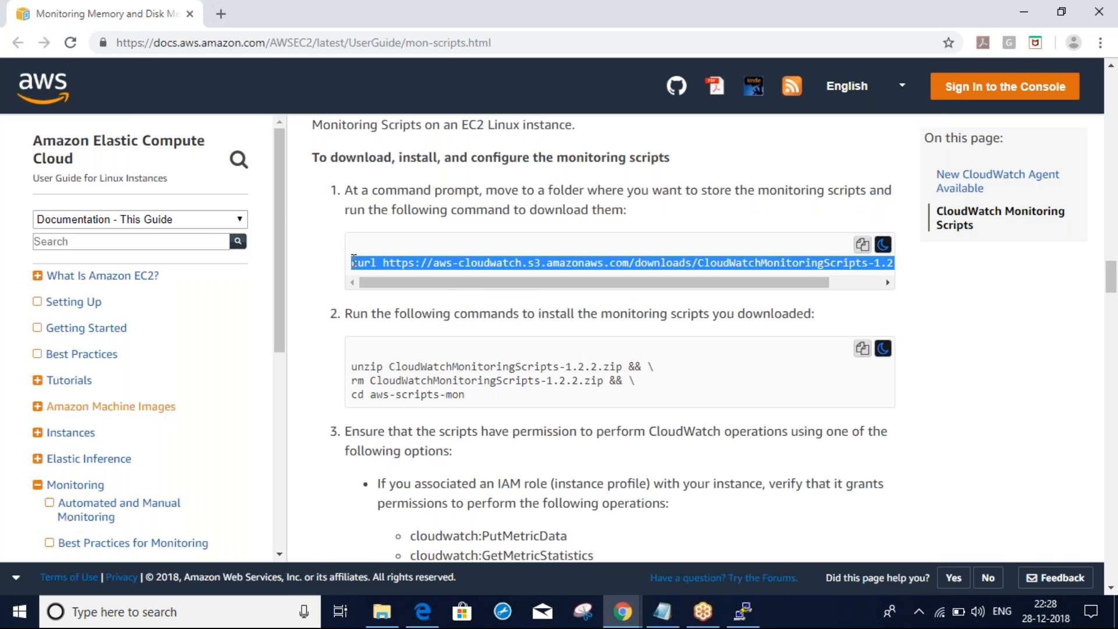
pyautogui.hotkey('alt', 'Tab')
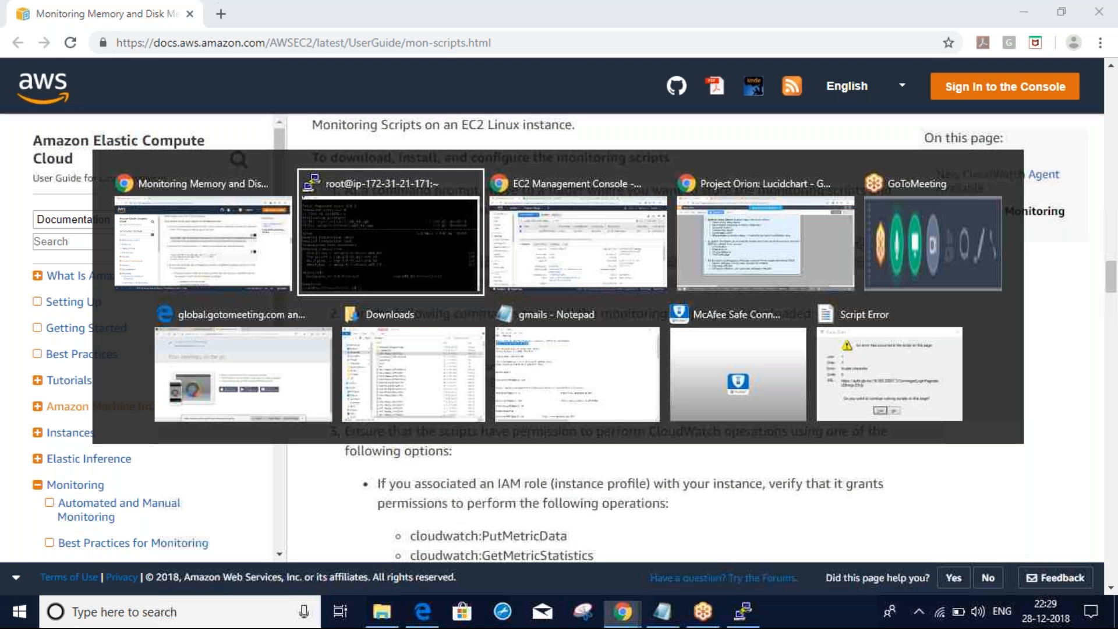
# Run the curl command in PuTTY to download the monitoring scripts zip and list files to confirm it
pyautogui.write('ll')
pyautogui.press('Return')
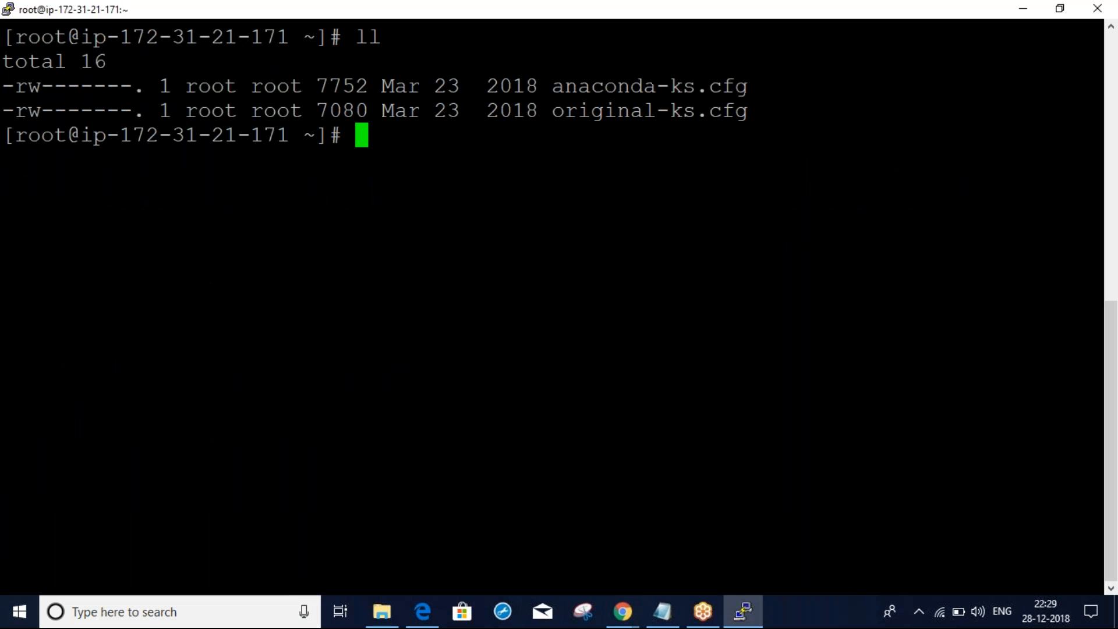
pyautogui.rightClick(529, 286)
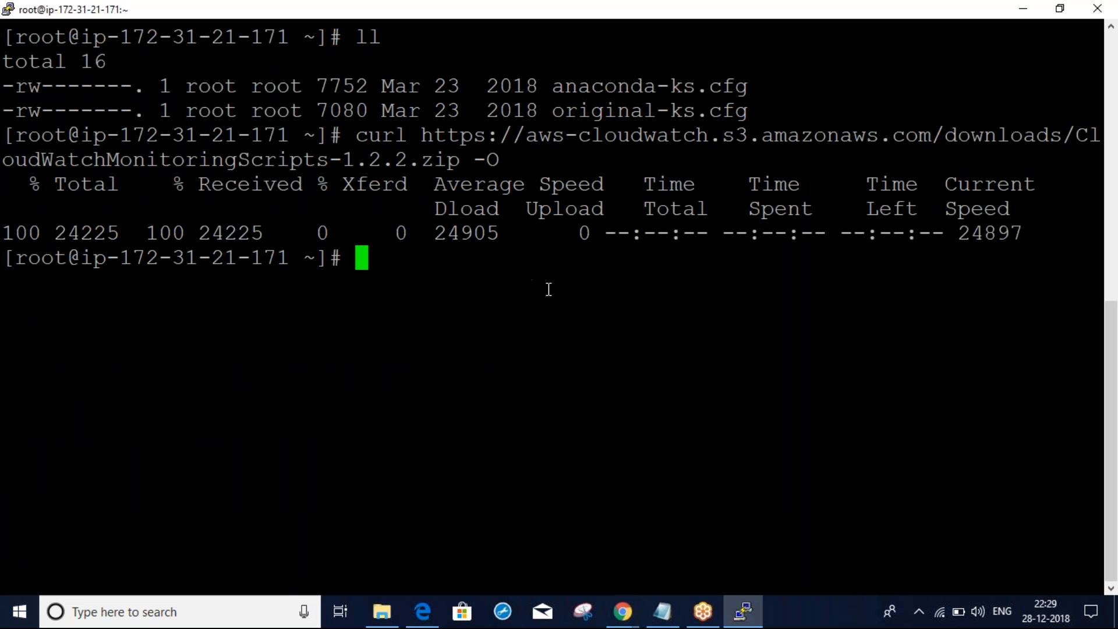
pyautogui.write('ll')
pyautogui.press('Return')
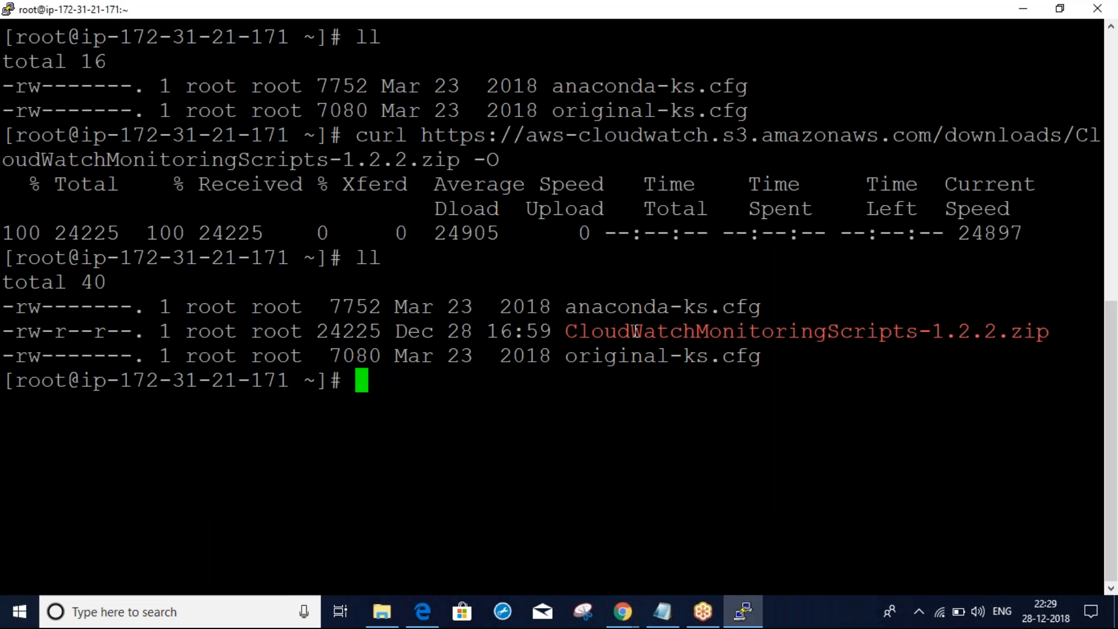
# Copy the unzip line from the docs and run it without the trailing '&& \' to extract the scripts
pyautogui.hotkey('alt', 'Tab')
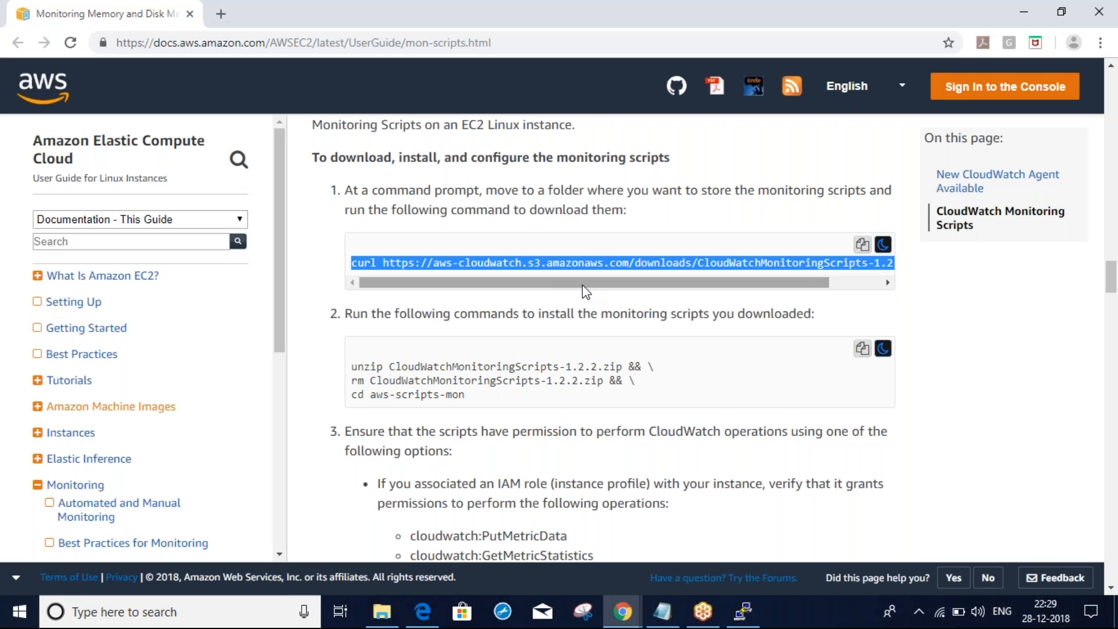
pyautogui.click(353, 366)
pyautogui.moveTo(353, 366); pyautogui.dragTo(657, 364)
pyautogui.hotkey('ctrl', 'c')
pyautogui.hotkey('alt', 'Tab')
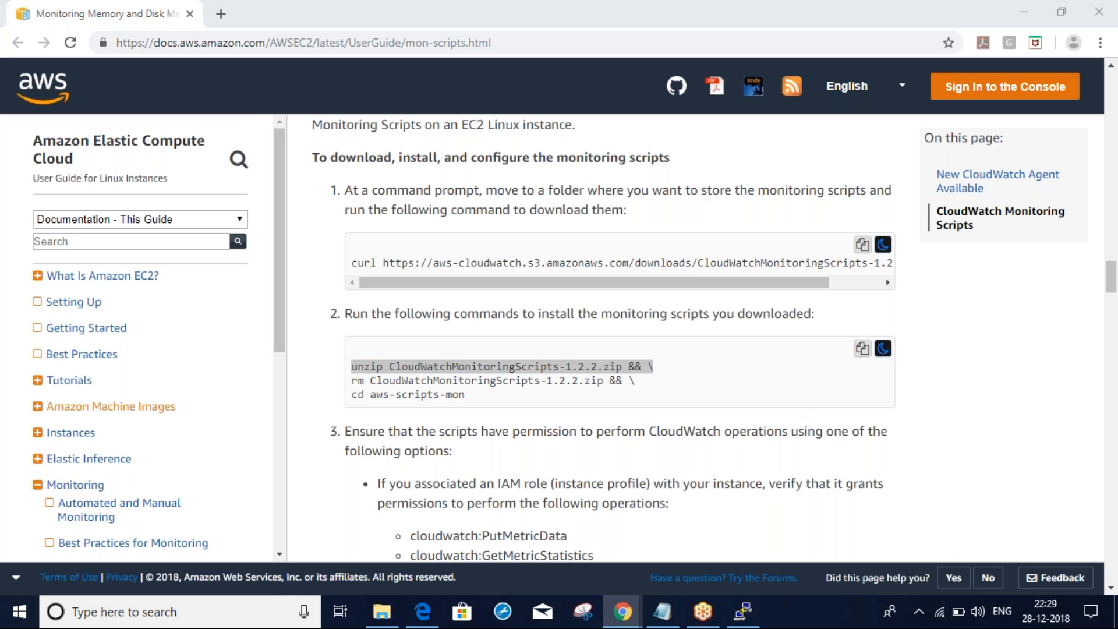
pyautogui.rightClick(785, 411)
pyautogui.press('Return')
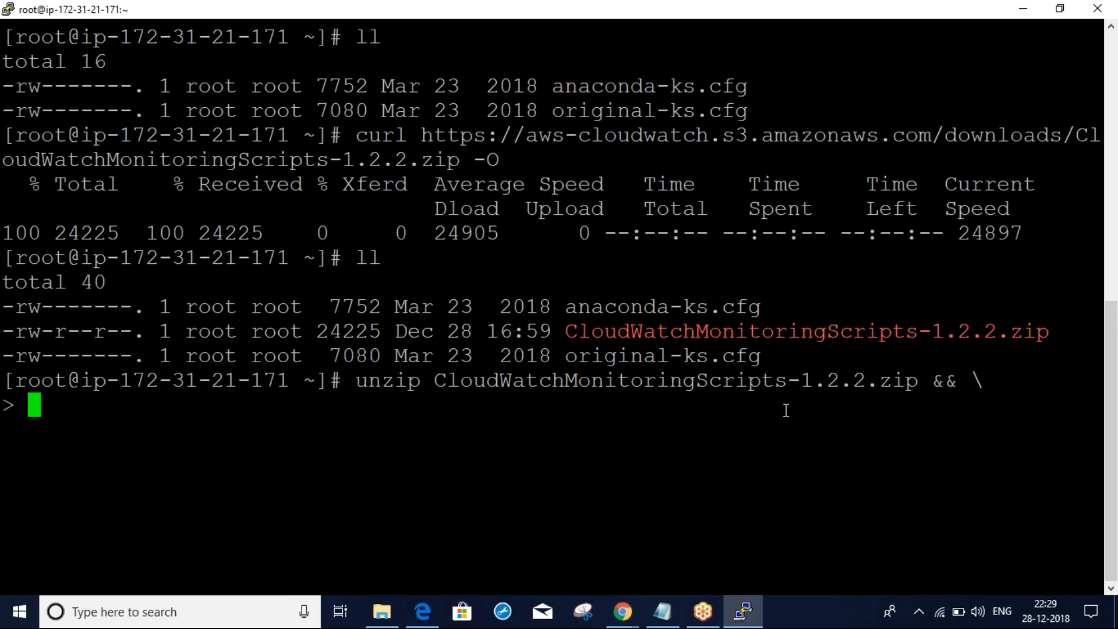
pyautogui.hotkey('ctrl', 'c')
pyautogui.rightClick(785, 410)
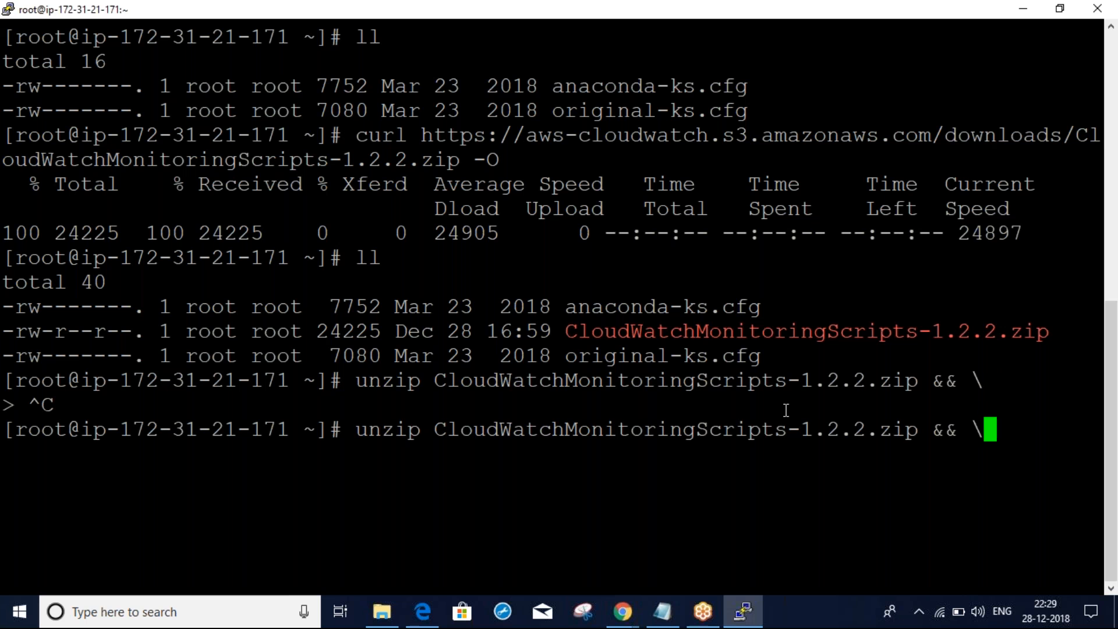
pyautogui.press('BackSpace')
pyautogui.press('BackSpace')
pyautogui.press('BackSpace')
pyautogui.press('BackSpace')
pyautogui.press('BackSpace')
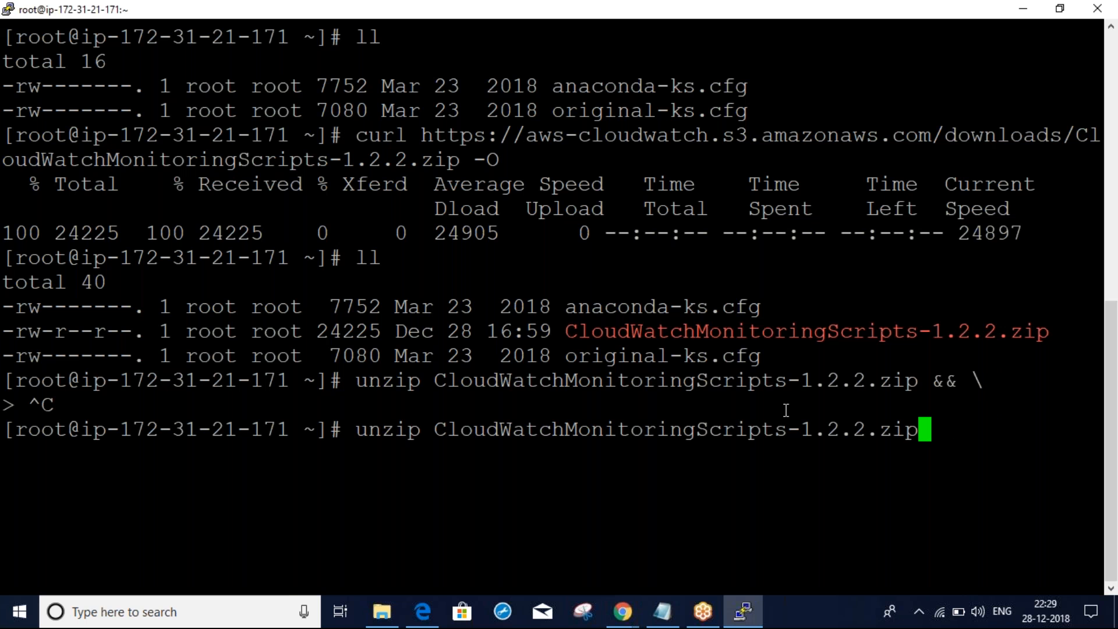
pyautogui.press('Return')
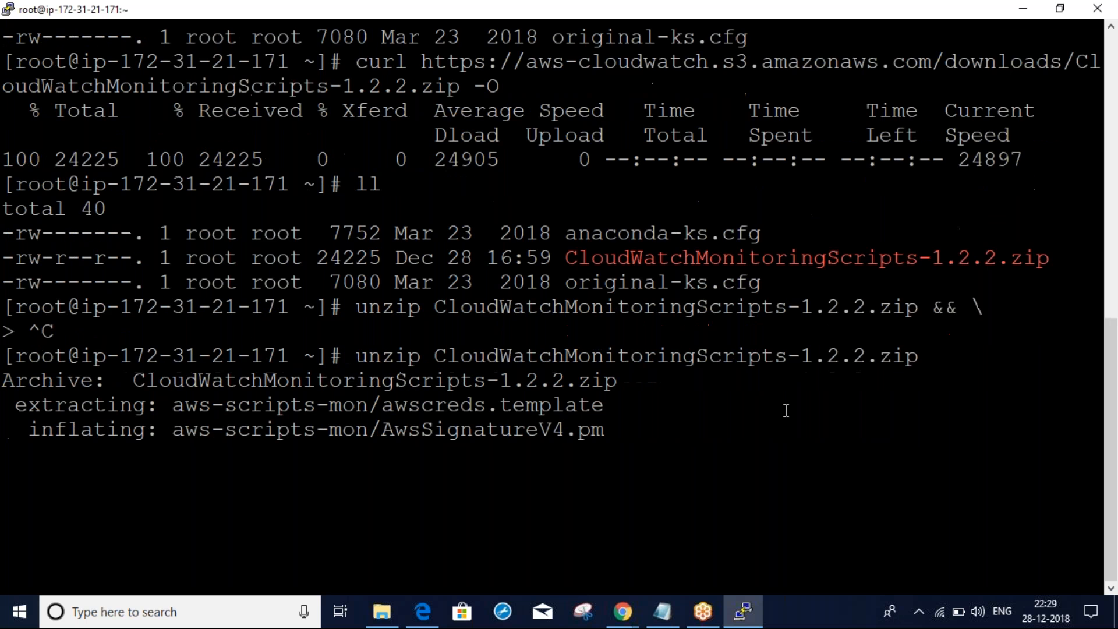
# Change into aws-scripts-mon, clear the screen and list its scripts, including mon-put-instance-data.pl
pyautogui.write('ll')
pyautogui.press('Return')
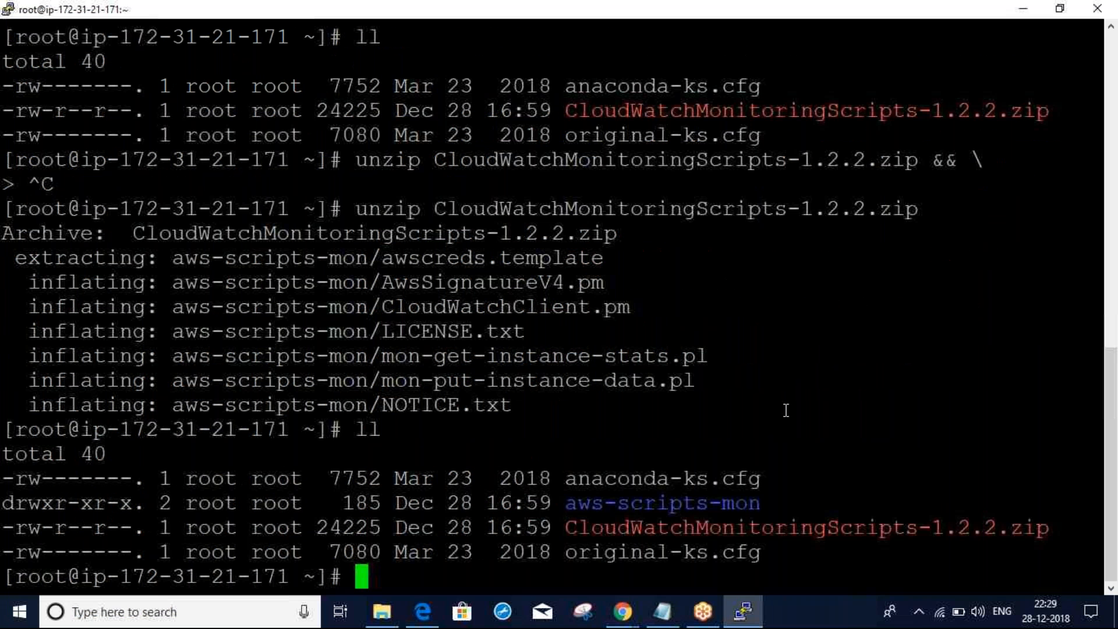
pyautogui.write('cd aws')
pyautogui.press('Tab')
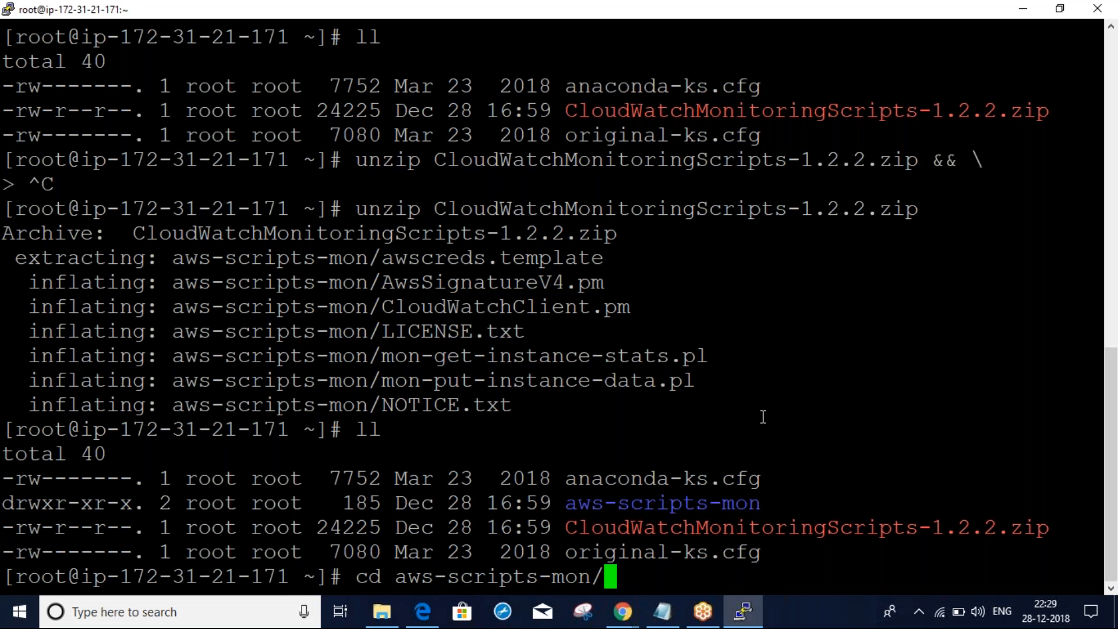
pyautogui.press('Return')
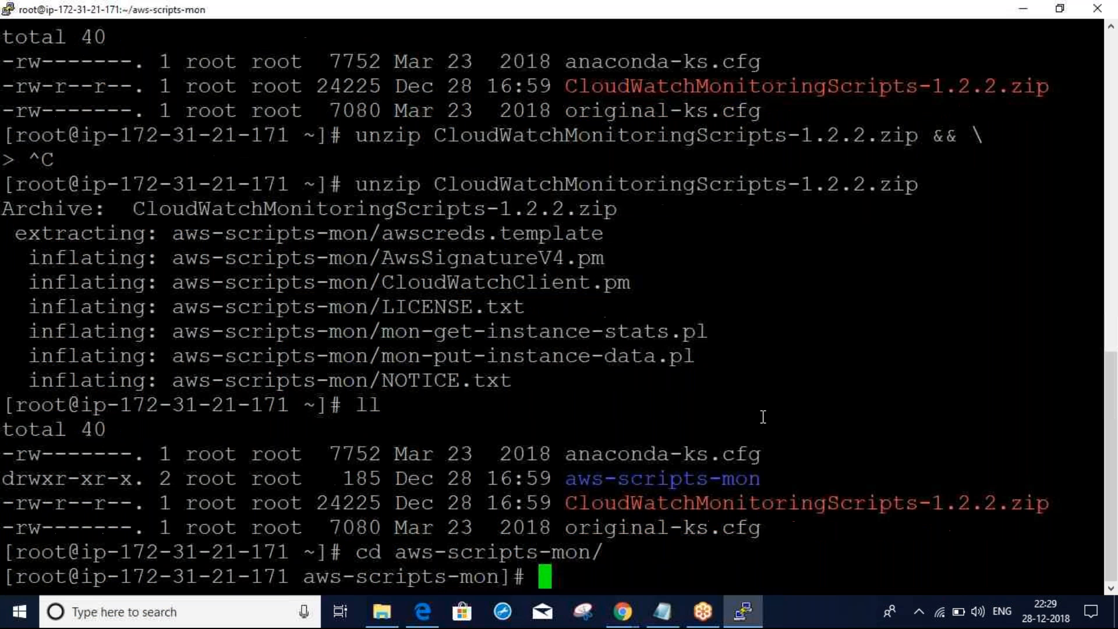
pyautogui.write('c')
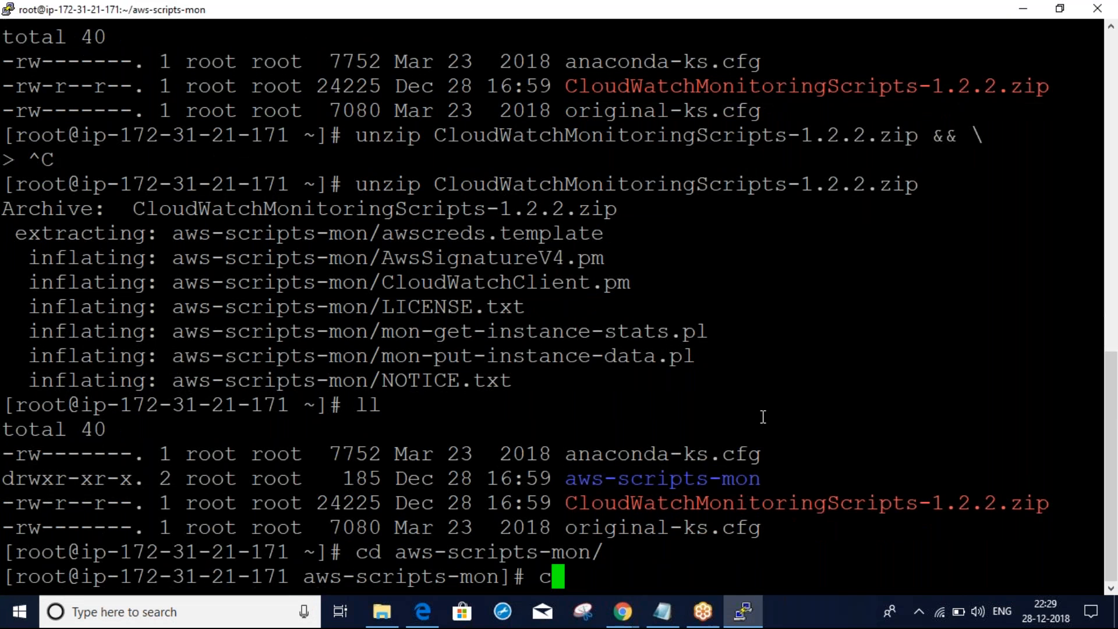
pyautogui.write('lear')
pyautogui.press('Return')
pyautogui.write('ll')
pyautogui.press('Return')
pyautogui.moveTo(566, 184); pyautogui.dragTo(760, 185)
pyautogui.click(579, 205)
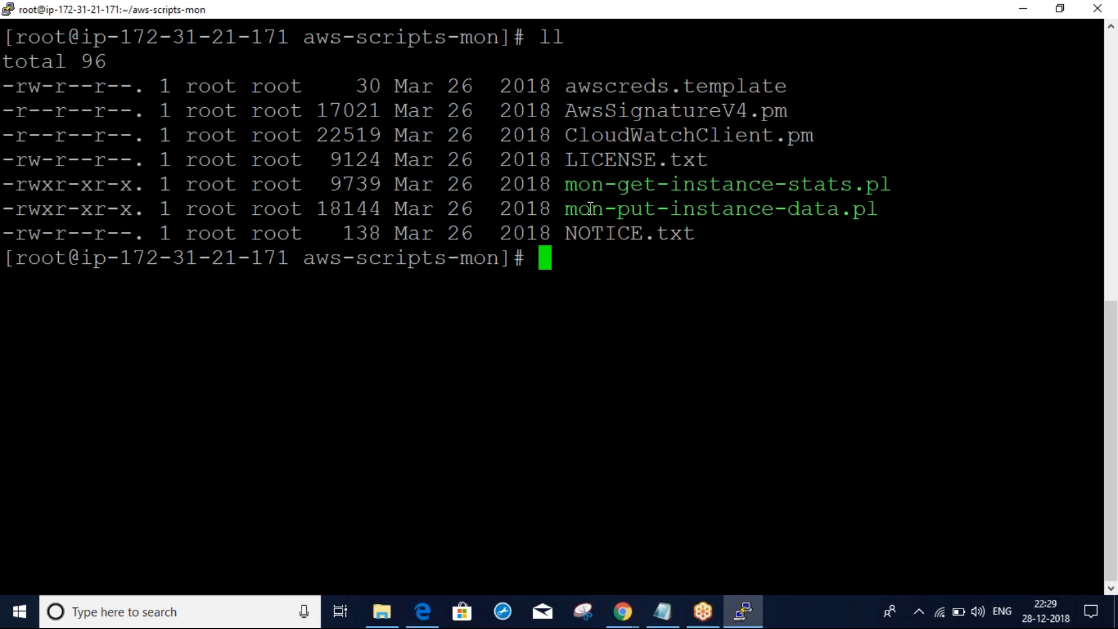
pyautogui.moveTo(566, 208); pyautogui.dragTo(813, 209)
pyautogui.click(711, 188)
pyautogui.moveTo(889, 208); pyautogui.dragTo(588, 181)
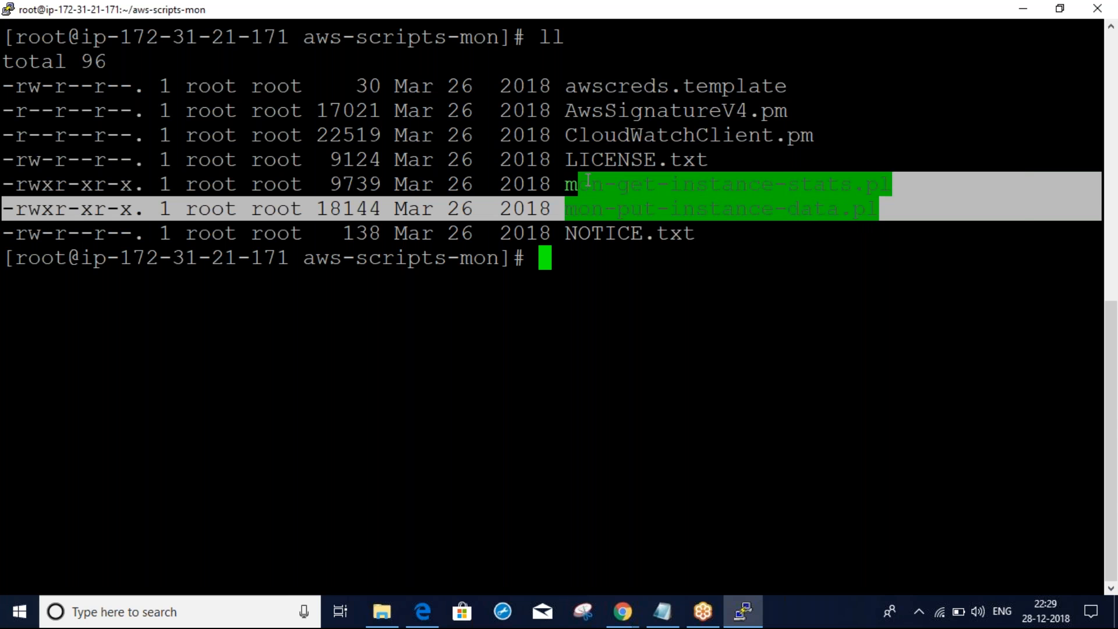
pyautogui.hotkey('alt', 'Tab')
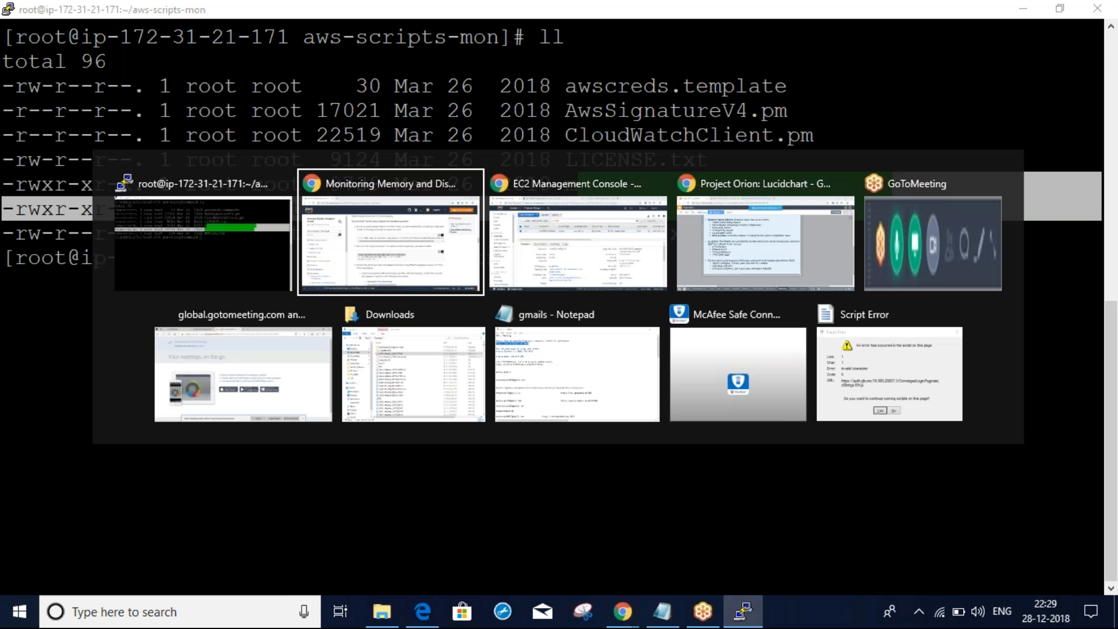
# Scroll the mon-scripts page down to Examples and select the mon-put-instance-data.pl memory-metrics command
pyautogui.scroll(-12, 969, 399)
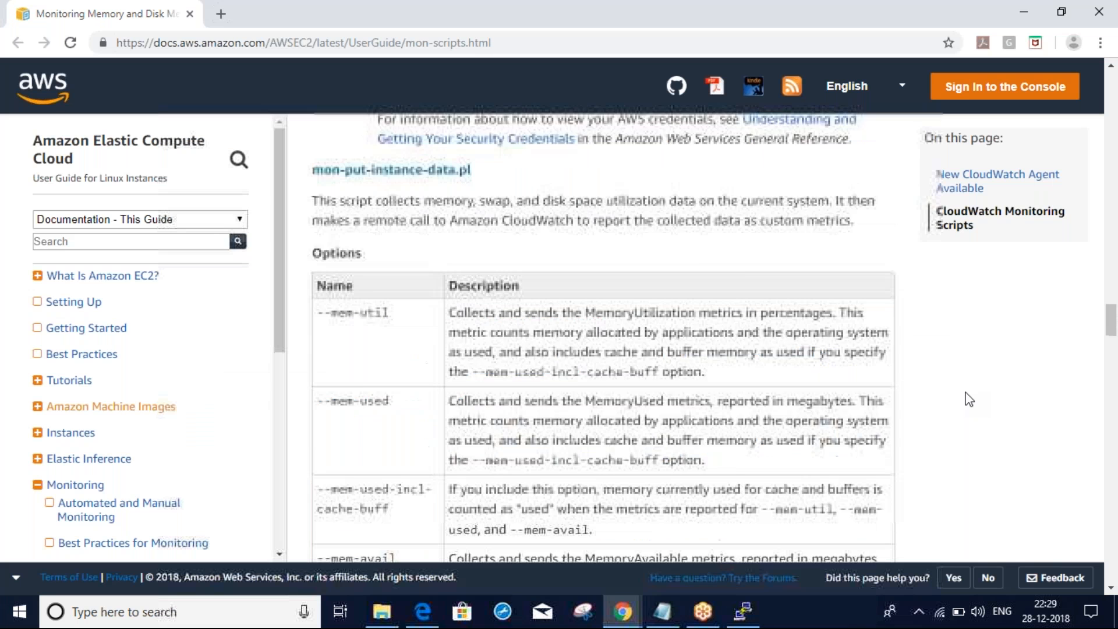
pyautogui.scroll(-6, 969, 399)
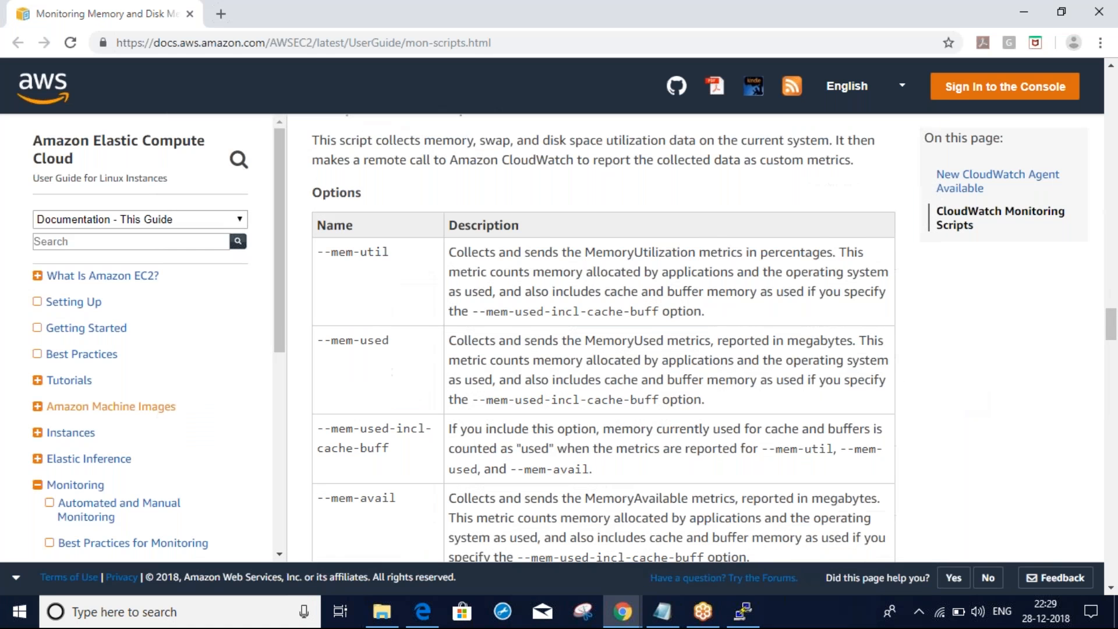
pyautogui.scroll(-1, 714, 337)
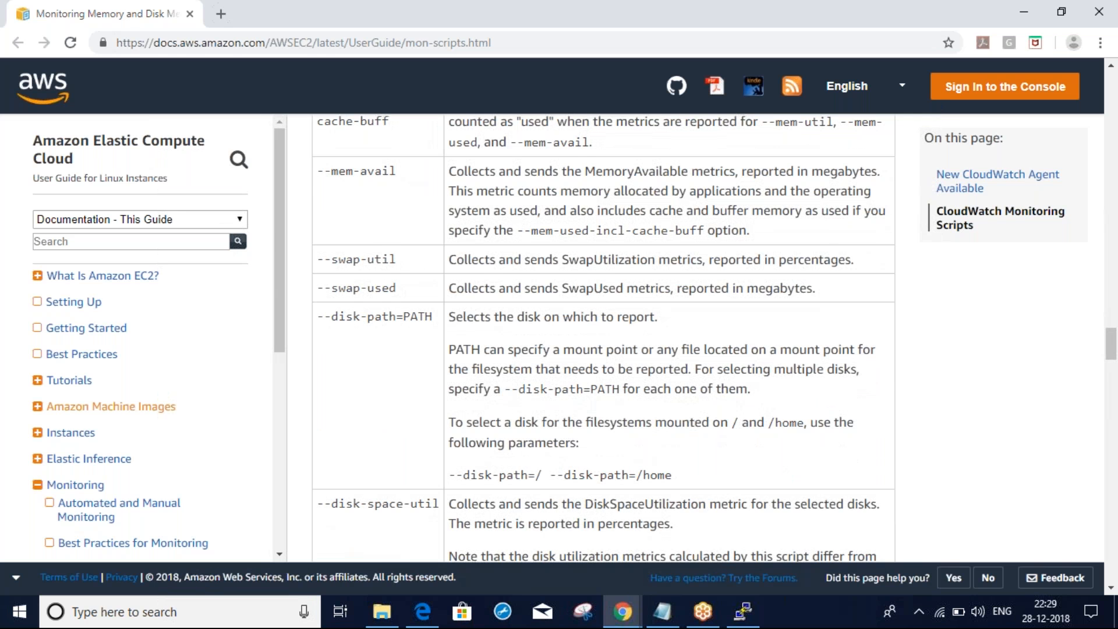
pyautogui.scroll(-6, 603, 337)
pyautogui.scroll(-4, 603, 337)
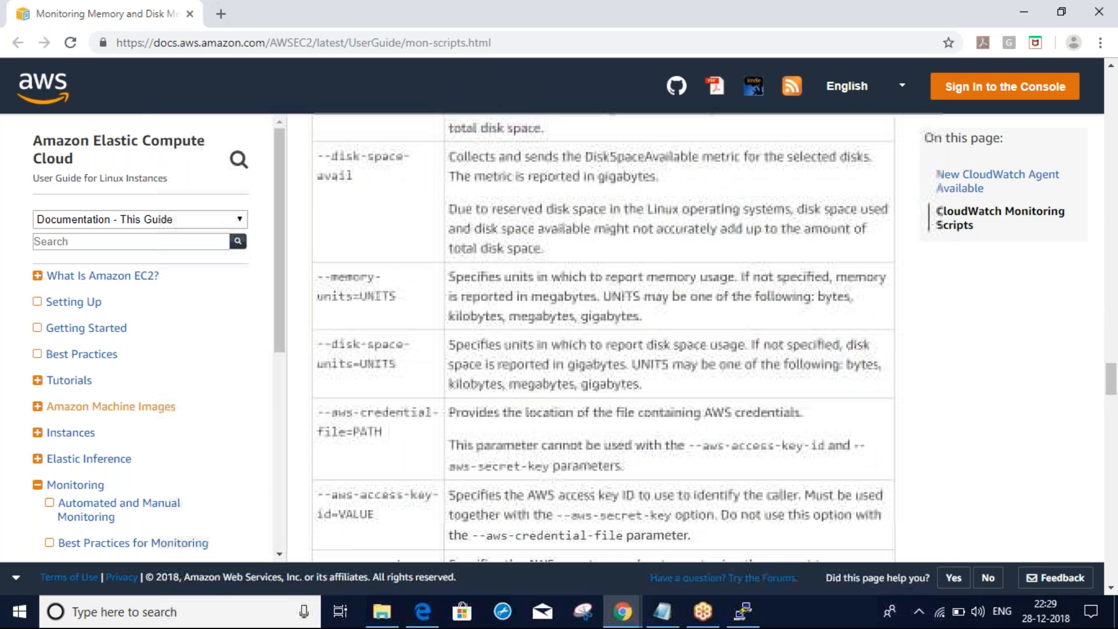
pyautogui.scroll(-10, 603, 338)
pyautogui.scroll(-1, 604, 337)
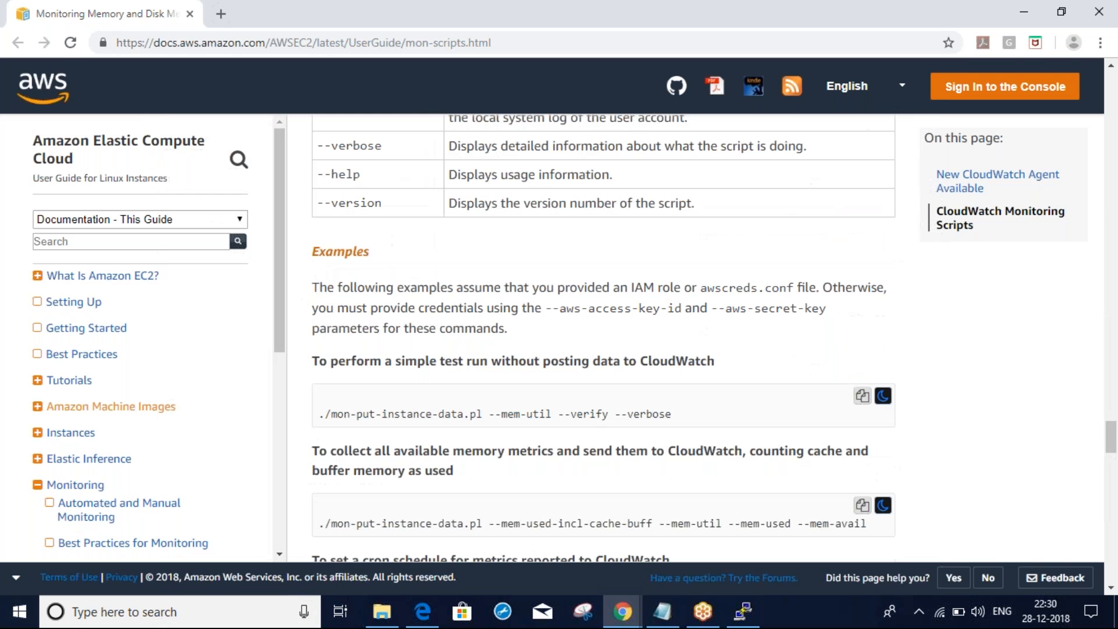
pyautogui.scroll(-4, 603, 338)
pyautogui.moveTo(317, 262); pyautogui.dragTo(873, 273)
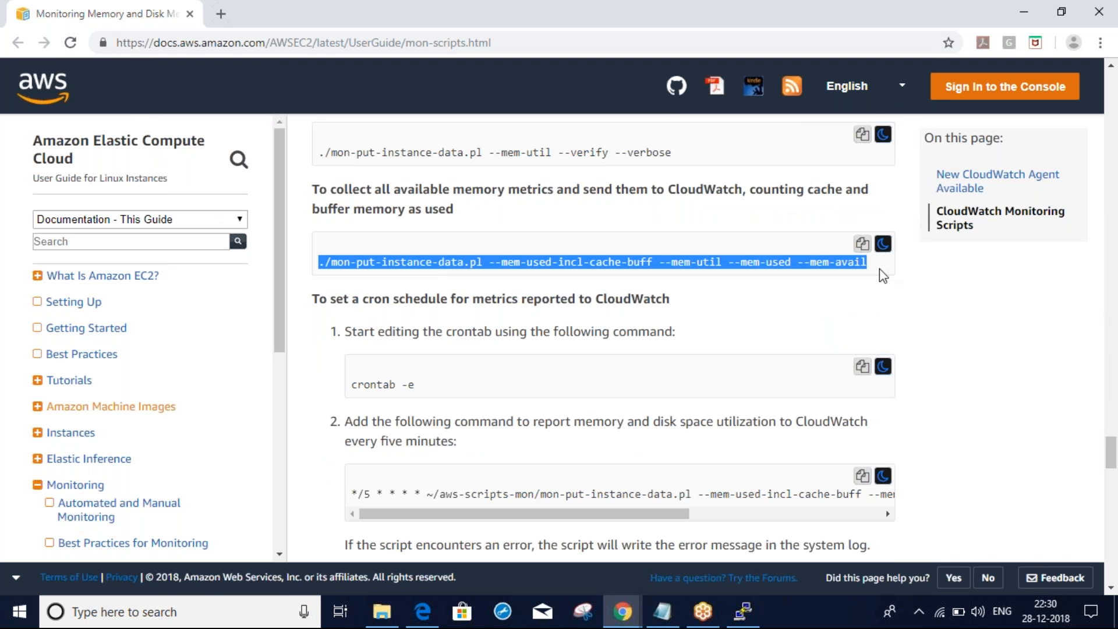
pyautogui.hotkey('alt', 'Tab')
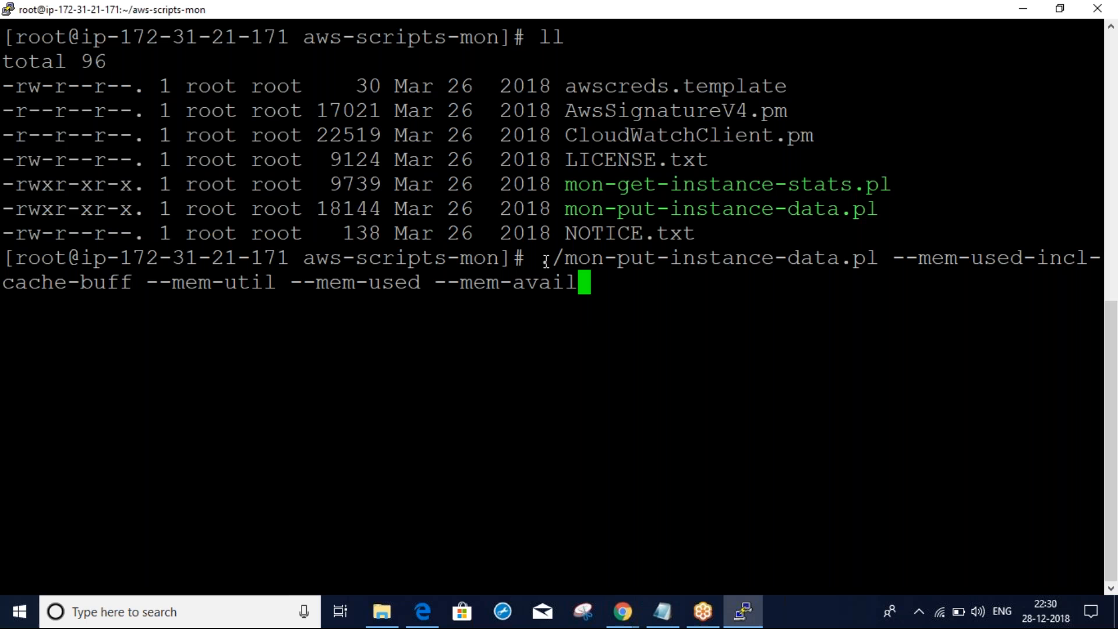
# Run ./mon-put-instance-data.pl with the four memory options and read the resulting 'No IAM role' error
pyautogui.doubleClick(545, 260)
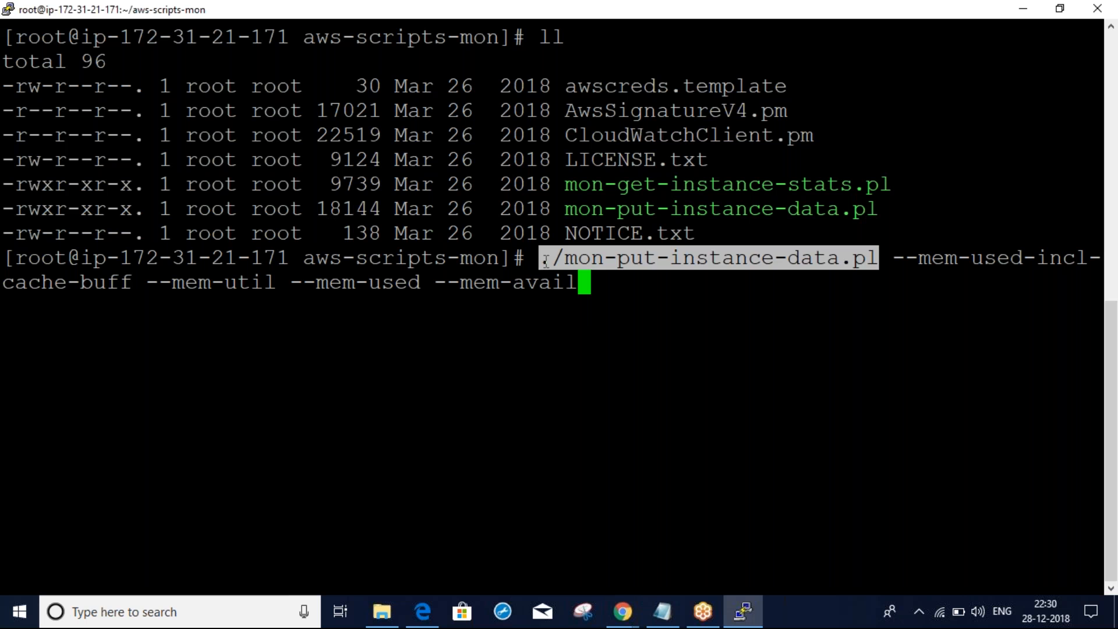
pyautogui.click(545, 260)
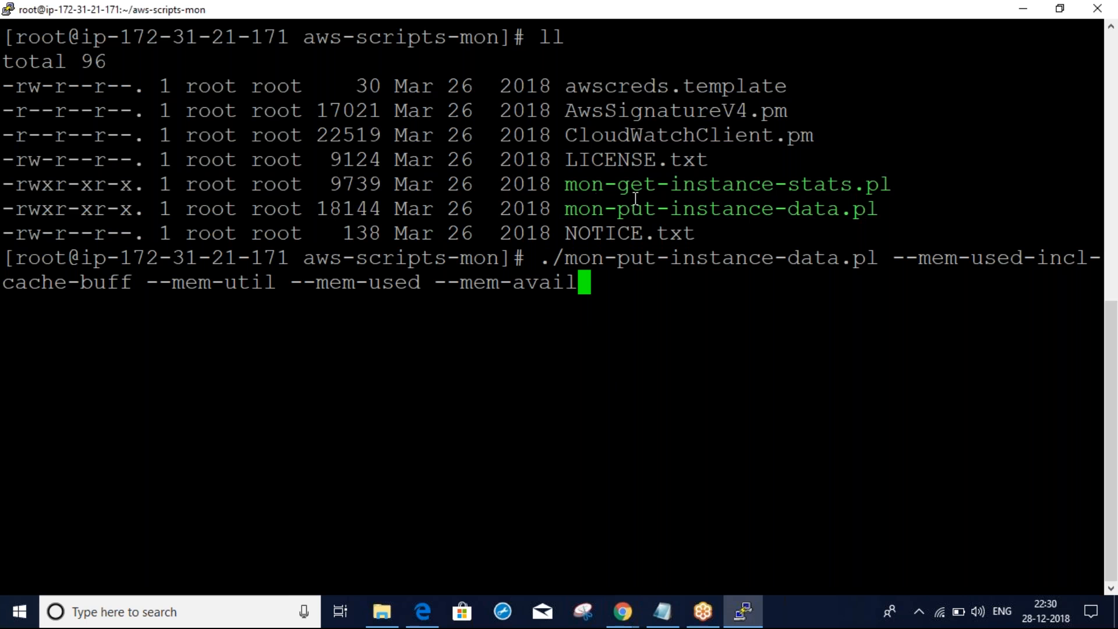
pyautogui.moveTo(566, 208); pyautogui.dragTo(871, 217)
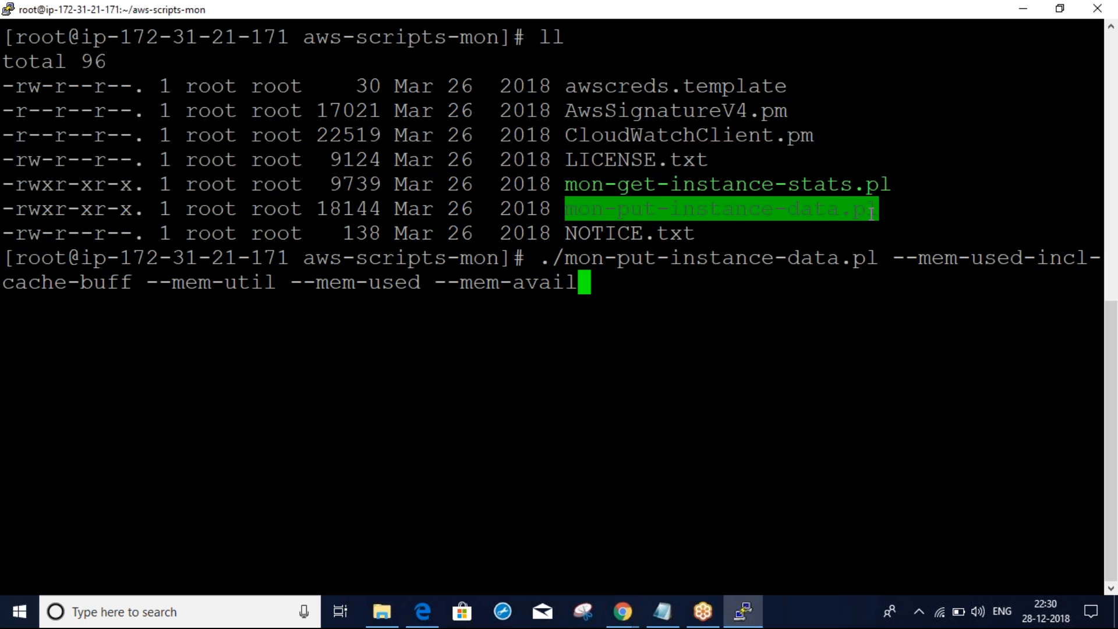
pyautogui.click(854, 392)
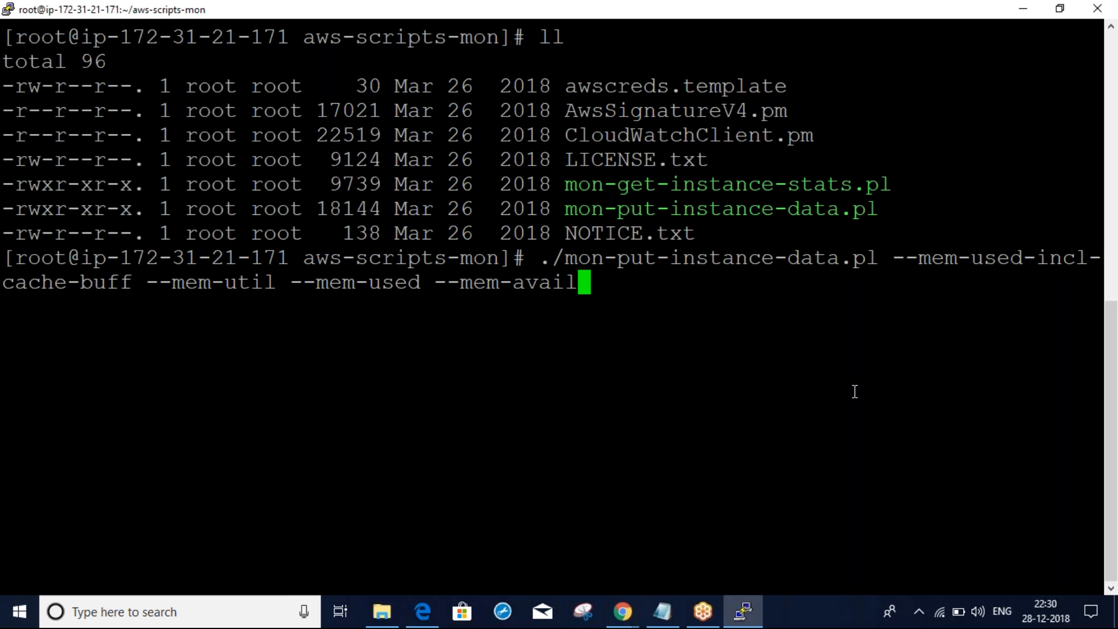
pyautogui.doubleClick(867, 207)
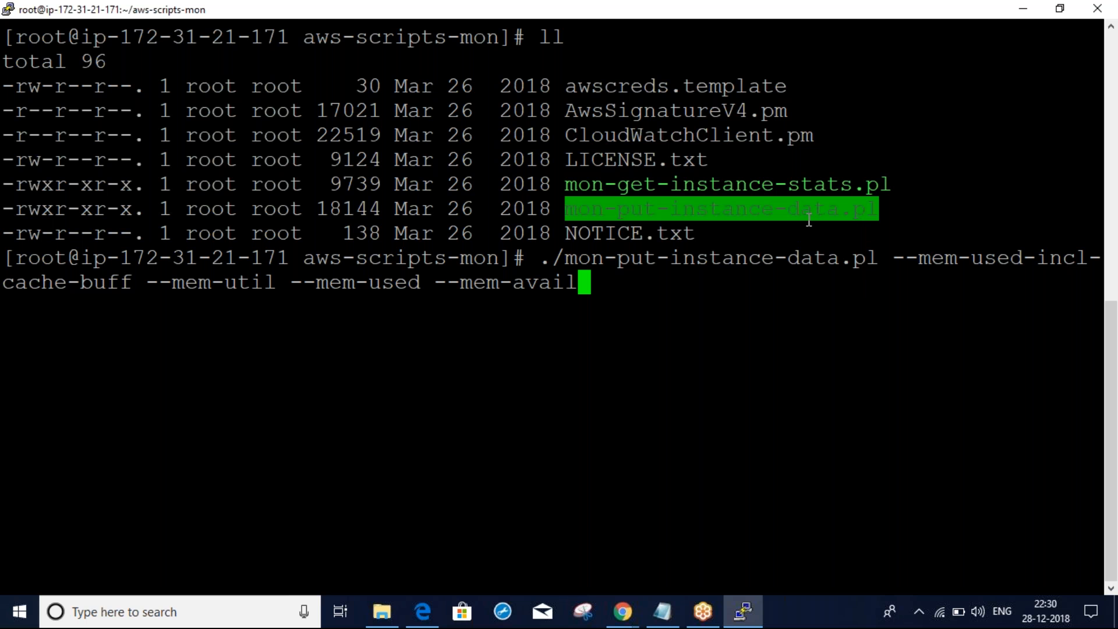
pyautogui.click(790, 409)
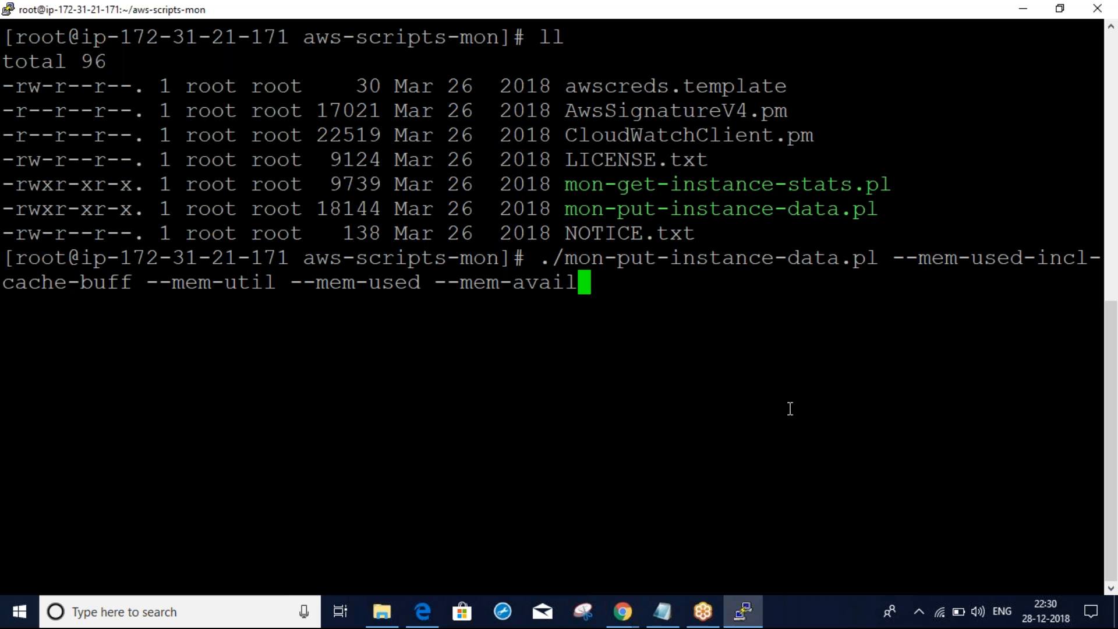
pyautogui.press('Return')
pyautogui.moveTo(3, 303); pyautogui.dragTo(736, 406)
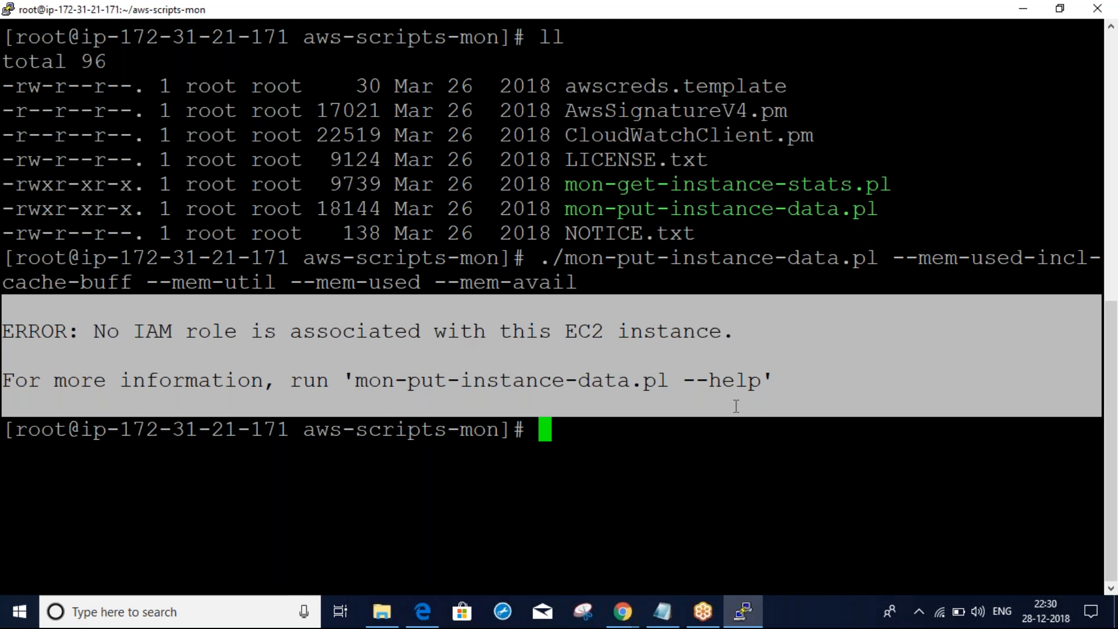
# Highlight and review the 'No IAM role is associated with this EC2 instance' error in PuTTY
pyautogui.click(989, 20)
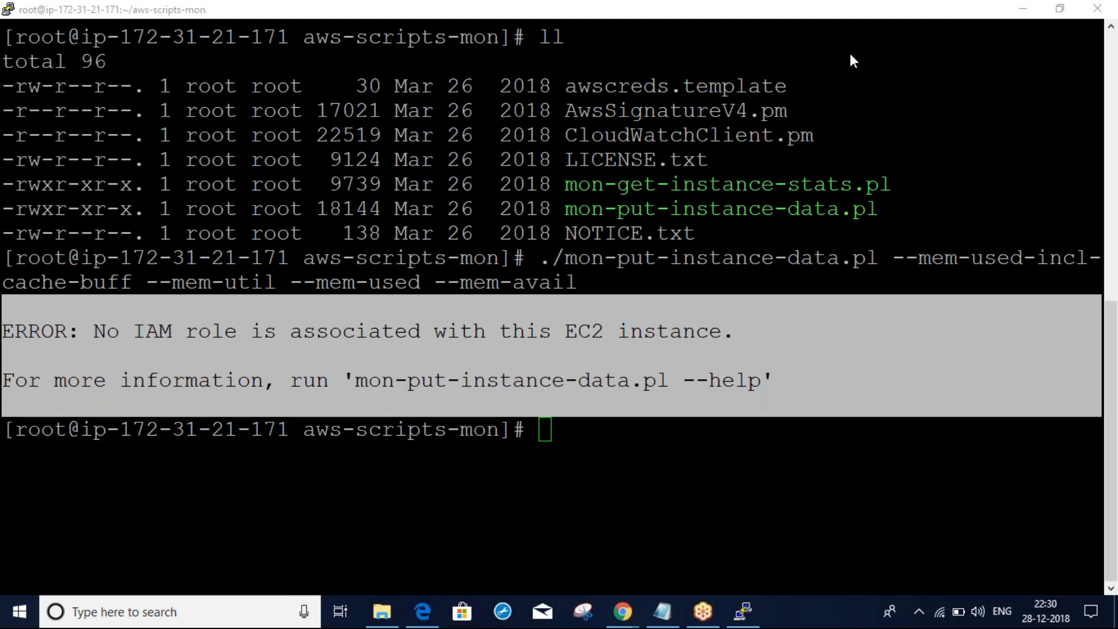
pyautogui.moveTo(120, 460); pyautogui.dragTo(88, 454)
pyautogui.moveTo(97, 300); pyautogui.dragTo(169, 324)
pyautogui.moveTo(200, 267)
pyautogui.mouseDown()
pyautogui.moveTo(250, 317)
pyautogui.moveTo(273, 280)
pyautogui.moveTo(256, 239)
pyautogui.moveTo(285, 333)
pyautogui.mouseUp()
pyautogui.moveTo(781, 263)
pyautogui.mouseDown()
pyautogui.moveTo(877, 286)
pyautogui.moveTo(820, 284)
pyautogui.mouseUp()
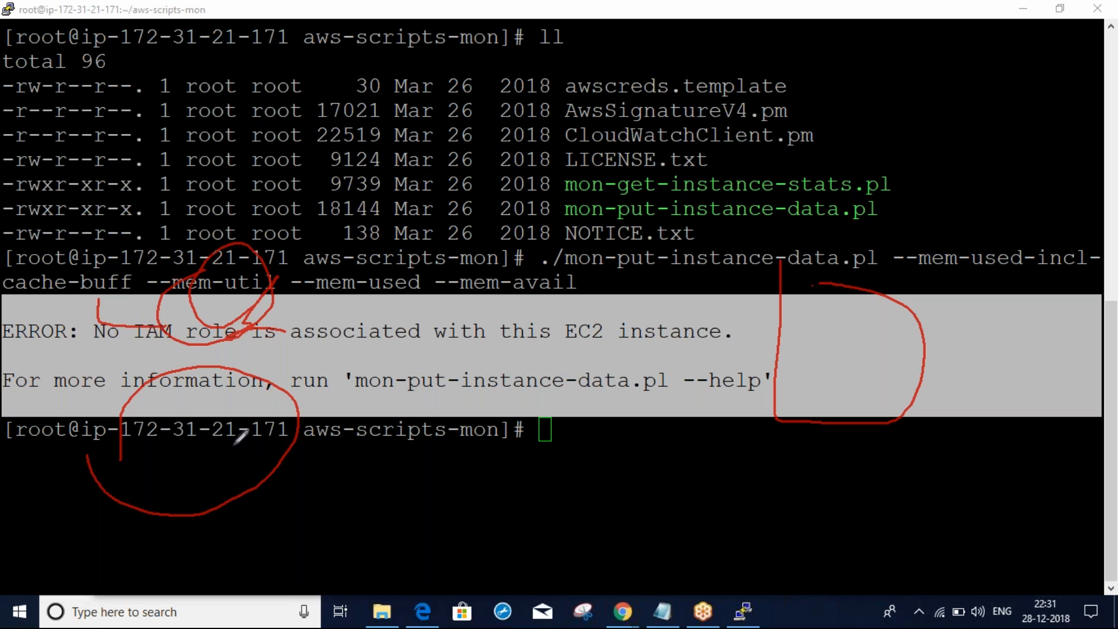
pyautogui.moveTo(234, 443)
pyautogui.mouseDown()
pyautogui.moveTo(643, 440)
pyautogui.moveTo(781, 341)
pyautogui.moveTo(782, 376)
pyautogui.mouseUp()
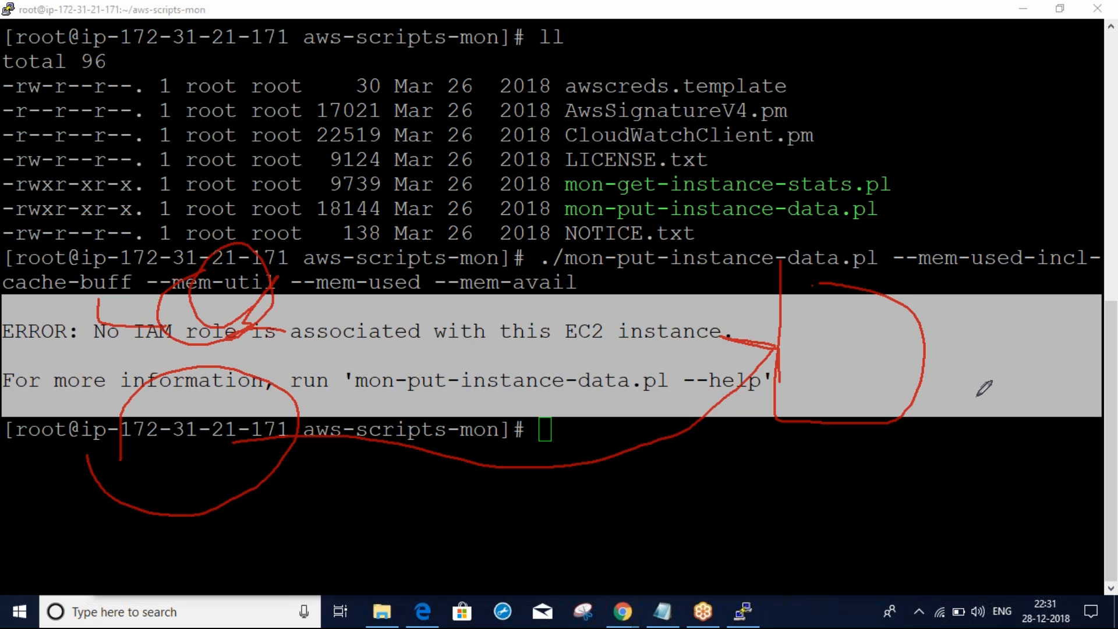
pyautogui.moveTo(498, 402); pyautogui.dragTo(498, 520)
pyautogui.moveTo(499, 434)
pyautogui.mouseDown()
pyautogui.moveTo(500, 385)
pyautogui.moveTo(515, 504)
pyautogui.mouseUp()
pyautogui.moveTo(512, 391); pyautogui.dragTo(529, 496)
pyautogui.moveTo(239, 234); pyautogui.dragTo(300, 228)
pyautogui.moveTo(201, 256)
pyautogui.mouseDown()
pyautogui.moveTo(105, 462)
pyautogui.moveTo(501, 108)
pyautogui.moveTo(274, 142)
pyautogui.mouseUp()
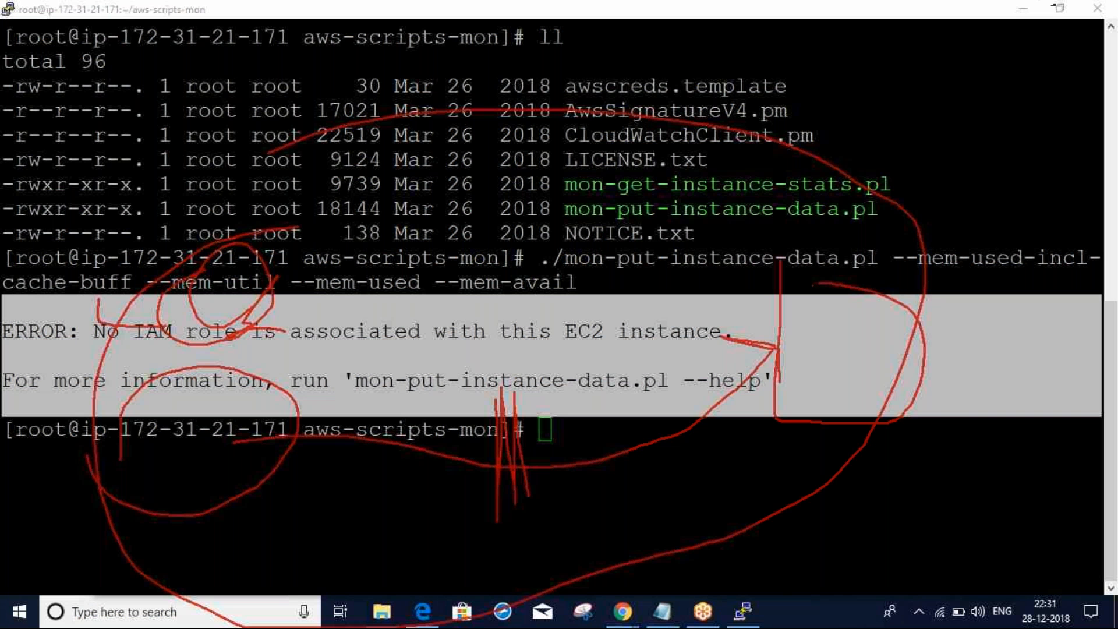
pyautogui.click(979, 35)
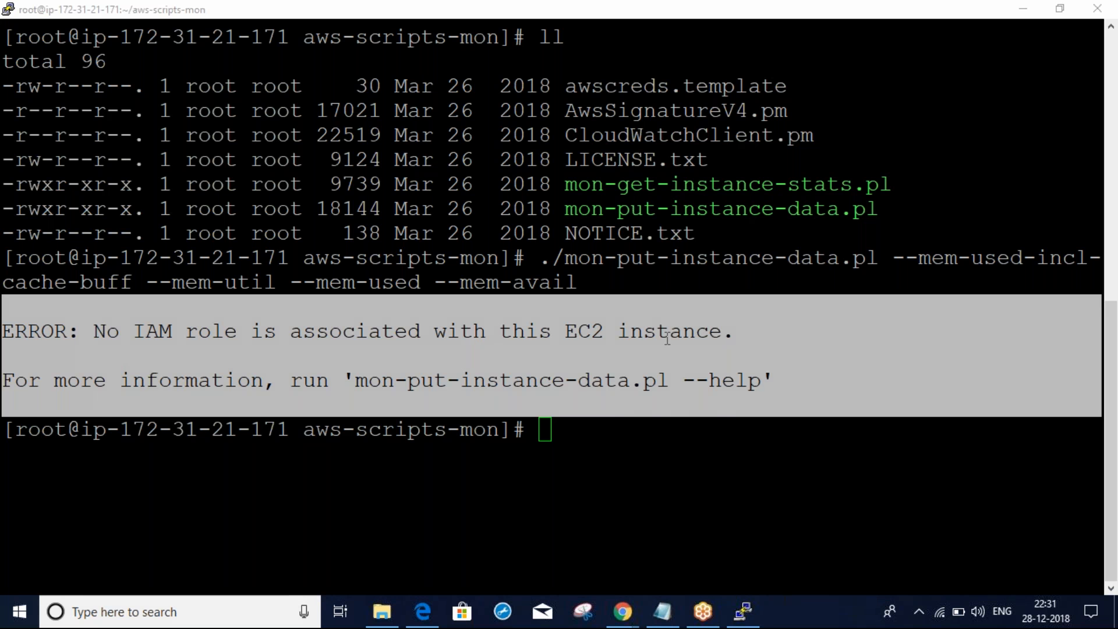
pyautogui.click(307, 378)
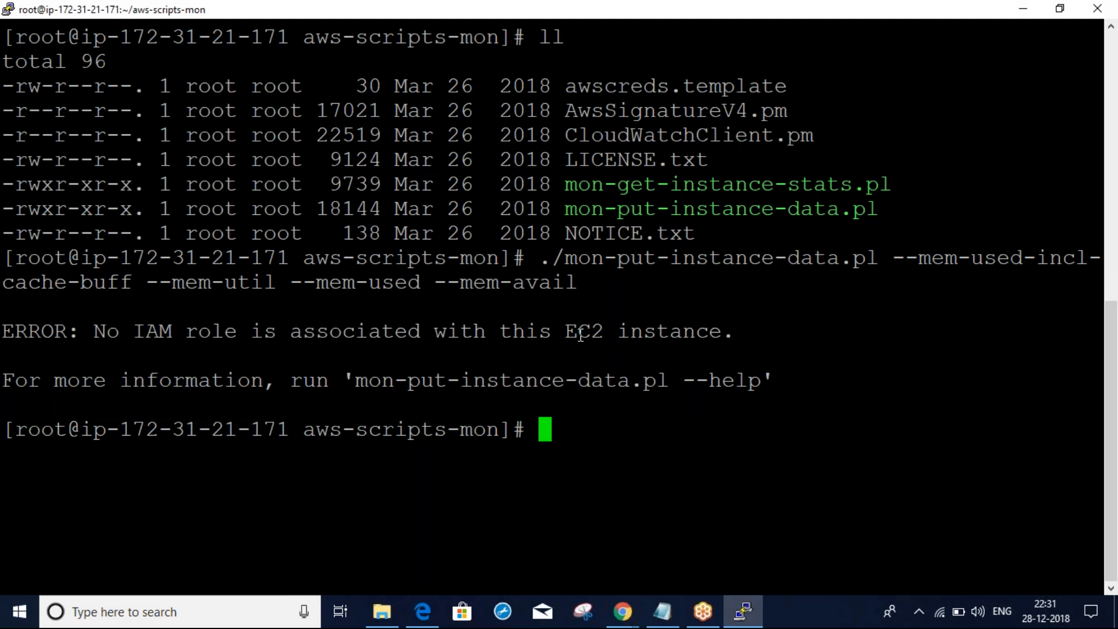
# Switch to the Chrome window showing the AWS console
pyautogui.hotkey('alt', 'Tab')
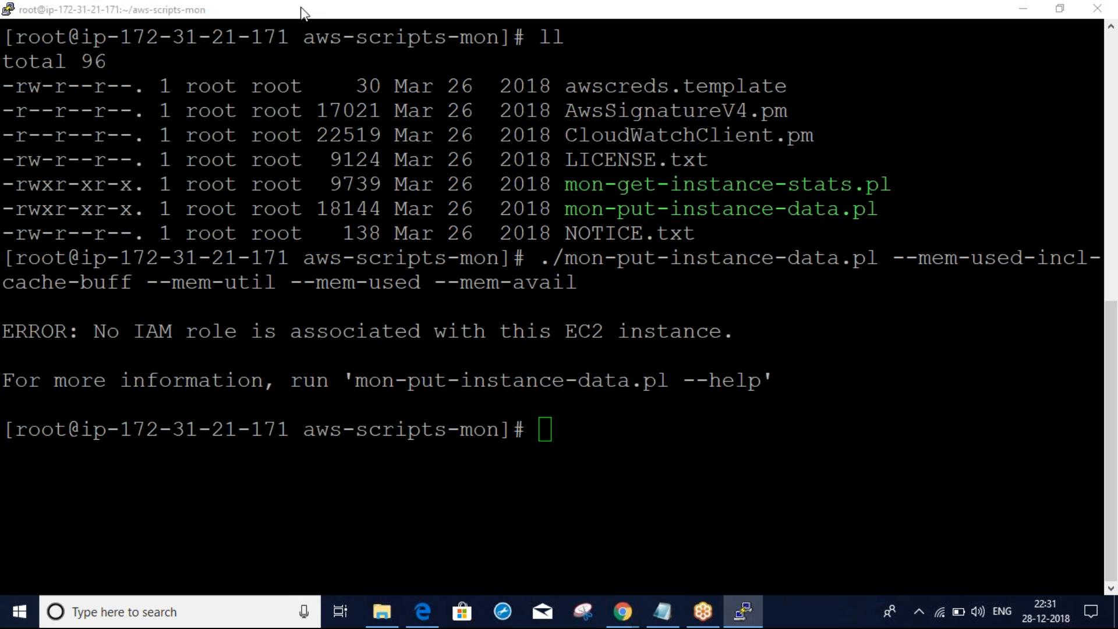
pyautogui.hotkey('alt', 'Tab')
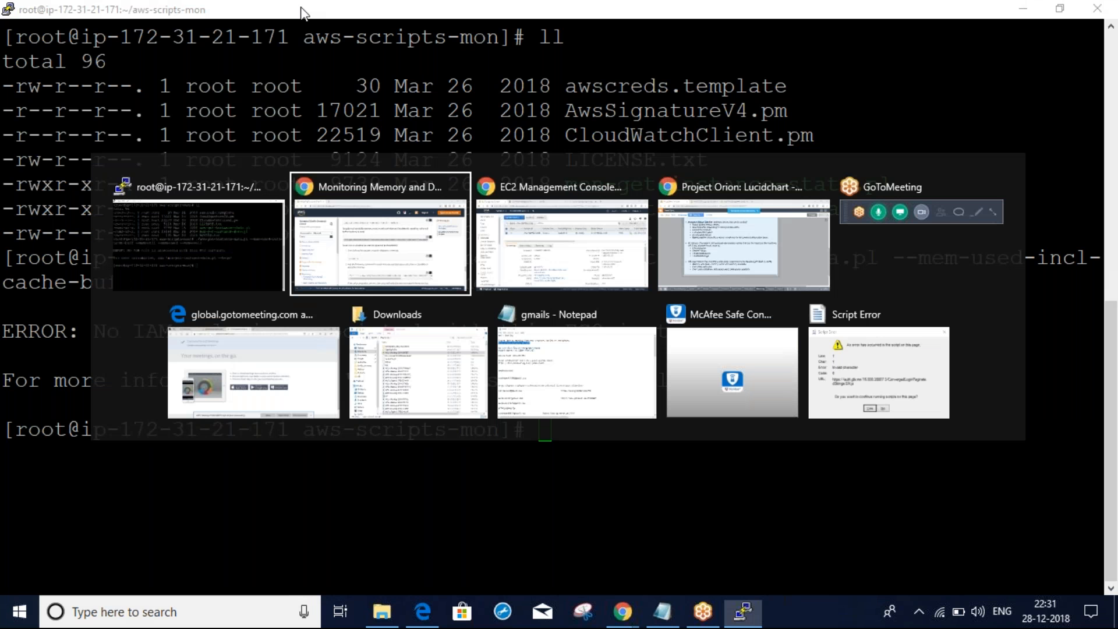
pyautogui.hotkey('alt', 'Tab')
# Search Services for 'iam', open IAM Roles and start a new role with Create role
pyautogui.click(300, 11)
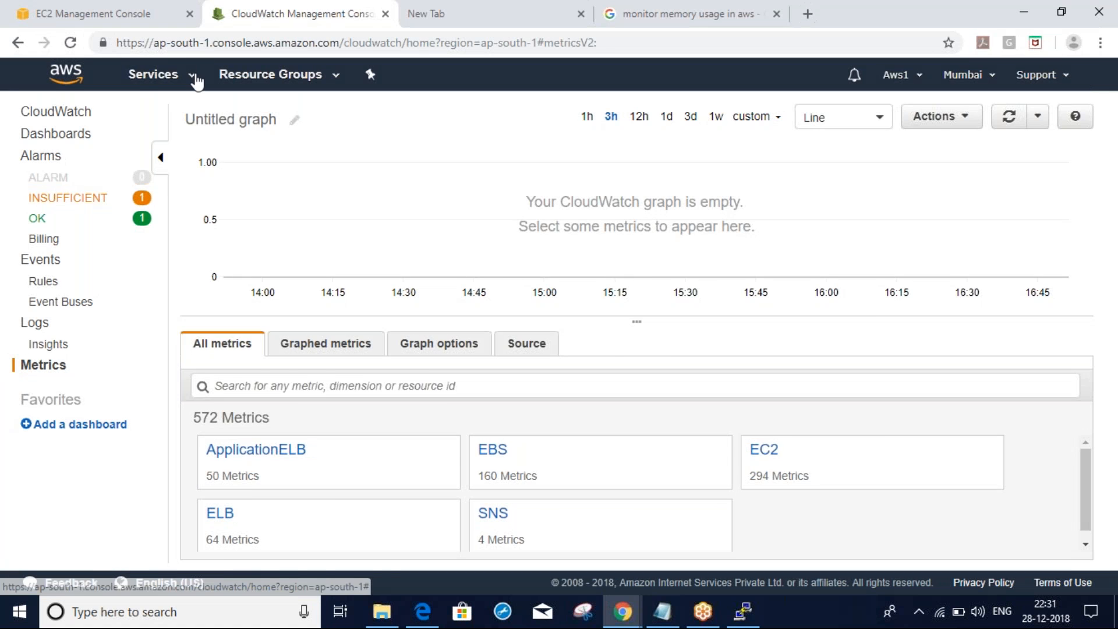
pyautogui.click(195, 79)
pyautogui.click(412, 132)
pyautogui.write('iam')
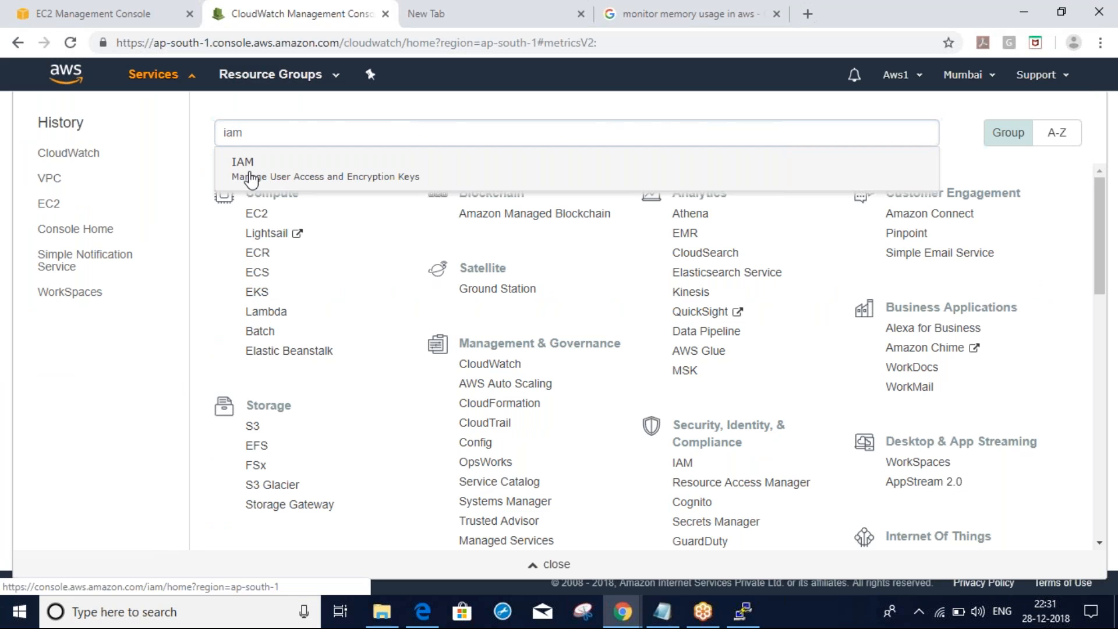
pyautogui.click(256, 175)
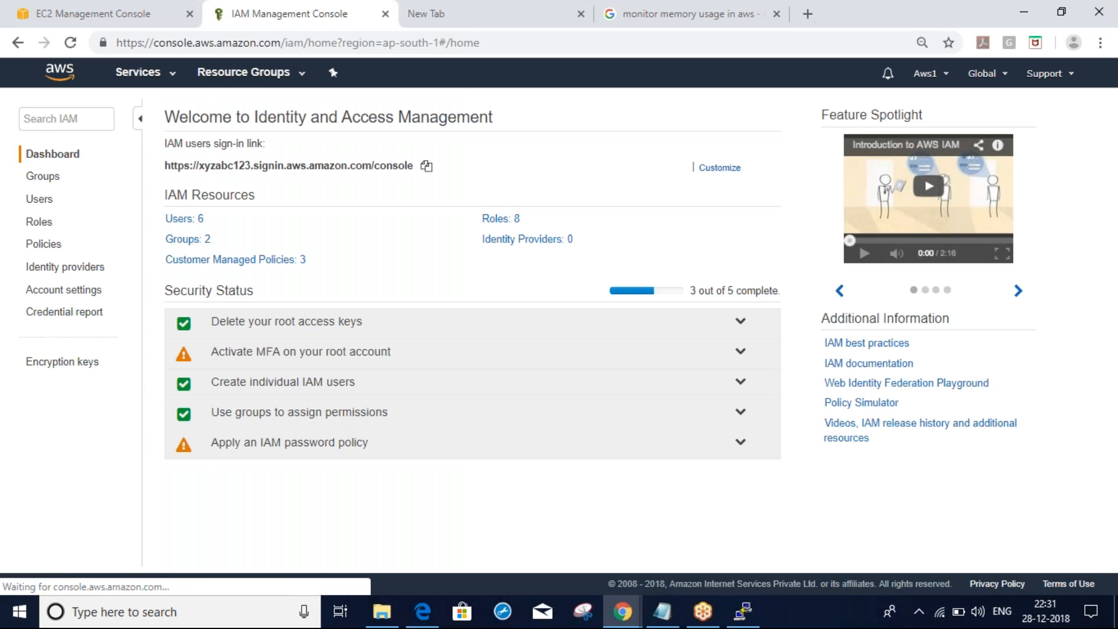
pyautogui.click(38, 221)
pyautogui.click(195, 110)
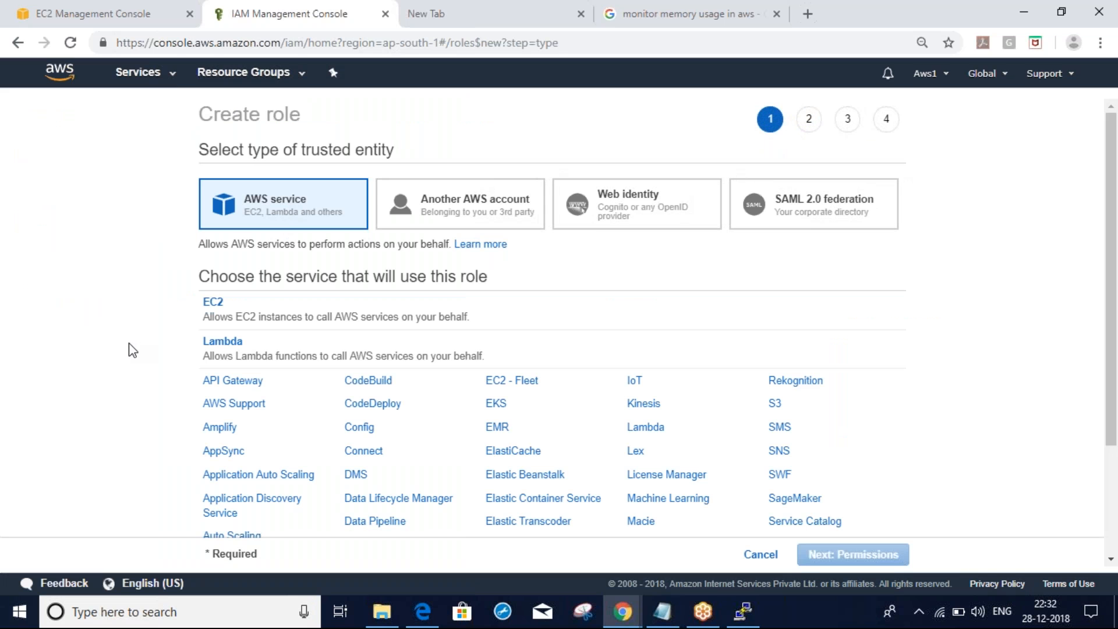
# After briefly trying CloudWatch Events, choose EC2 as the role's service and continue to permissions
pyautogui.scroll(-3, 133, 349)
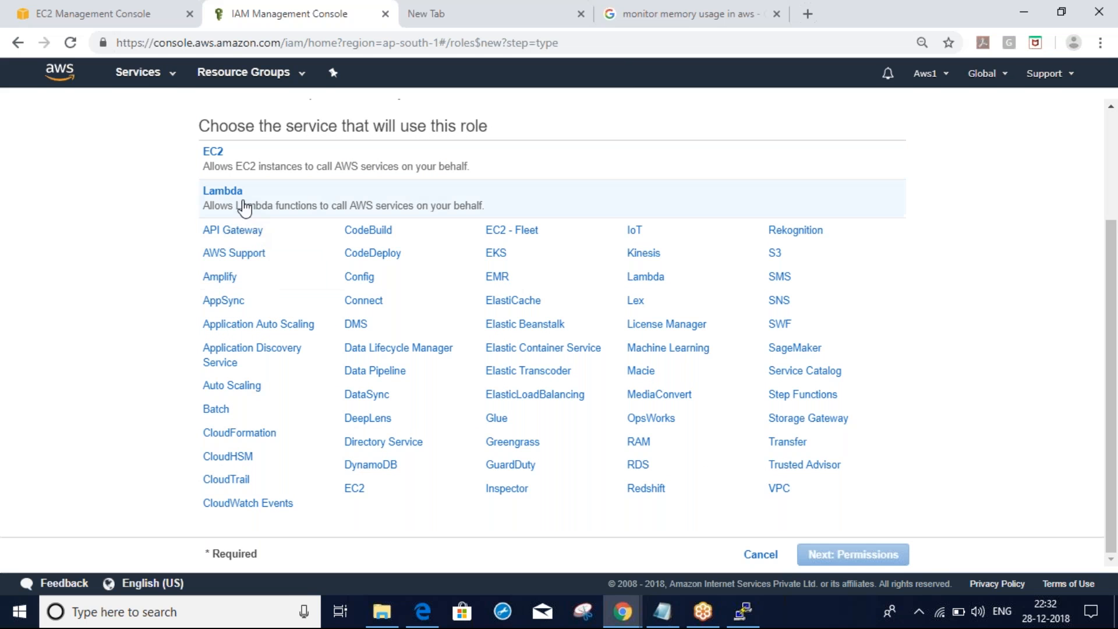
pyautogui.click(232, 160)
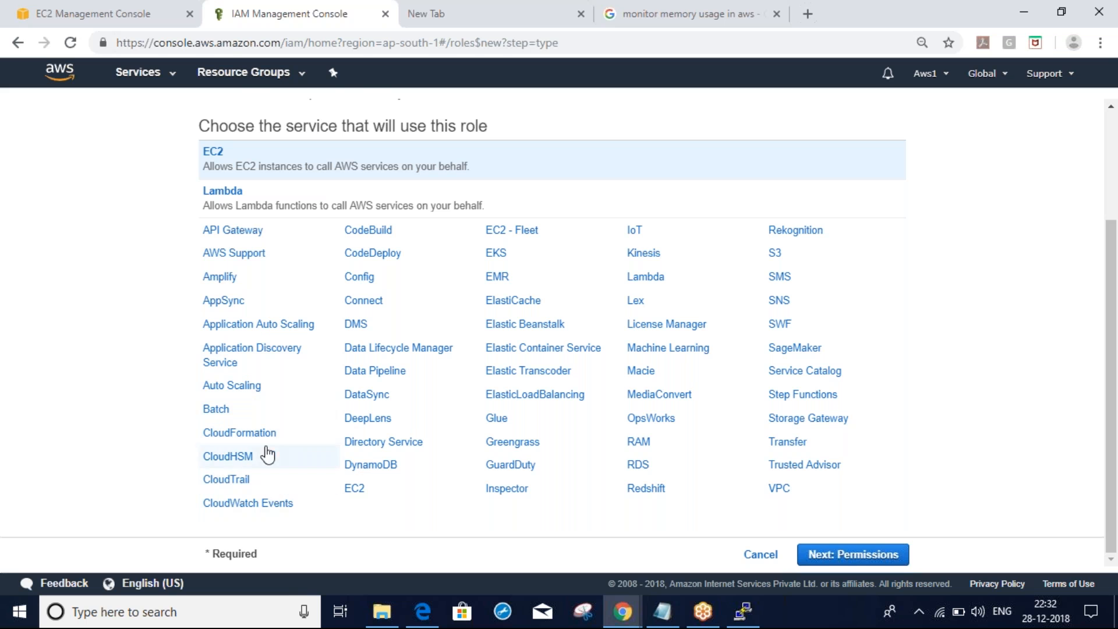
pyautogui.click(267, 504)
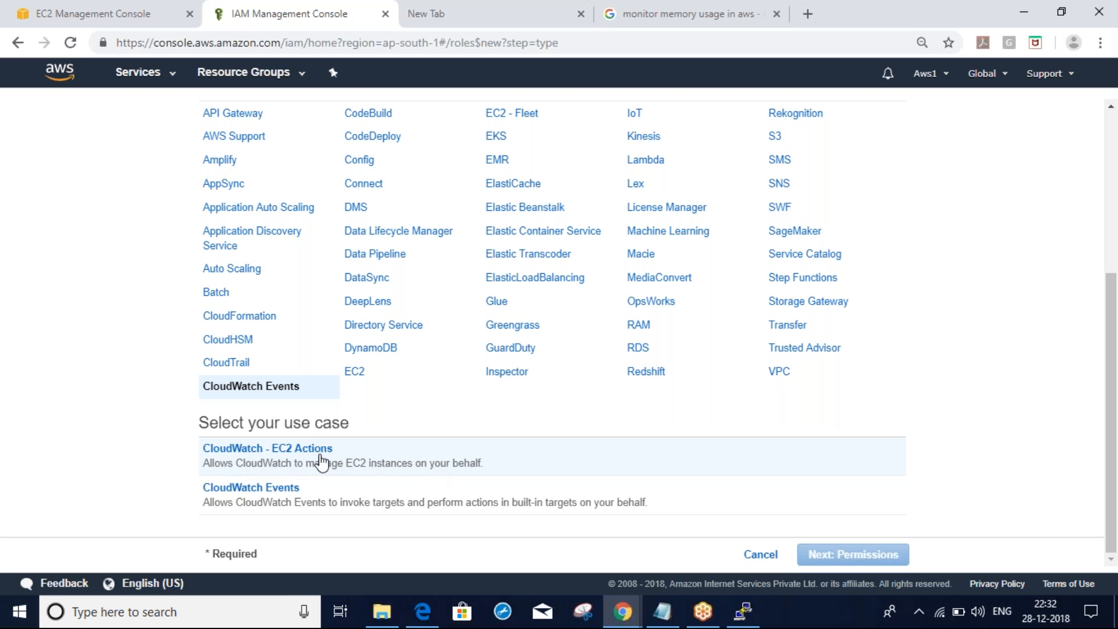
pyautogui.click(303, 462)
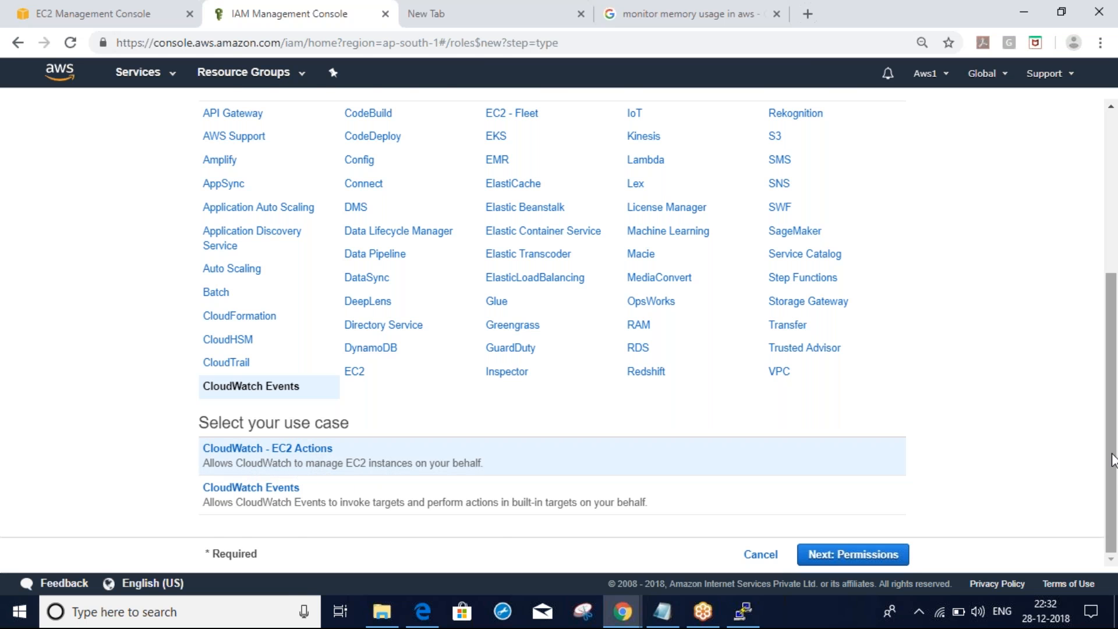
pyautogui.moveTo(1112, 460); pyautogui.dragTo(1112, 289)
pyautogui.click(372, 274)
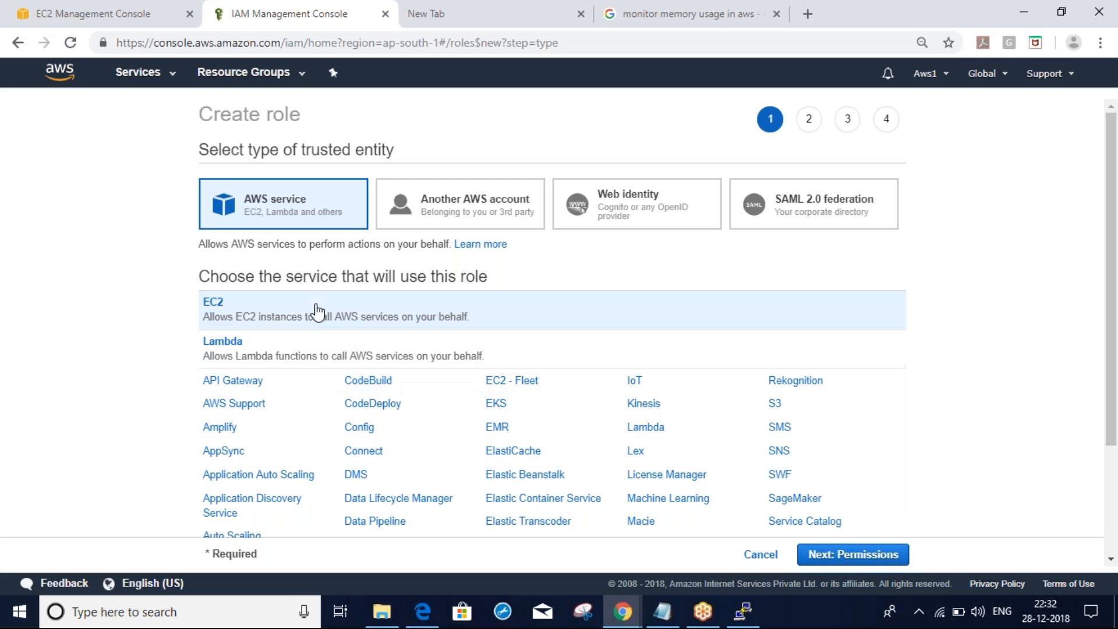
pyautogui.click(861, 556)
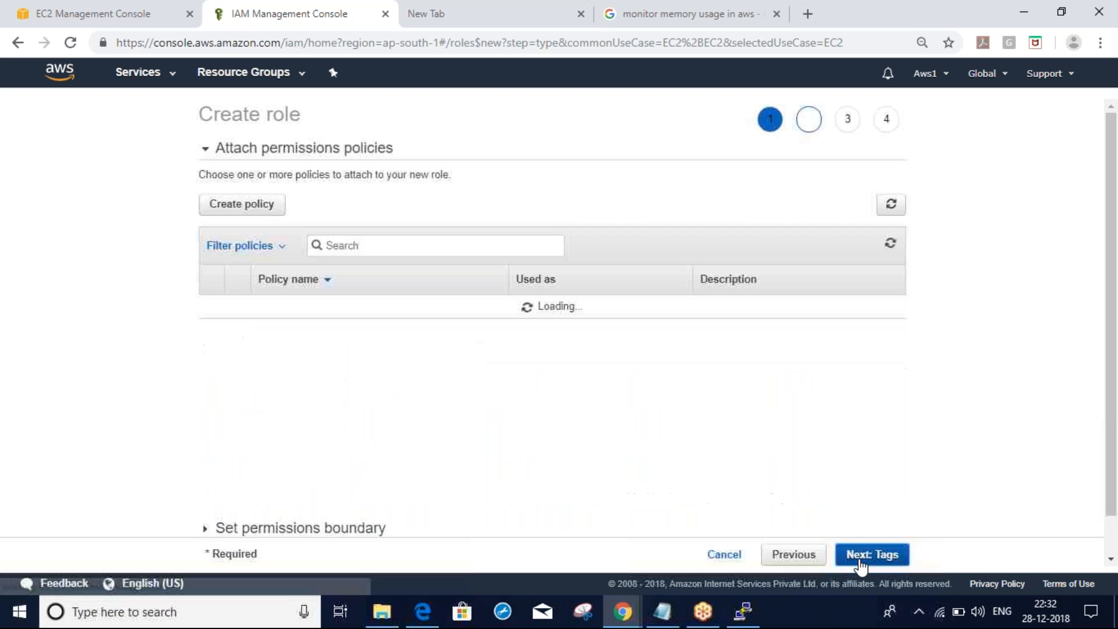
# Search policies for 'admi', attach AdministratorAccess and skip past the tags step
pyautogui.click(382, 247)
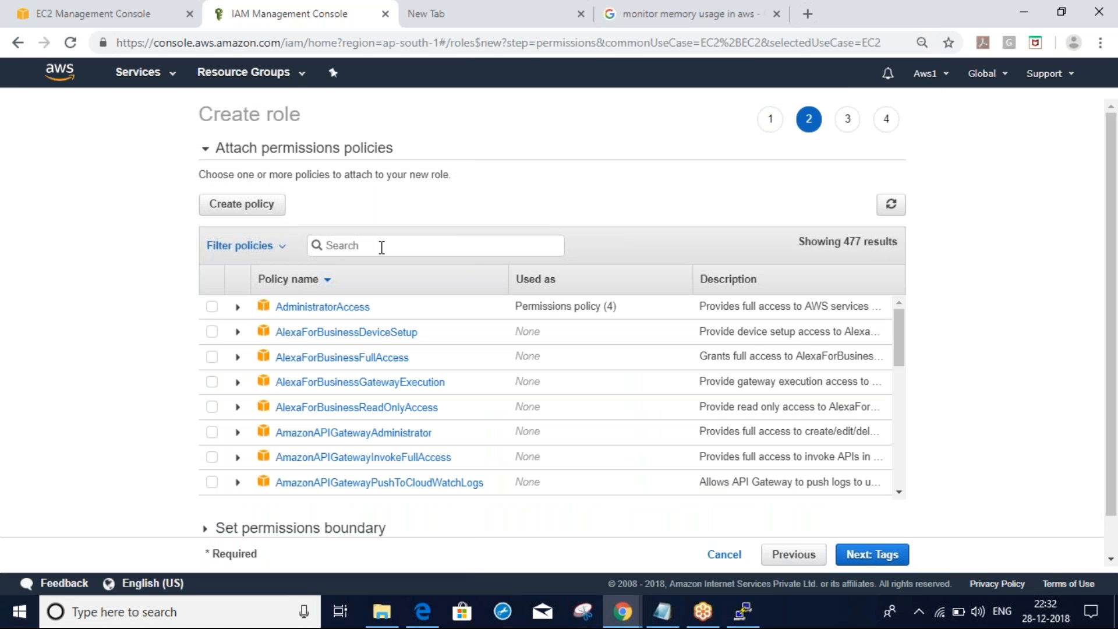
pyautogui.write('cloudwa')
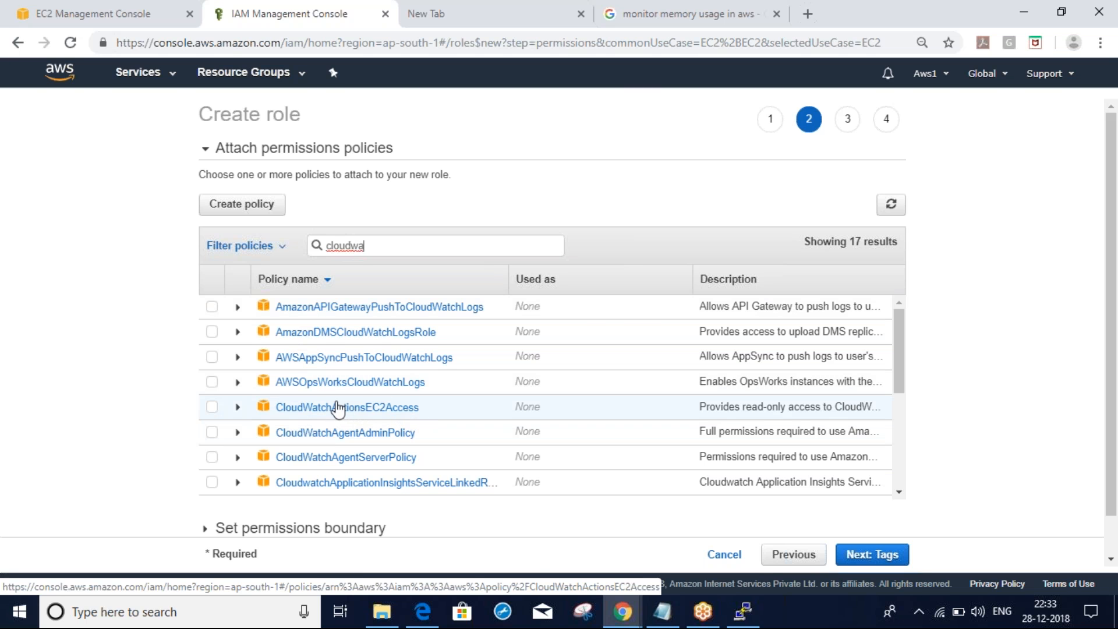
pyautogui.doubleClick(362, 247)
pyautogui.write('ad')
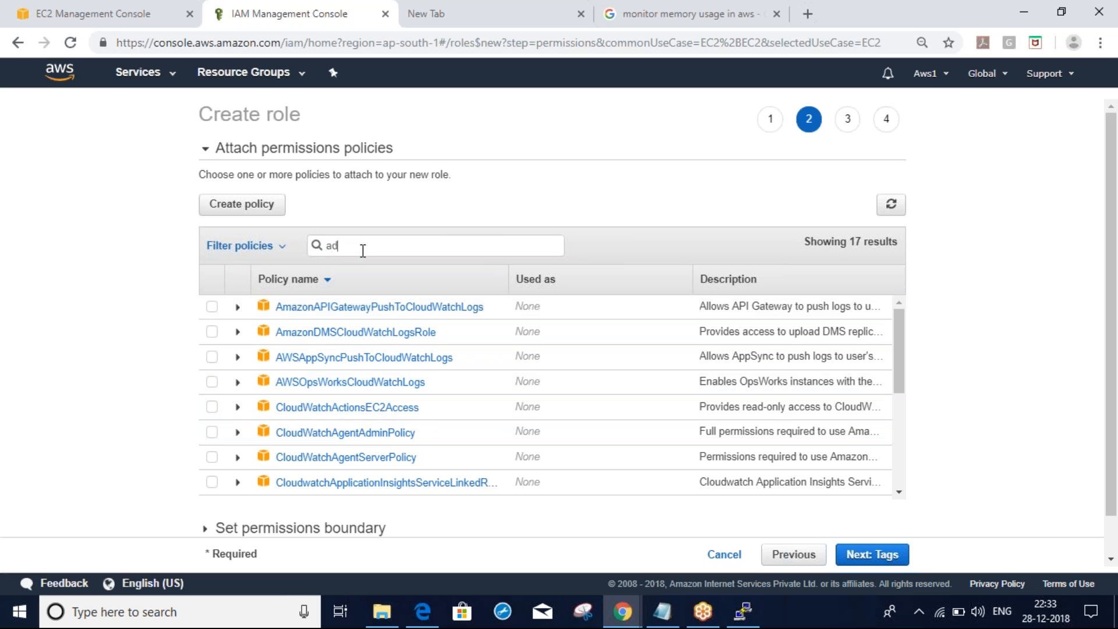
pyautogui.write('mi')
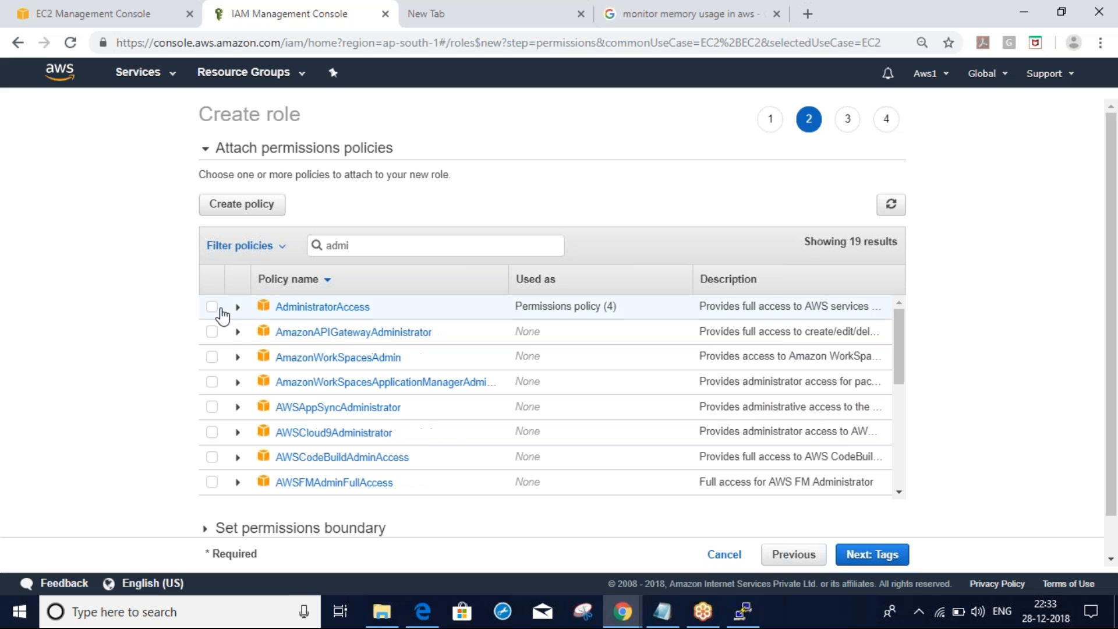
pyautogui.click(211, 307)
pyautogui.click(891, 560)
pyautogui.click(891, 560)
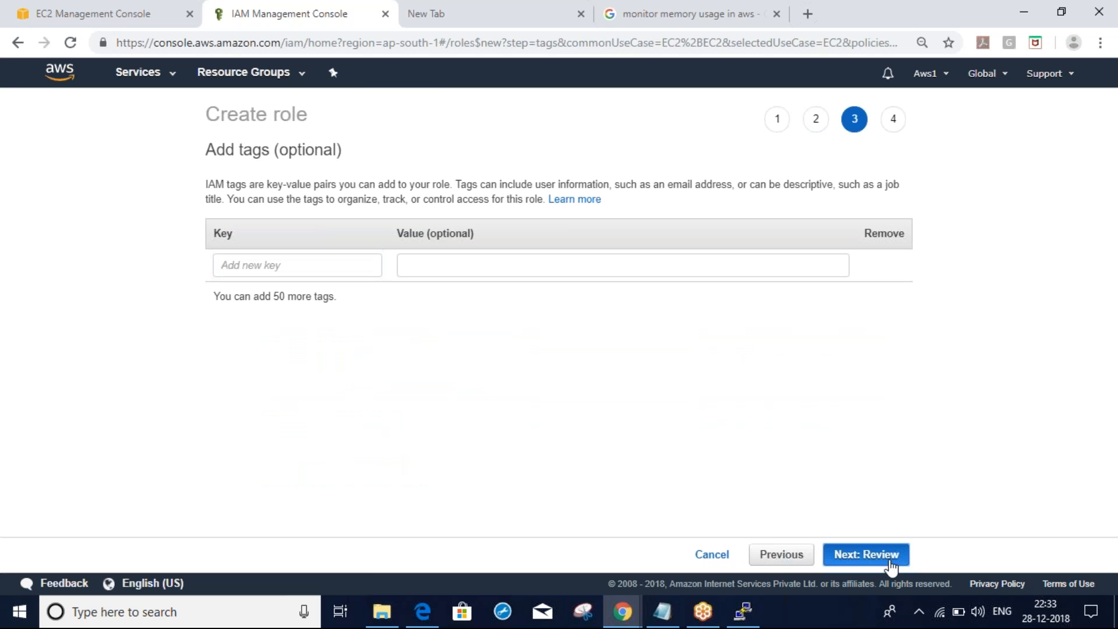
# Name the role ec2-cw, correcting the typo, and create it
pyautogui.click(533, 204)
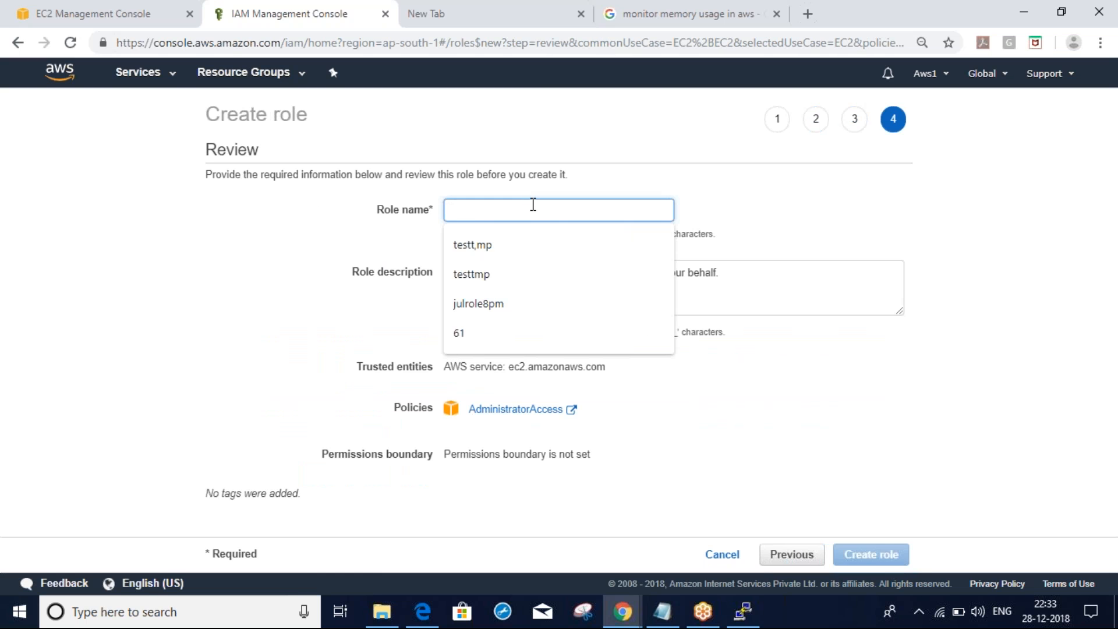
pyautogui.write('ec3-cw')
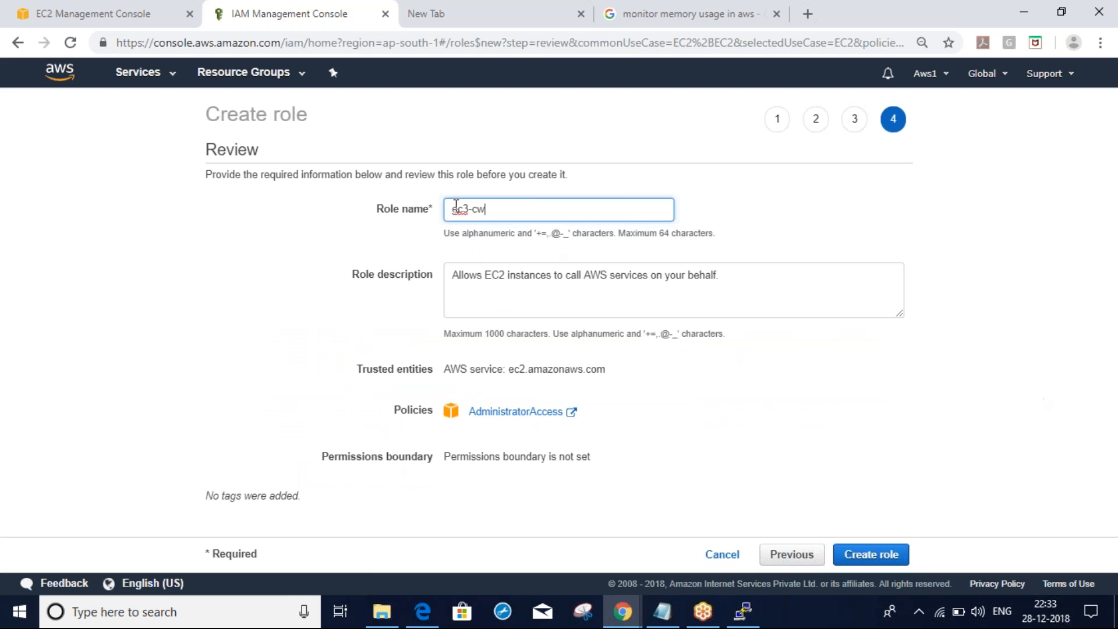
pyautogui.click(471, 209)
pyautogui.press('BackSpace')
pyautogui.write('2')
pyautogui.click(862, 376)
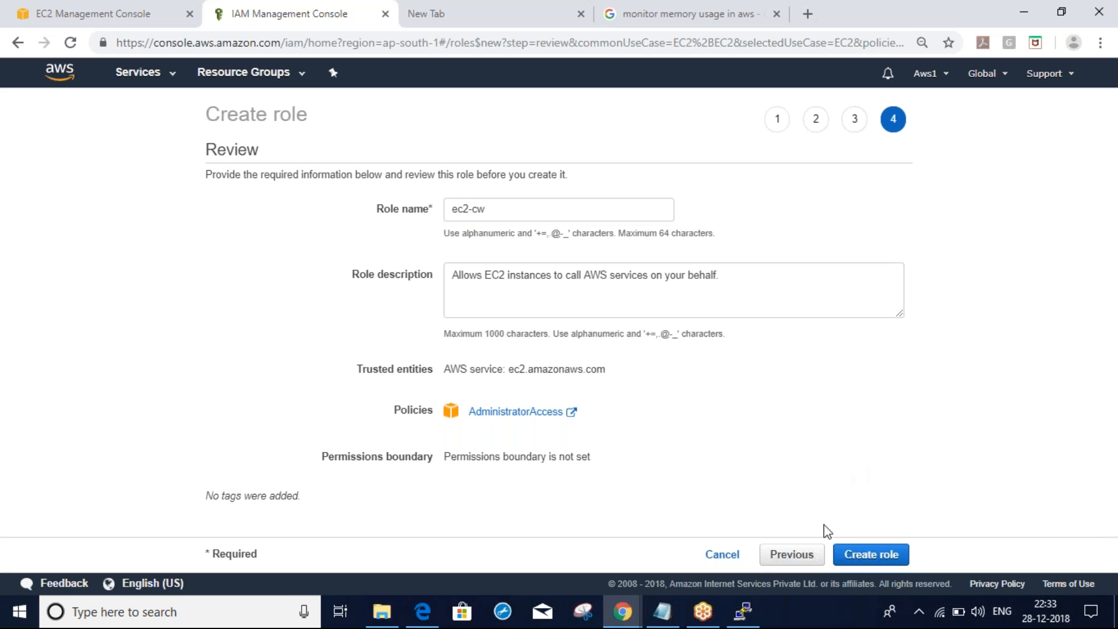
pyautogui.click(870, 556)
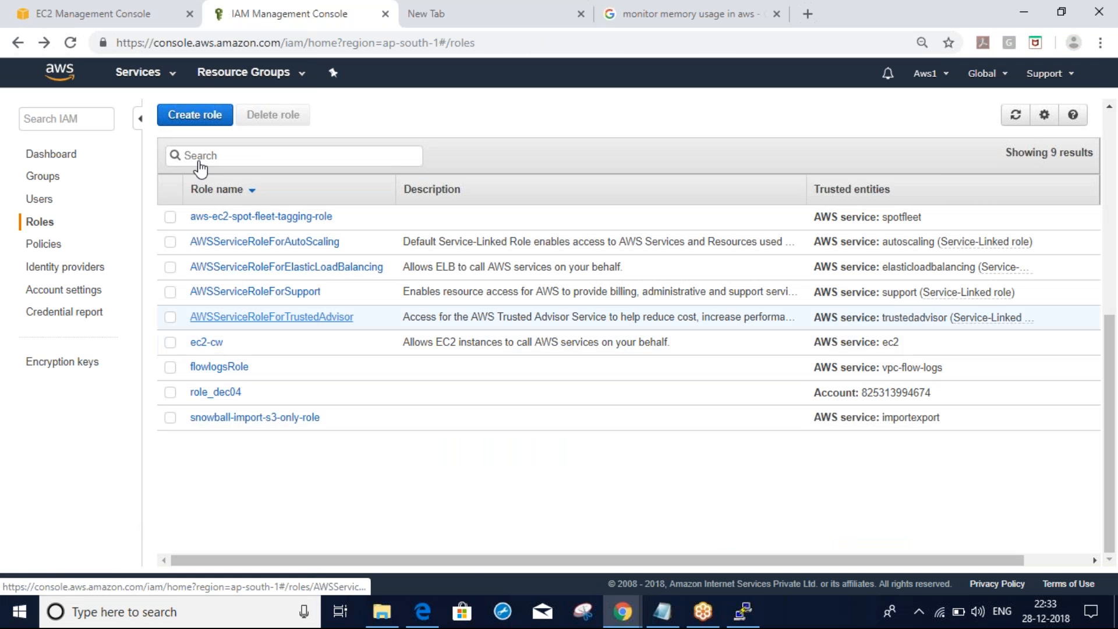
# Attach the ec2-cw IAM role to the cw instance through its actions and close the confirmation
pyautogui.click(110, 12)
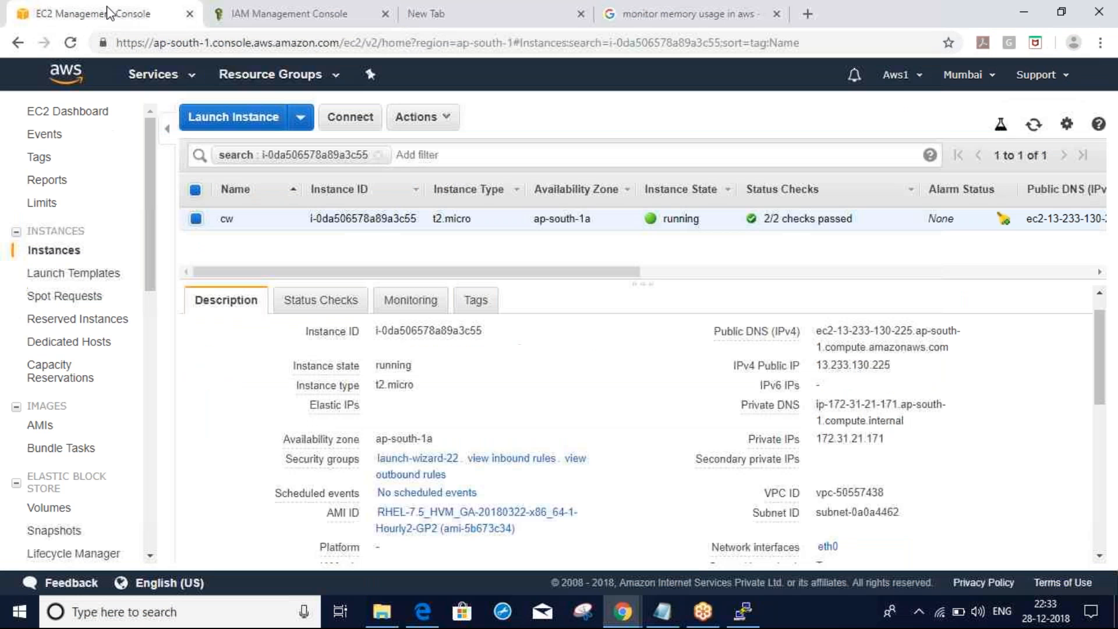
pyautogui.click(416, 116)
pyautogui.moveTo(466, 245)
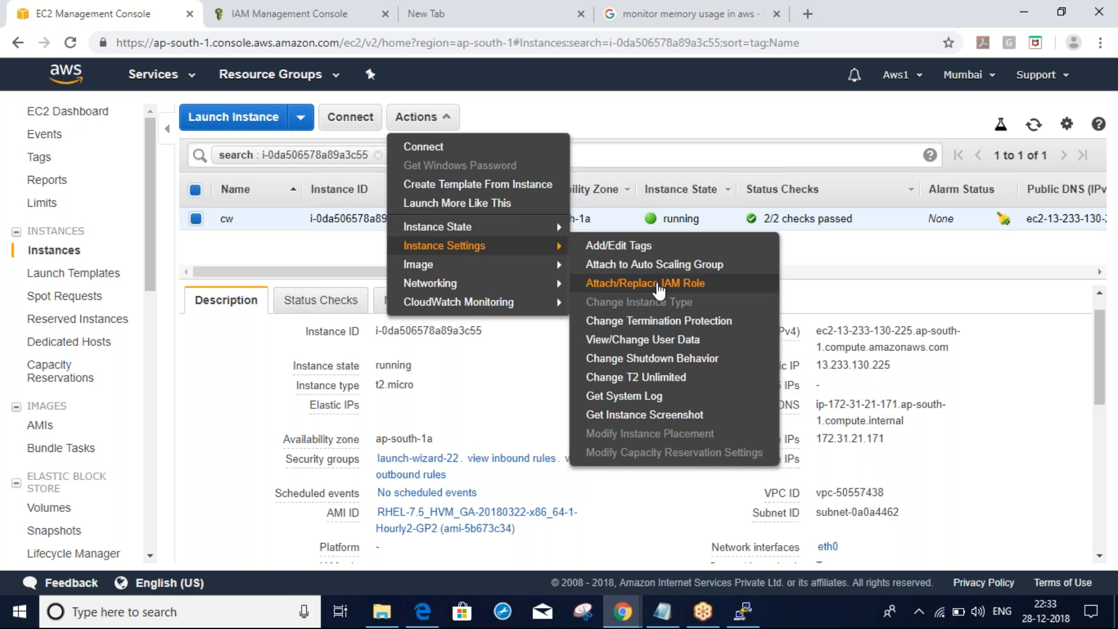
pyautogui.click(659, 285)
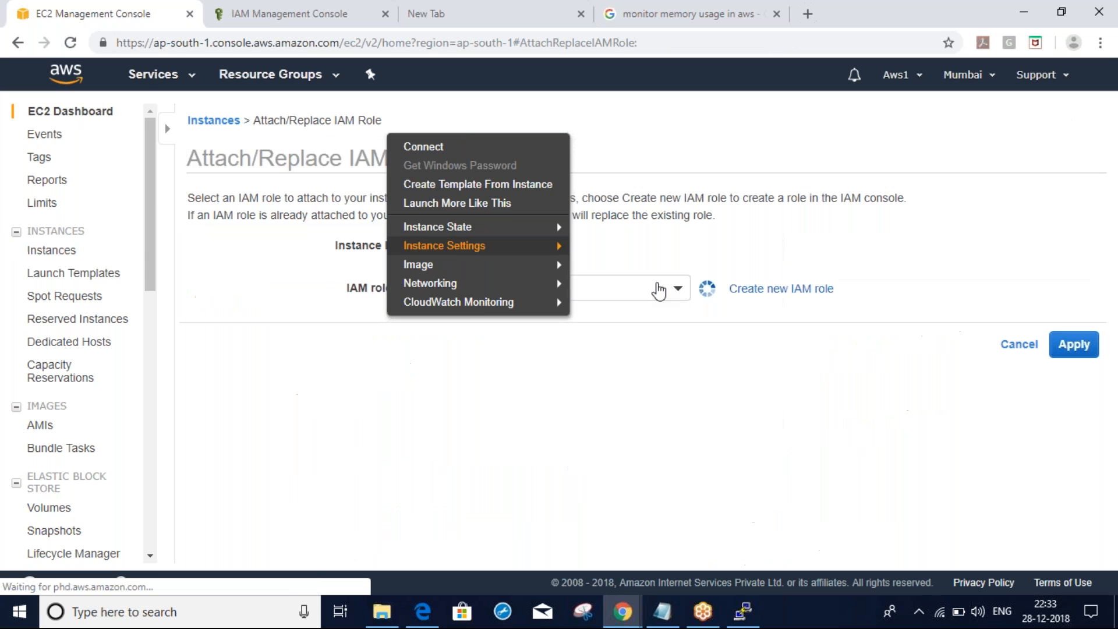
pyautogui.click(512, 291)
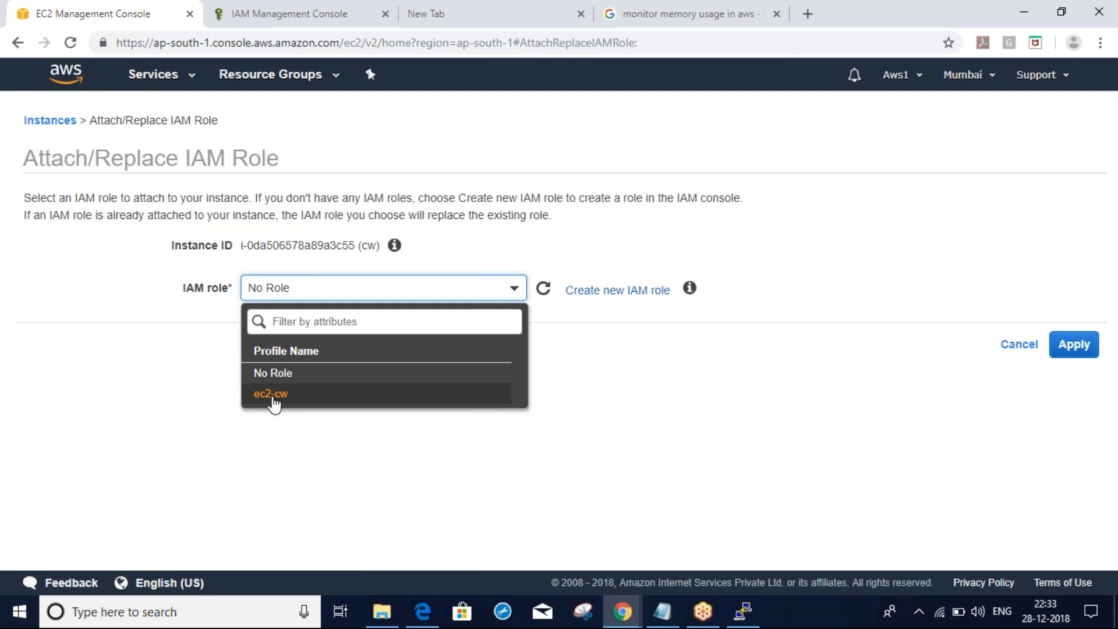
pyautogui.click(287, 396)
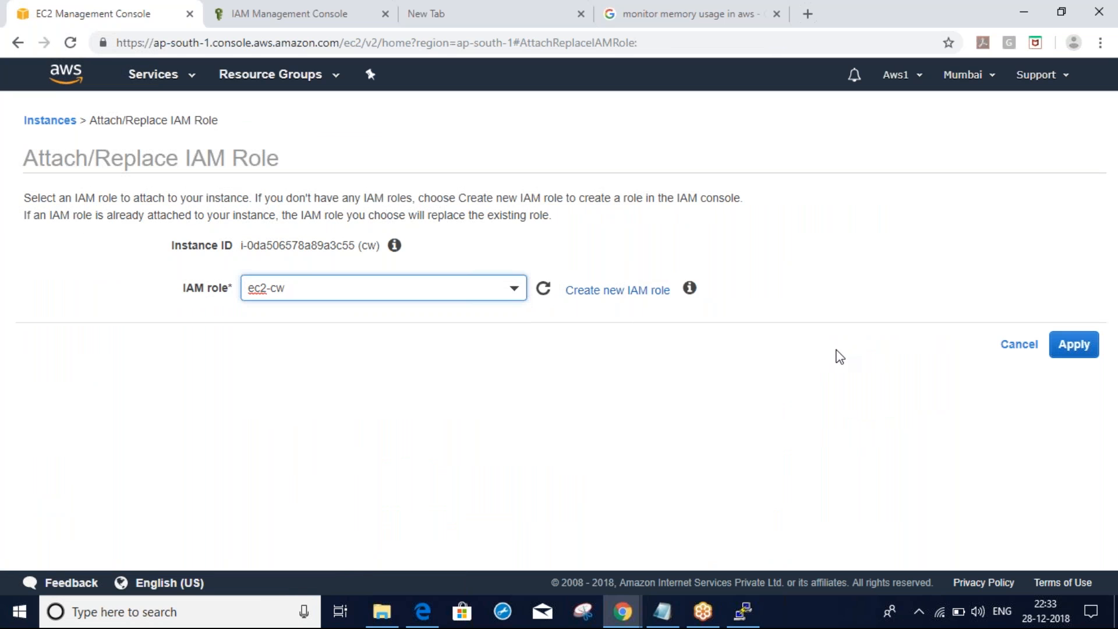
pyautogui.click(1076, 345)
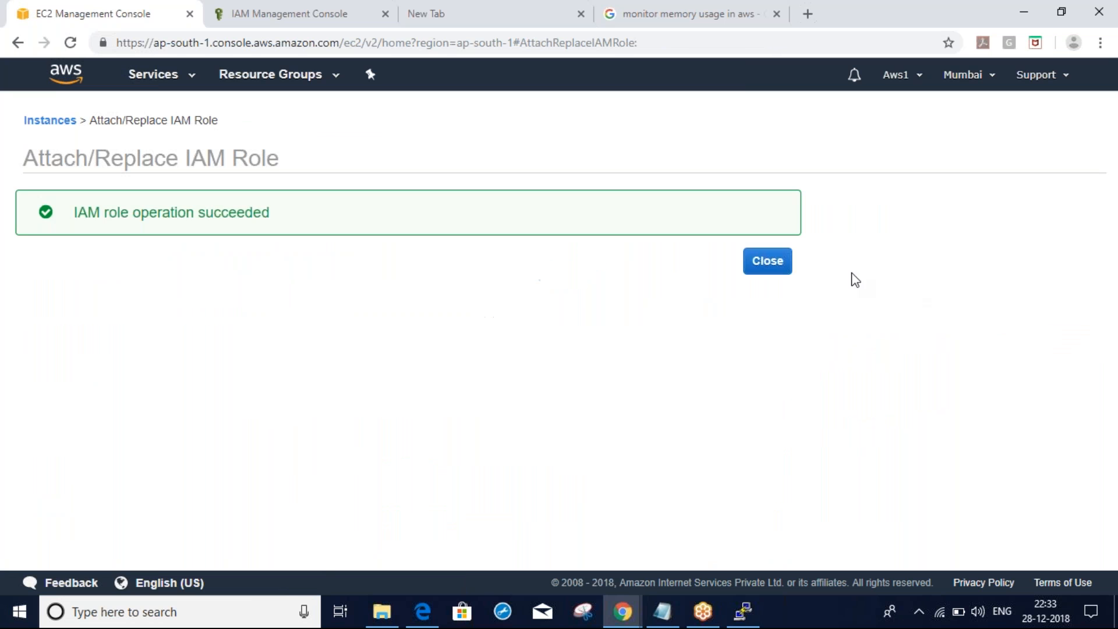
pyautogui.click(763, 267)
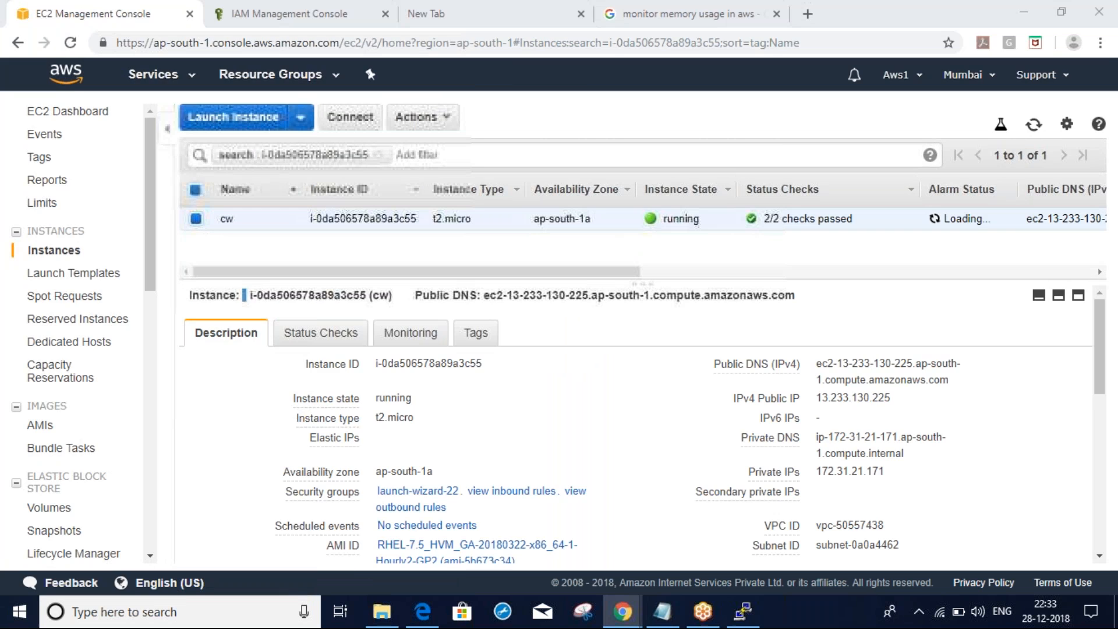
# Rerun the previous mon-put-instance-data.pl command in PuTTY and highlight its successful report
pyautogui.hotkey('alt', 'Tab')
pyautogui.press('Up')
pyautogui.press('Return')
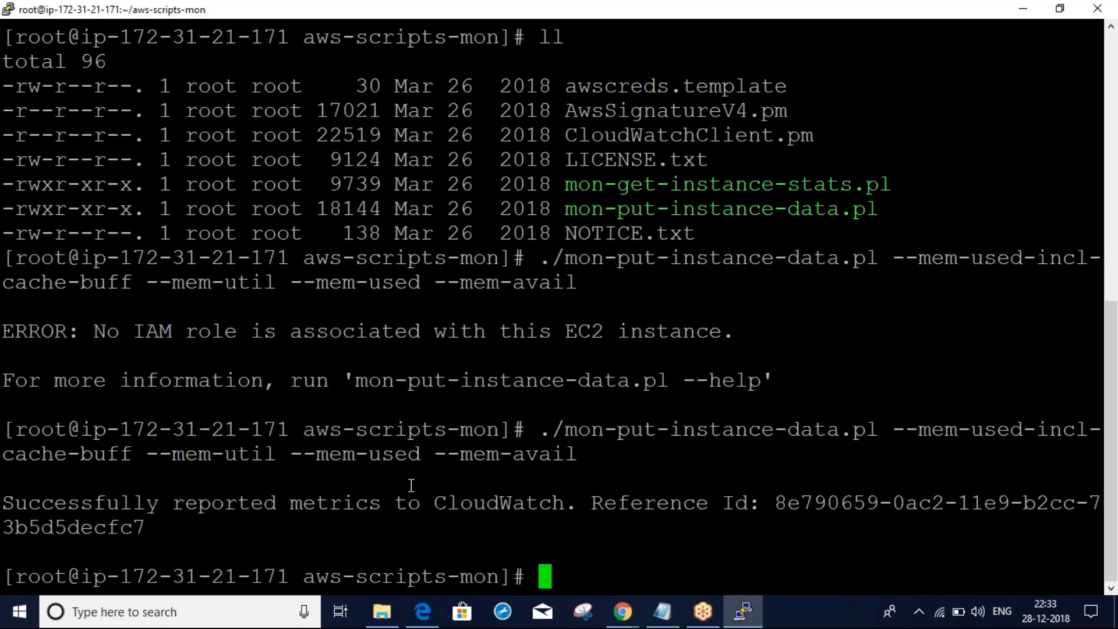
pyautogui.moveTo(27, 504); pyautogui.dragTo(770, 533)
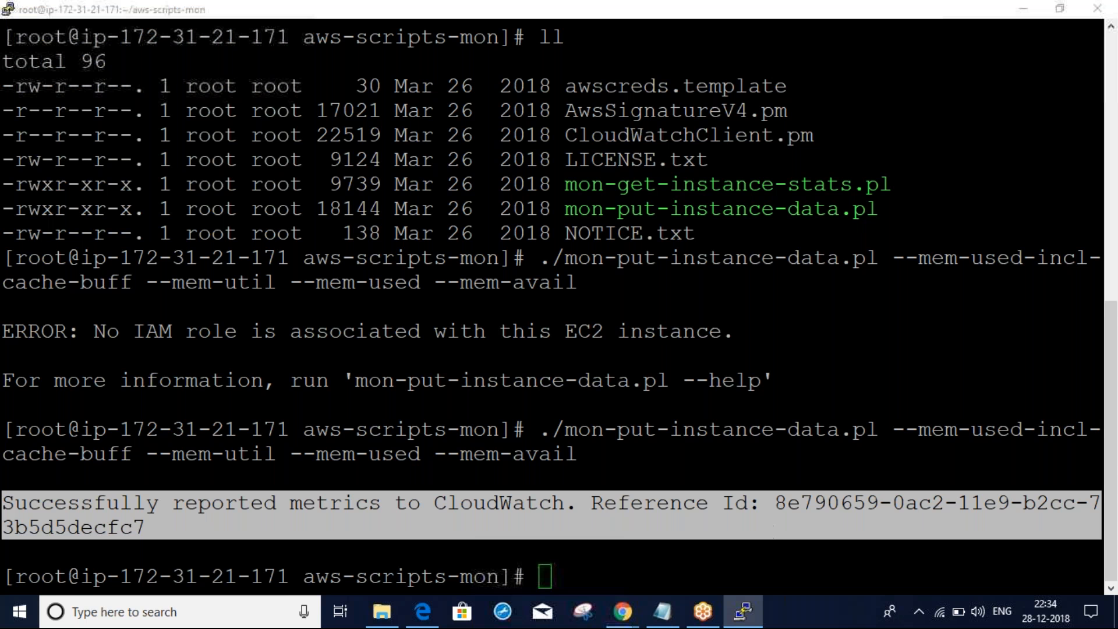
# Switch to the window with the mon-scripts documentation page
pyautogui.hotkey('alt', 'Tab')
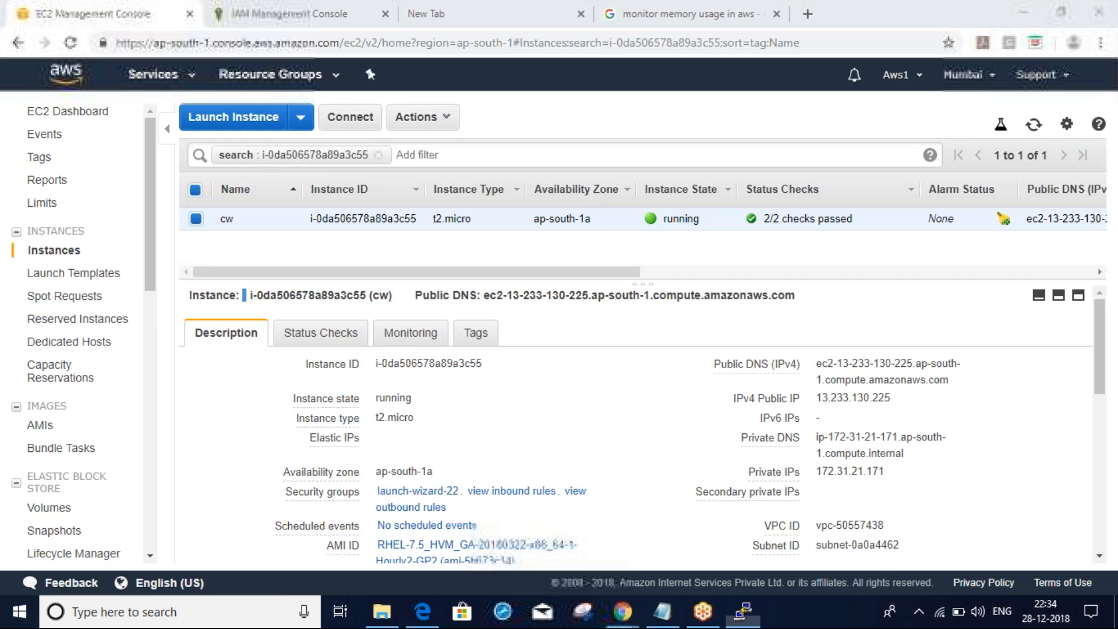
pyautogui.hotkey('alt', 'Tab')
pyautogui.hotkey('alt', 'Tab')
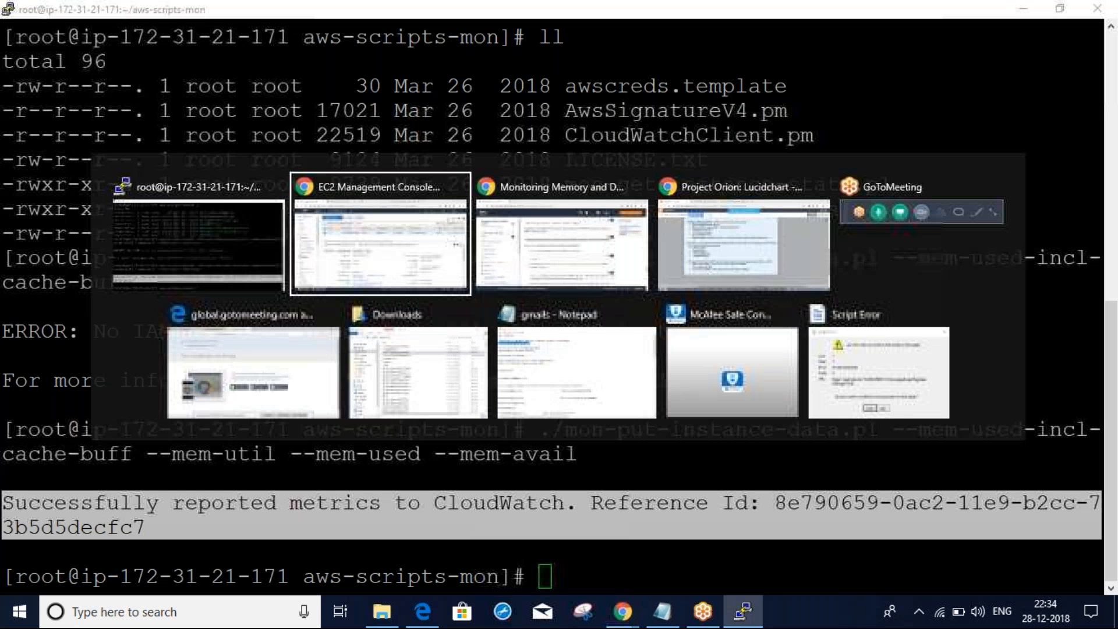
pyautogui.press('Tab')
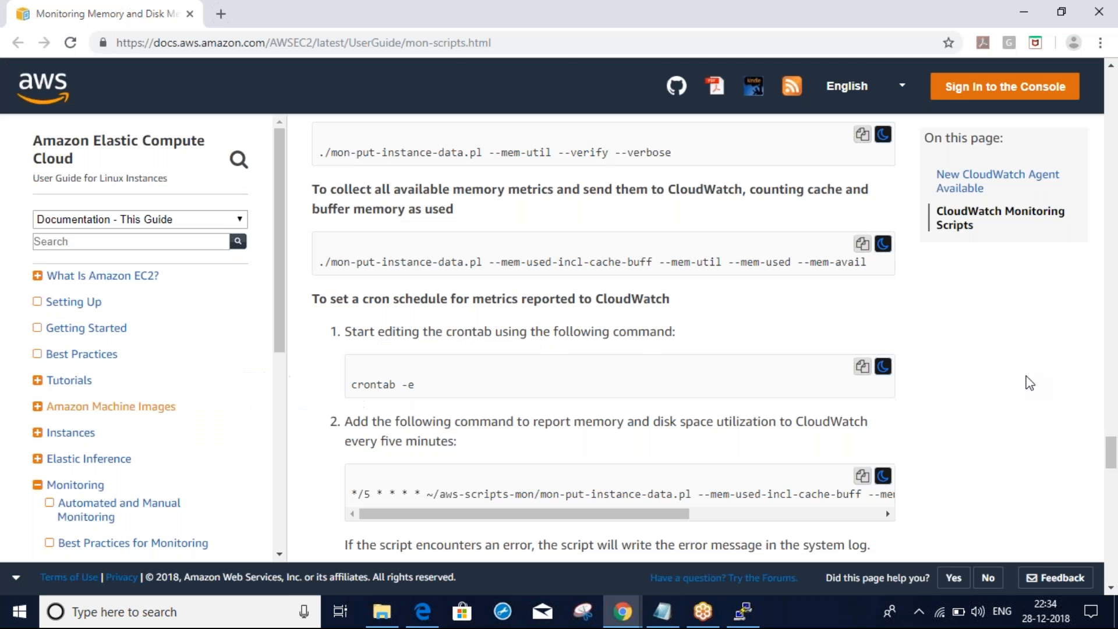
# Scroll the mon-scripts documentation to the crontab scheduling example
pyautogui.scroll(-5, 1030, 383)
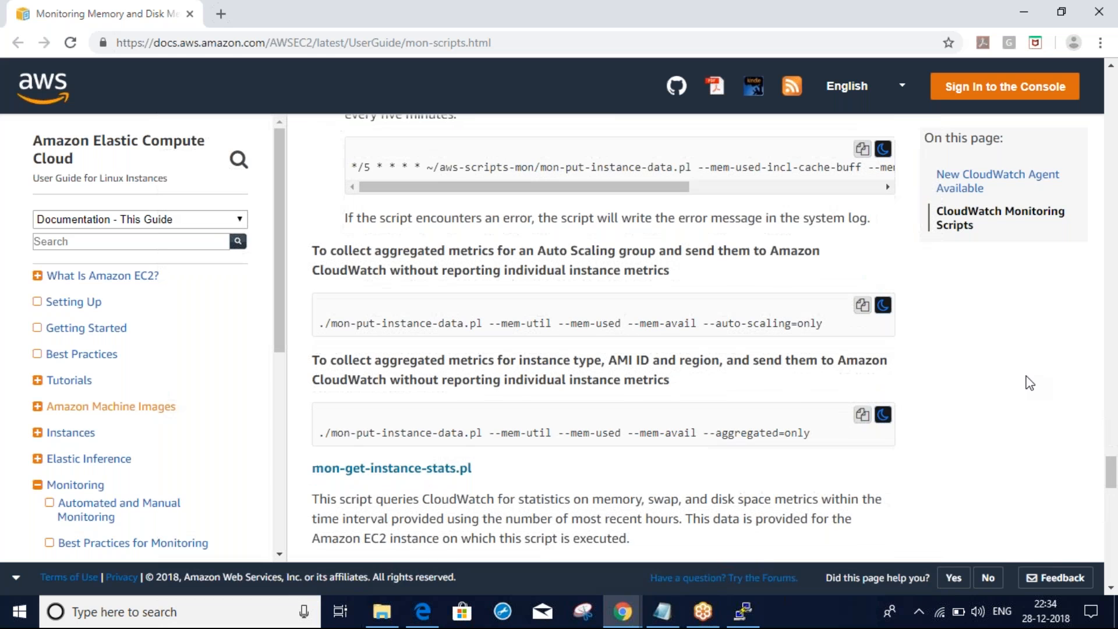
pyautogui.scroll(-1, 1029, 383)
pyautogui.scroll(-12, 1029, 383)
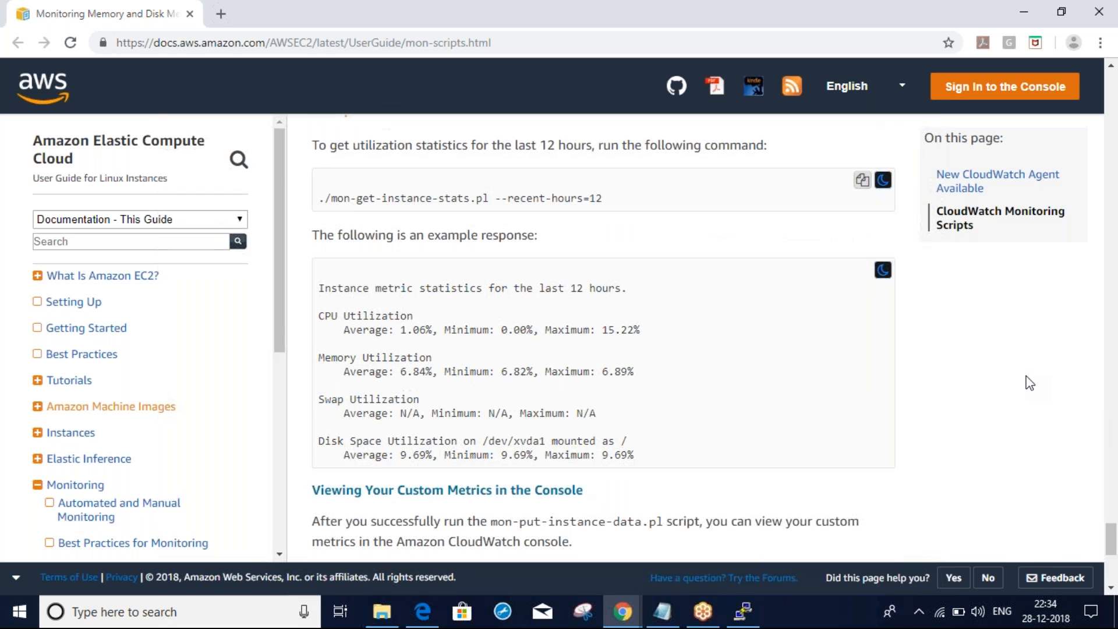
pyautogui.scroll(-5, 1029, 383)
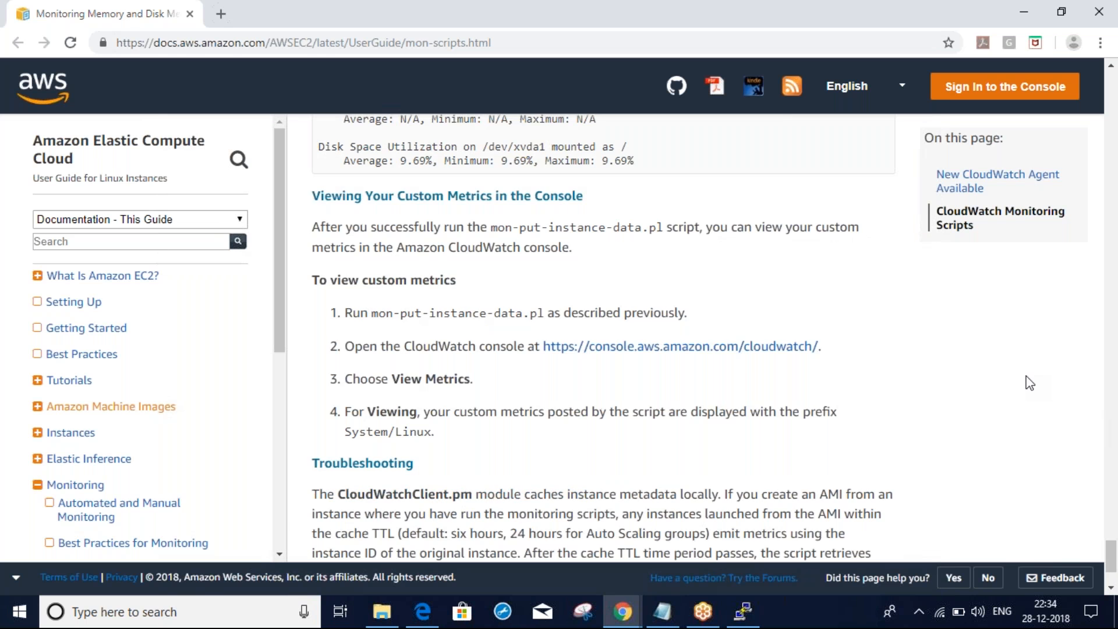
pyautogui.scroll(-3, 1030, 383)
pyautogui.scroll(10, 1029, 383)
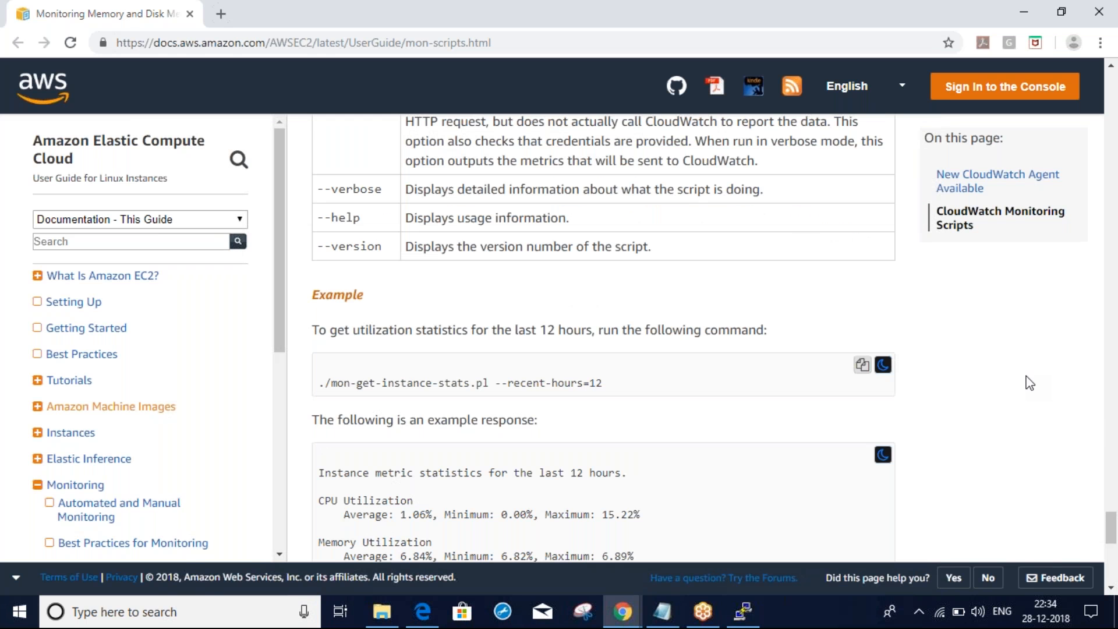
pyautogui.scroll(-3, 1029, 383)
pyautogui.scroll(10, 1029, 383)
pyautogui.scroll(1, 1029, 383)
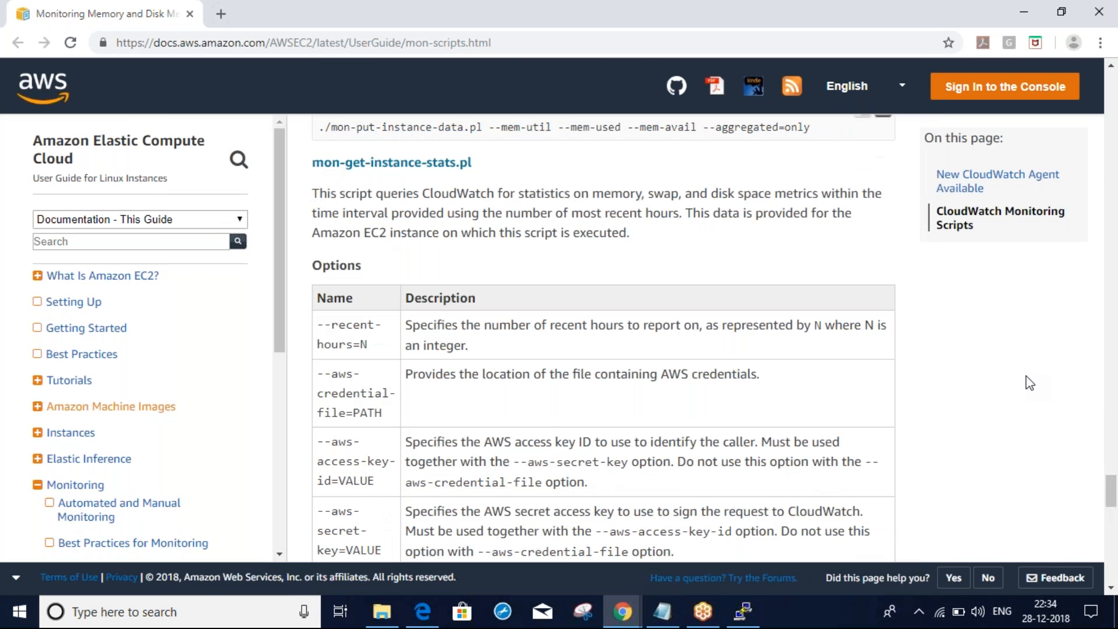
pyautogui.scroll(5, 1030, 383)
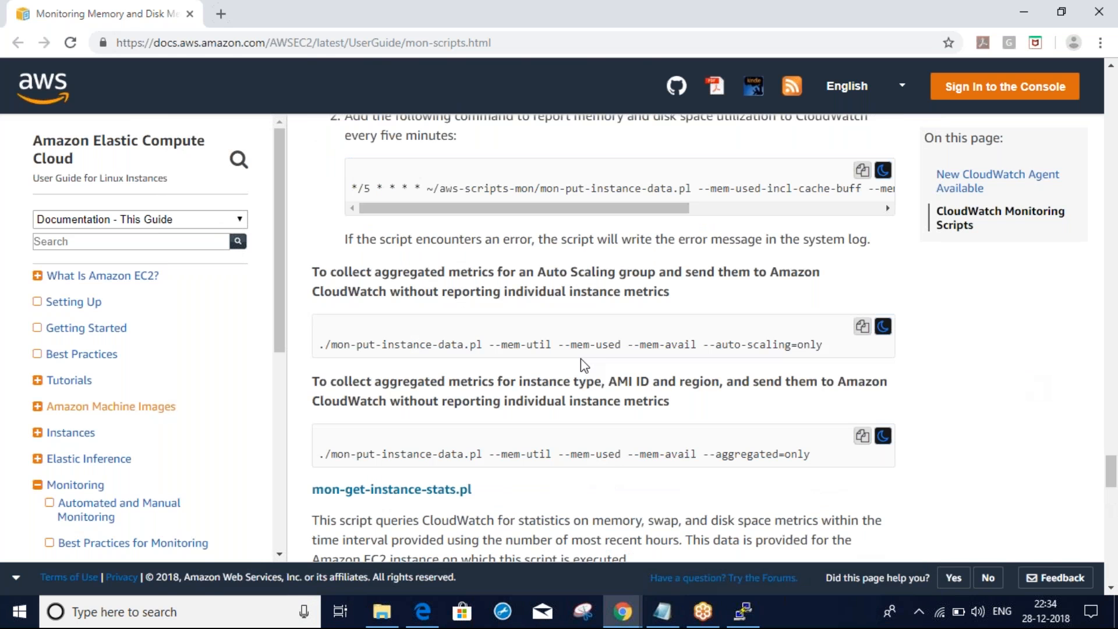
# Select and copy the full mon-put-instance-data.pl command with disk-space options from the cron example
pyautogui.moveTo(602, 207); pyautogui.dragTo(766, 230)
pyautogui.moveTo(696, 188); pyautogui.dragTo(589, 212)
pyautogui.moveTo(541, 188); pyautogui.dragTo(914, 179)
pyautogui.moveTo(914, 177); pyautogui.dragTo(812, 201)
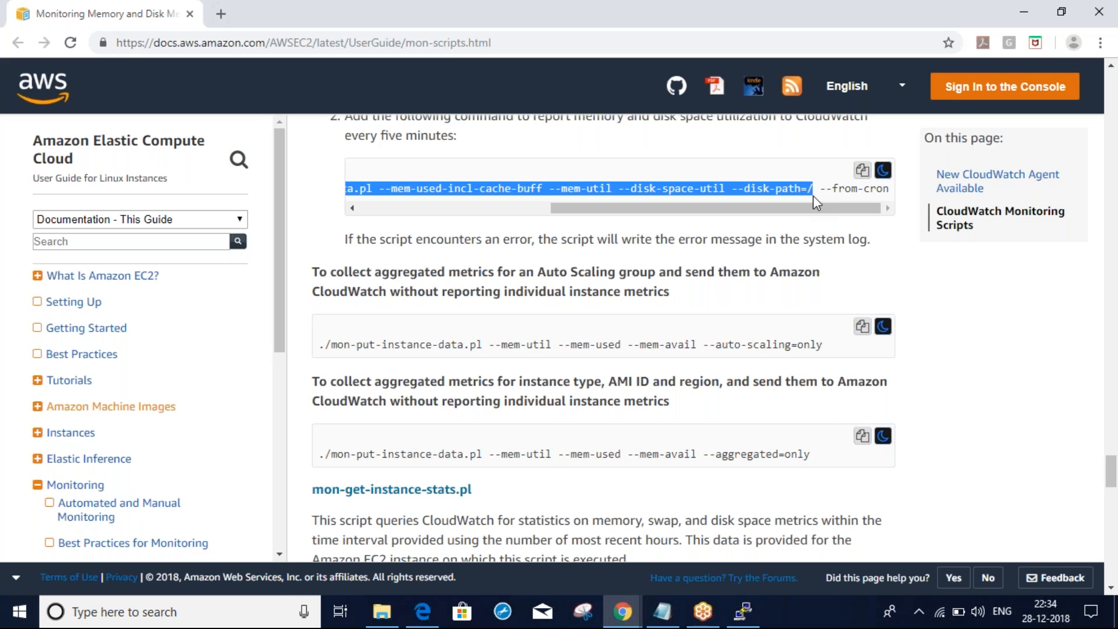
pyautogui.moveTo(803, 201); pyautogui.dragTo(612, 200)
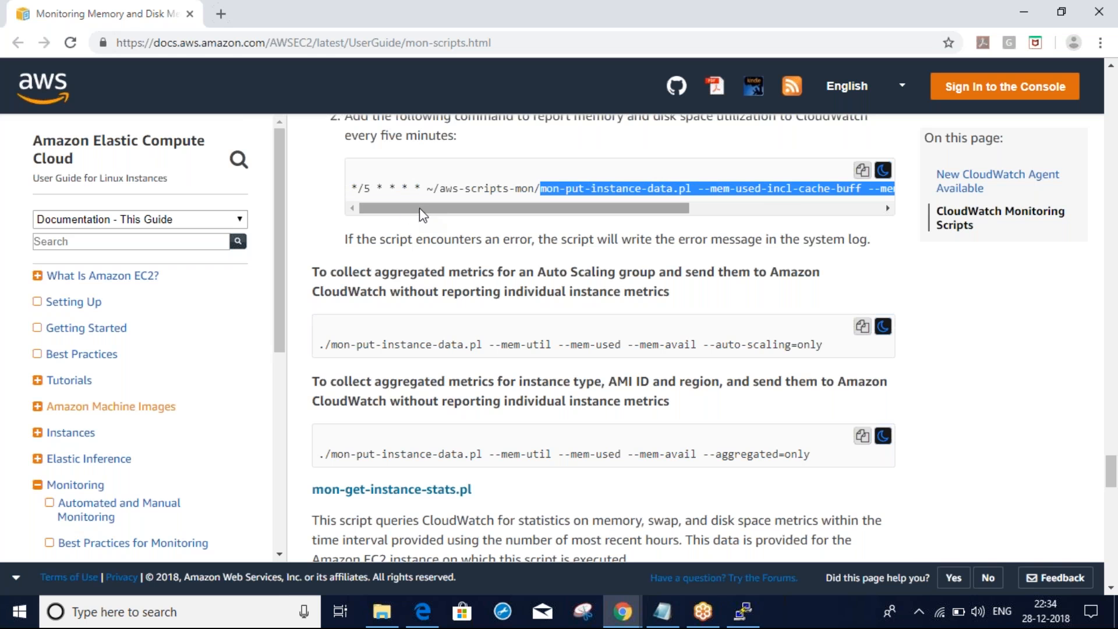
pyautogui.moveTo(420, 206); pyautogui.dragTo(438, 207)
pyautogui.click(526, 133)
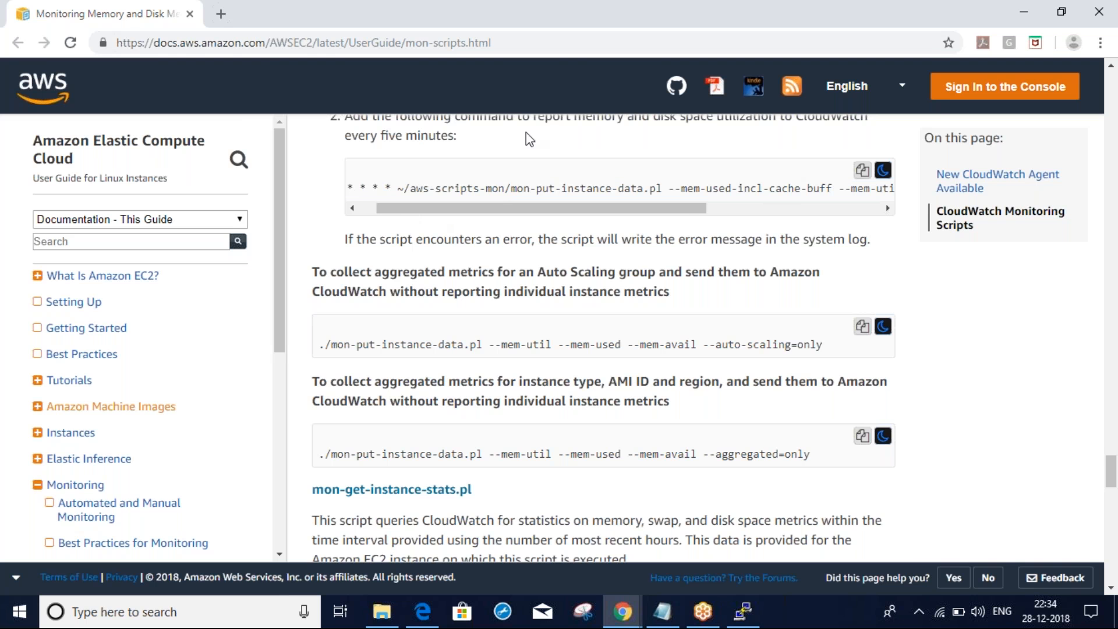
pyautogui.scroll(3, 525, 131)
pyautogui.scroll(1, 526, 139)
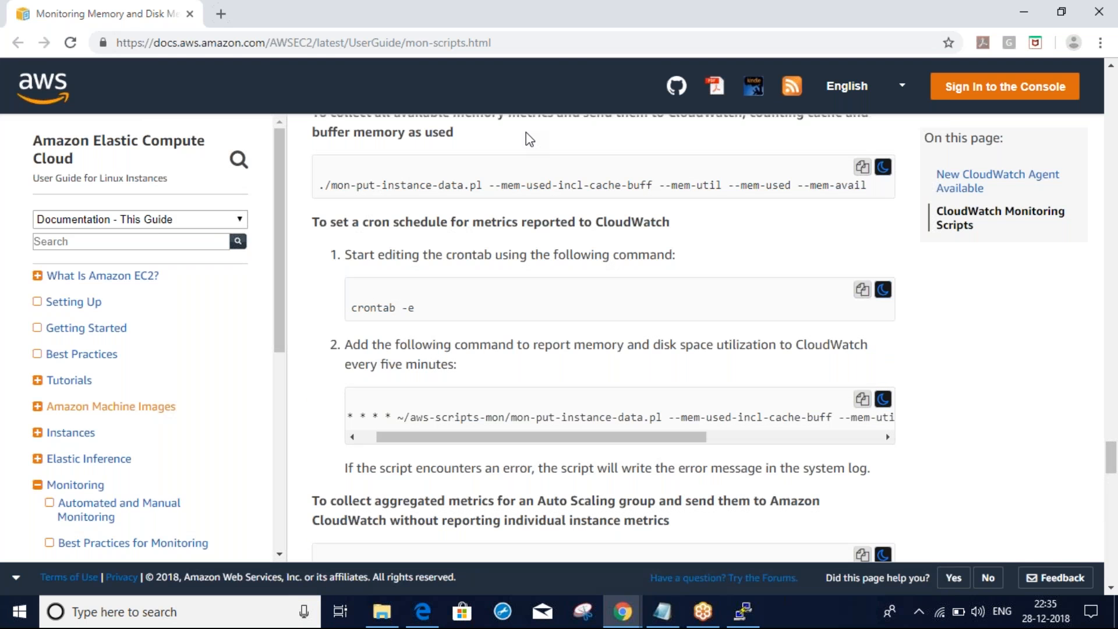
pyautogui.scroll(1, 525, 138)
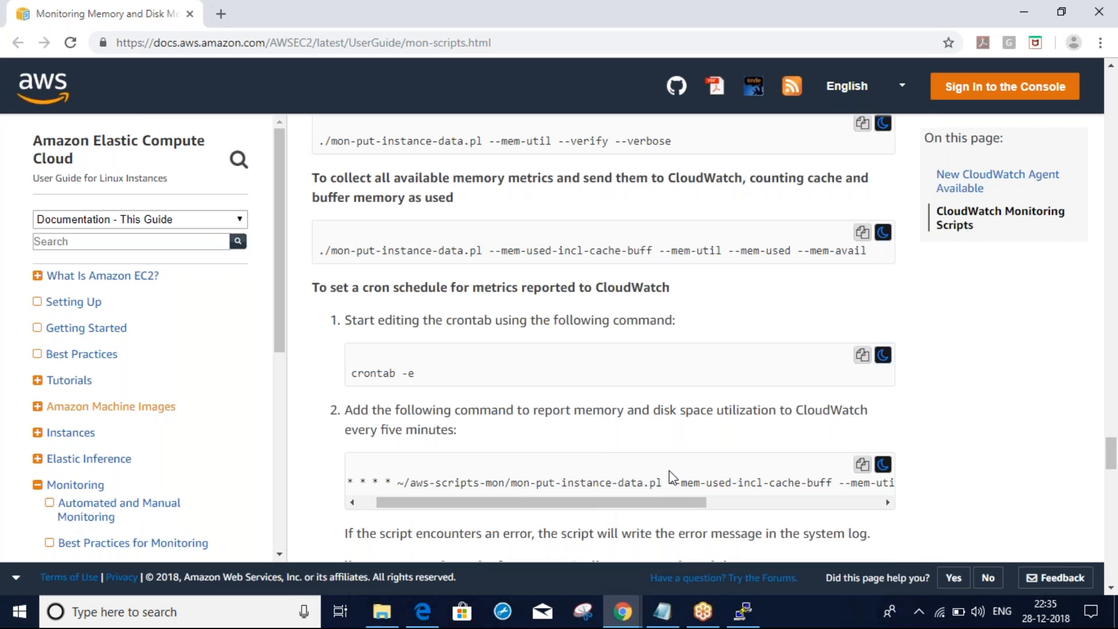
pyautogui.moveTo(512, 482); pyautogui.dragTo(801, 487)
pyautogui.hotkey('ctrl', 'c')
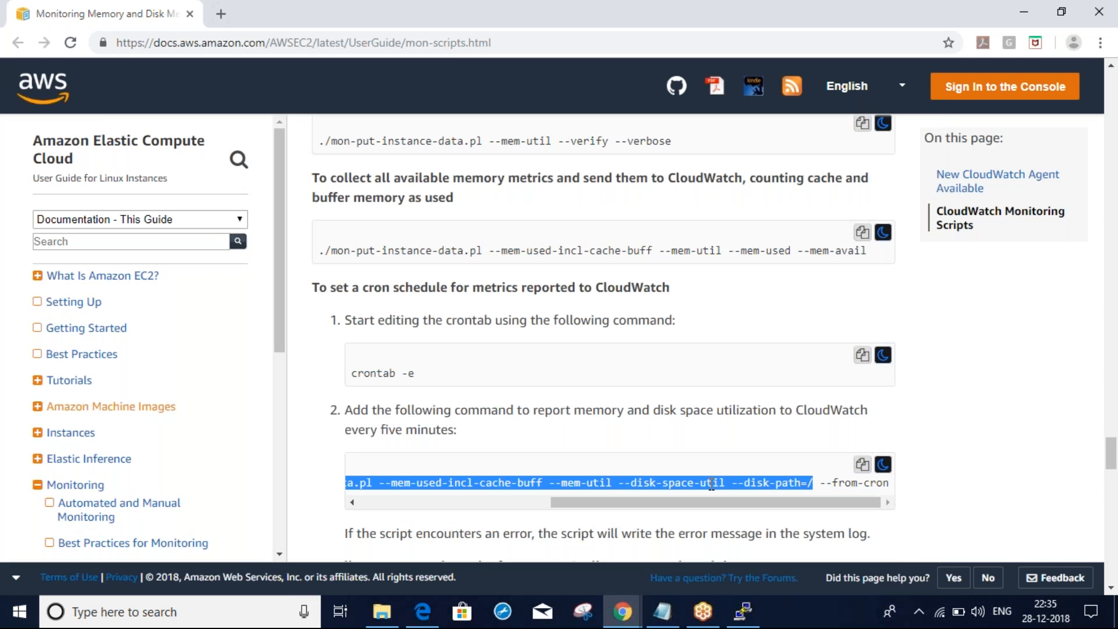
pyautogui.hotkey('alt', 'Tab')
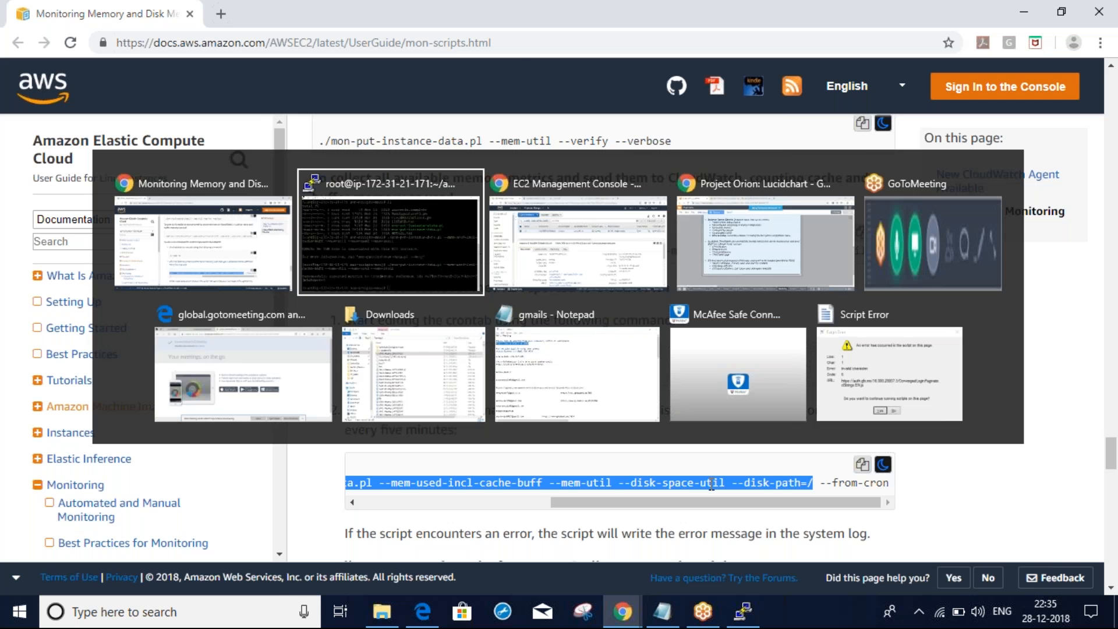
# Clear the terminal, then paste and run ./mon-put-instance-data.pl with --disk-space-util --disk-path=/, confirming success
pyautogui.write('clear')
pyautogui.press('Return')
pyautogui.write('./')
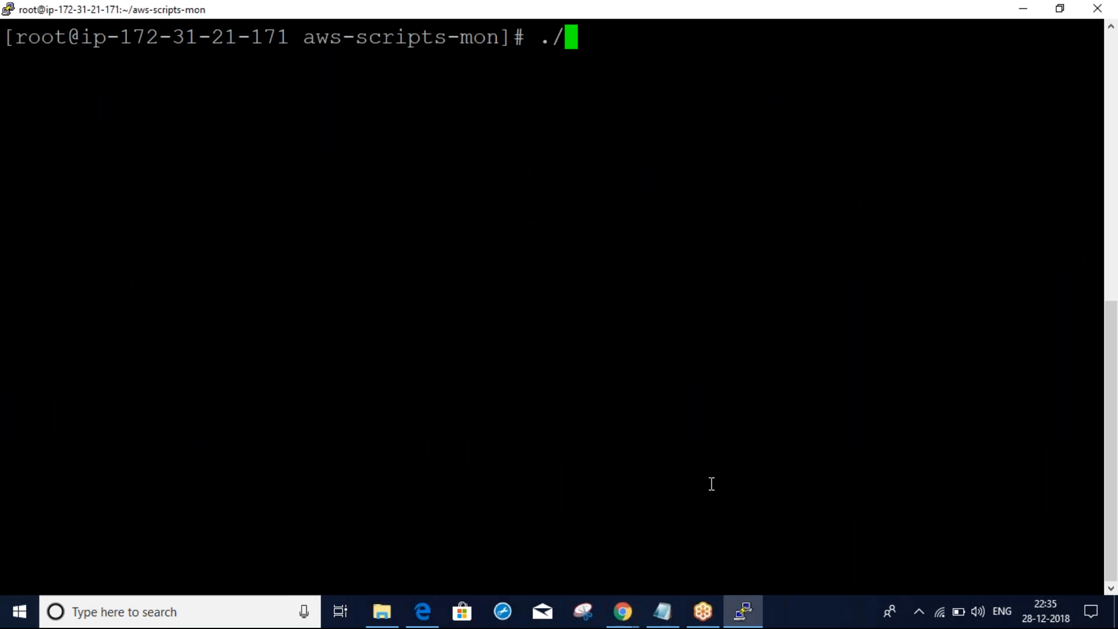
pyautogui.rightClick(712, 484)
pyautogui.press('Return')
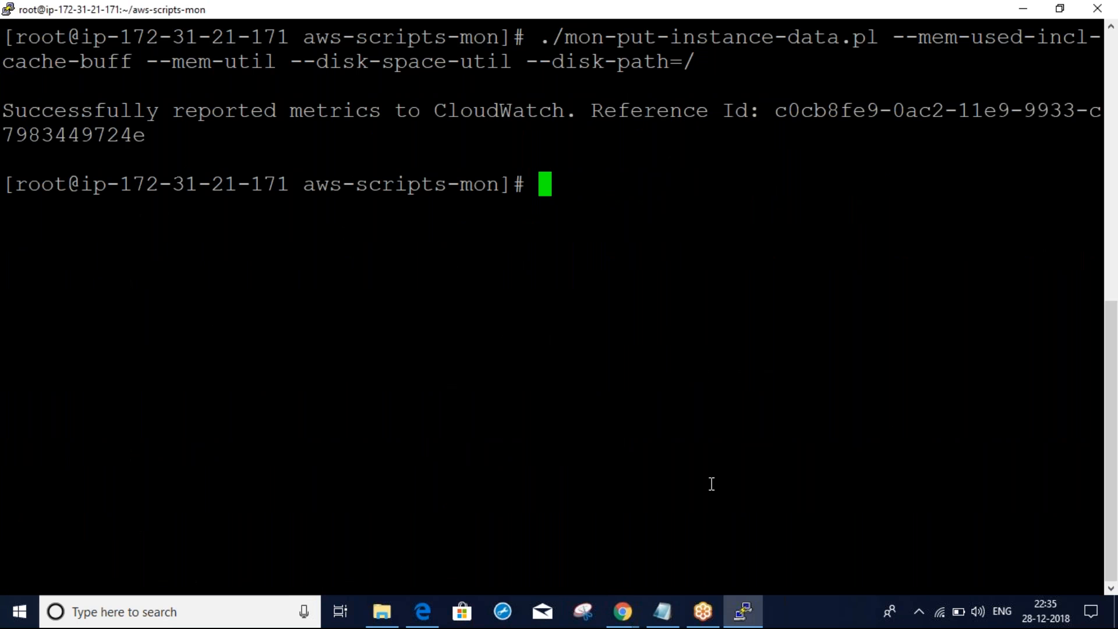
pyautogui.moveTo(14, 111); pyautogui.dragTo(598, 143)
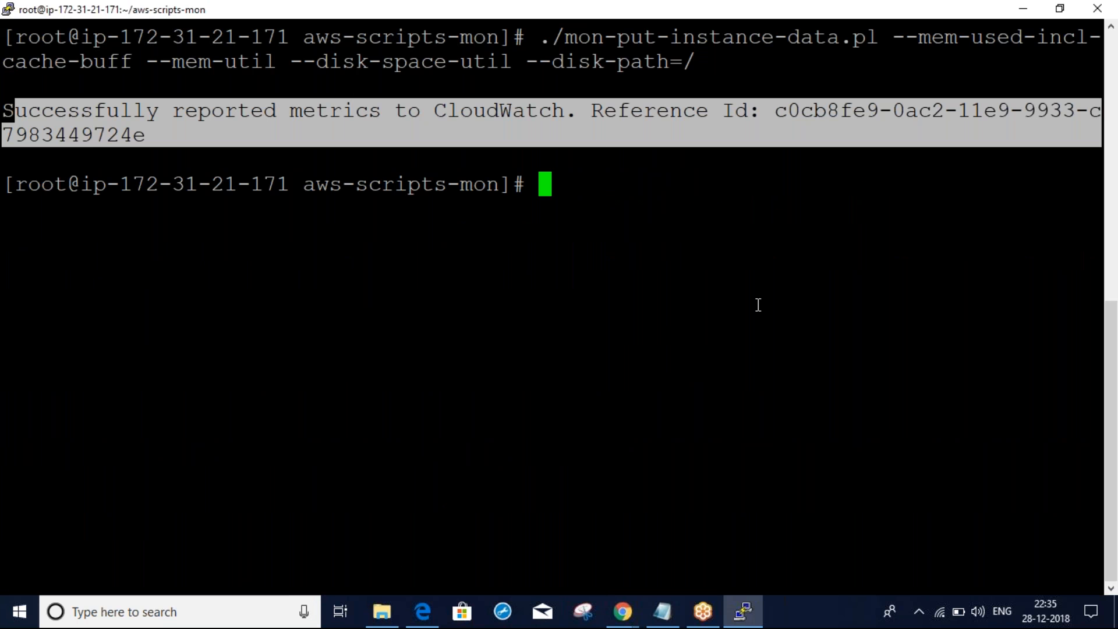
pyautogui.hotkey('alt', 'Tab')
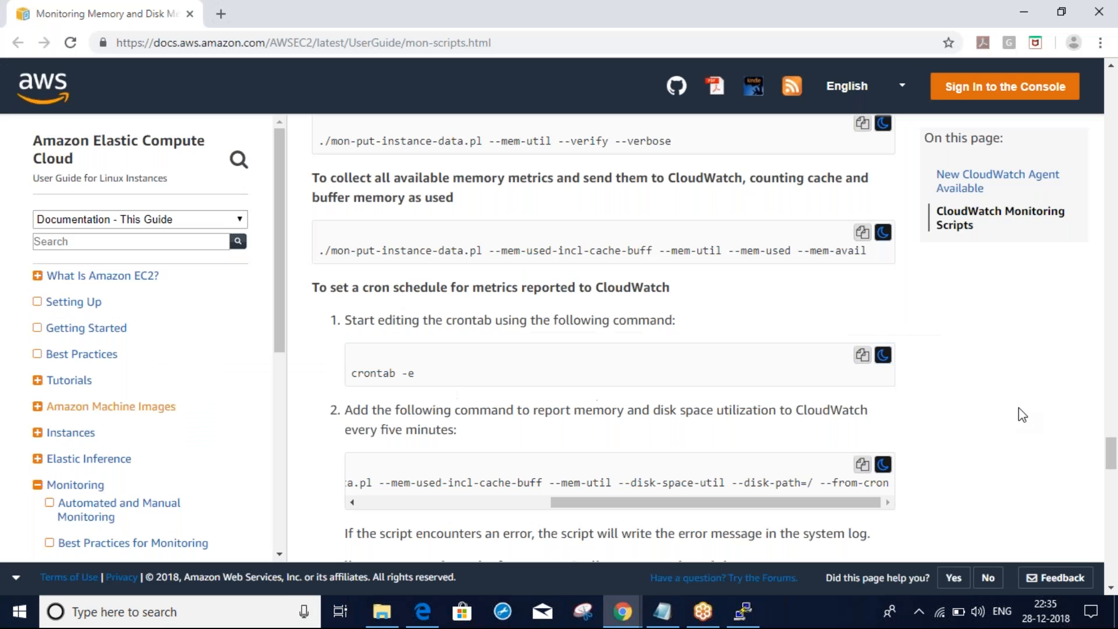
# Return to the console tab and open CloudWatch Metrics from the Services menu
pyautogui.scroll(-5, 1019, 408)
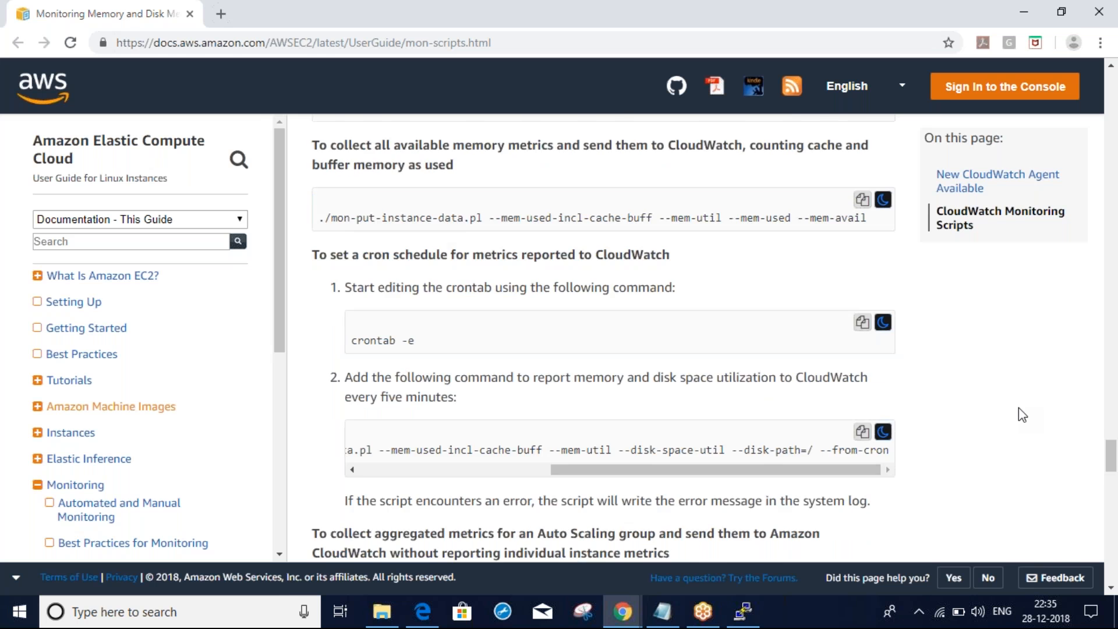
pyautogui.scroll(-1, 1019, 408)
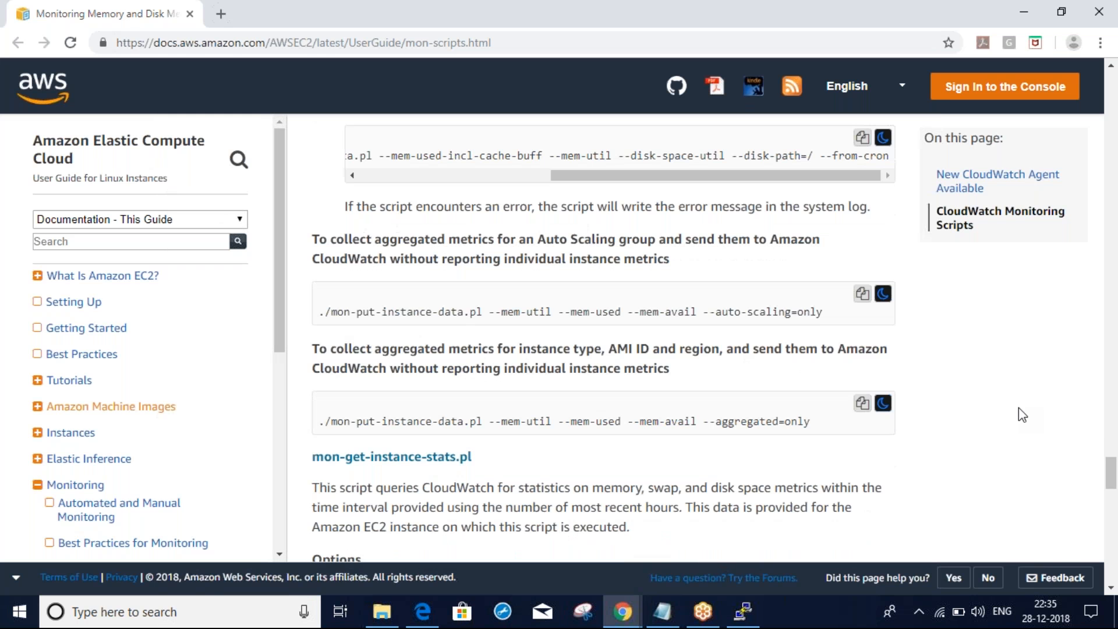
pyautogui.scroll(-20, 1018, 408)
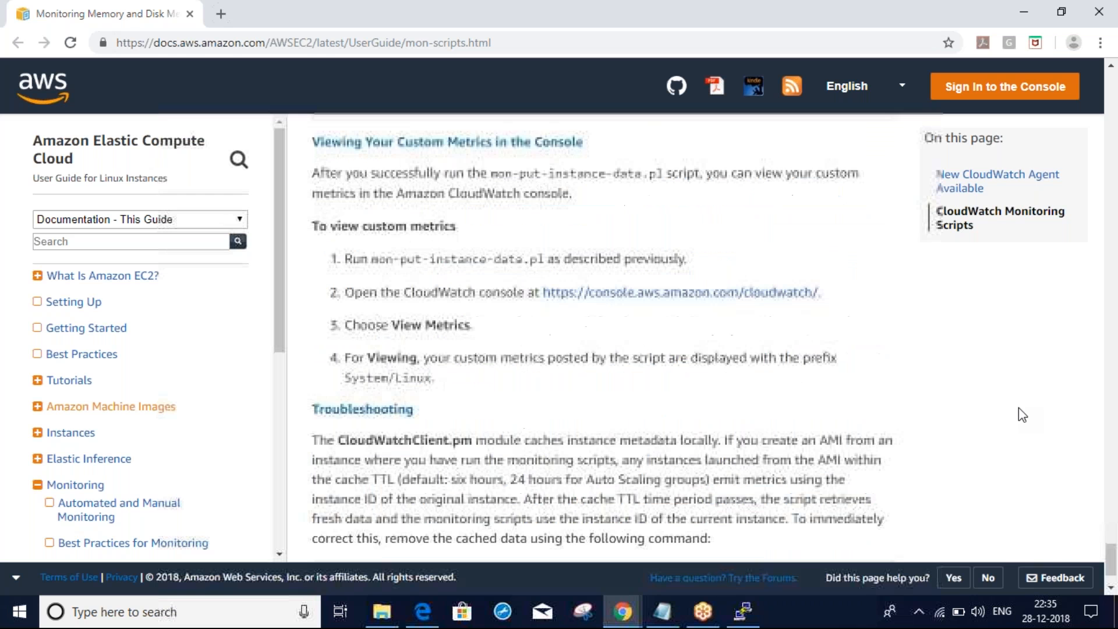
pyautogui.scroll(-3, 1019, 408)
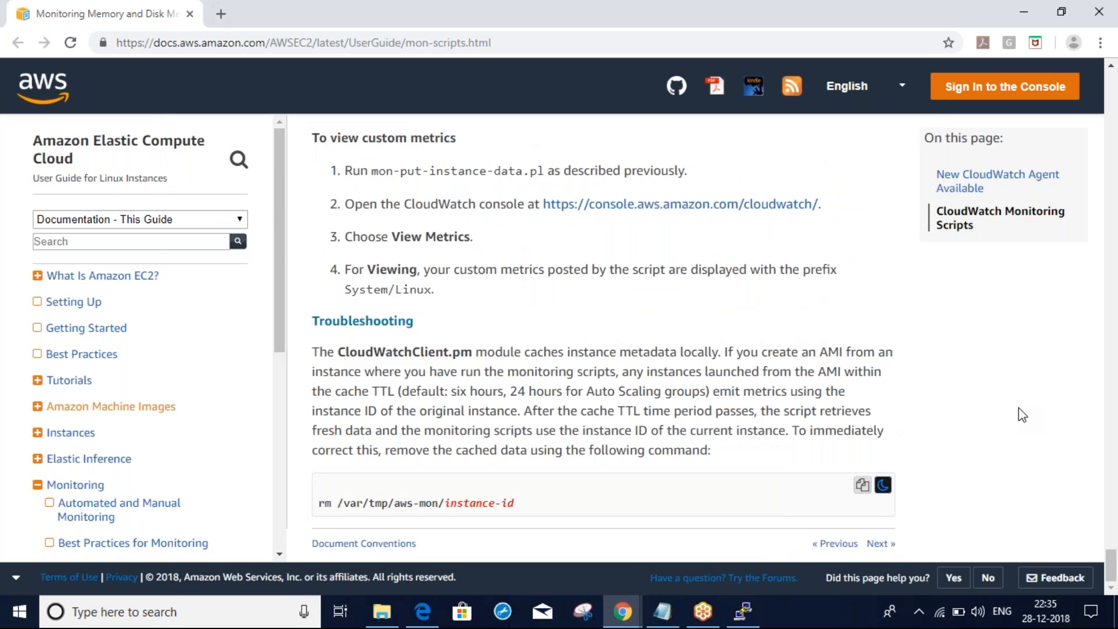
pyautogui.hotkey('alt', 'Tab')
pyautogui.hotkey('alt', 'Tab')
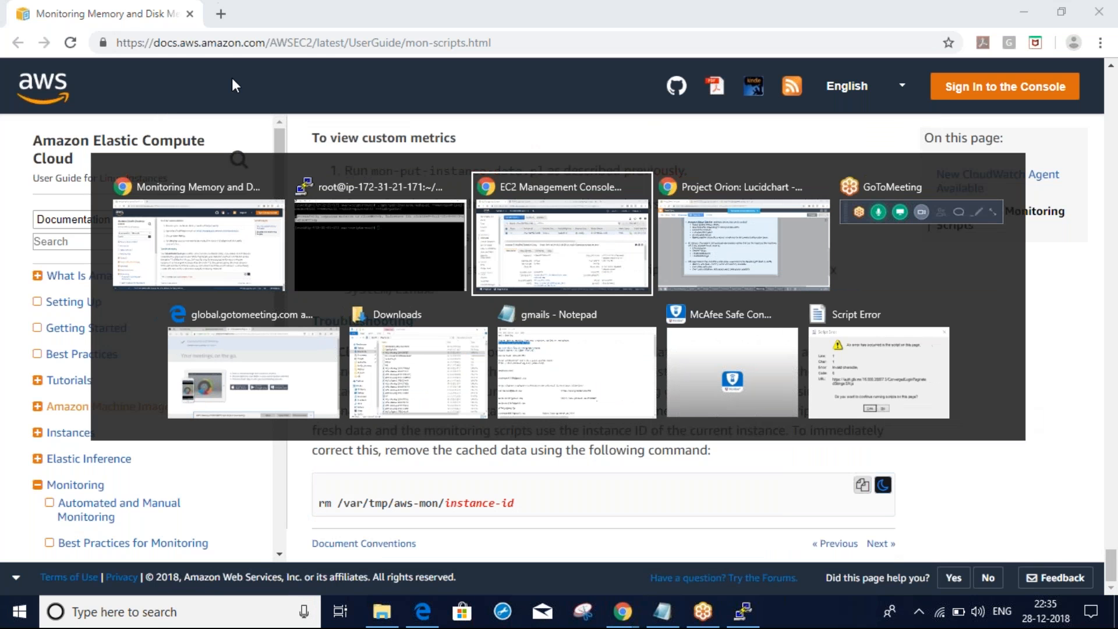
pyautogui.click(297, 13)
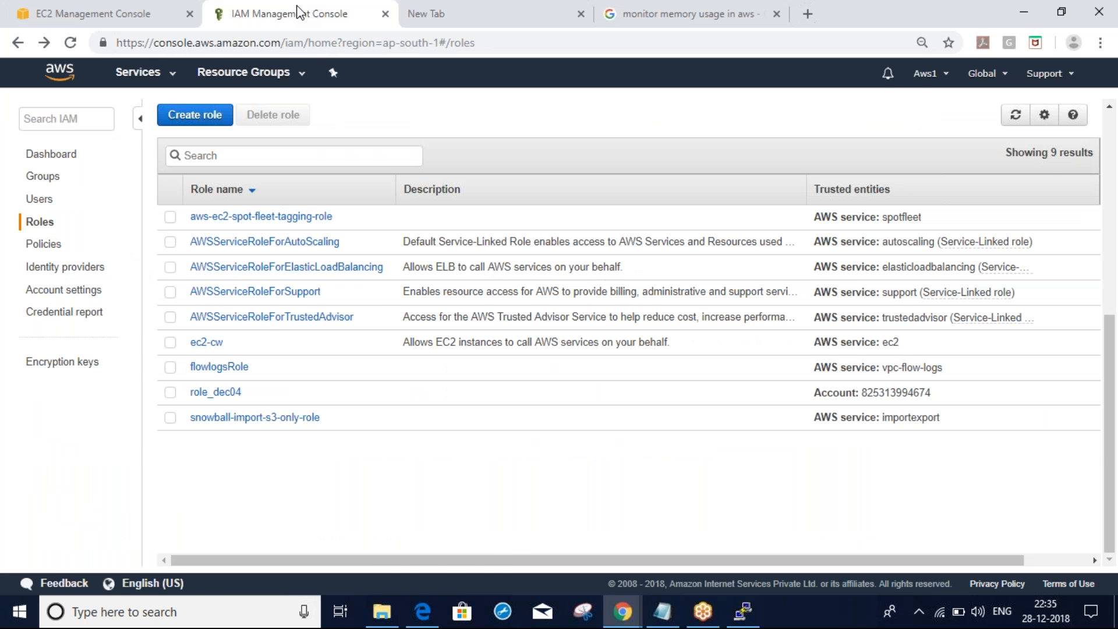
pyautogui.click(104, 8)
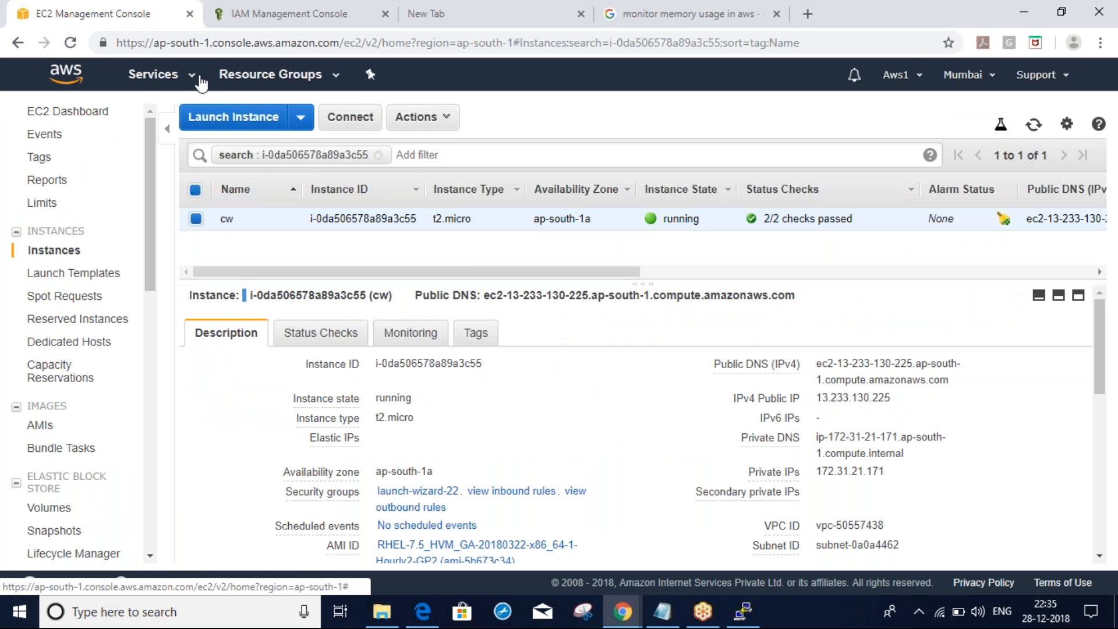
pyautogui.click(192, 76)
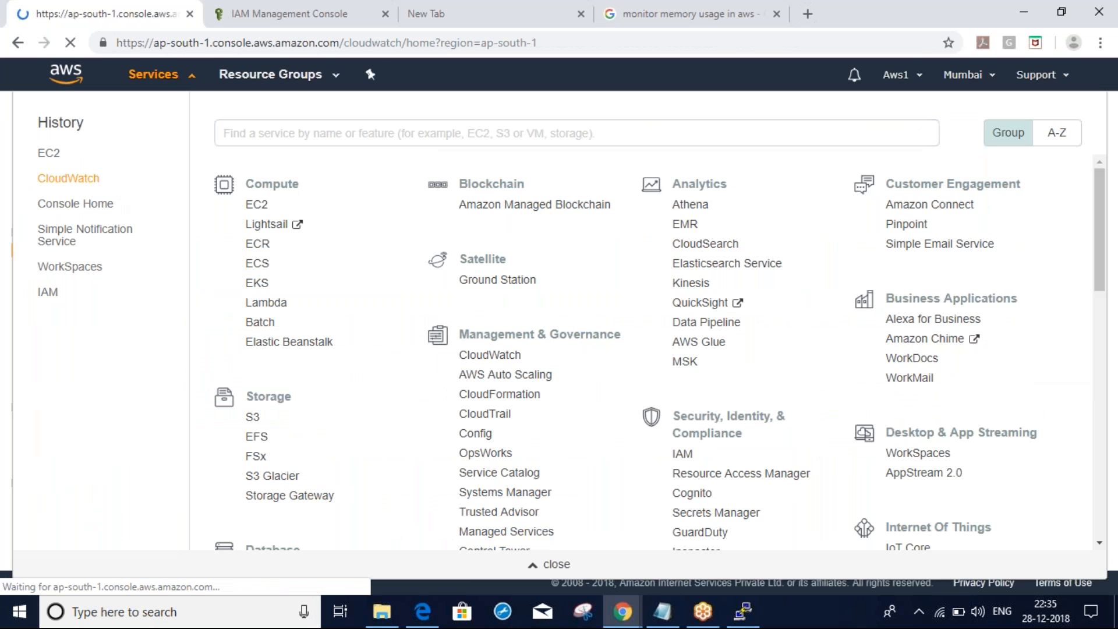
pyautogui.click(68, 178)
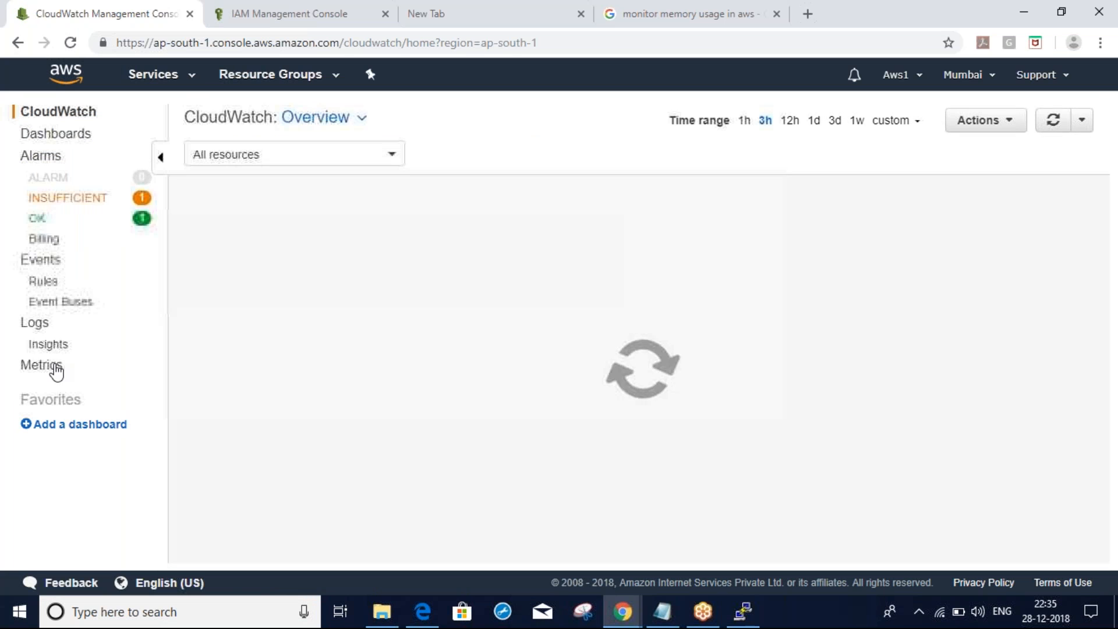
pyautogui.click(54, 369)
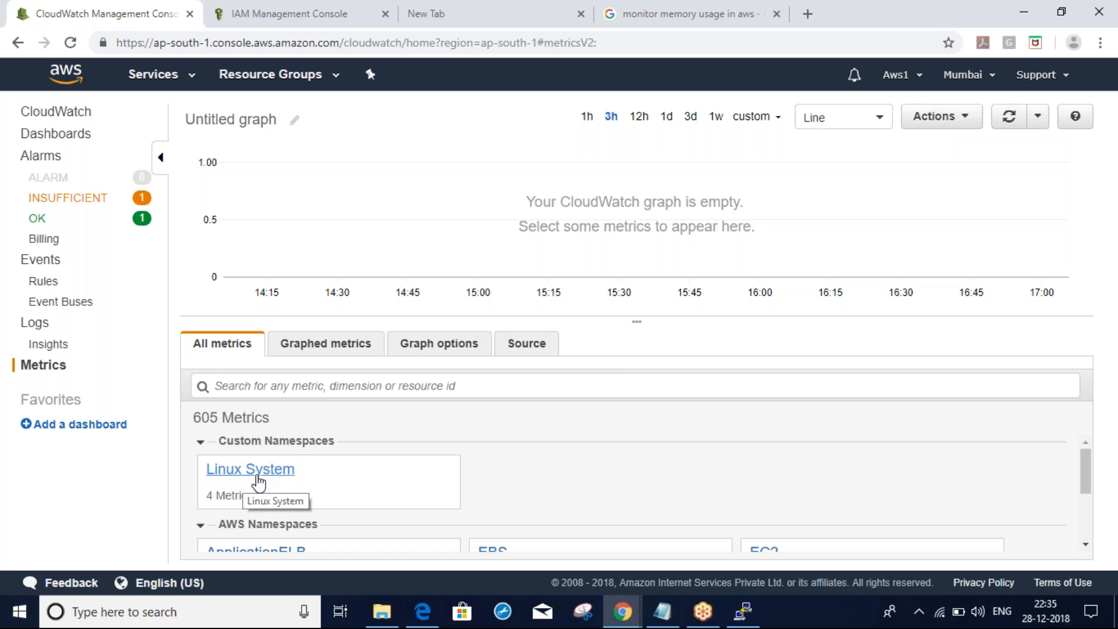
# Open Linux System > InstanceId metrics, then look up the cw instance in EC2 Instances
pyautogui.click(257, 476)
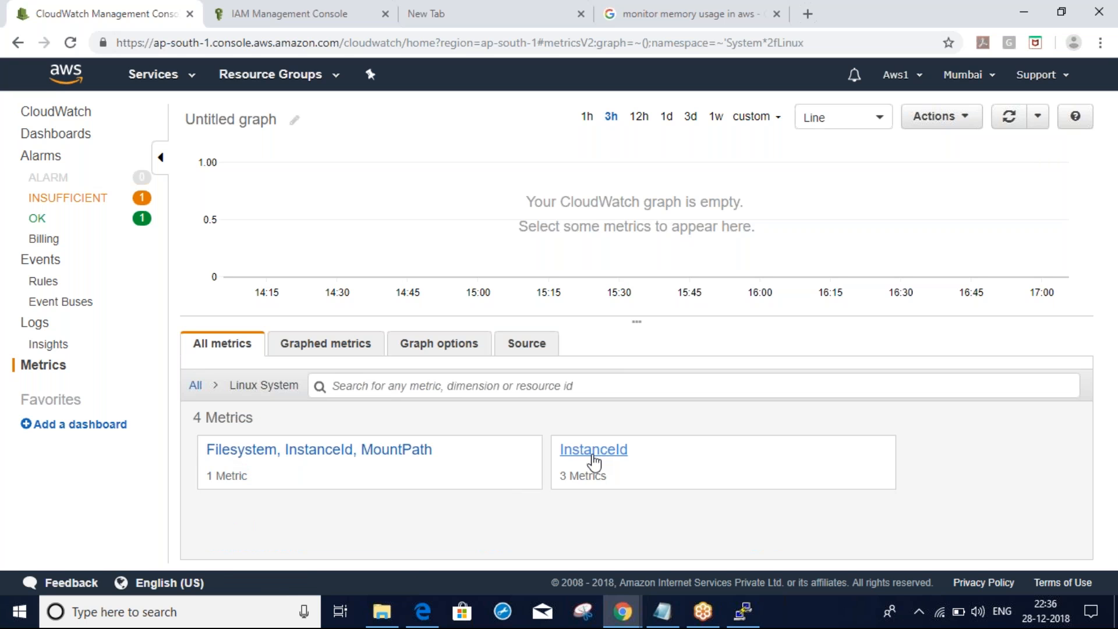
pyautogui.click(593, 461)
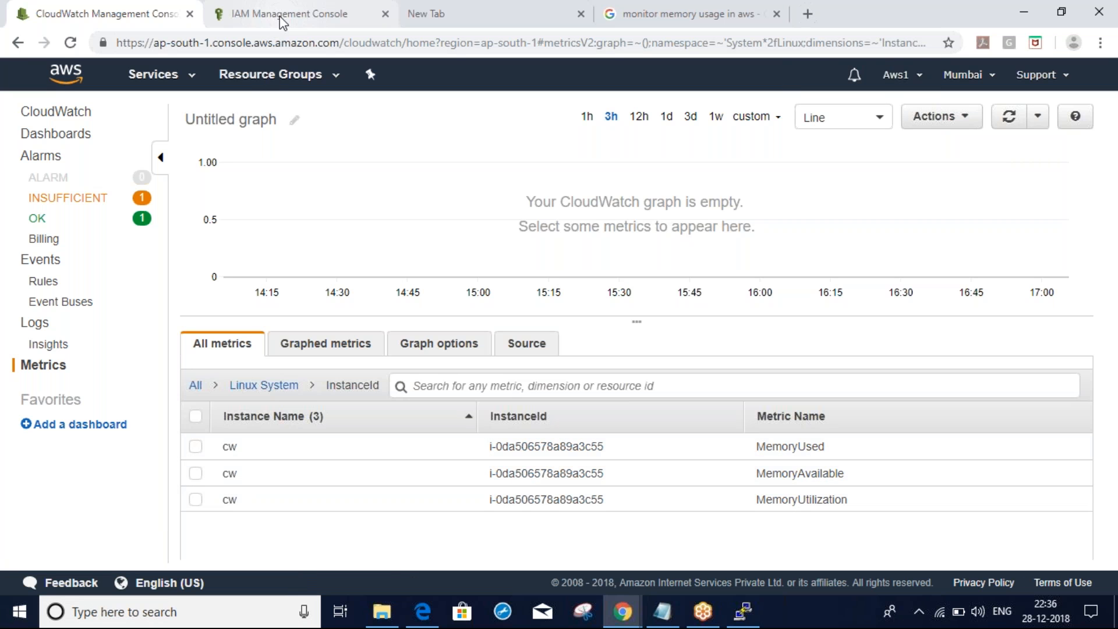
pyautogui.hotkey('alt', 'Tab')
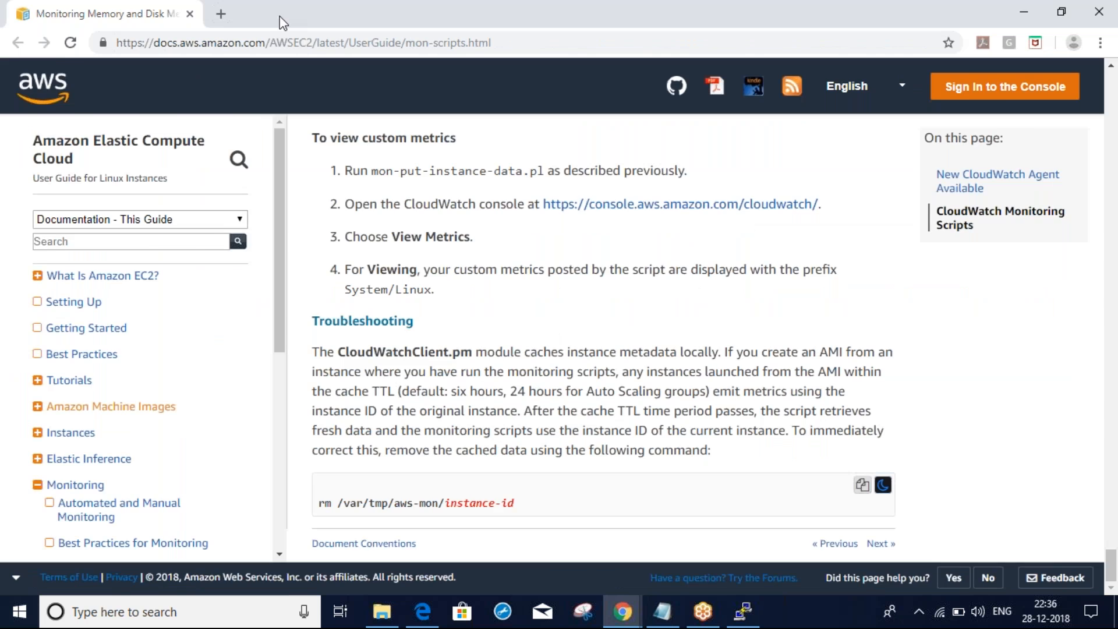
pyautogui.hotkey('alt', 'Tab')
pyautogui.click(182, 75)
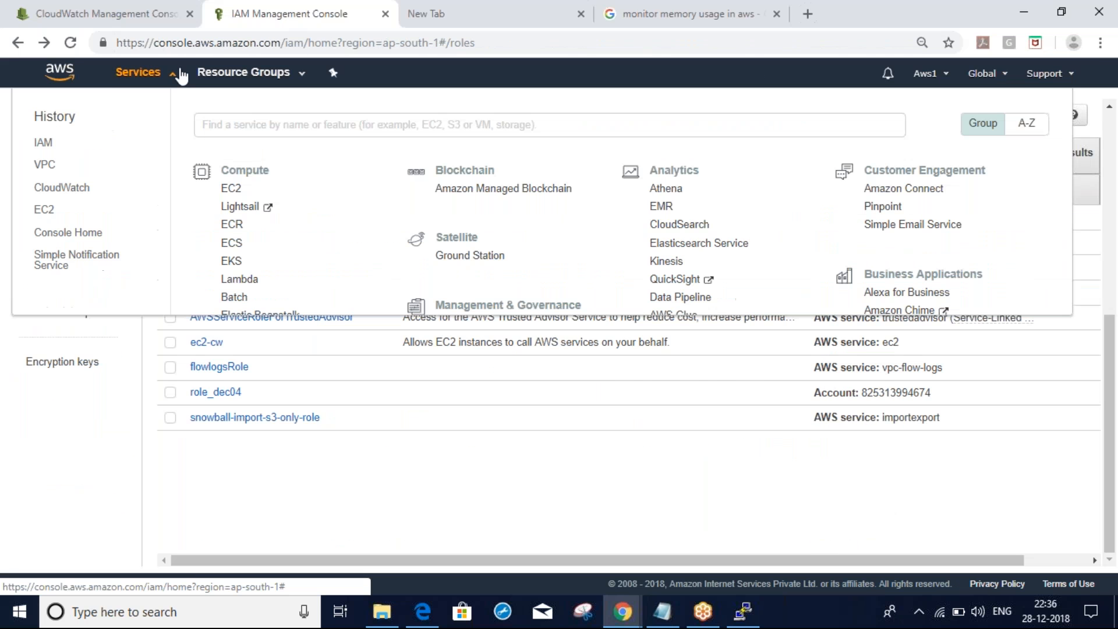
pyautogui.click(44, 209)
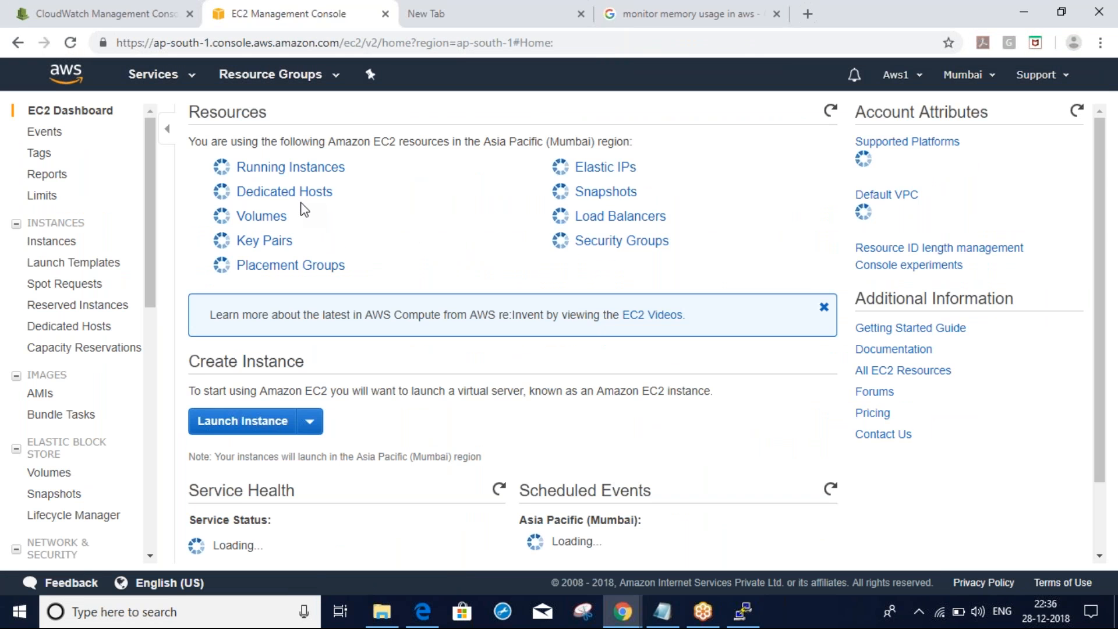
pyautogui.click(246, 167)
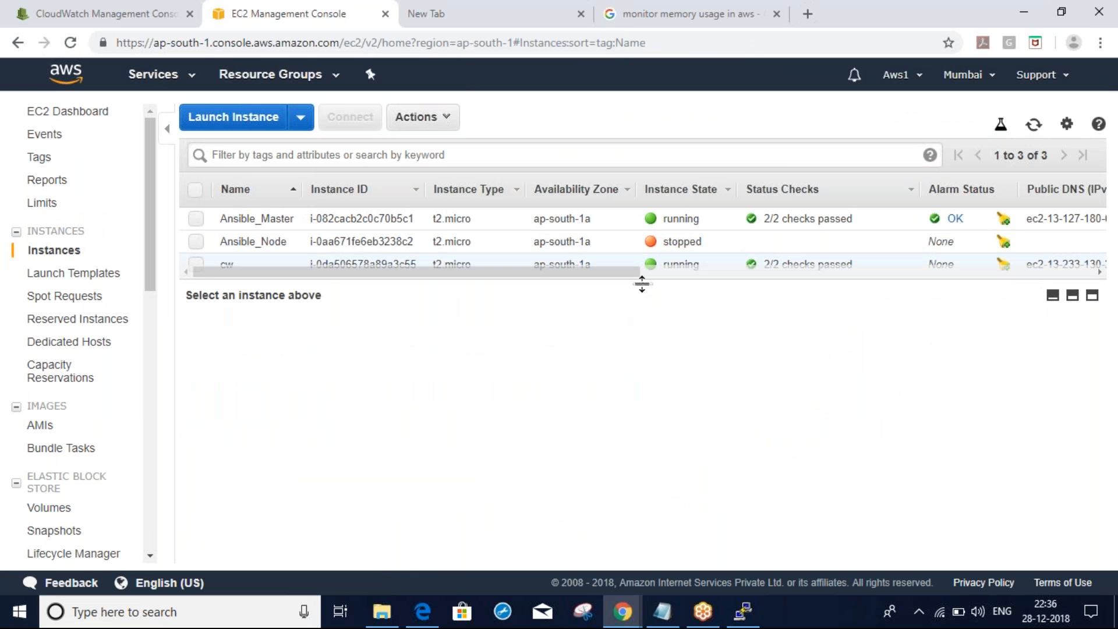
pyautogui.moveTo(646, 299); pyautogui.dragTo(639, 379)
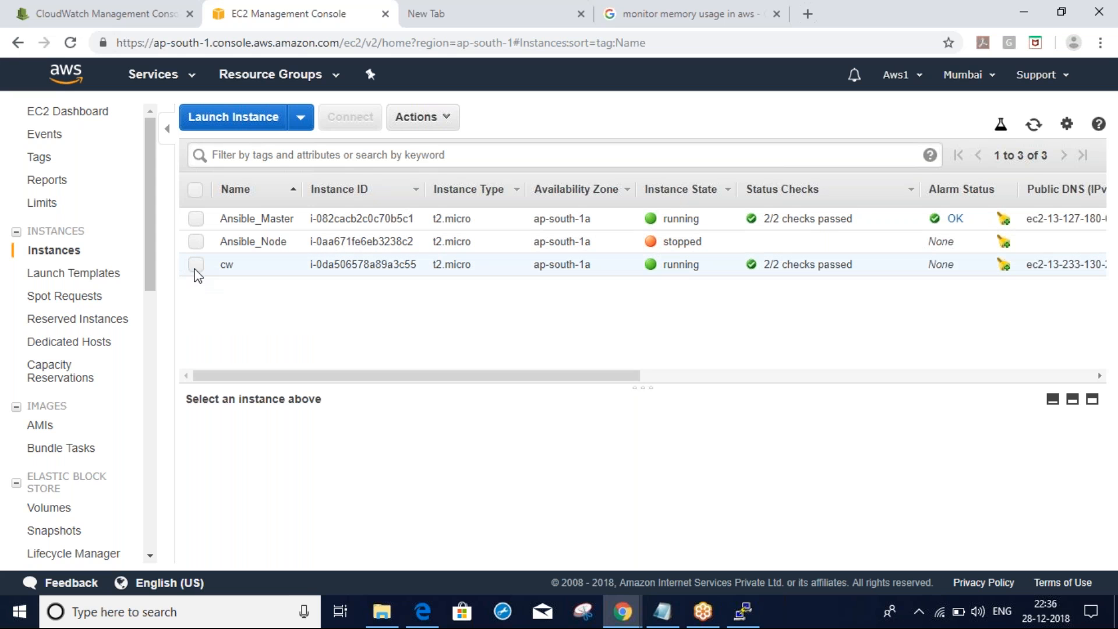
pyautogui.click(196, 266)
# Move EC2 into its own window to match instance IDs, then graph cw's MemoryAvailable
pyautogui.hotkey('alt', 'Tab')
pyautogui.hotkey('alt', 'Tab')
pyautogui.hotkey('alt', 'Tab')
pyautogui.hotkey('alt', 'Tab')
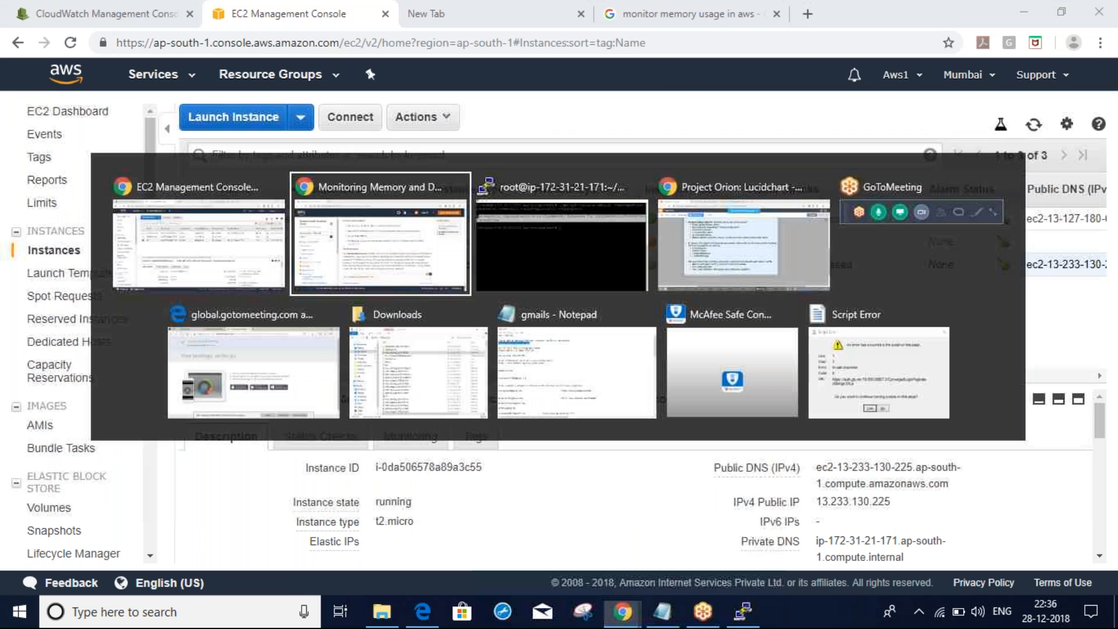
pyautogui.hotkey('alt', 'Tab')
pyautogui.click(131, 9)
pyautogui.click(287, 7)
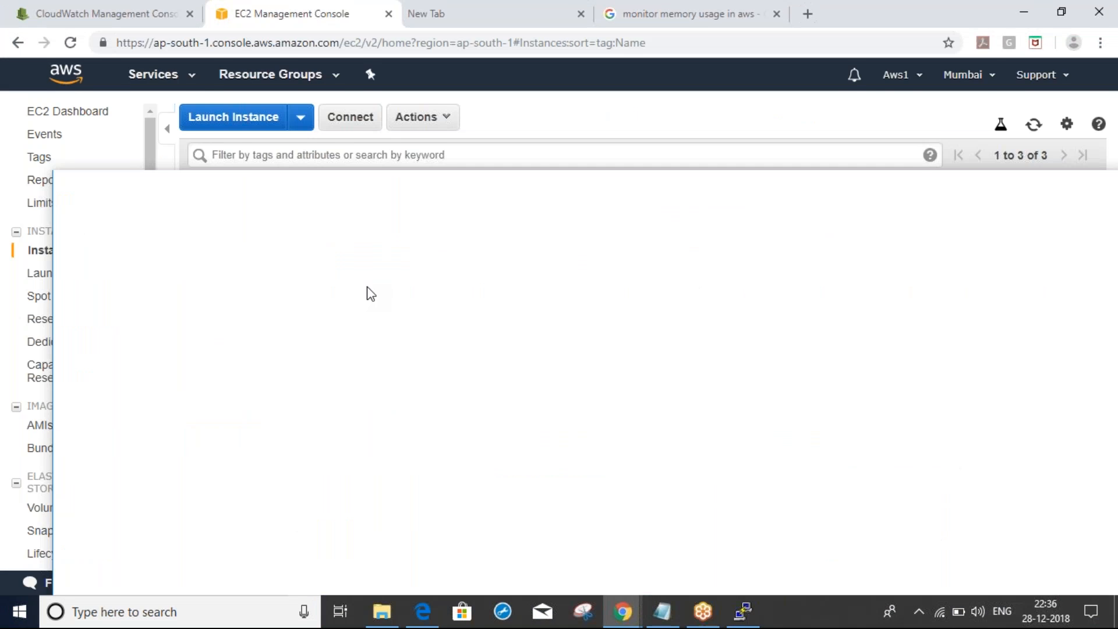
pyautogui.moveTo(372, 295); pyautogui.dragTo(373, 295)
pyautogui.click(95, 8)
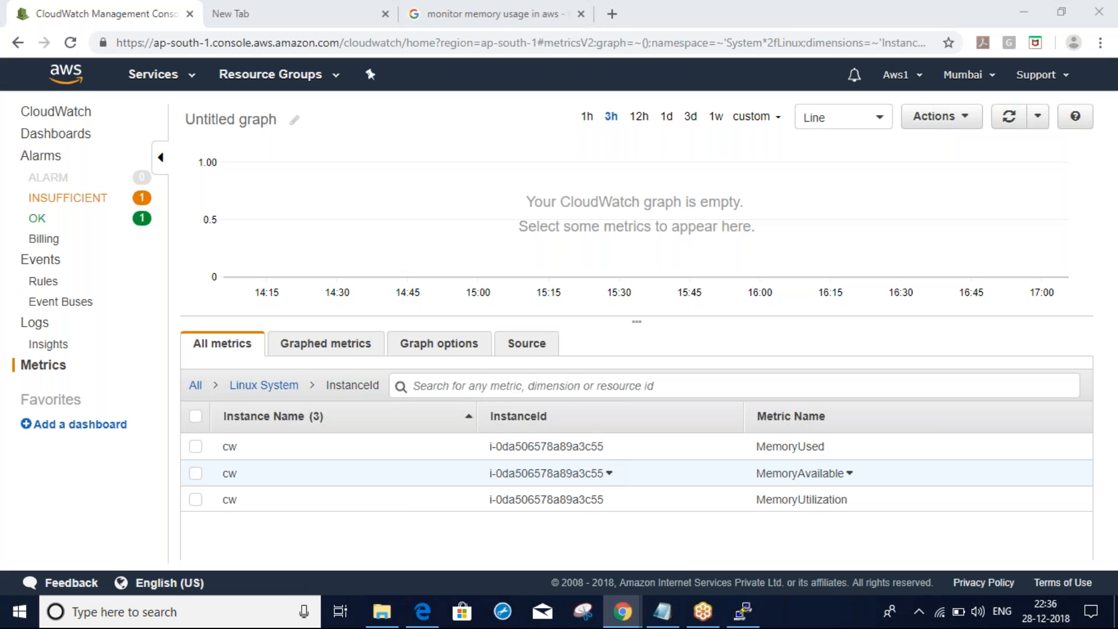
pyautogui.hotkey('alt', 'Tab')
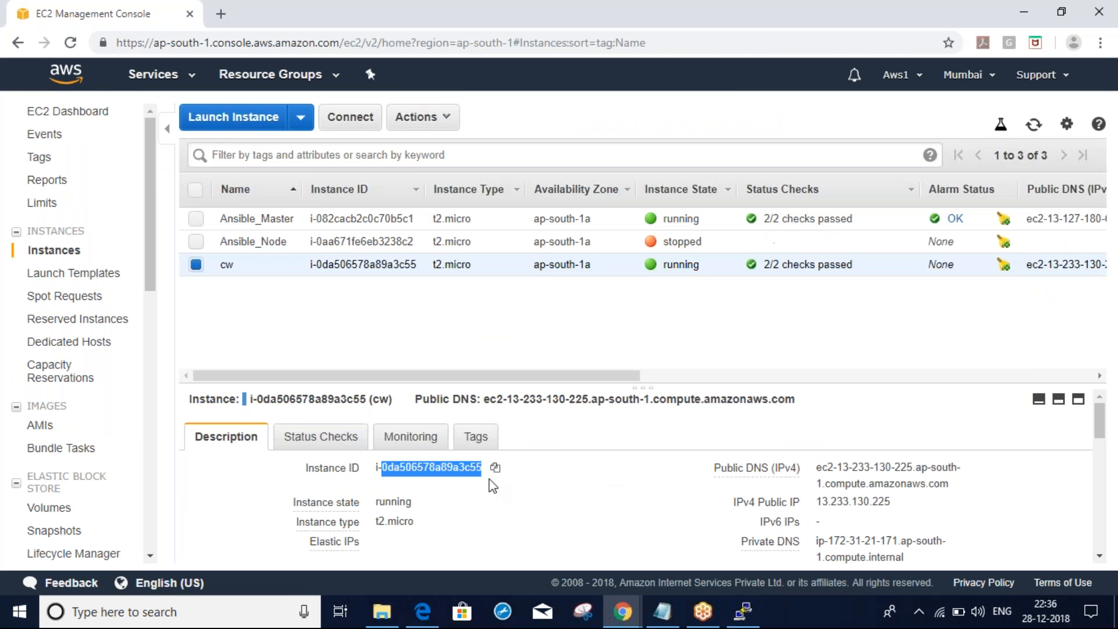
pyautogui.hotkey('alt', 'Tab')
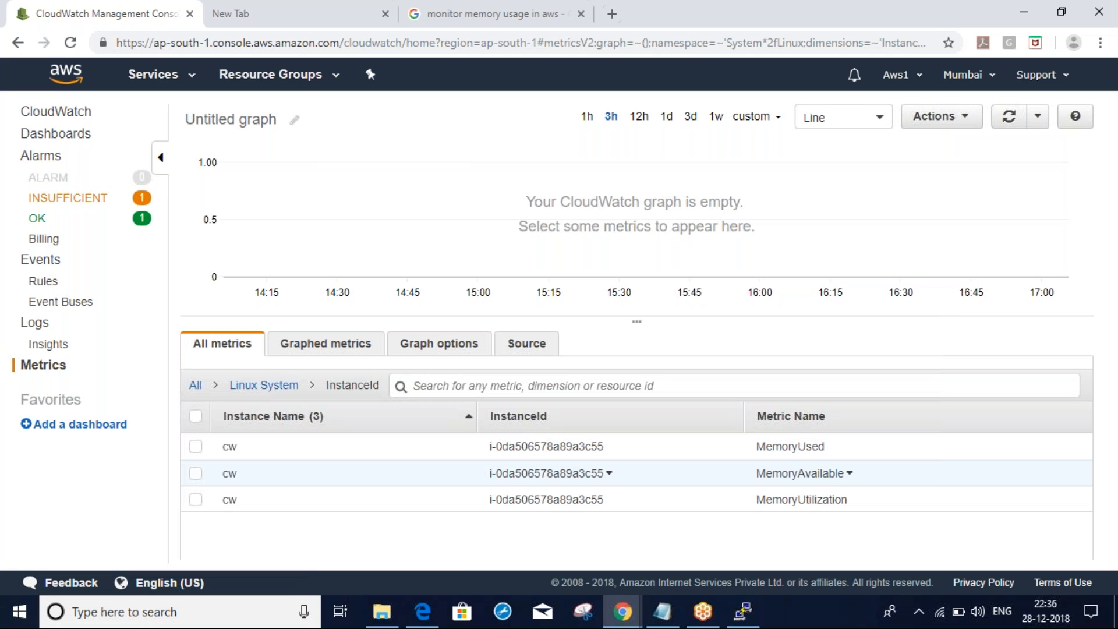
pyautogui.click(198, 475)
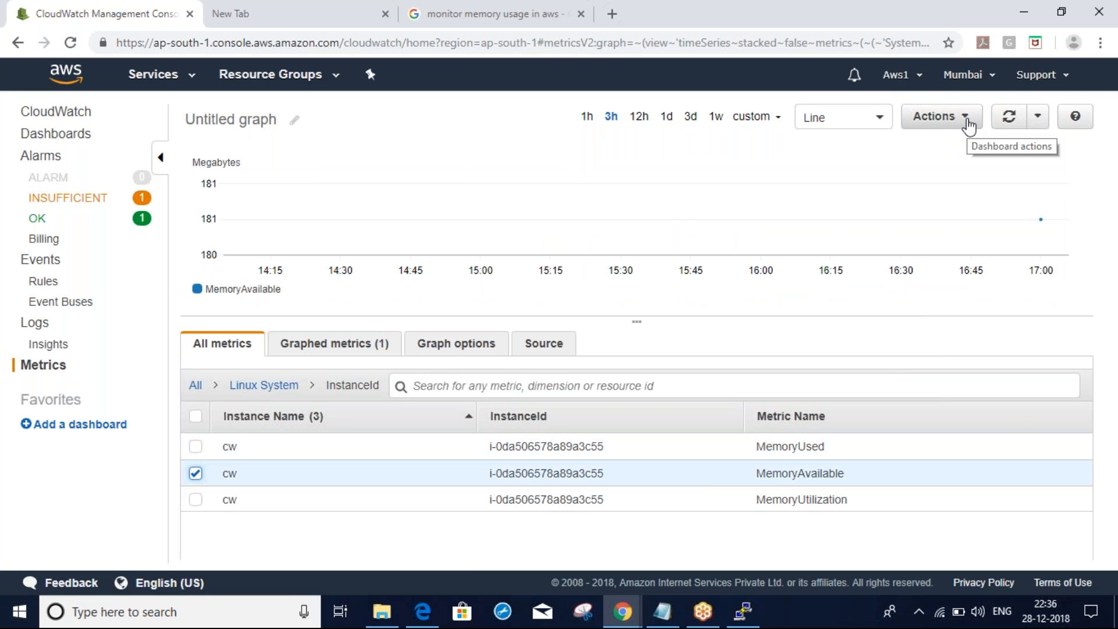
# Open the Linux System Filesystem, InstanceId, MountPath metrics to show cw's DiskSpaceUtilization
pyautogui.click(968, 123)
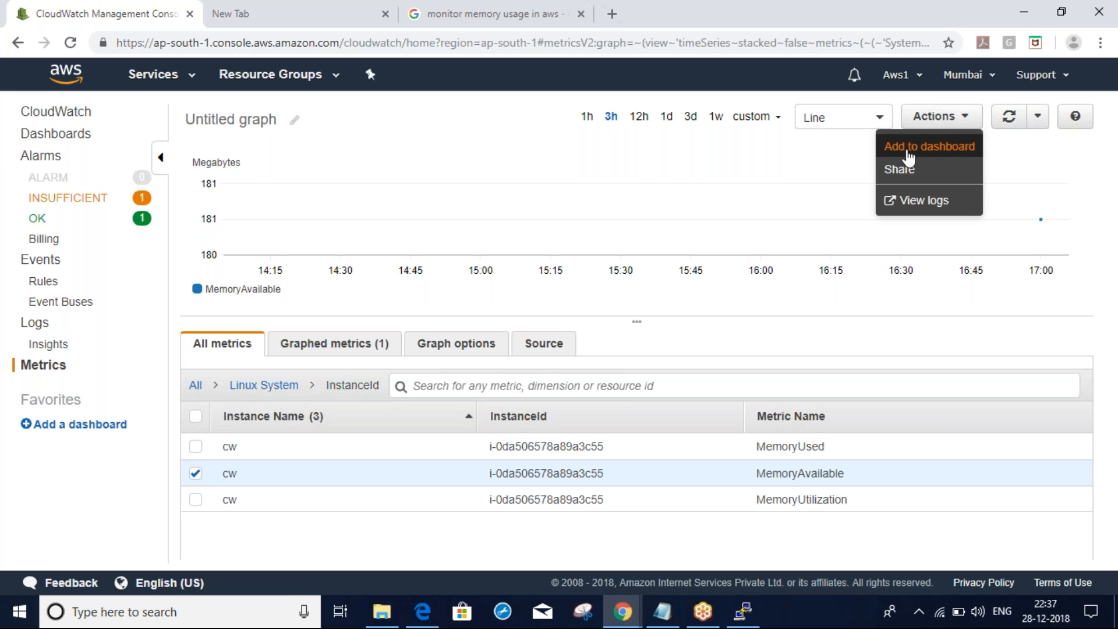
pyautogui.click(104, 504)
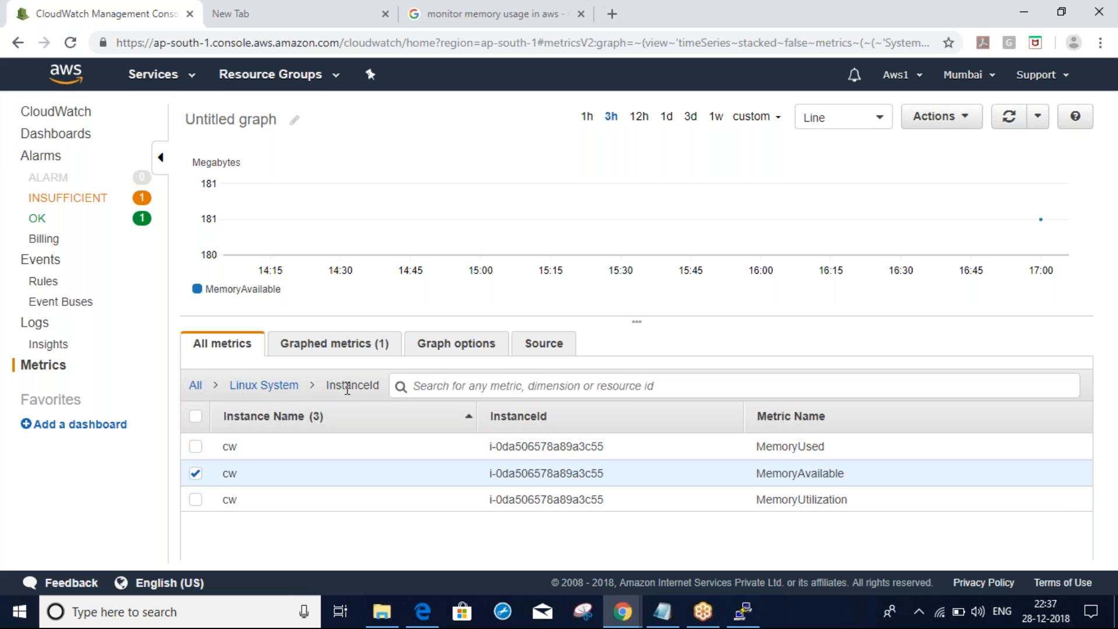
pyautogui.click(280, 387)
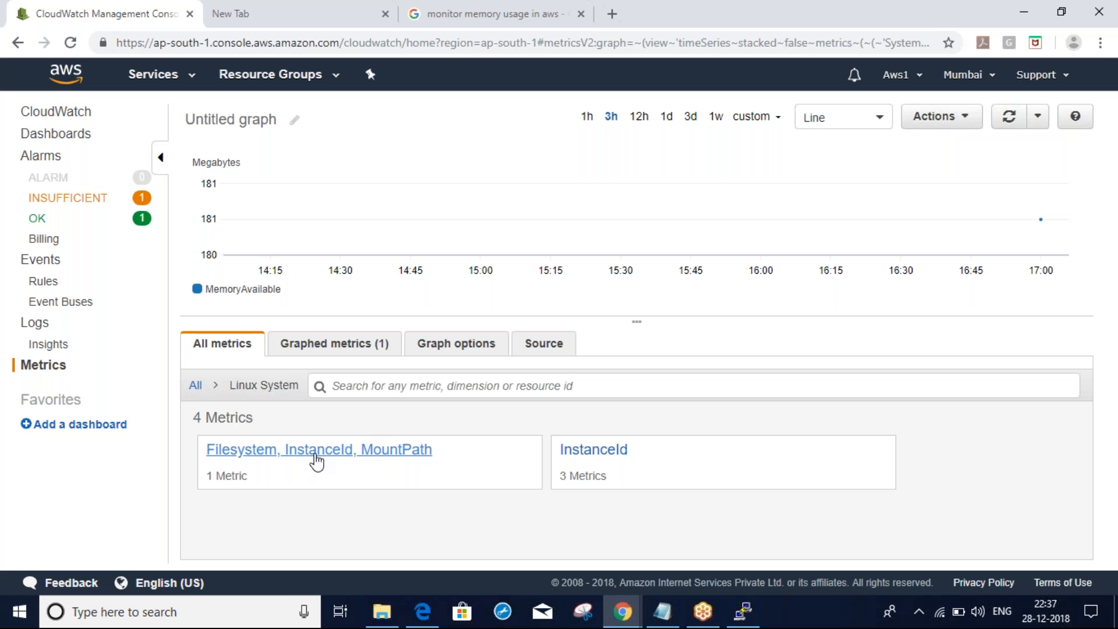
pyautogui.click(315, 454)
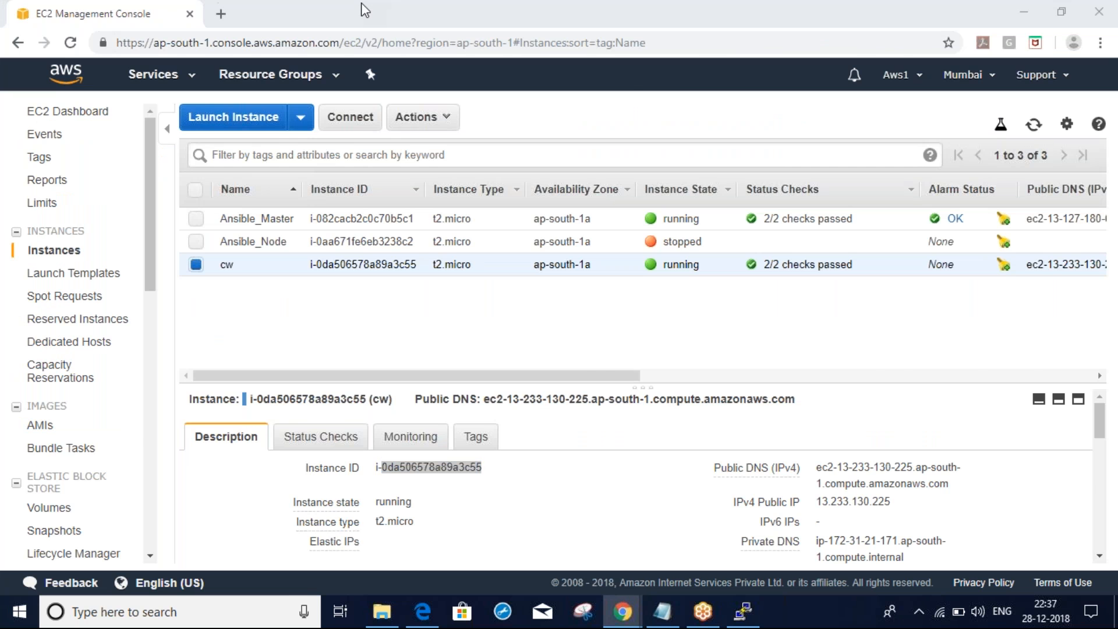
# Check the Google results and AWS monitoring scripts docs, then return to the CloudWatch metrics window
pyautogui.hotkey('alt', 'Tab')
pyautogui.press('Tab')
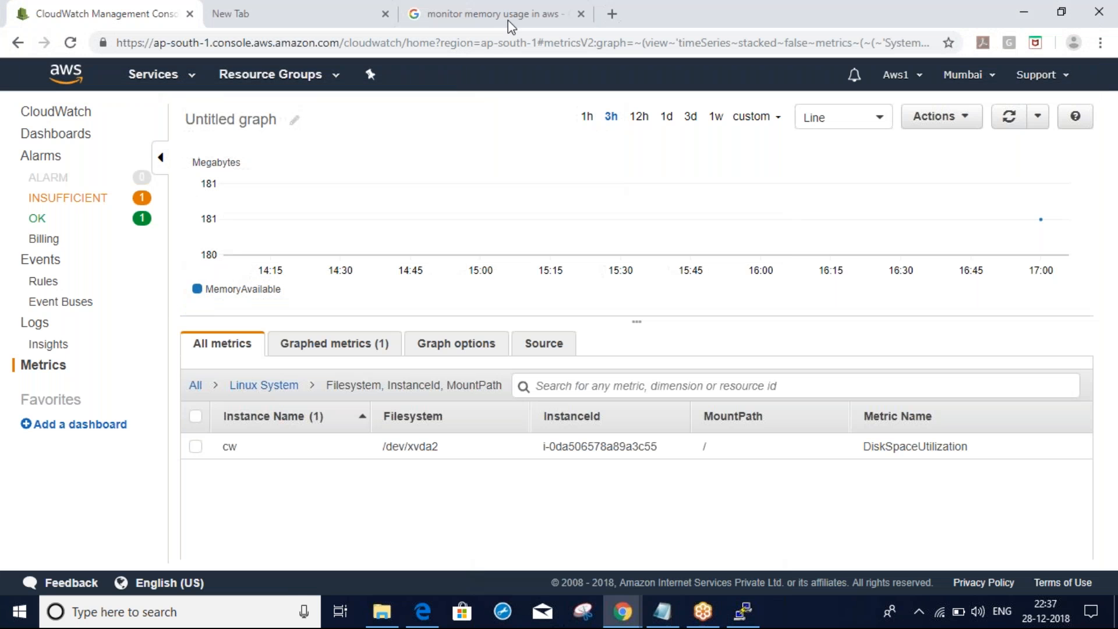
pyautogui.click(508, 20)
pyautogui.click(622, 619)
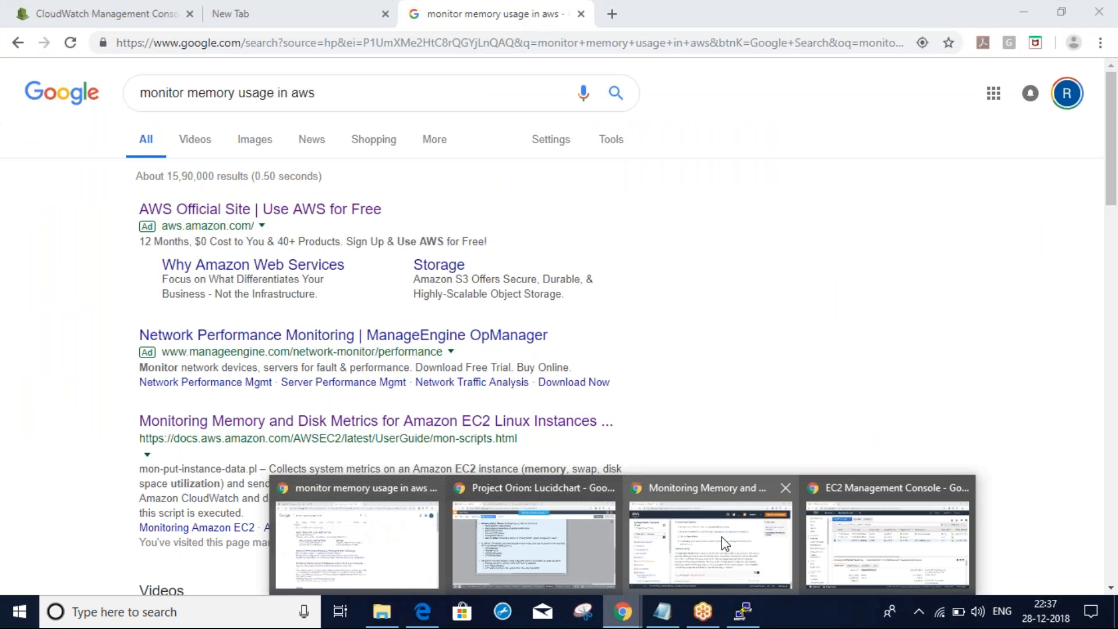
pyautogui.click(722, 537)
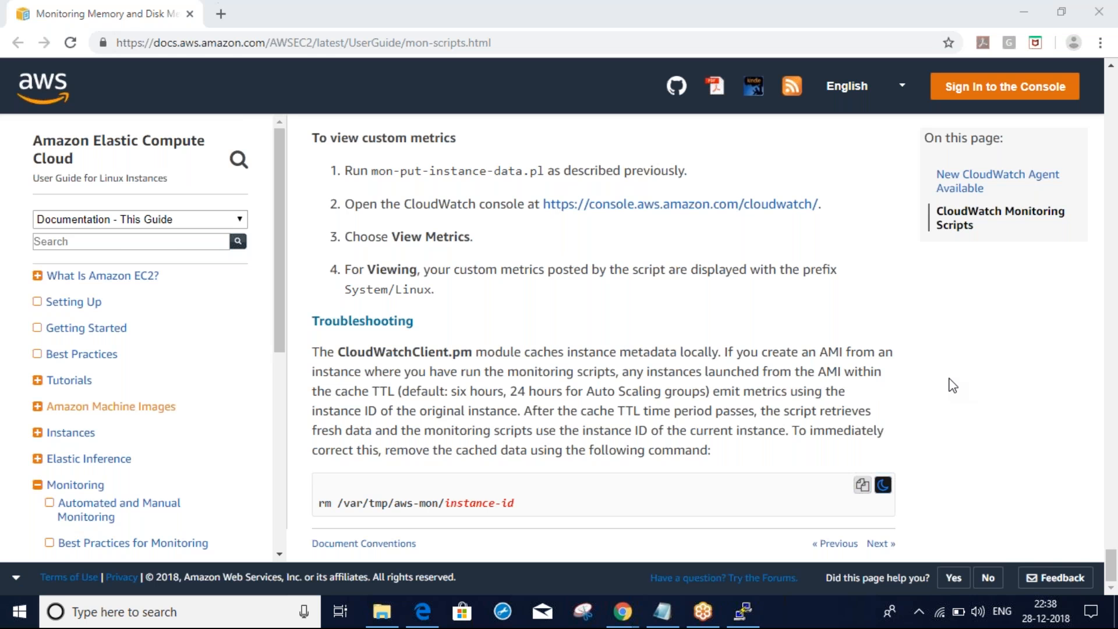
pyautogui.hotkey('alt', 'Tab')
pyautogui.hotkey('alt', 'Tab')
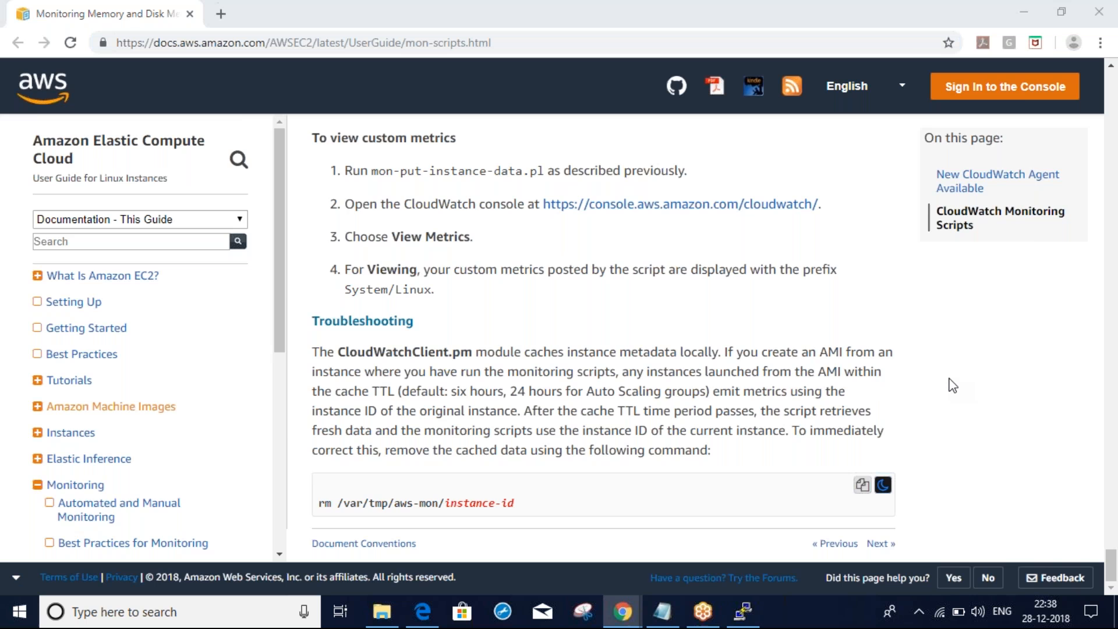
pyautogui.hotkey('alt', 'Tab')
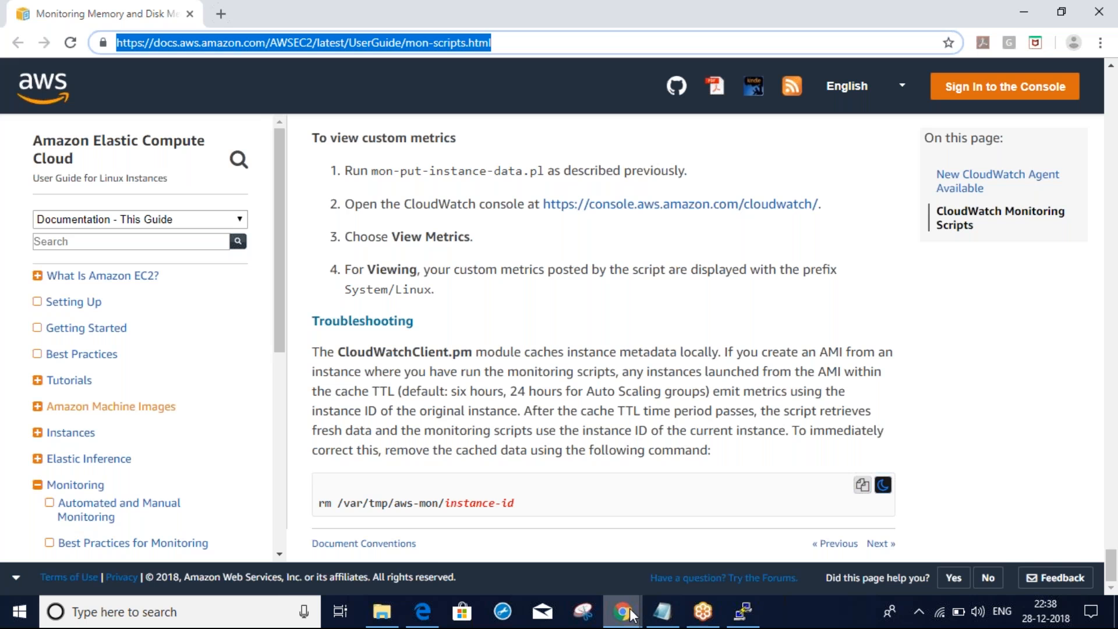
pyautogui.moveTo(630, 616)
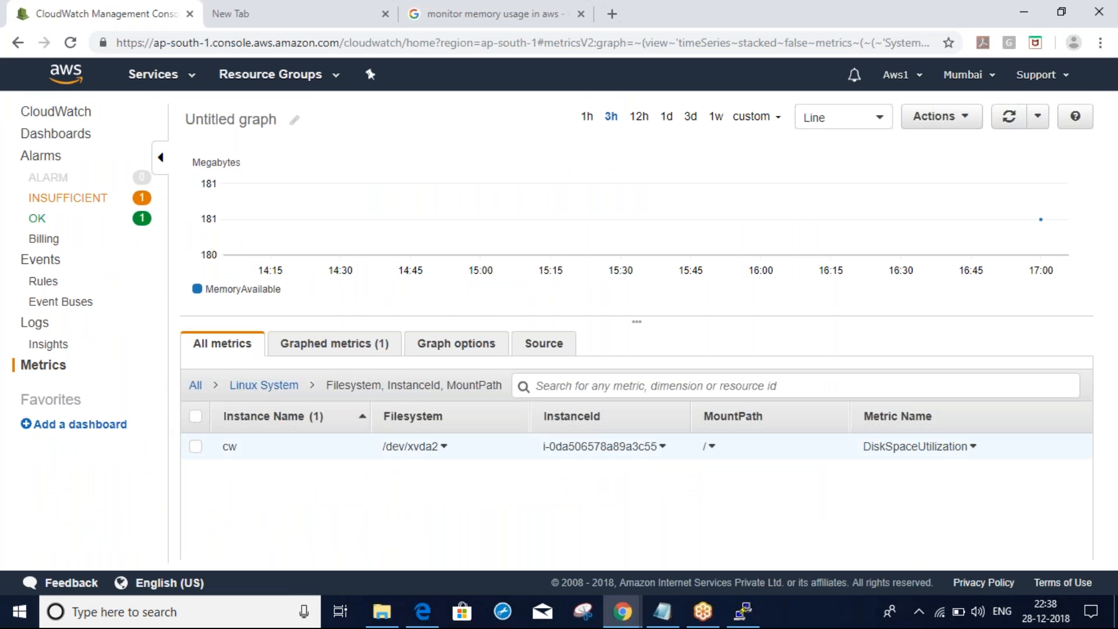
# Open testlog's eni-0a70fe757ad13b078-all stream and scroll through its ACCEPT OK flow log events
pyautogui.click(38, 329)
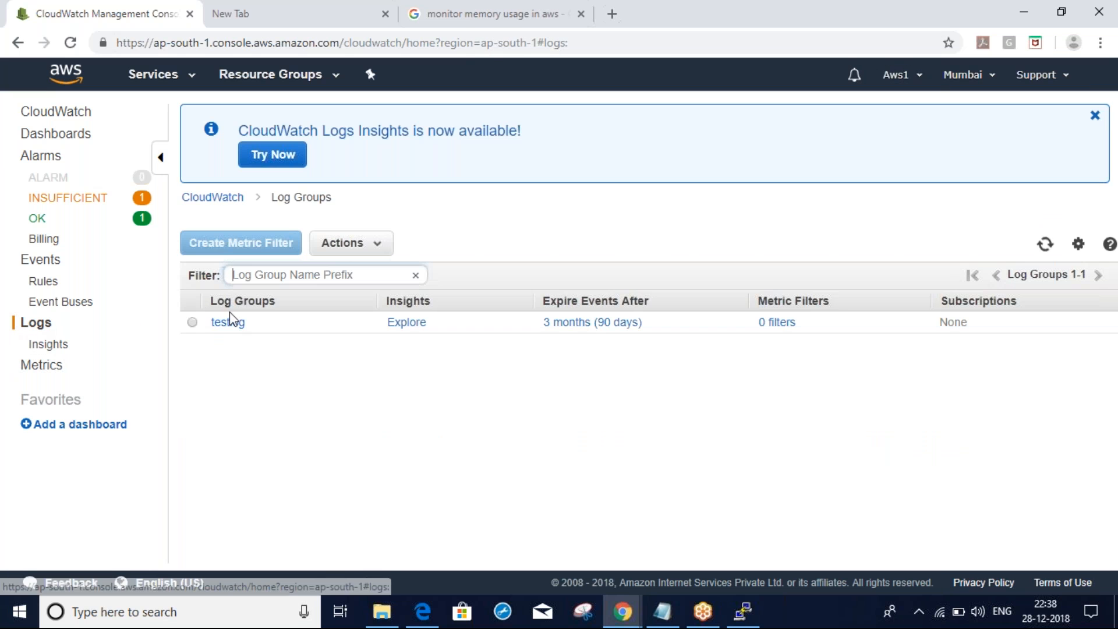
pyautogui.click(232, 320)
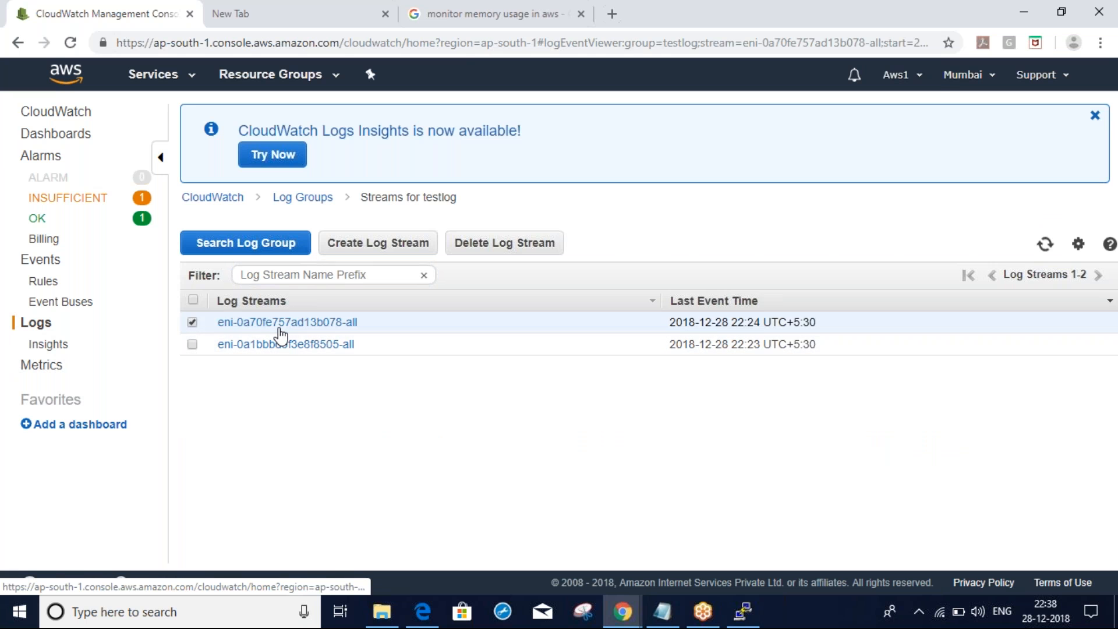
pyautogui.click(281, 327)
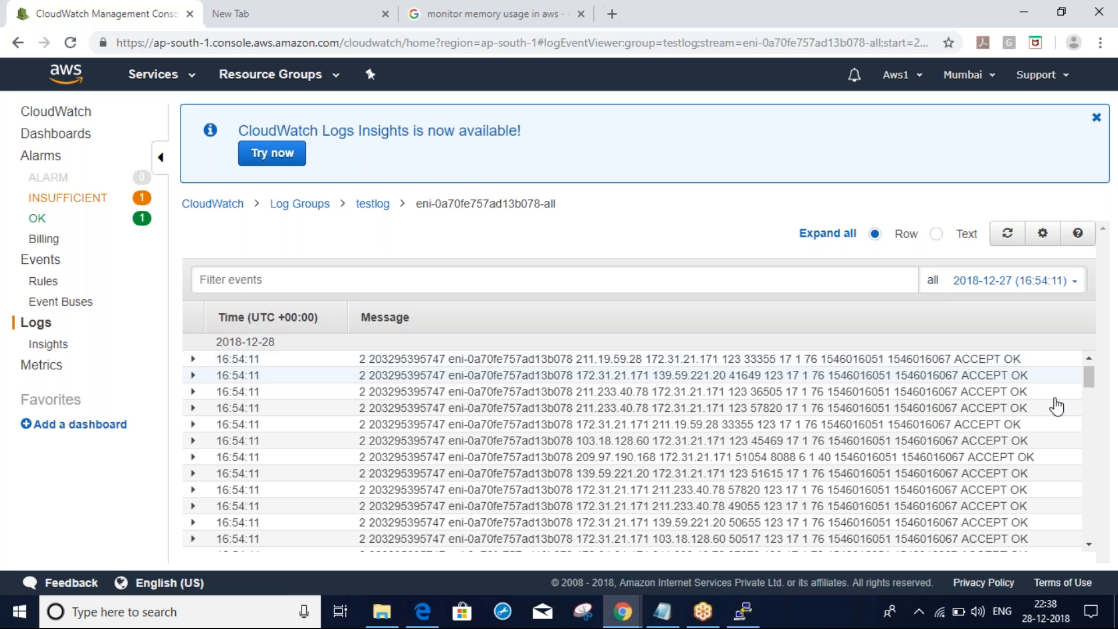
pyautogui.moveTo(1091, 386); pyautogui.dragTo(1091, 499)
pyautogui.click(749, 618)
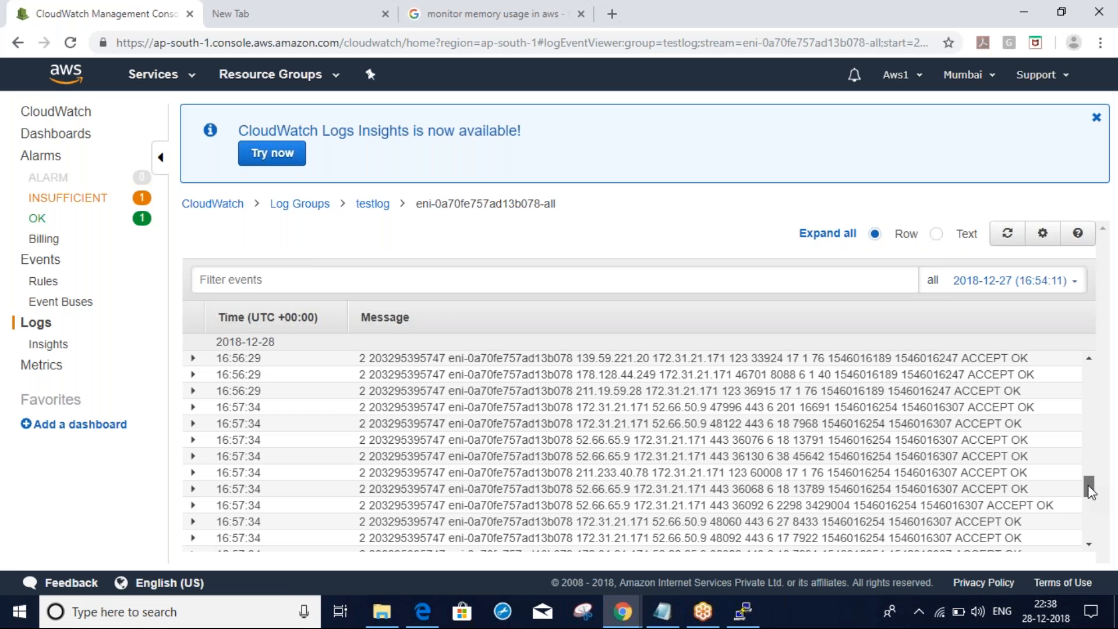
pyautogui.moveTo(1088, 485); pyautogui.dragTo(1093, 389)
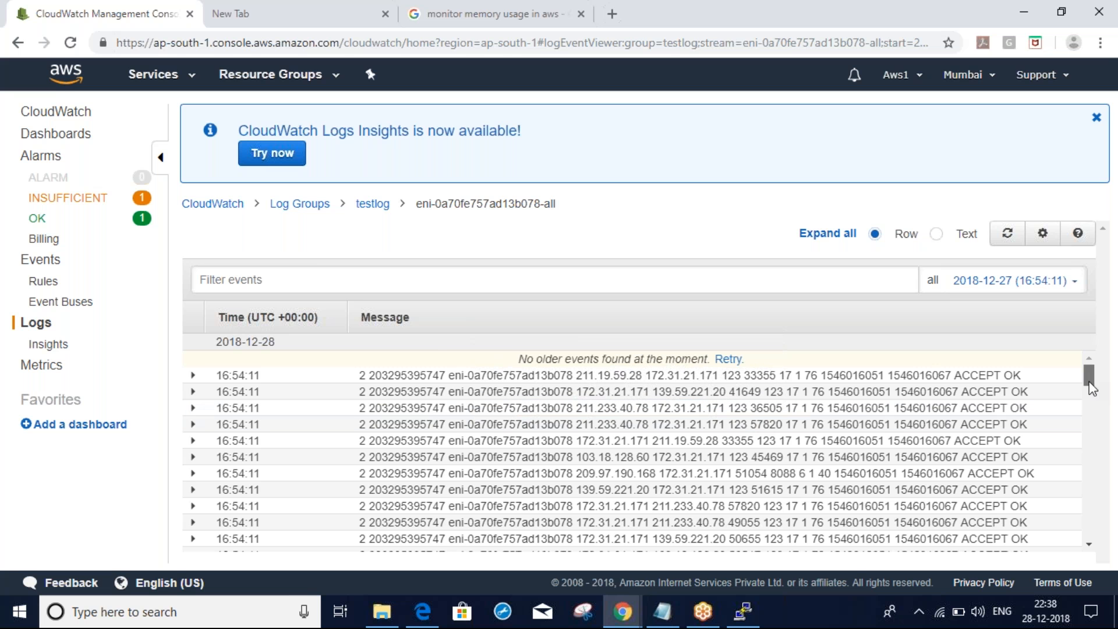
pyautogui.moveTo(1092, 389); pyautogui.dragTo(1082, 515)
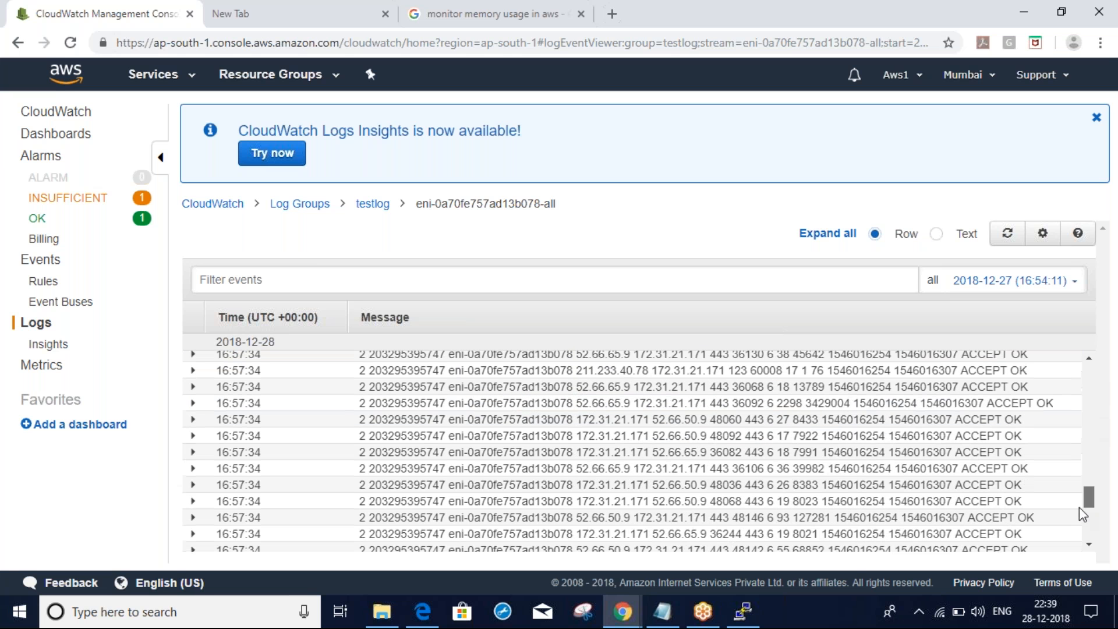
# Return to the Log Groups list, which shows only the testlog group
pyautogui.click(299, 203)
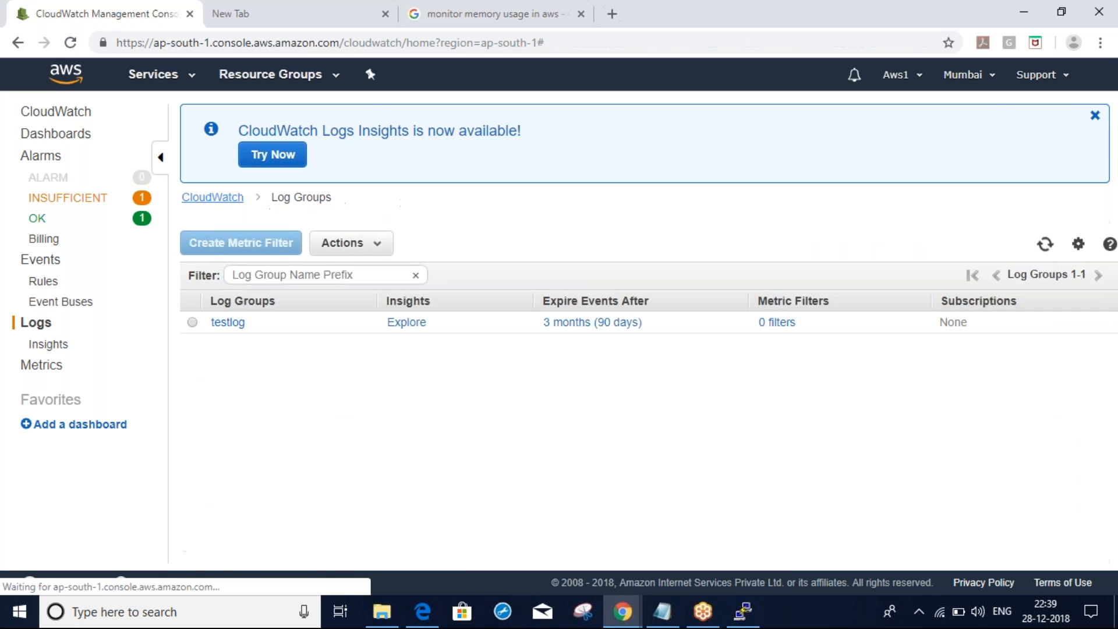
pyautogui.click(41, 326)
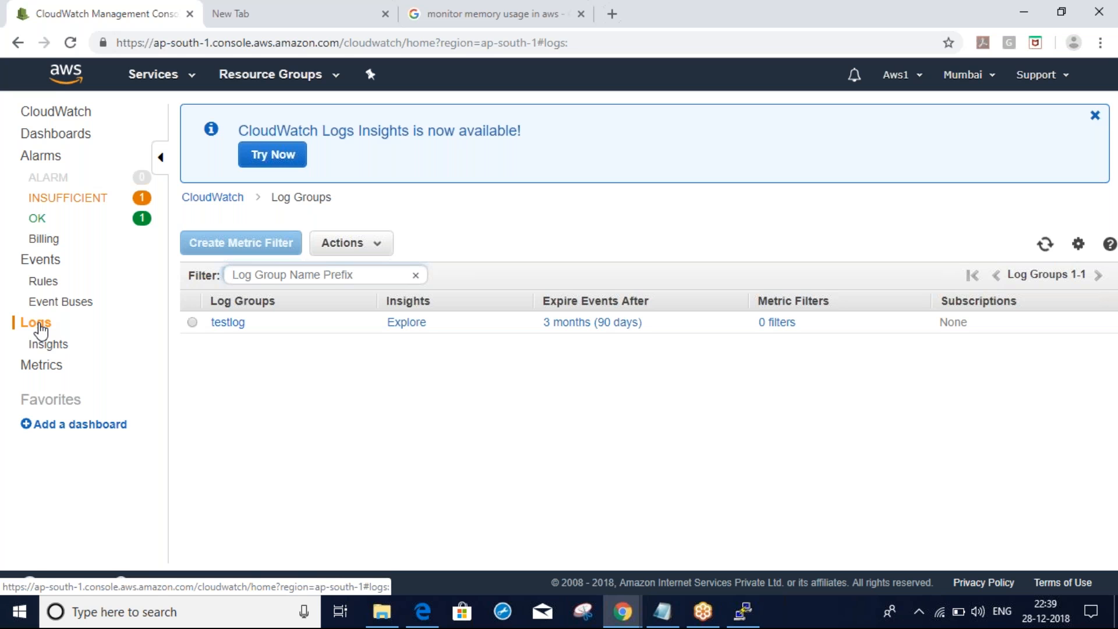
# In PuTTY, change into /var/log and list its files with ll
pyautogui.click(743, 611)
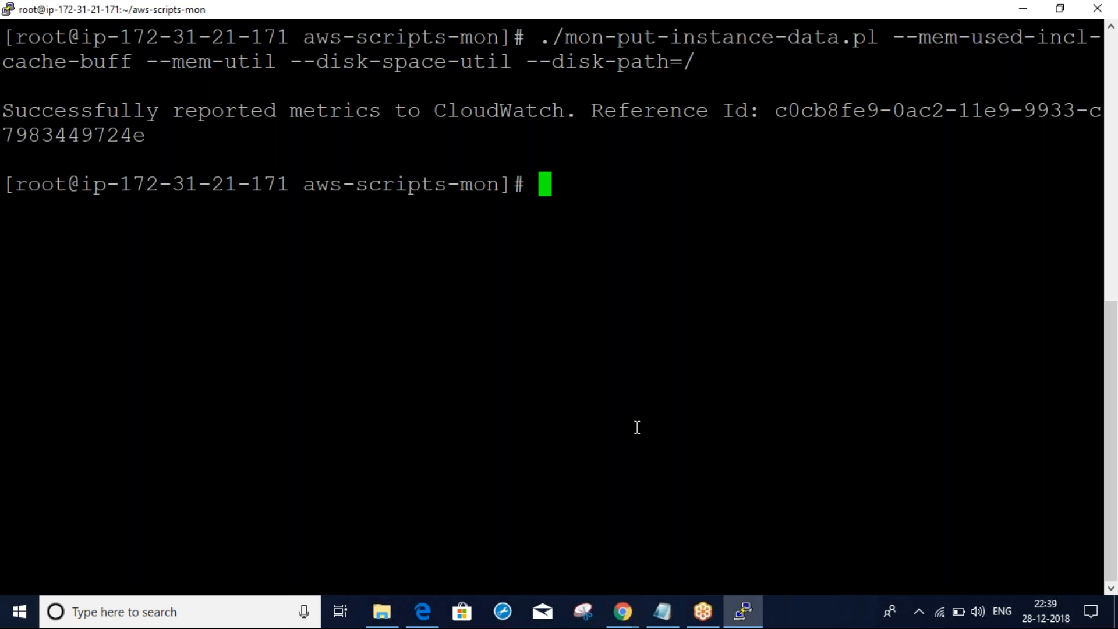
pyautogui.write('cd')
pyautogui.press('Return')
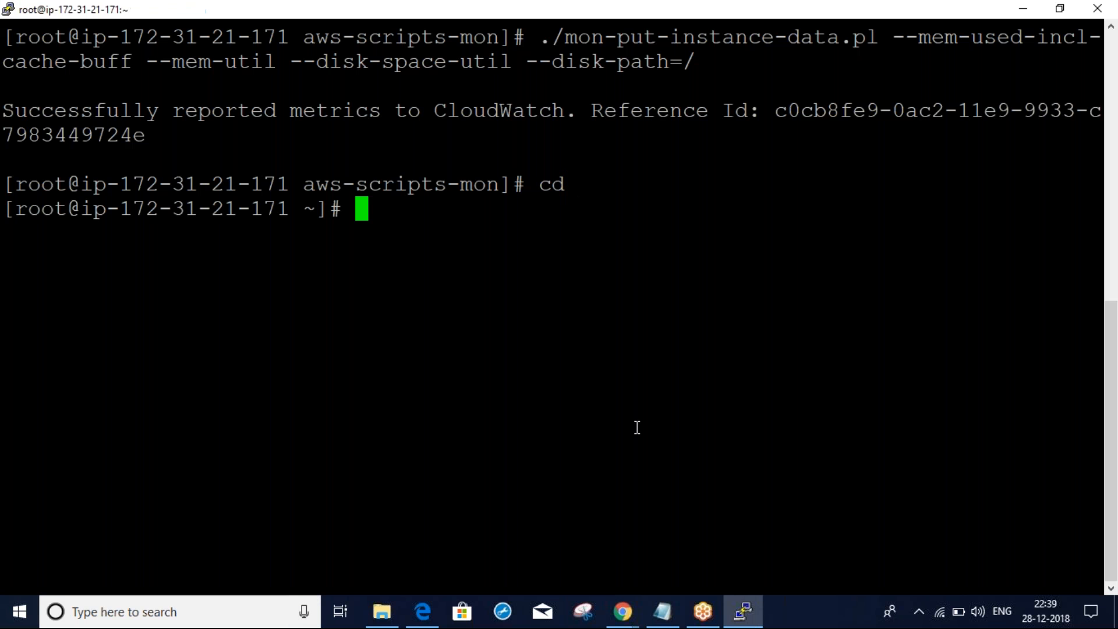
pyautogui.press('Return')
pyautogui.press('Return')
pyautogui.write('cd ')
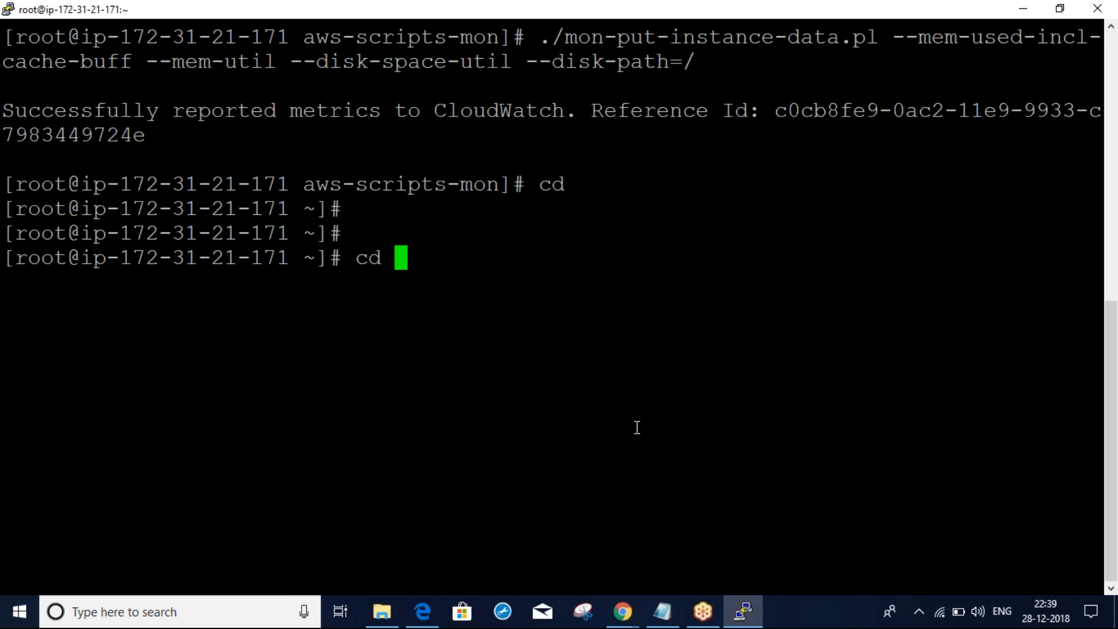
pyautogui.write('/var')
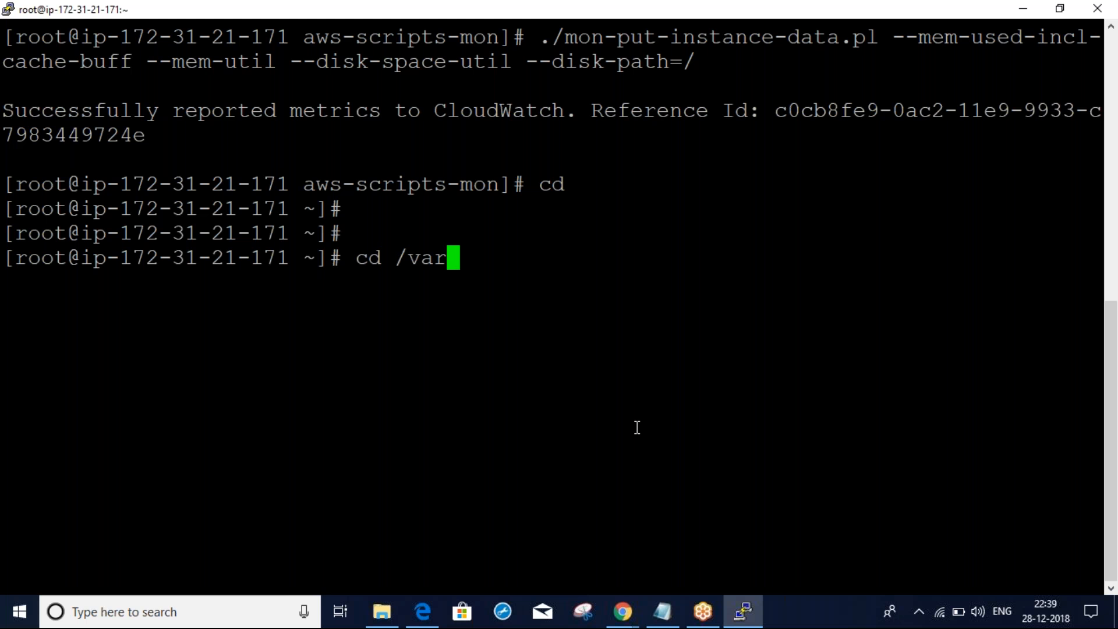
pyautogui.write('/log')
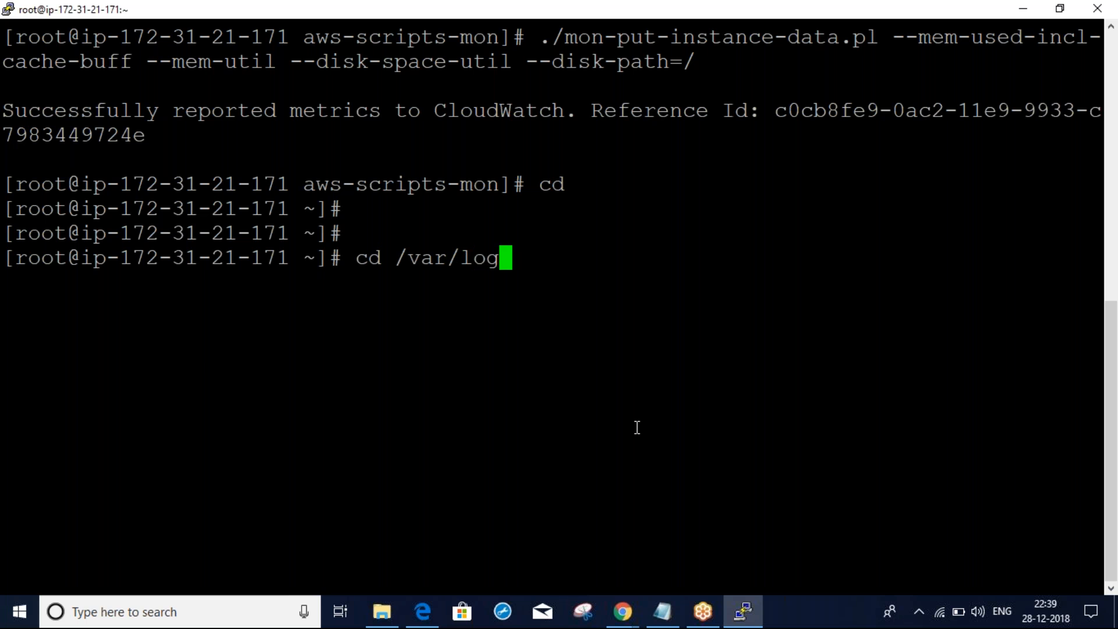
pyautogui.press('Return')
pyautogui.write('ll')
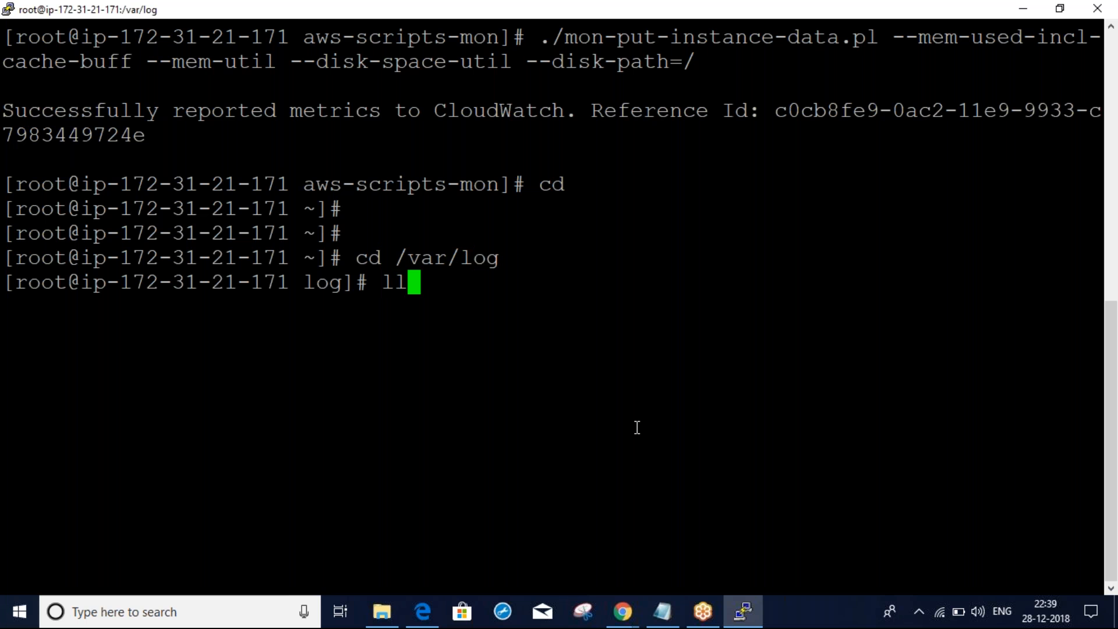
pyautogui.press('Return')
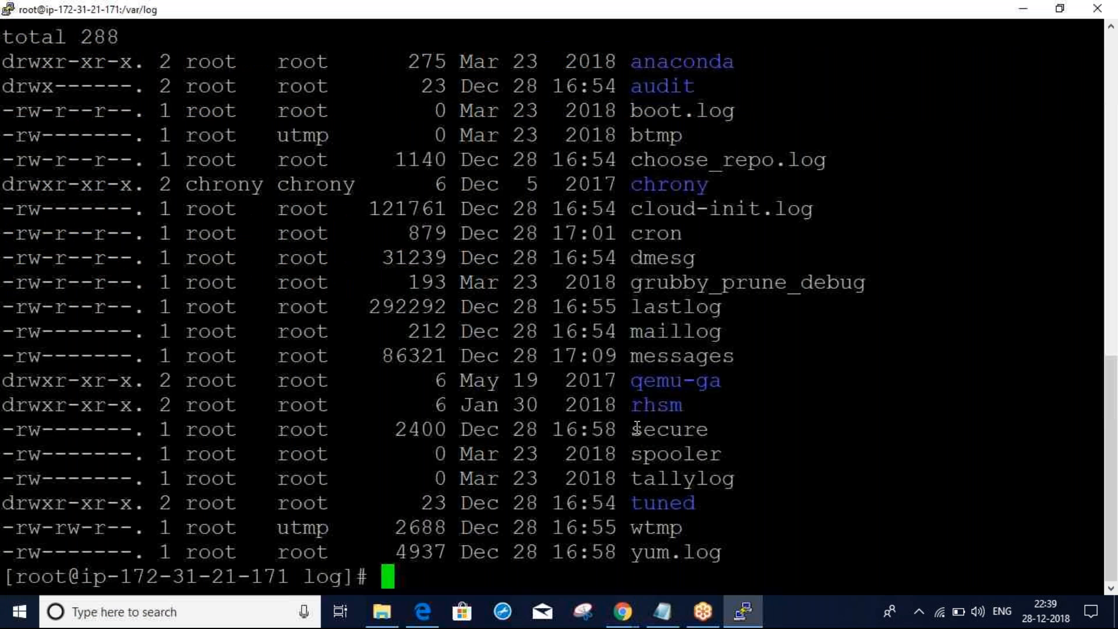
# Highlight the secure and other log files in the listing, then return to the CloudWatch log groups
pyautogui.doubleClick(637, 429)
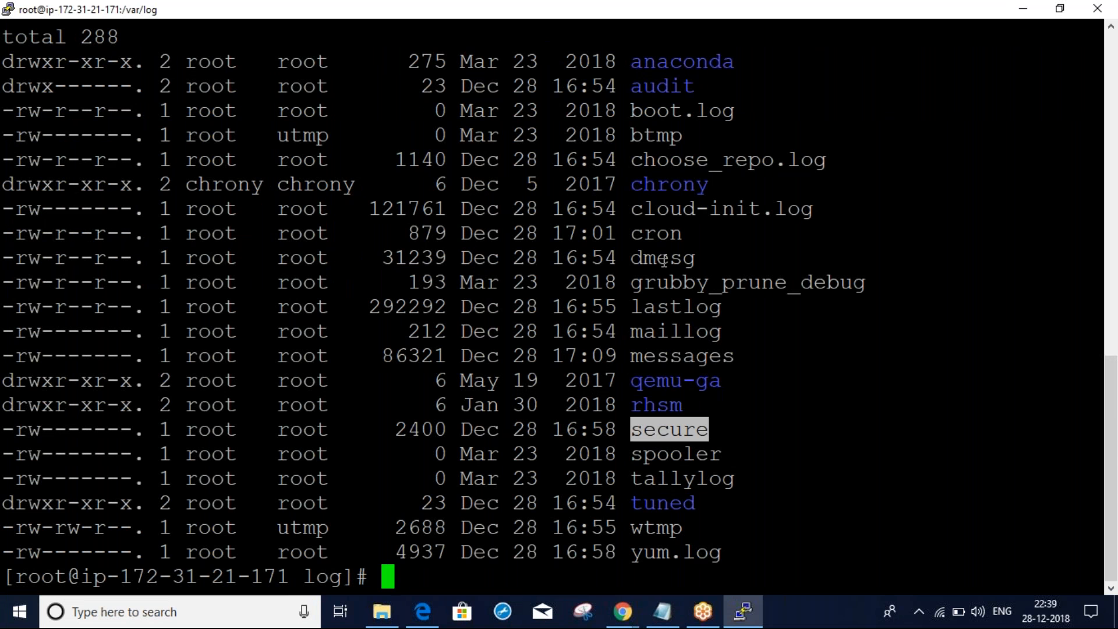
pyautogui.moveTo(725, 522); pyautogui.dragTo(588, 137)
pyautogui.click(751, 336)
pyautogui.hotkey('alt', 'Tab')
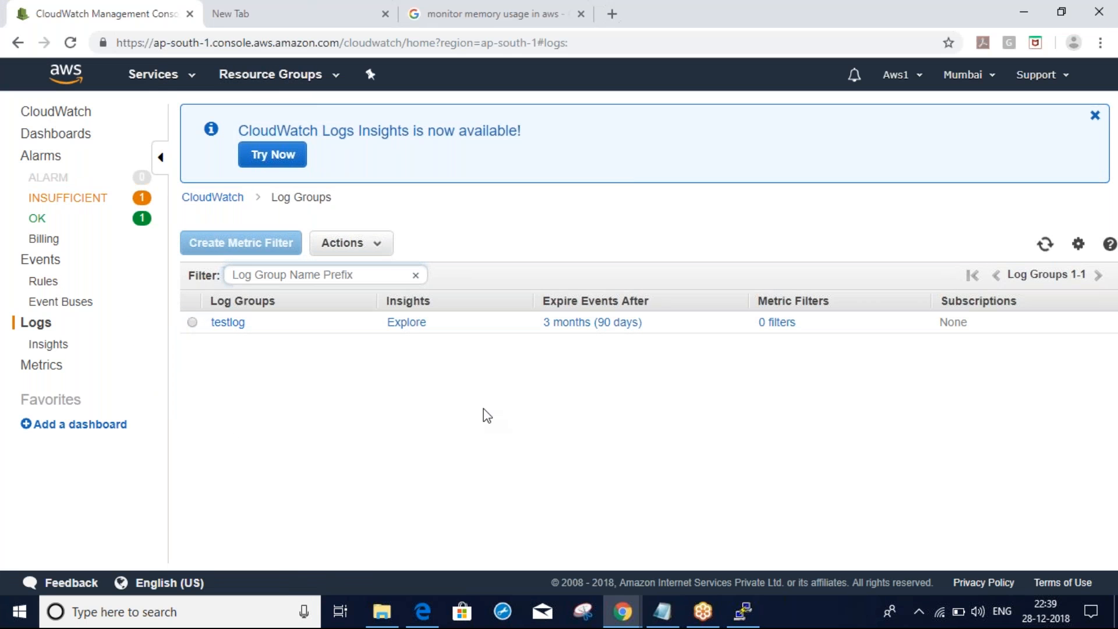
pyautogui.hotkey('alt', 'Tab')
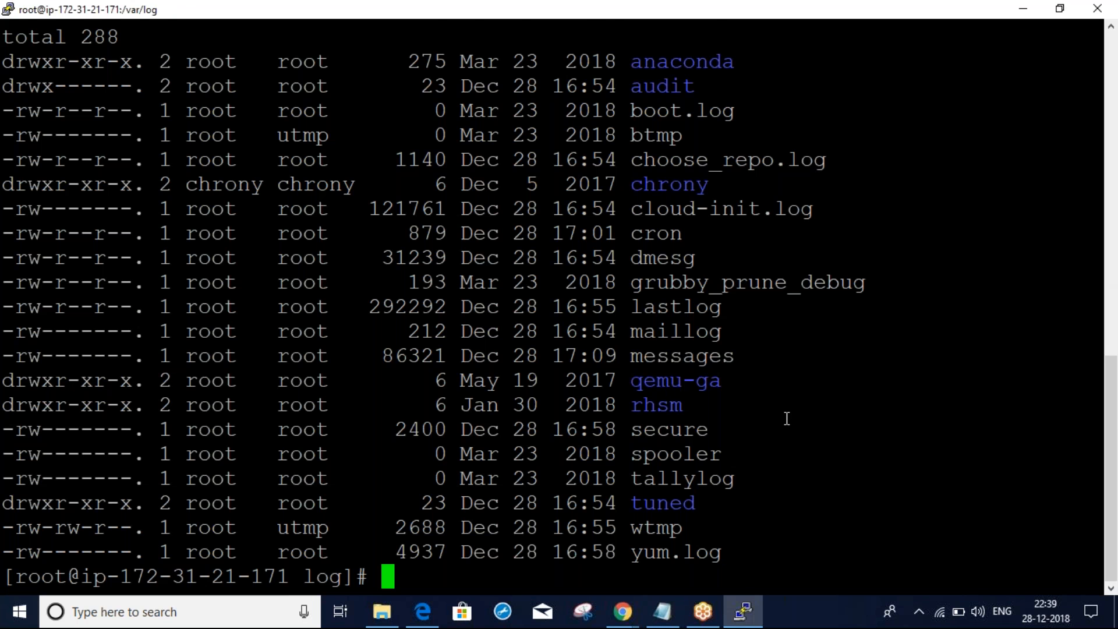
pyautogui.press('Return')
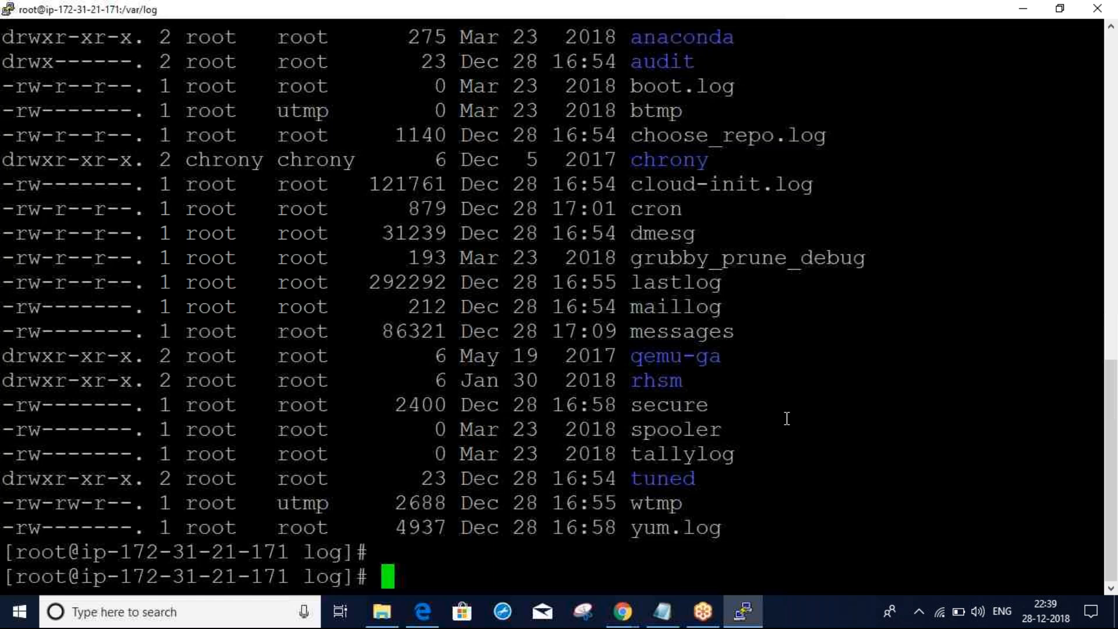
pyautogui.hotkey('alt', 'Tab')
pyautogui.hotkey('alt', 'Tab')
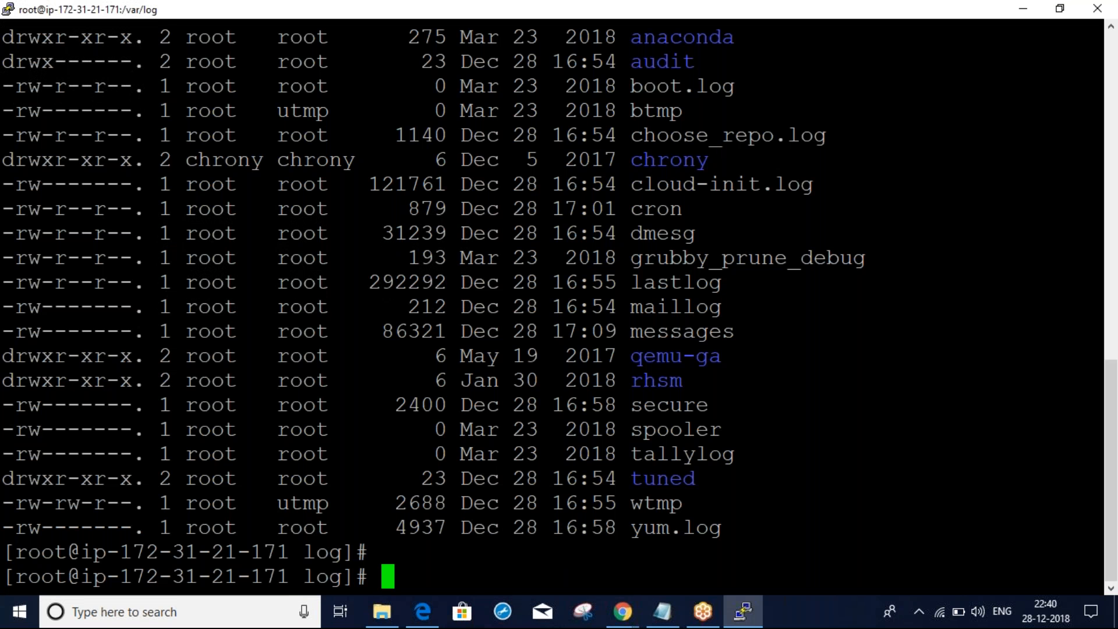
pyautogui.hotkey('alt', 'Tab')
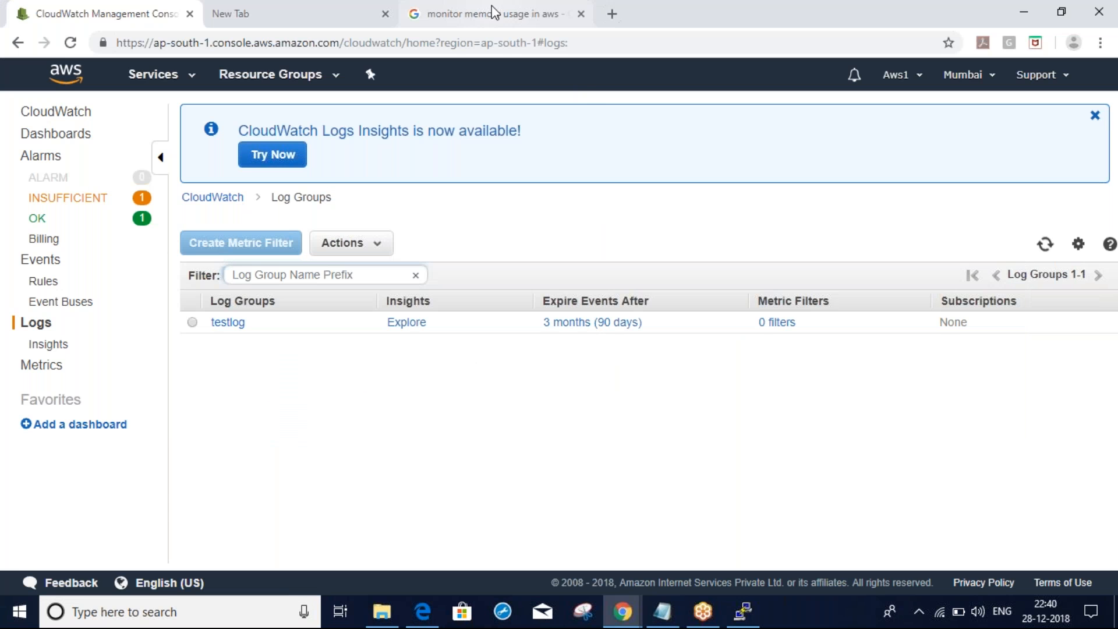
# Search Google for 'monitor linux server logs in aws cloudwatch'
pyautogui.click(493, 11)
pyautogui.click(344, 90)
pyautogui.hotkey('ctrl', 'a')
pyautogui.write('aws ')
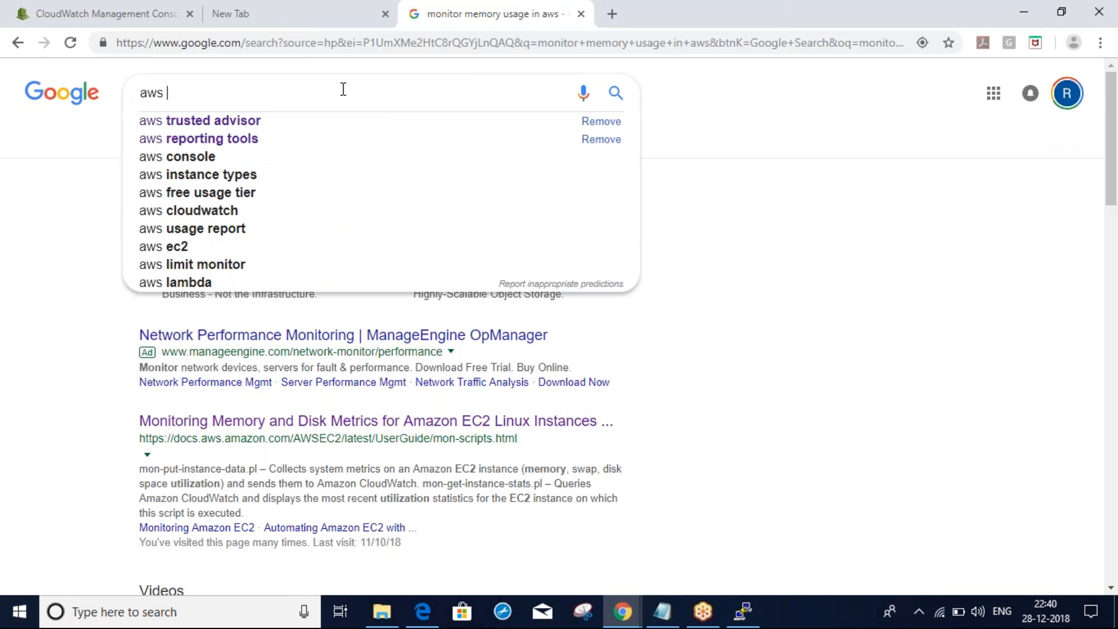
pyautogui.write('se')
pyautogui.press('BackSpace')
pyautogui.press('BackSpace')
pyautogui.press('BackSpace')
pyautogui.press('BackSpace')
pyautogui.press('BackSpace')
pyautogui.press('BackSpace')
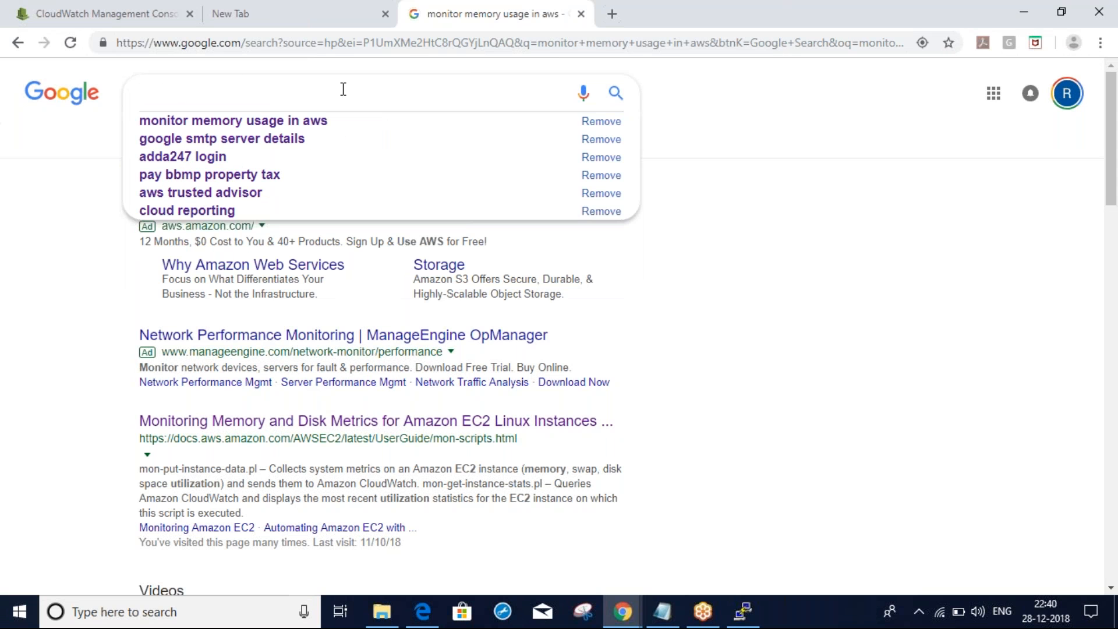
pyautogui.write('se')
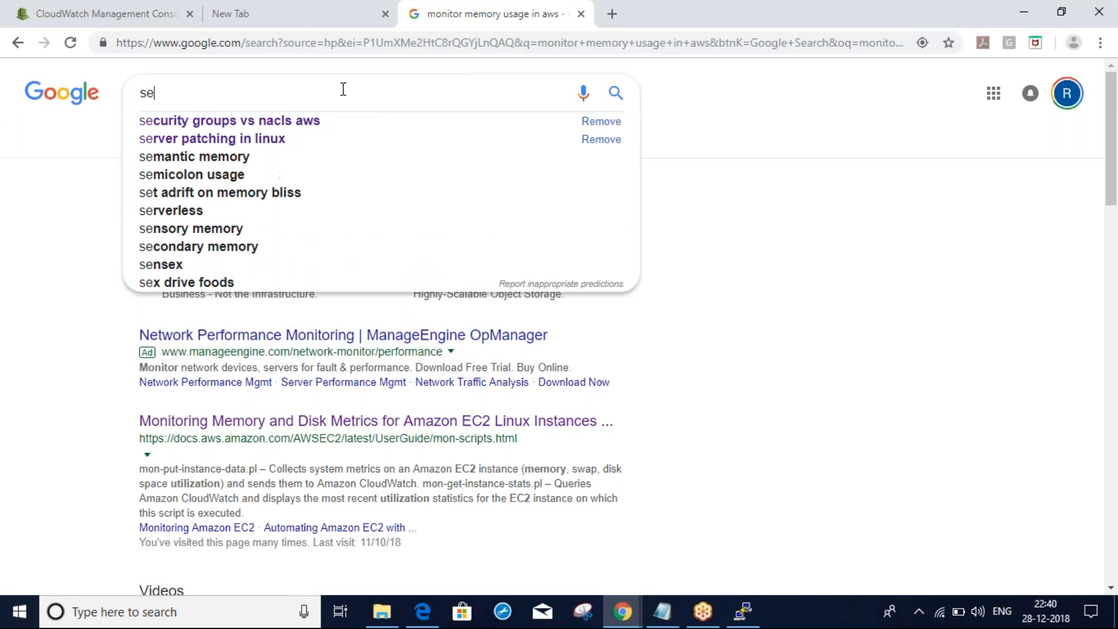
pyautogui.write('rver')
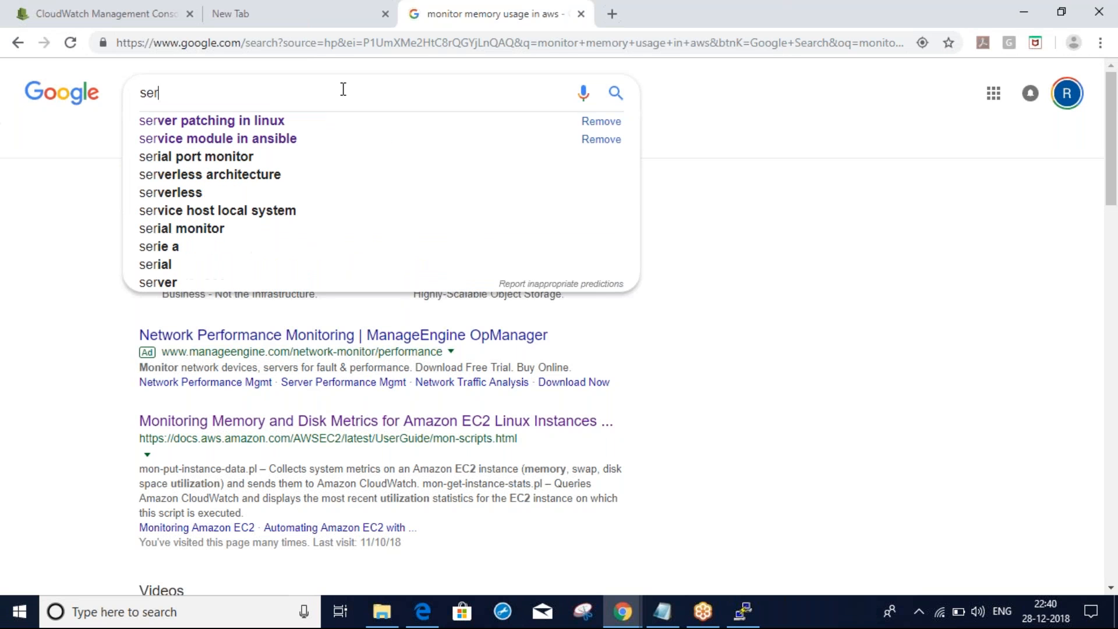
pyautogui.press('BackSpace')
pyautogui.press('BackSpace')
pyautogui.press('BackSpace')
pyautogui.press('BackSpace')
pyautogui.press('BackSpace')
pyautogui.press('BackSpace')
pyautogui.write('moni')
pyautogui.press('Down')
pyautogui.press('Down')
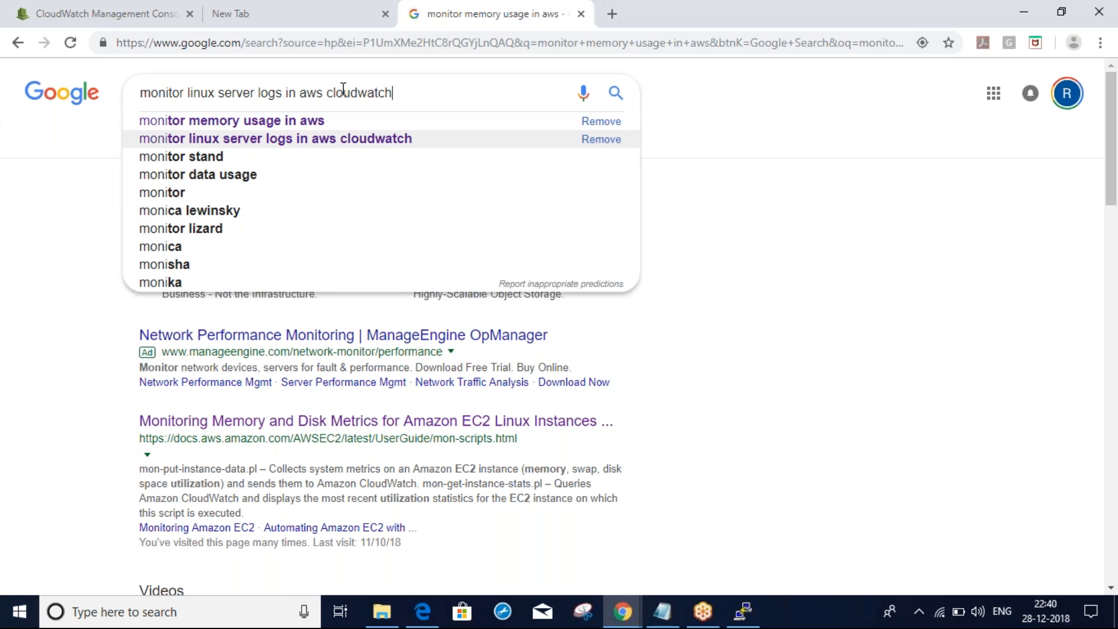
pyautogui.press('Return')
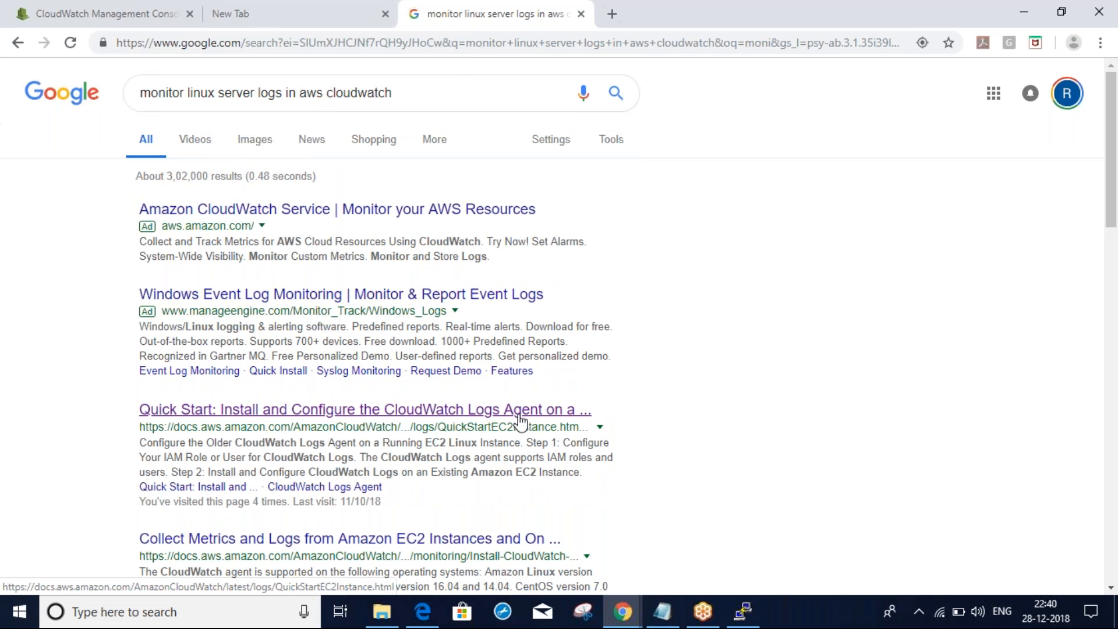
# Open the CloudWatch Logs Agent Quick Start result in a new tab
pyautogui.click(498, 414)
pyautogui.rightClick(498, 413)
pyautogui.click(547, 427)
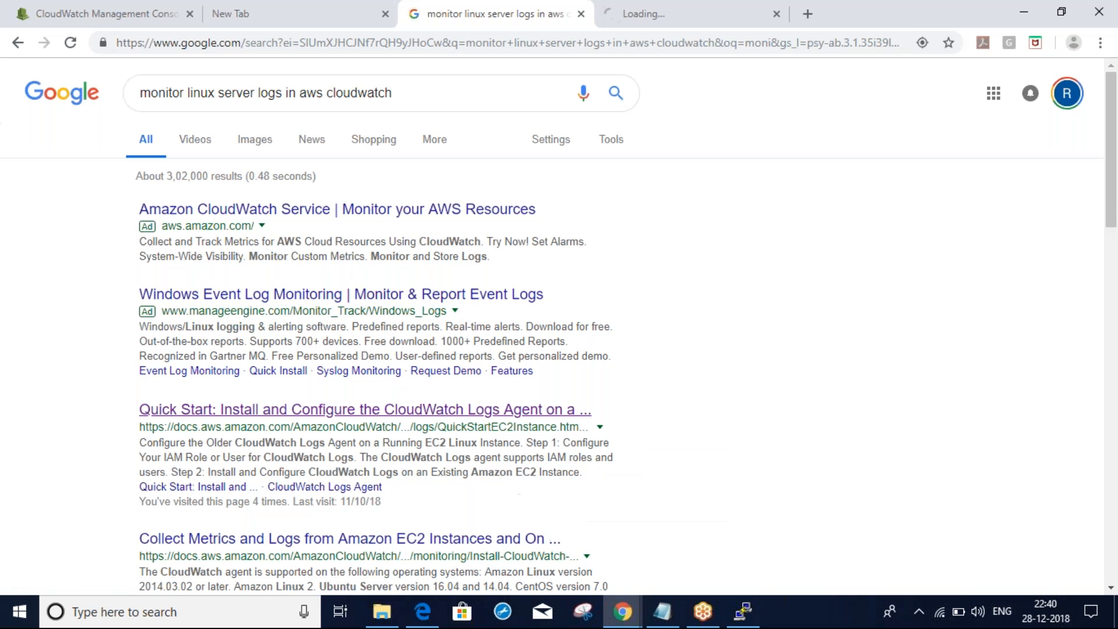
pyautogui.scroll(-1, 901, 418)
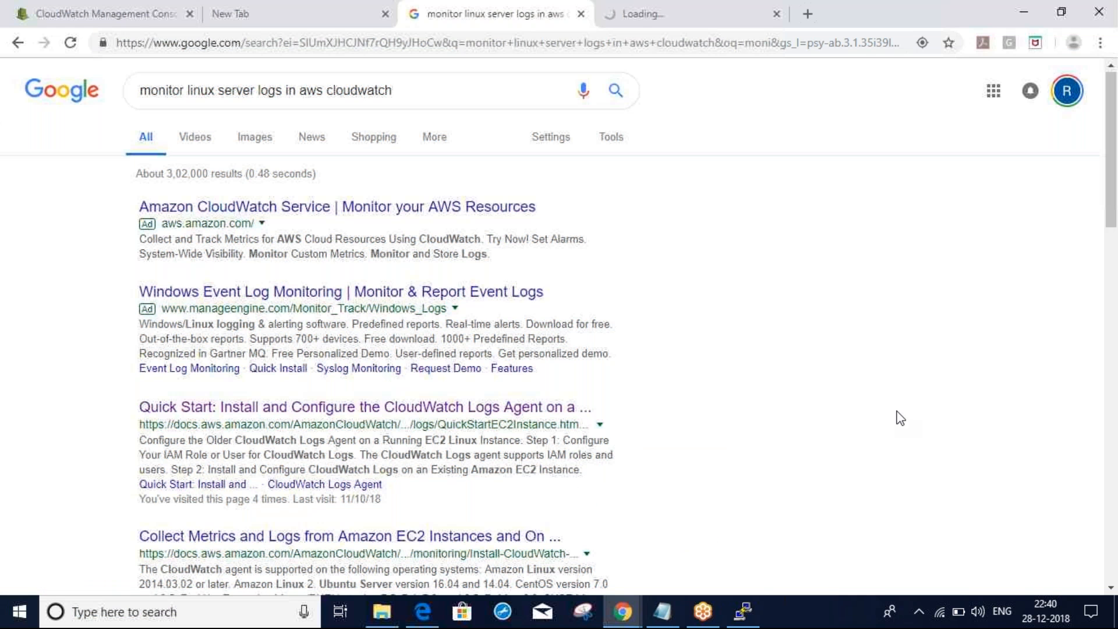
pyautogui.scroll(-1, 901, 418)
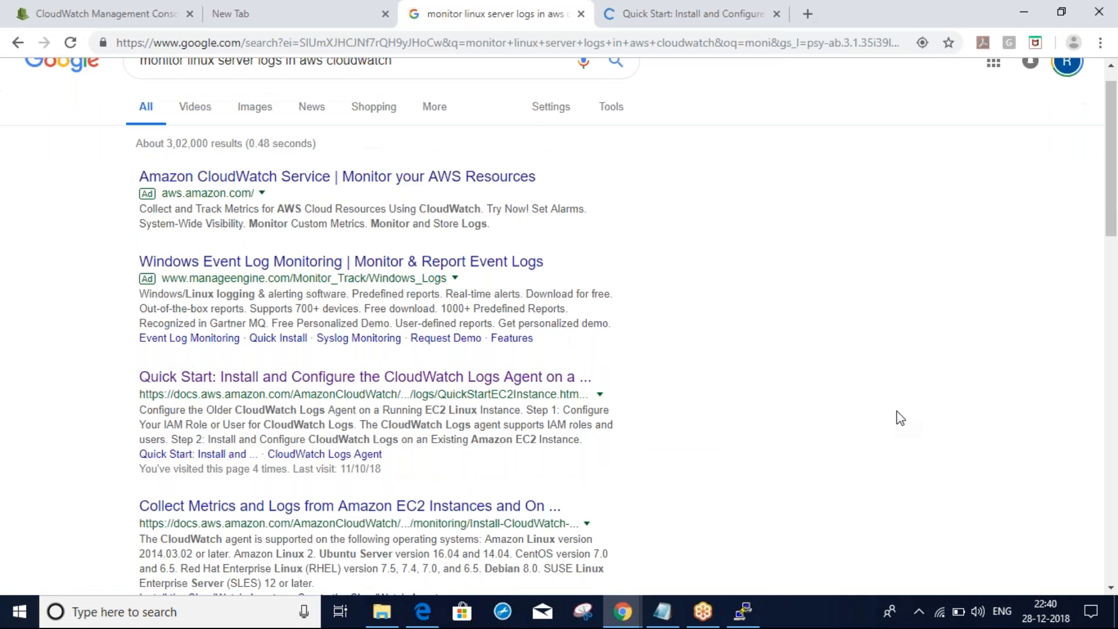
pyautogui.scroll(-4, 900, 417)
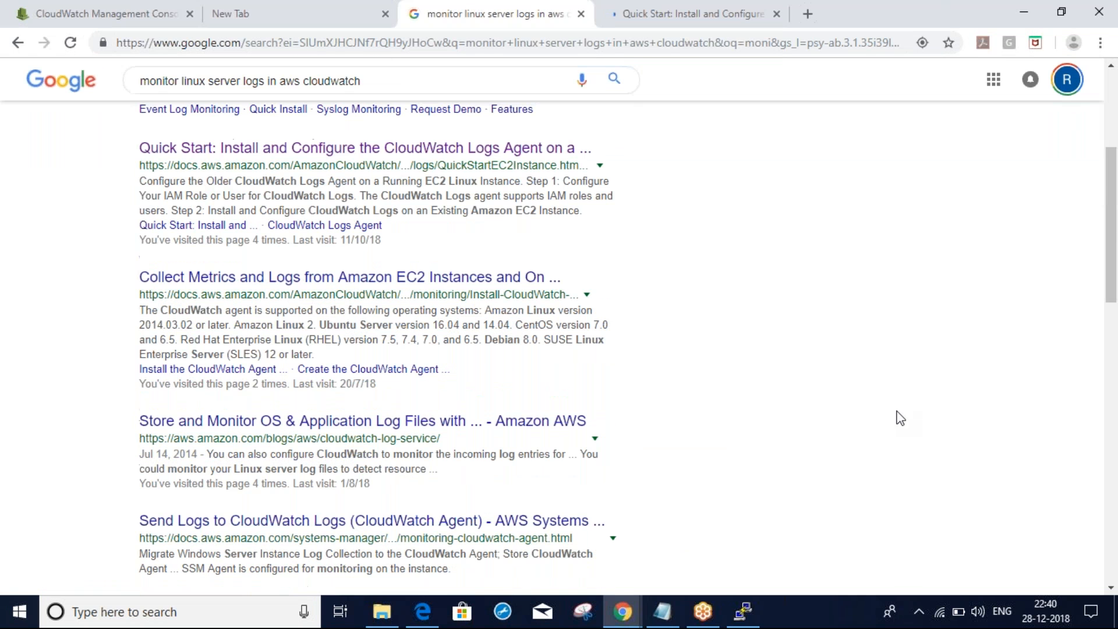
# Switch to the Quick Start tab and scroll down through the Logs agent guide
pyautogui.click(660, 12)
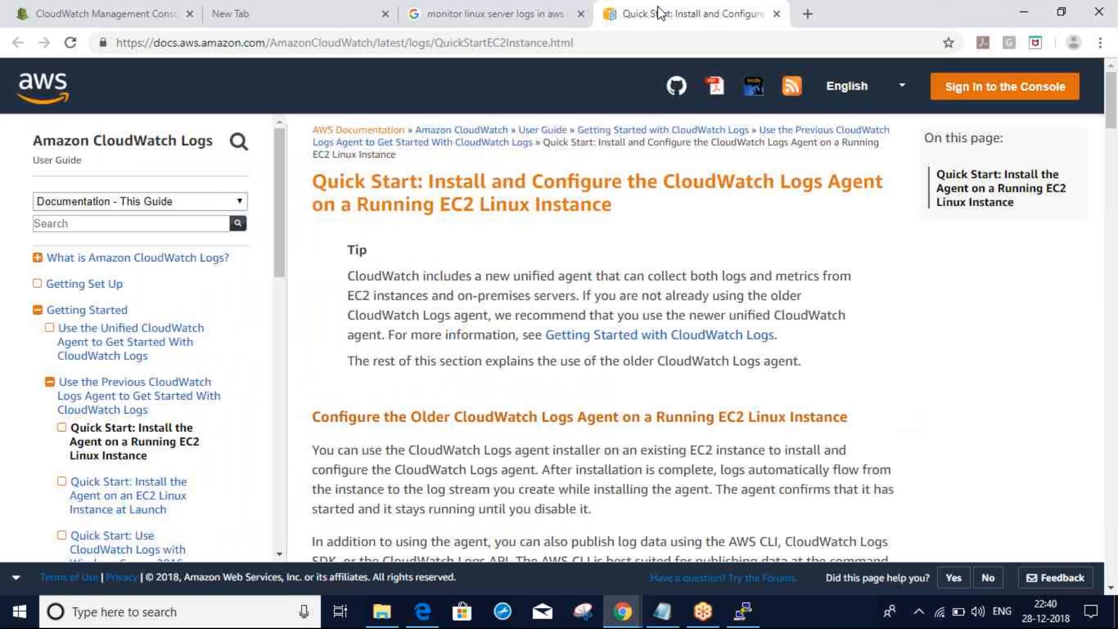
pyautogui.scroll(-14, 432, 332)
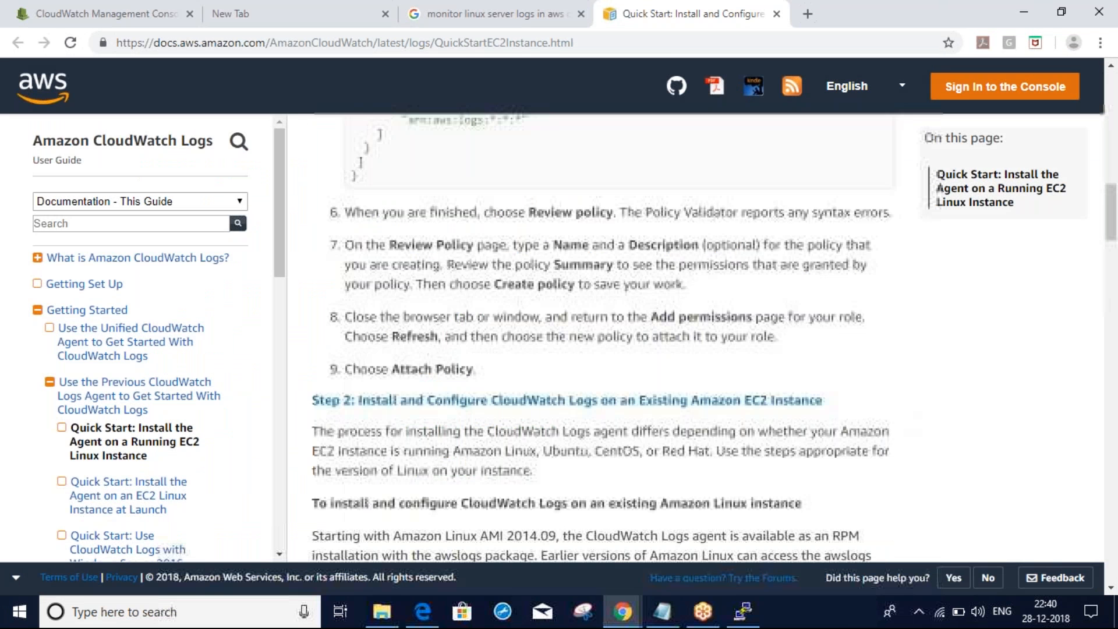
pyautogui.scroll(-2, 599, 338)
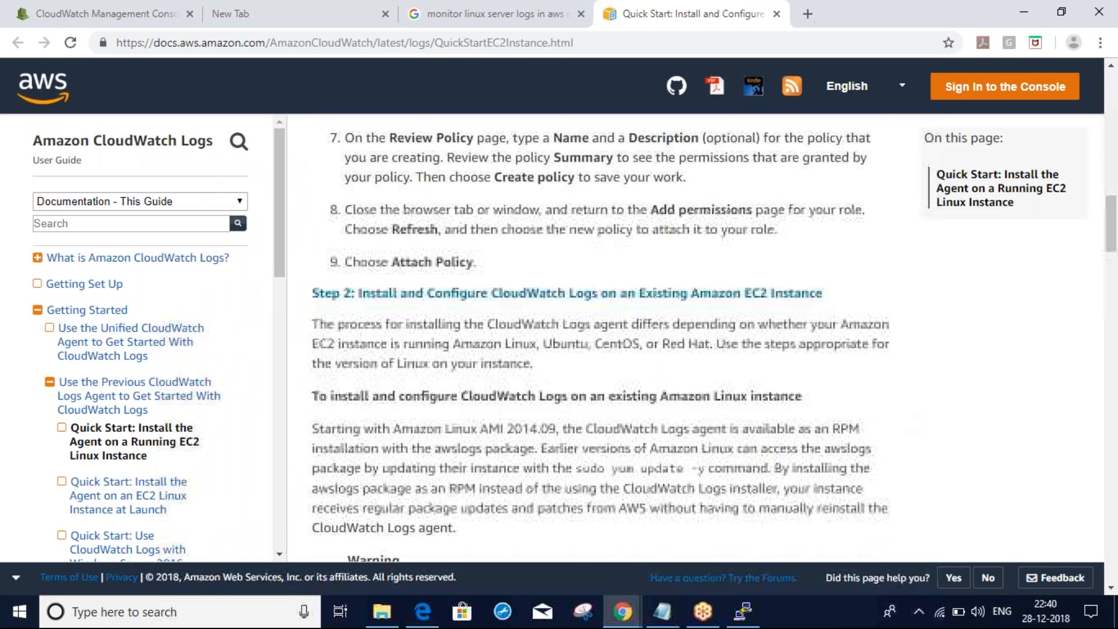
pyautogui.scroll(-12, 600, 338)
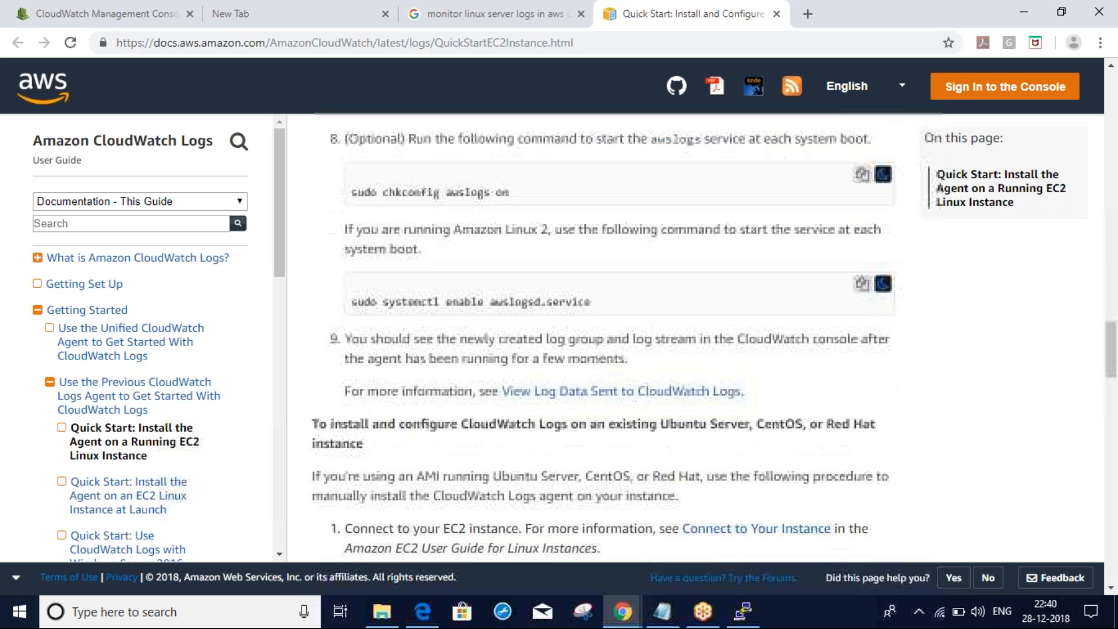
pyautogui.scroll(-1, 600, 338)
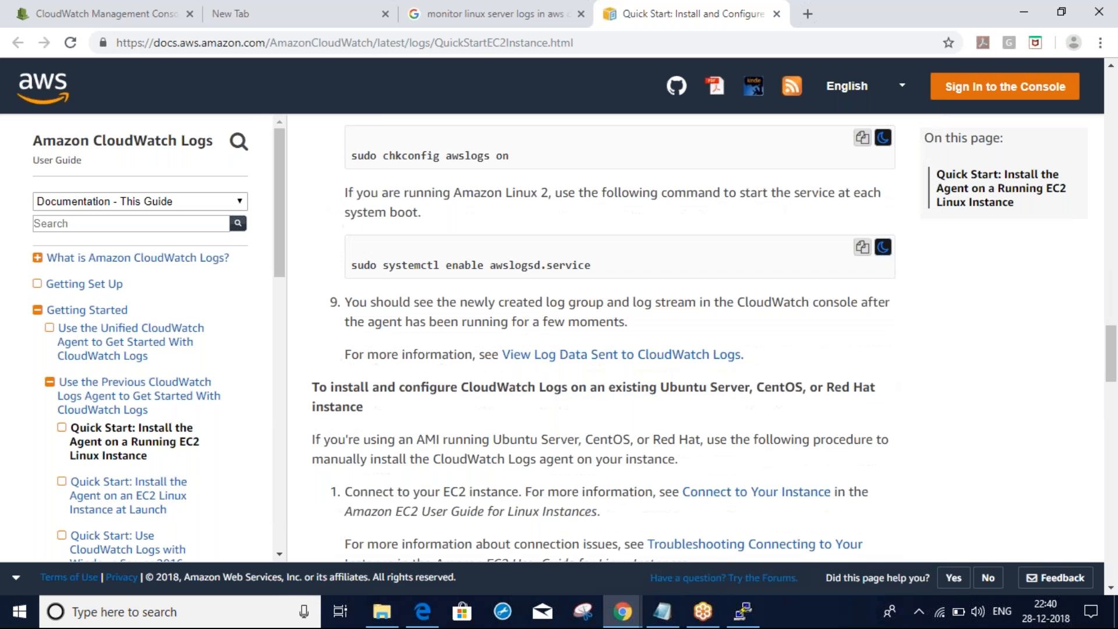
pyautogui.scroll(-7, 600, 338)
pyautogui.scroll(-8, 600, 338)
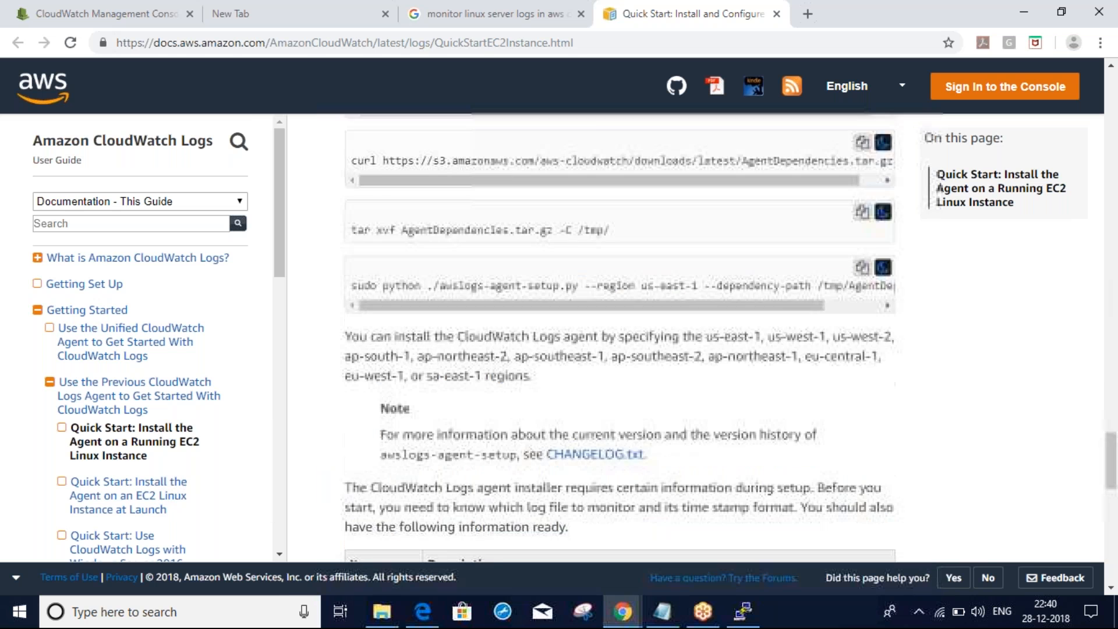
pyautogui.scroll(-2, 600, 338)
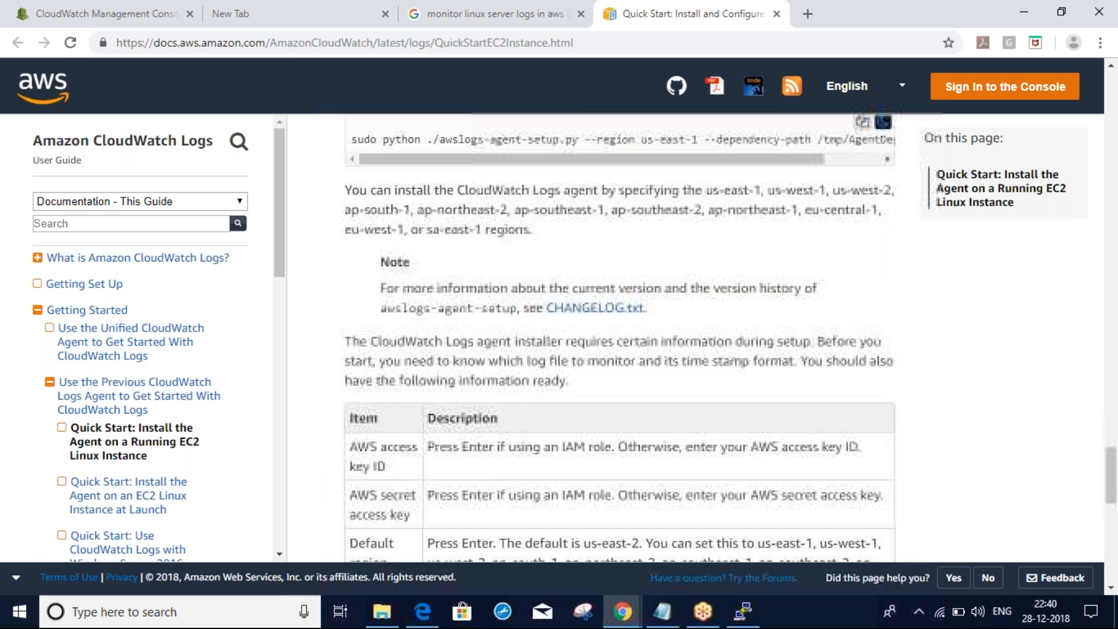
pyautogui.scroll(-5, 600, 338)
pyautogui.scroll(-2, 1114, 550)
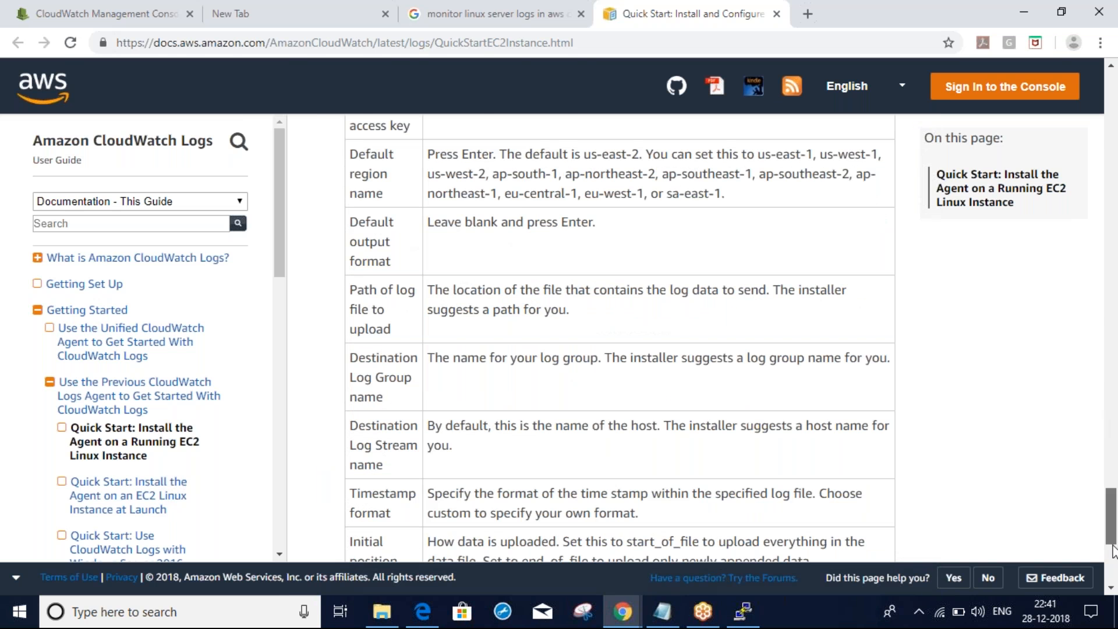
pyautogui.scroll(-3, 1112, 524)
# Scroll back to Step 2 on installing CloudWatch Logs on an existing EC2 instance and scroll the sidebar
pyautogui.moveTo(1111, 491); pyautogui.dragTo(1111, 402)
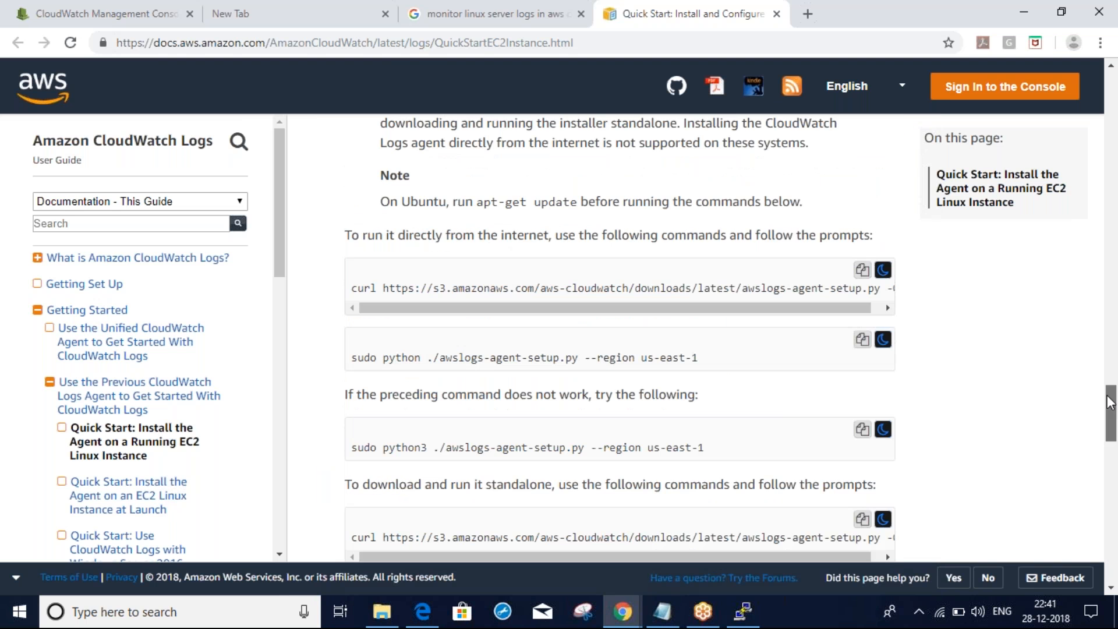
pyautogui.moveTo(1110, 402); pyautogui.dragTo(1061, 220)
pyautogui.moveTo(632, 334); pyautogui.dragTo(724, 334)
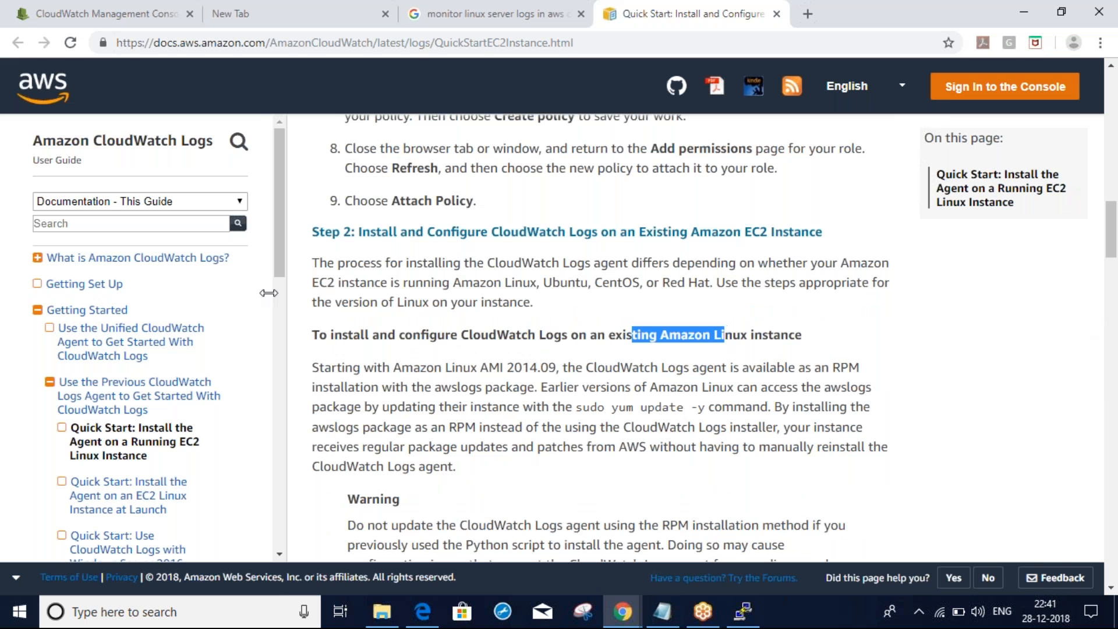
pyautogui.moveTo(281, 276); pyautogui.dragTo(281, 330)
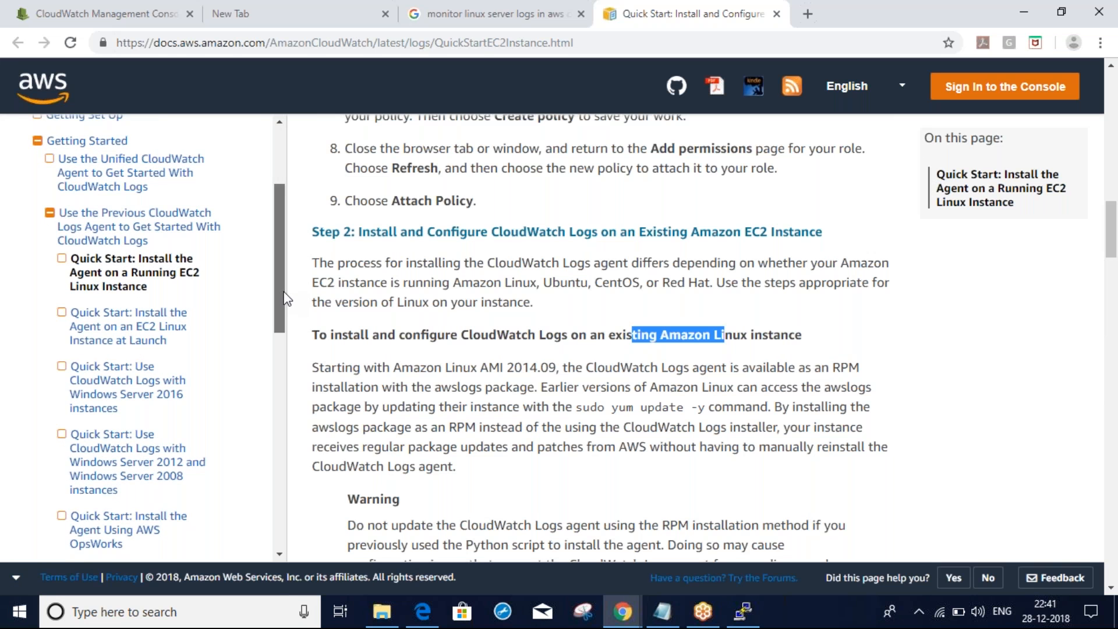
pyautogui.moveTo(284, 306); pyautogui.dragTo(284, 330)
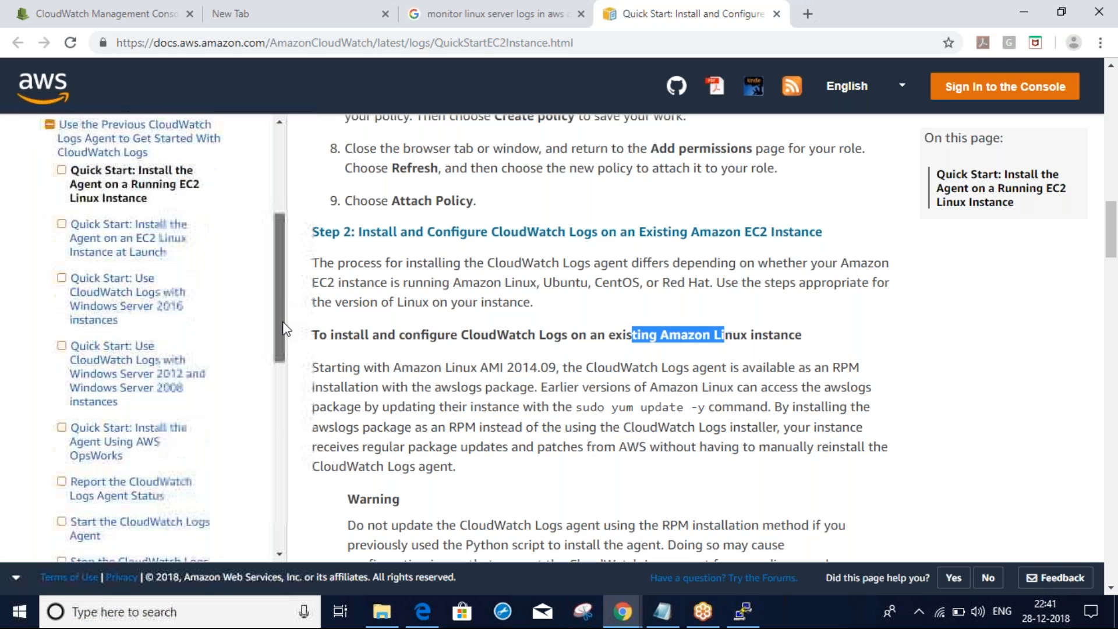
pyautogui.moveTo(284, 345); pyautogui.dragTo(285, 311)
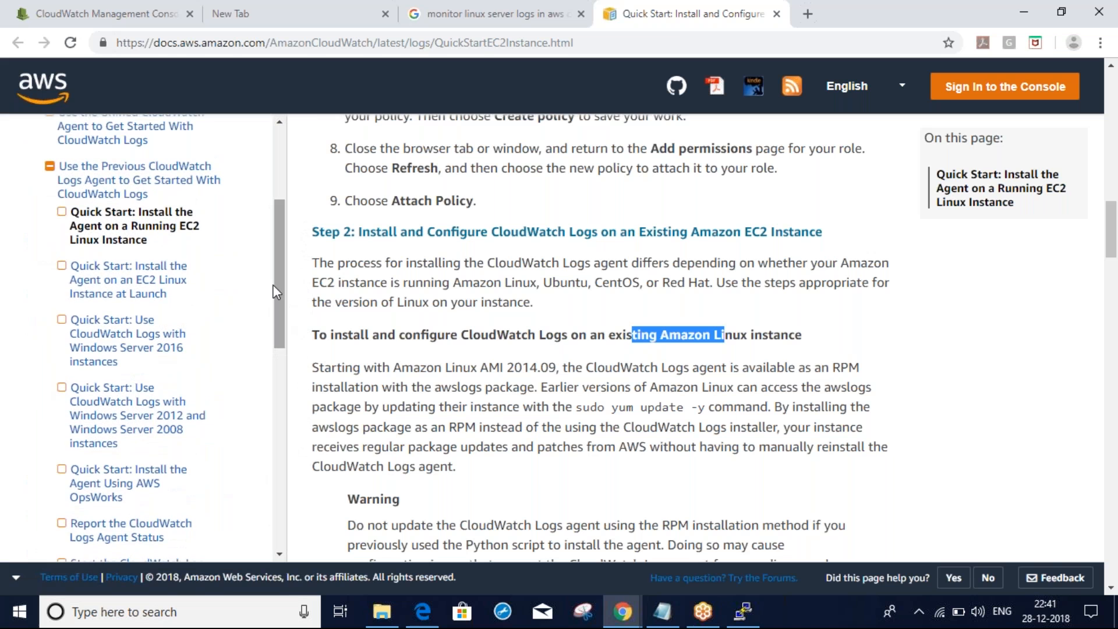
pyautogui.click(139, 175)
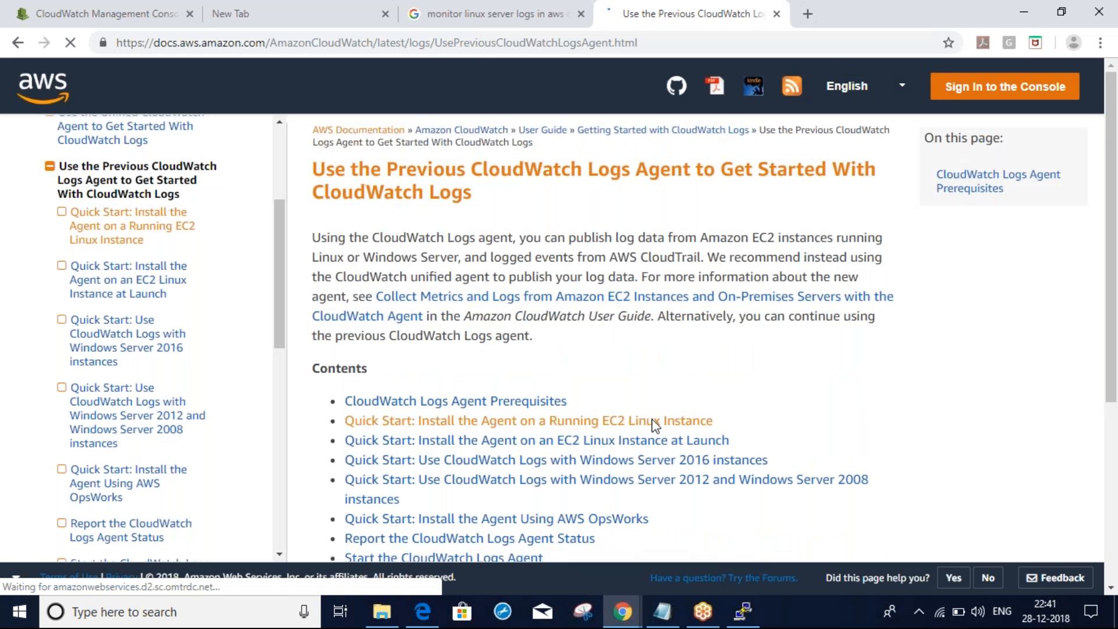
pyautogui.scroll(-2, 588, 327)
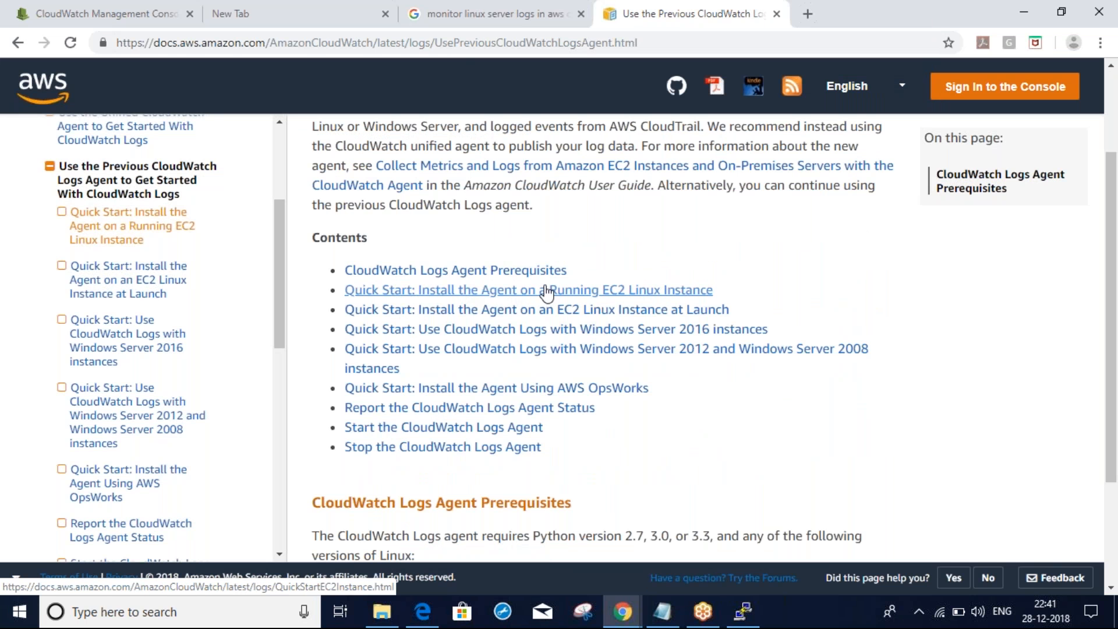
pyautogui.click(609, 291)
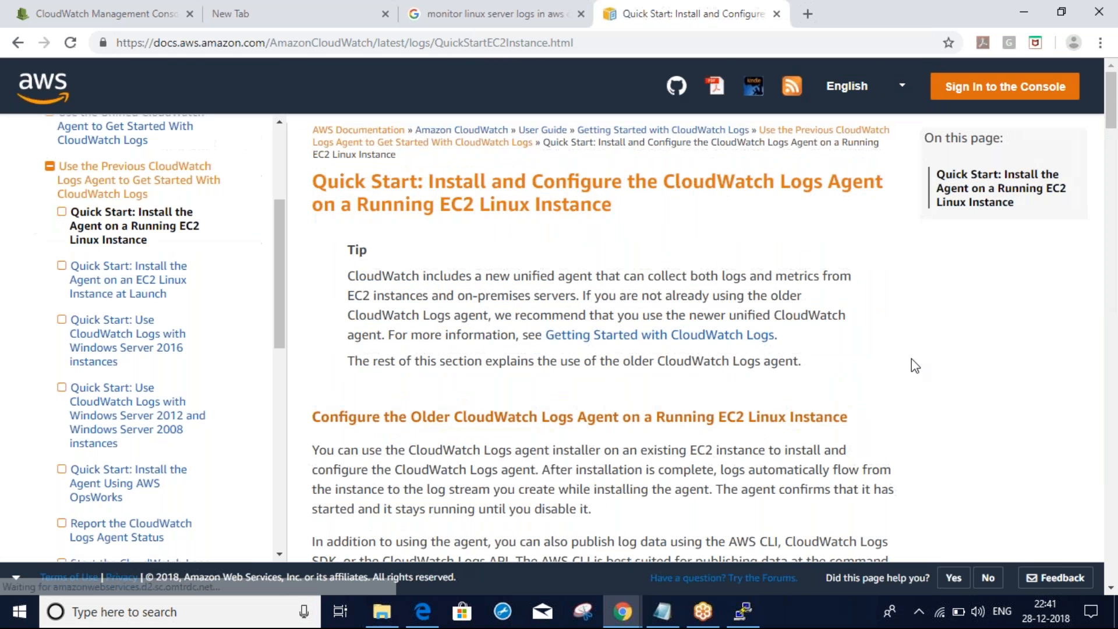
pyautogui.scroll(-3, 680, 347)
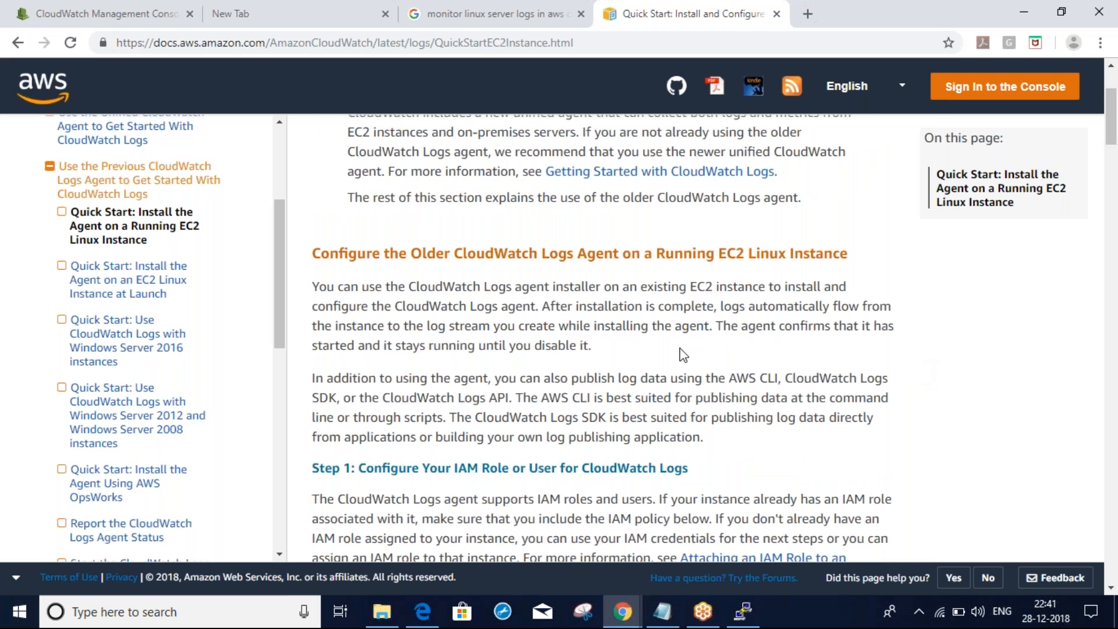
pyautogui.scroll(-1, 679, 348)
pyautogui.scroll(-6, 679, 354)
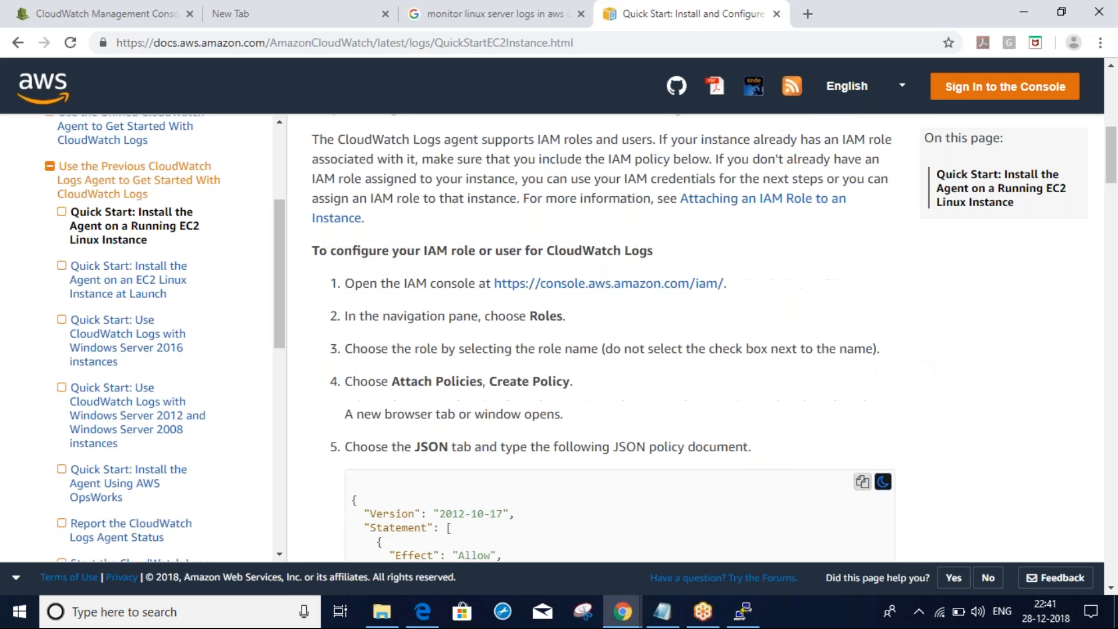
pyautogui.scroll(-3, 680, 355)
pyautogui.scroll(-10, 679, 354)
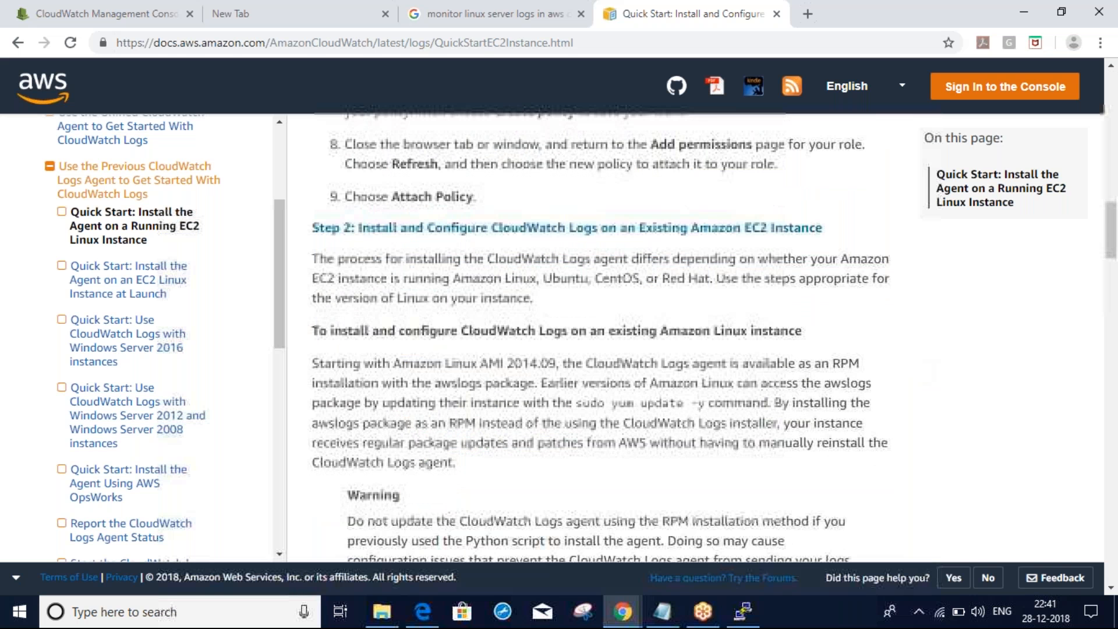
pyautogui.scroll(-8, 608, 338)
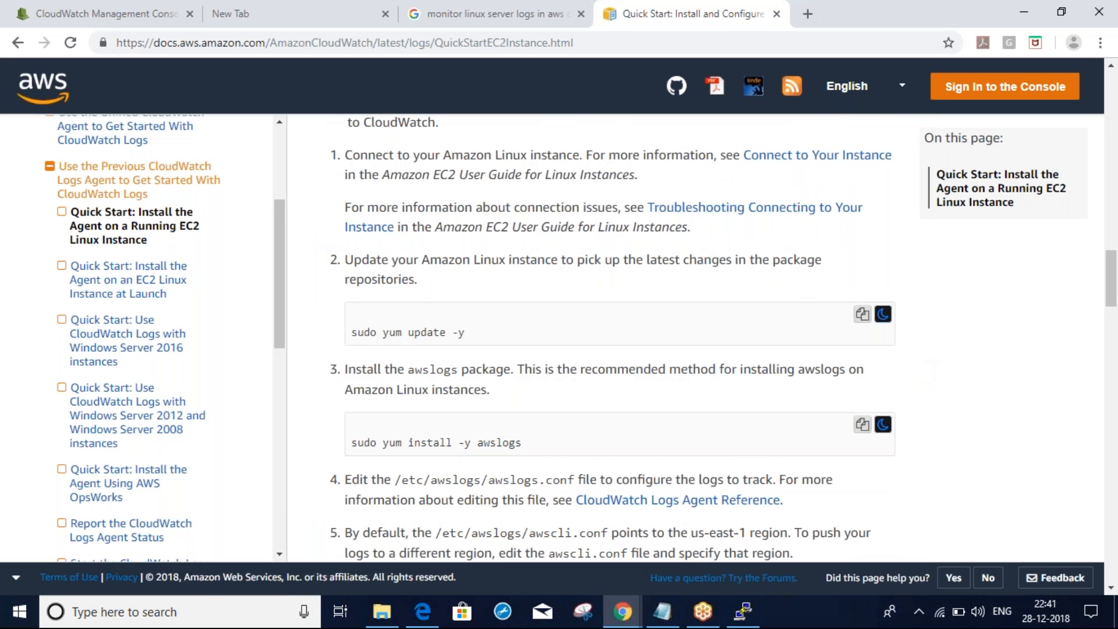
pyautogui.scroll(-7, 717, 338)
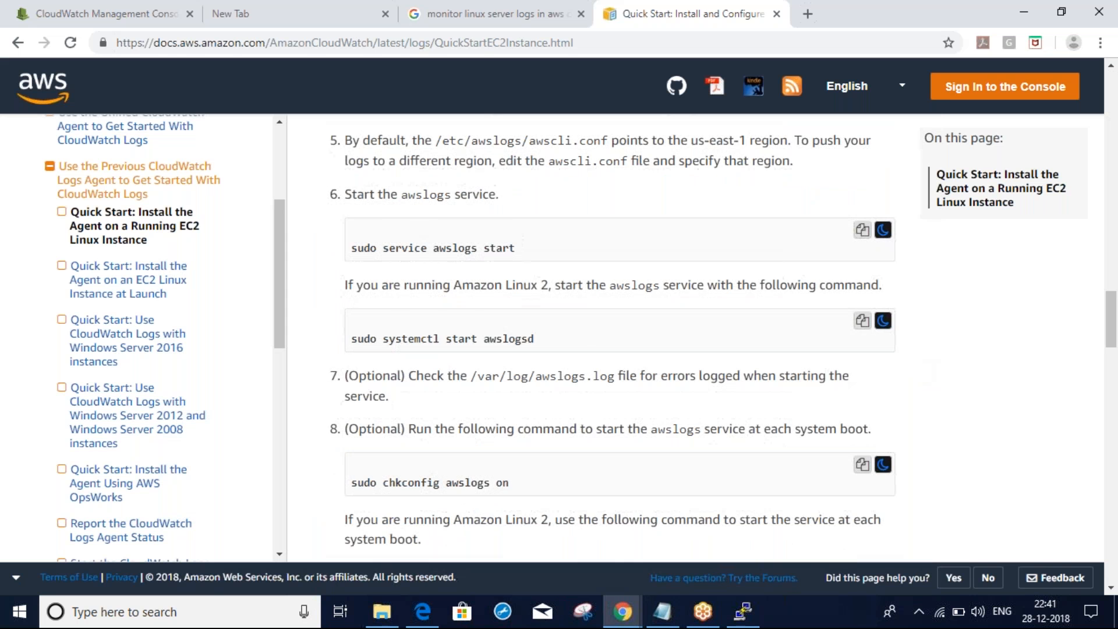
pyautogui.scroll(-5, 608, 338)
pyautogui.scroll(-1, 608, 338)
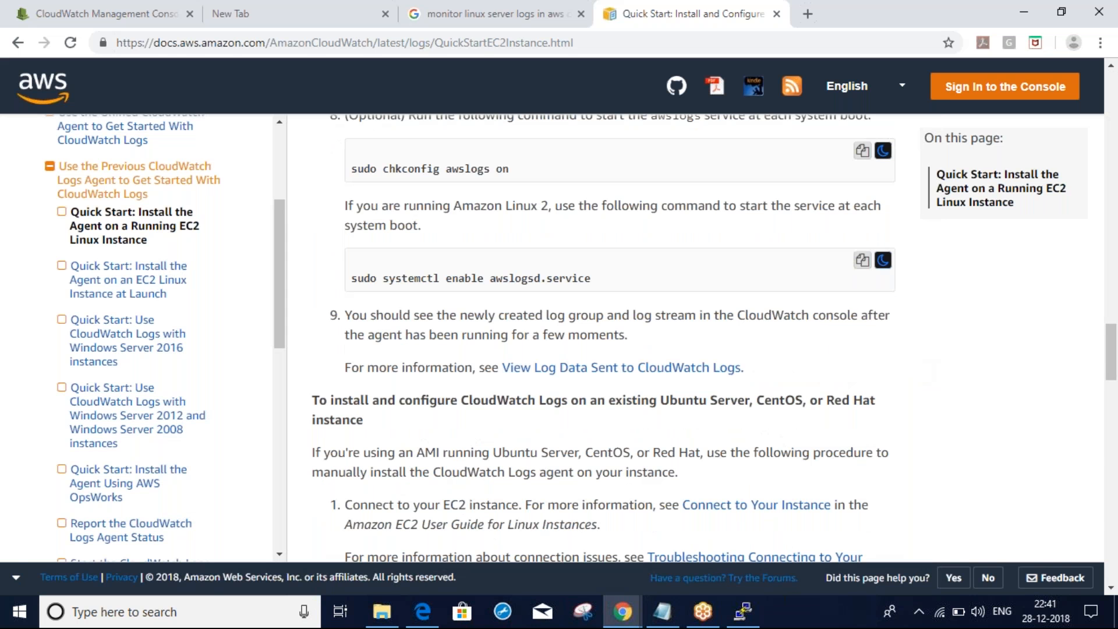
pyautogui.scroll(-12, 609, 337)
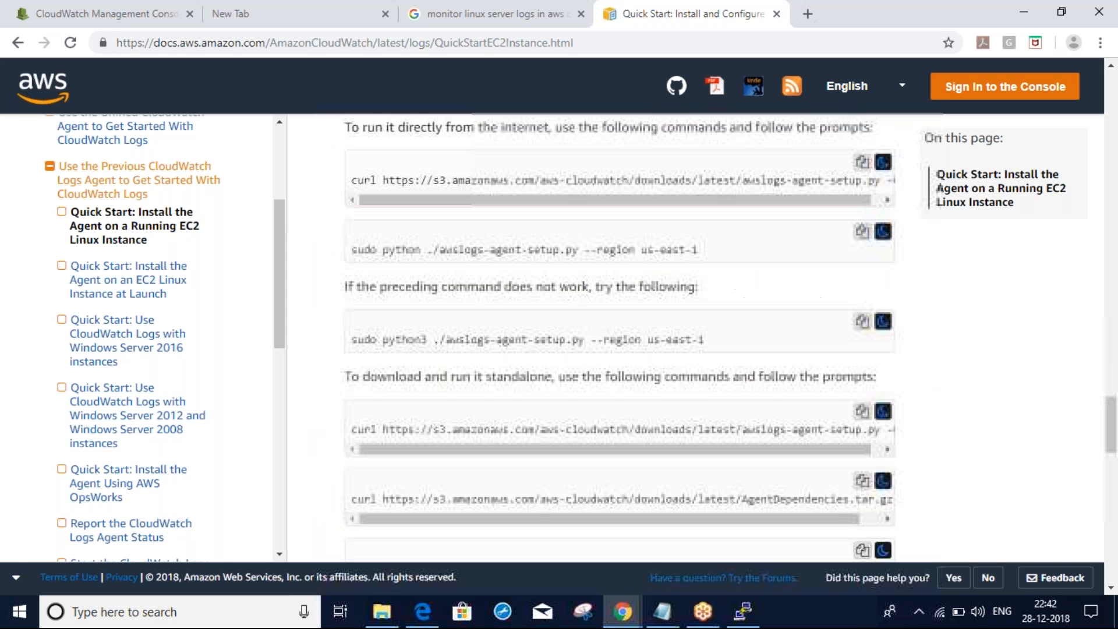
pyautogui.scroll(5, 609, 338)
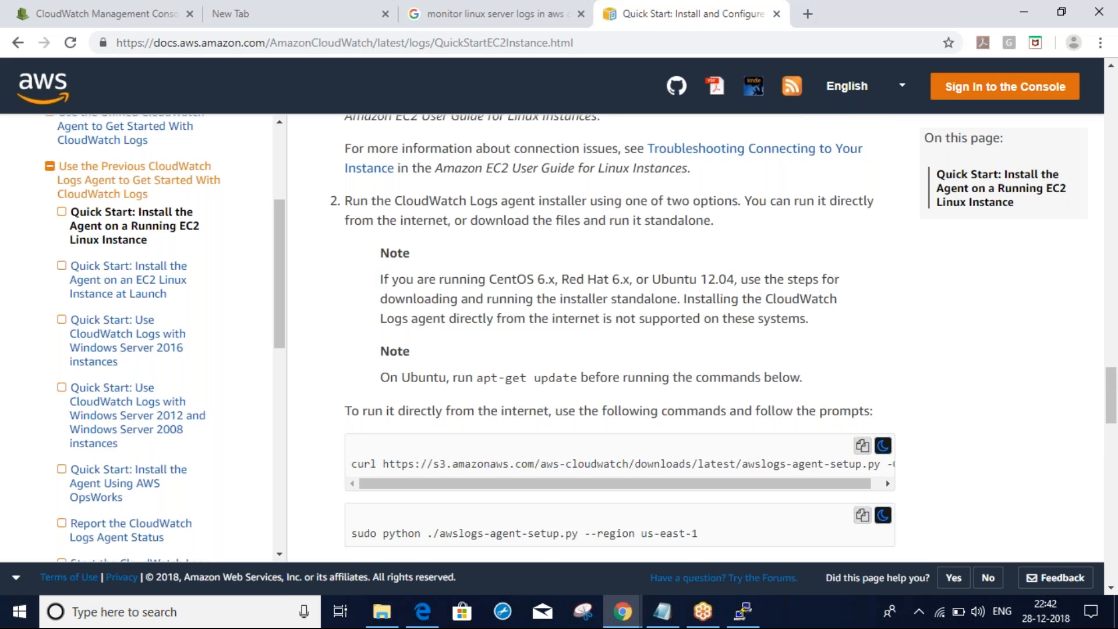
pyautogui.scroll(-1, 596, 225)
pyautogui.doubleClick(597, 220)
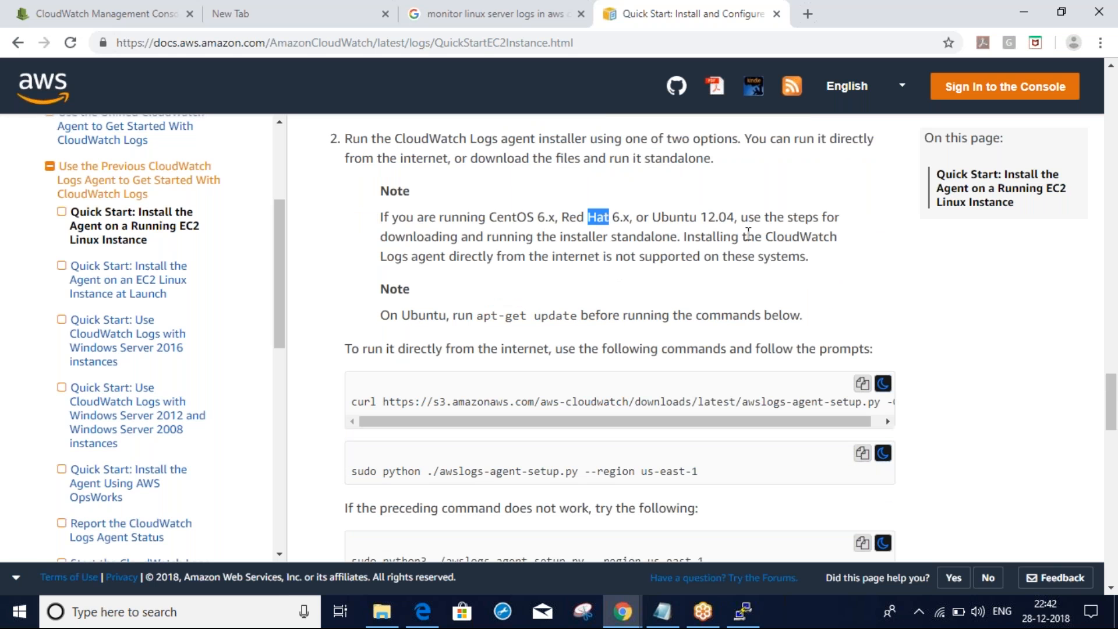
pyautogui.click(484, 259)
pyautogui.scroll(-1, 613, 345)
pyautogui.scroll(-5, 606, 338)
pyautogui.scroll(9, 605, 338)
pyautogui.scroll(6, 606, 338)
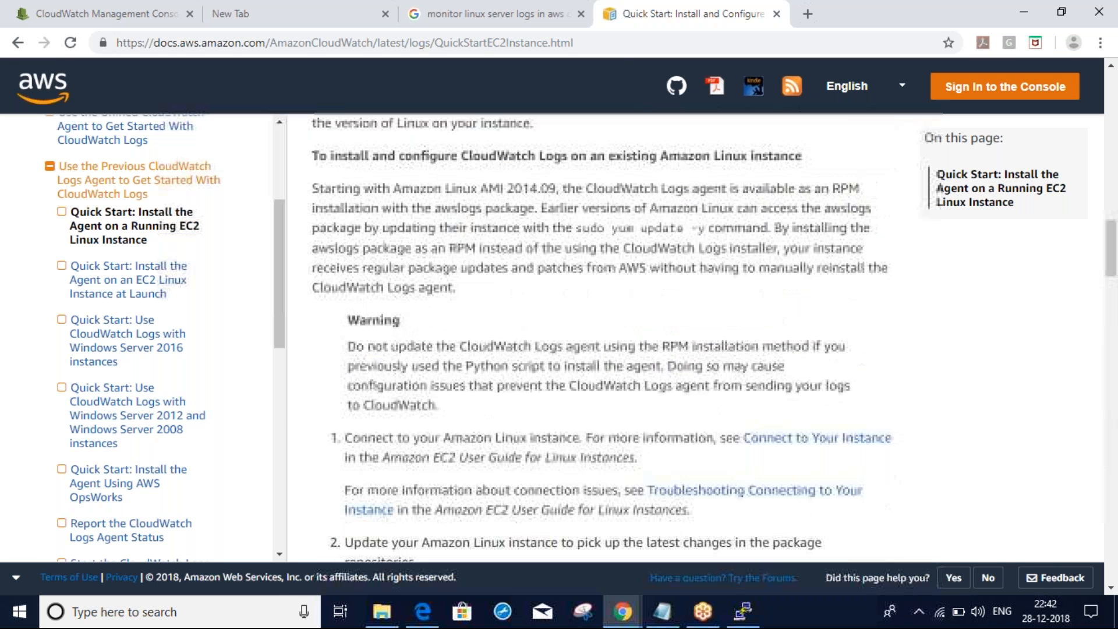
pyautogui.scroll(3, 606, 338)
pyautogui.scroll(7, 606, 338)
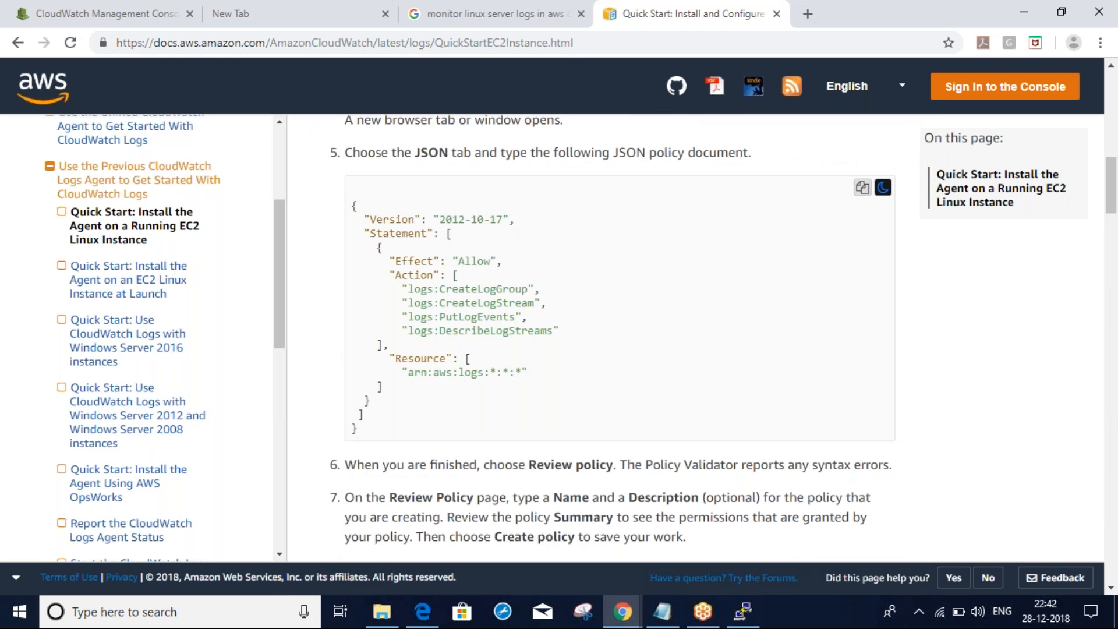
pyautogui.scroll(-1, 606, 337)
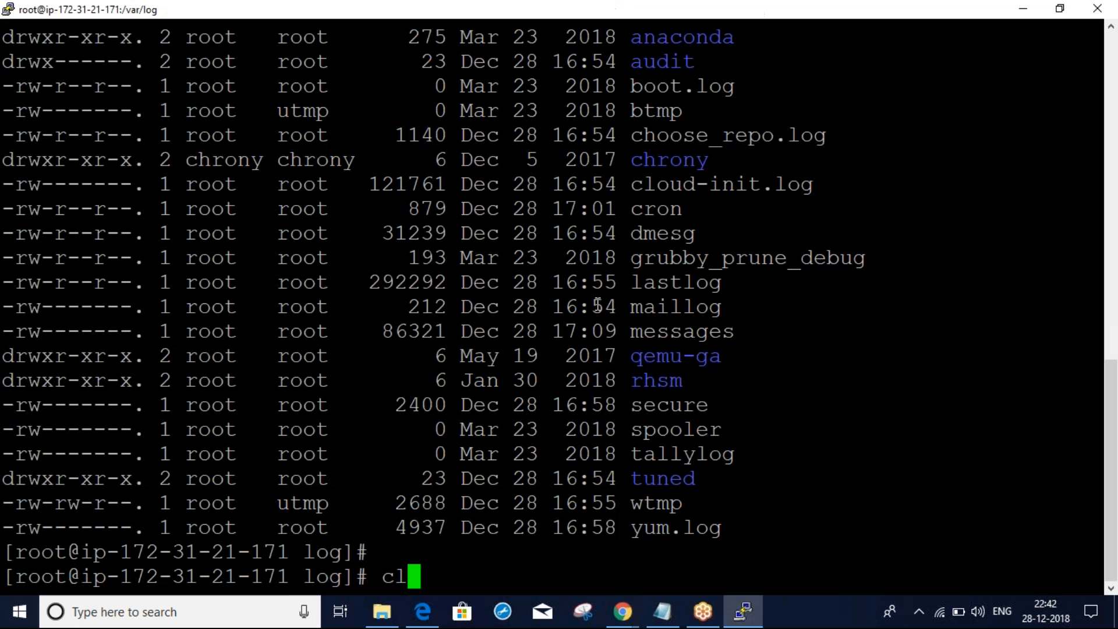
pyautogui.press('Return')
pyautogui.hotkey('alt', 'Tab')
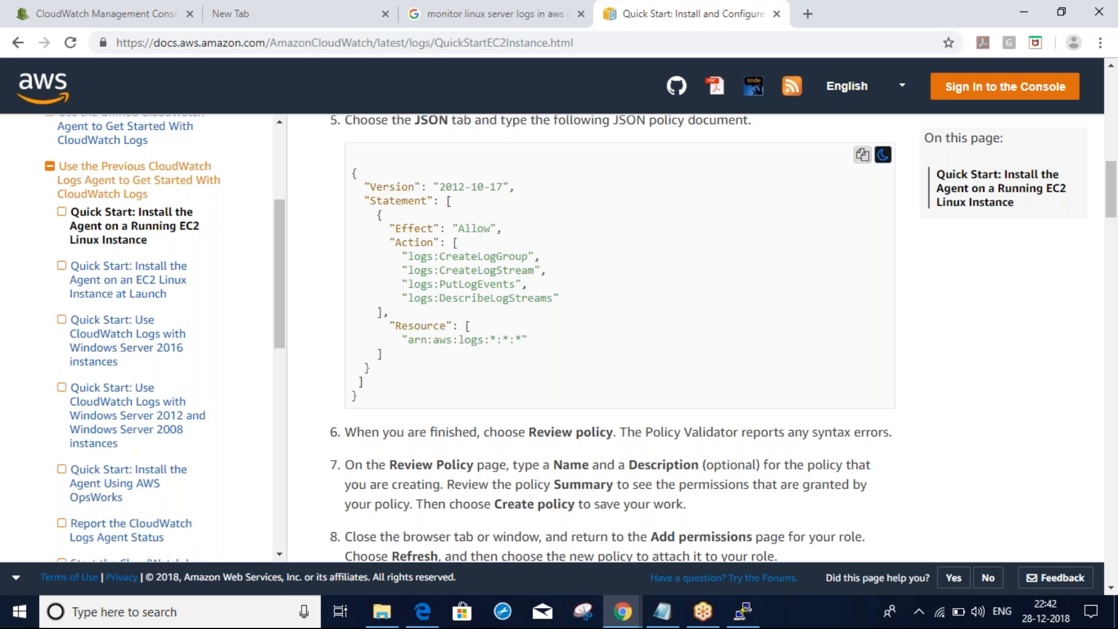
pyautogui.scroll(7, 606, 338)
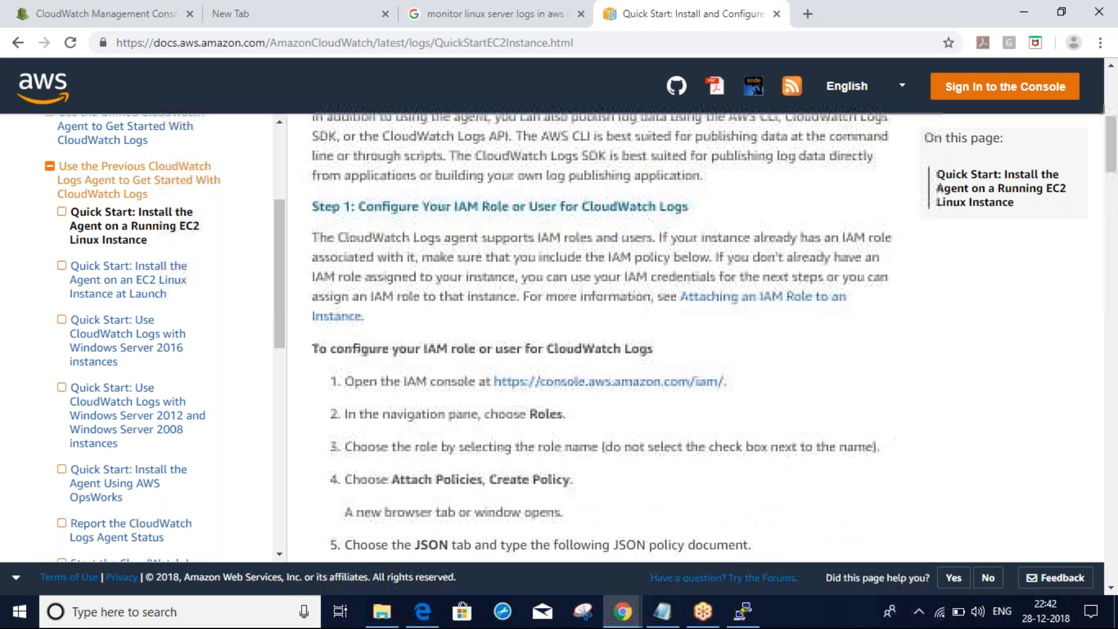
pyautogui.scroll(-10, 606, 338)
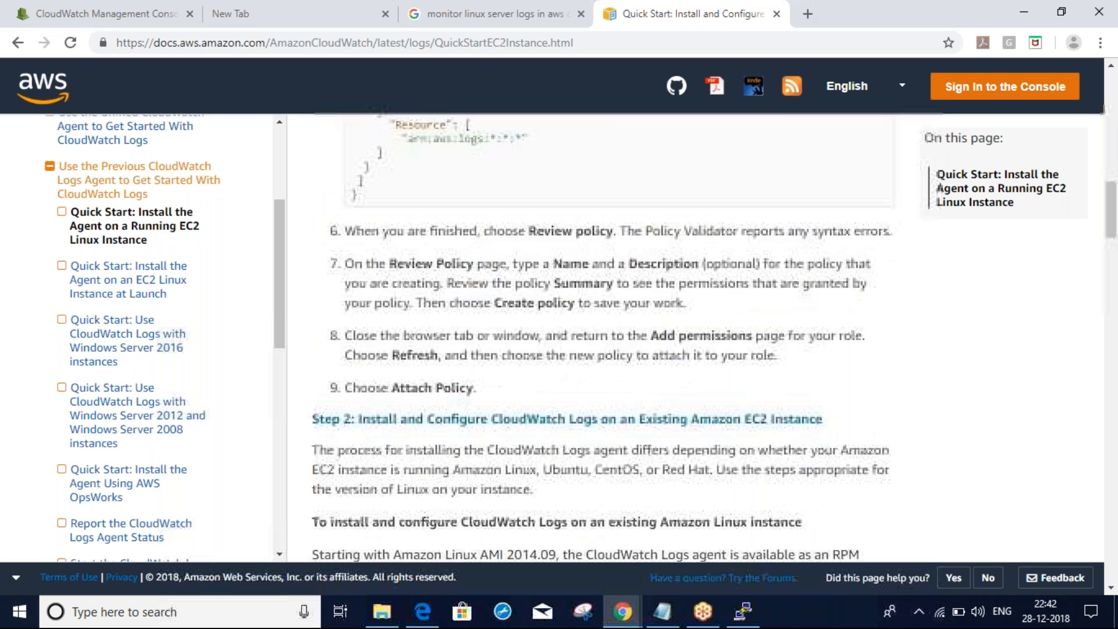
pyautogui.scroll(-2, 606, 338)
pyautogui.scroll(-6, 606, 337)
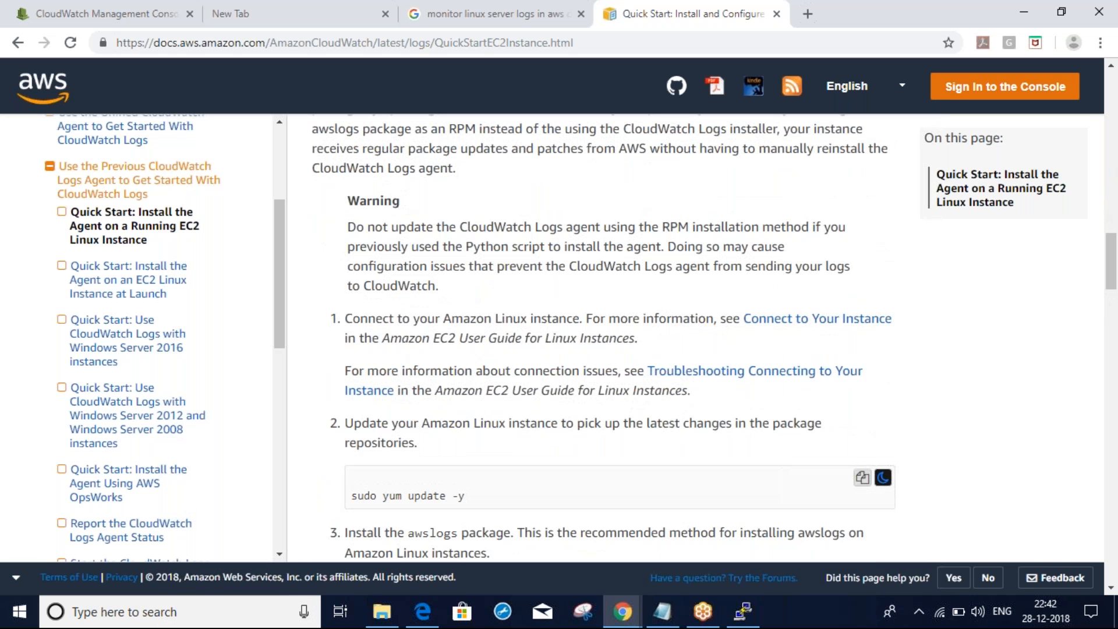
pyautogui.scroll(-4, 410, 376)
pyautogui.tripleClick(410, 377)
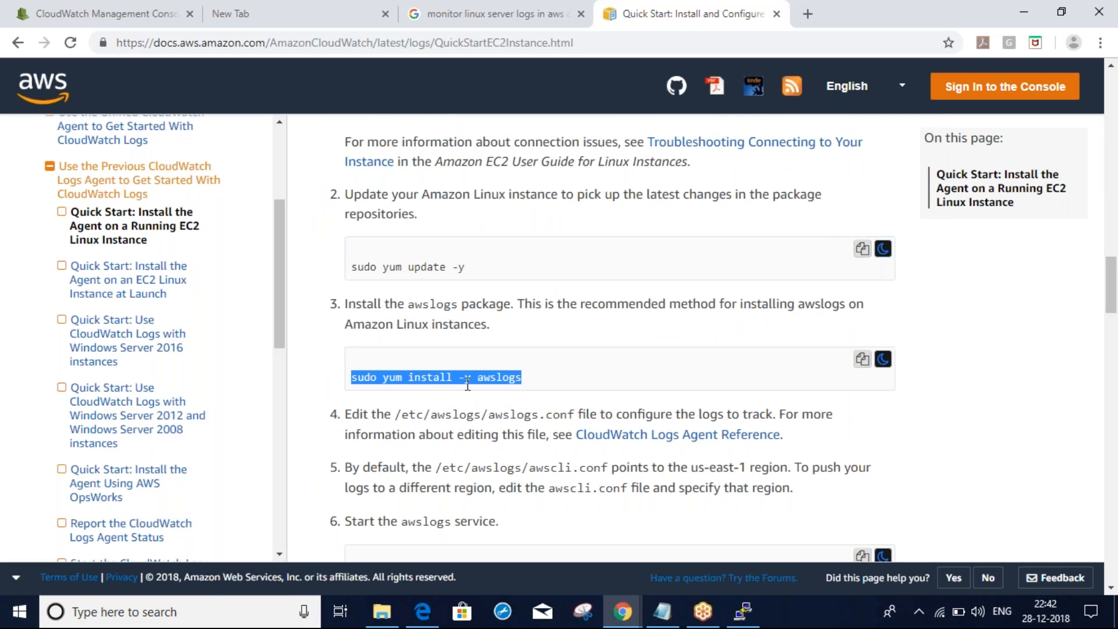
# Run 'sudo yum install -y awslogs' in PuTTY, which reports no package awslogs available
pyautogui.hotkey('ctrl', 'c')
pyautogui.hotkey('alt', 'Tab')
pyautogui.rightClick(507, 377)
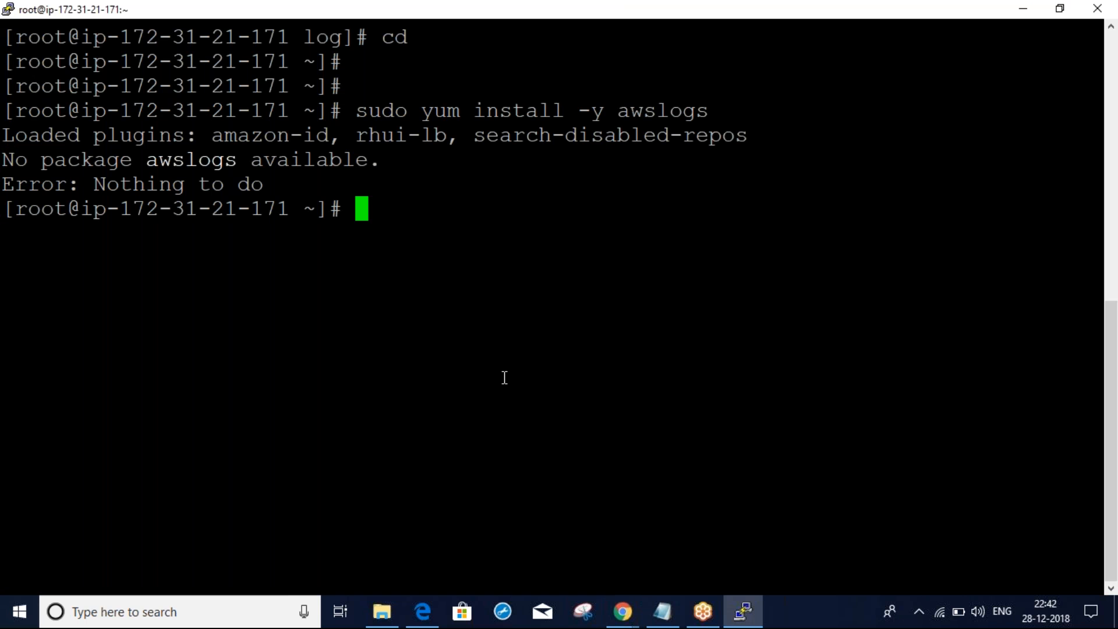
pyautogui.moveTo(83, 161); pyautogui.dragTo(268, 170)
pyautogui.click(276, 170)
pyautogui.hotkey('alt', 'Tab')
# Copy and run 'sudo yum update -y', downloading 165 packages into a 325-step transaction
pyautogui.moveTo(472, 270); pyautogui.dragTo(370, 263)
pyautogui.tripleClick(370, 263)
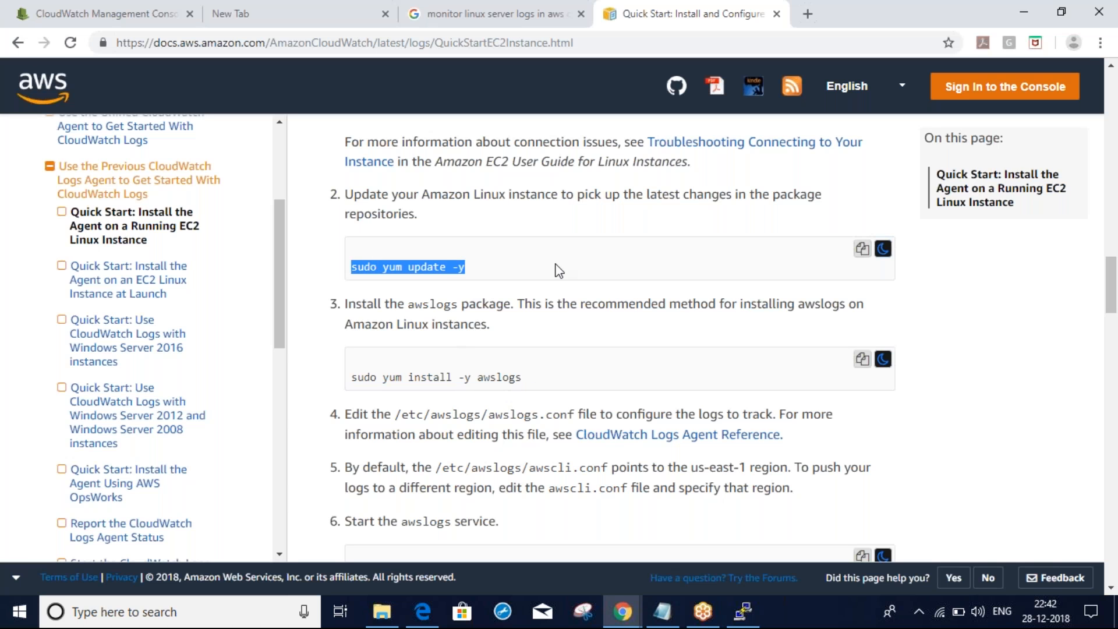
pyautogui.hotkey('alt', 'Tab')
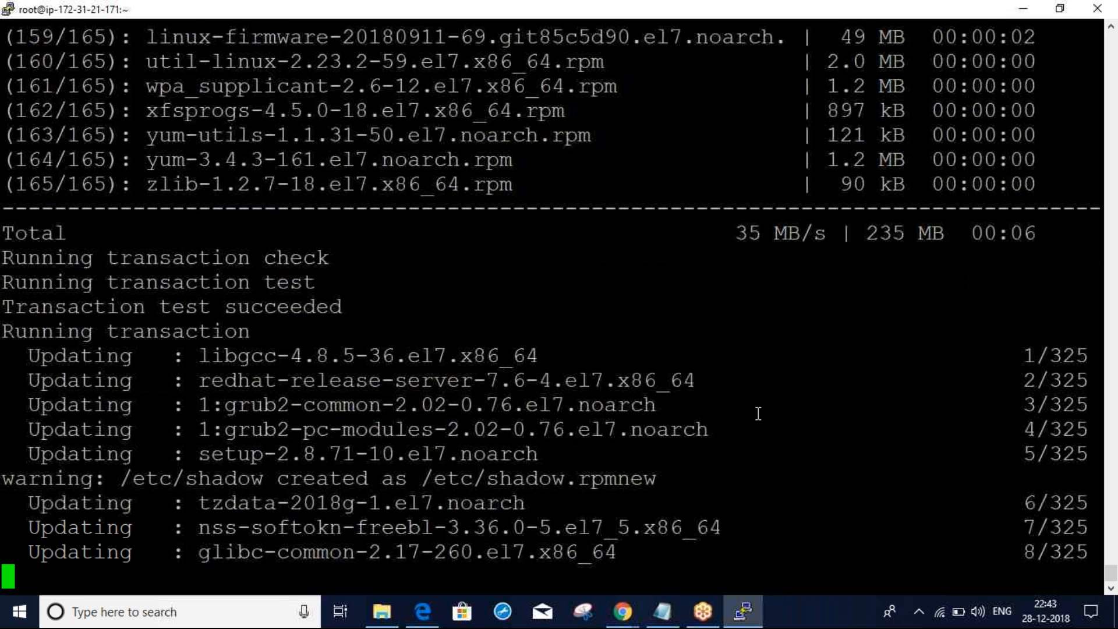
pyautogui.doubleClick(1067, 551)
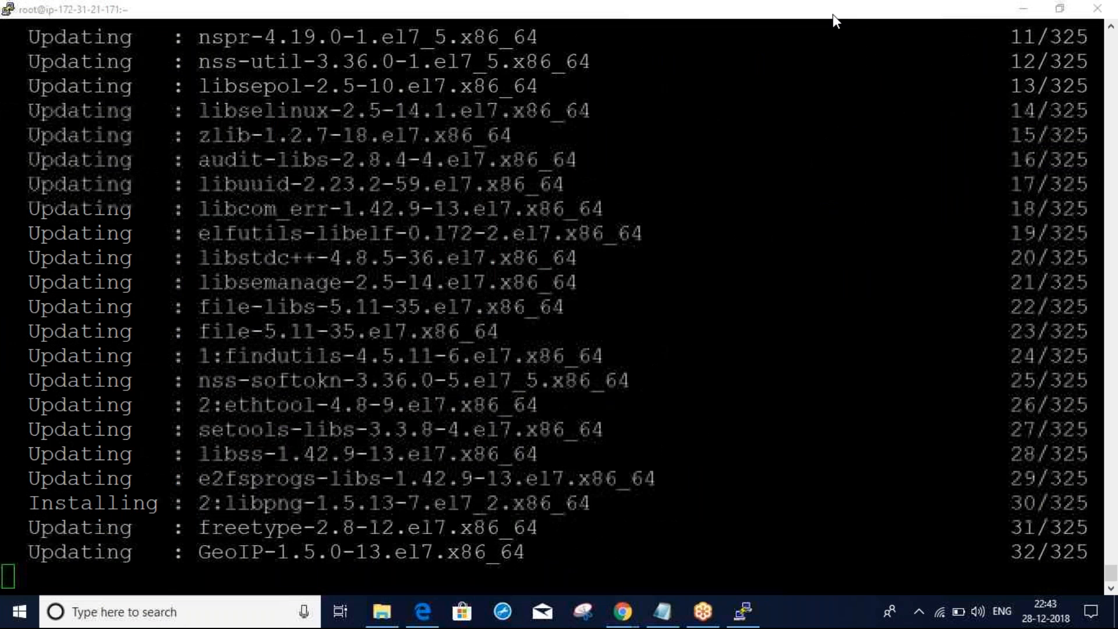
pyautogui.hotkey('alt', 'Tab')
pyautogui.click(955, 394)
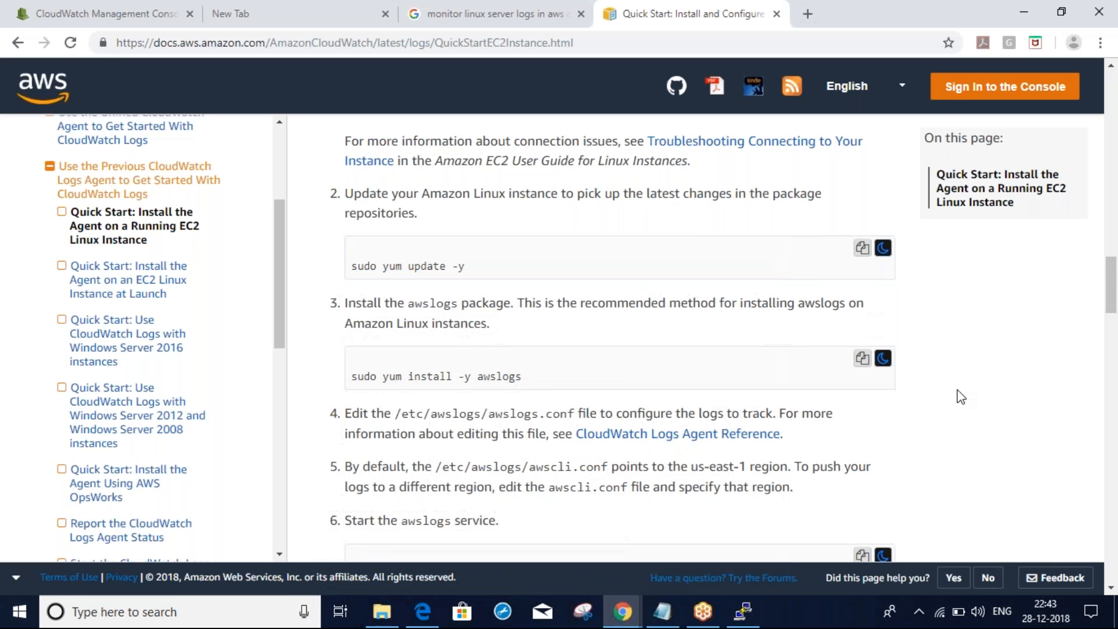
pyautogui.scroll(-4, 961, 397)
pyautogui.scroll(-2, 961, 396)
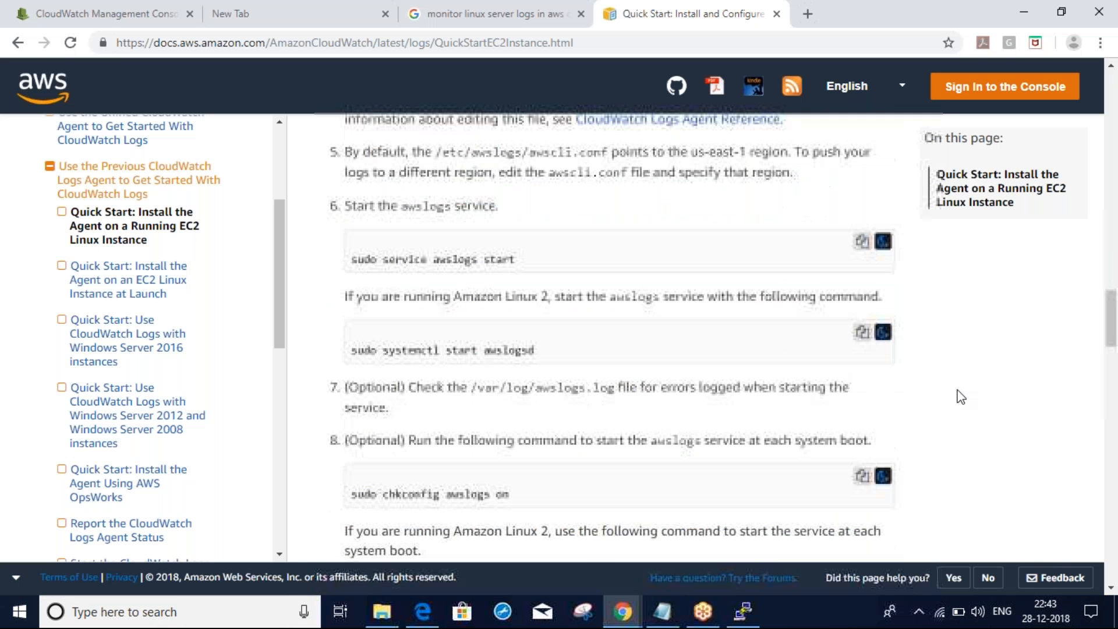
pyautogui.scroll(-2, 960, 396)
pyautogui.scroll(-3, 961, 396)
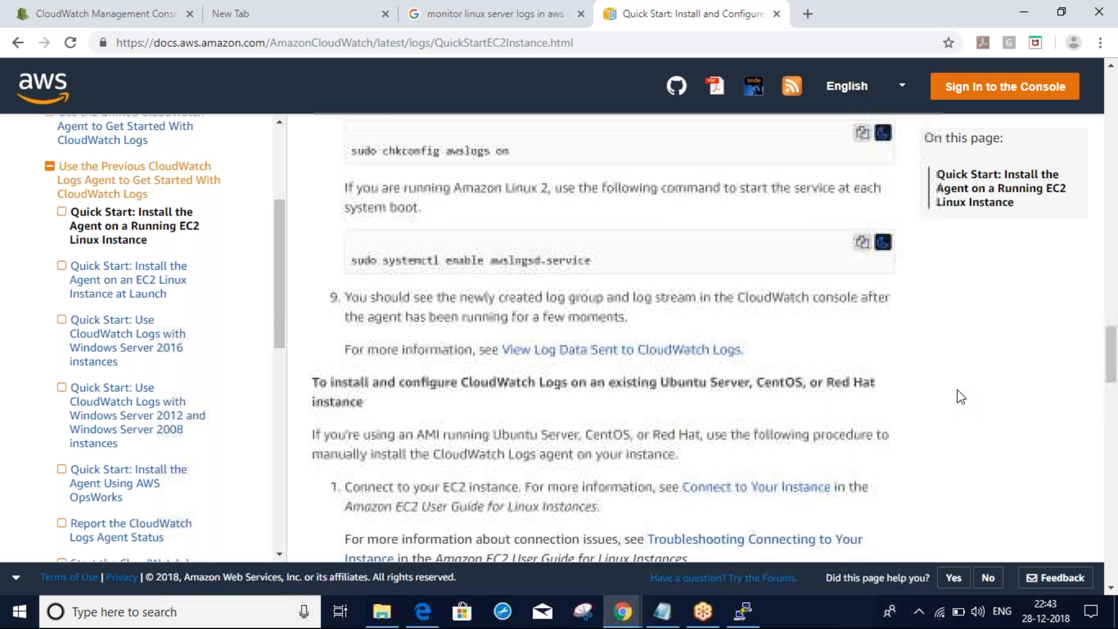
pyautogui.scroll(-10, 960, 396)
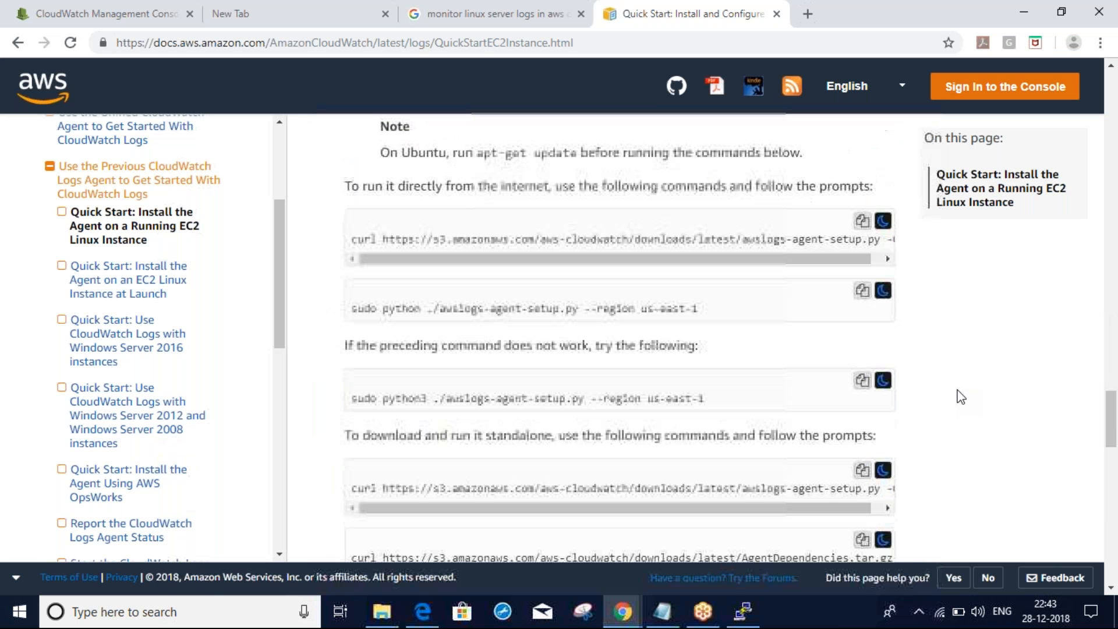
pyautogui.scroll(10, 961, 397)
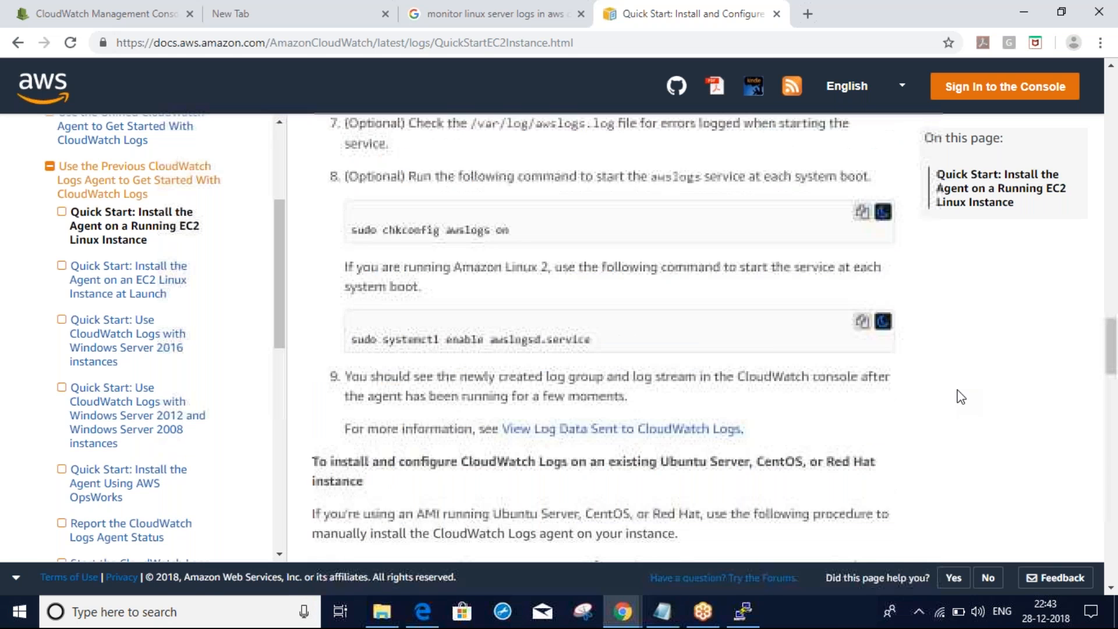
pyautogui.scroll(2, 961, 397)
pyautogui.scroll(-1, 961, 397)
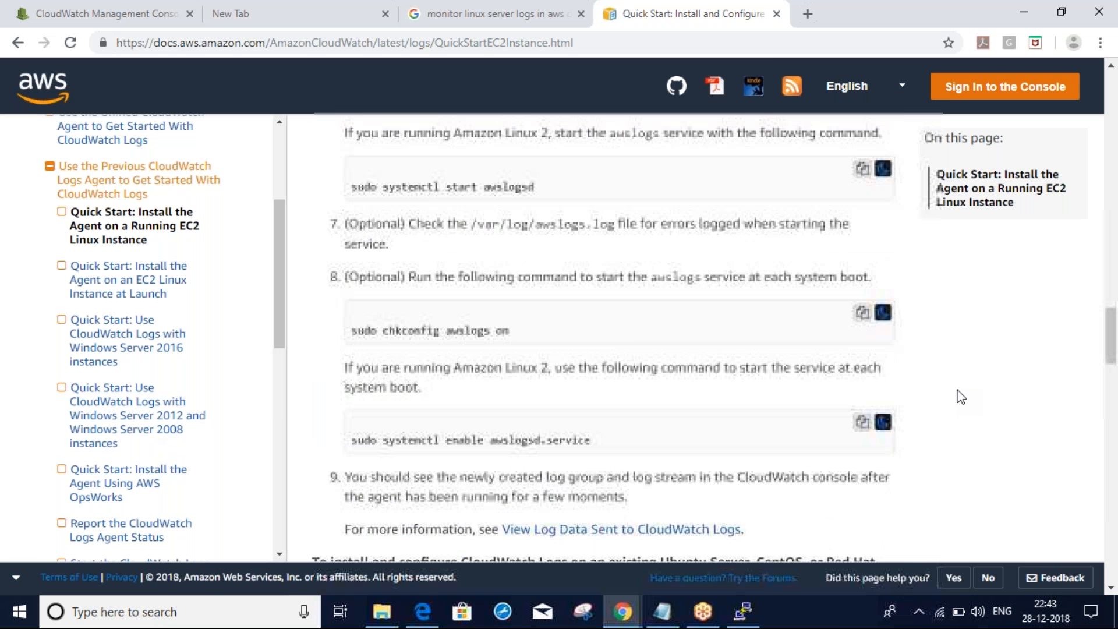
pyautogui.scroll(-6, 961, 397)
pyautogui.scroll(-5, 961, 397)
pyautogui.scroll(1, 961, 396)
pyautogui.scroll(-10, 961, 396)
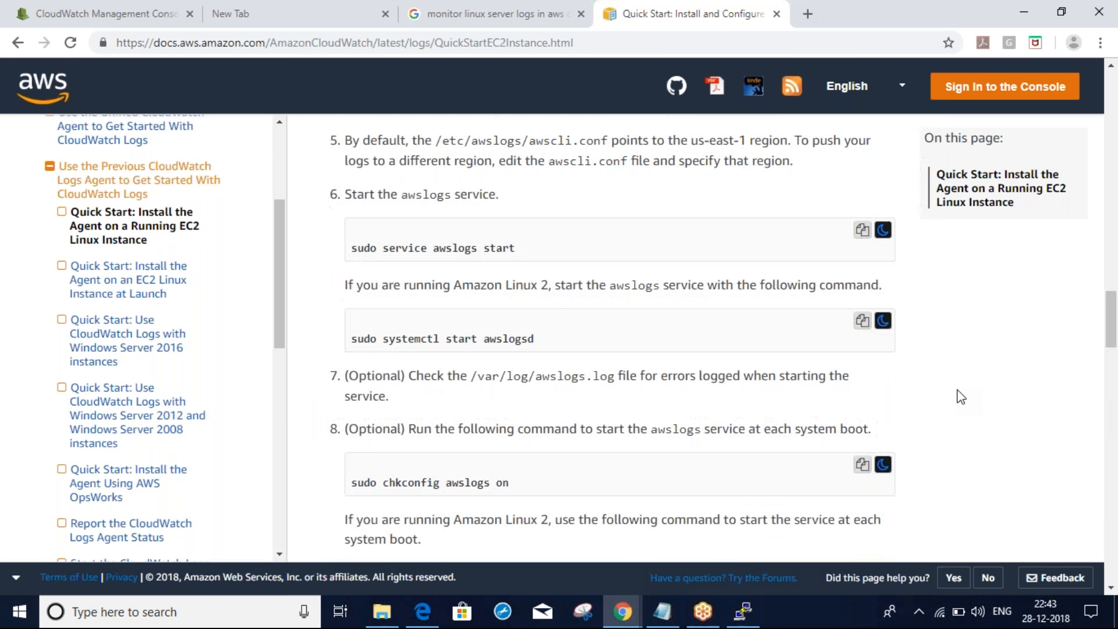
pyautogui.scroll(4, 961, 396)
pyautogui.scroll(1, 961, 397)
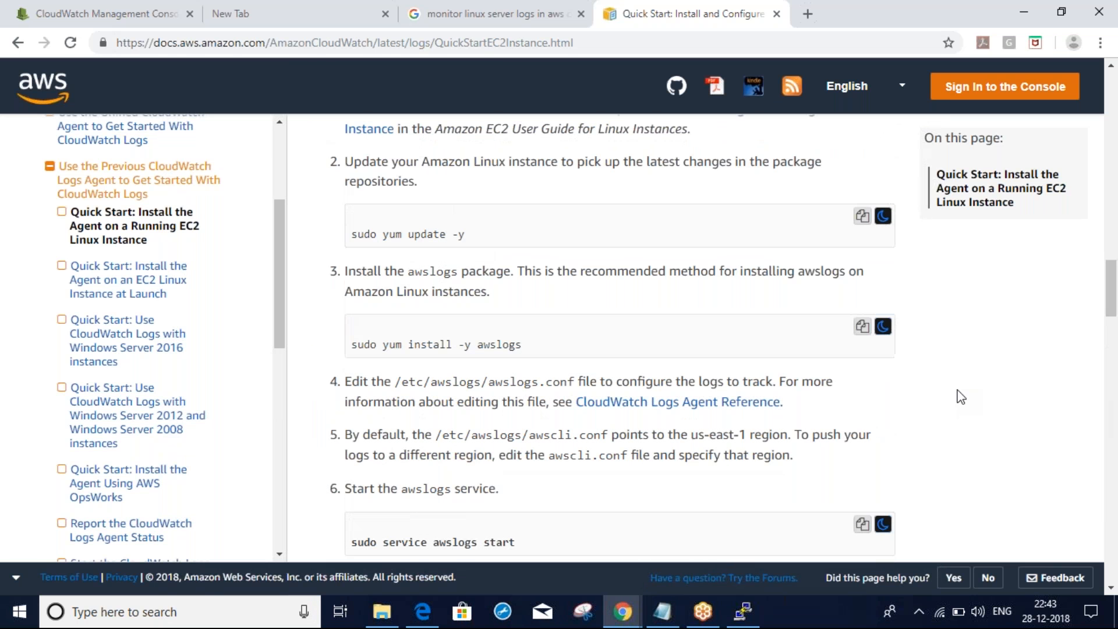
pyautogui.scroll(3, 961, 396)
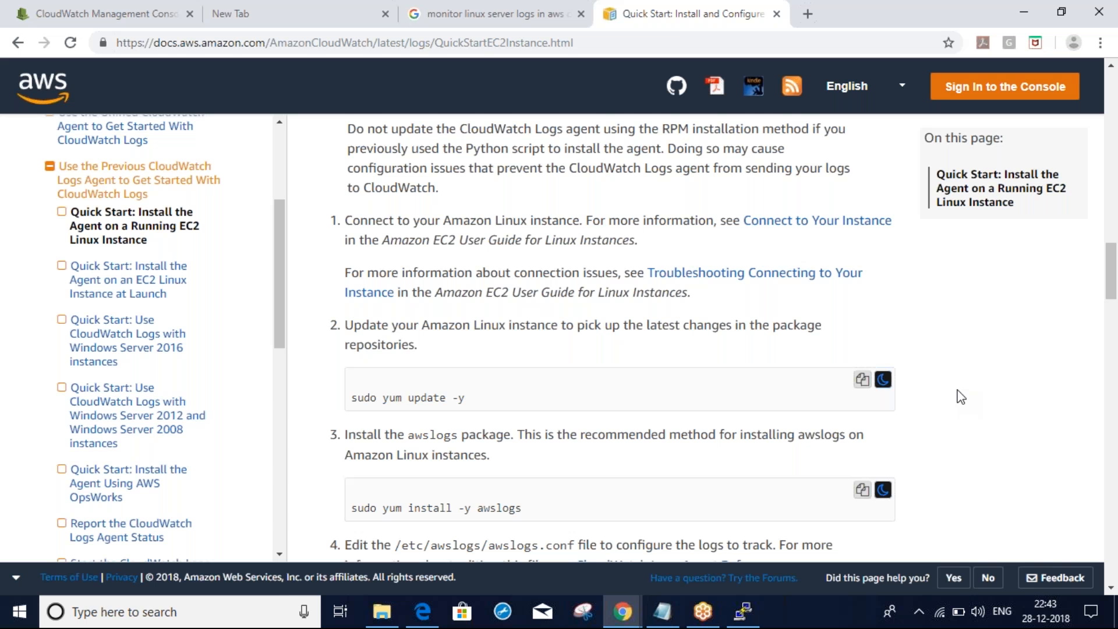
pyautogui.scroll(4, 961, 396)
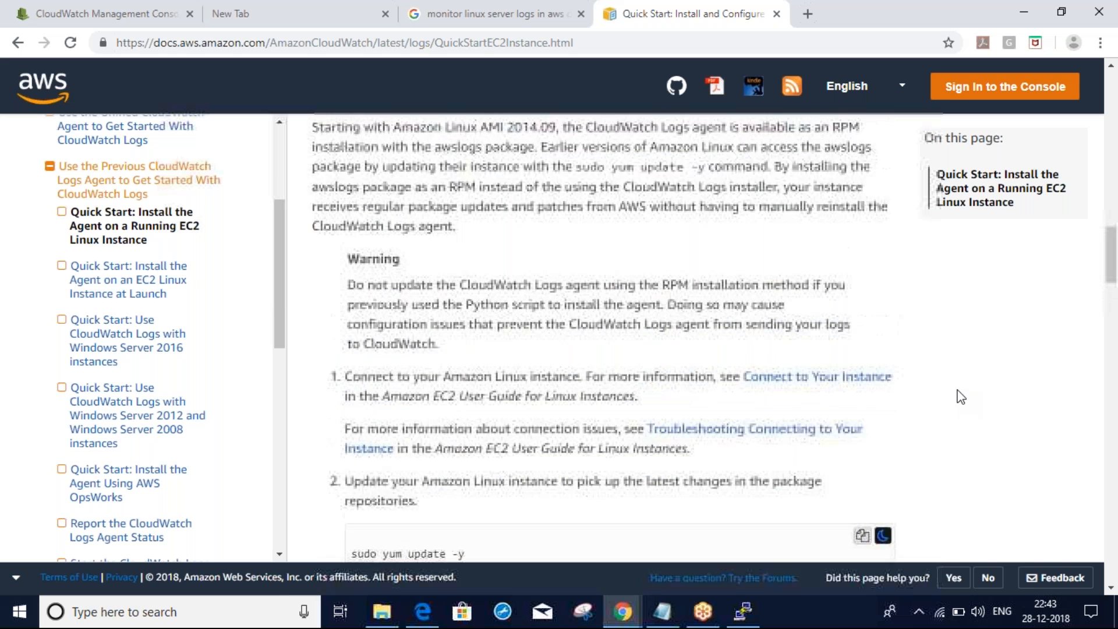
pyautogui.scroll(1, 961, 396)
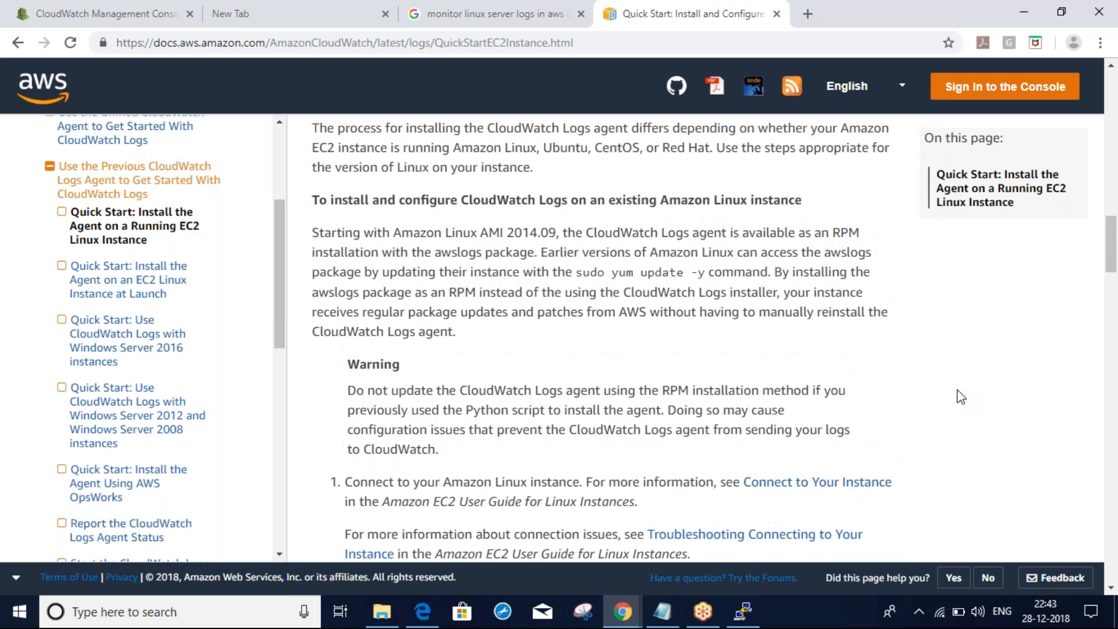
pyautogui.scroll(-1, 960, 397)
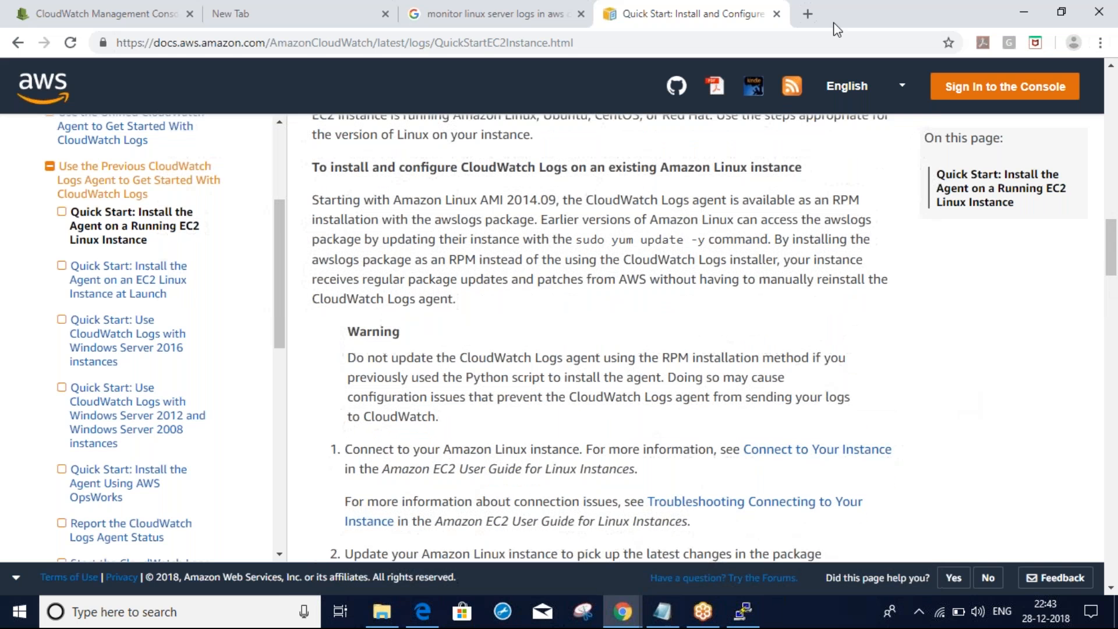
pyautogui.moveTo(622, 167); pyautogui.dragTo(826, 173)
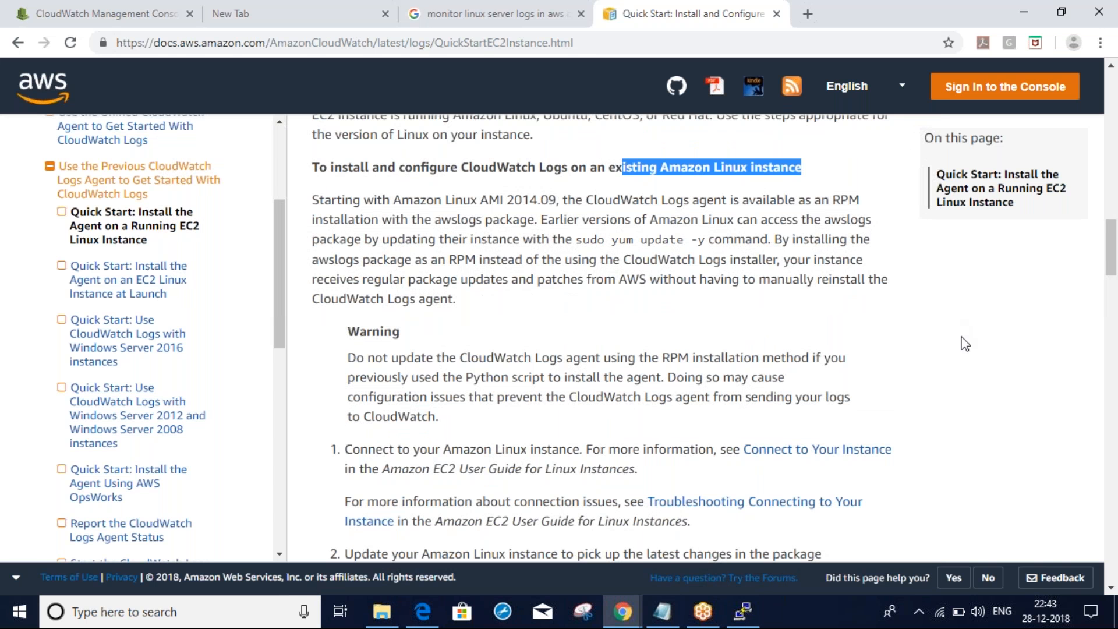
pyautogui.scroll(-1, 965, 344)
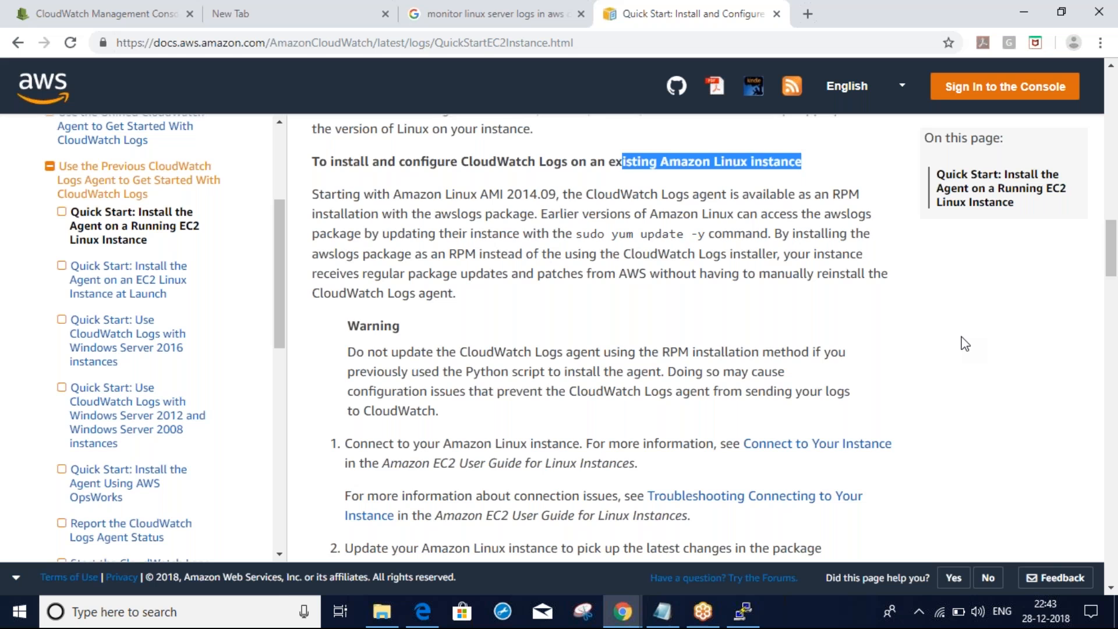
pyautogui.scroll(-1, 964, 344)
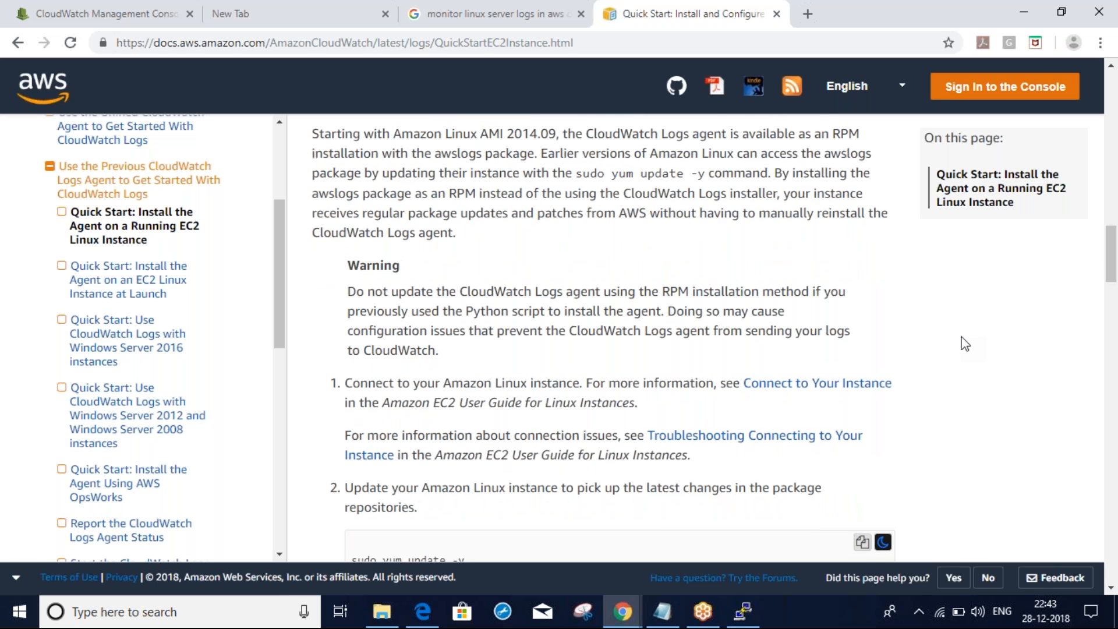
pyautogui.scroll(-6, 965, 344)
pyautogui.scroll(-3, 965, 344)
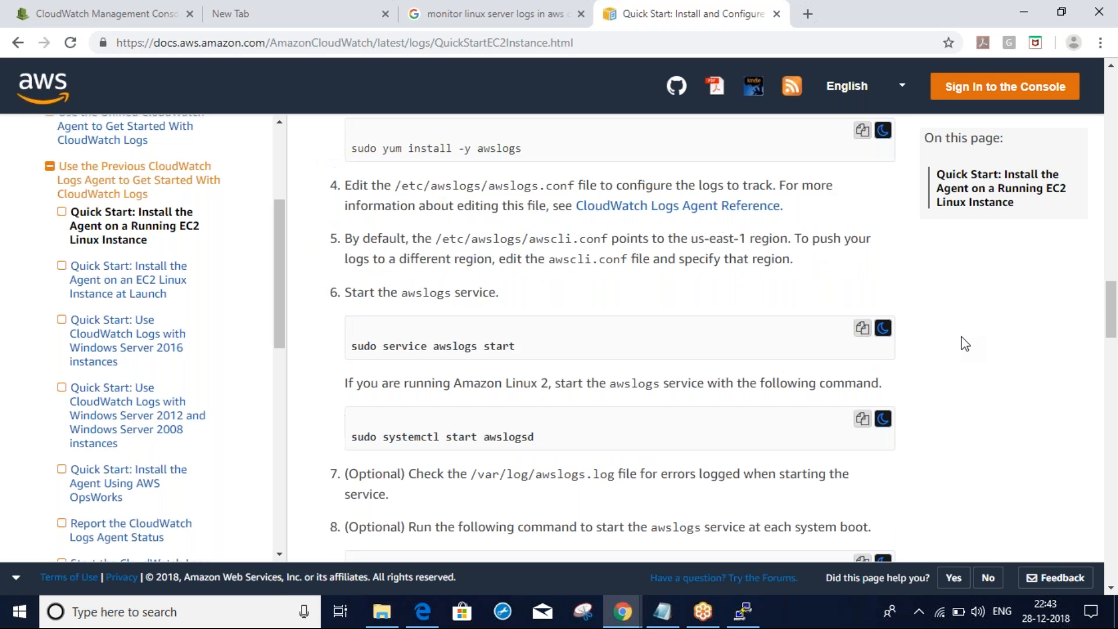
pyautogui.scroll(-5, 965, 345)
pyautogui.scroll(-3, 965, 344)
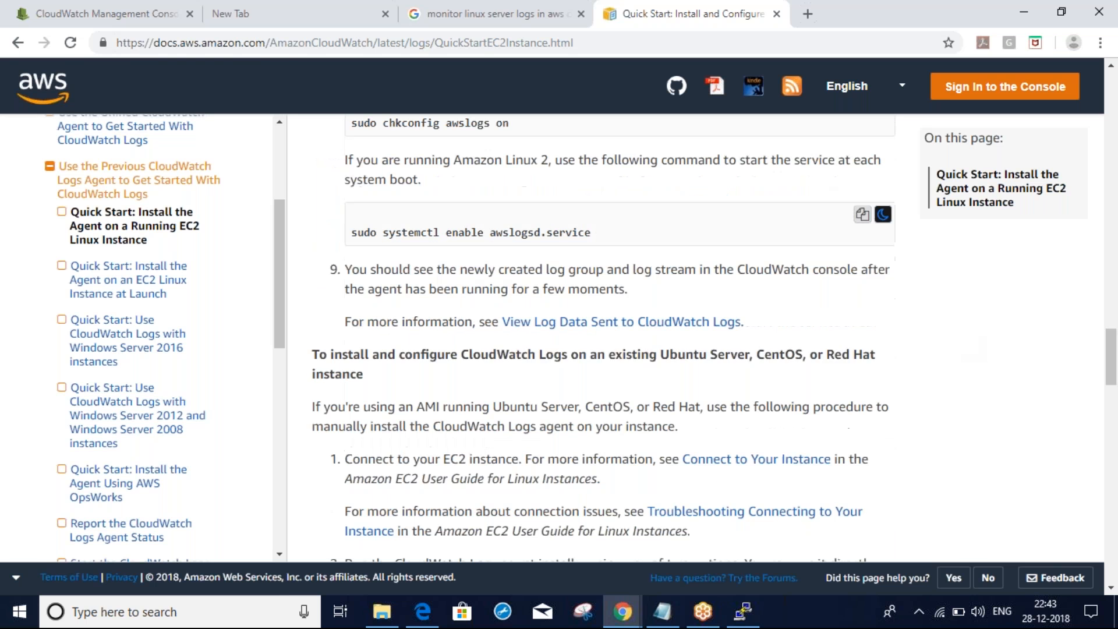
pyautogui.moveTo(473, 354); pyautogui.dragTo(744, 375)
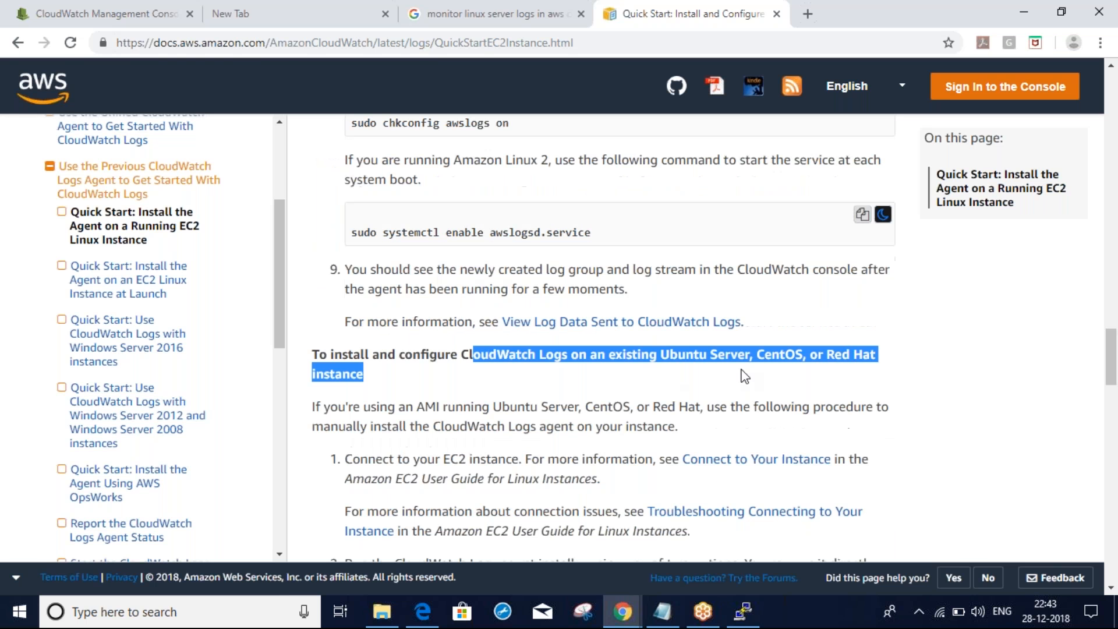
pyautogui.click(1063, 407)
pyautogui.scroll(-4, 1064, 407)
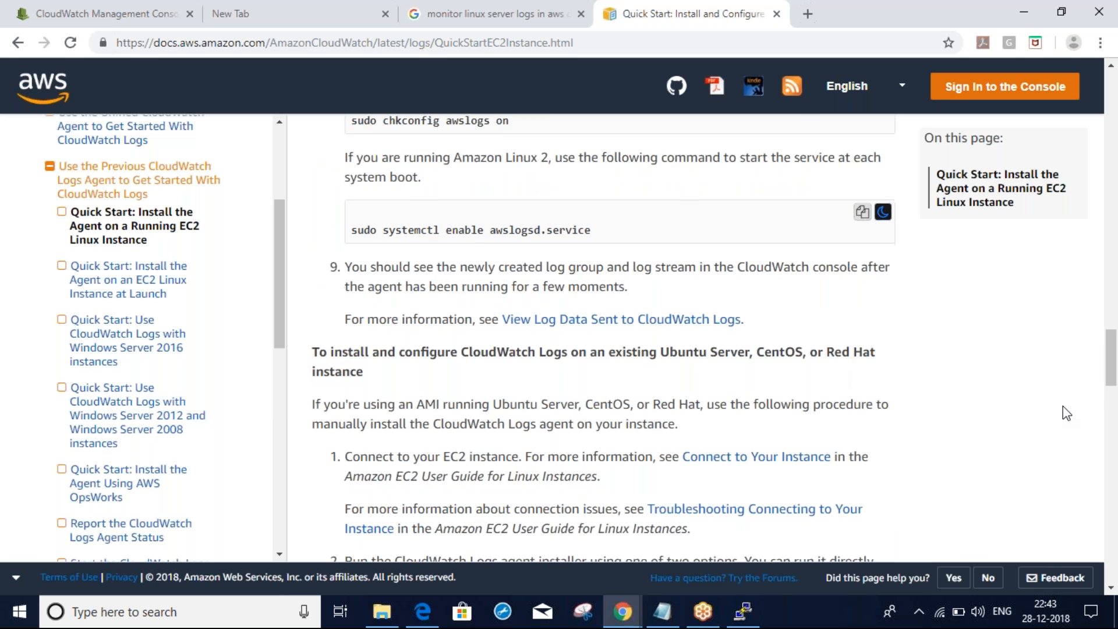
pyautogui.scroll(-4, 1063, 407)
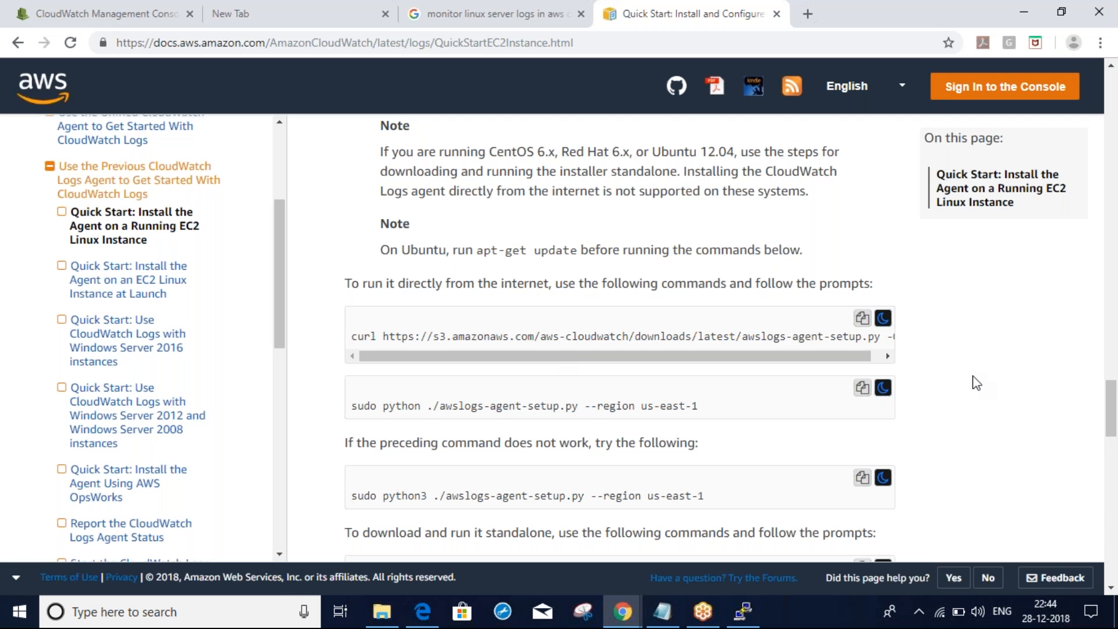
# Alternate between the docs and the terminal to check progress of the yum update
pyautogui.hotkey('alt', 'Tab')
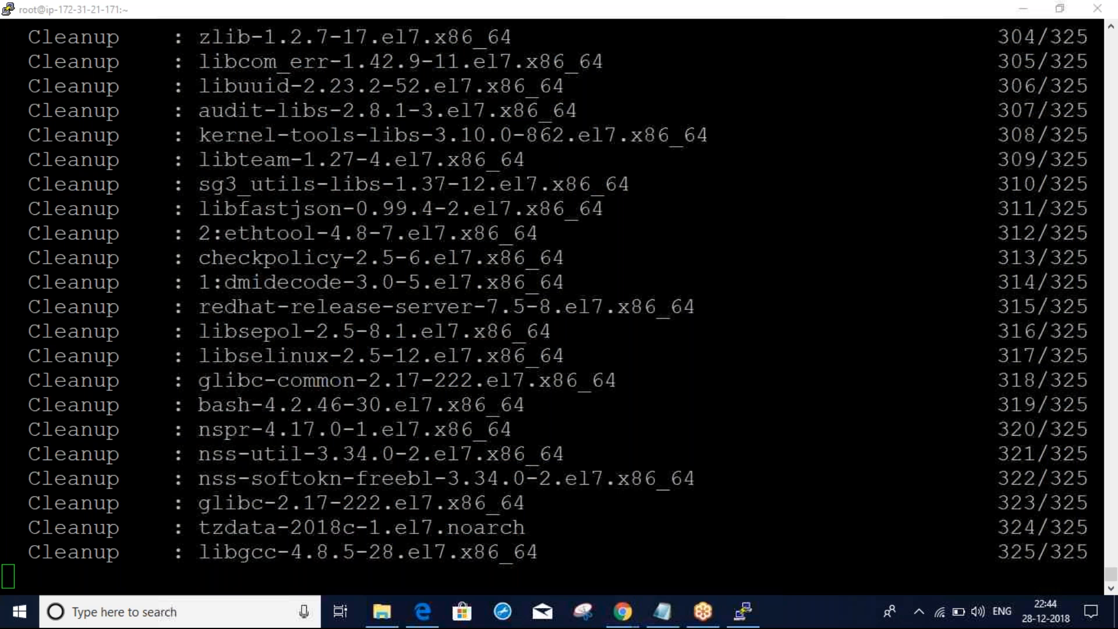
pyautogui.click(623, 96)
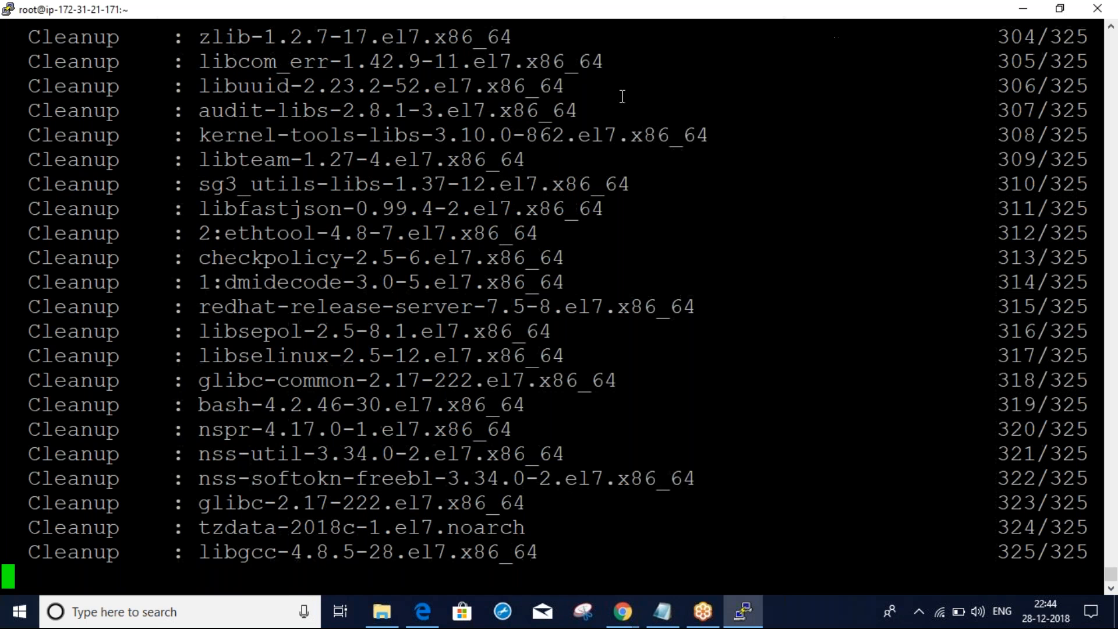
pyautogui.hotkey('alt', 'Tab')
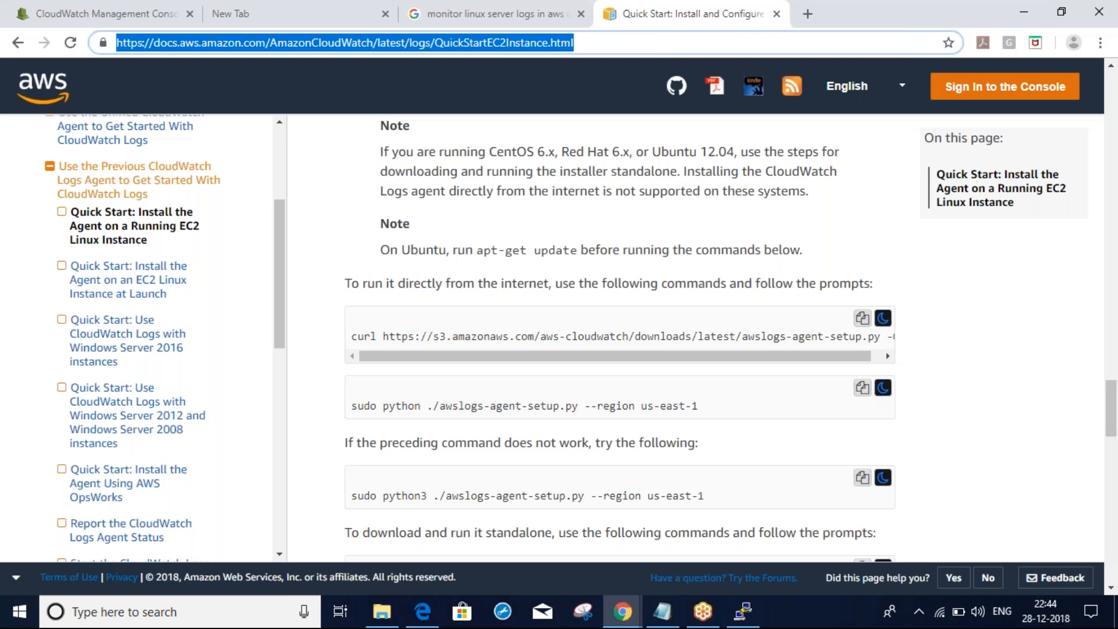
pyautogui.hotkey('alt', 'Tab')
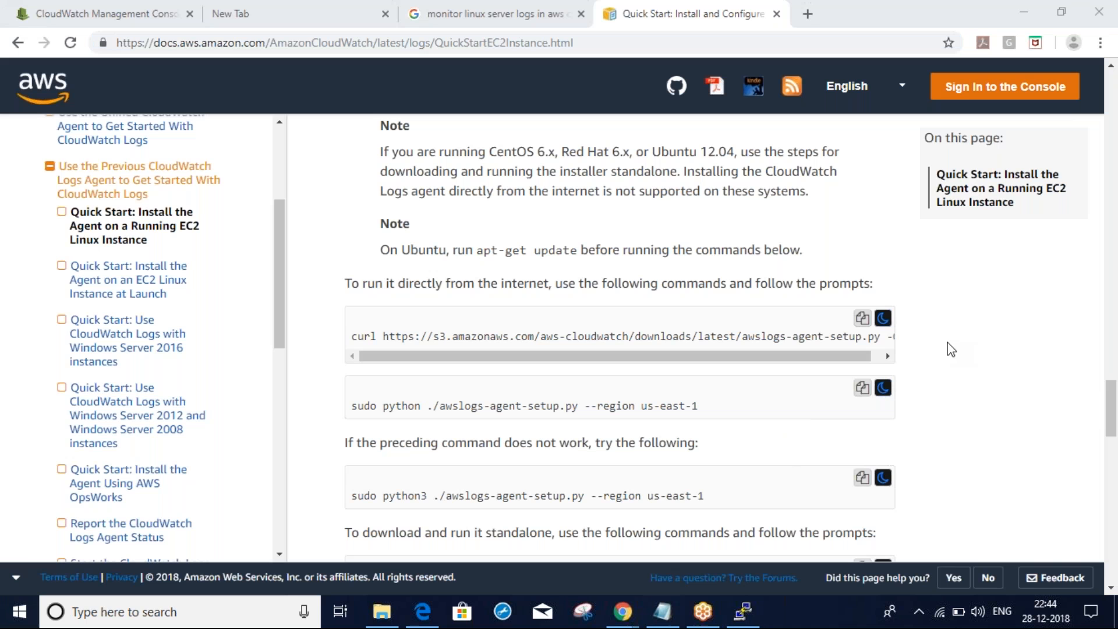
pyautogui.hotkey('alt', 'Tab')
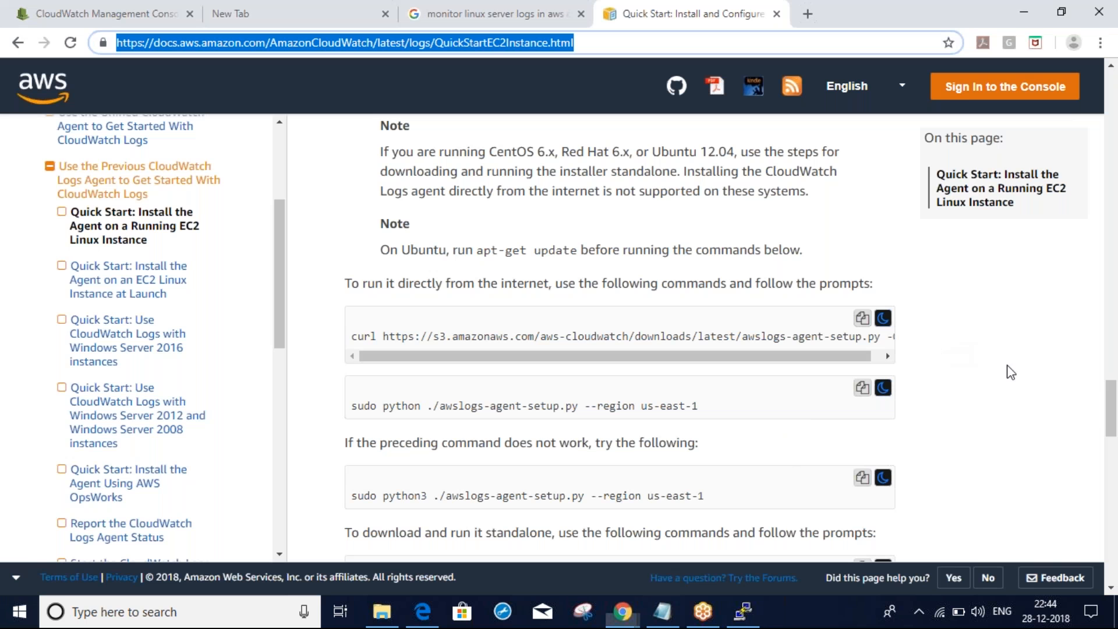
pyautogui.hotkey('alt', 'Tab')
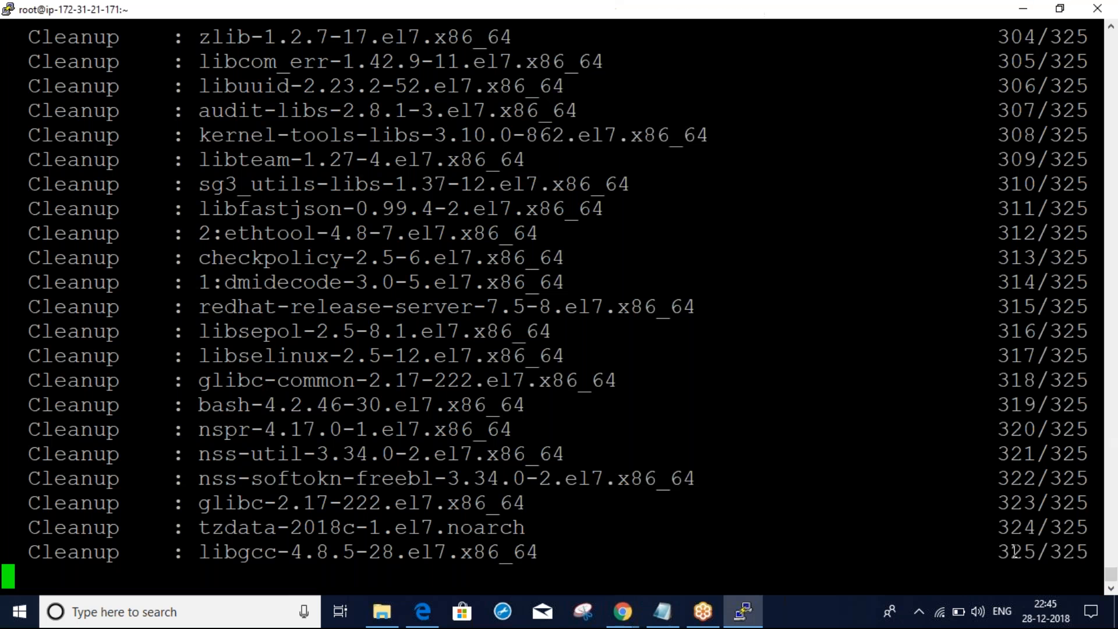
pyautogui.hotkey('alt', 'Tab')
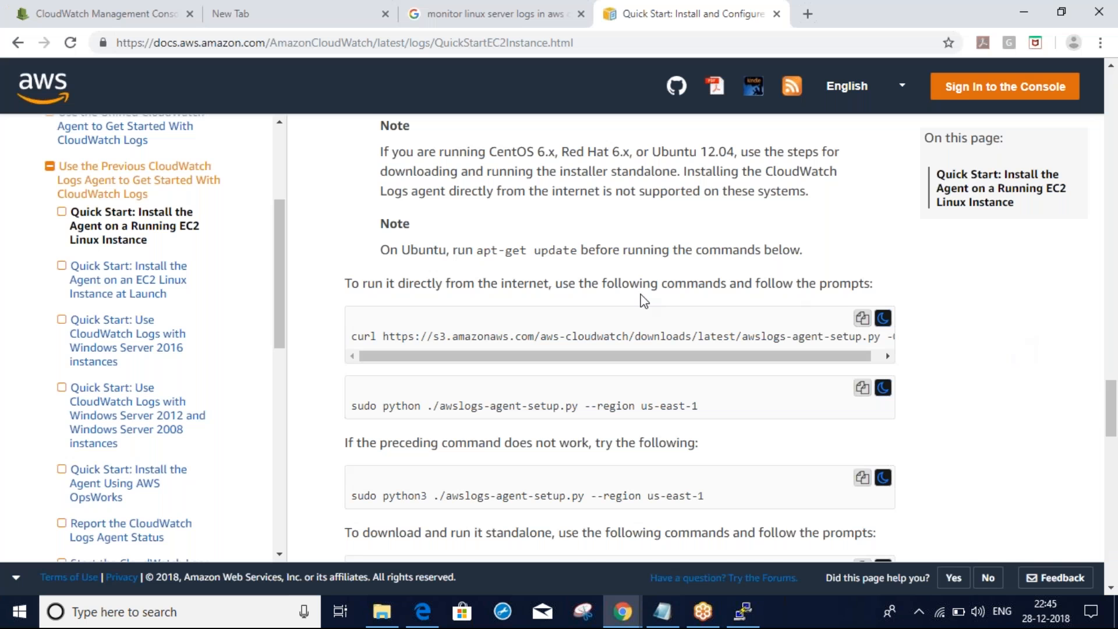
pyautogui.scroll(1, 644, 301)
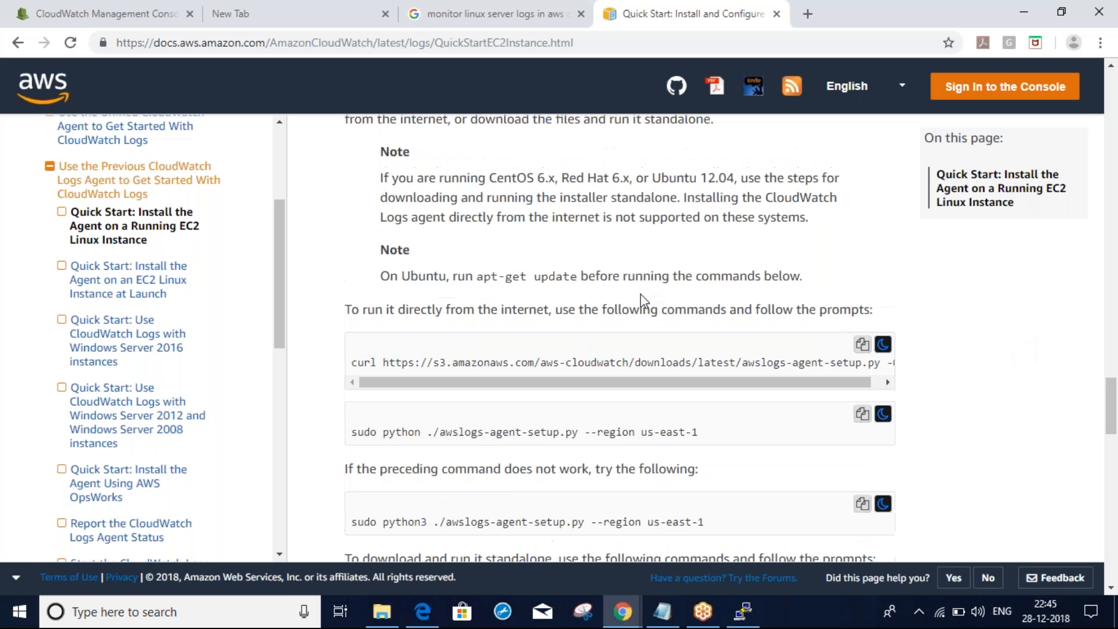
pyautogui.scroll(1, 644, 301)
pyautogui.scroll(-2, 644, 301)
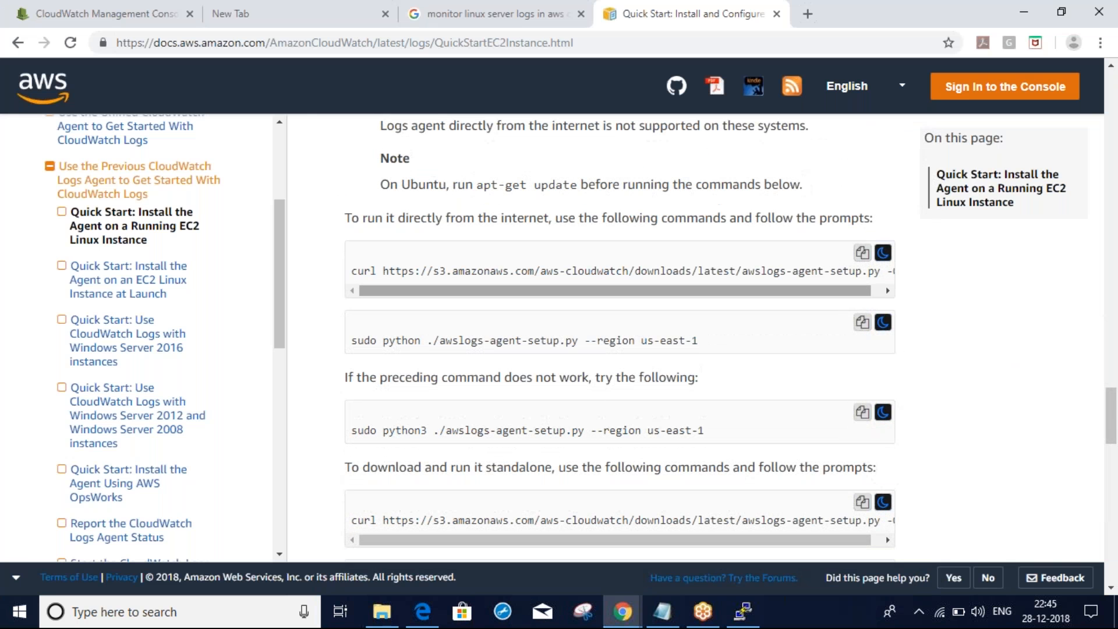
pyautogui.hotkey('alt', 'Tab')
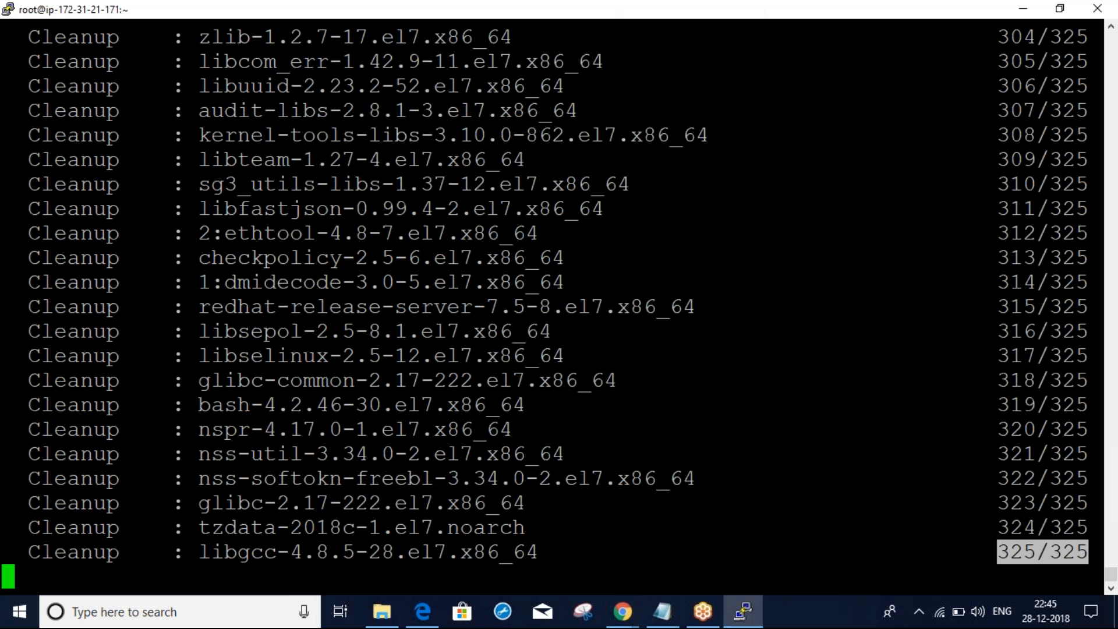
pyautogui.hotkey('alt', 'Tab')
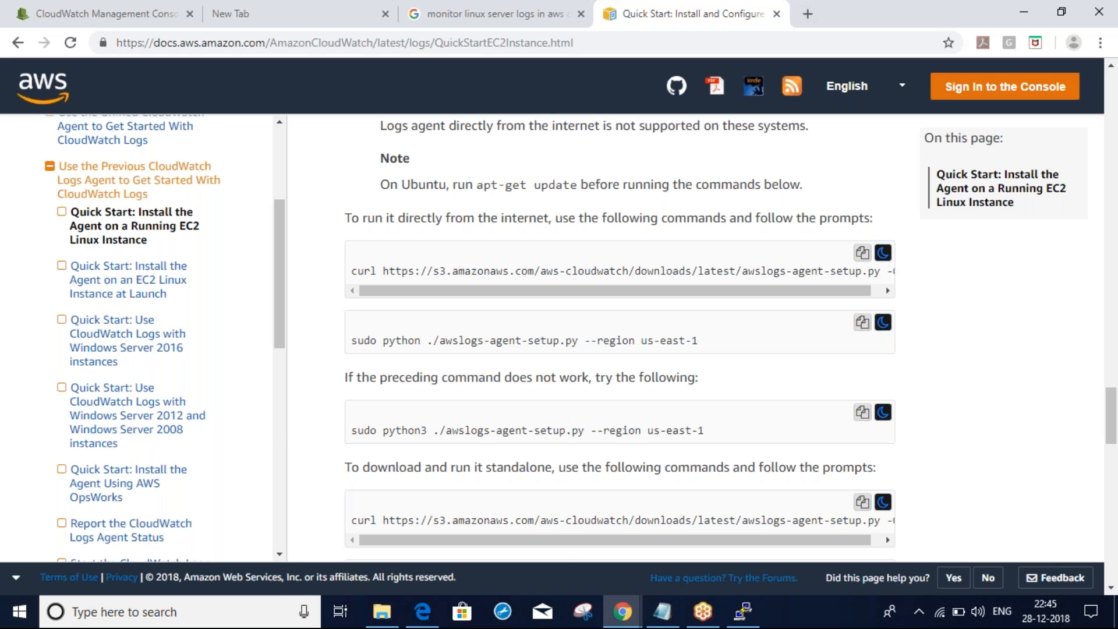
pyautogui.hotkey('alt', 'Tab')
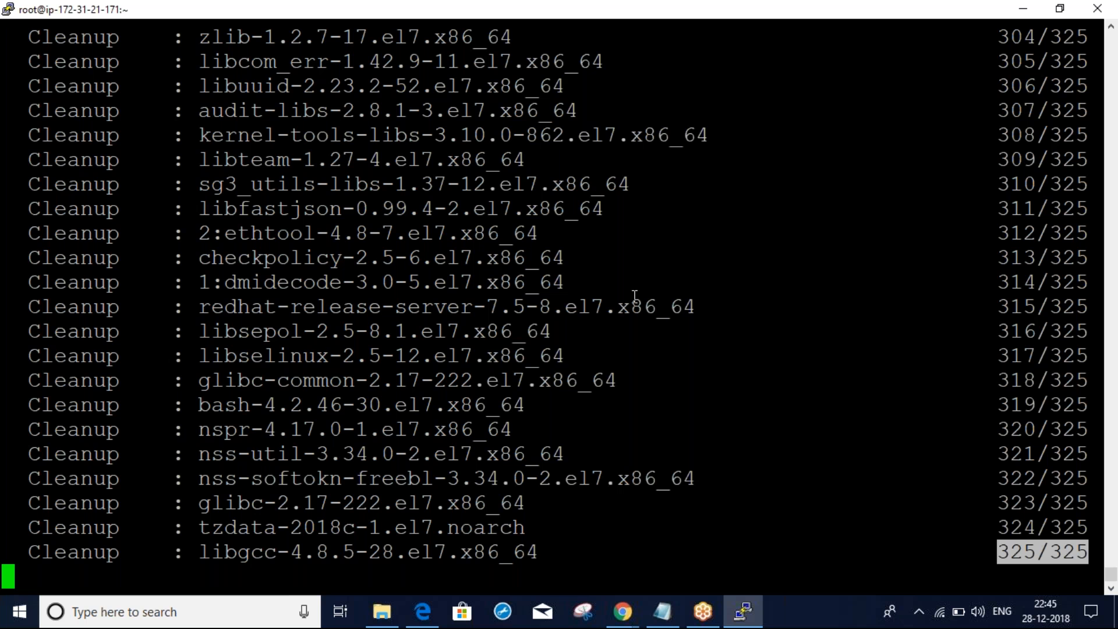
# Review the Quick Start curl and awslogs-agent-setup.py commands for us-east-1, then return to the terminal
pyautogui.click(840, 24)
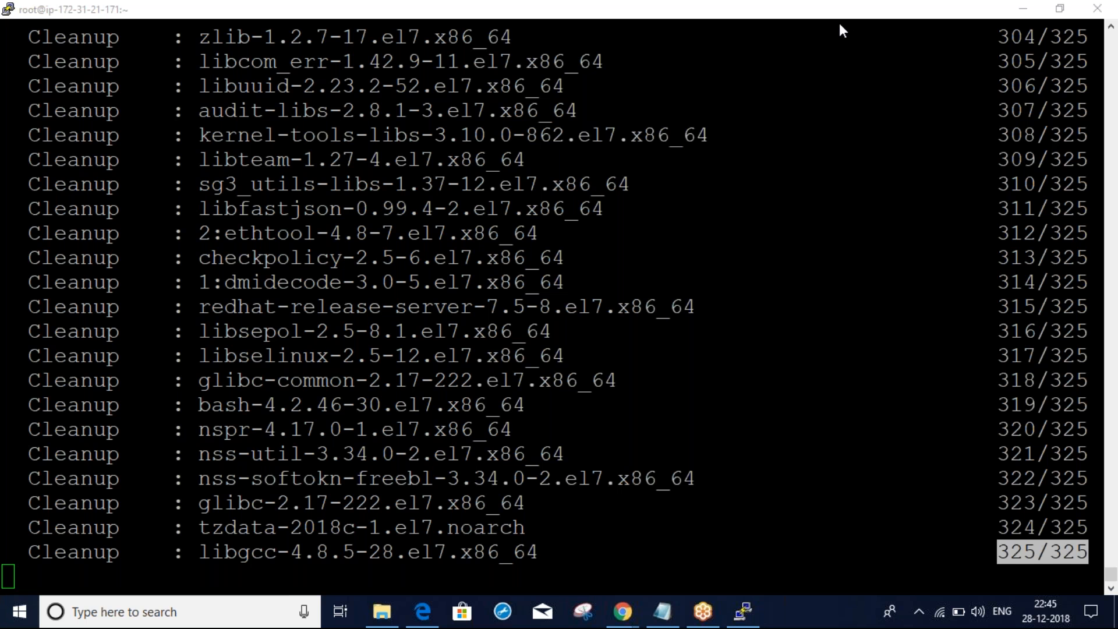
pyautogui.click(790, 297)
pyautogui.hotkey('alt', 'Tab')
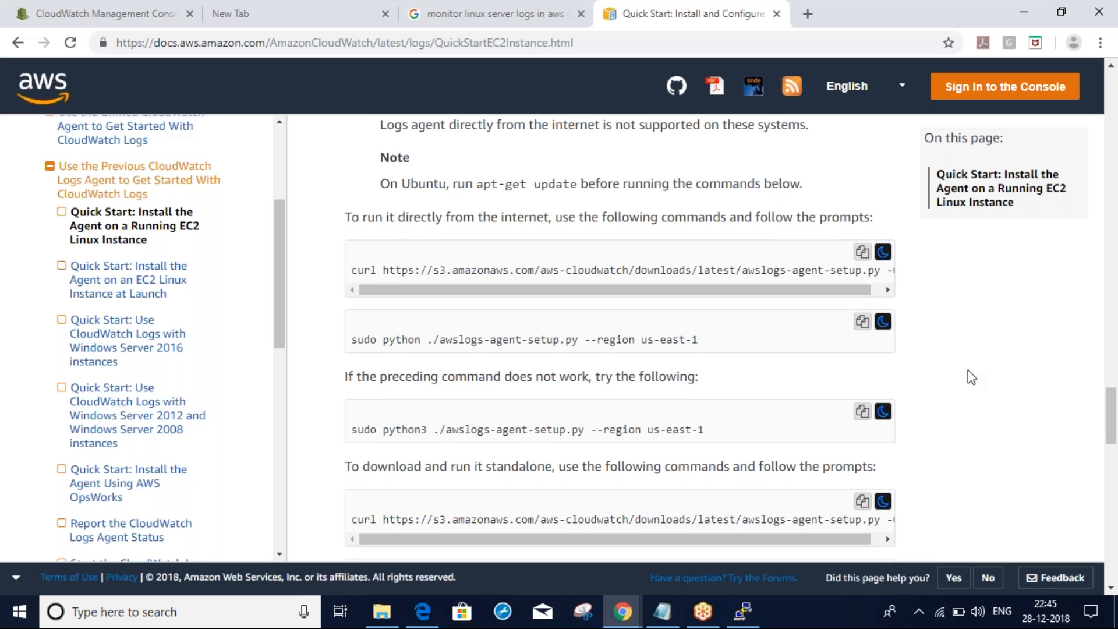
pyautogui.scroll(-1, 968, 369)
pyautogui.scroll(-3, 968, 371)
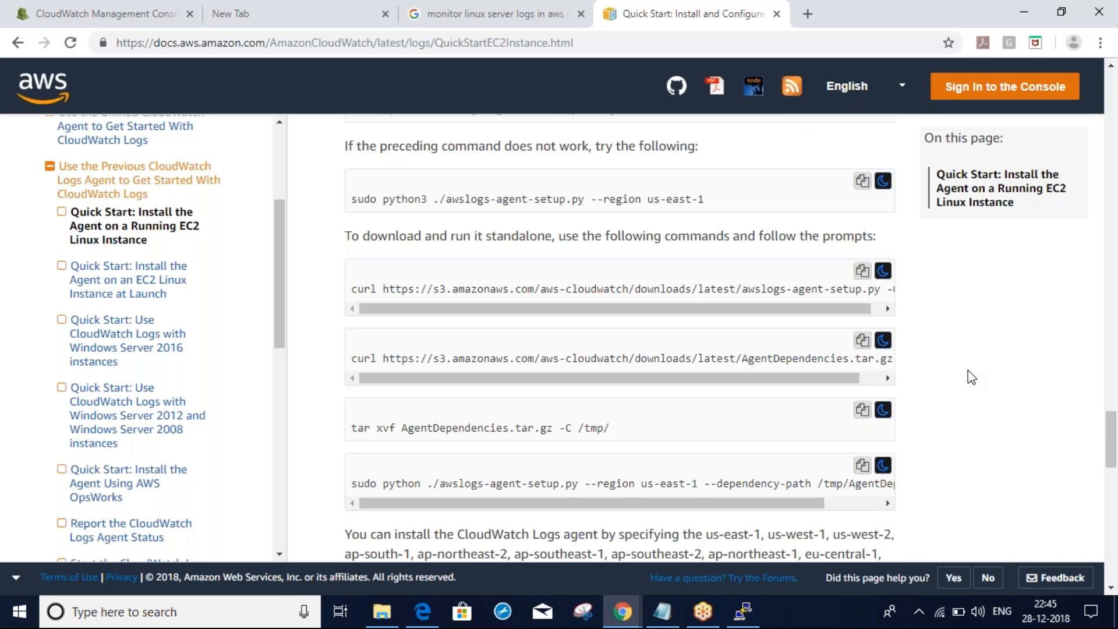
pyautogui.scroll(-1, 968, 370)
pyautogui.scroll(-1, 968, 370)
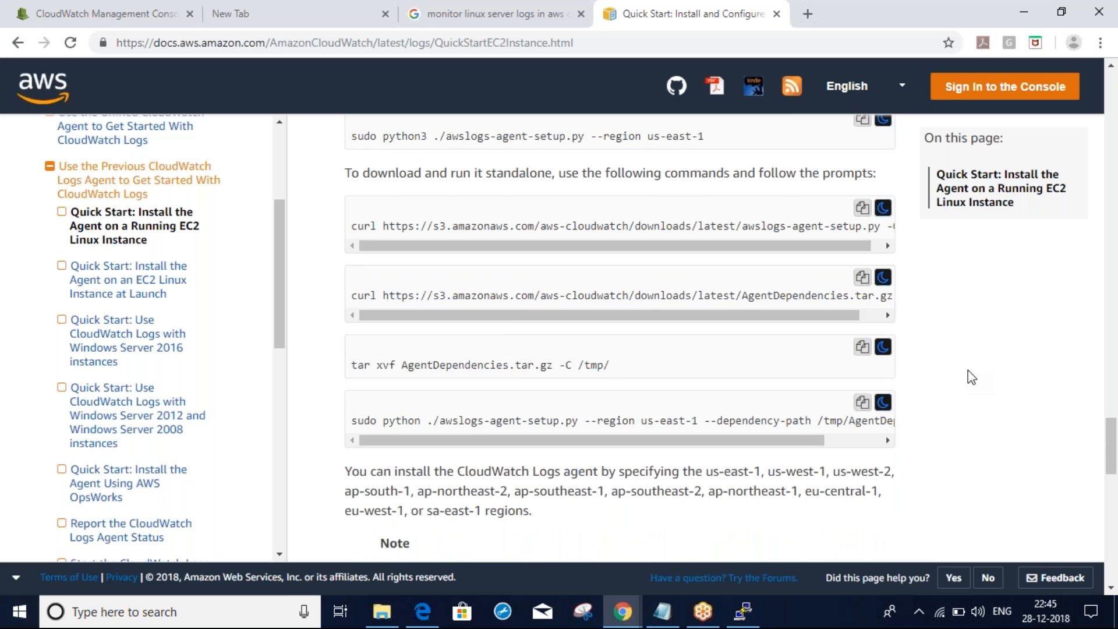
pyautogui.scroll(-4, 968, 369)
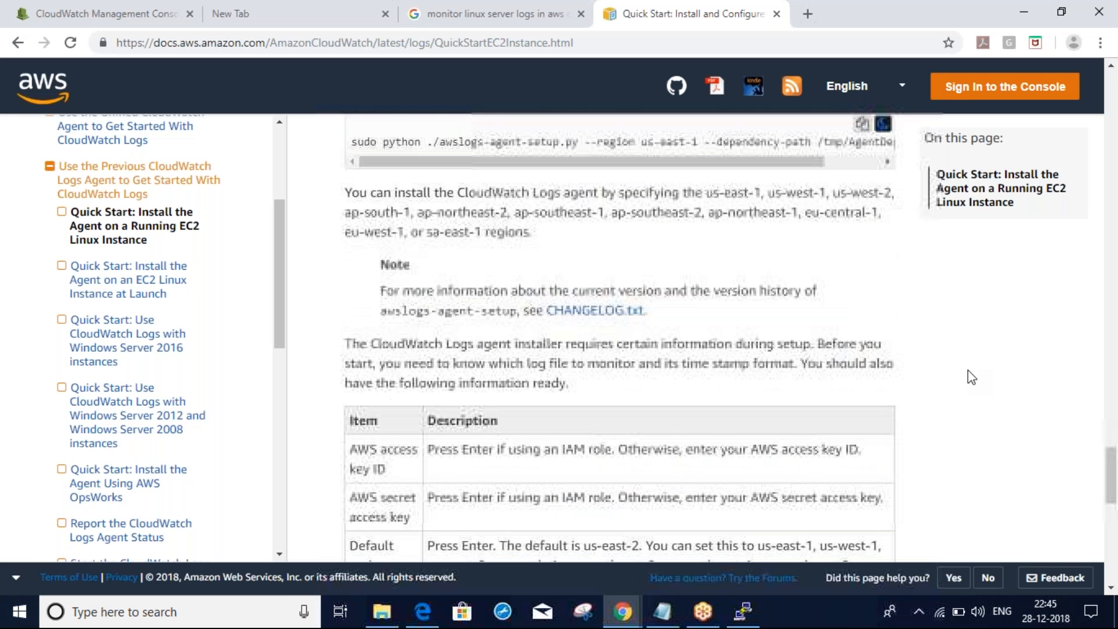
pyautogui.scroll(-8, 968, 369)
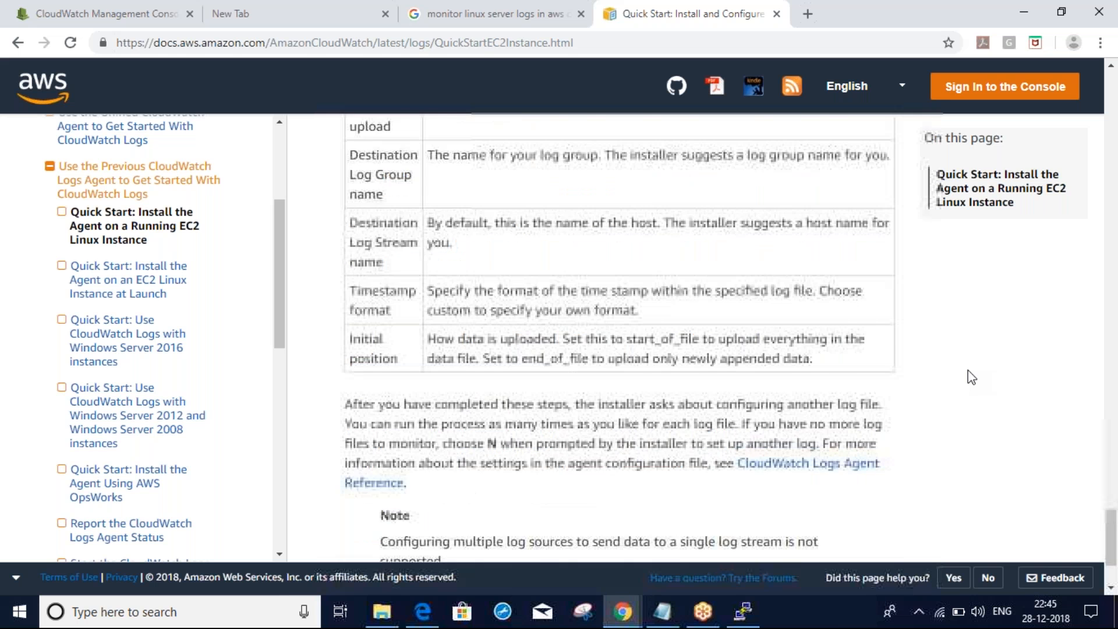
pyautogui.scroll(-2, 967, 369)
pyautogui.scroll(15, 968, 369)
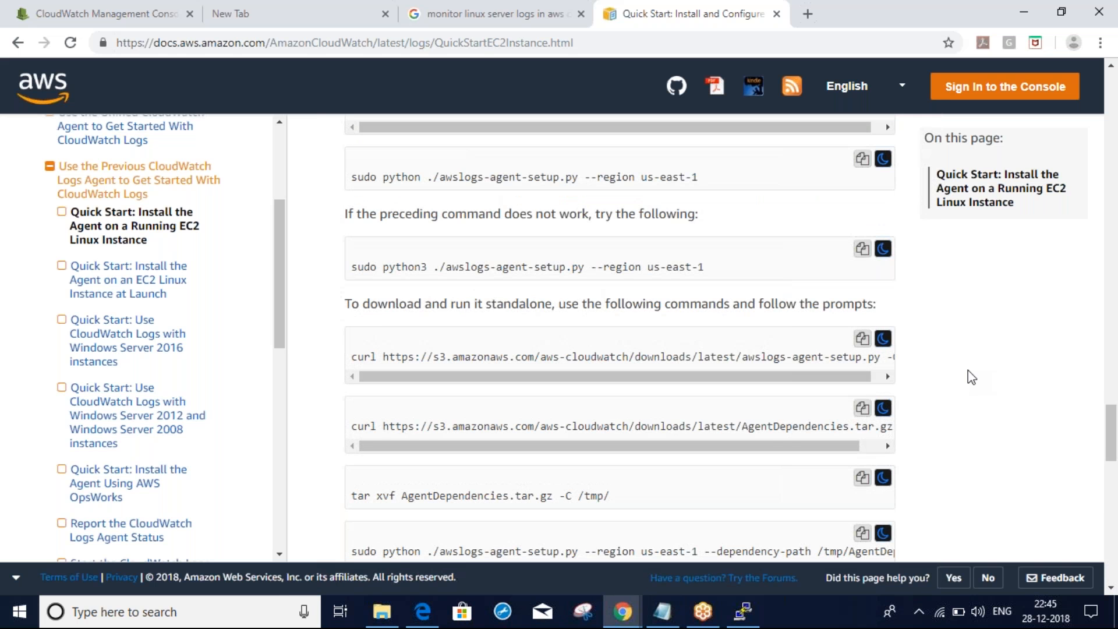
pyautogui.scroll(3, 968, 370)
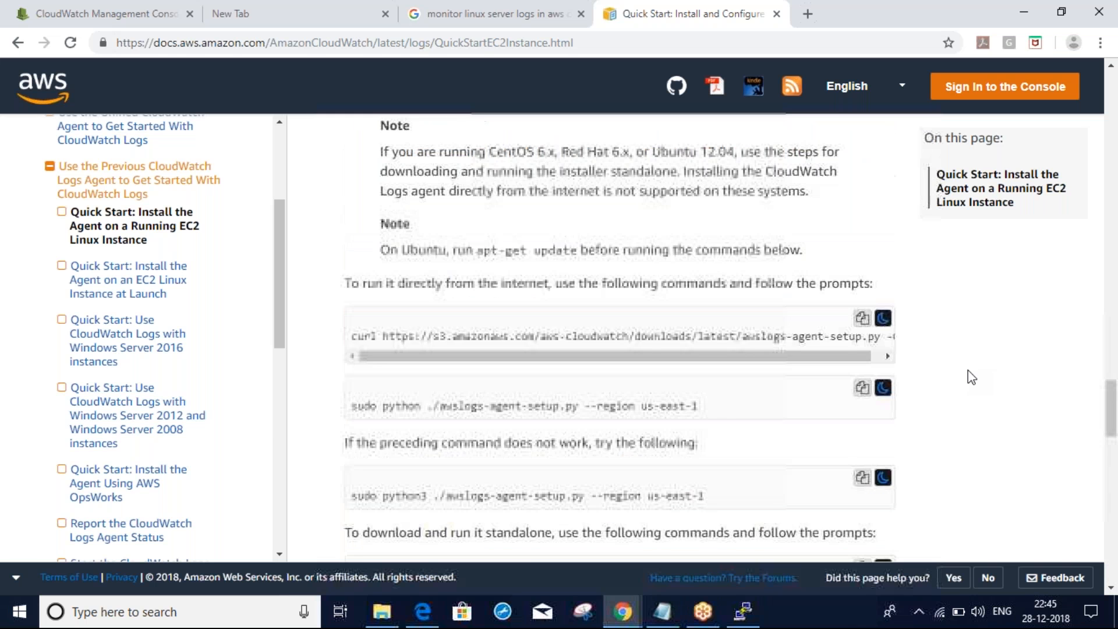
pyautogui.scroll(-1, 968, 369)
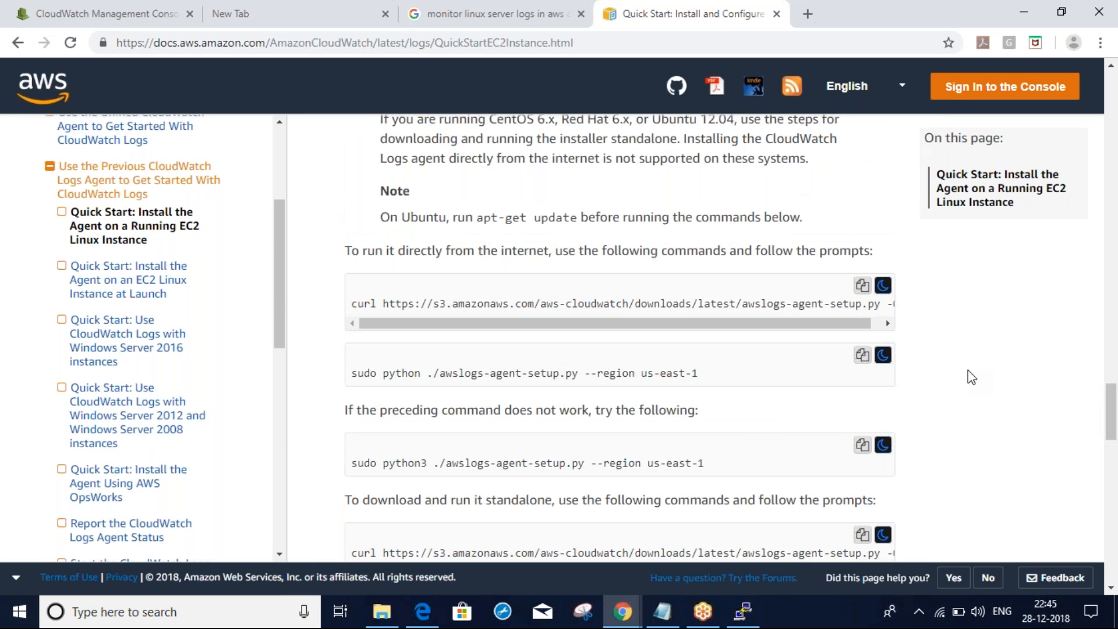
pyautogui.hotkey('alt', 'Tab')
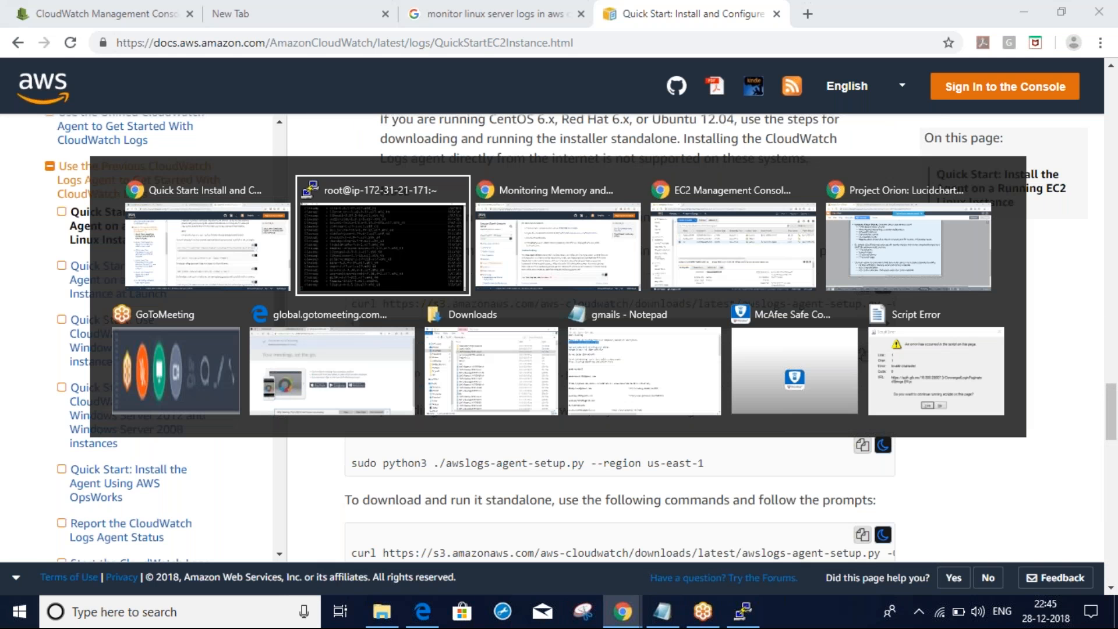
pyautogui.press('Escape')
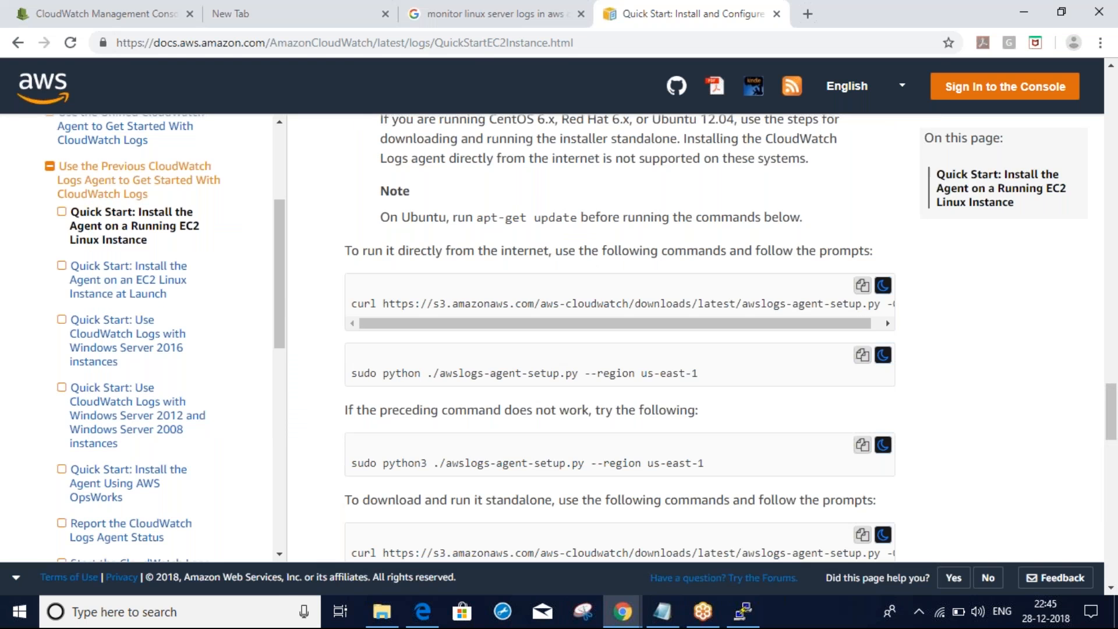
pyautogui.hotkey('alt', 'Tab')
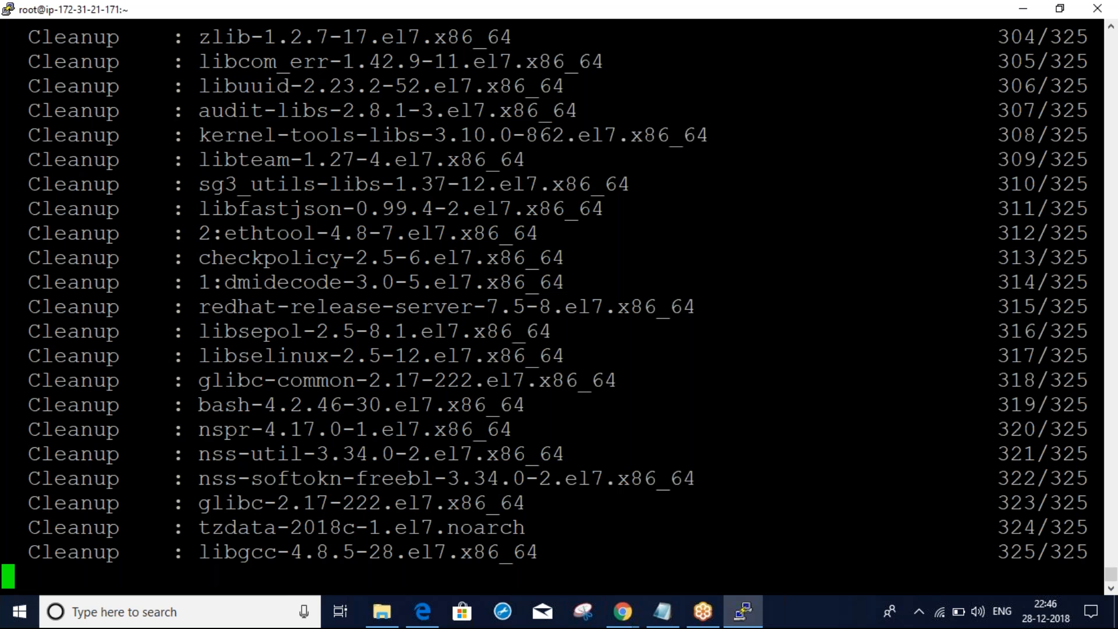
# Empty the Notepad notes, move Notepad aside, and clear the PuTTY terminal
pyautogui.click(827, 30)
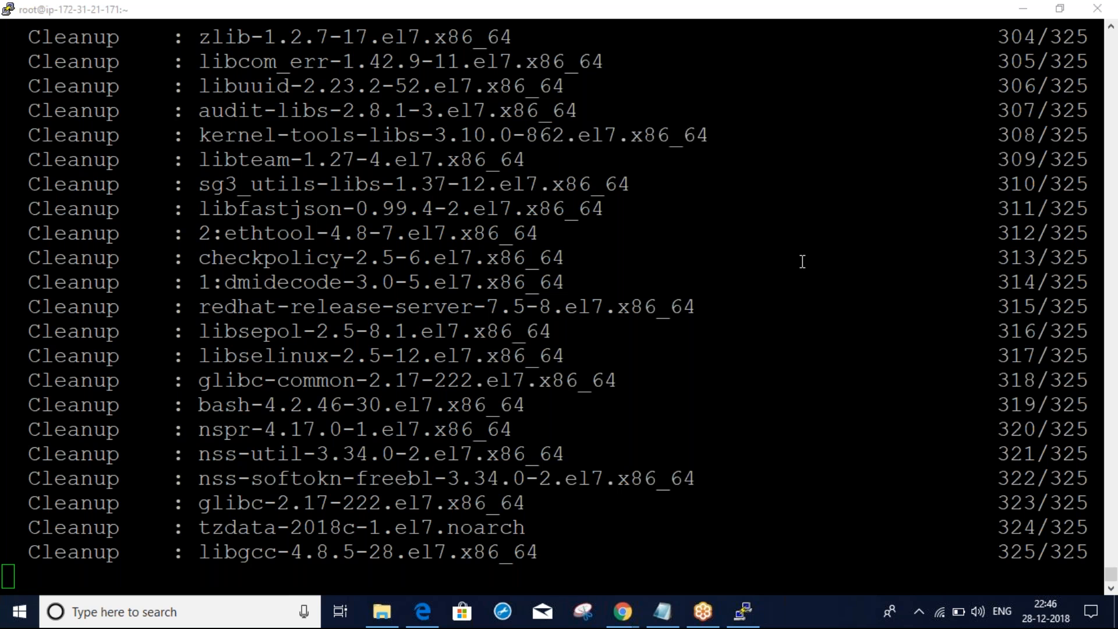
pyautogui.click(678, 613)
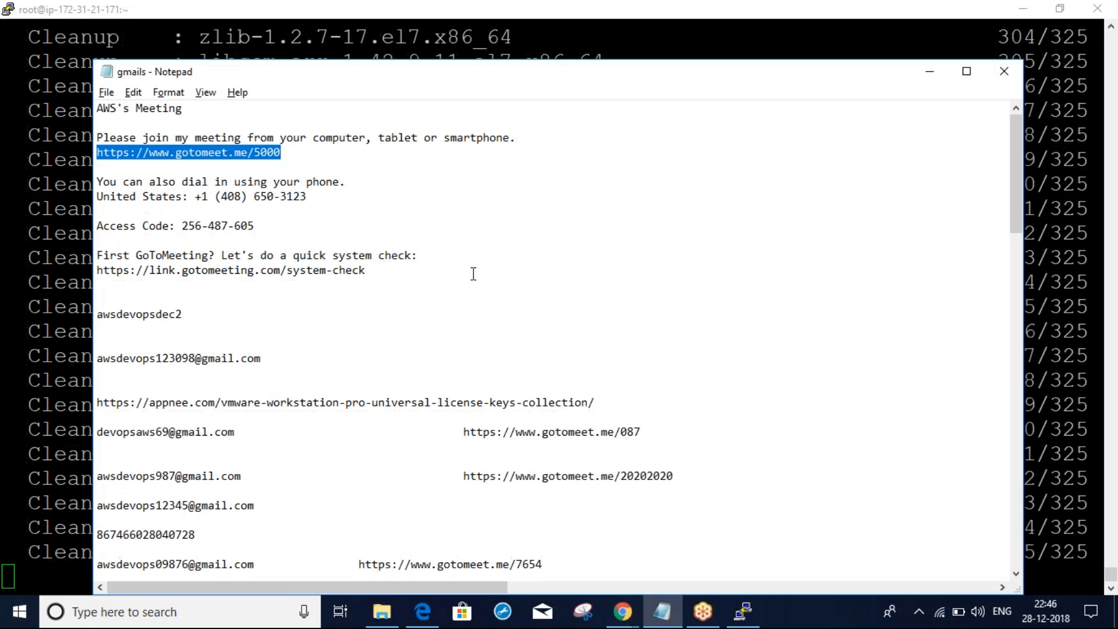
pyautogui.hotkey('ctrl', 'a')
pyautogui.press('Delete')
pyautogui.moveTo(460, 73); pyautogui.dragTo(674, 303)
pyautogui.click(323, 216)
pyautogui.write('clear')
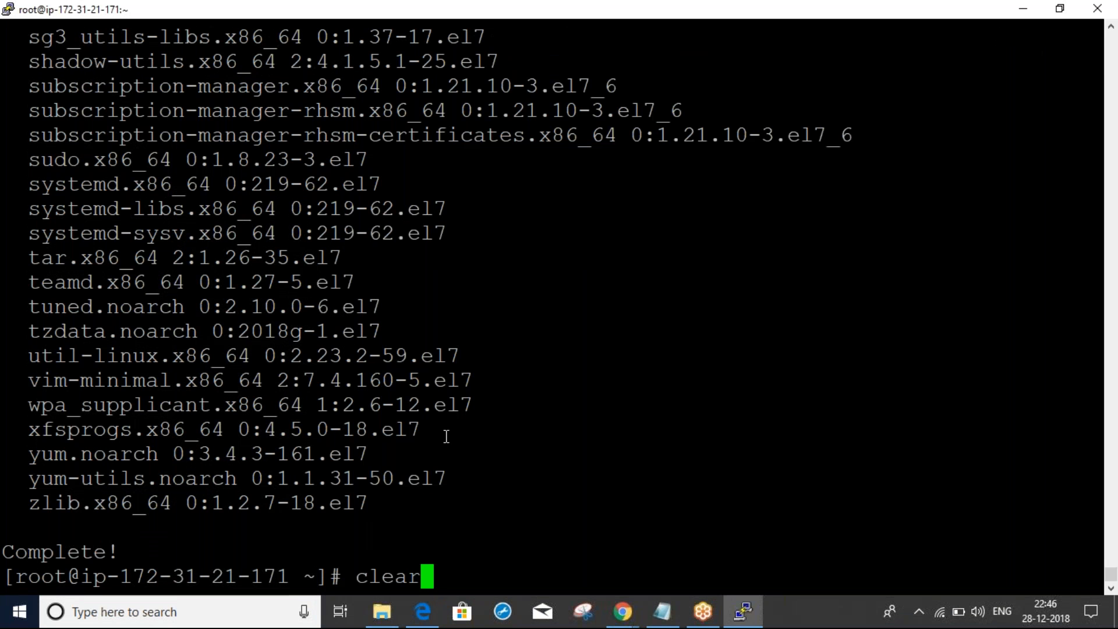
pyautogui.press('Return')
# Copy the curl agent download command from the Quick Start page and run it in PuTTY
pyautogui.hotkey('alt', 'Tab')
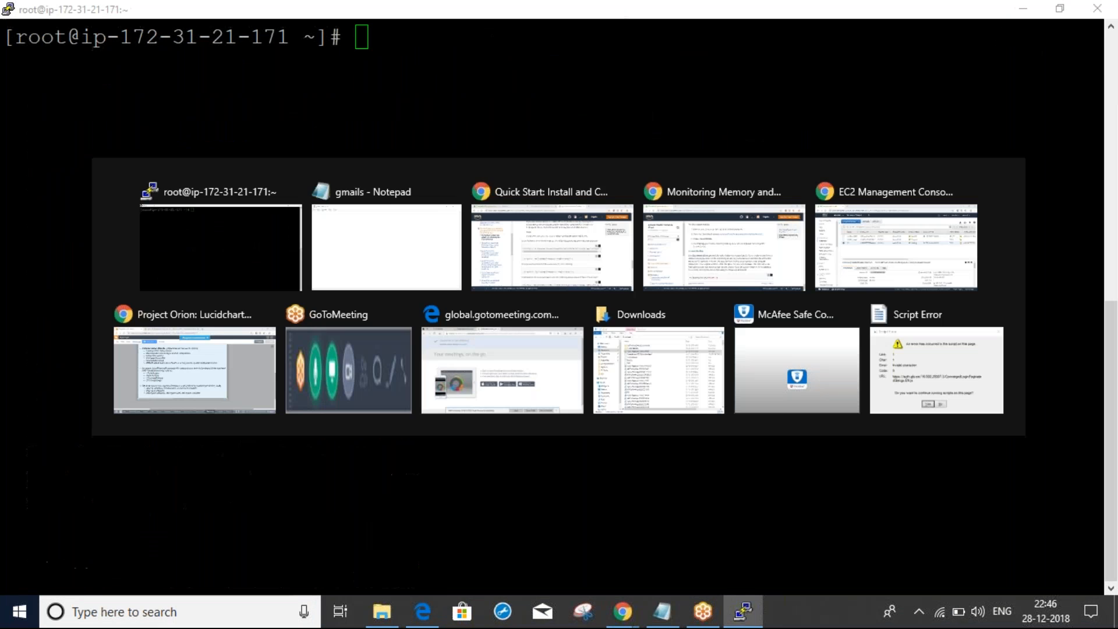
pyautogui.hotkey('alt', 'Tab')
pyautogui.hotkey('alt', 'Tab')
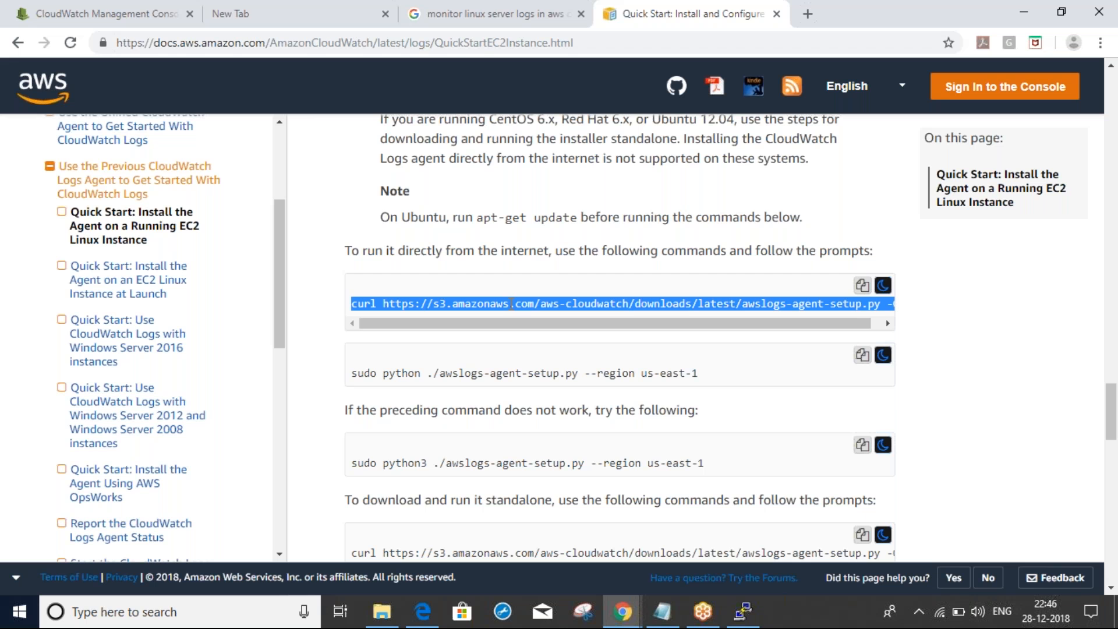
pyautogui.moveTo(584, 324); pyautogui.dragTo(554, 332)
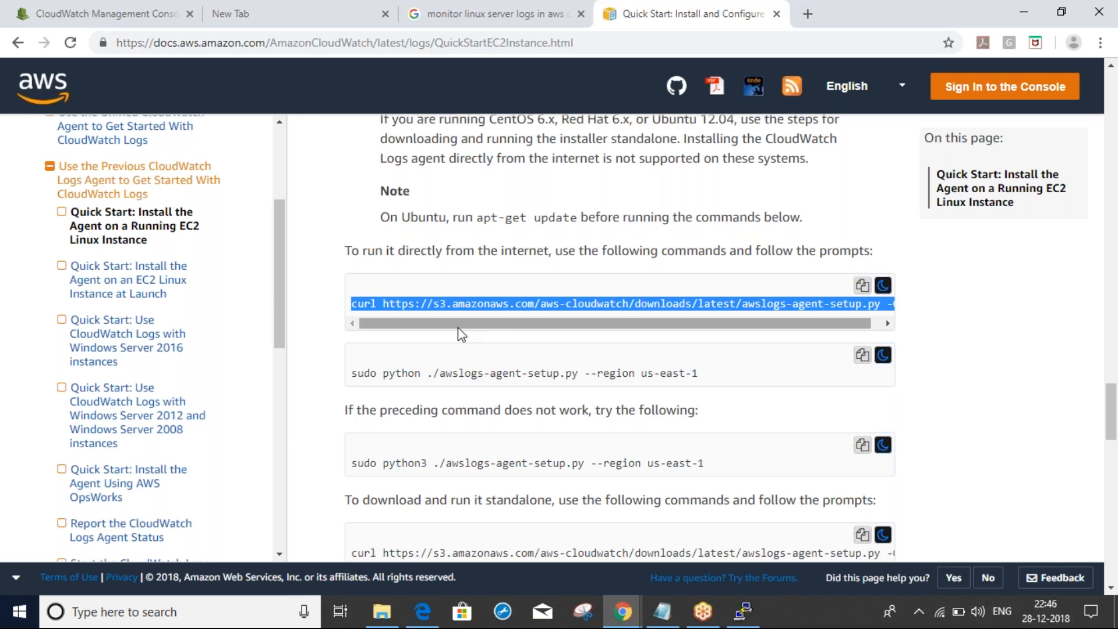
pyautogui.hotkey('alt', 'Tab')
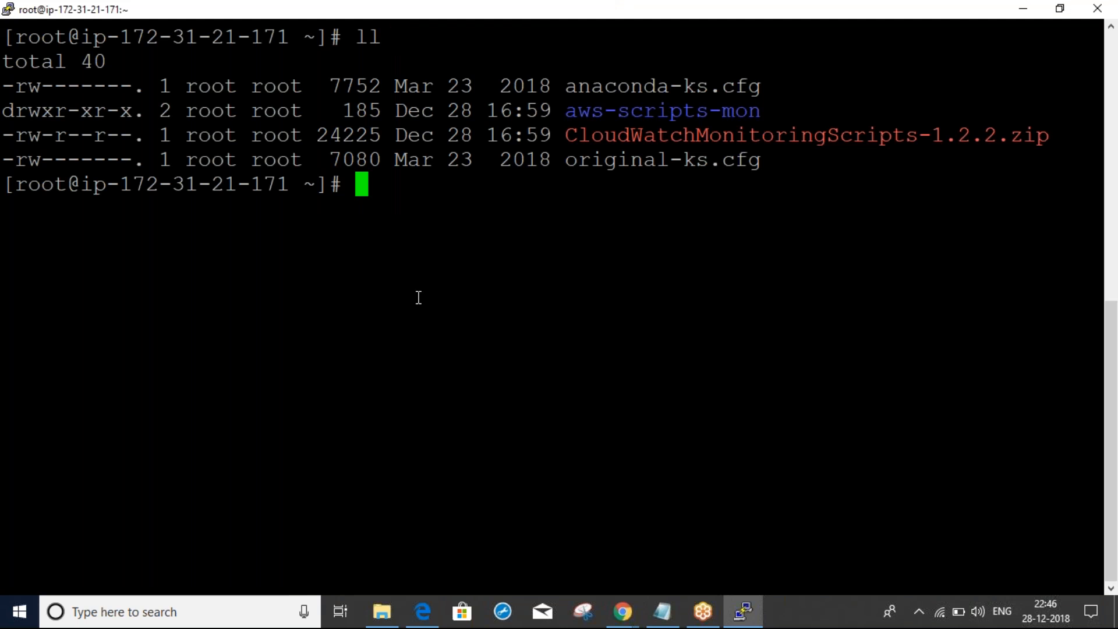
pyautogui.rightClick(418, 298)
pyautogui.press('Return')
# List the home directory and locate the downloaded awslogs-agent-setup.py file
pyautogui.write('ll')
pyautogui.press('Return')
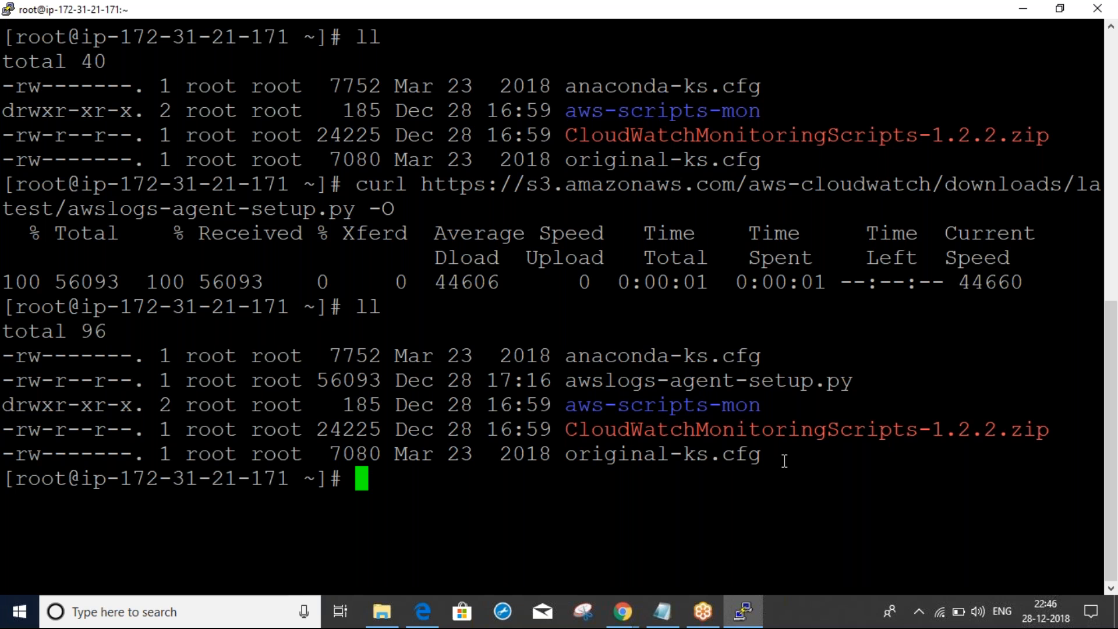
pyautogui.doubleClick(677, 430)
pyautogui.click(748, 495)
pyautogui.tripleClick(655, 384)
pyautogui.click(768, 384)
pyautogui.doubleClick(809, 384)
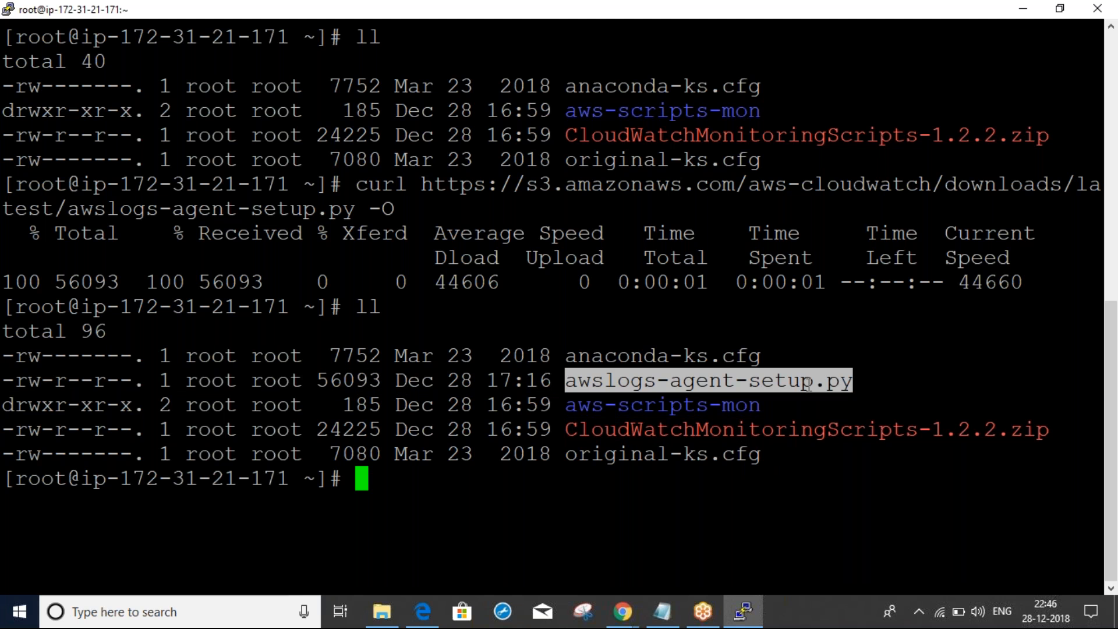
pyautogui.click(835, 381)
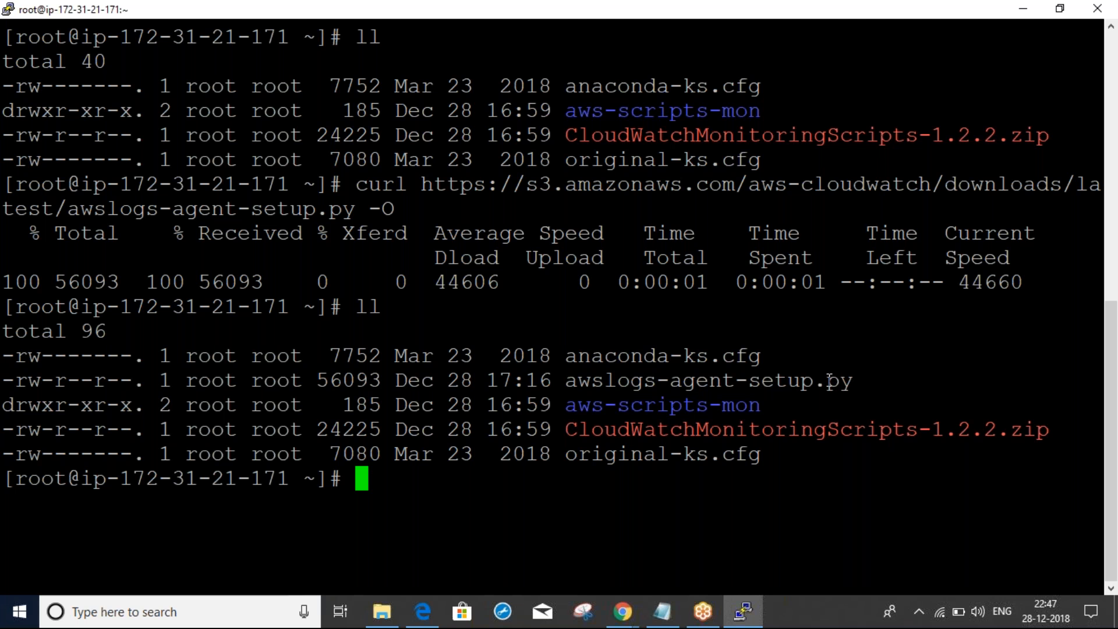
# Display awslogs-agent-setup.py with cat, then clear the terminal screen
pyautogui.doubleClick(697, 384)
pyautogui.write('ctg')
pyautogui.press('BackSpace')
pyautogui.press('BackSpace')
pyautogui.press('BackSpace')
pyautogui.press('BackSpace')
pyautogui.write('cat')
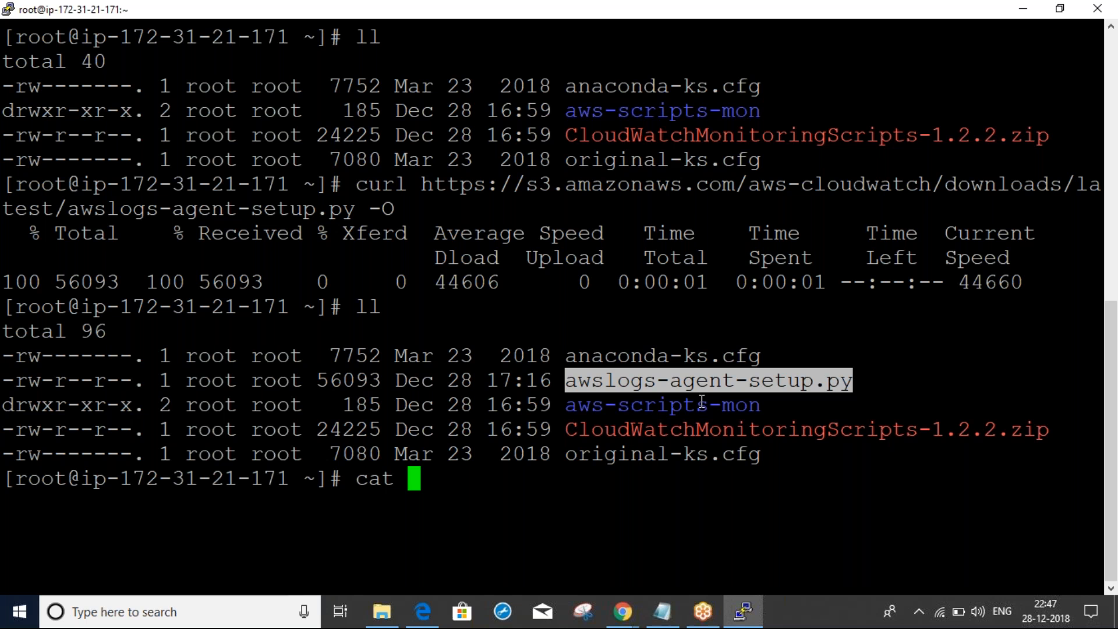
pyautogui.rightClick(661, 410)
pyautogui.press('Return')
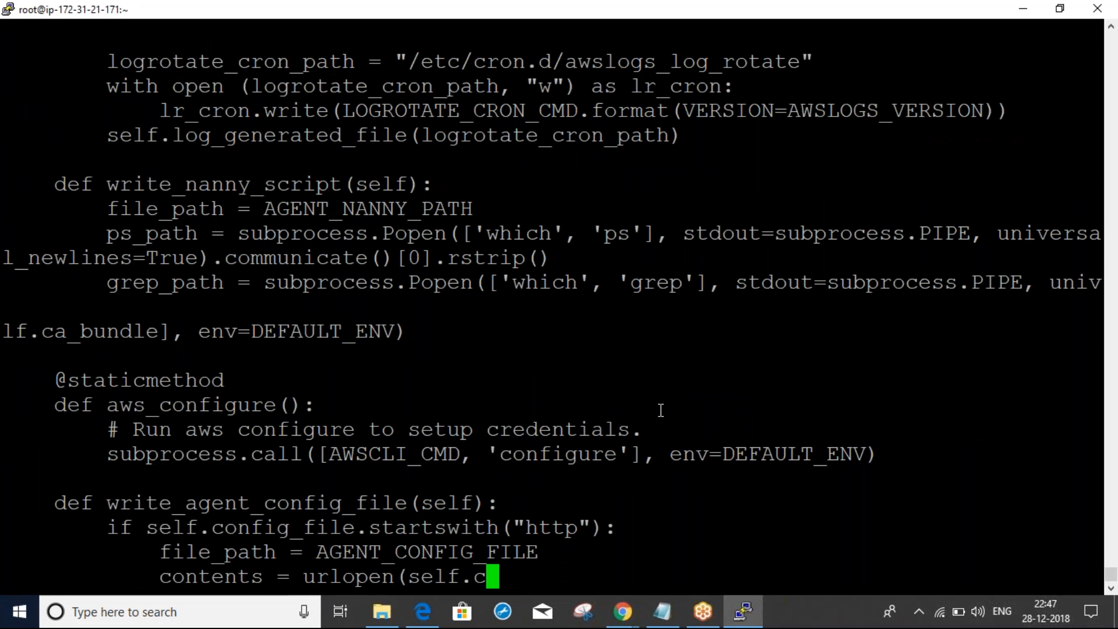
pyautogui.moveTo(1111, 574); pyautogui.dragTo(1098, 458)
pyautogui.hotkey('ctrl', 'l')
# List the directory again and copy 'sudo python ./awslogs-agent-setup.py' from the Quick Start docs
pyautogui.write('ll')
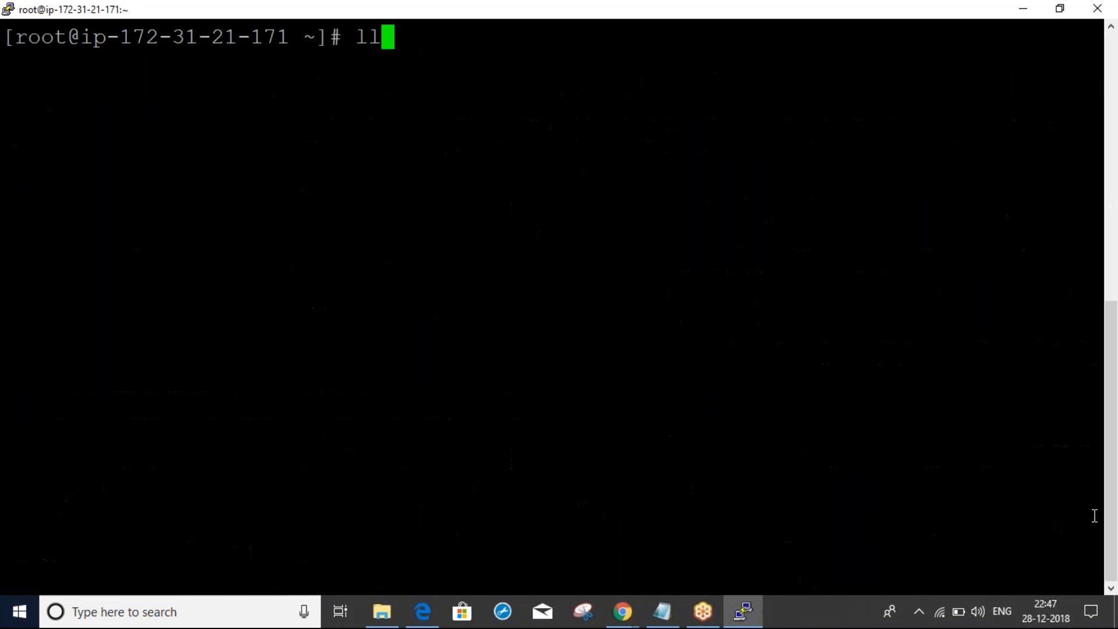
pyautogui.press('Return')
pyautogui.hotkey('alt', 'Tab')
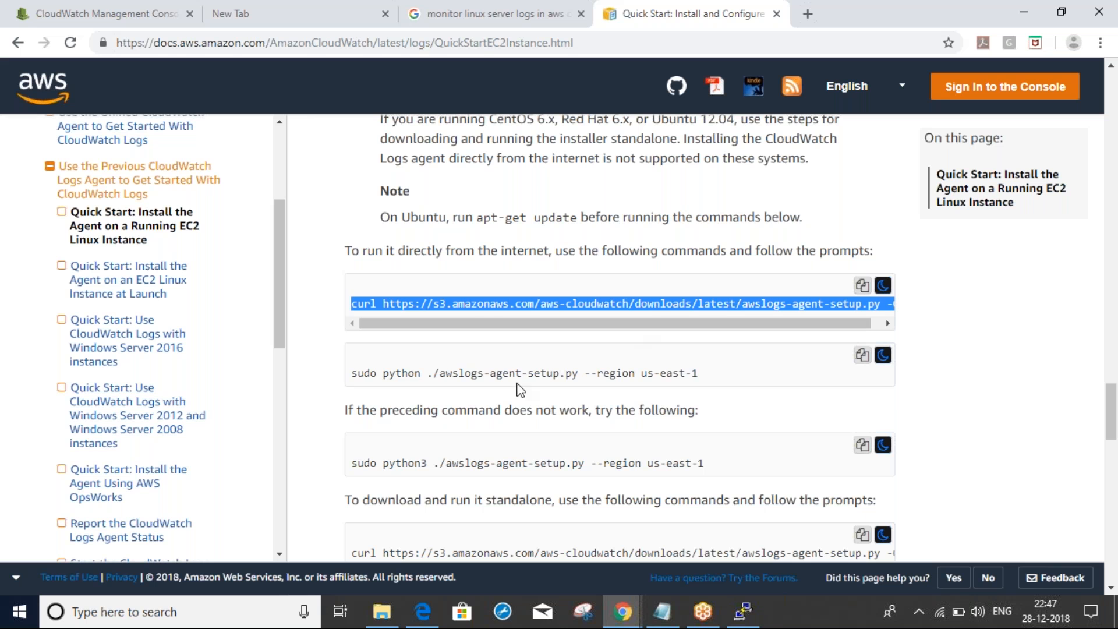
pyautogui.moveTo(483, 373); pyautogui.dragTo(486, 378)
pyautogui.tripleClick(486, 375)
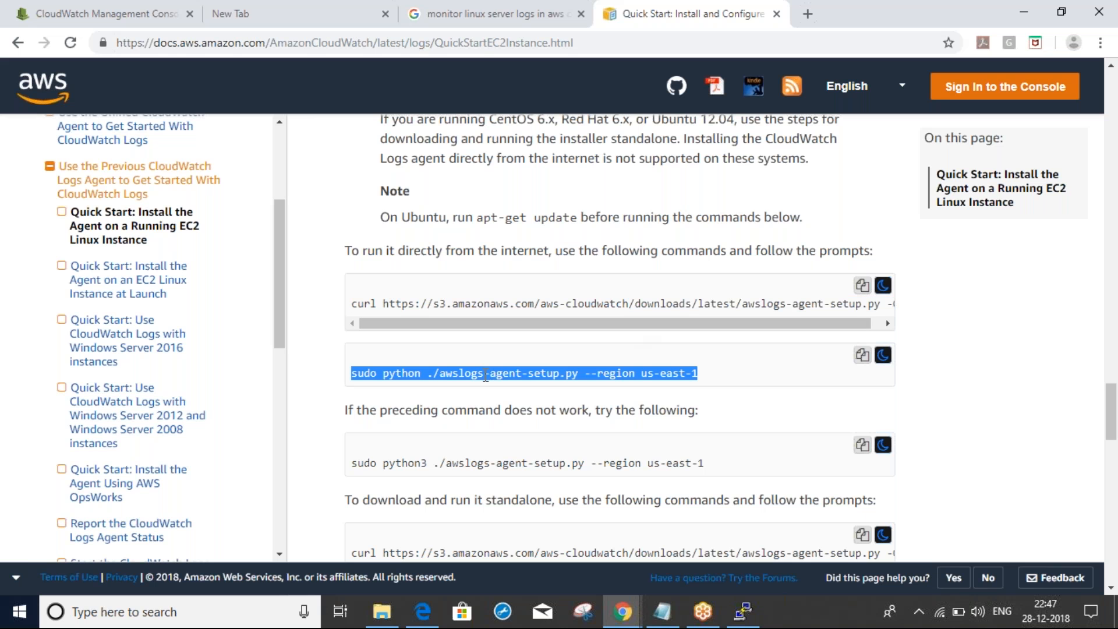
pyautogui.moveTo(579, 373); pyautogui.dragTo(352, 371)
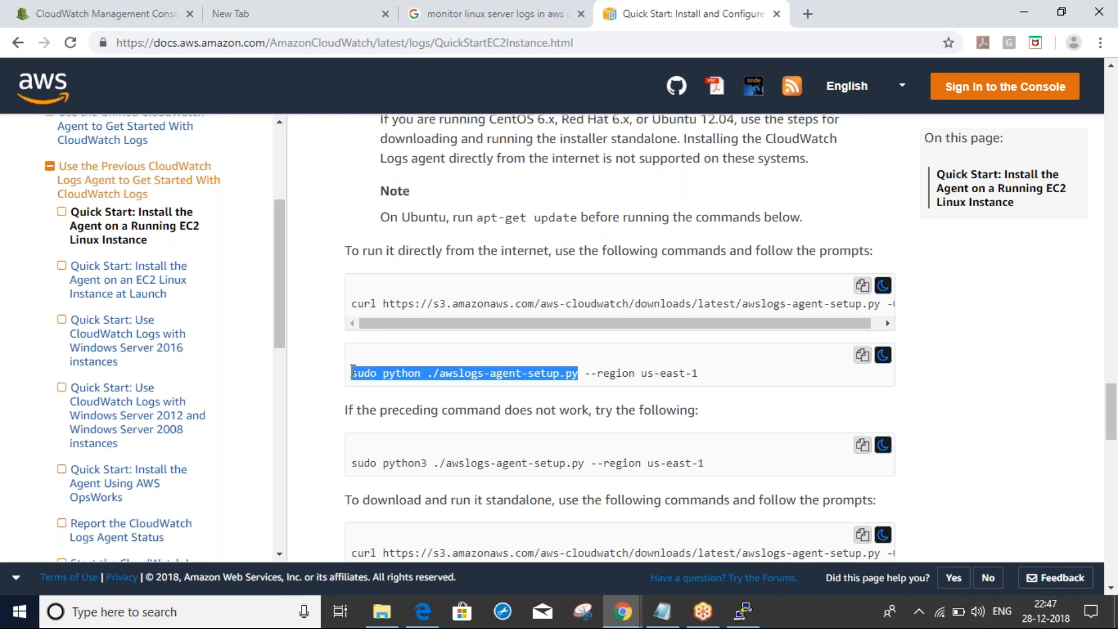
# Run the setup script without a region, which fails with 'Missing required arguments', then copy the full command
pyautogui.hotkey('alt', 'Tab')
pyautogui.rightClick(605, 381)
pyautogui.press('Return')
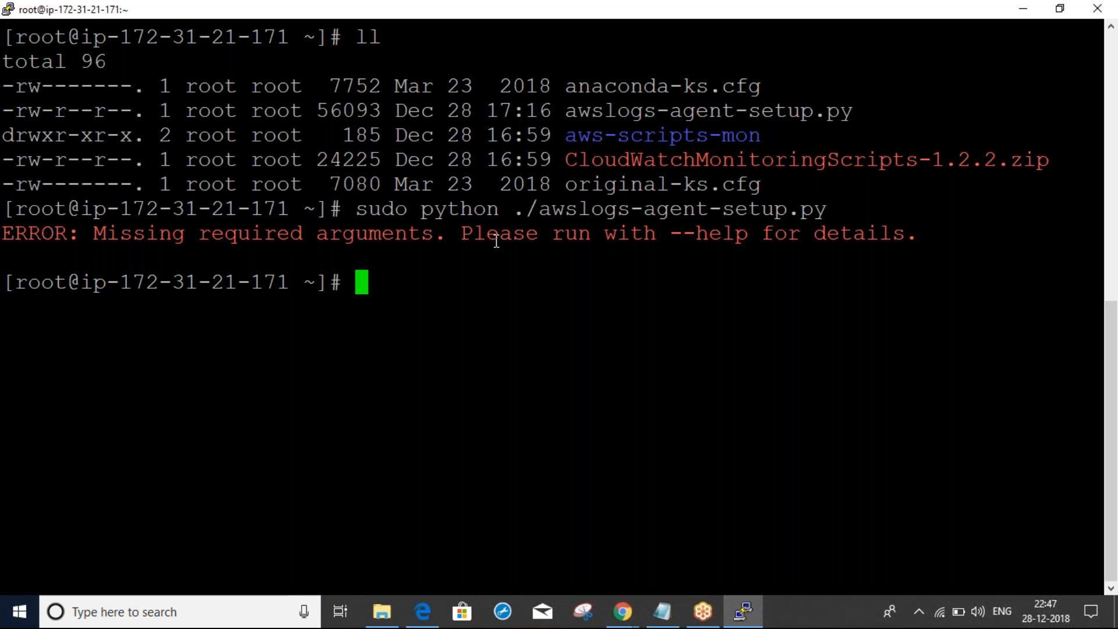
pyautogui.hotkey('alt', 'Tab')
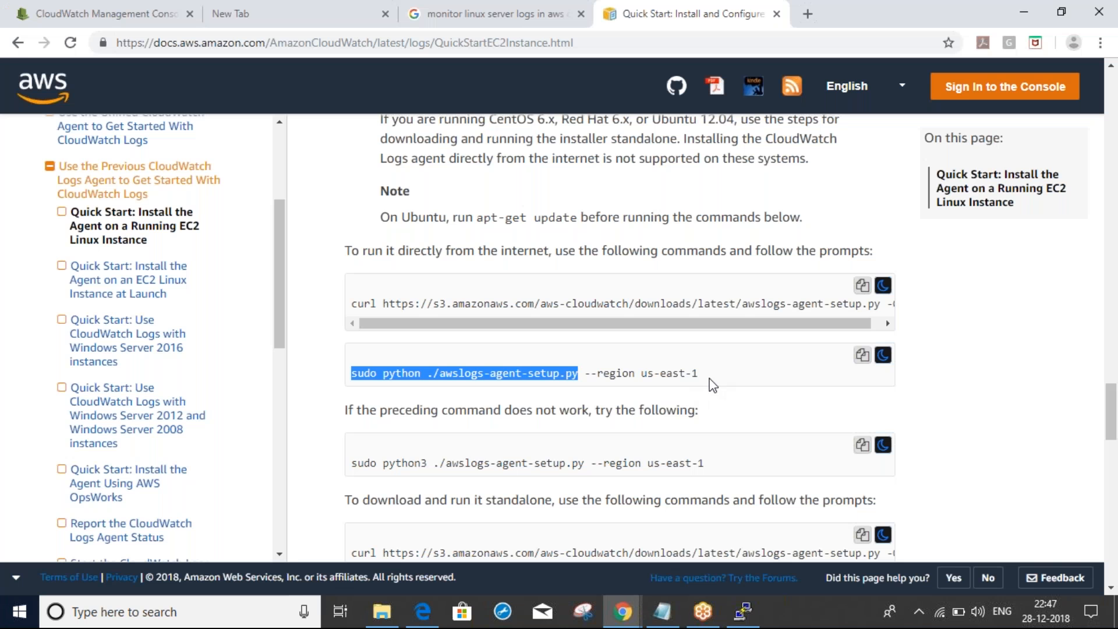
pyautogui.moveTo(698, 374); pyautogui.dragTo(348, 371)
pyautogui.hotkey('ctrl', 'c')
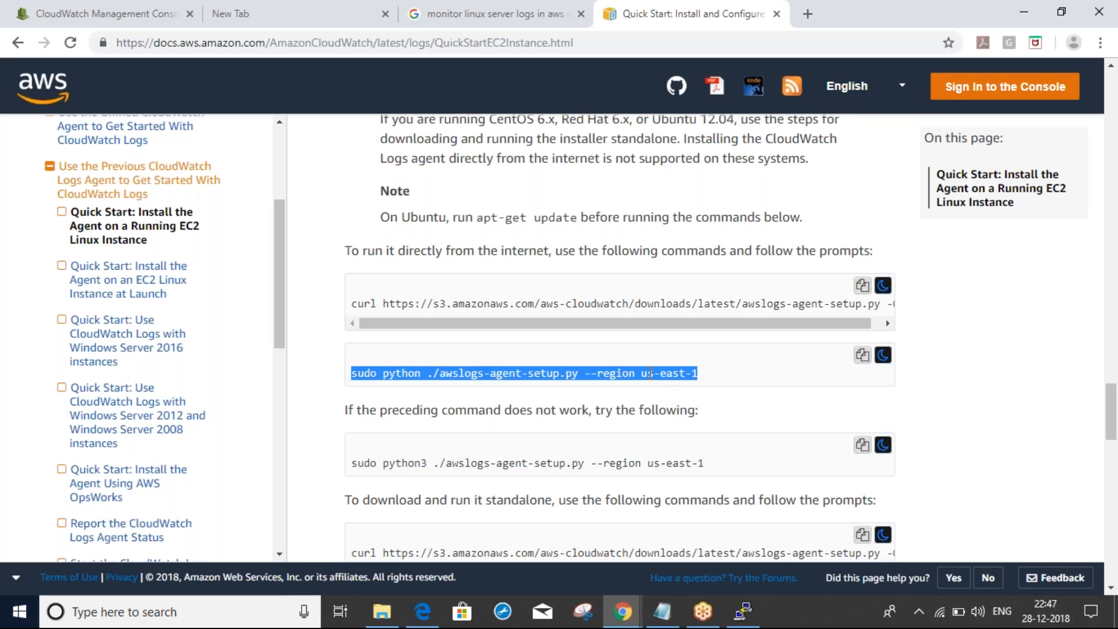
# Run 'sudo python ./awslogs-agent-setup.py --region us-east-1' and accept the default AWS CLI prompts
pyautogui.hotkey('alt', 'Tab')
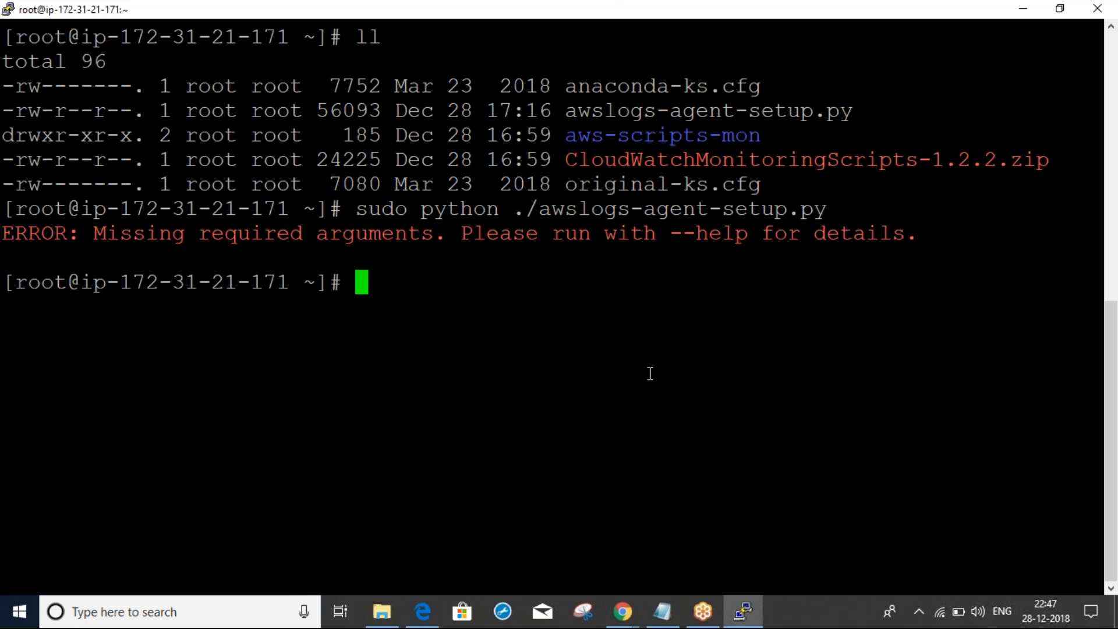
pyautogui.rightClick(651, 373)
pyautogui.press('Return')
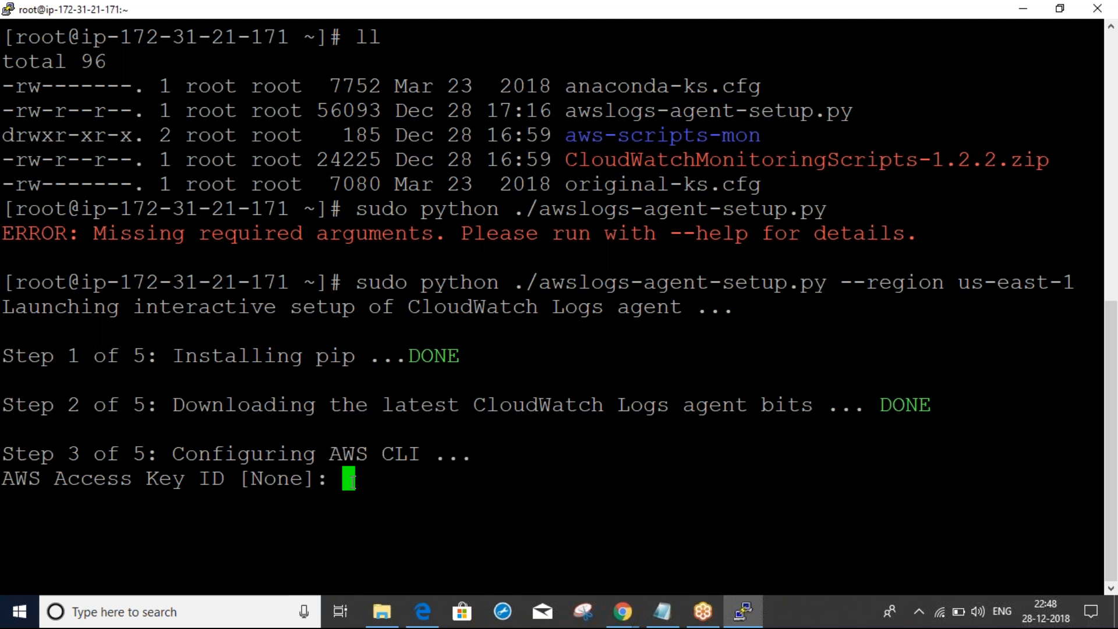
pyautogui.press('Return')
pyautogui.press('Return')
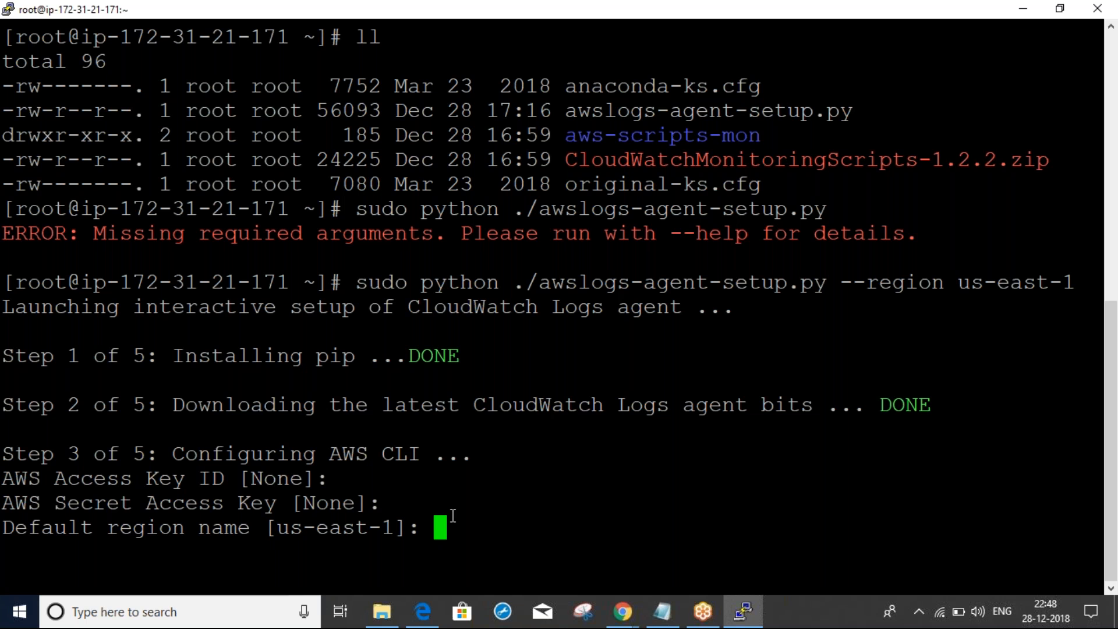
pyautogui.press('Return')
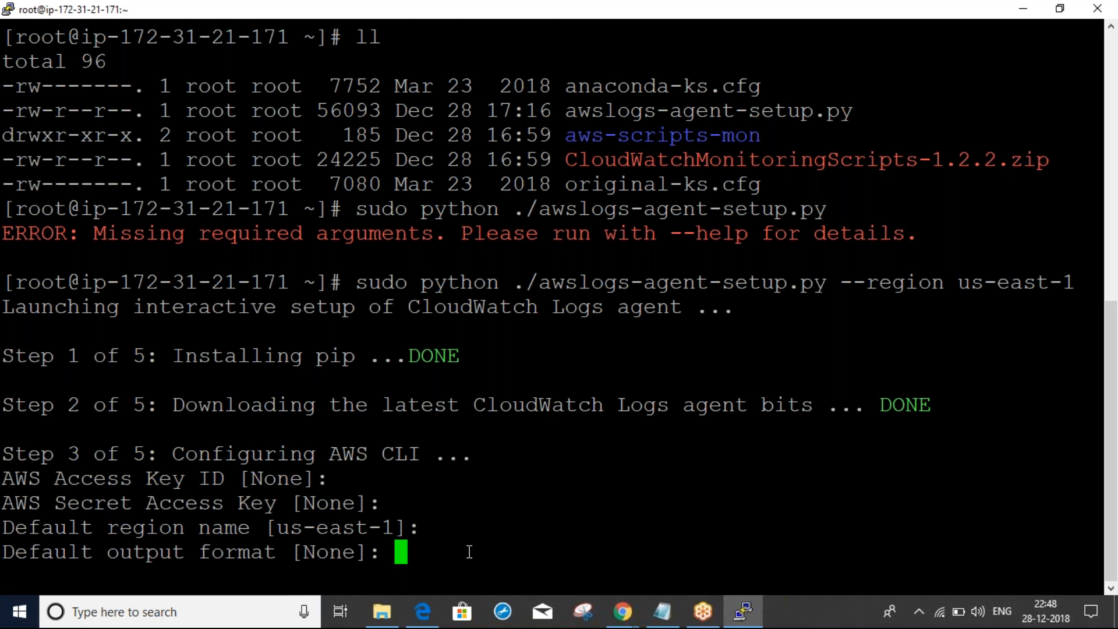
pyautogui.press('Return')
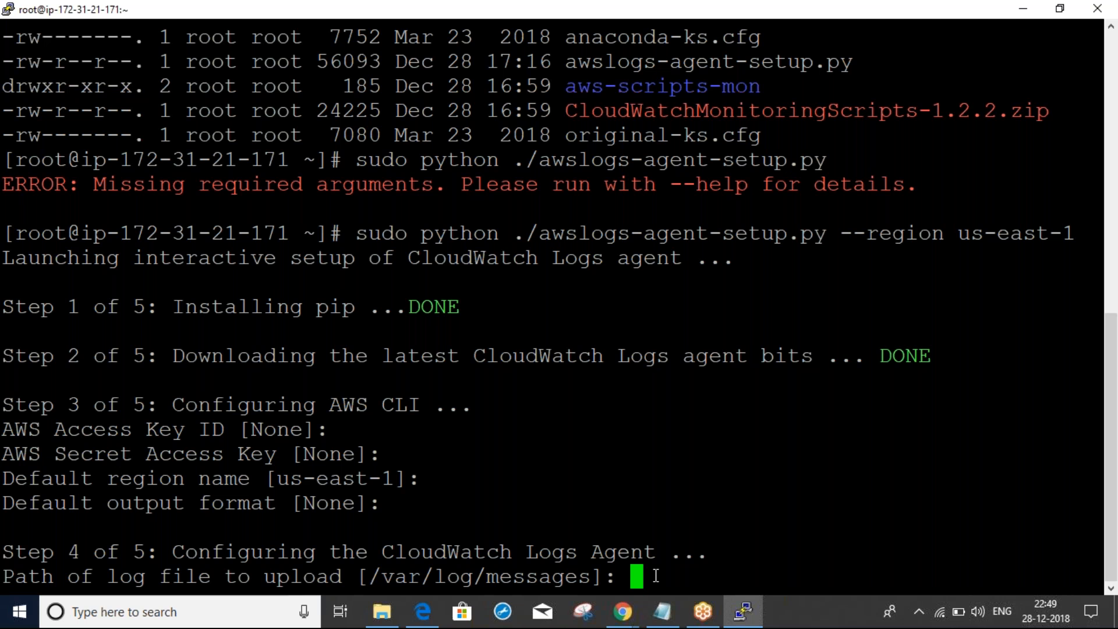
# Enter /var/log/secure as the log file path to upload
pyautogui.write('/var/')
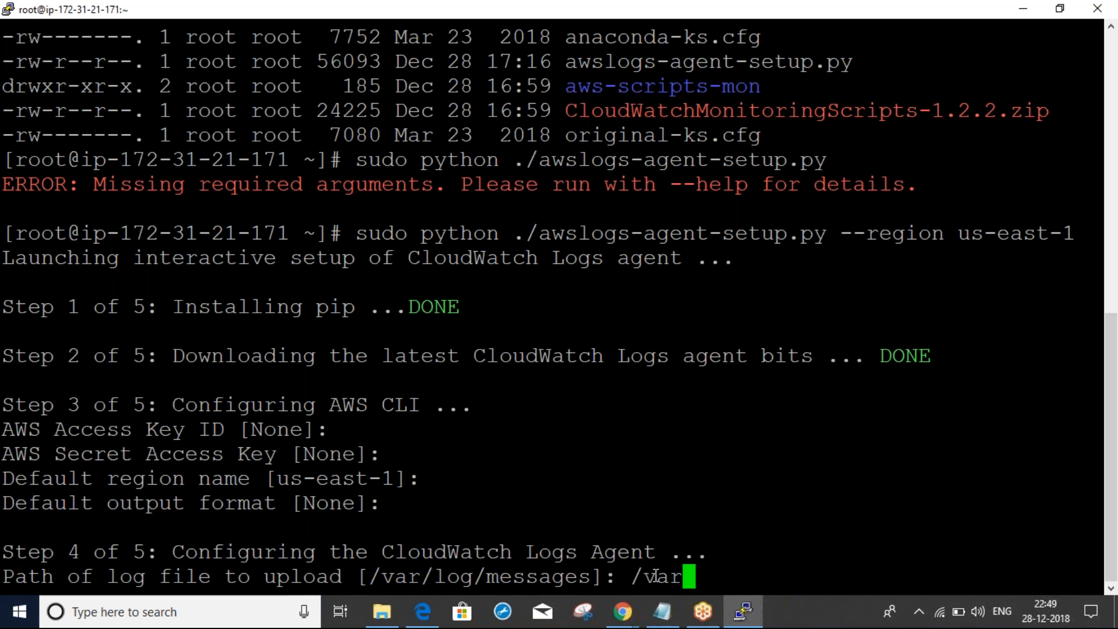
pyautogui.write('log')
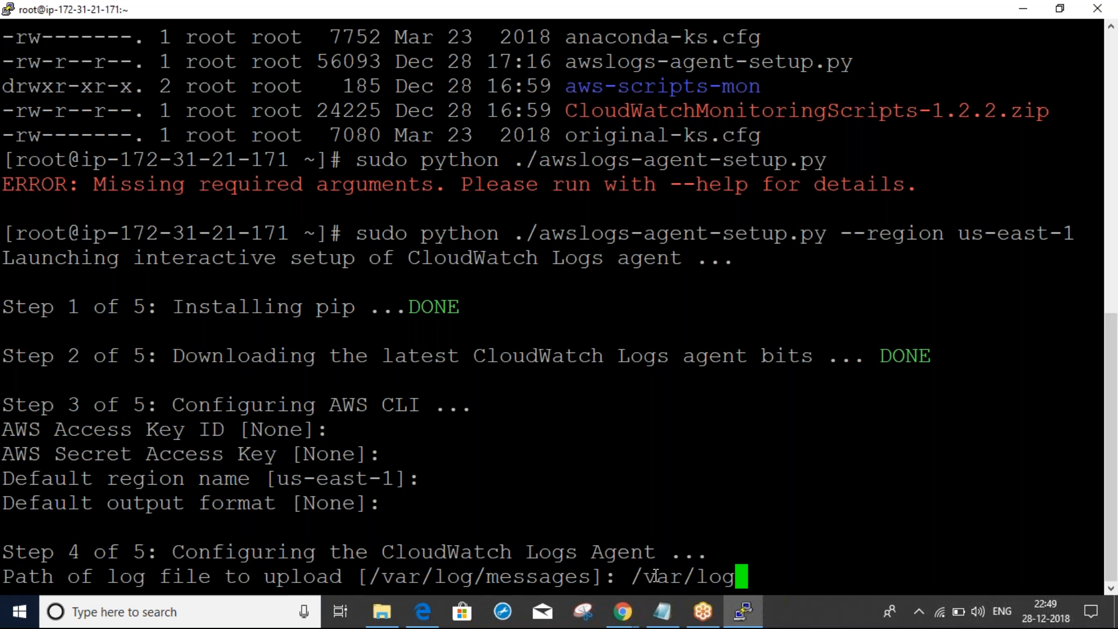
pyautogui.write('/secure')
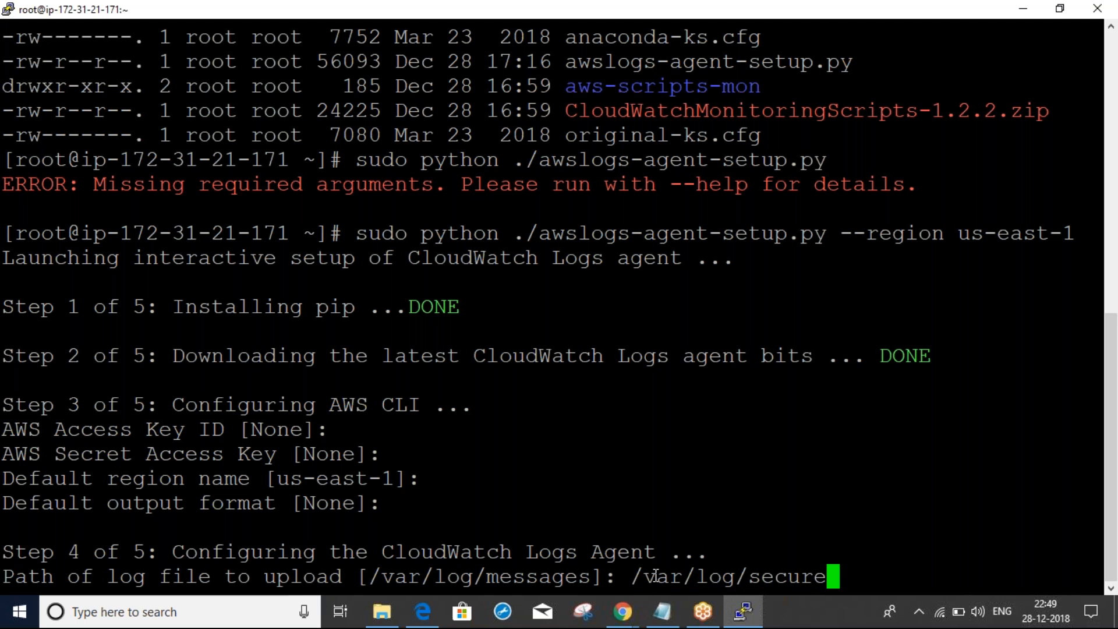
pyautogui.doubleClick(793, 578)
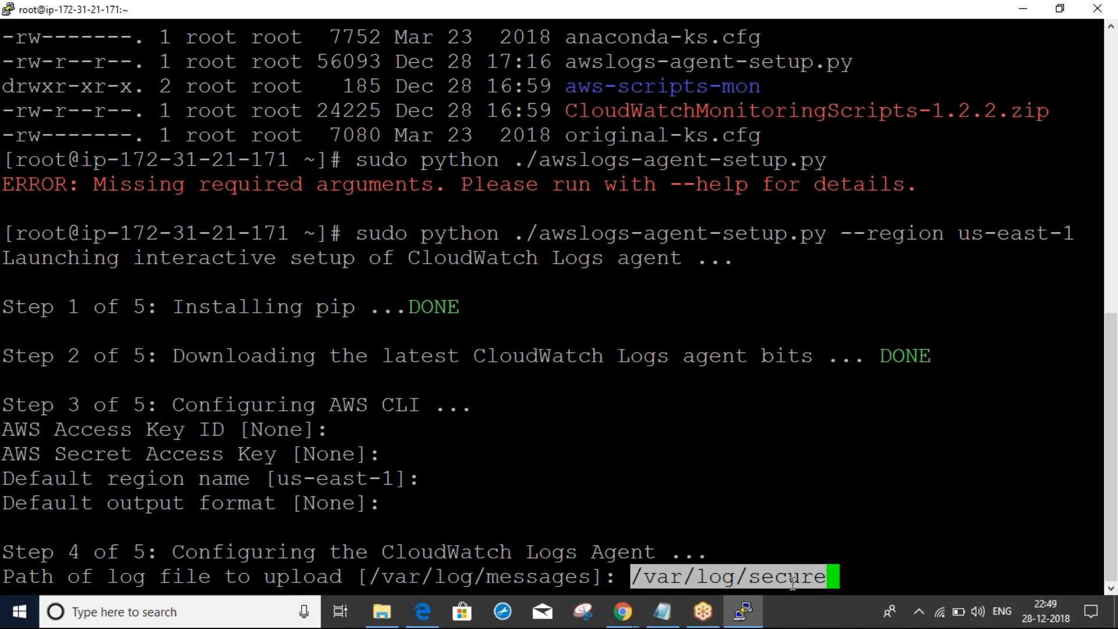
pyautogui.click(783, 581)
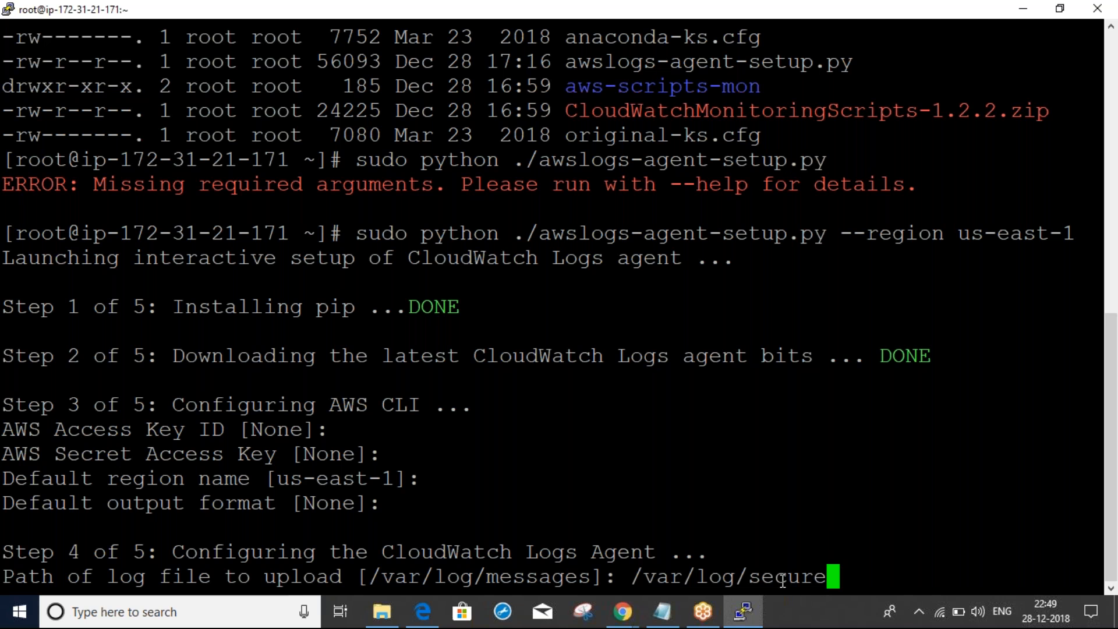
pyautogui.doubleClick(782, 580)
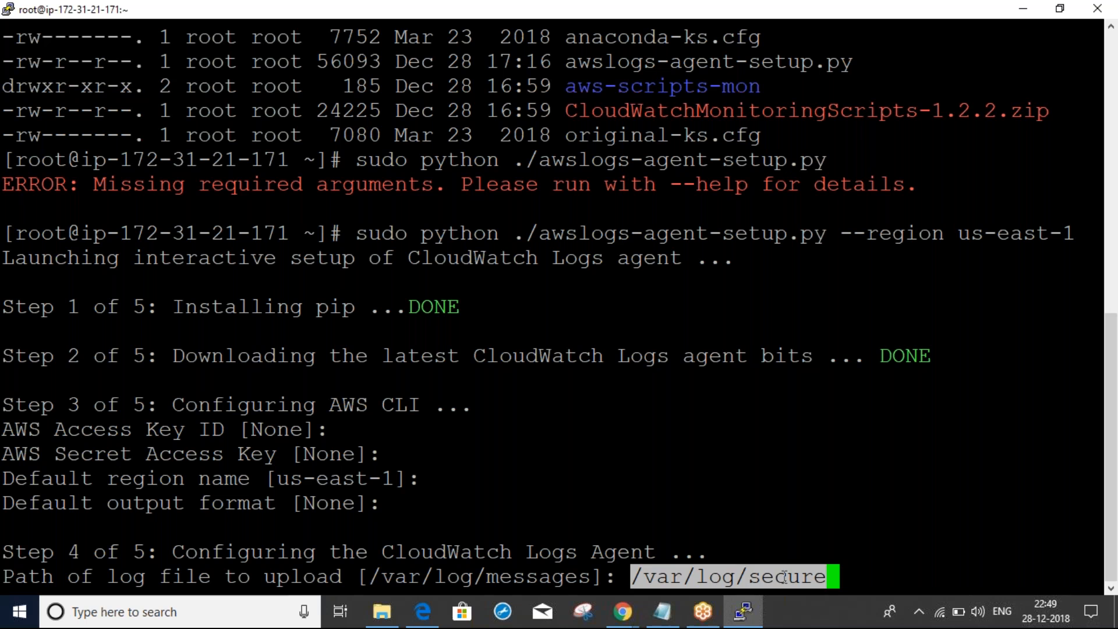
pyautogui.click(841, 529)
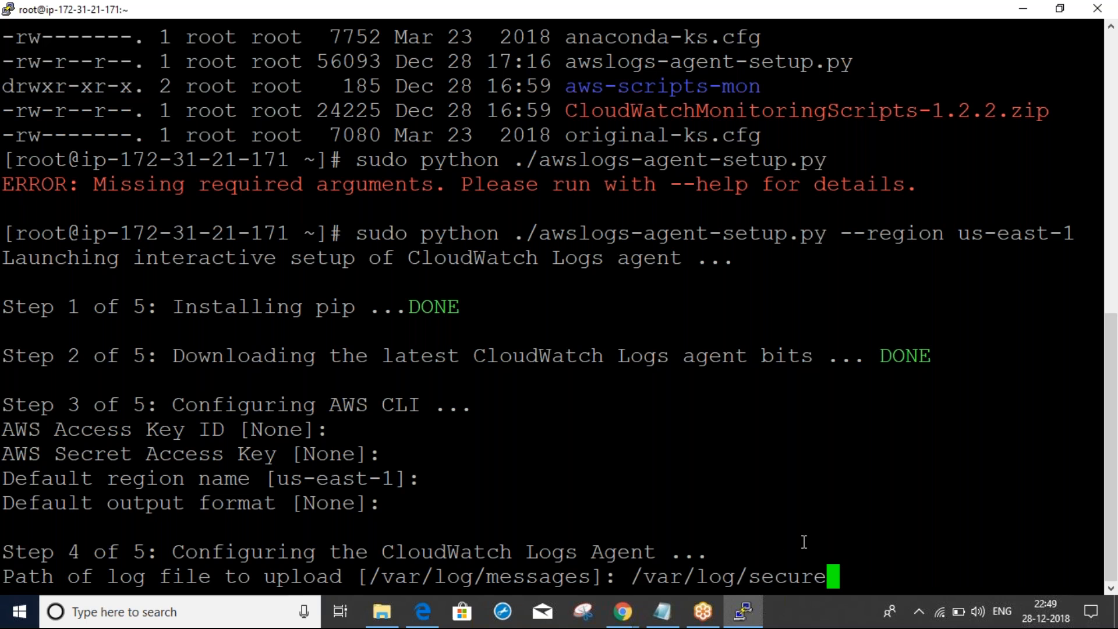
pyautogui.doubleClick(670, 579)
pyautogui.click(732, 529)
pyautogui.doubleClick(496, 581)
pyautogui.hotkey('ctrl', 'c')
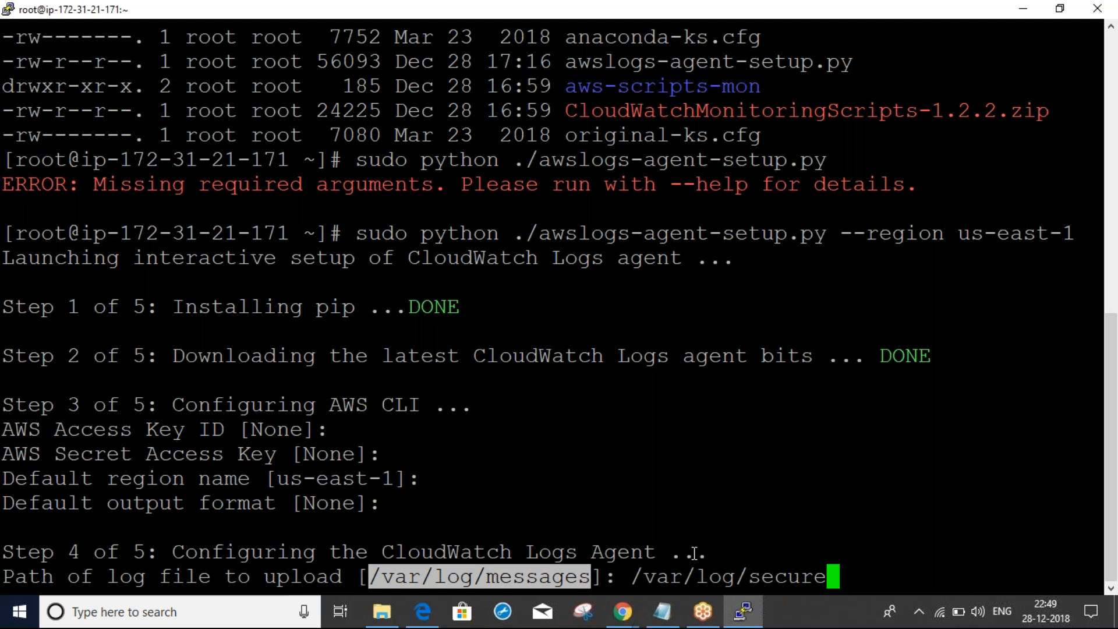
pyautogui.click(749, 581)
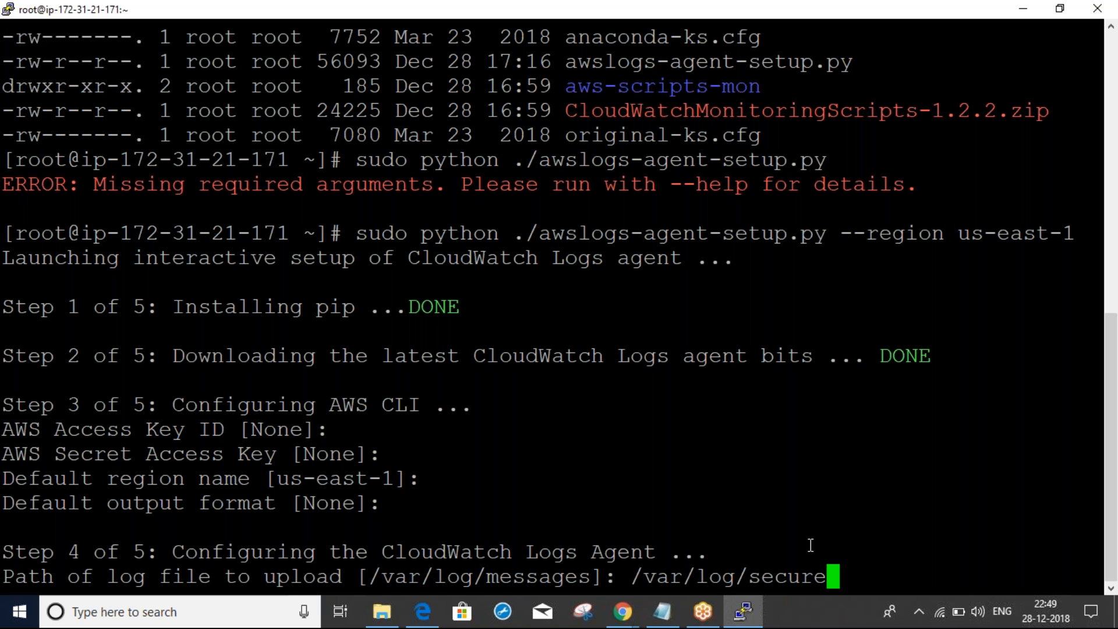
pyautogui.press('Return')
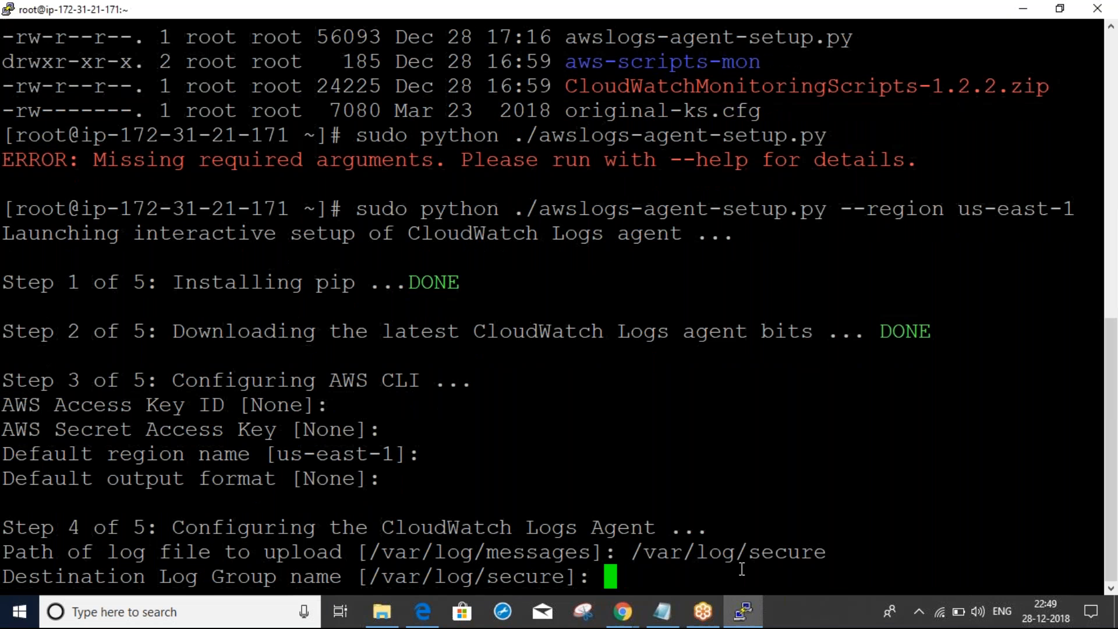
# Send it to log group securelogs with default stream, timestamp and start options, answering Y for more files
pyautogui.write('secure')
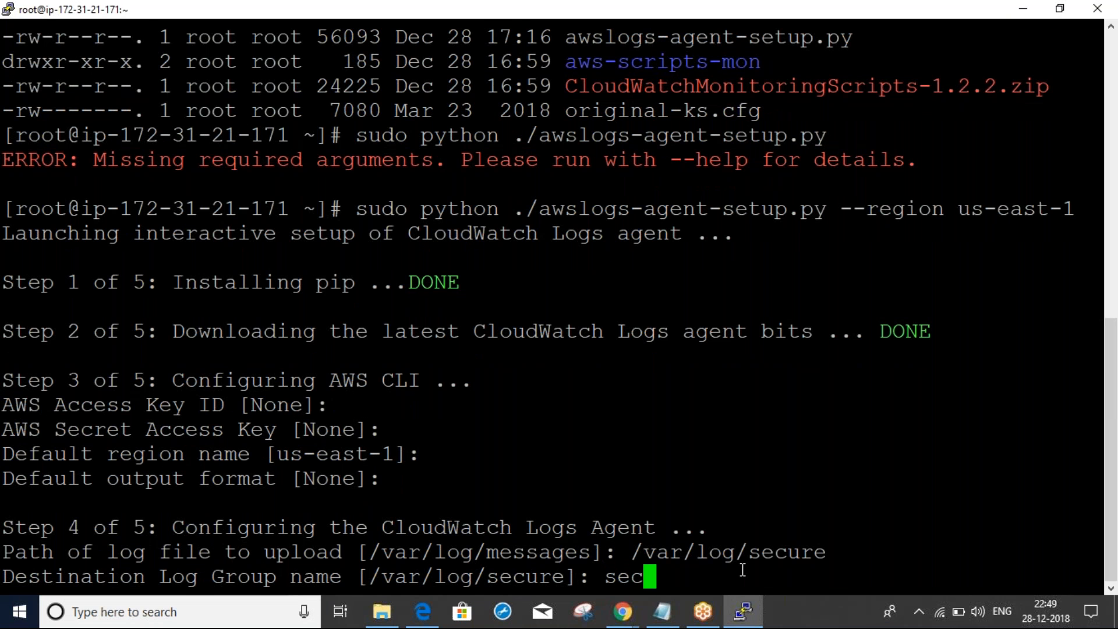
pyautogui.write('logs')
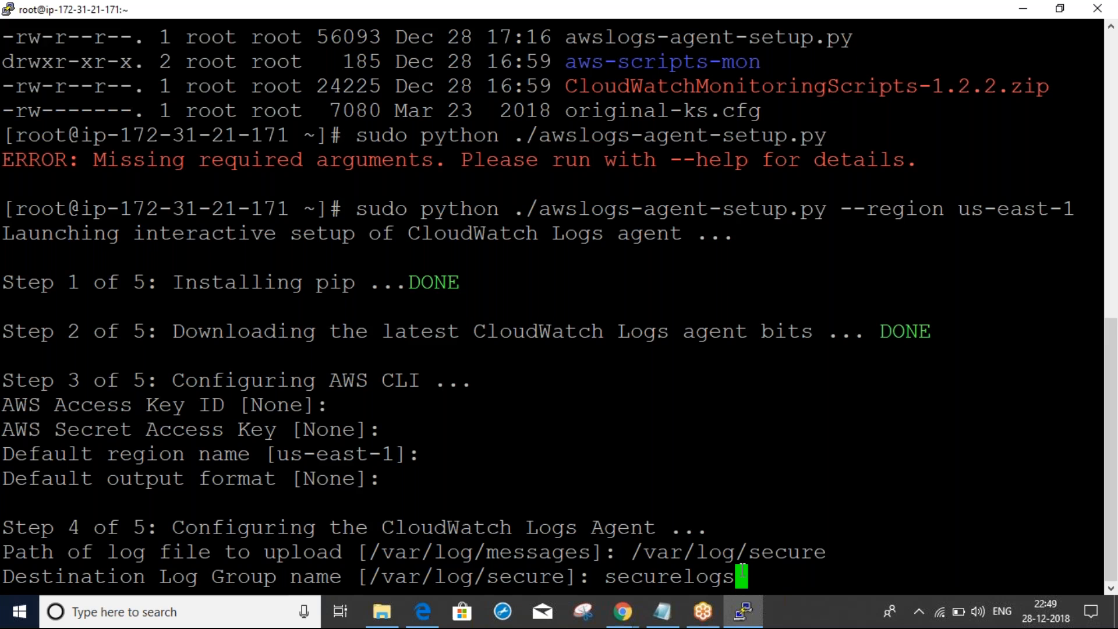
pyautogui.press('Return')
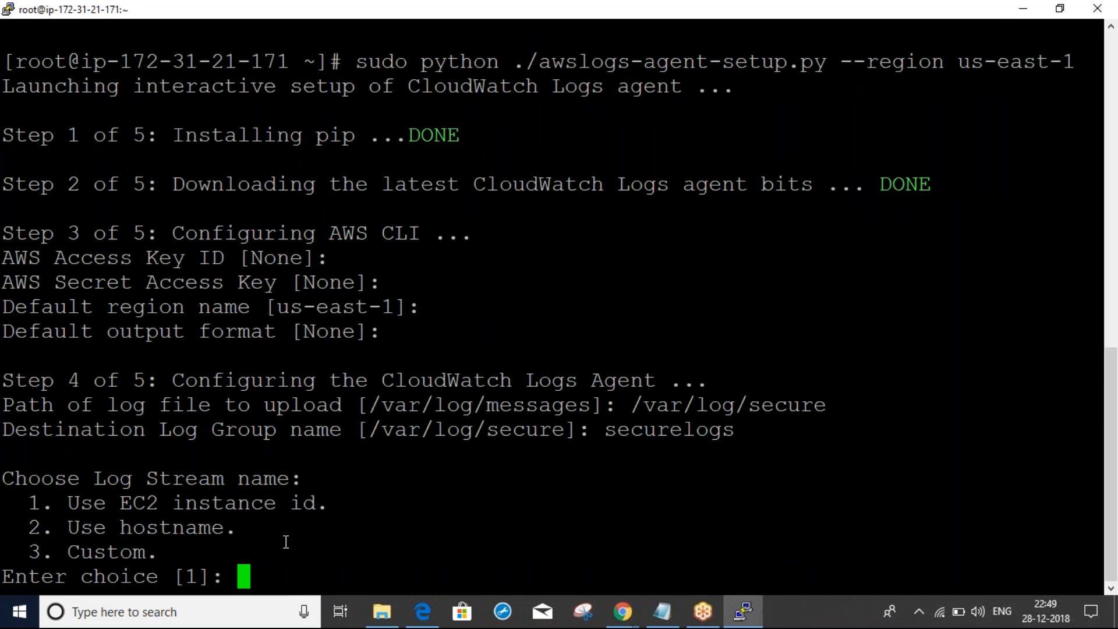
pyautogui.press('Return')
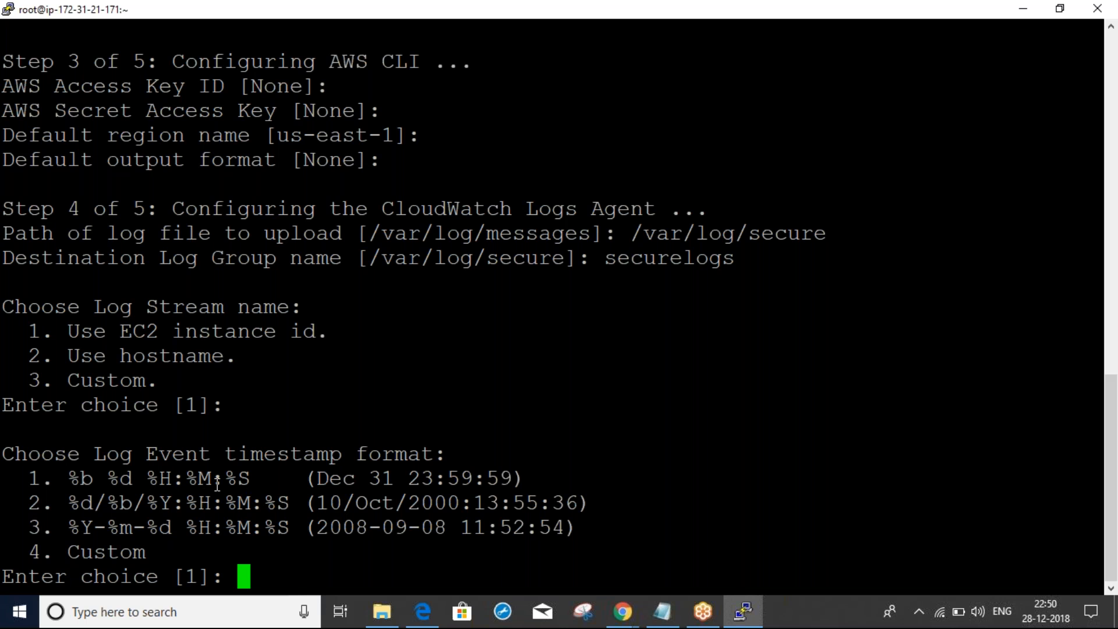
pyautogui.press('Return')
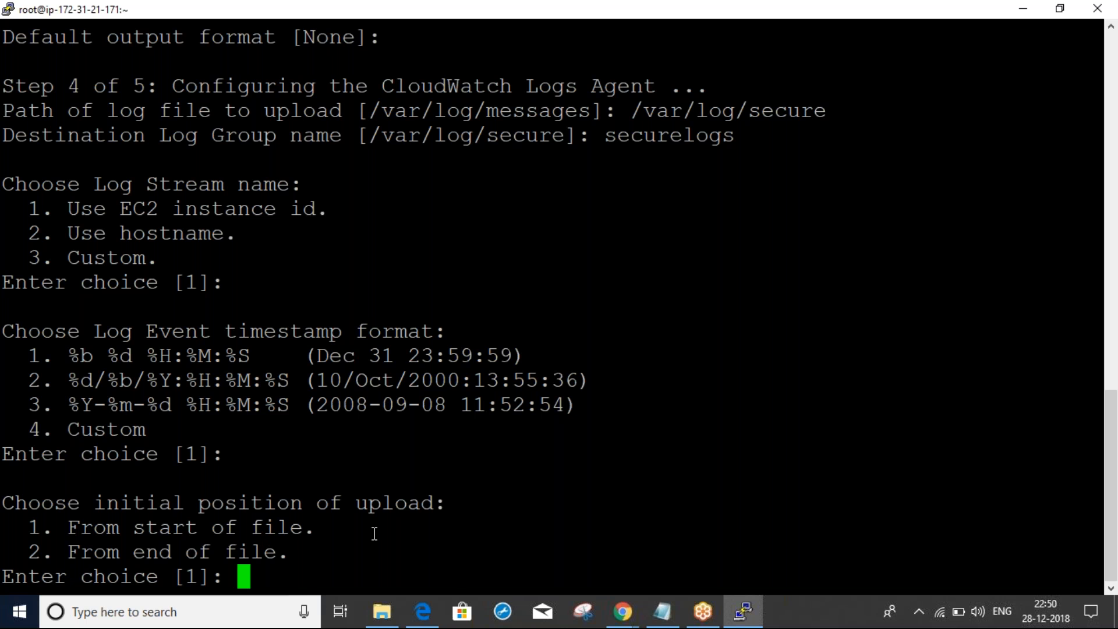
pyautogui.press('Return')
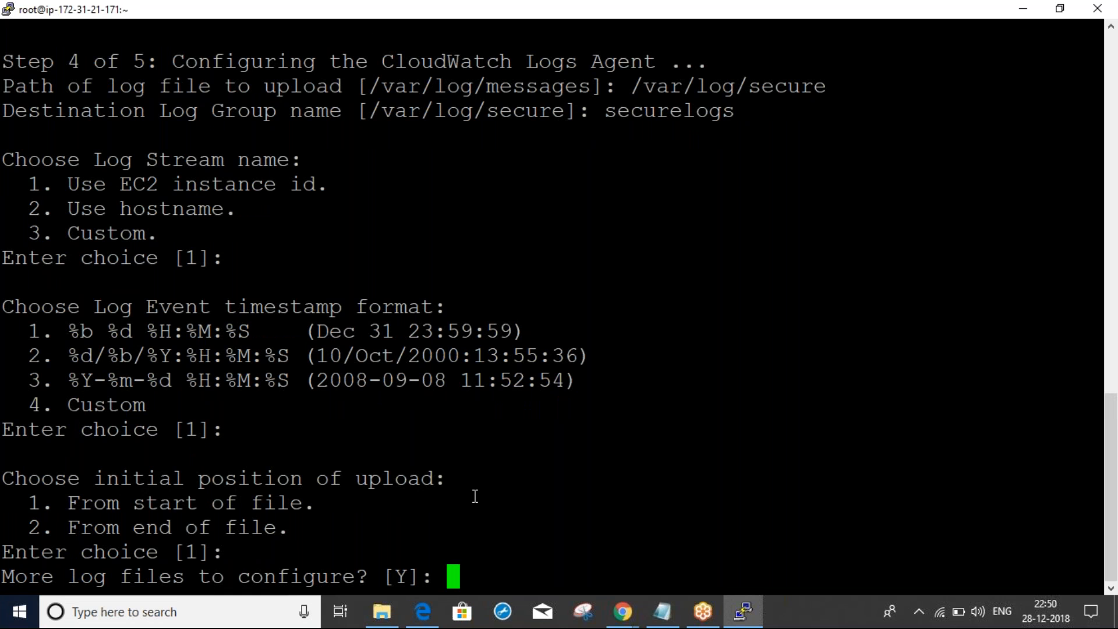
pyautogui.write('Y')
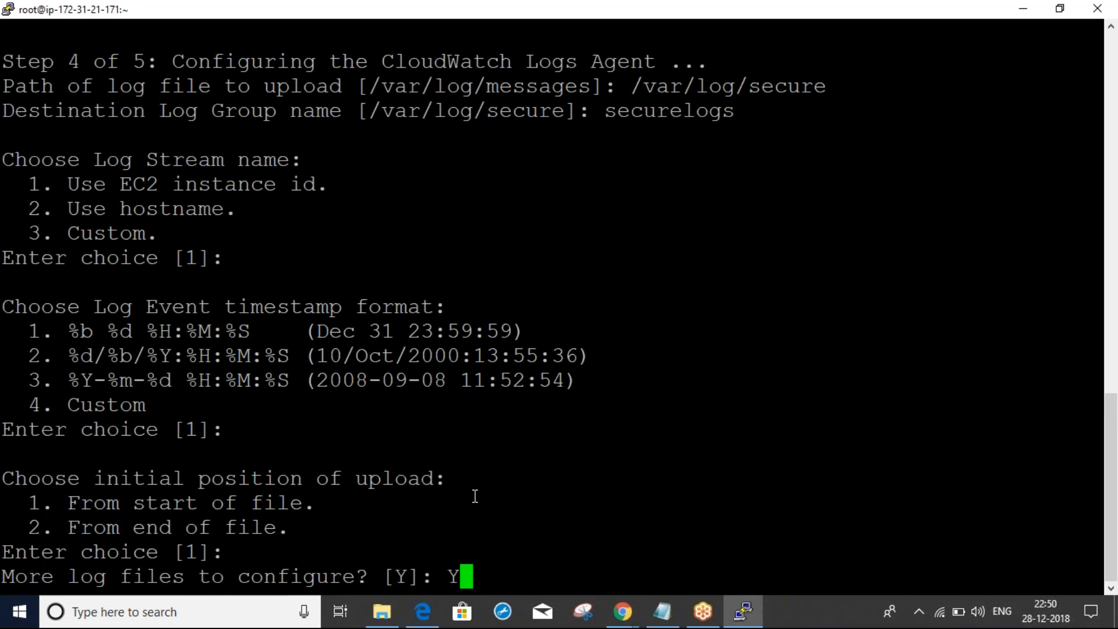
# Add /var/log/messages as a second log file path to upload
pyautogui.press('Return')
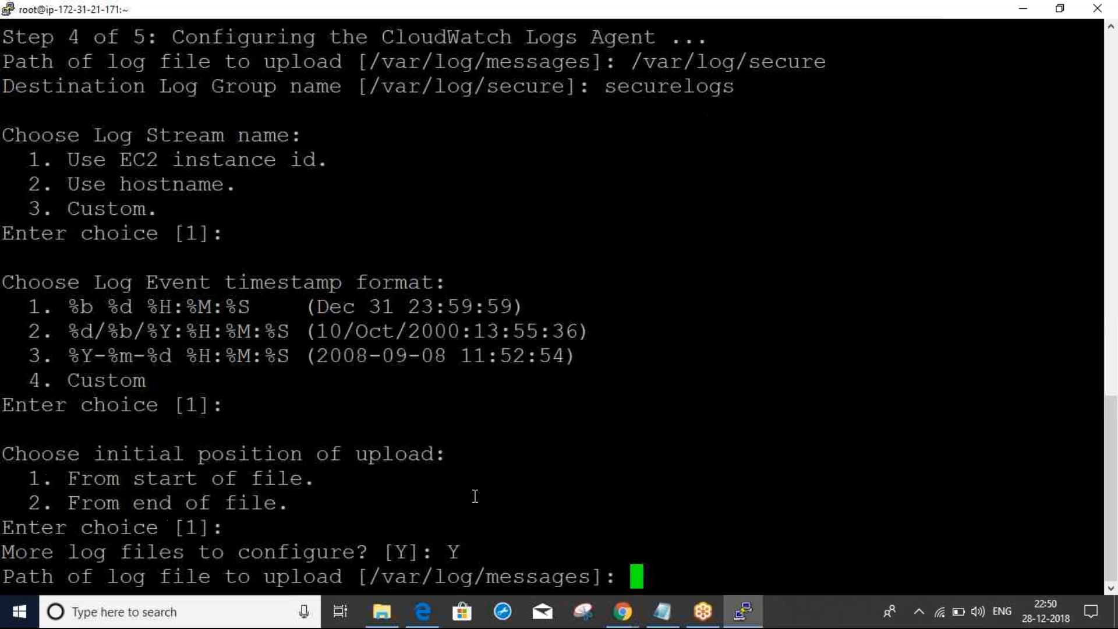
pyautogui.moveTo(369, 577); pyautogui.dragTo(590, 576)
pyautogui.rightClick(594, 574)
pyautogui.click(744, 463)
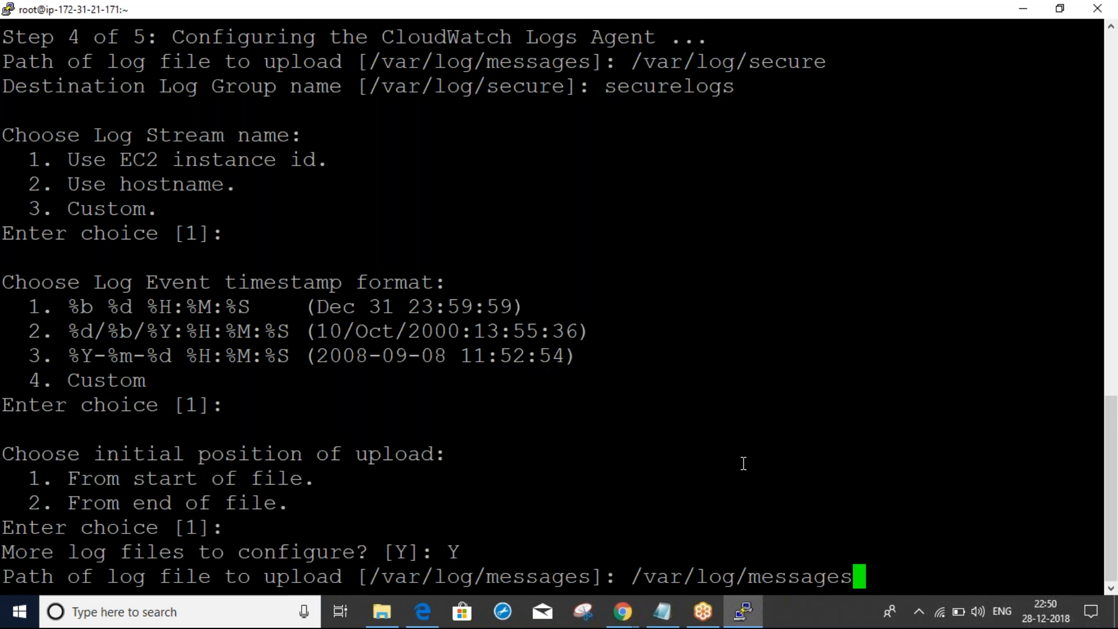
pyautogui.press('Return')
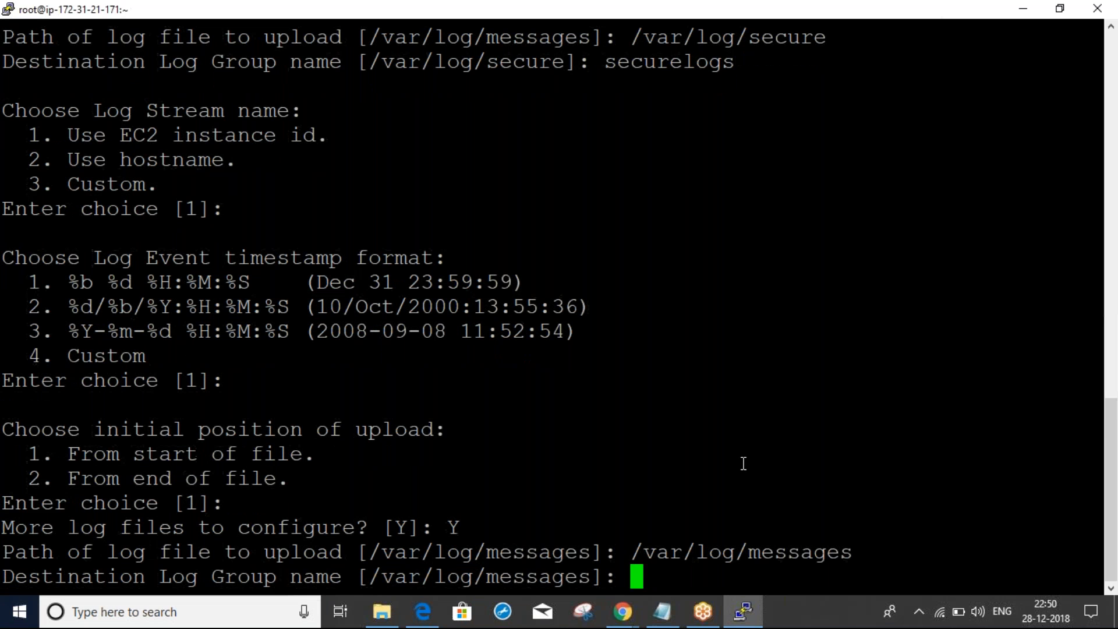
# Send it to log group messageslog with default options and answer N to further log files
pyautogui.write('messages')
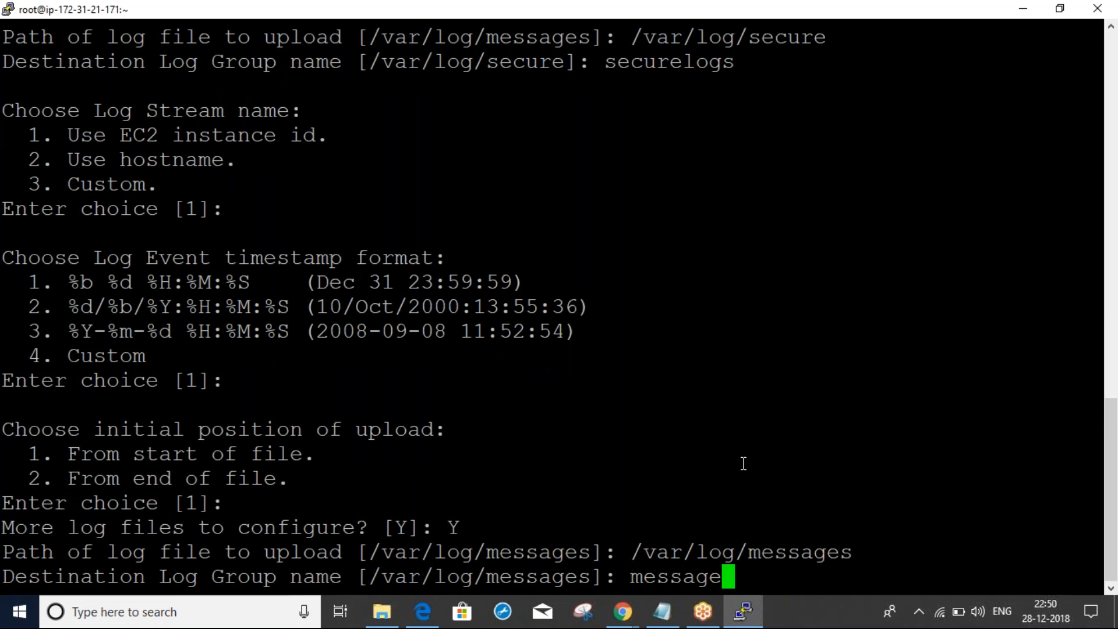
pyautogui.write('log')
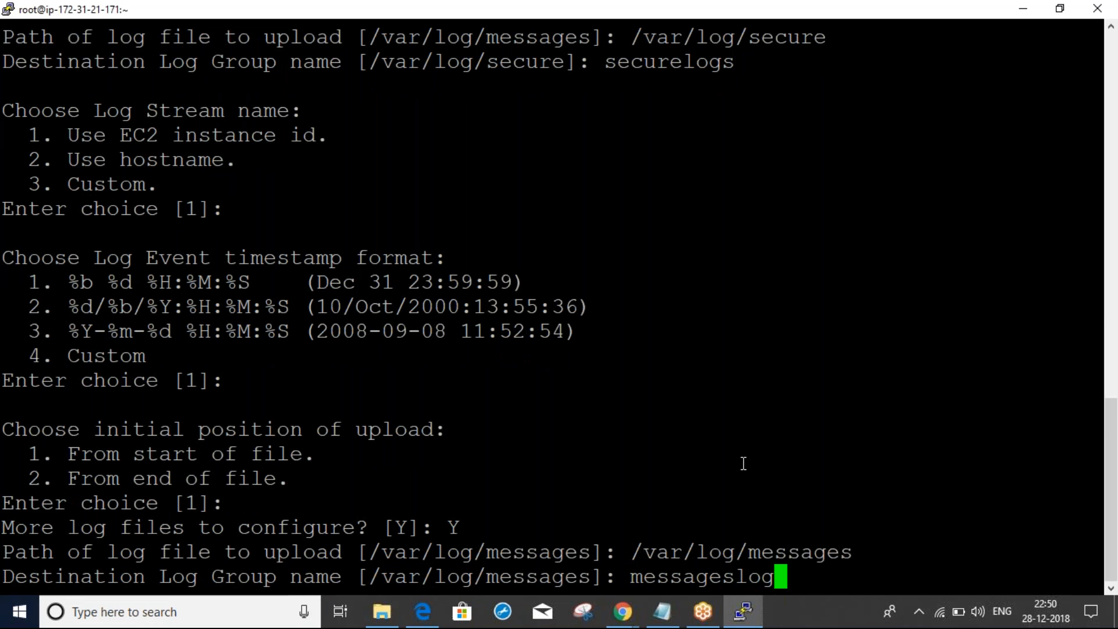
pyautogui.press('Return')
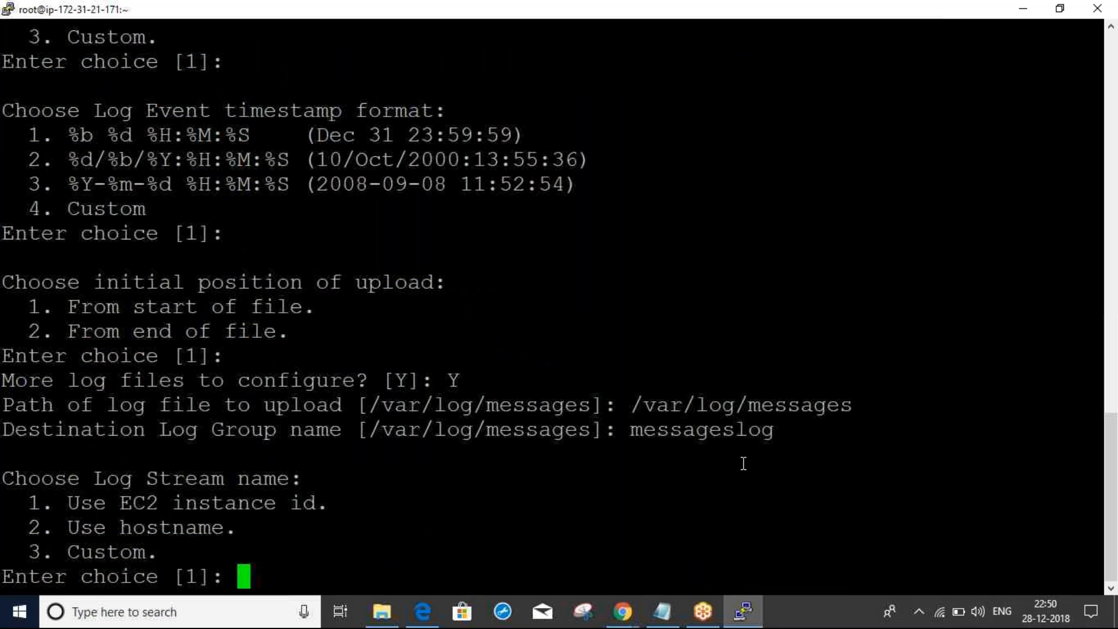
pyautogui.press('Return')
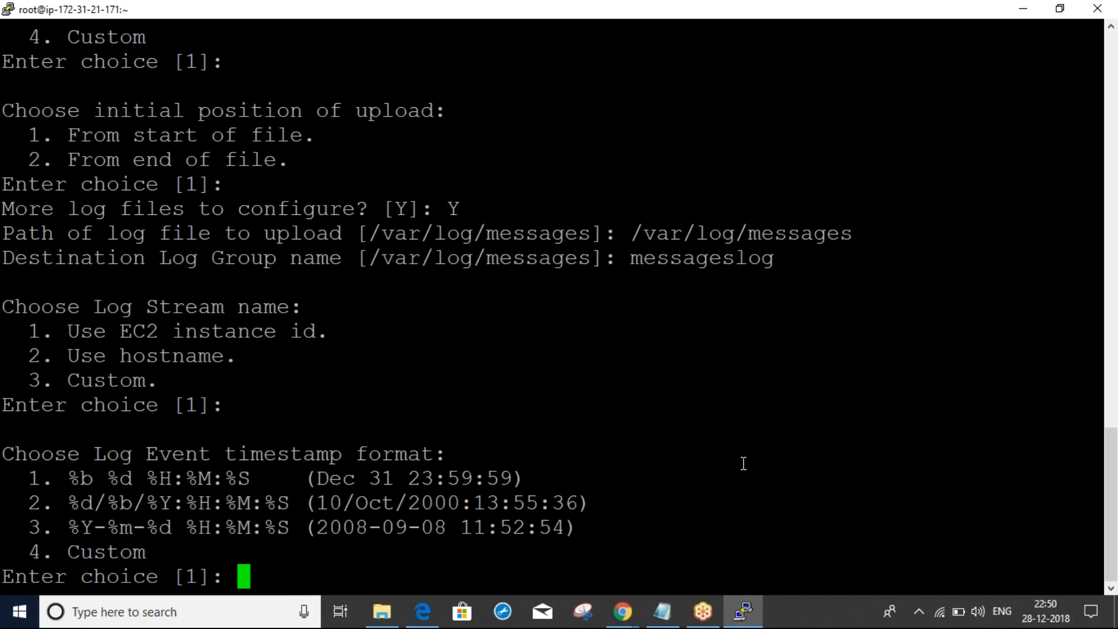
pyautogui.press('Return')
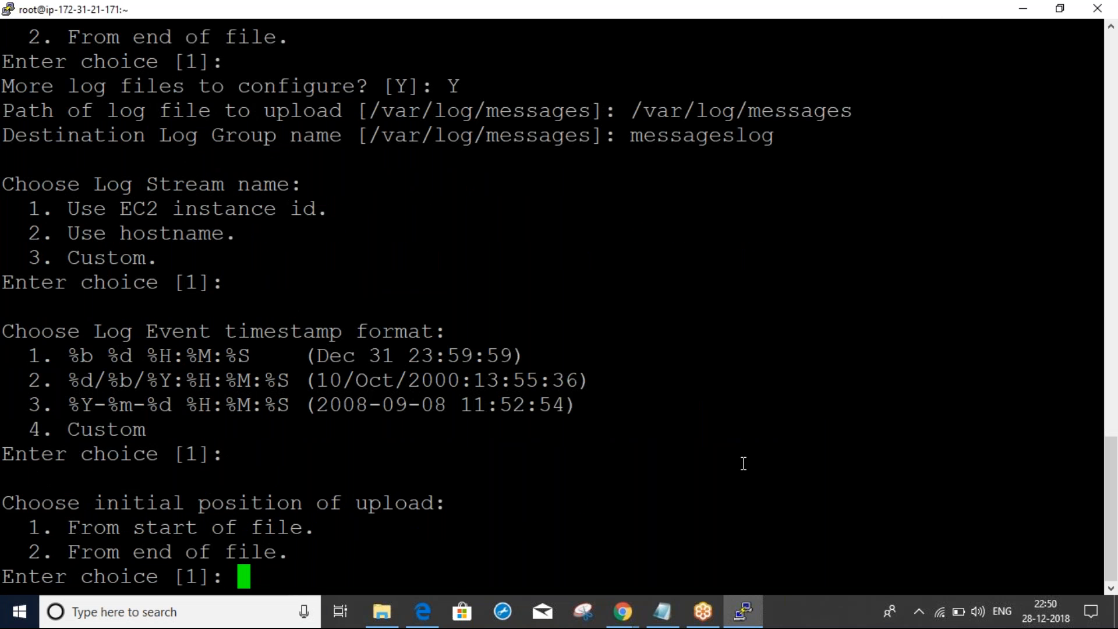
pyautogui.press('Return')
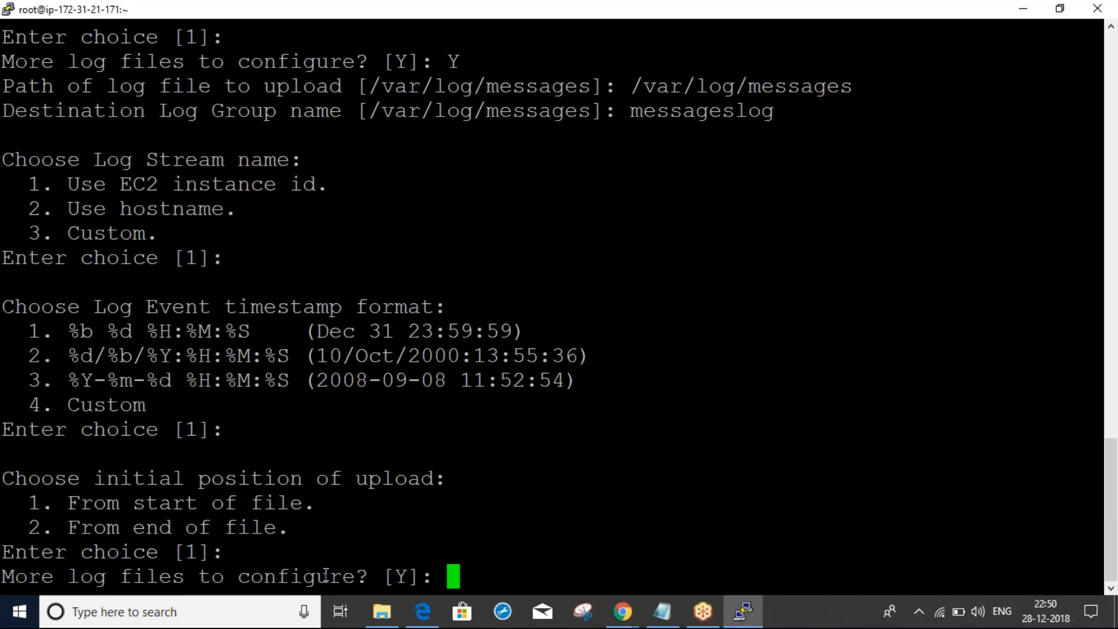
pyautogui.write('N')
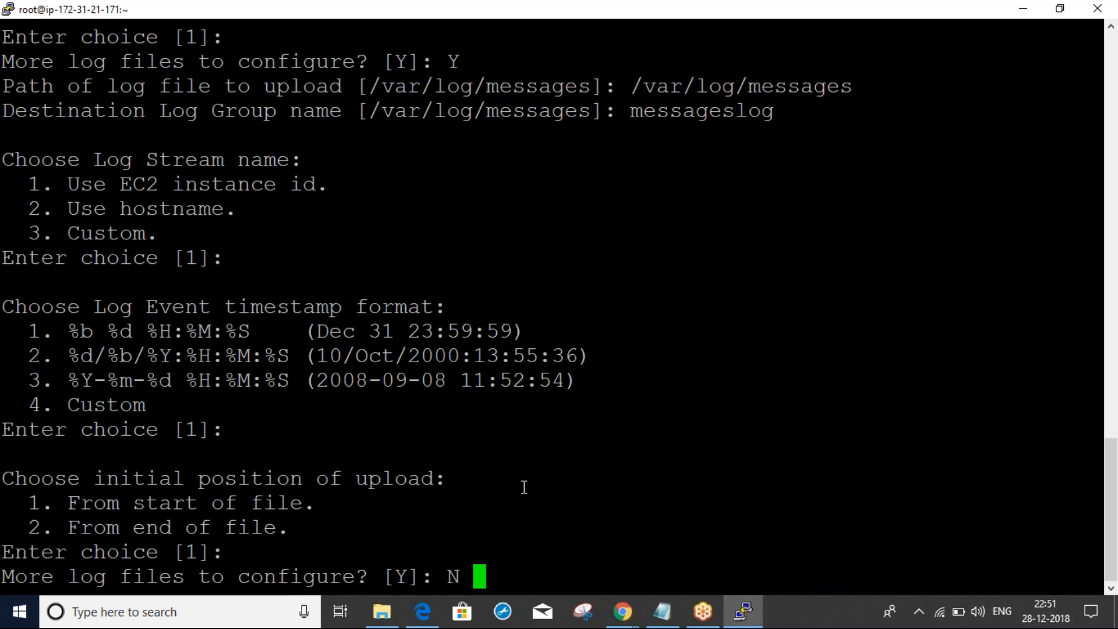
pyautogui.press('Return')
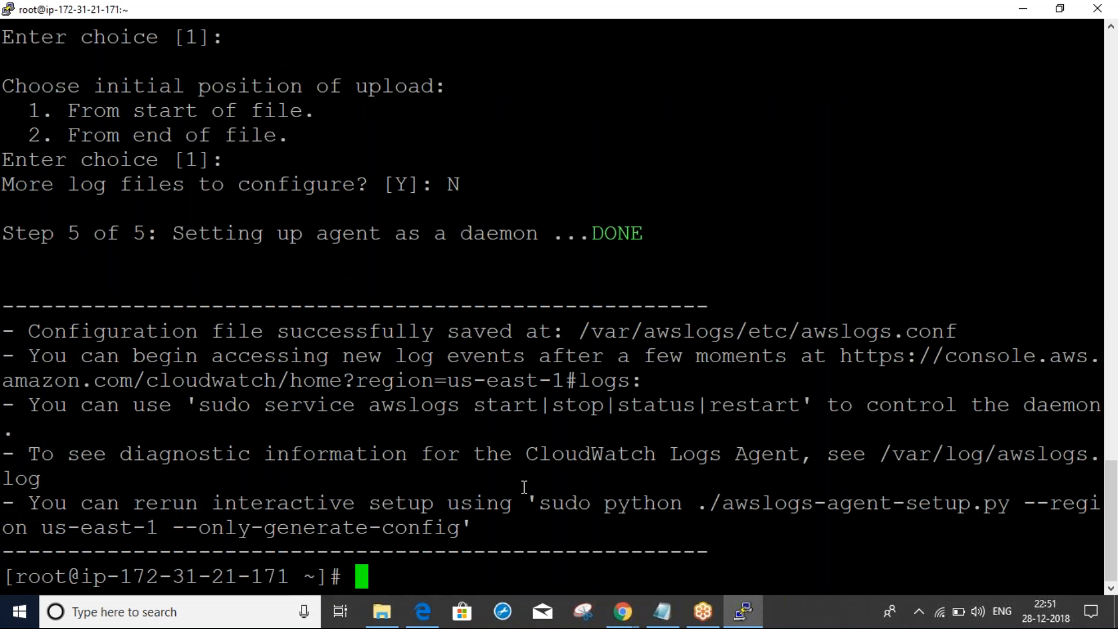
# Refresh the CloudWatch Log Groups list several times; only testlog is still listed
pyautogui.hotkey('alt', 'Tab')
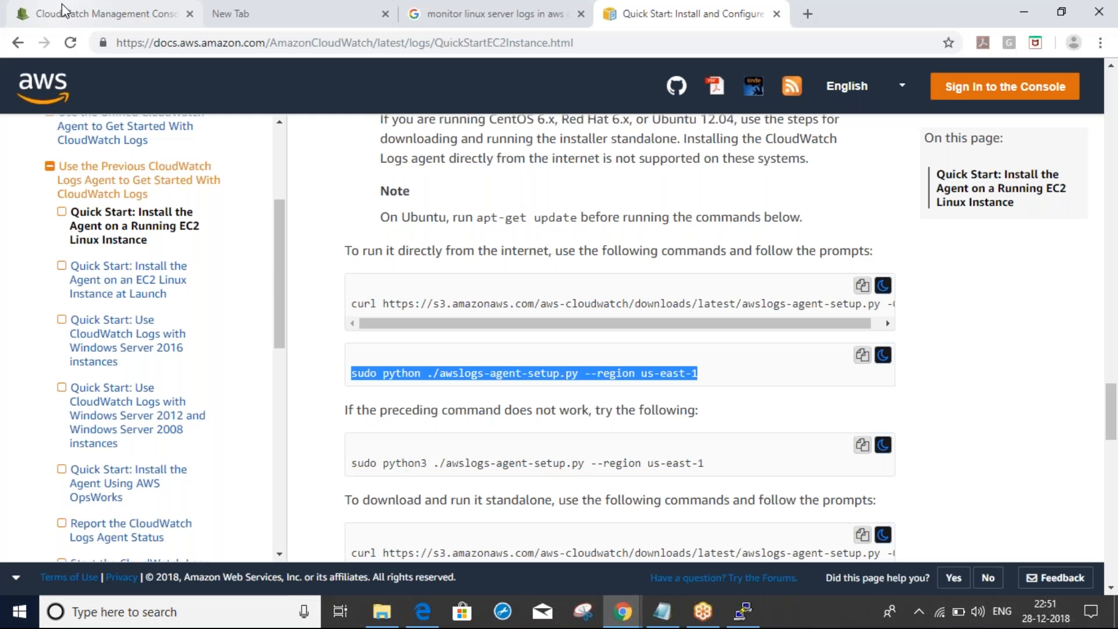
pyautogui.click(64, 11)
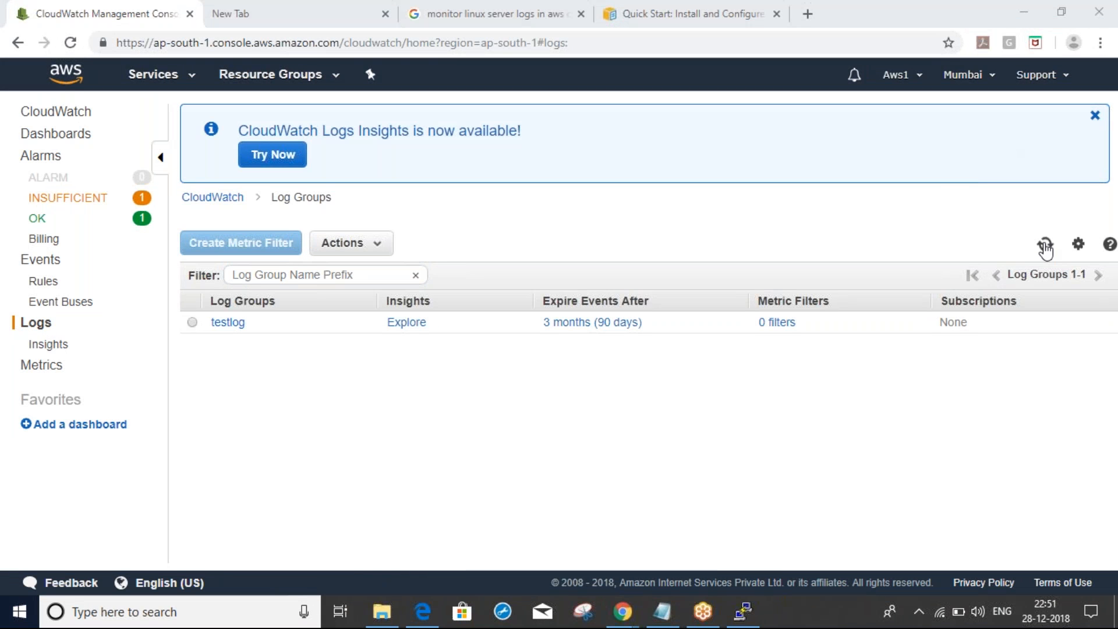
pyautogui.click(1045, 246)
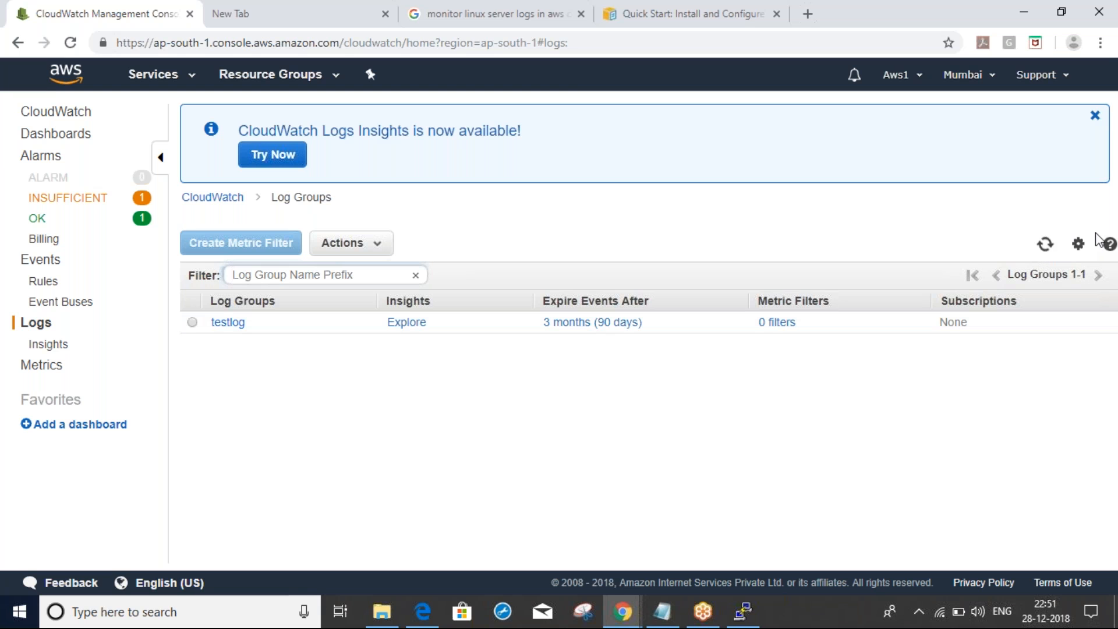
pyautogui.click(1045, 251)
pyautogui.click(1046, 251)
pyautogui.hotkey('alt', 'Tab')
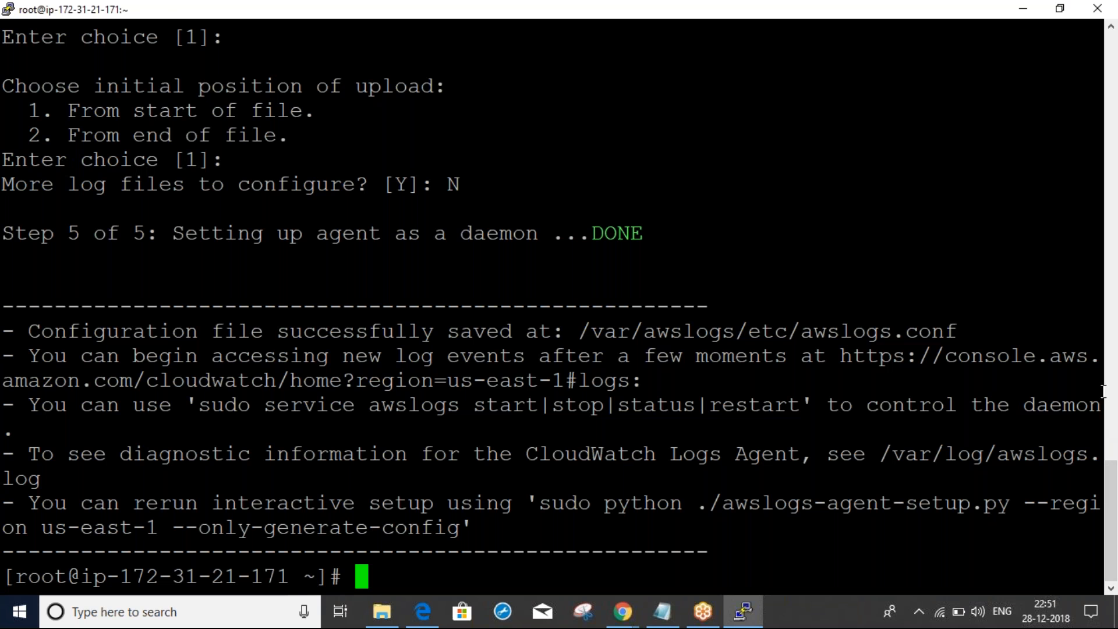
# Scroll PuTTY back to the setup command and confirm it used --region us-east-1
pyautogui.scroll(4, 1111, 358)
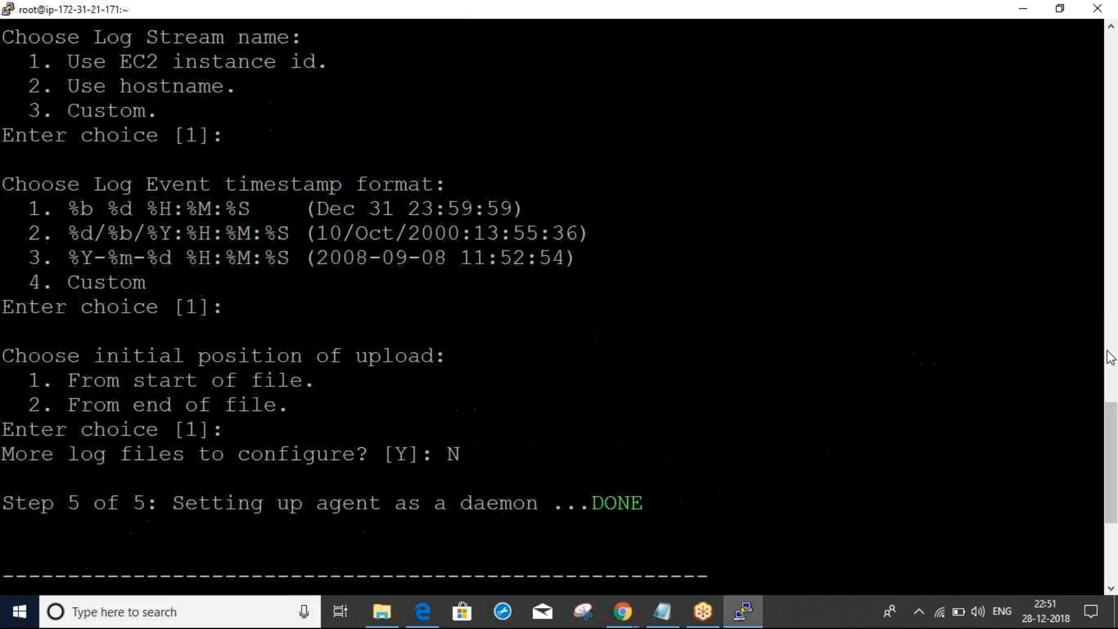
pyautogui.scroll(8, 1111, 357)
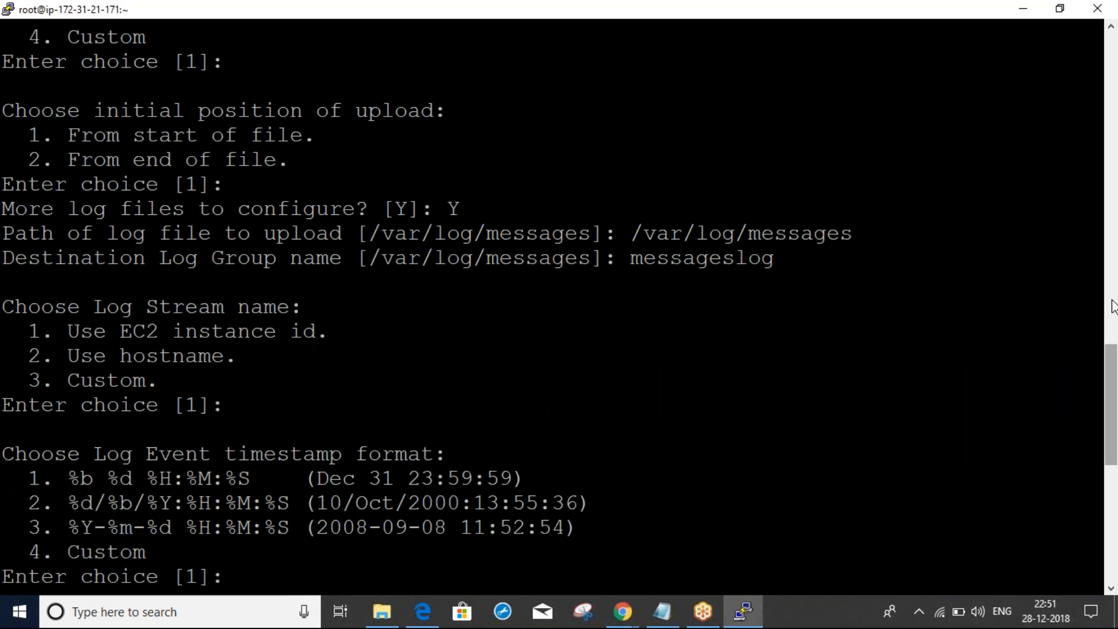
pyautogui.scroll(4, 1112, 262)
pyautogui.moveTo(1112, 272); pyautogui.dragTo(1100, 172)
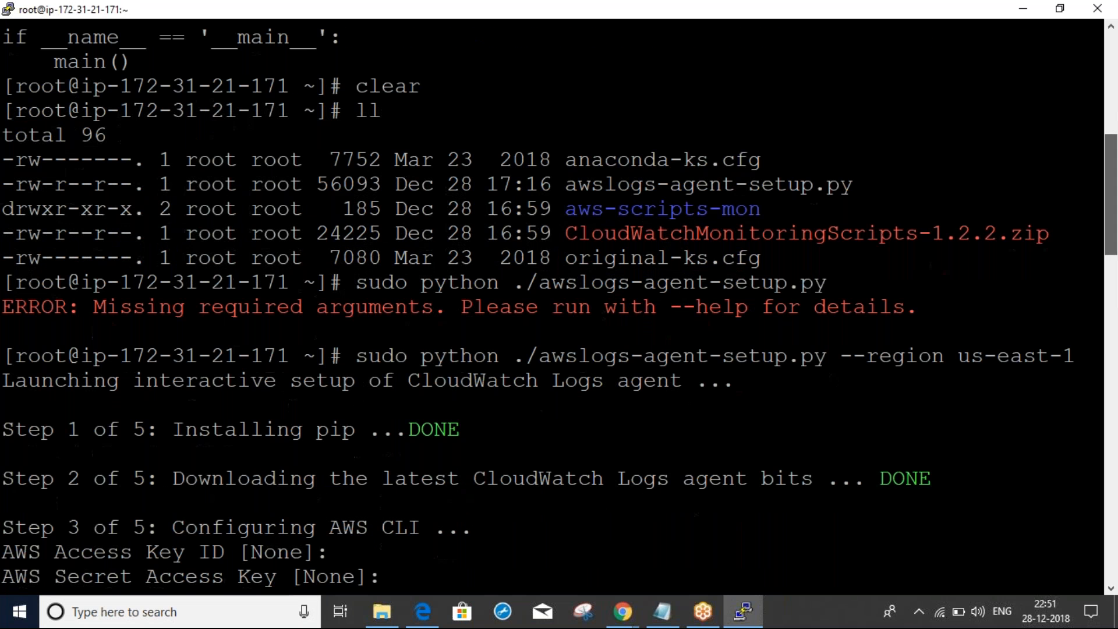
pyautogui.hotkey('alt', 'Tab')
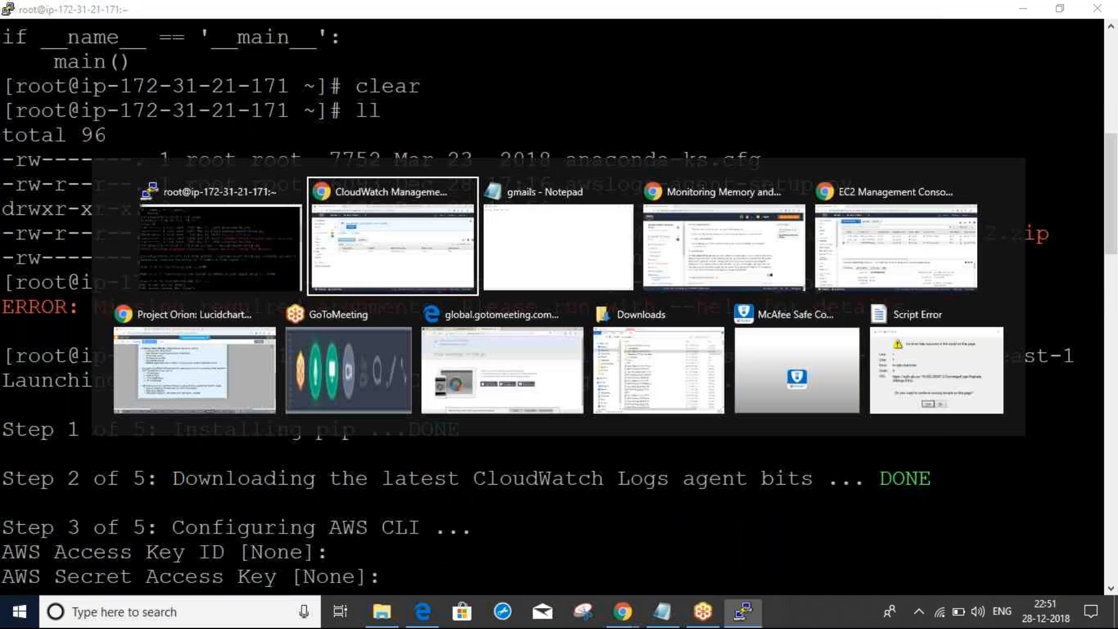
pyautogui.click(1046, 245)
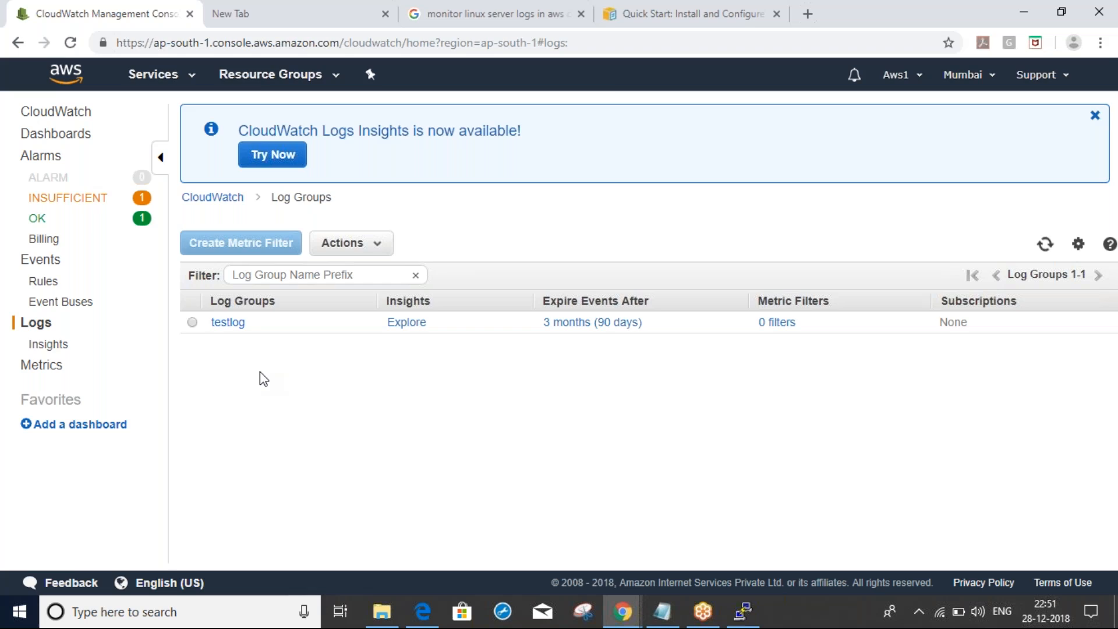
pyautogui.hotkey('alt', 'Tab')
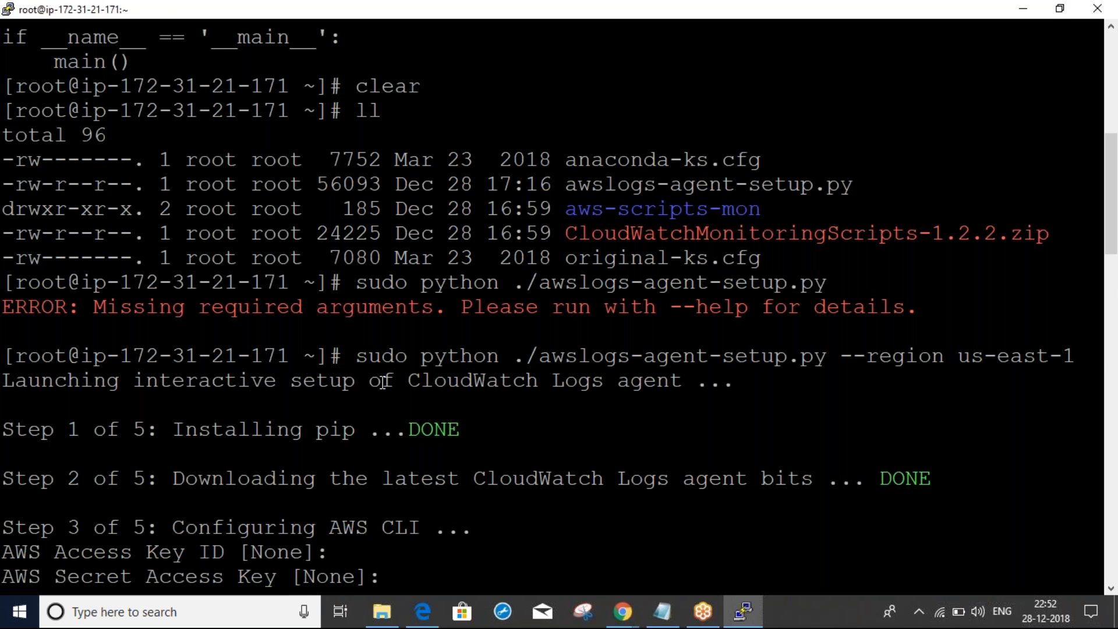
pyautogui.moveTo(434, 355); pyautogui.dragTo(1082, 356)
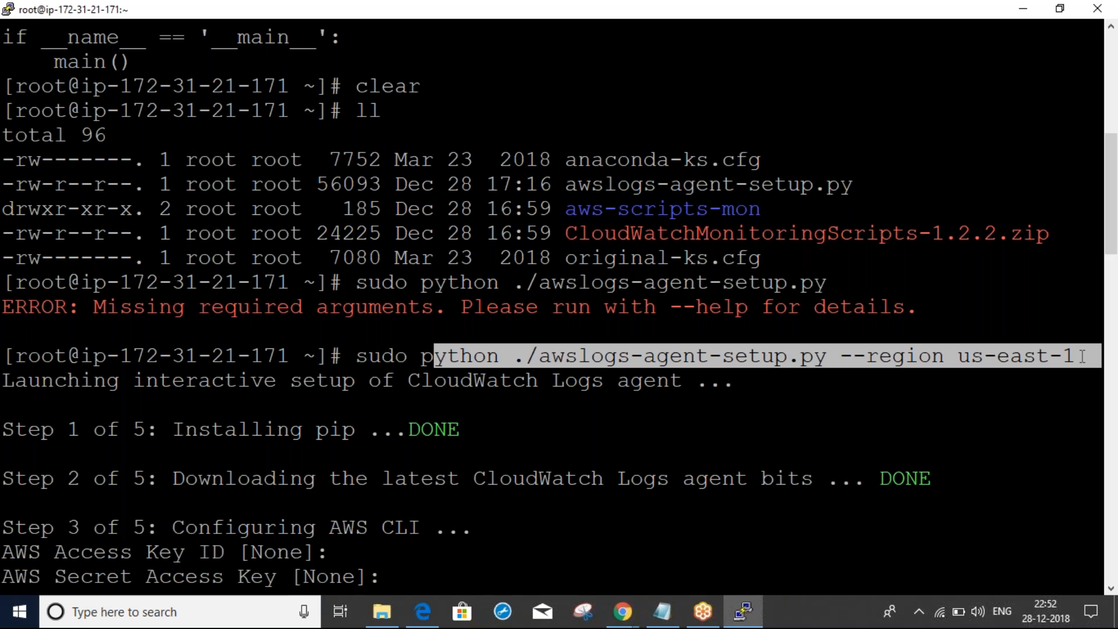
pyautogui.click(1030, 356)
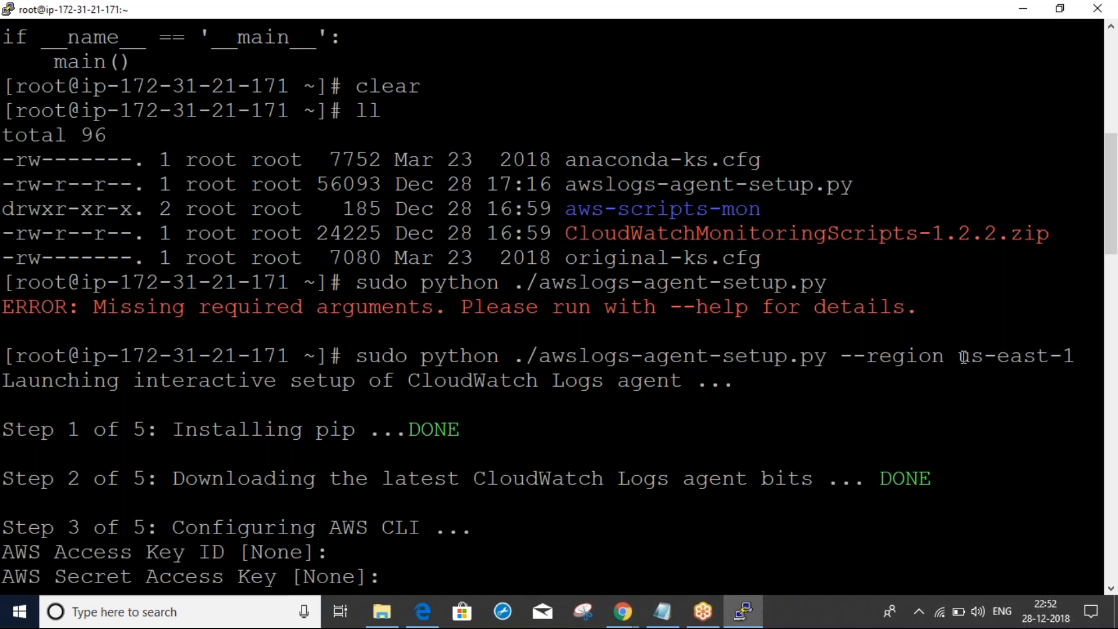
# Switch the CloudWatch console to US East (N. Virginia), where messageslog and securelogs appear
pyautogui.hotkey('alt', 'Tab')
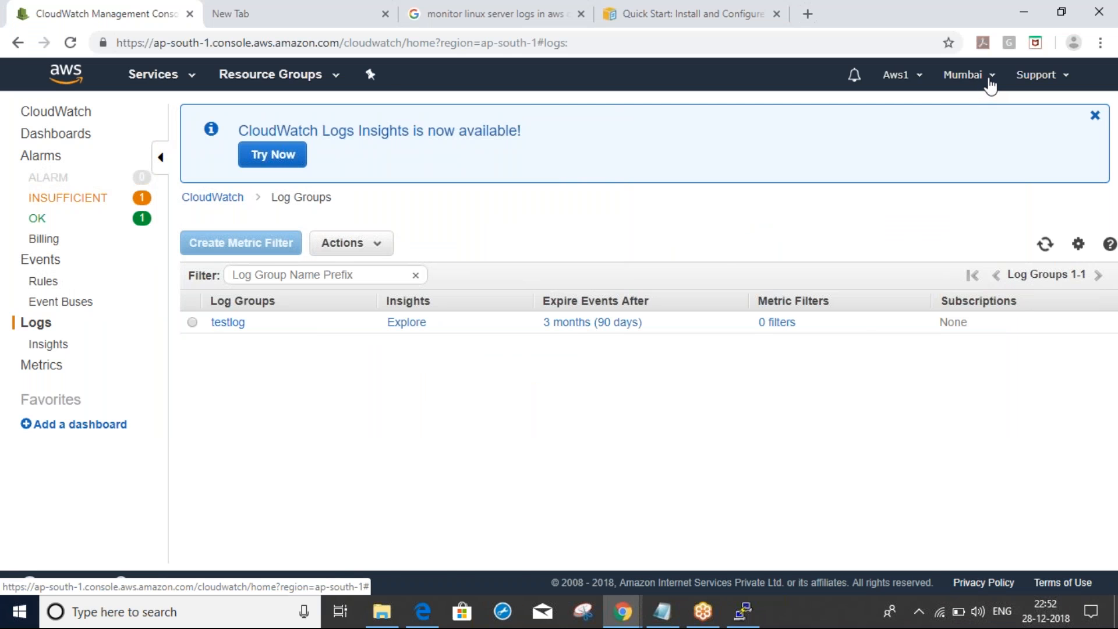
pyautogui.hotkey('alt', 'Tab')
pyautogui.moveTo(963, 359); pyautogui.dragTo(1069, 356)
pyautogui.hotkey('alt', 'Tab')
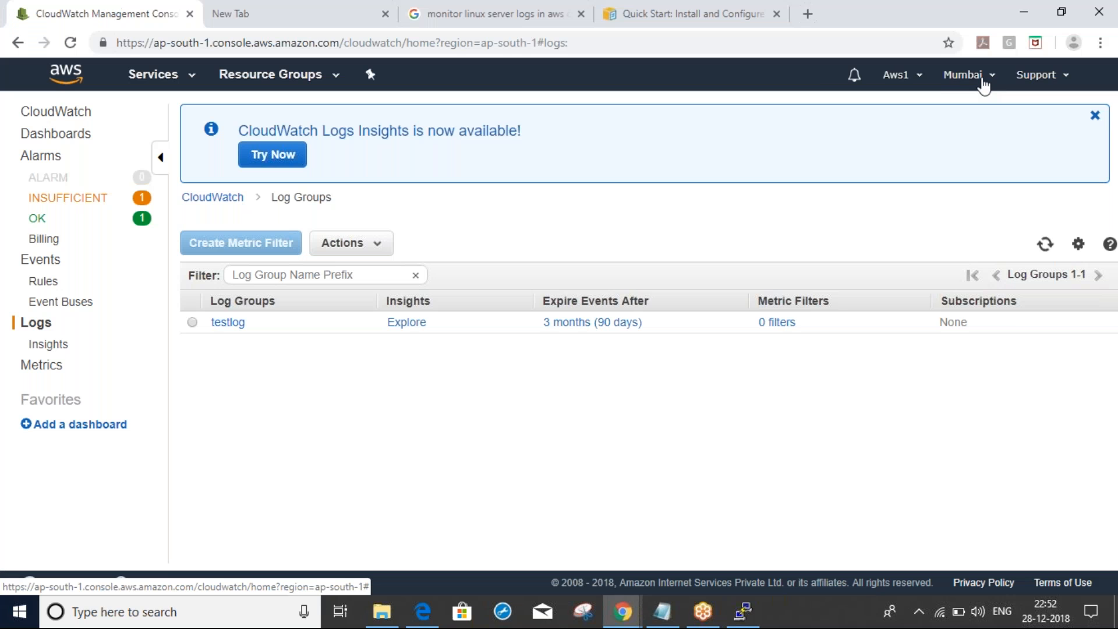
pyautogui.click(977, 77)
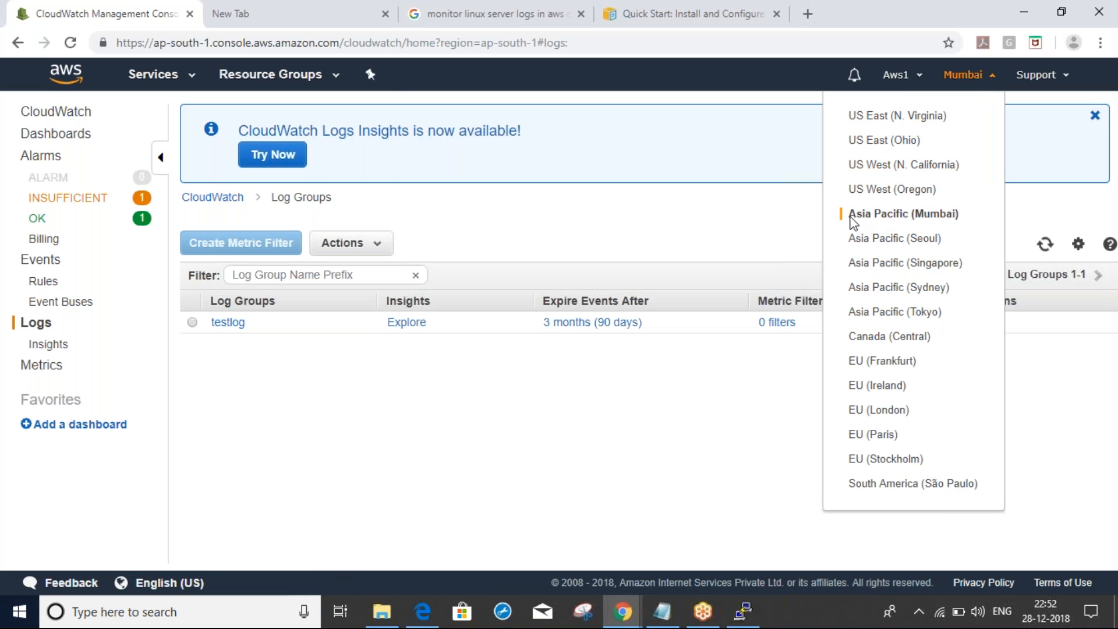
pyautogui.hotkey('alt', 'Tab')
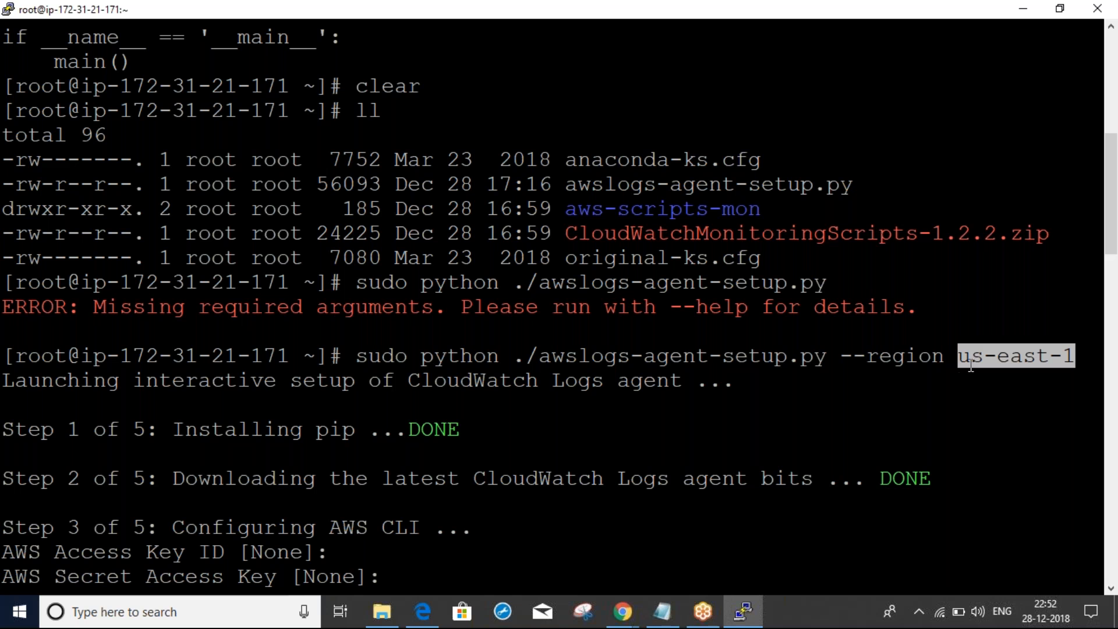
pyautogui.hotkey('alt', 'Tab')
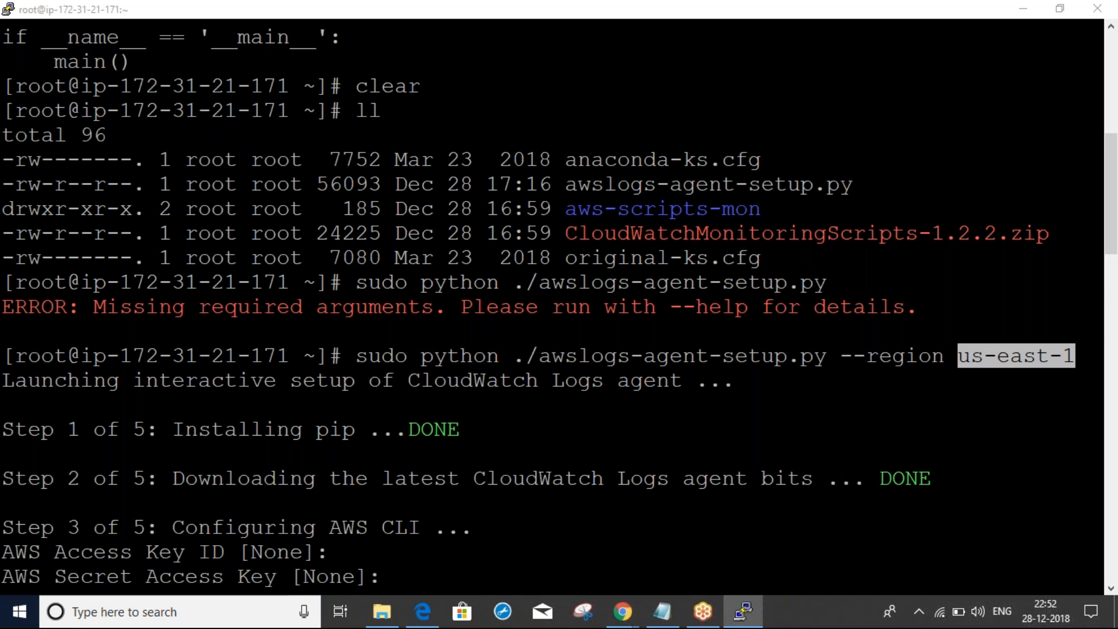
pyautogui.hotkey('alt', 'Tab')
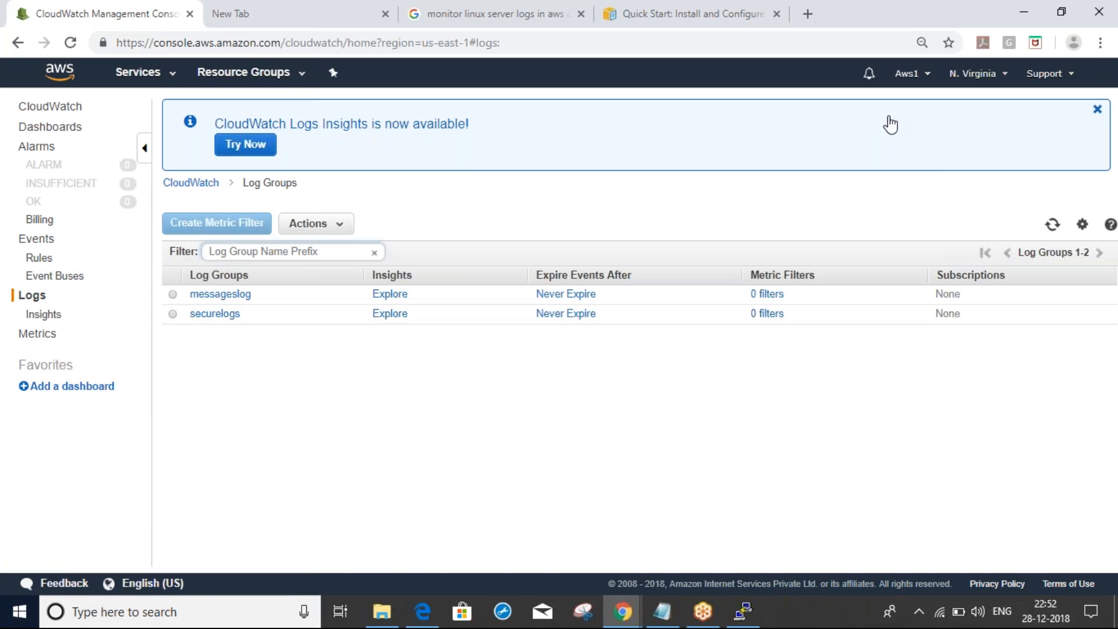
pyautogui.hotkey('alt', 'Tab')
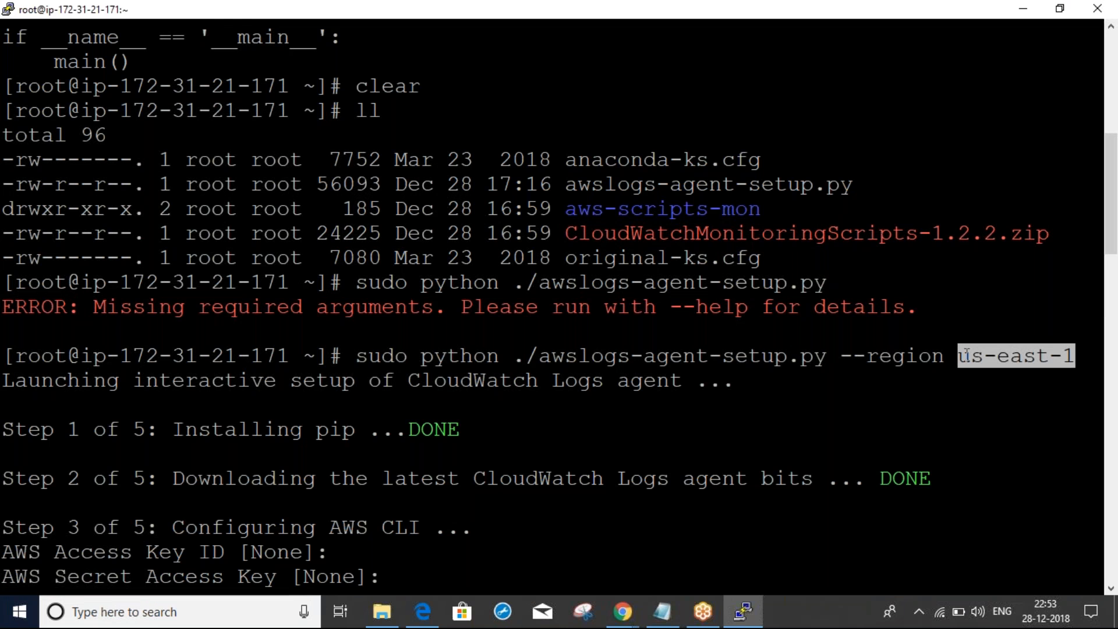
# Open the securelogs log group and view its stream's events
pyautogui.hotkey('alt', 'Tab')
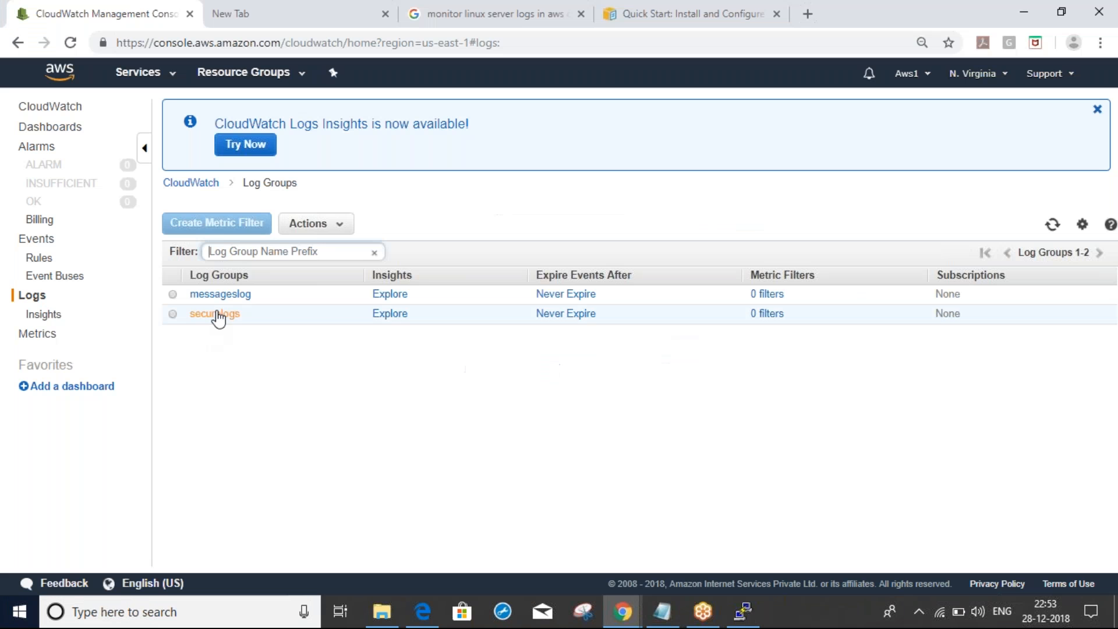
pyautogui.click(233, 315)
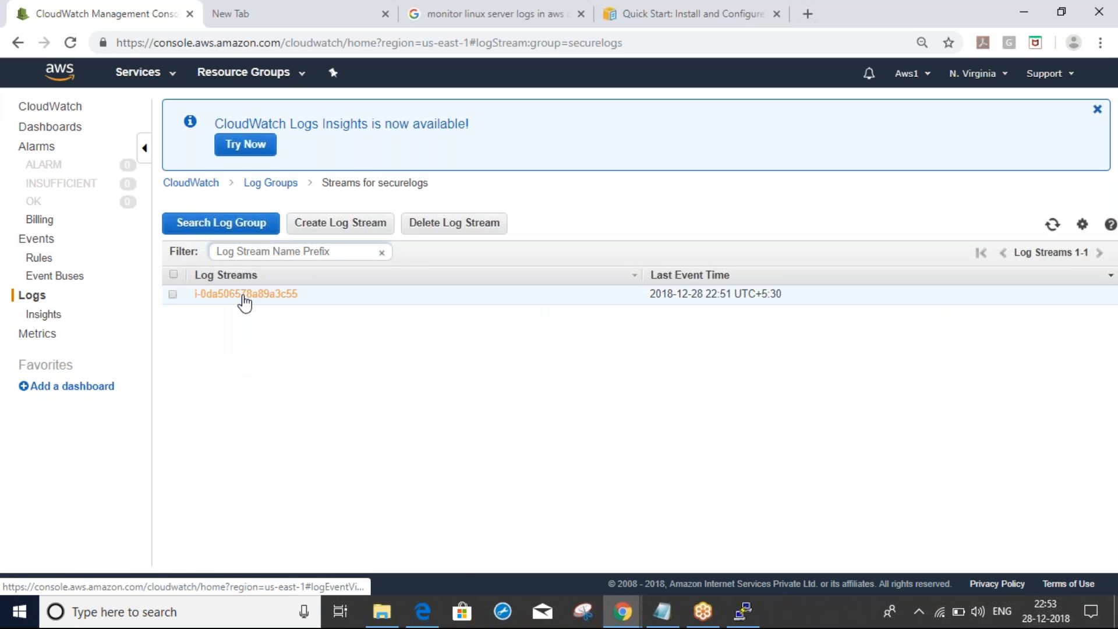
pyautogui.click(245, 300)
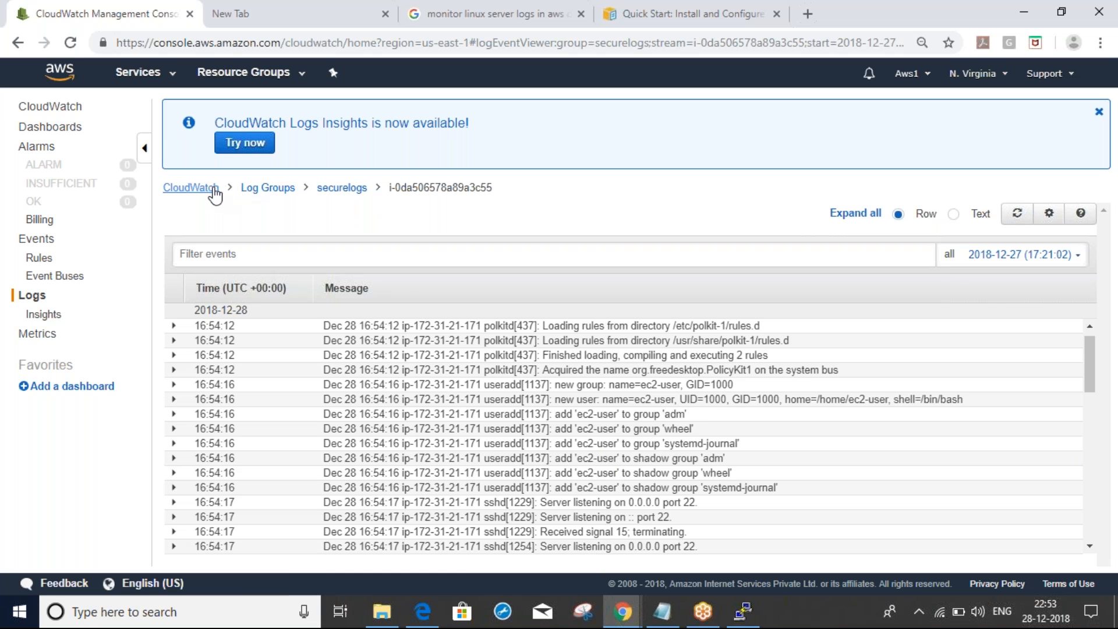
# View the kernel boot events in the messageslog stream, then go to Billing Alarms
pyautogui.click(260, 191)
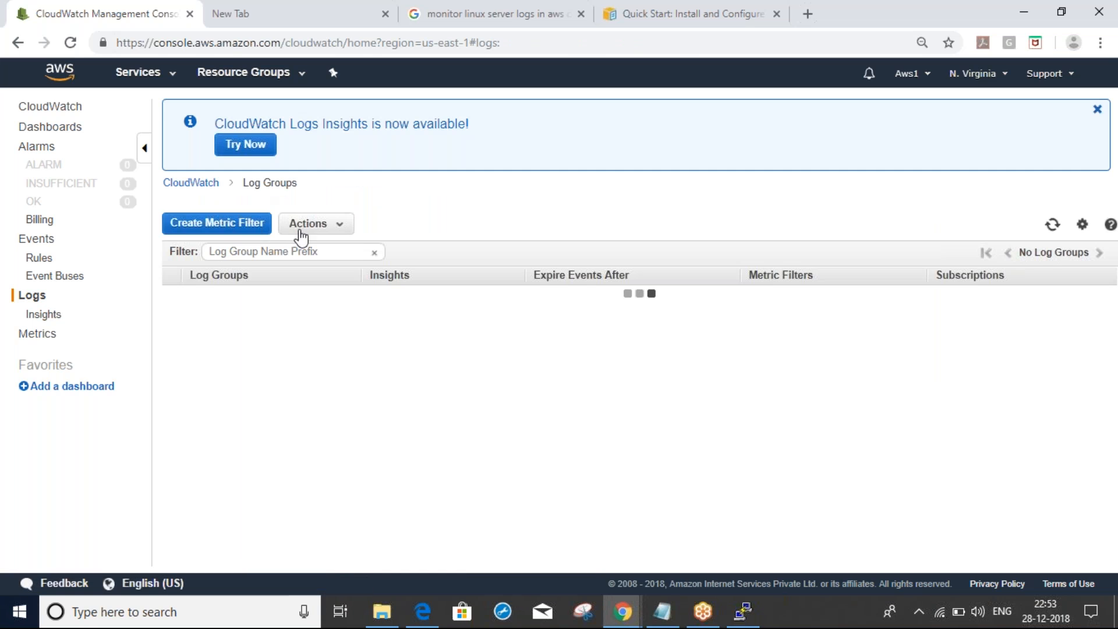
pyautogui.click(228, 301)
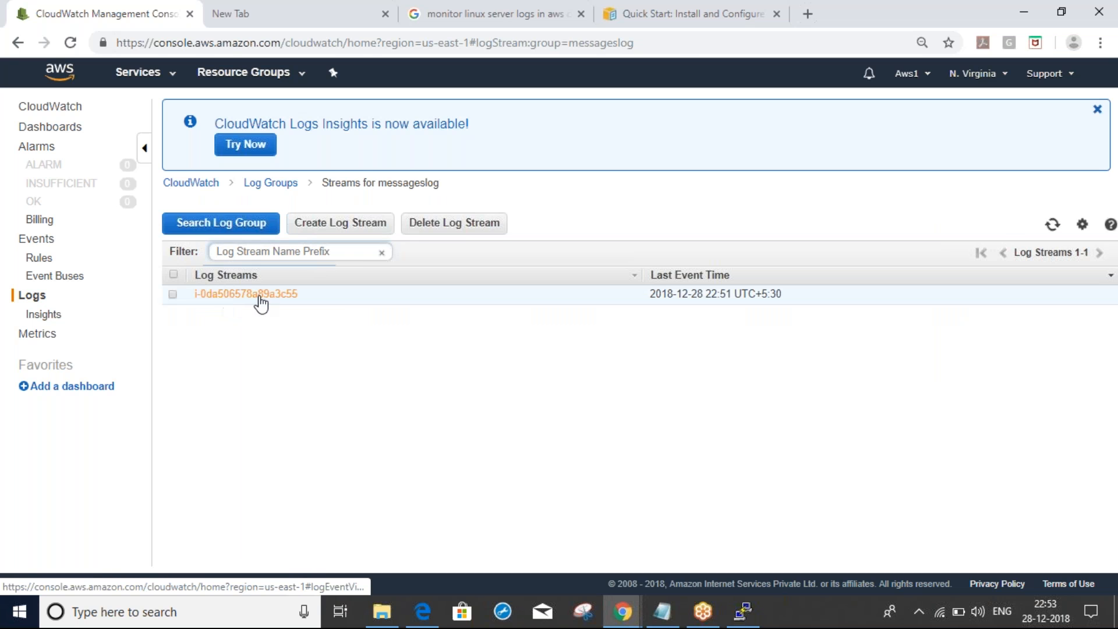
pyautogui.click(246, 295)
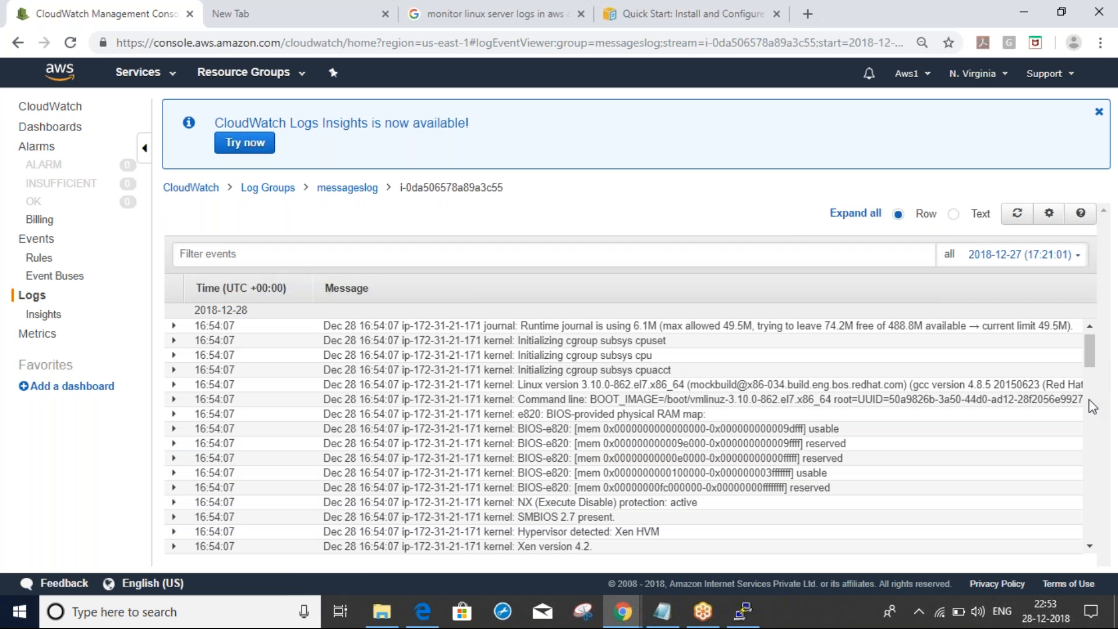
pyautogui.scroll(-4, 1089, 403)
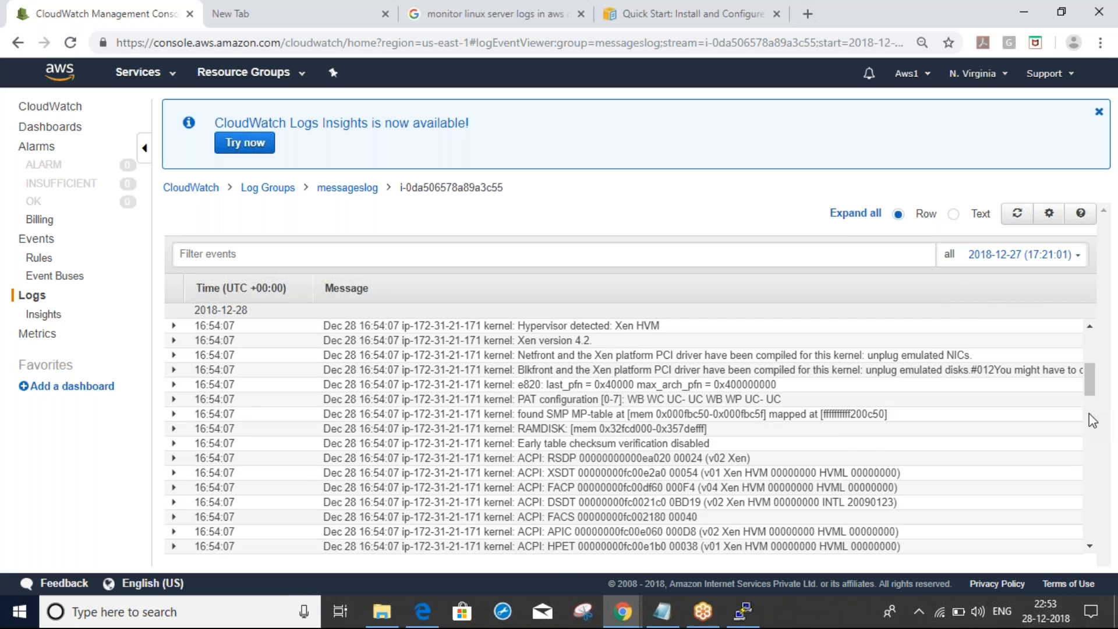
pyautogui.scroll(-4, 1092, 421)
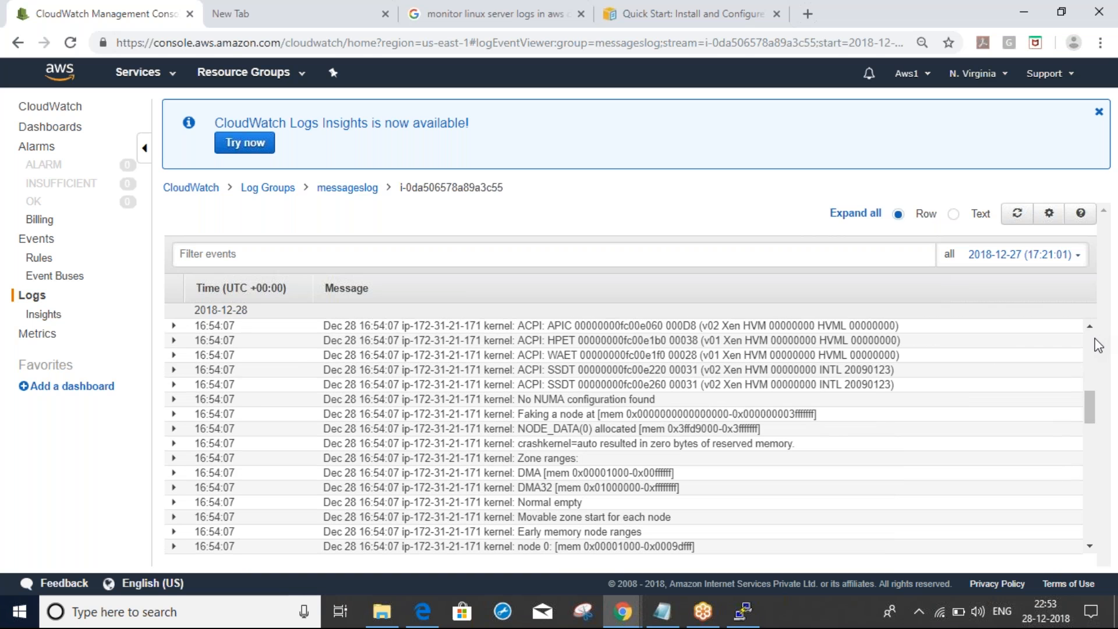
pyautogui.scroll(8, 1098, 345)
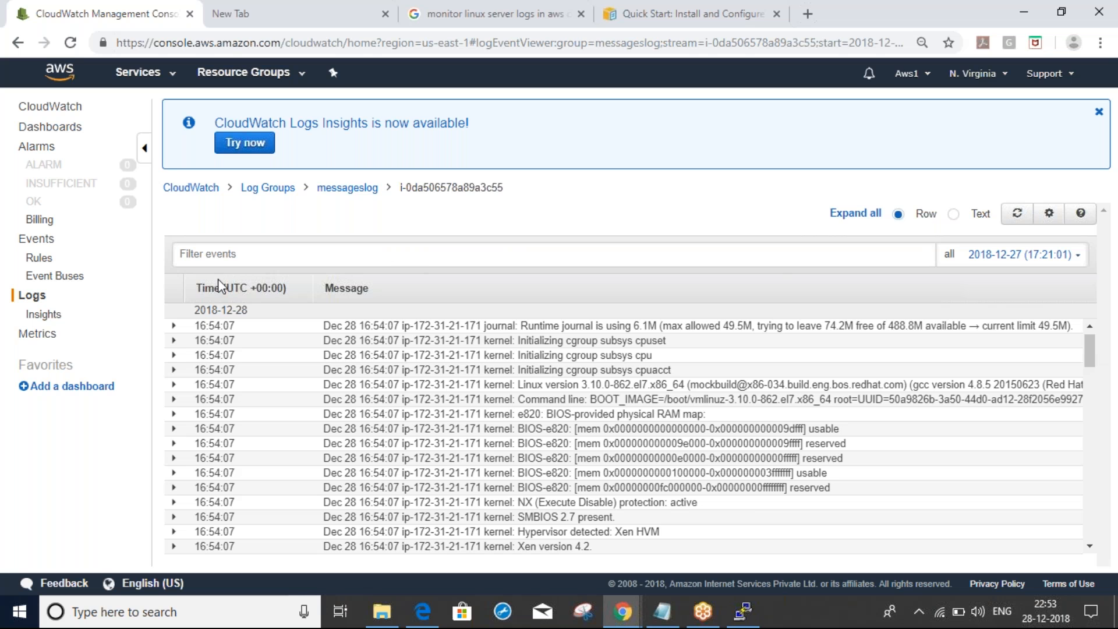
pyautogui.click(41, 222)
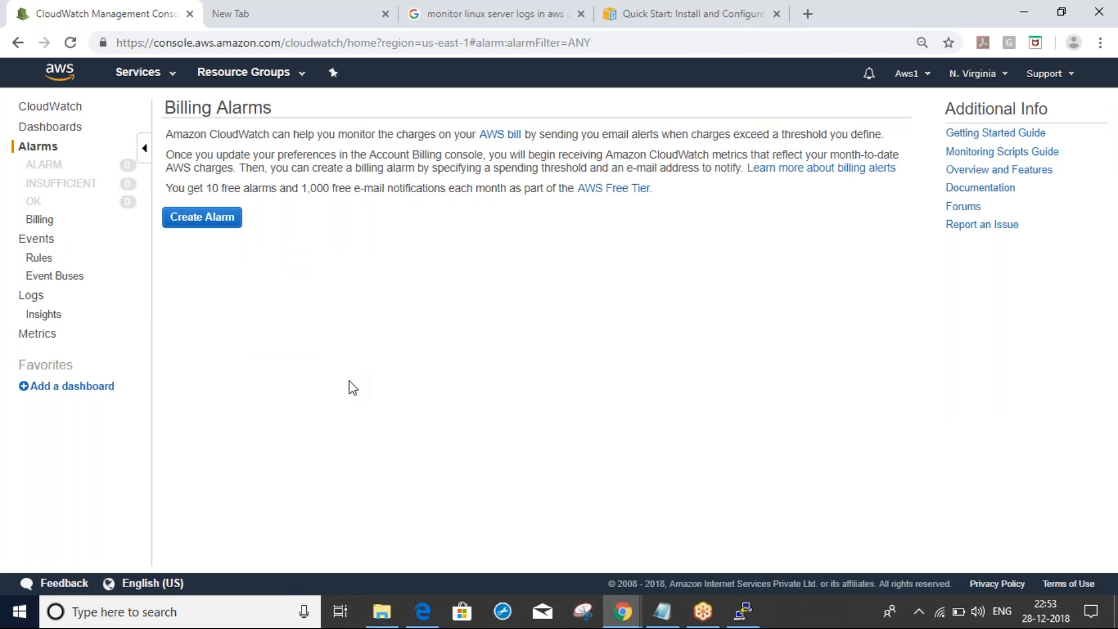
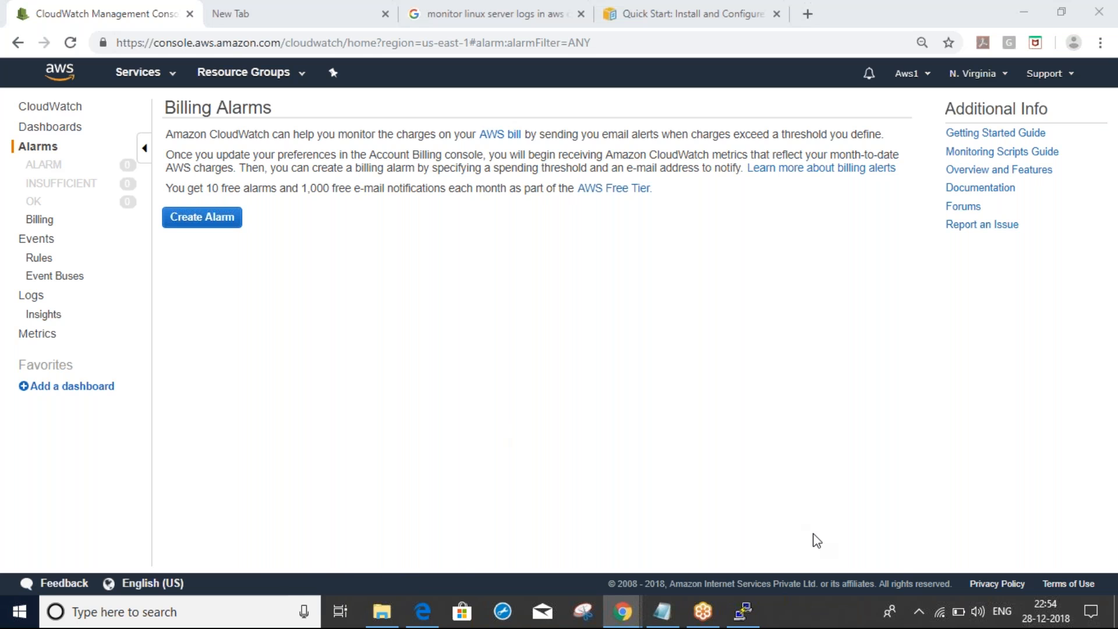
# Switch from CloudWatch billing alarms to the Project Orion Lucidchart Monitoring notes page
pyautogui.hotkey('alt', 'Tab')
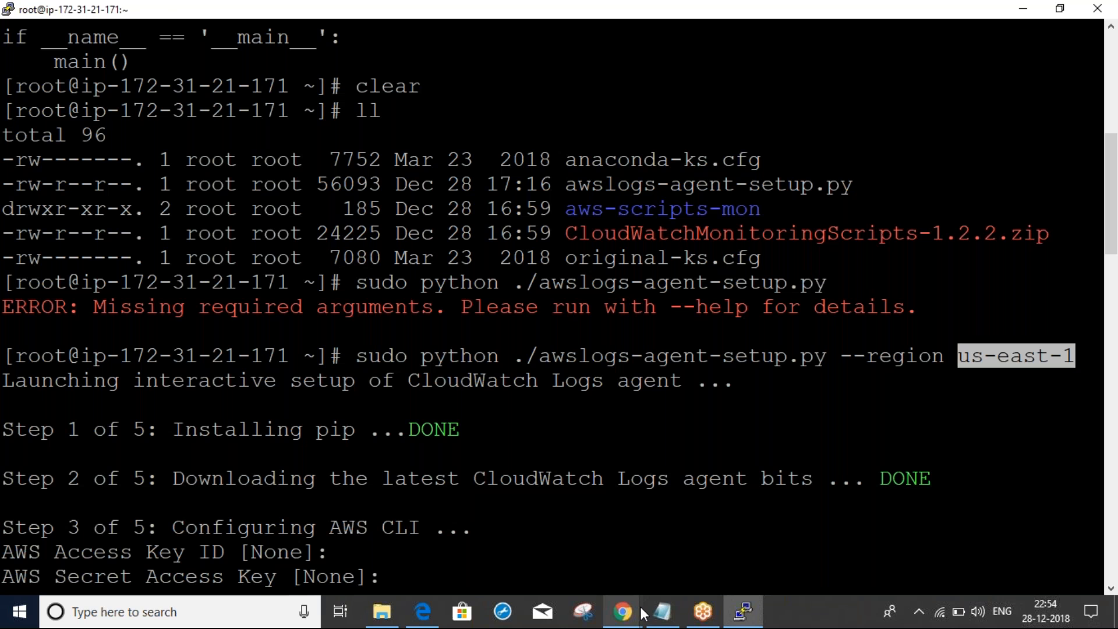
pyautogui.moveTo(632, 613)
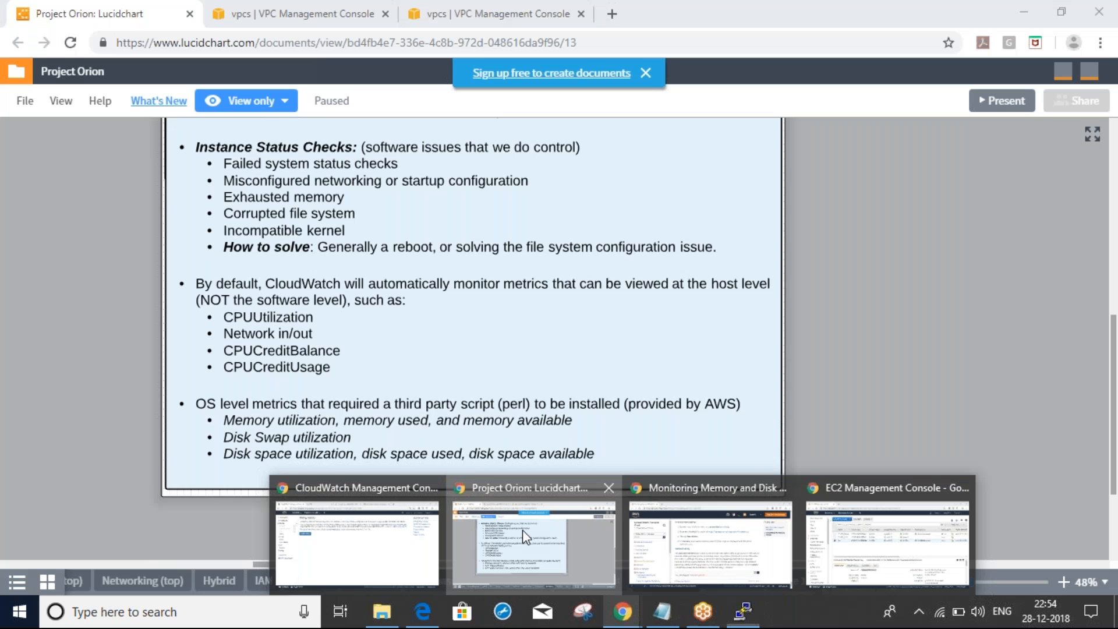
pyautogui.click(526, 536)
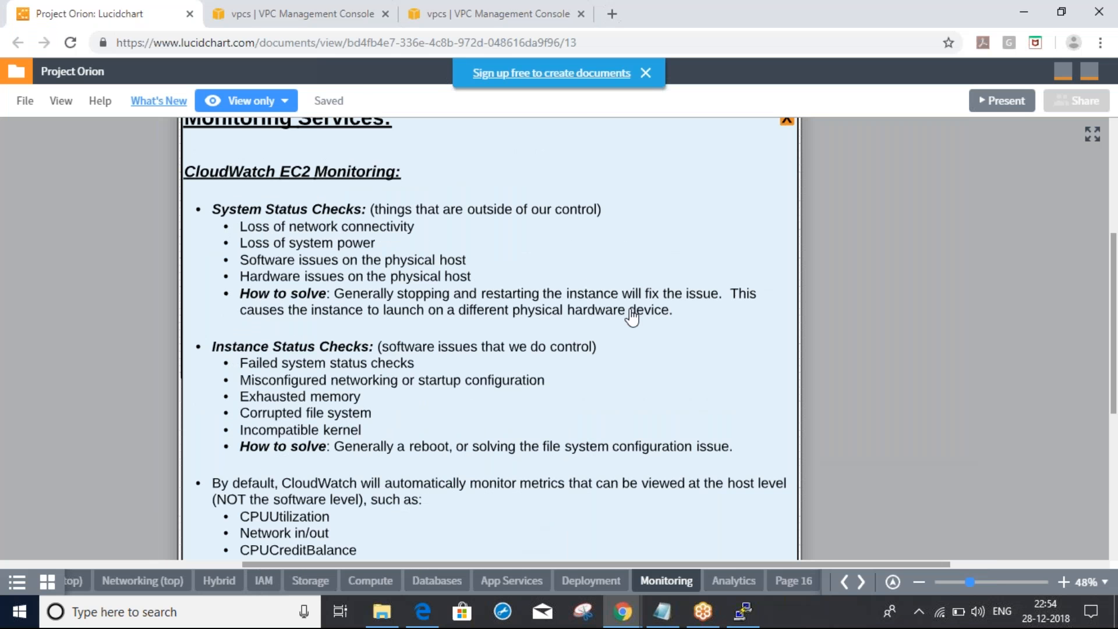
# Close the Monitoring Services panel to show the EC2 → CloudWatch Alarm → SNS diagram
pyautogui.moveTo(631, 316); pyautogui.dragTo(634, 359)
pyautogui.click(789, 160)
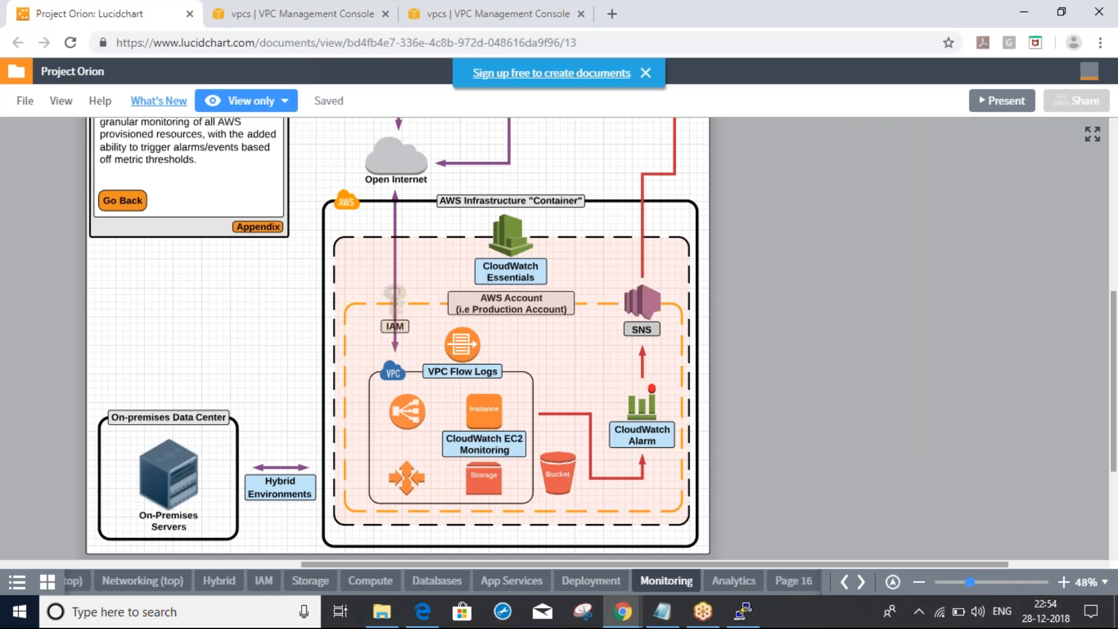
pyautogui.moveTo(668, 342); pyautogui.dragTo(735, 398)
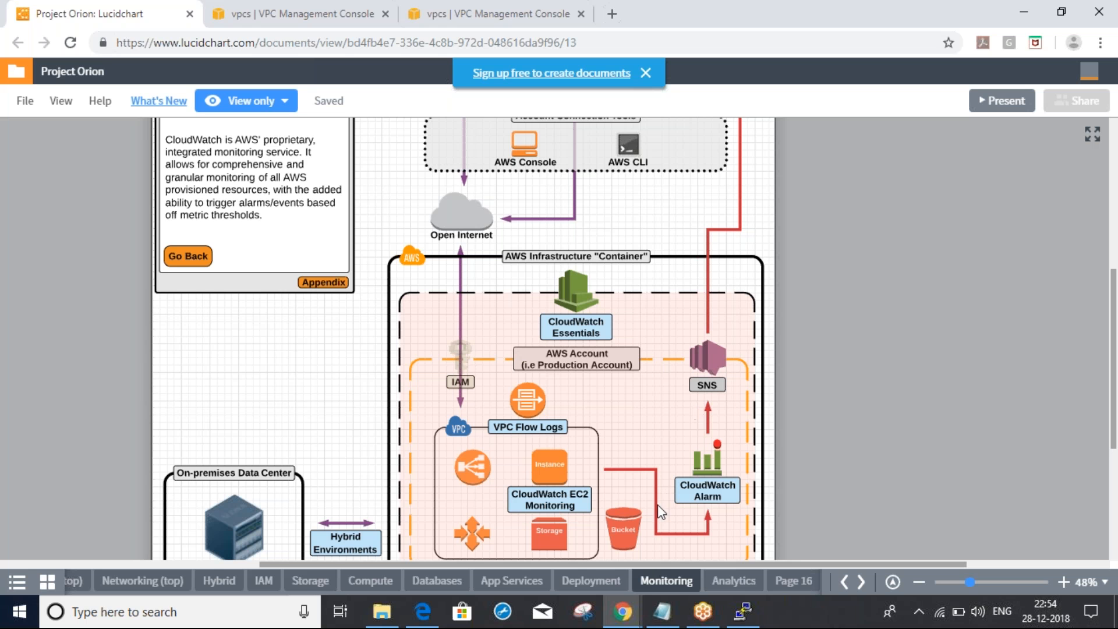
pyautogui.click(660, 613)
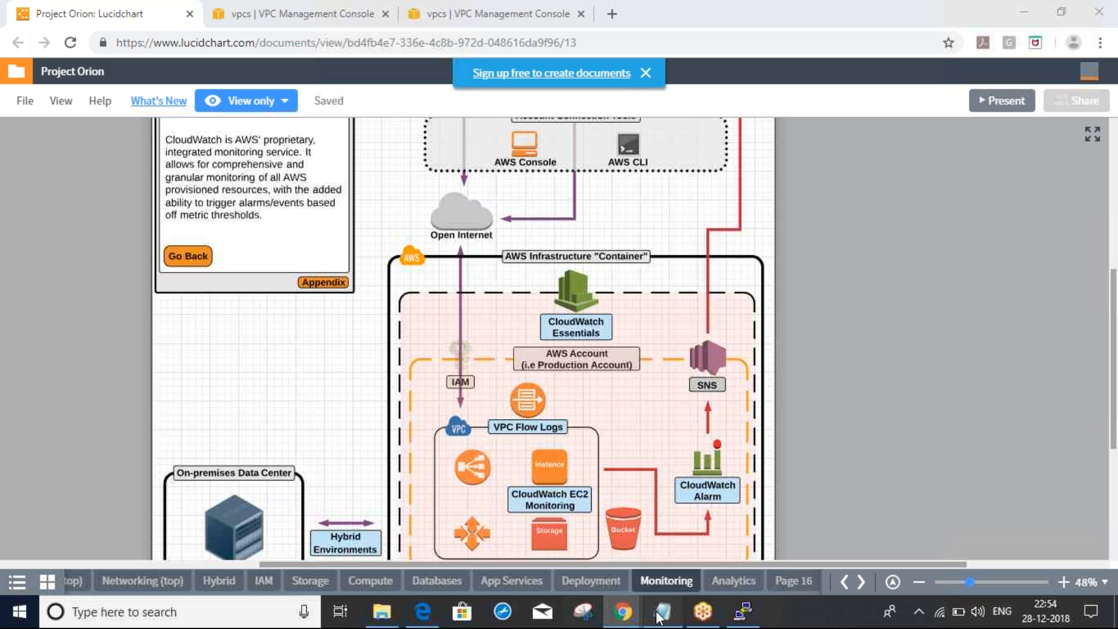
# Note 'monday and tues-- S3' and 'wednes - ROUTE53' in Notepad, then return to the diagram
pyautogui.write('monda')
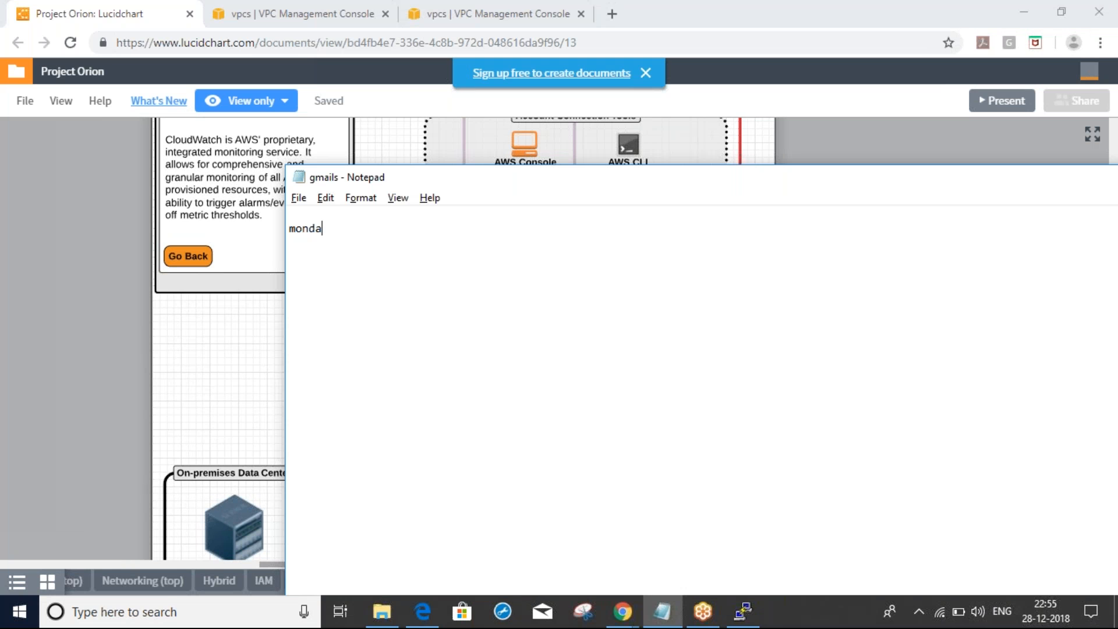
pyautogui.write('y and tues-- S3')
pyautogui.press('Return')
pyautogui.write('wednes - ')
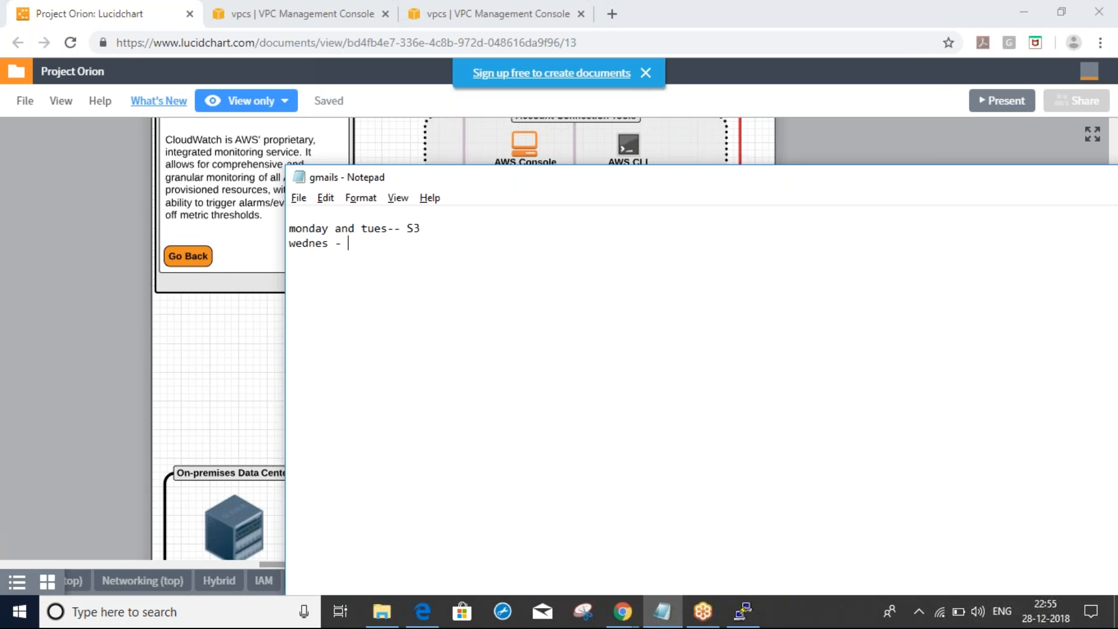
pyautogui.write('ROUTE53 ')
pyautogui.write('thu')
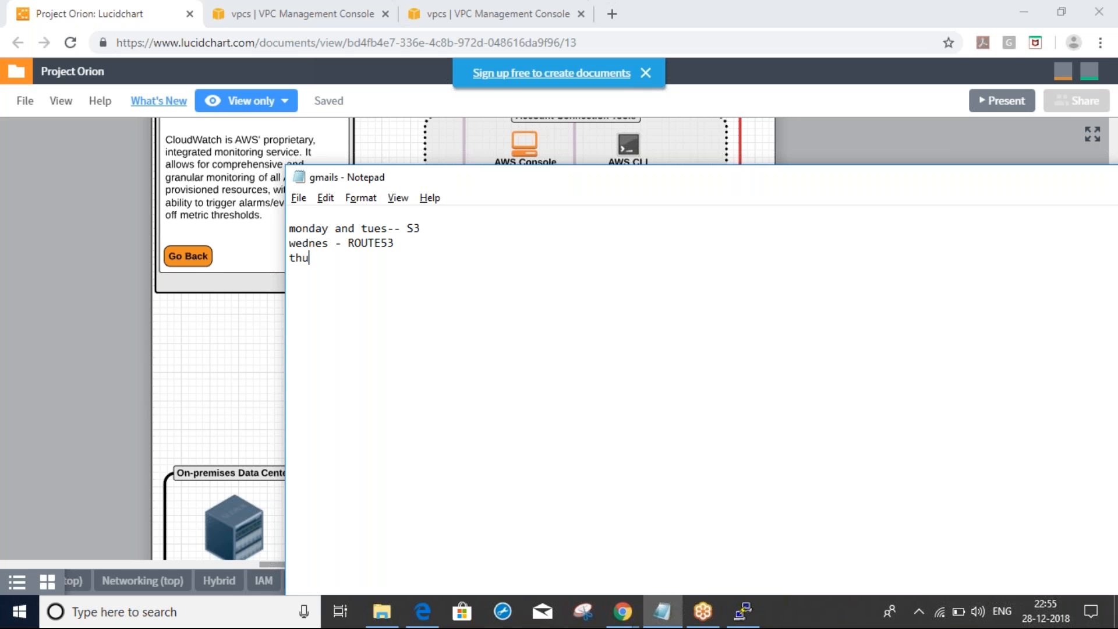
pyautogui.press('BackSpace')
pyautogui.press('BackSpace')
pyautogui.press('BackSpace')
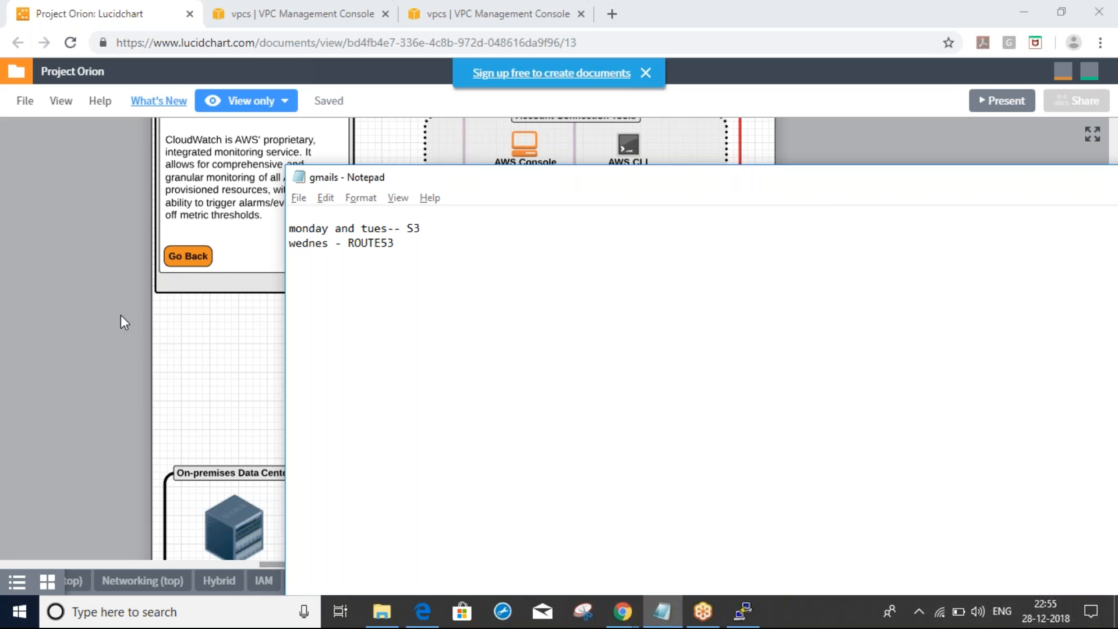
pyautogui.hotkey('alt', 'Tab')
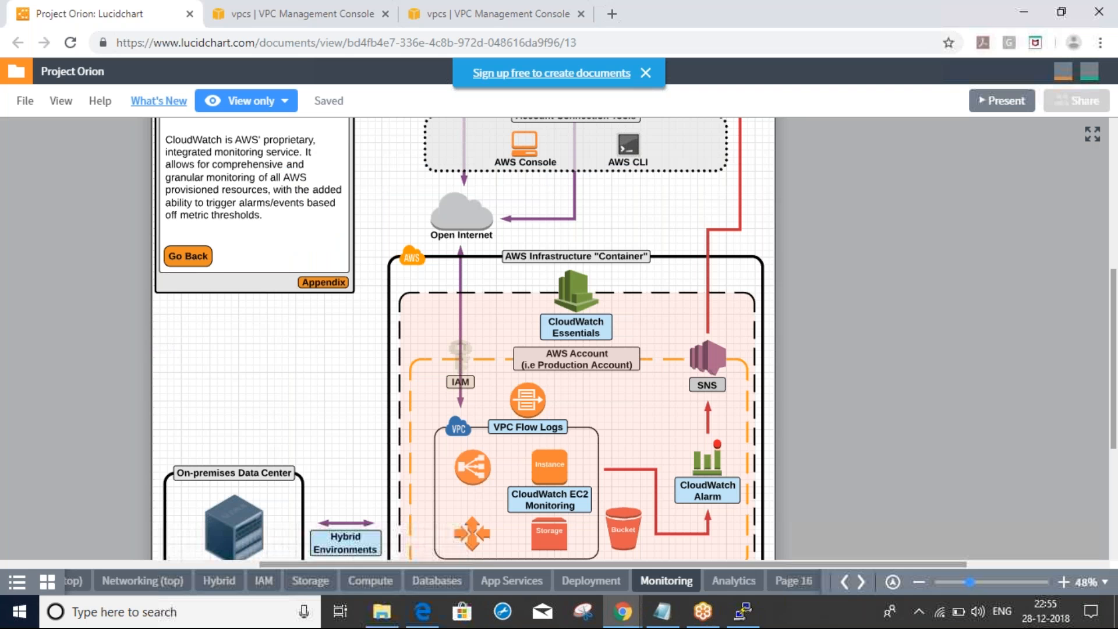
pyautogui.click(1058, 447)
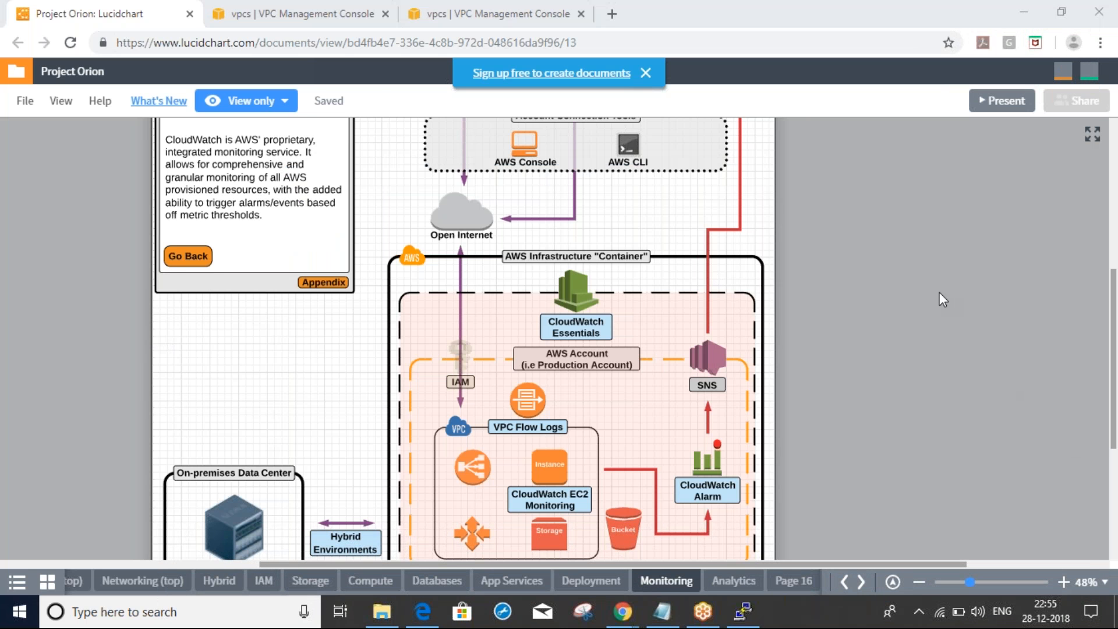